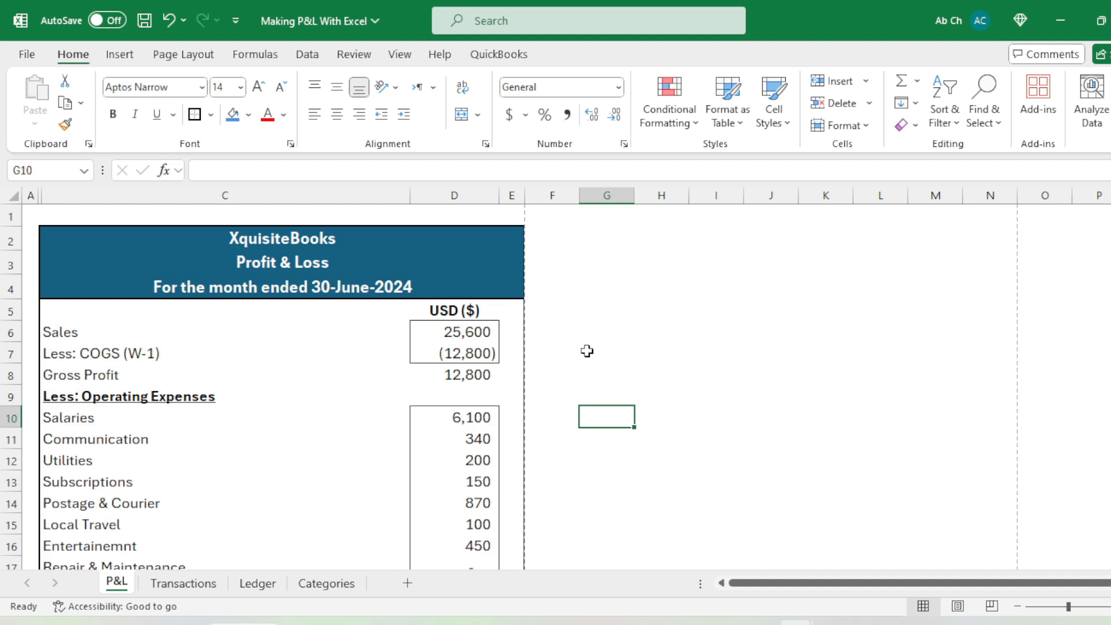
- Review the finished profit and loss statement on the P&L sheet from its heading down to Net Income
{"action": "left_click", "coordinate": [561, 329]}
{"action": "left_click", "coordinate": [552, 380]}
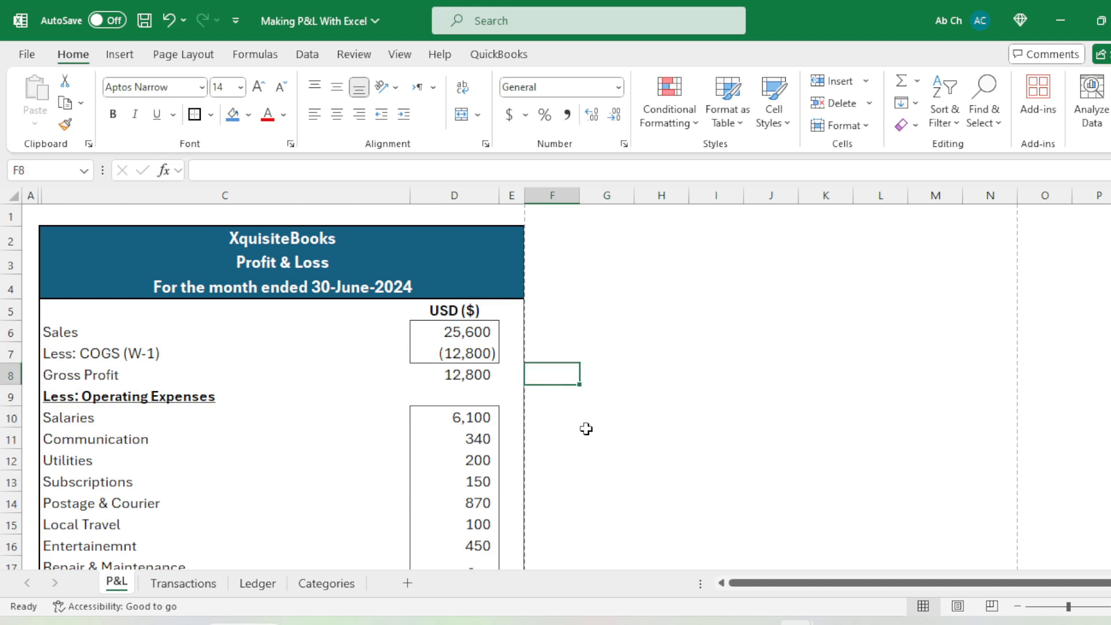
{"action": "scroll", "coordinate": [473, 380], "scroll_direction": "down", "scroll_amount": 2}
{"action": "scroll", "coordinate": [471, 385], "scroll_direction": "up", "scroll_amount": 2}
{"action": "left_click", "coordinate": [555, 317]}
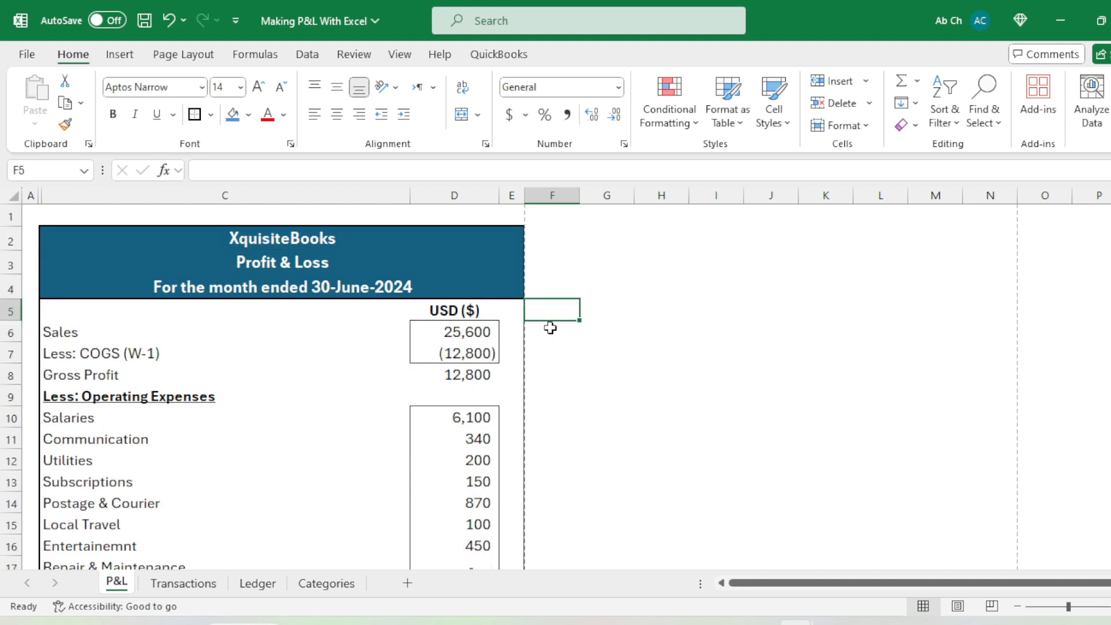
{"action": "scroll", "coordinate": [237, 300], "scroll_direction": "down", "scroll_amount": 2}
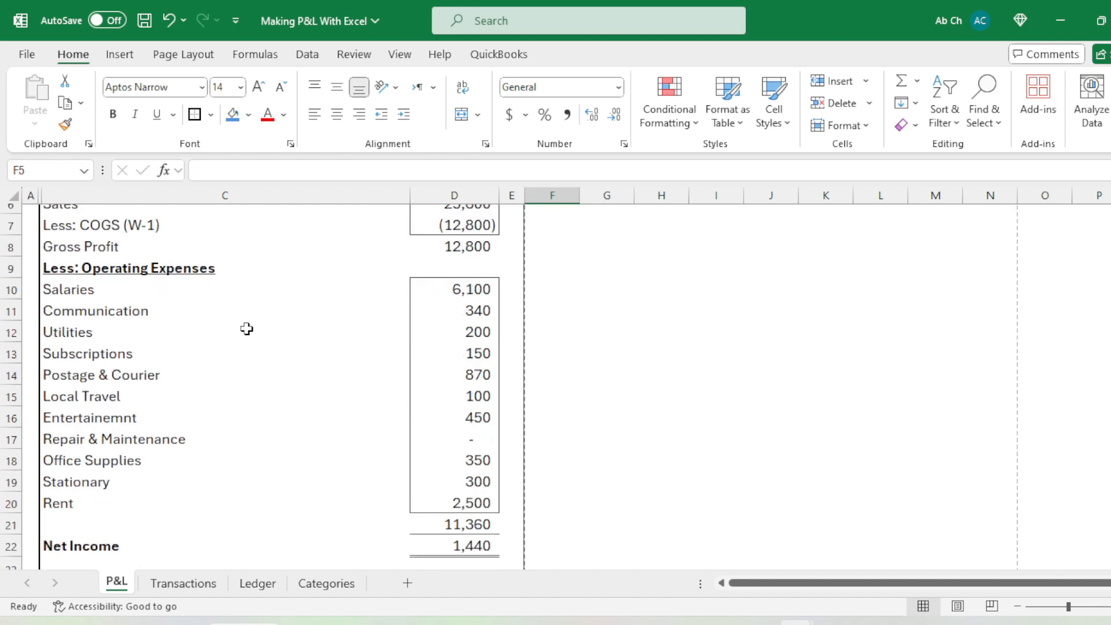
- Look through the Transactions and Categories sheets and examine the Ledger sheet's pivot table and Category slicer
{"action": "left_click", "coordinate": [205, 585]}
{"action": "left_click", "coordinate": [373, 293]}
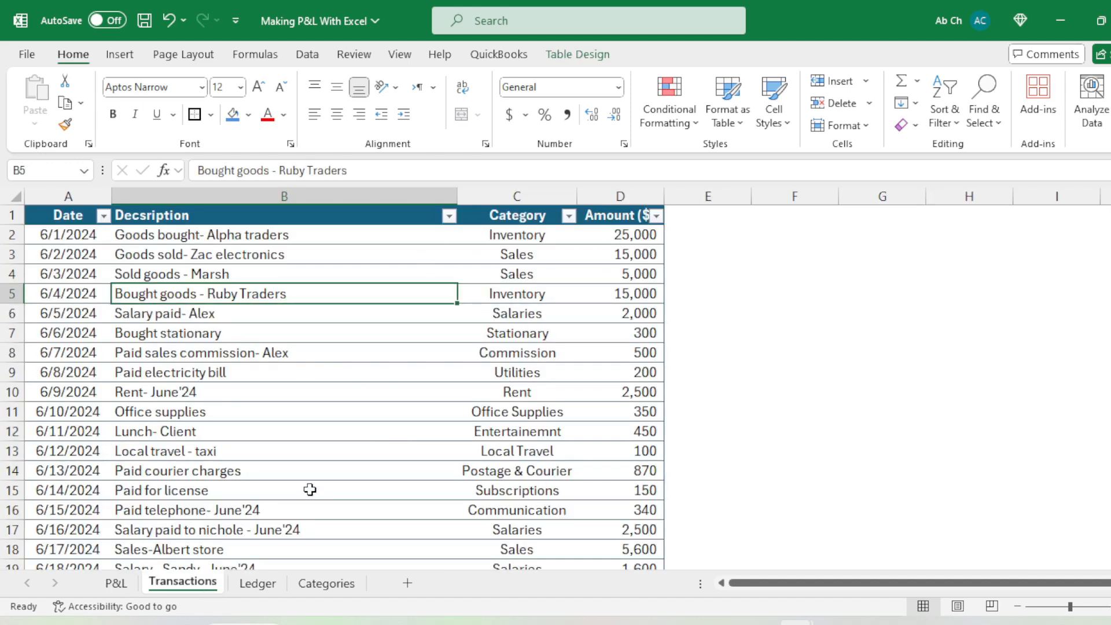
{"action": "left_click", "coordinate": [256, 582]}
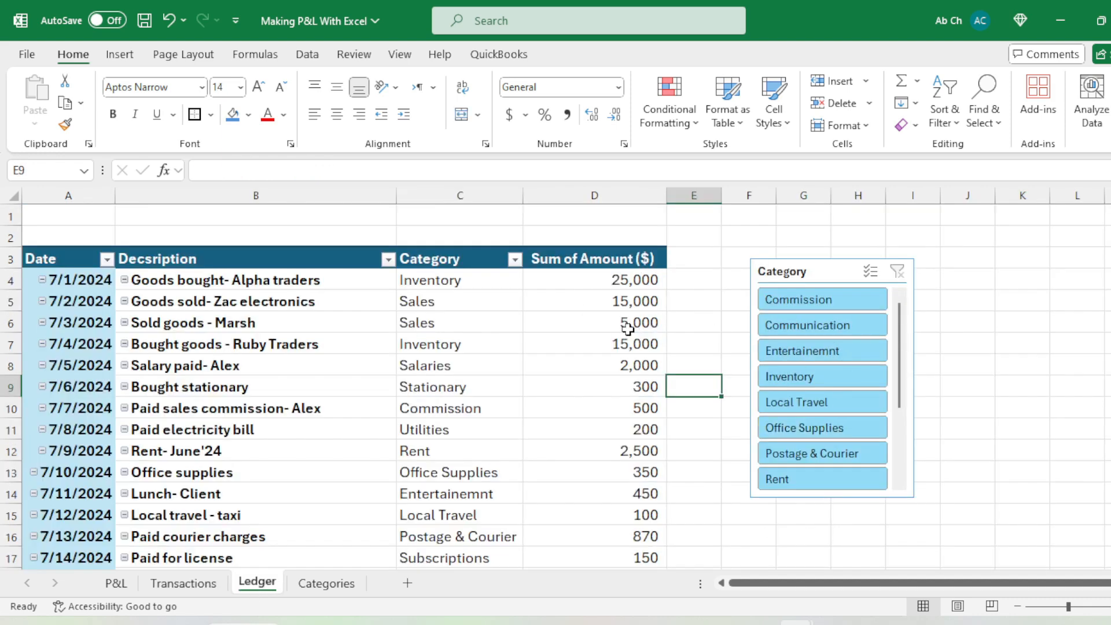
{"action": "left_click", "coordinate": [325, 583]}
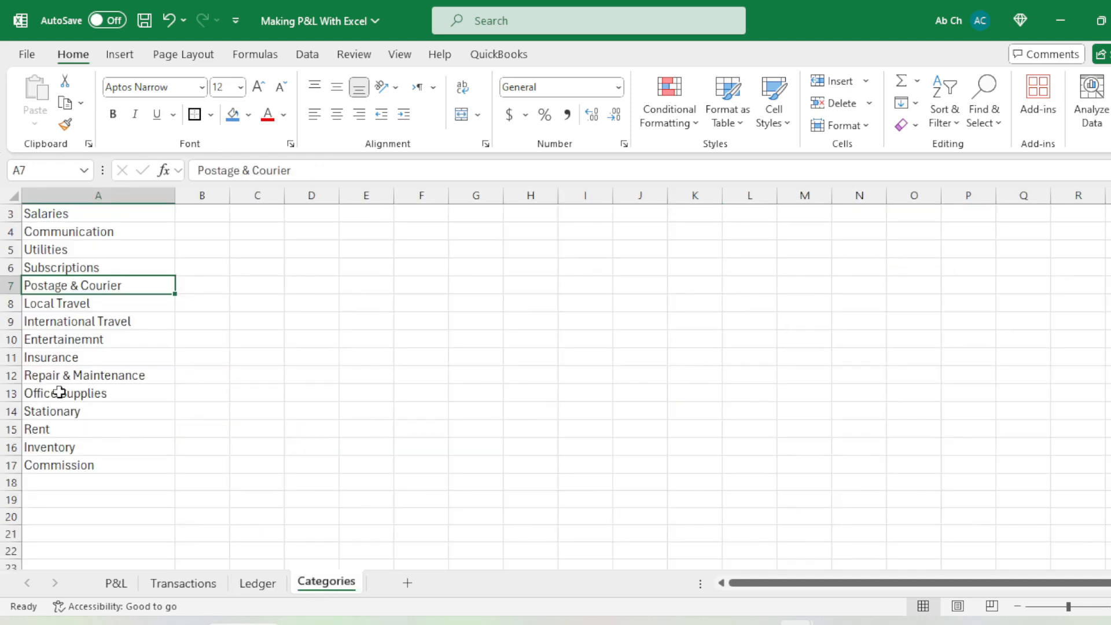
{"action": "left_click", "coordinate": [258, 583]}
{"action": "left_click", "coordinate": [699, 351]}
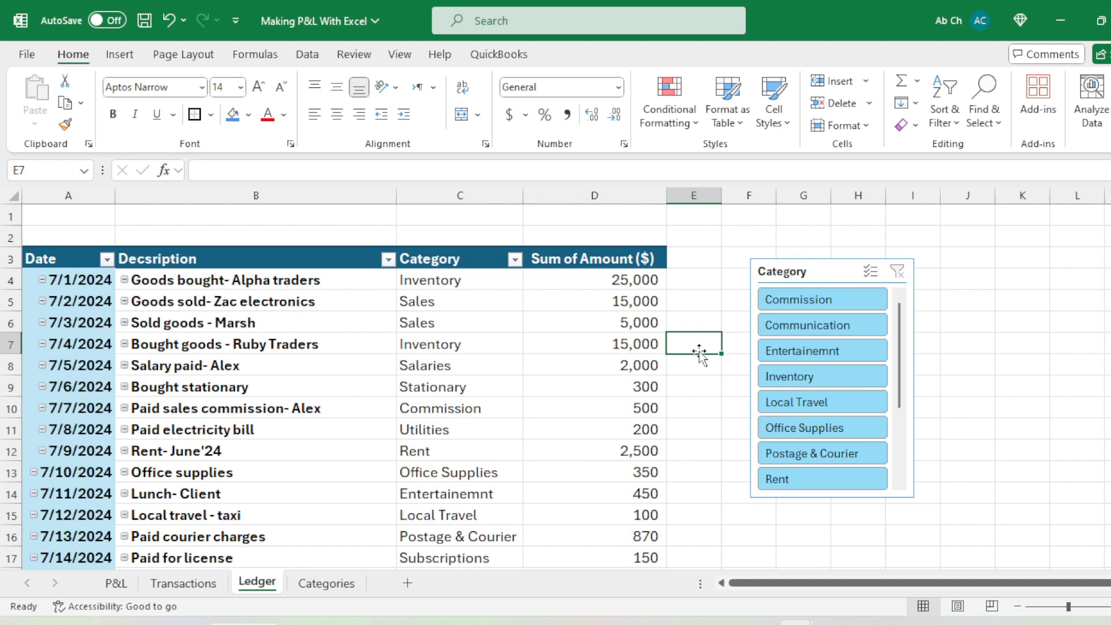
{"action": "left_click", "coordinate": [715, 302]}
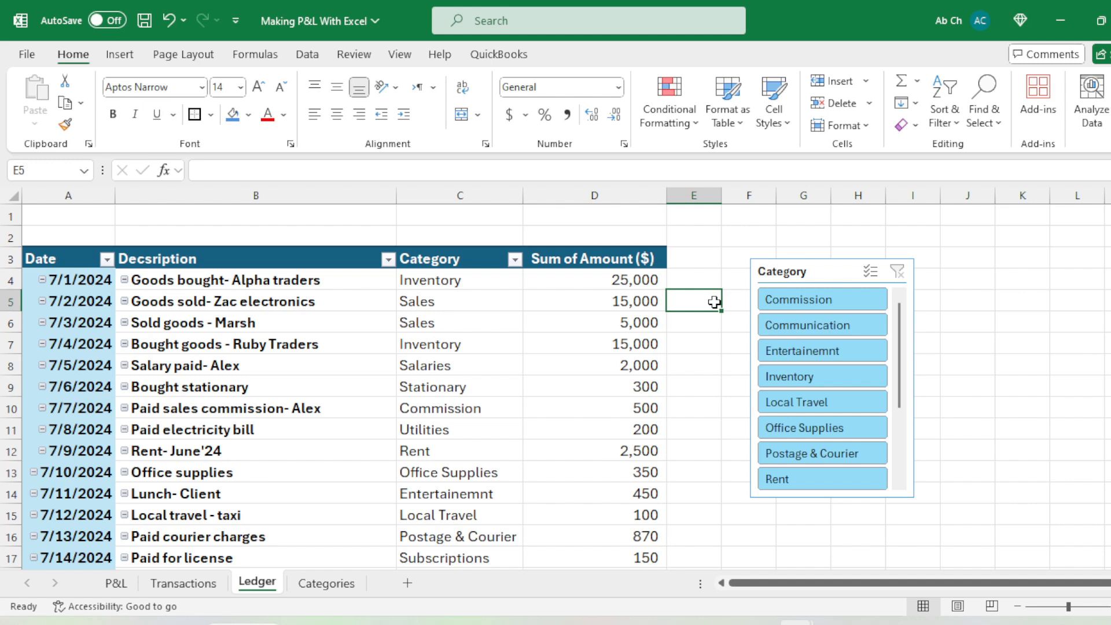
- Filter the ledger by Commission, Entertainemnt, Inventory, Local Travel, Rent and Sales in turn to inspect each category, and clear the filter
{"action": "left_click", "coordinate": [818, 299]}
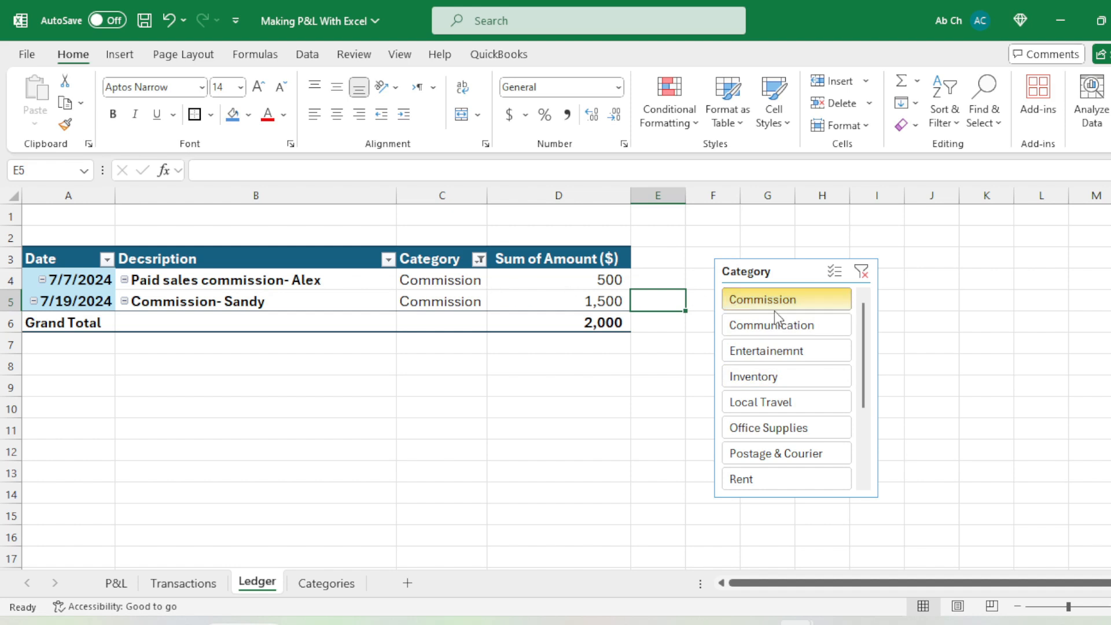
{"action": "left_click", "coordinate": [801, 351]}
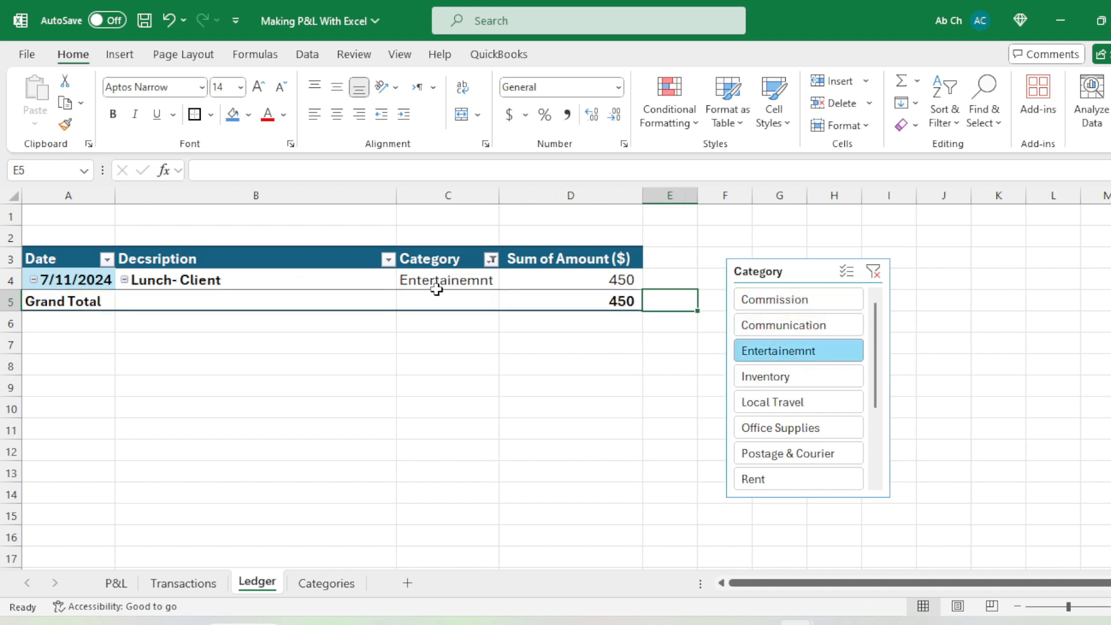
{"action": "left_click", "coordinate": [803, 377]}
{"action": "left_click", "coordinate": [775, 402]}
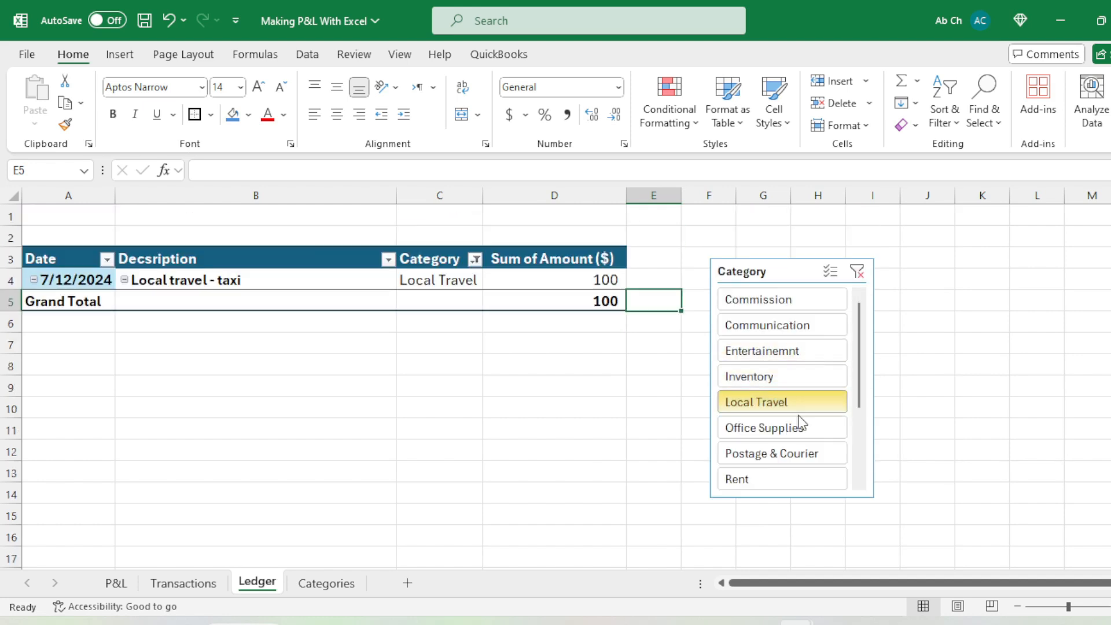
{"action": "left_click", "coordinate": [769, 478]}
{"action": "scroll", "coordinate": [850, 401], "scroll_direction": "down", "scroll_amount": 3}
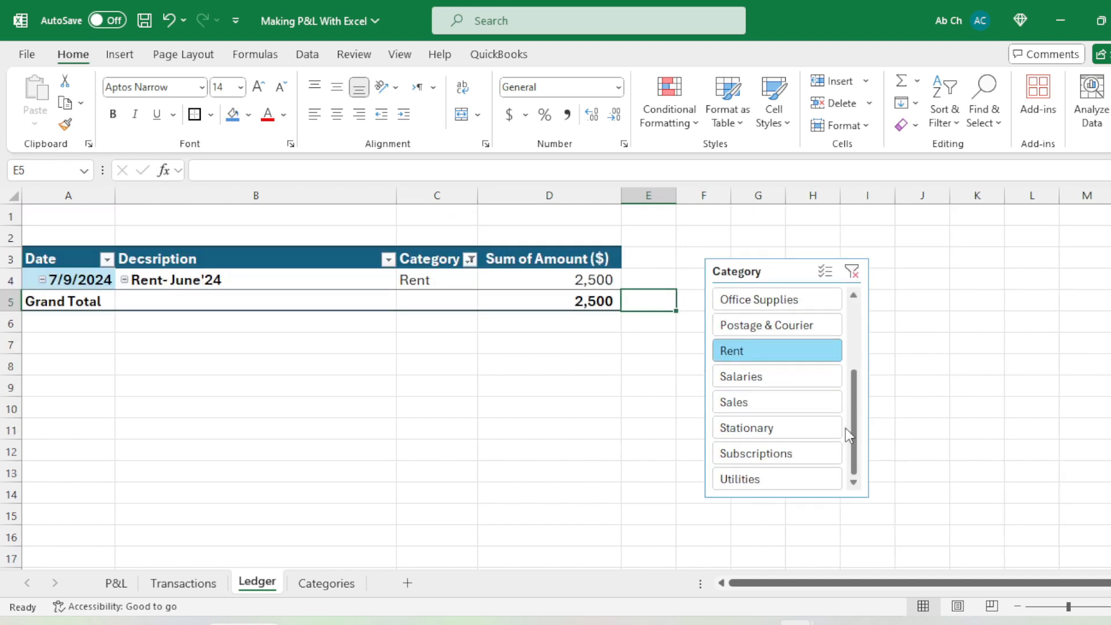
{"action": "left_click", "coordinate": [753, 402]}
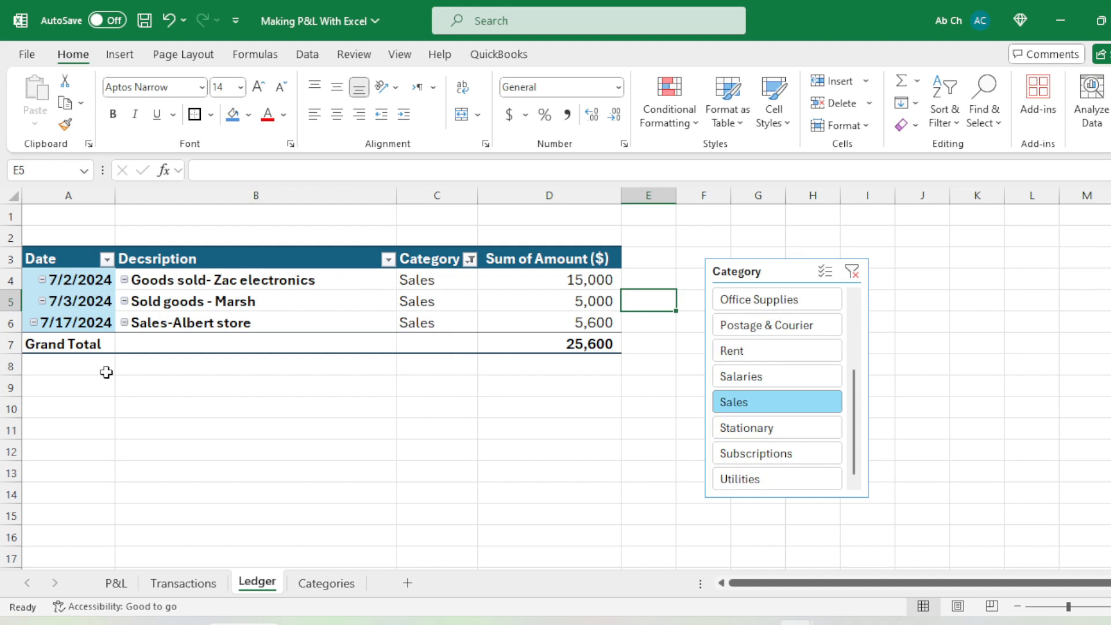
{"action": "left_click", "coordinate": [851, 271]}
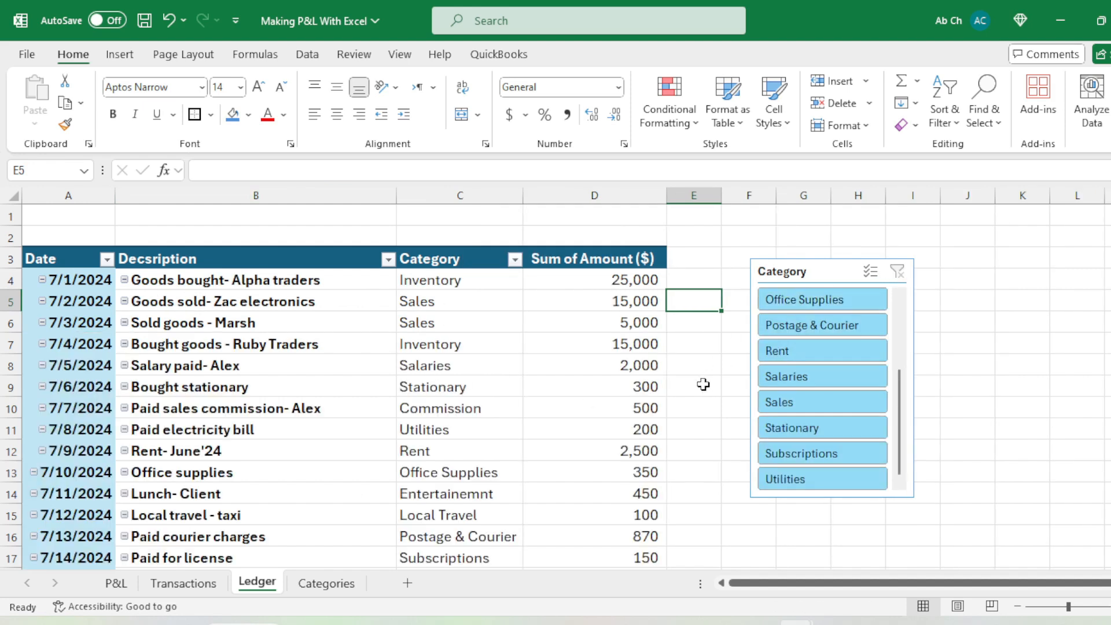
{"action": "left_click", "coordinate": [713, 402]}
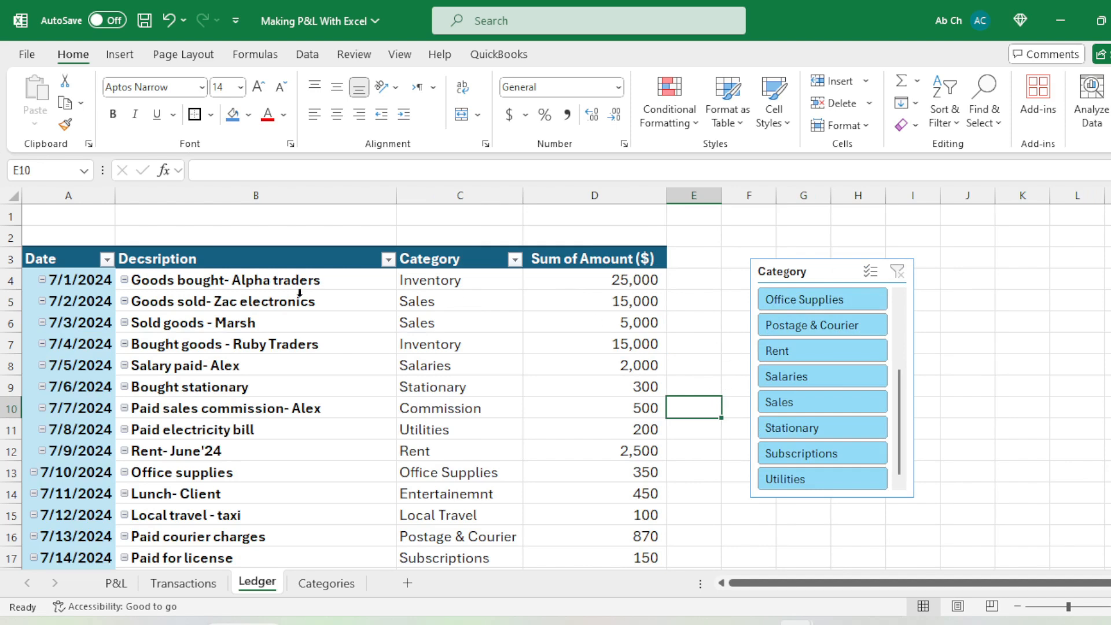
- Revisit the Transactions, P&L and Ledger sheets to compare the source entries with the statement
{"action": "left_click", "coordinate": [196, 583]}
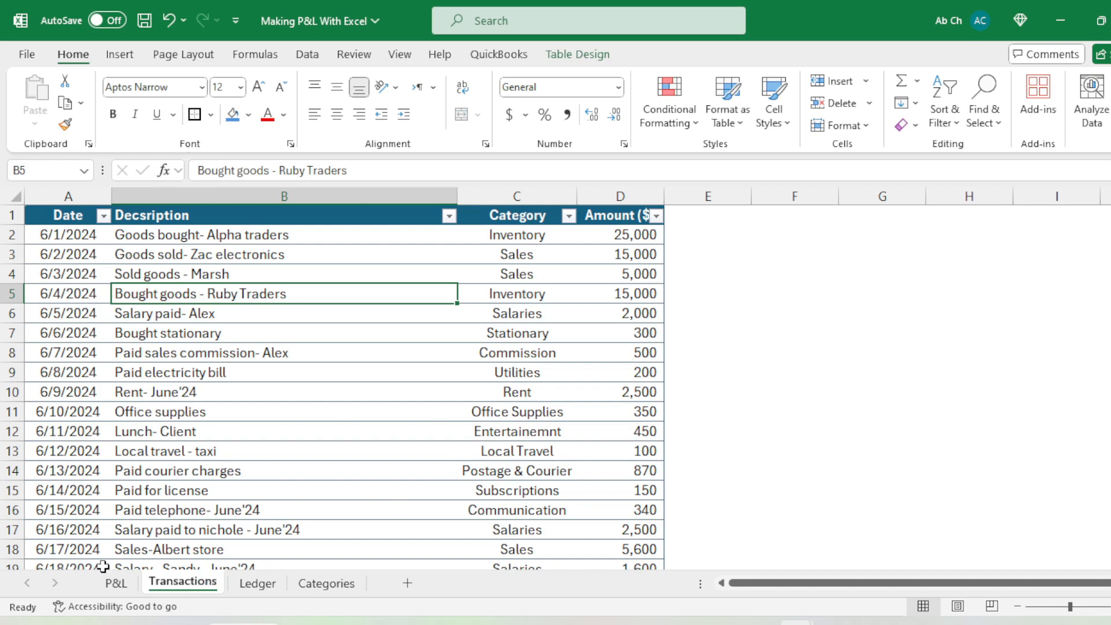
{"action": "left_click", "coordinate": [115, 582]}
{"action": "scroll", "coordinate": [420, 411], "scroll_direction": "up", "scroll_amount": 2}
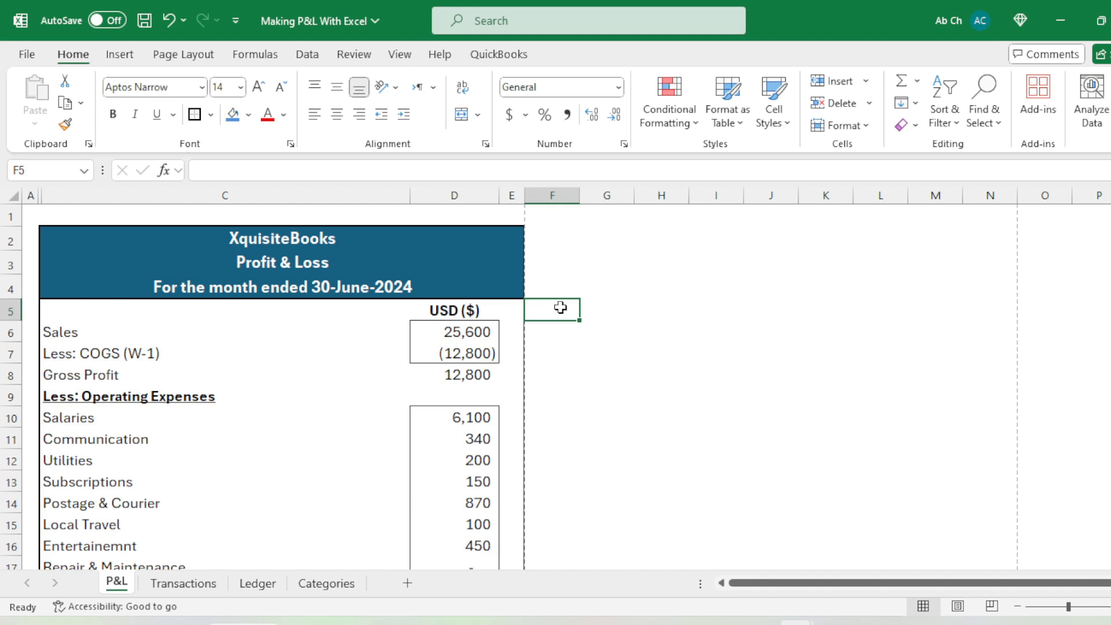
{"action": "left_click", "coordinate": [254, 583]}
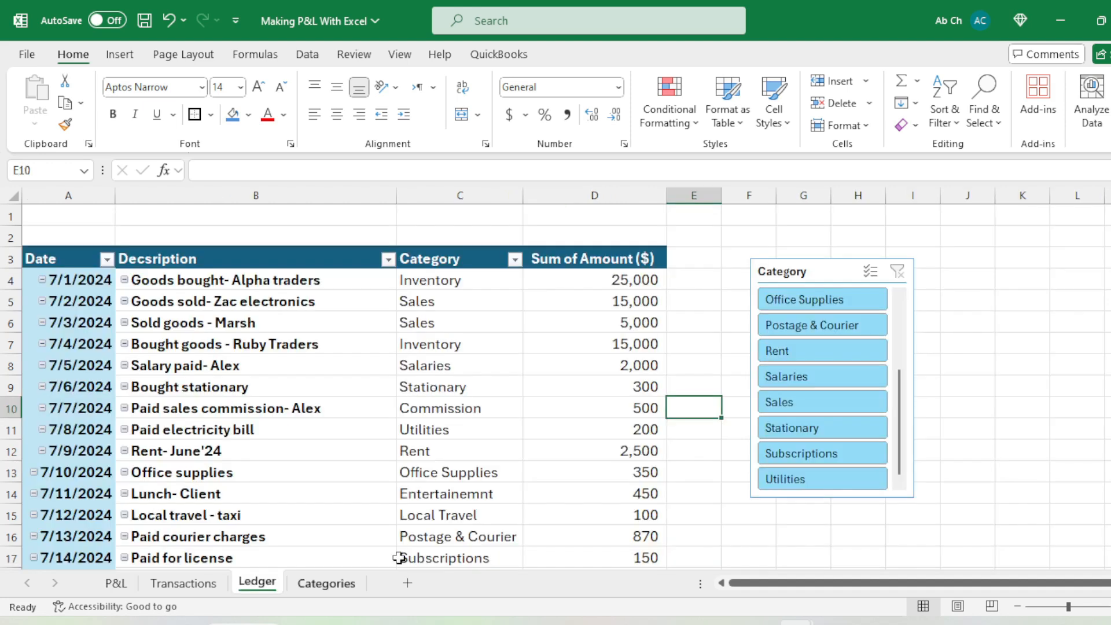
{"action": "left_click", "coordinate": [682, 336]}
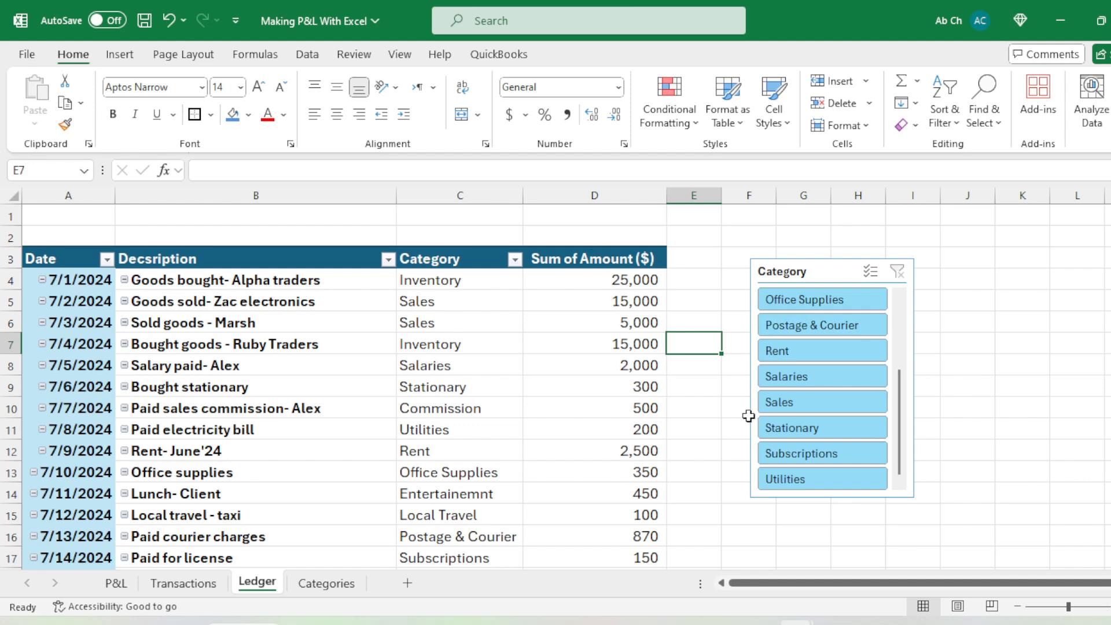
- Create a new blank workbook
{"action": "key", "text": "ctrl+n"}
{"action": "left_click", "coordinate": [595, 384]}
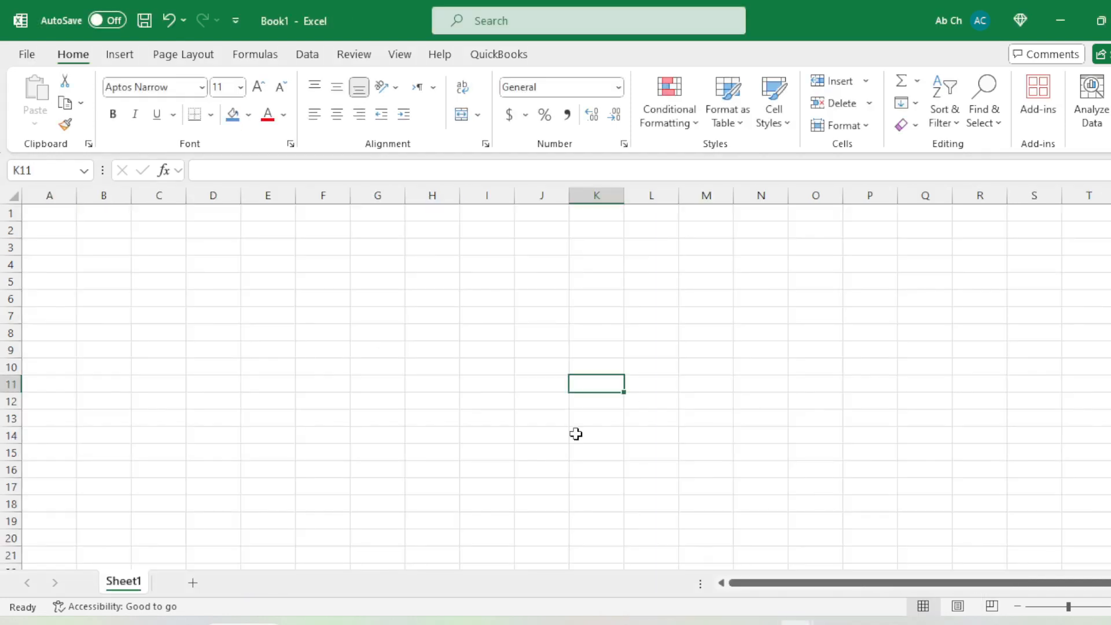
{"action": "left_click", "coordinate": [292, 318]}
{"action": "left_click", "coordinate": [344, 269]}
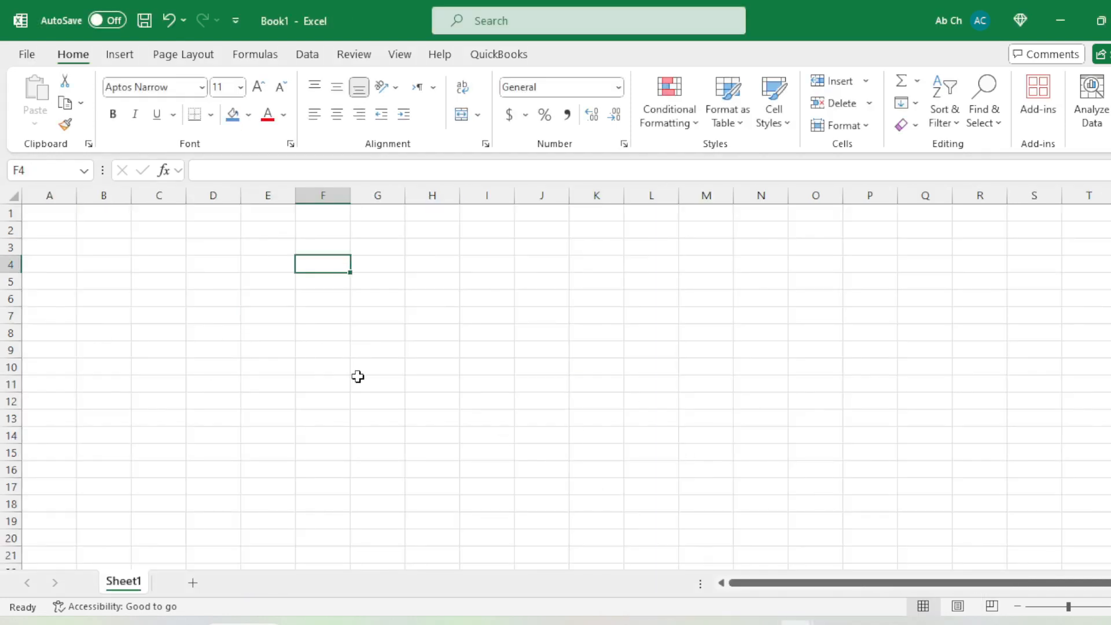
{"action": "left_click", "coordinate": [269, 363]}
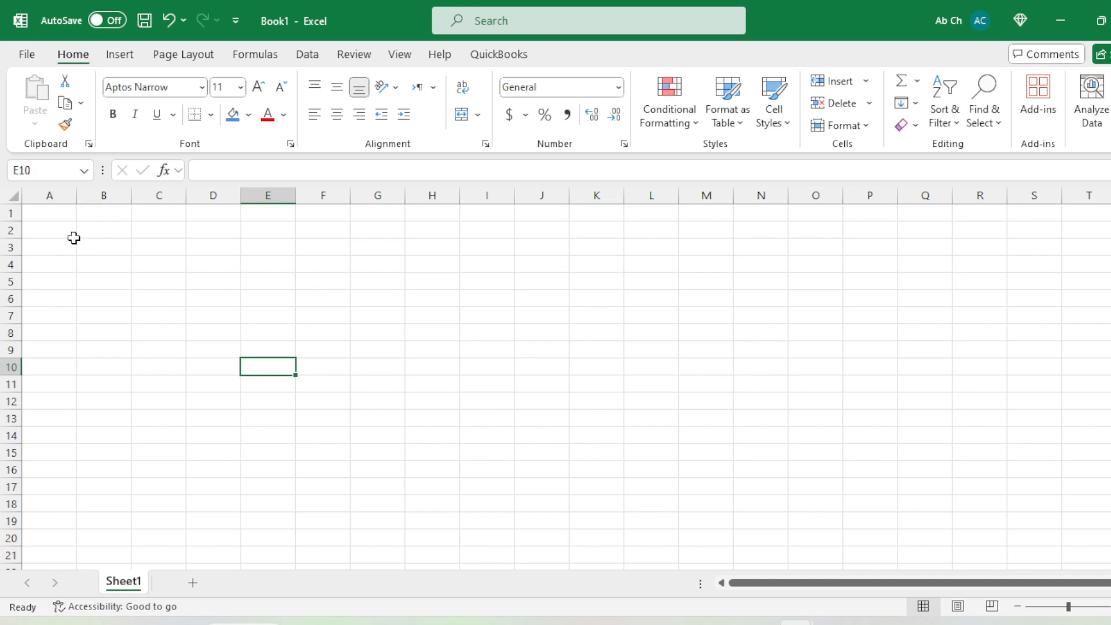
{"action": "left_click", "coordinate": [59, 215]}
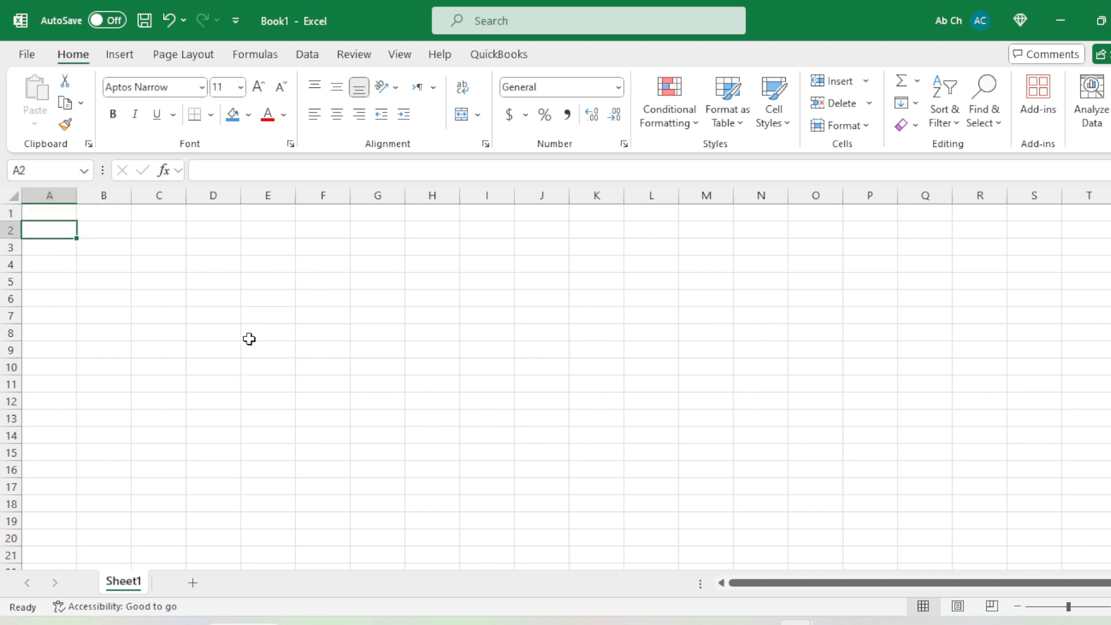
{"action": "type", "text": "S"}
{"action": "type", "text": "tu"}
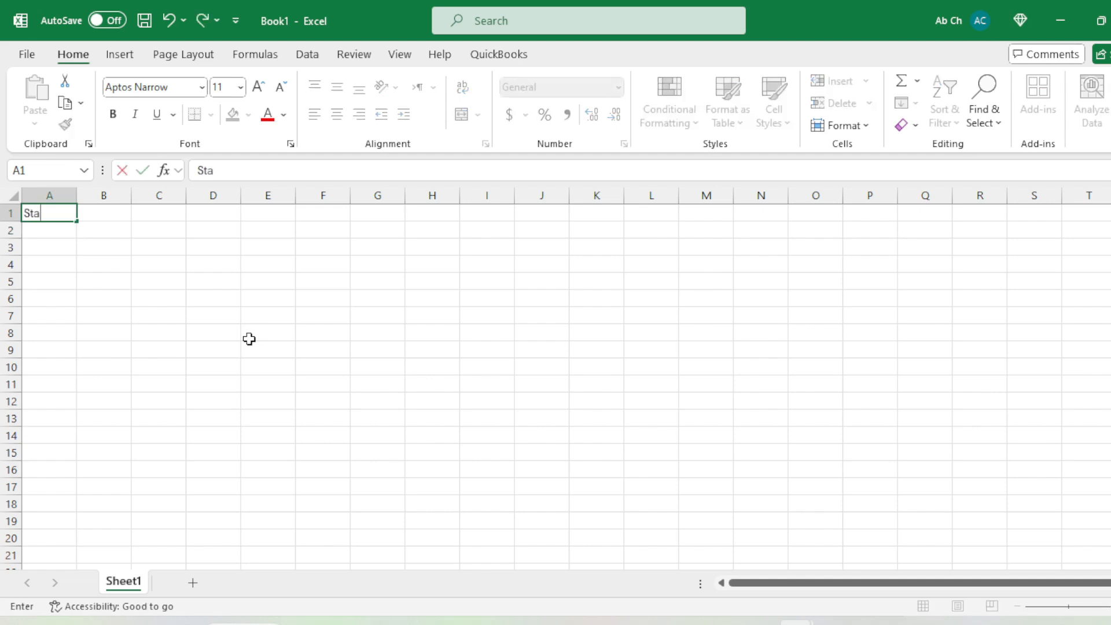
{"action": "key", "text": "BackSpace"}
{"action": "key", "text": "BackSpace"}
{"action": "key", "text": "BackSpace"}
- Rename Sheet1 as PL
{"action": "left_click", "coordinate": [131, 581]}
{"action": "double_click", "coordinate": [132, 582]}
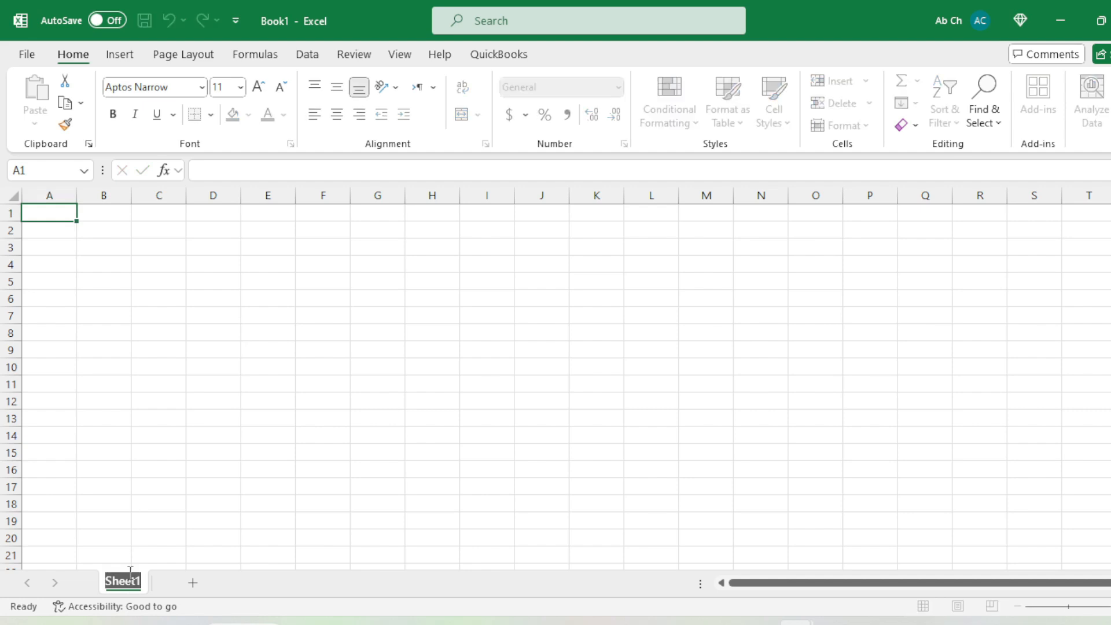
{"action": "type", "text": "PL"}
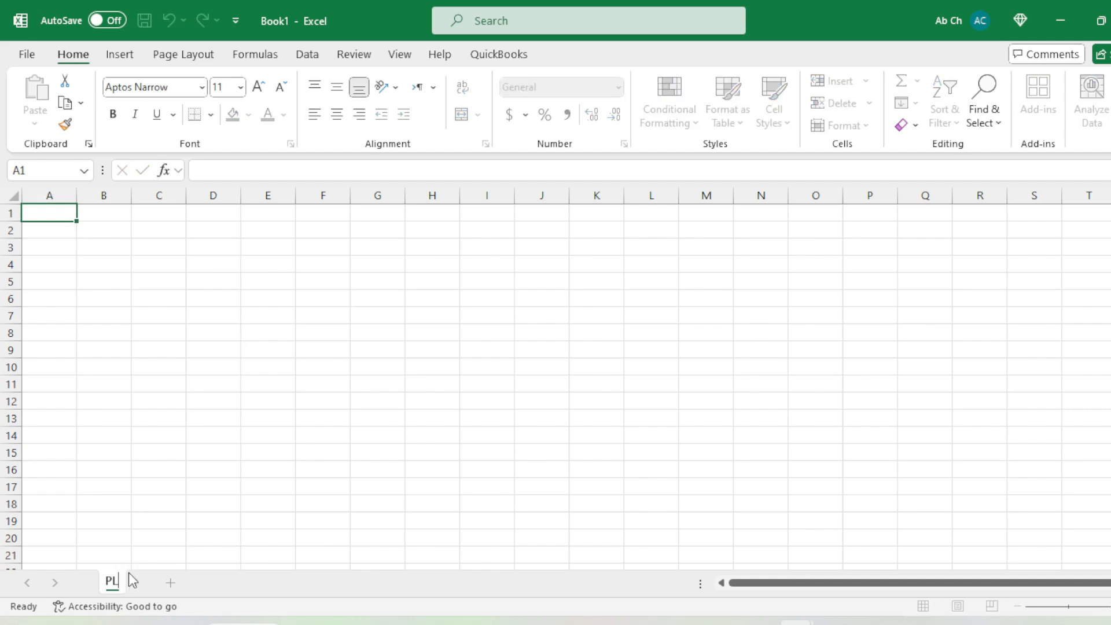
{"action": "key", "text": "Return"}
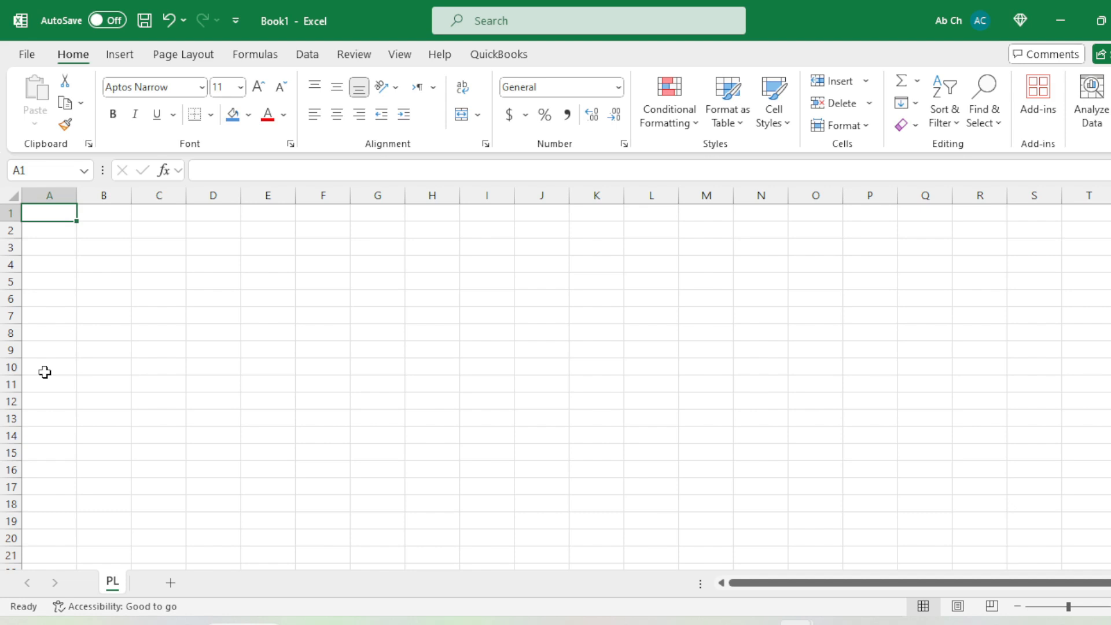
- Enter the company name XquisiteBooks in A1 and the title Profit & Loss Statement in A2
{"action": "type", "text": "Xquisit"}
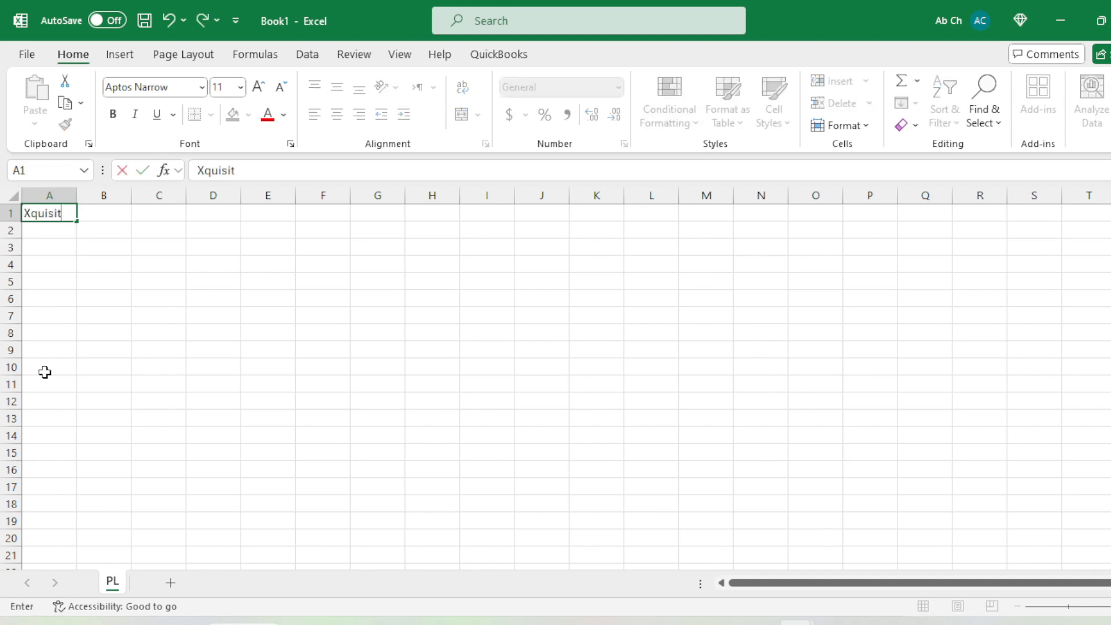
{"action": "type", "text": "eBook"}
{"action": "type", "text": "s"}
{"action": "key", "text": "Return"}
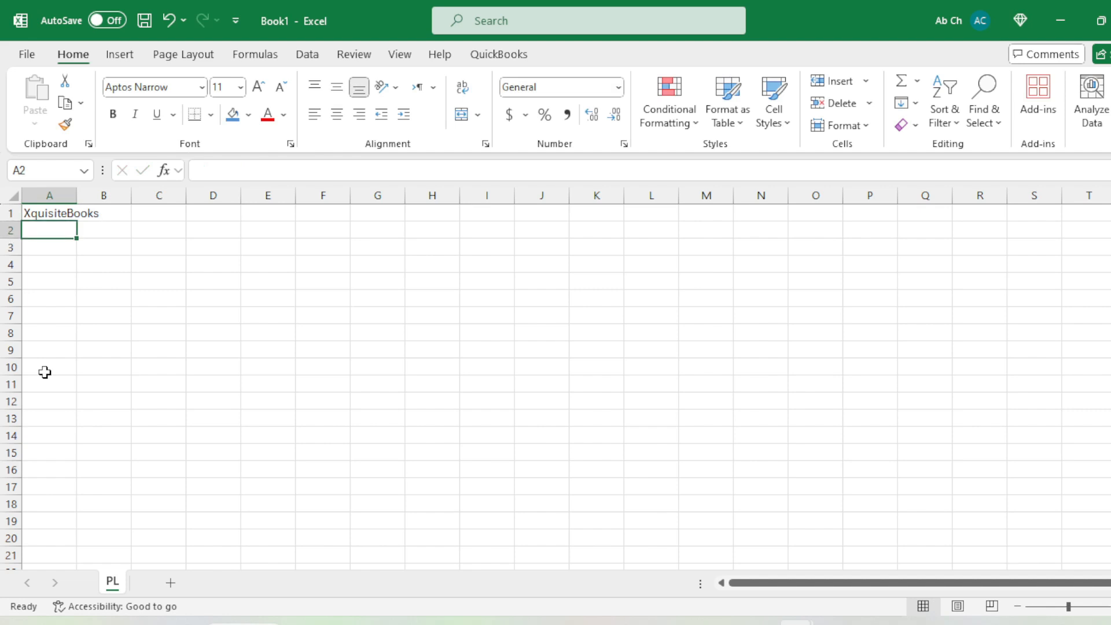
{"action": "type", "text": "Profi"}
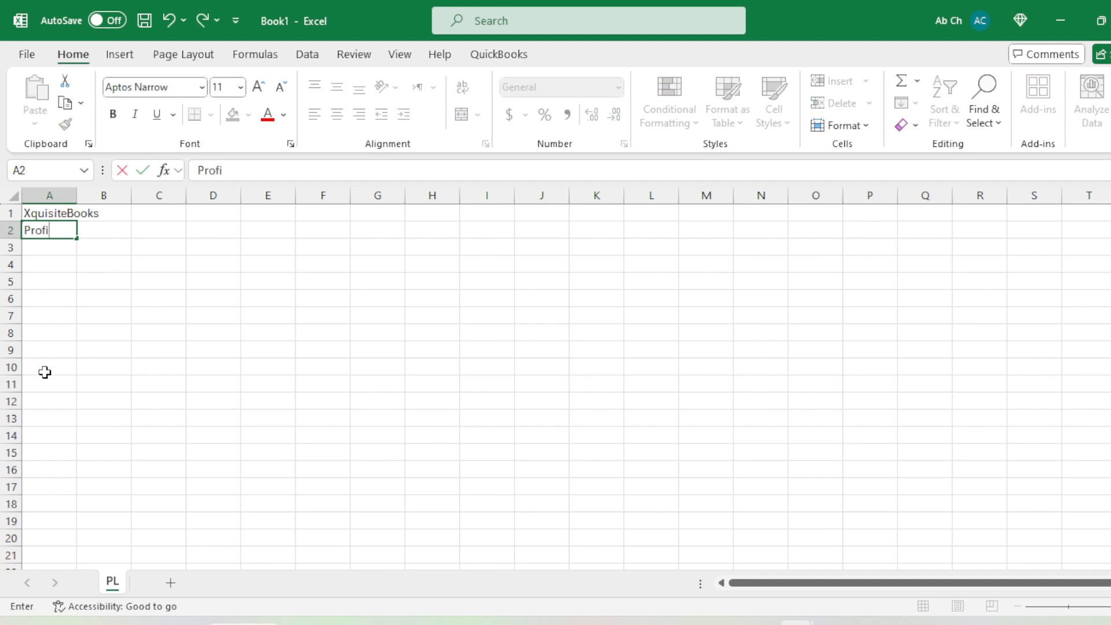
{"action": "type", "text": "t & Loss Statement"}
{"action": "key", "text": "Return"}
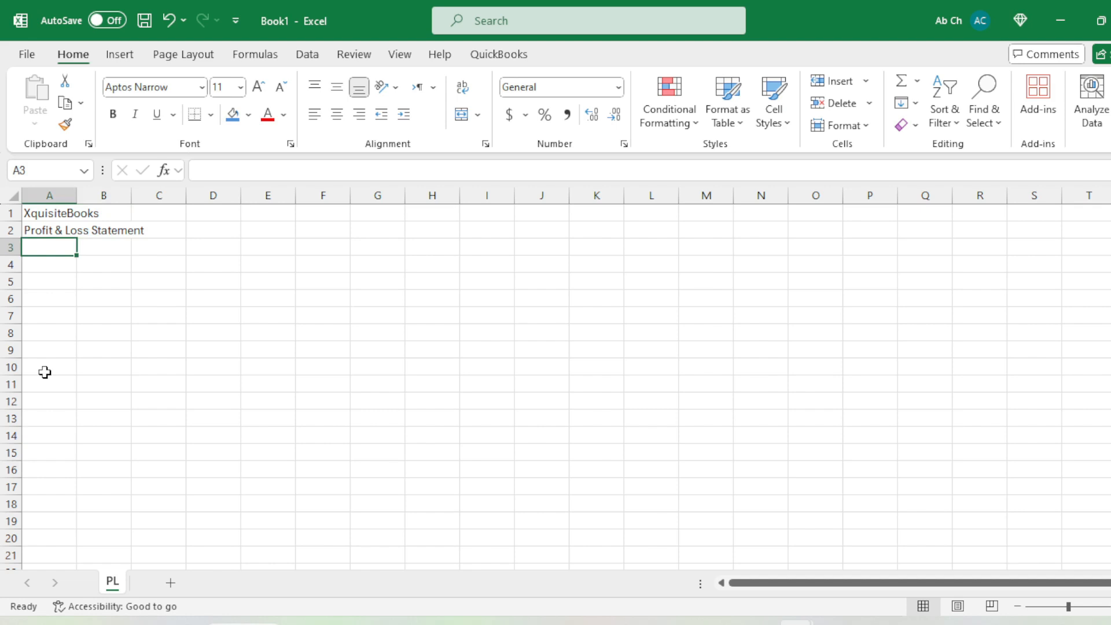
- Enter the period line "For the period ending 30-June-2024" in A3
{"action": "type", "text": "For the"}
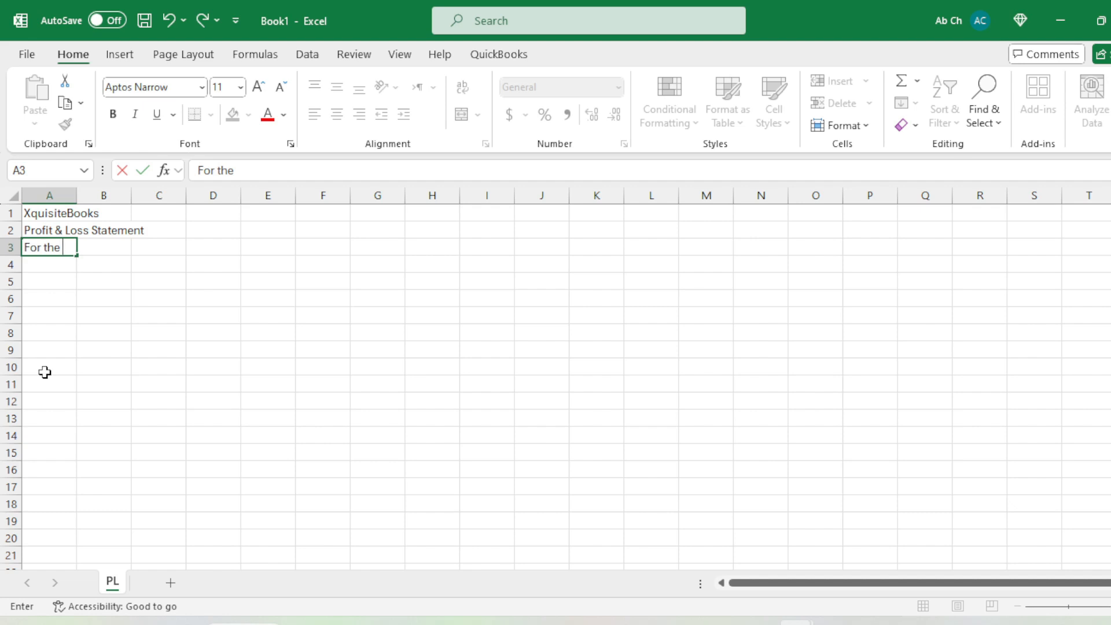
{"action": "type", "text": "perop"}
{"action": "key", "text": "BackSpace"}
{"action": "key", "text": "BackSpace"}
{"action": "type", "text": "iod ending"}
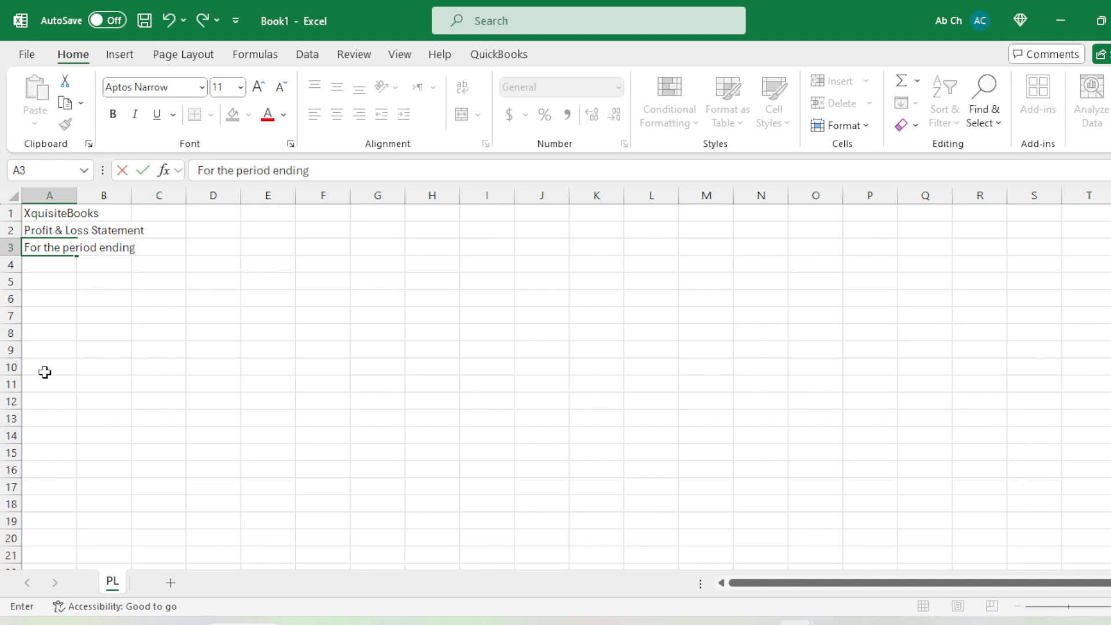
{"action": "type", "text": " 30-June-2024"}
{"action": "key", "text": "Return"}
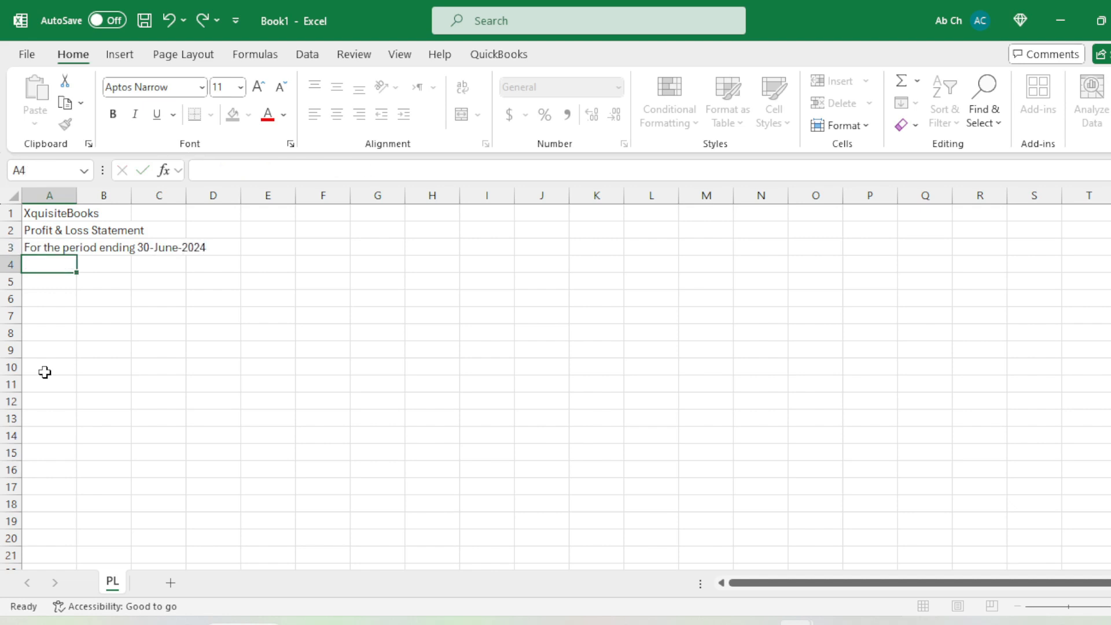
- Widen columns A and B of the PL sheet
{"action": "left_click_drag", "start_coordinate": [78, 195], "coordinate": [192, 195]}
{"action": "left_click", "coordinate": [141, 316]}
{"action": "left_click", "coordinate": [242, 335]}
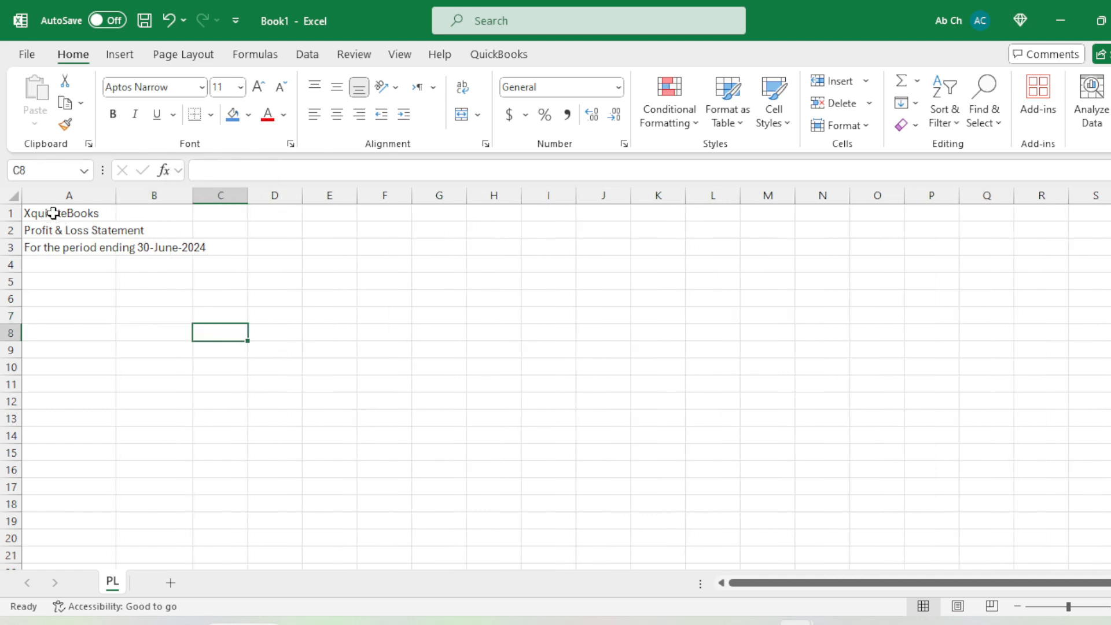
- Widen column A further and adjust the width of column B slightly
{"action": "left_click_drag", "start_coordinate": [115, 195], "coordinate": [161, 195]}
{"action": "left_click_drag", "start_coordinate": [238, 196], "coordinate": [246, 196]}
{"action": "left_click", "coordinate": [197, 351]}
- Set the font size of the whole sheet to 14 and widen column A to suit
{"action": "left_click_drag", "start_coordinate": [77, 214], "coordinate": [72, 264]}
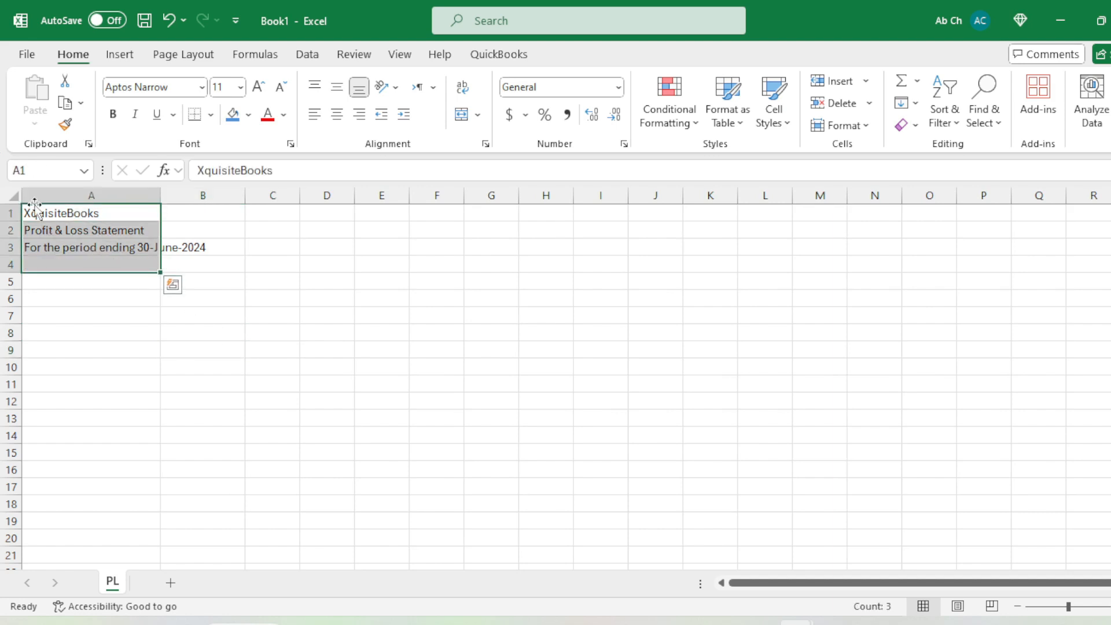
{"action": "left_click", "coordinate": [15, 198]}
{"action": "left_click", "coordinate": [259, 86]}
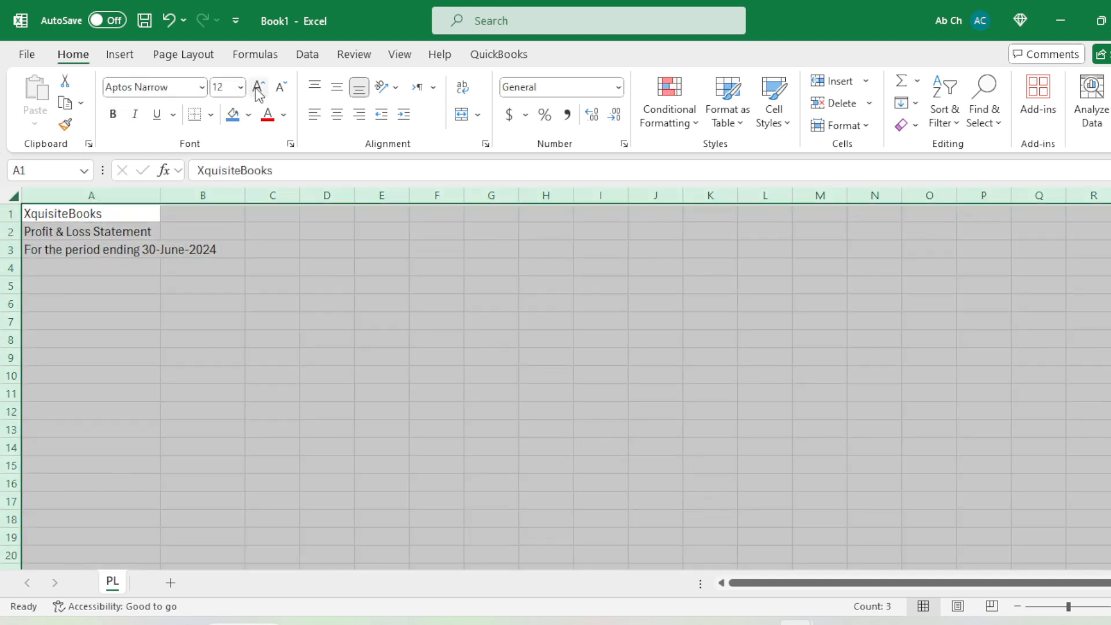
{"action": "left_click", "coordinate": [259, 87]}
{"action": "left_click", "coordinate": [228, 321]}
{"action": "left_click_drag", "start_coordinate": [164, 196], "coordinate": [176, 196]}
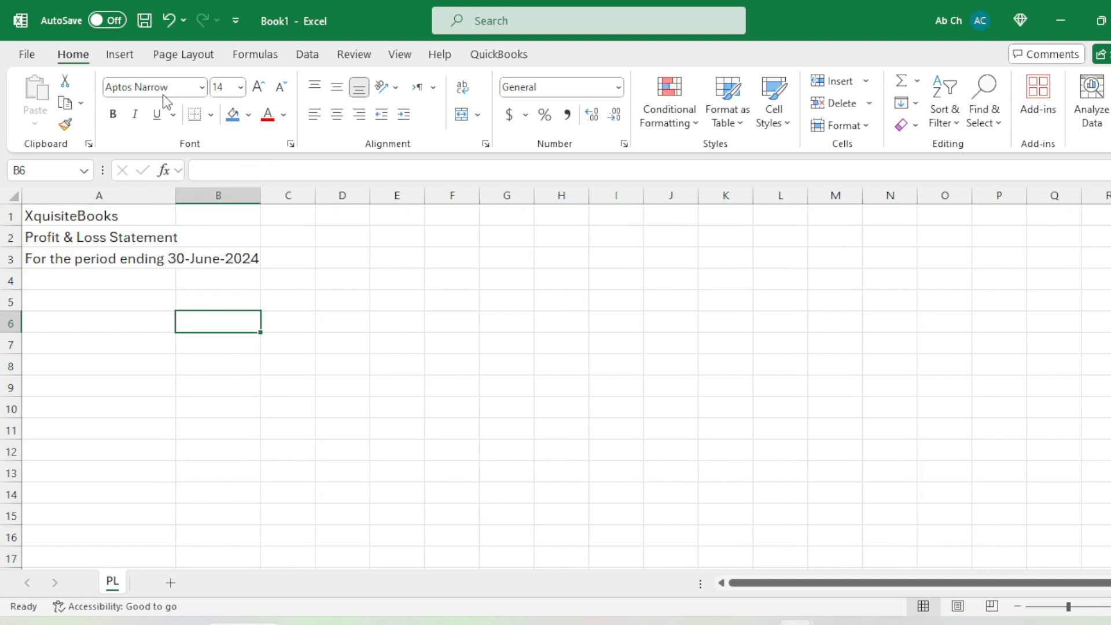
{"action": "left_click", "coordinate": [156, 338]}
- Enter a $ heading in B5 and centre it in the cell
{"action": "left_click_drag", "start_coordinate": [97, 215], "coordinate": [215, 216]}
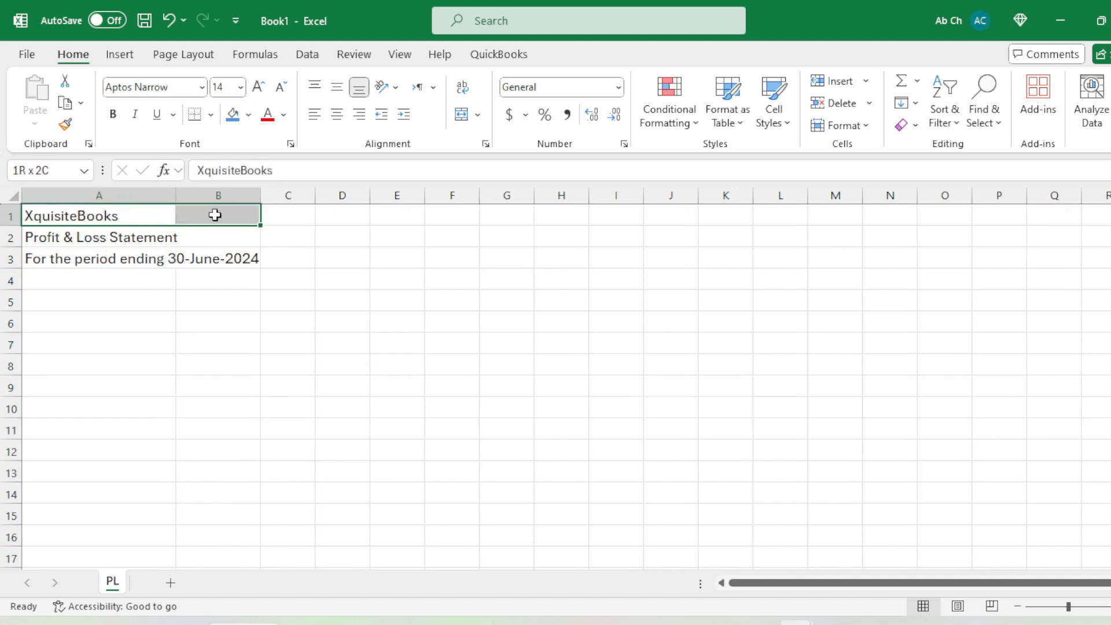
{"action": "left_click", "coordinate": [91, 301]}
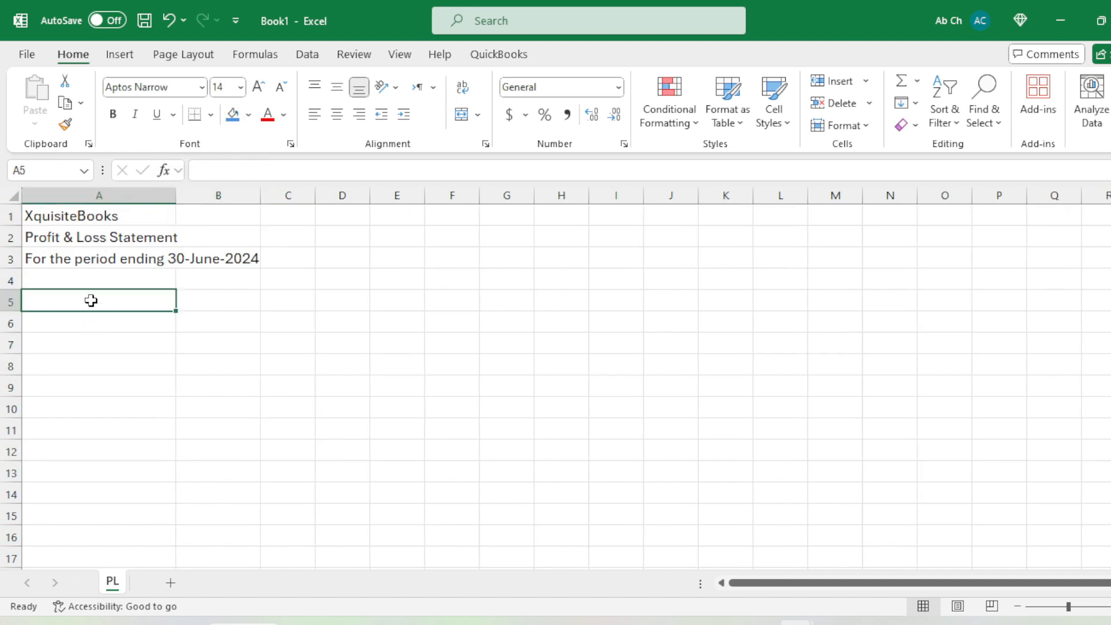
{"action": "key", "text": "Tab"}
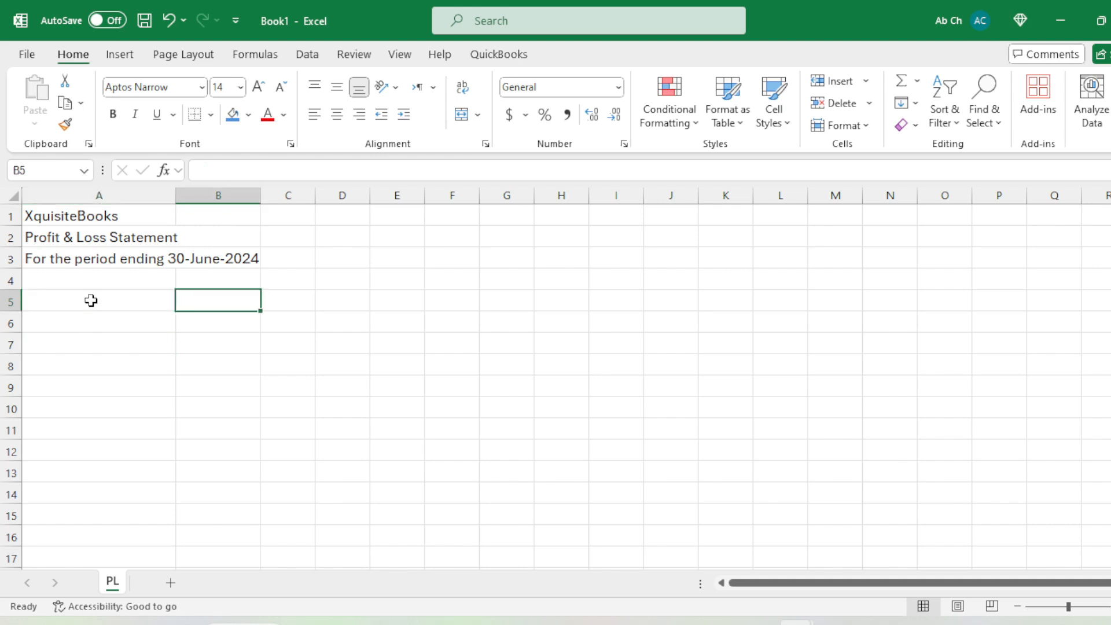
{"action": "type", "text": "$"}
{"action": "key", "text": "Return"}
{"action": "key", "text": "Up"}
{"action": "left_click", "coordinate": [337, 114]}
{"action": "left_click", "coordinate": [326, 342]}
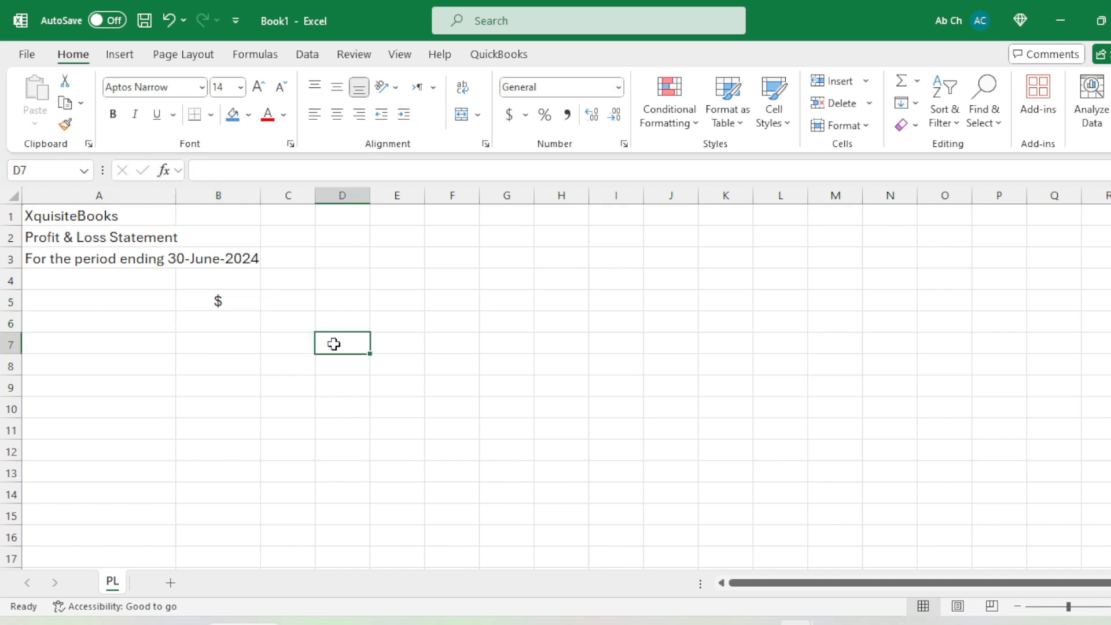
- Merge and centre each of the three heading lines across columns A and B, and widen column A considerably
{"action": "left_click_drag", "start_coordinate": [158, 219], "coordinate": [256, 218]}
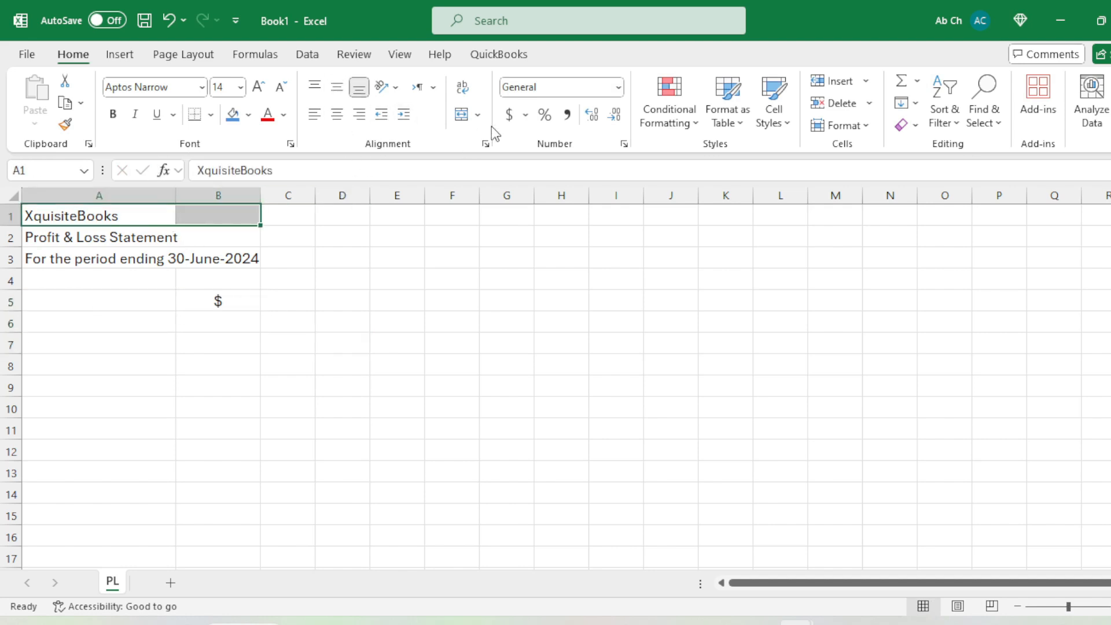
{"action": "left_click", "coordinate": [470, 115]}
{"action": "left_click", "coordinate": [65, 123]}
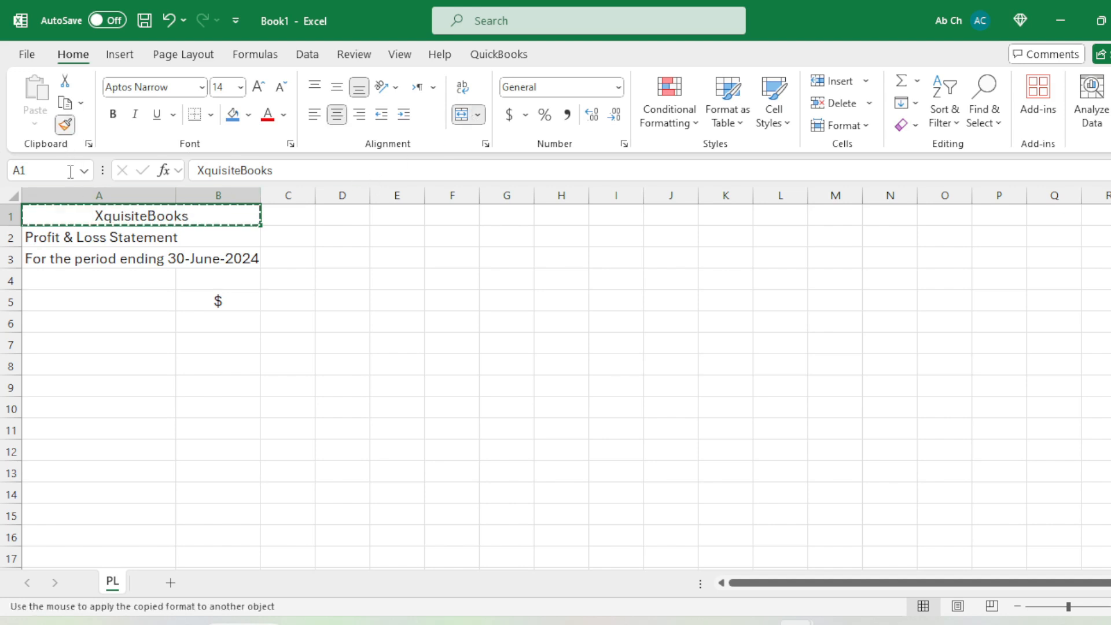
{"action": "left_click", "coordinate": [140, 243]}
{"action": "left_click_drag", "start_coordinate": [140, 243], "coordinate": [159, 258]}
{"action": "left_click", "coordinate": [382, 283]}
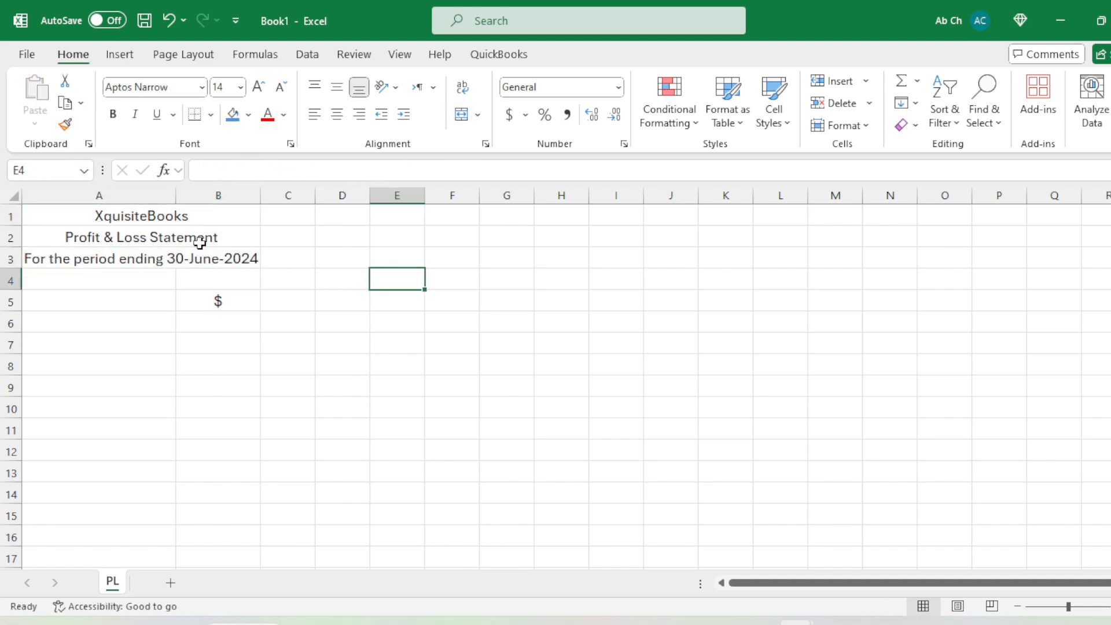
{"action": "left_click_drag", "start_coordinate": [169, 196], "coordinate": [283, 200]}
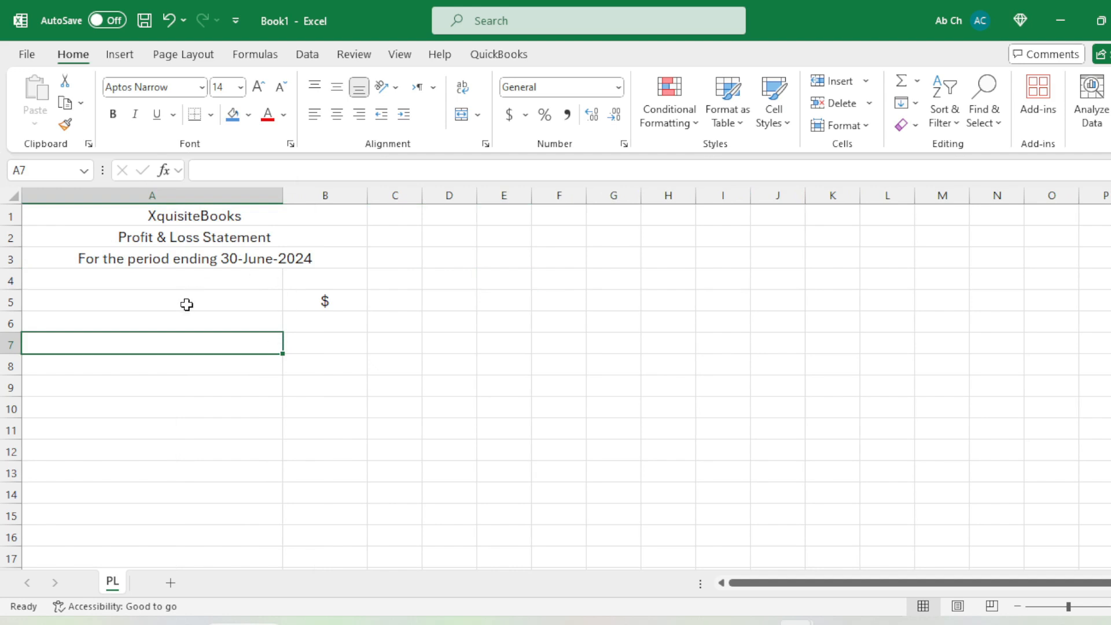
- Enter the row labels Sales in A6 and "Less: COGS" in A7
{"action": "left_click", "coordinate": [161, 325]}
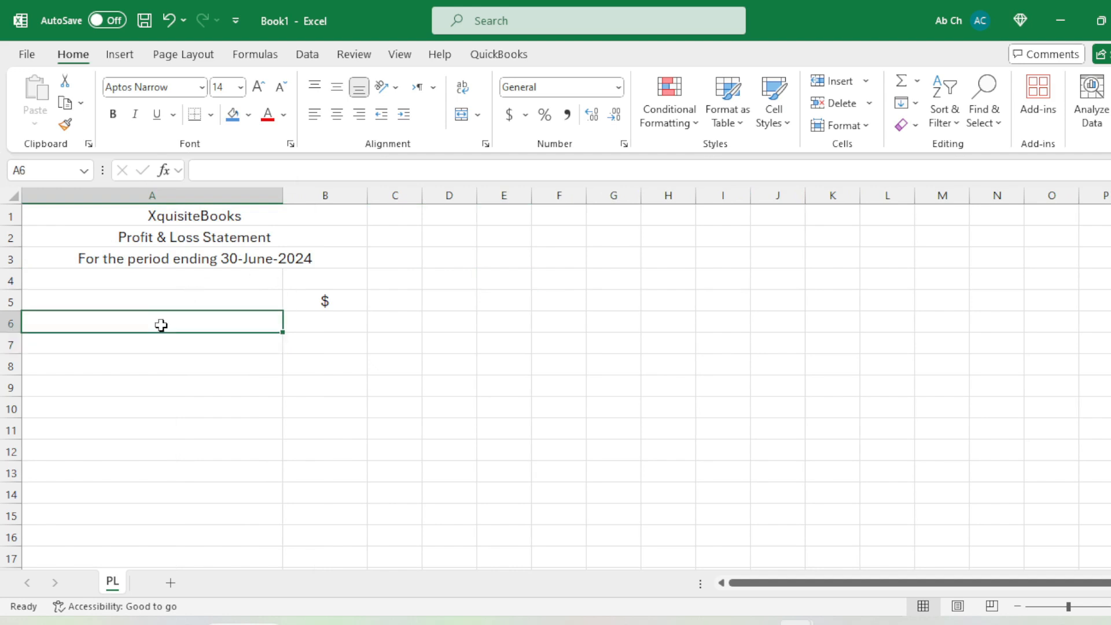
{"action": "type", "text": "Sales"}
{"action": "key", "text": "Return"}
{"action": "left_click", "coordinate": [161, 325]}
{"action": "key", "text": "Return"}
{"action": "type", "text": "Less"}
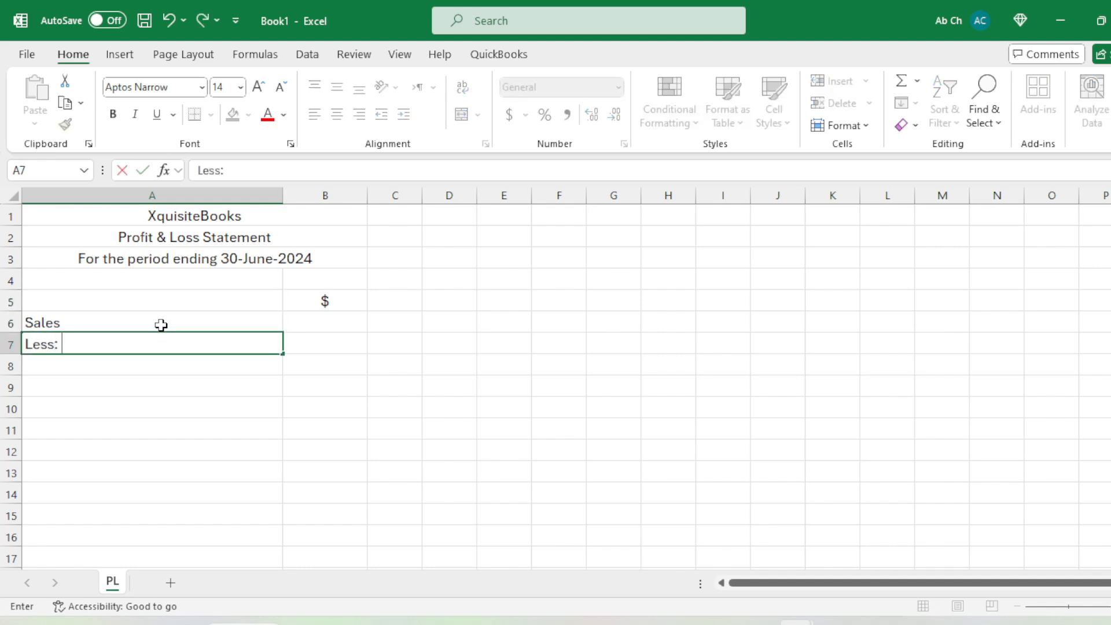
{"action": "type", "text": ": COGS"}
{"action": "key", "text": "Return"}
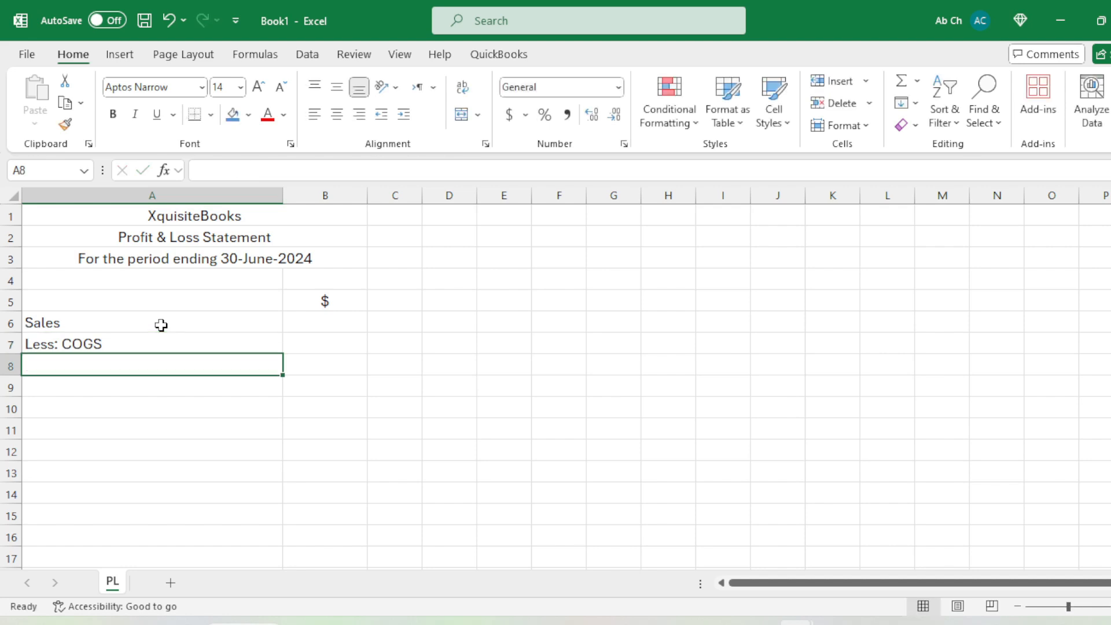
- Enter the row label Gross Profit in A8, below the COGS line
{"action": "type", "text": "Gro"}
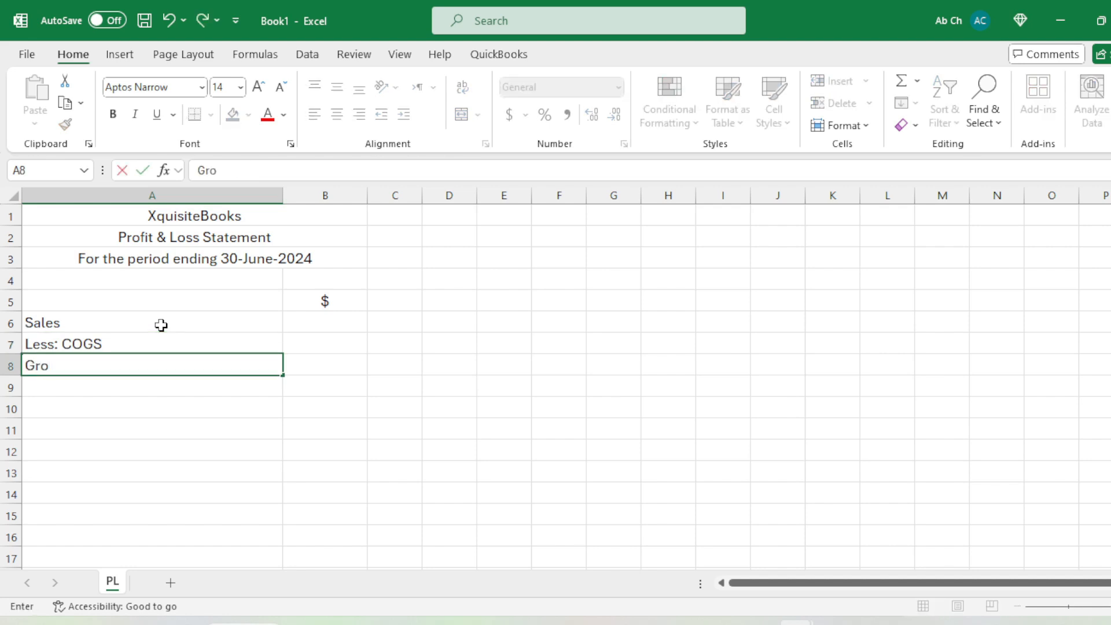
{"action": "type", "text": "ss Profit"}
{"action": "key", "text": "Return"}
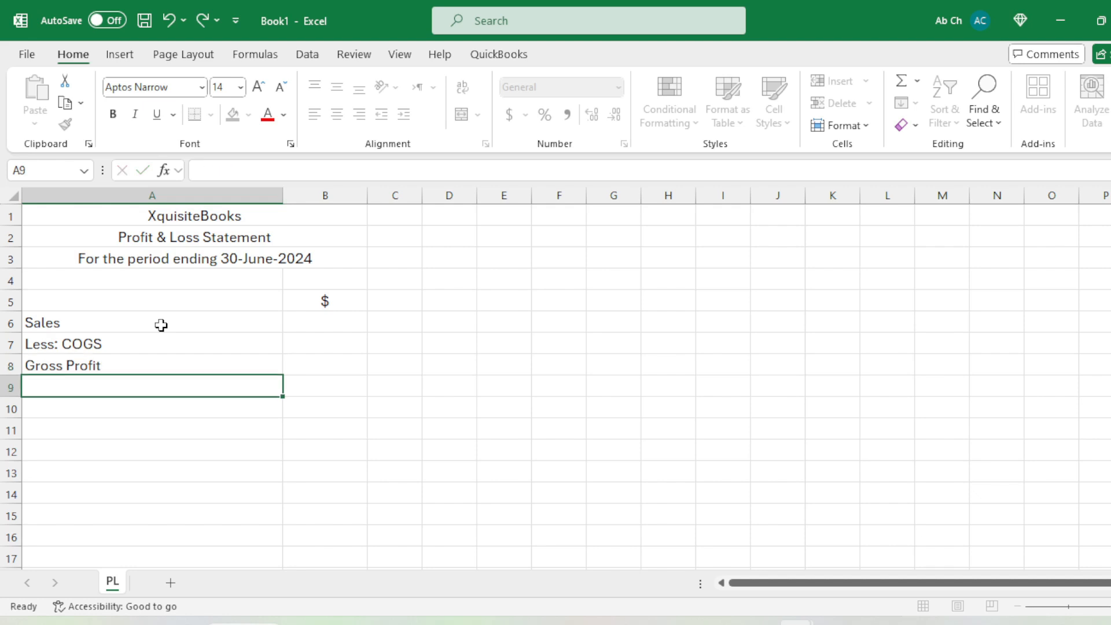
{"action": "key", "text": "Right"}
{"action": "key", "text": "Up"}
{"action": "key", "text": "Left"}
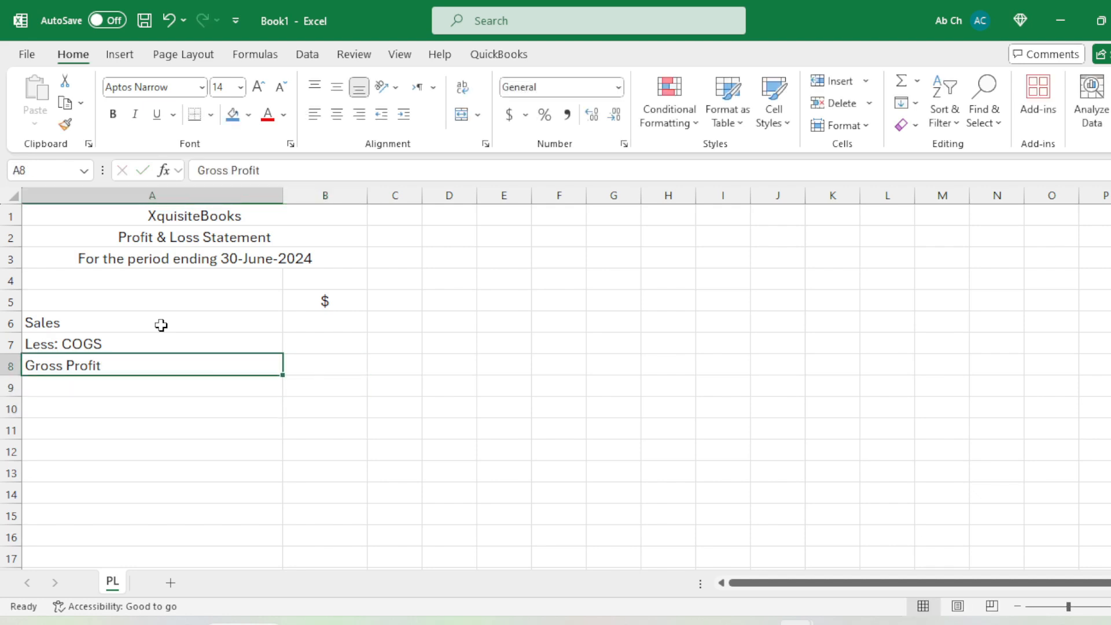
- Enter the section heading "Less: Operarting Expenses" in A9
{"action": "key", "text": "Down"}
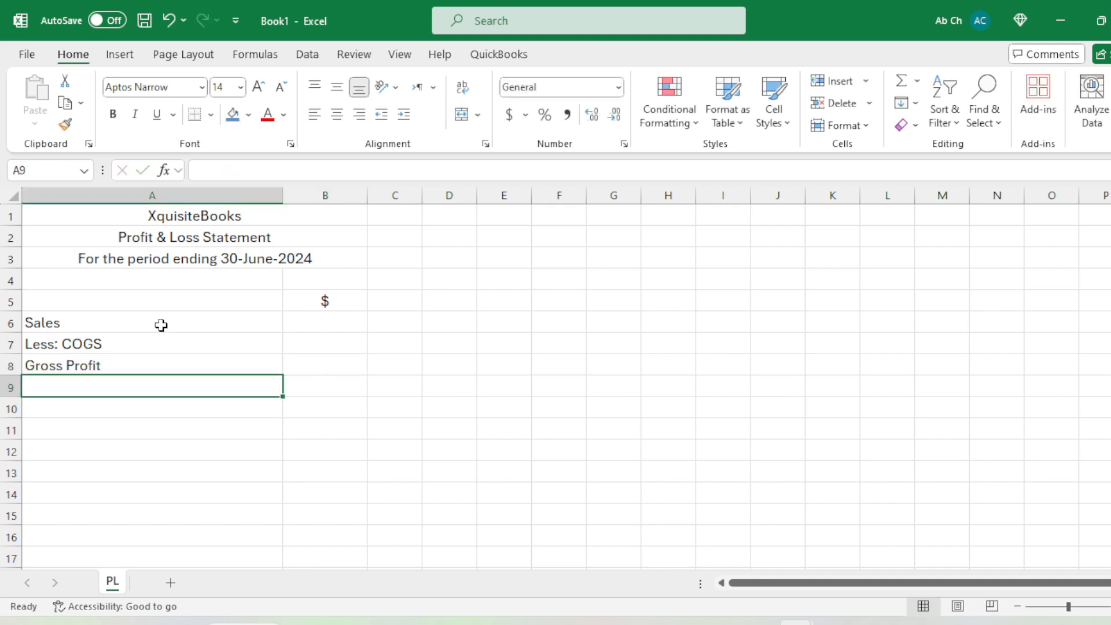
{"action": "type", "text": "Less: "}
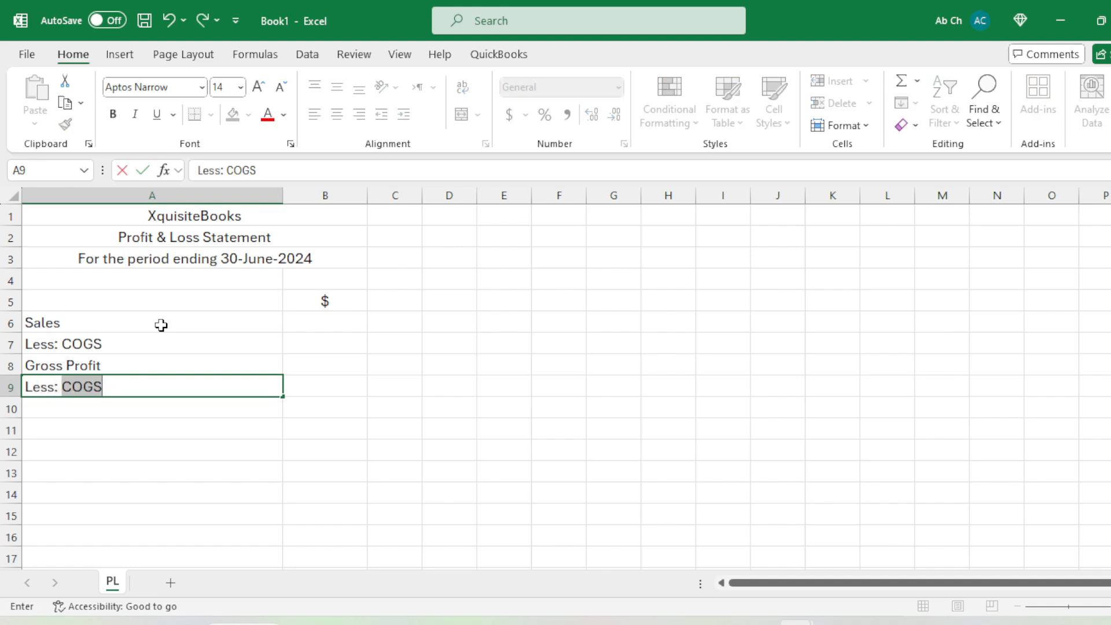
{"action": "type", "text": "o"}
{"action": "key", "text": "BackSpace"}
{"action": "type", "text": "Ope"}
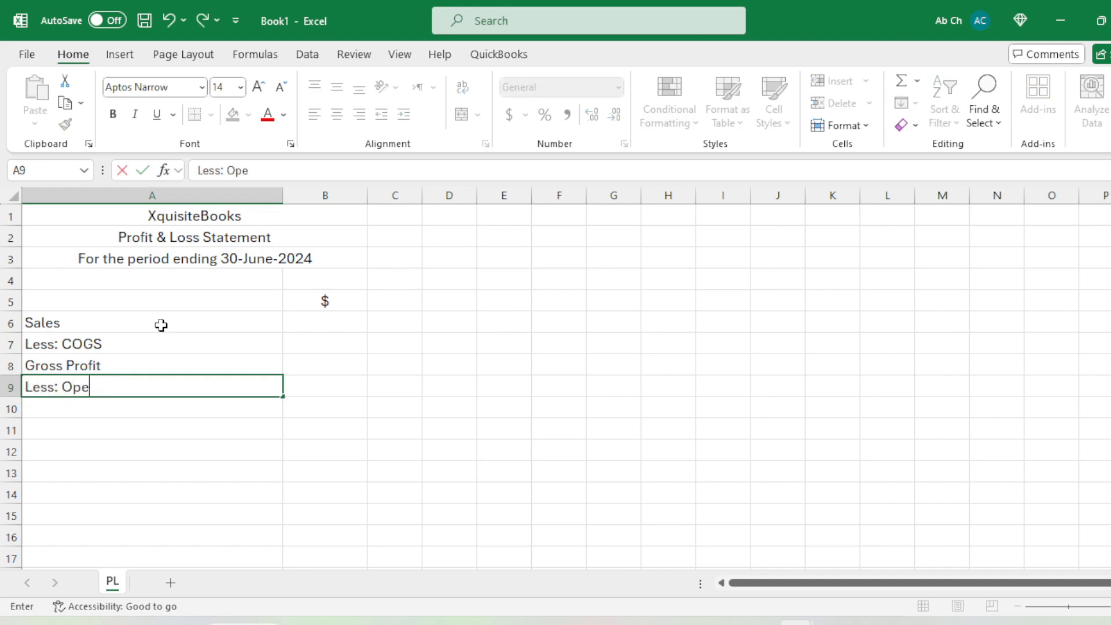
{"action": "type", "text": "rarr"}
{"action": "key", "text": "BackSpace"}
{"action": "key", "text": "BackSpace"}
{"action": "type", "text": "rting"}
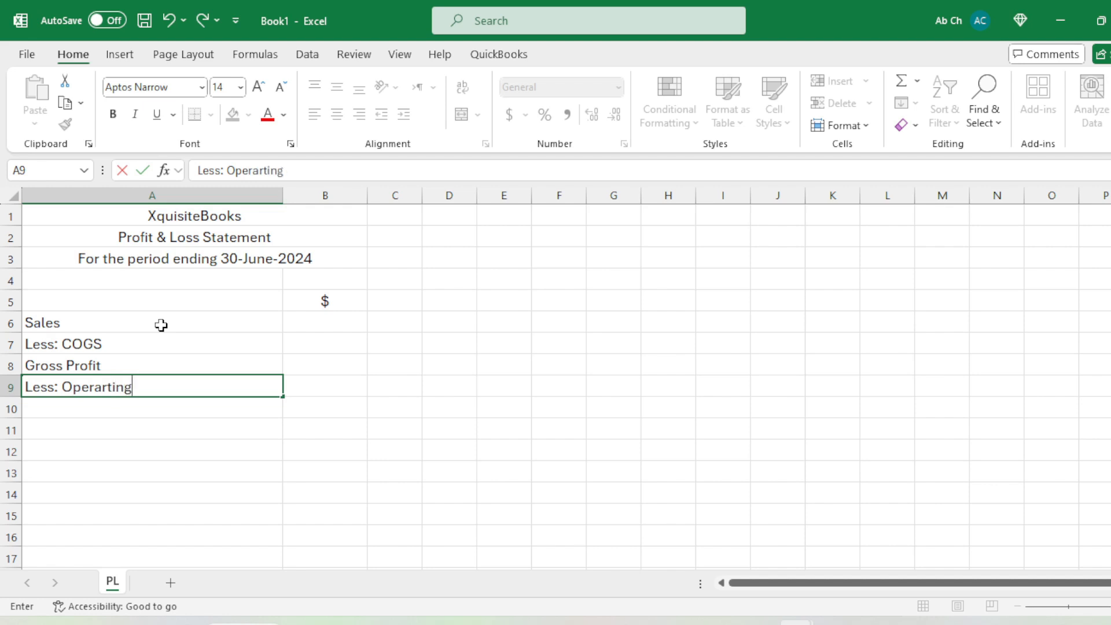
{"action": "type", "text": " Expenses"}
{"action": "key", "text": "Return"}
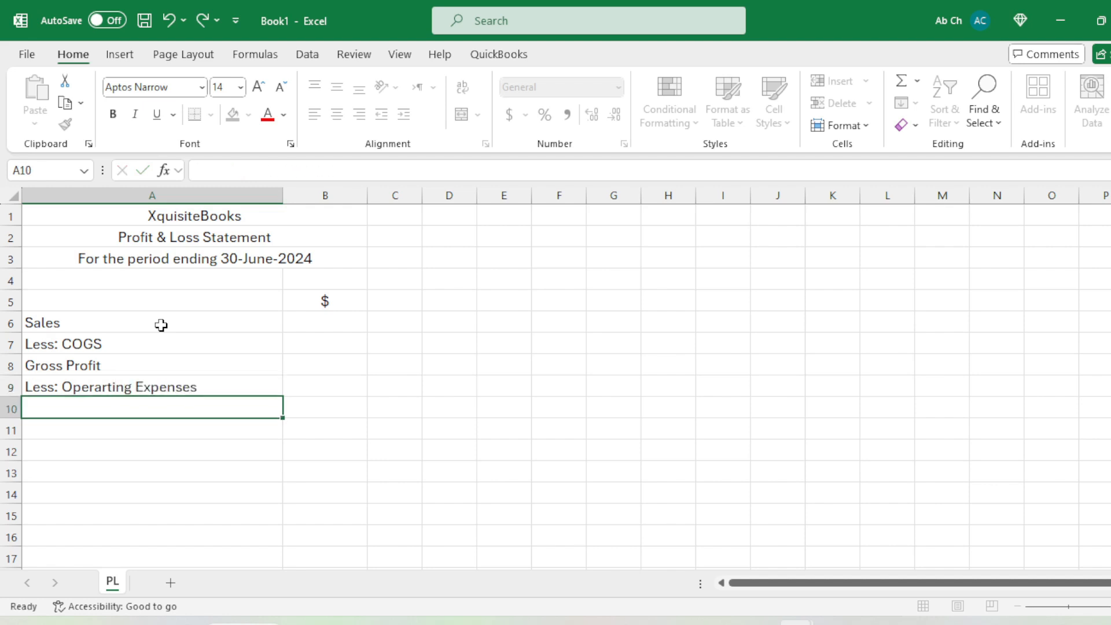
- Make the operating expenses heading in A9 bold and underlined
{"action": "key", "text": "Up"}
{"action": "key", "text": "Right"}
{"action": "key", "text": "Up"}
{"action": "key", "text": "Up"}
{"action": "left_click", "coordinate": [112, 382]}
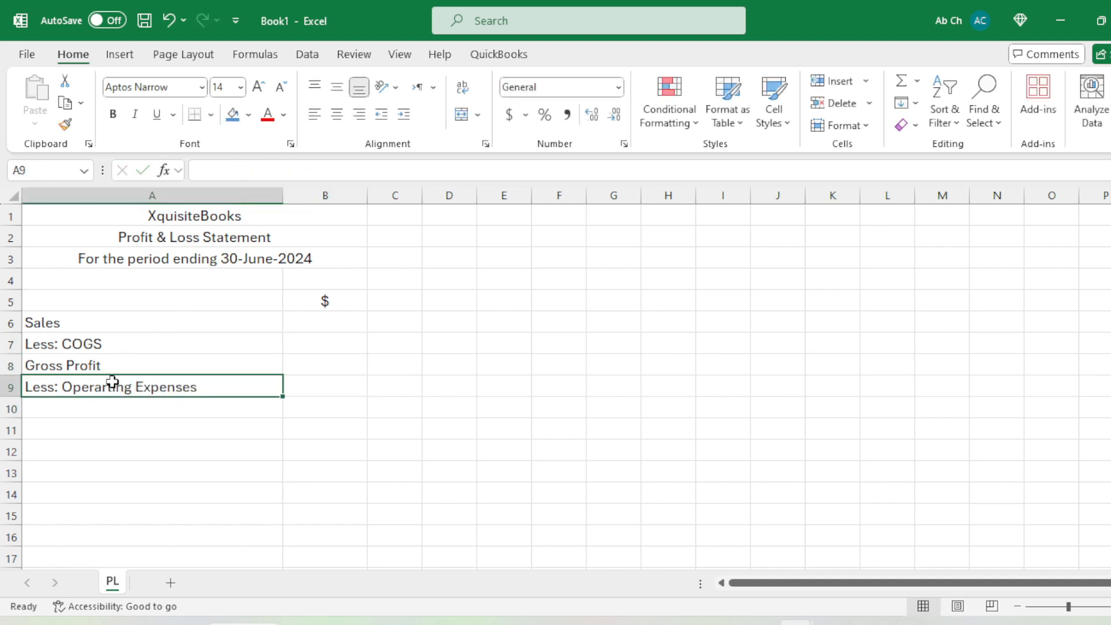
{"action": "key", "text": "ctrl+b"}
{"action": "key", "text": "ctrl+u"}
{"action": "key", "text": "Down"}
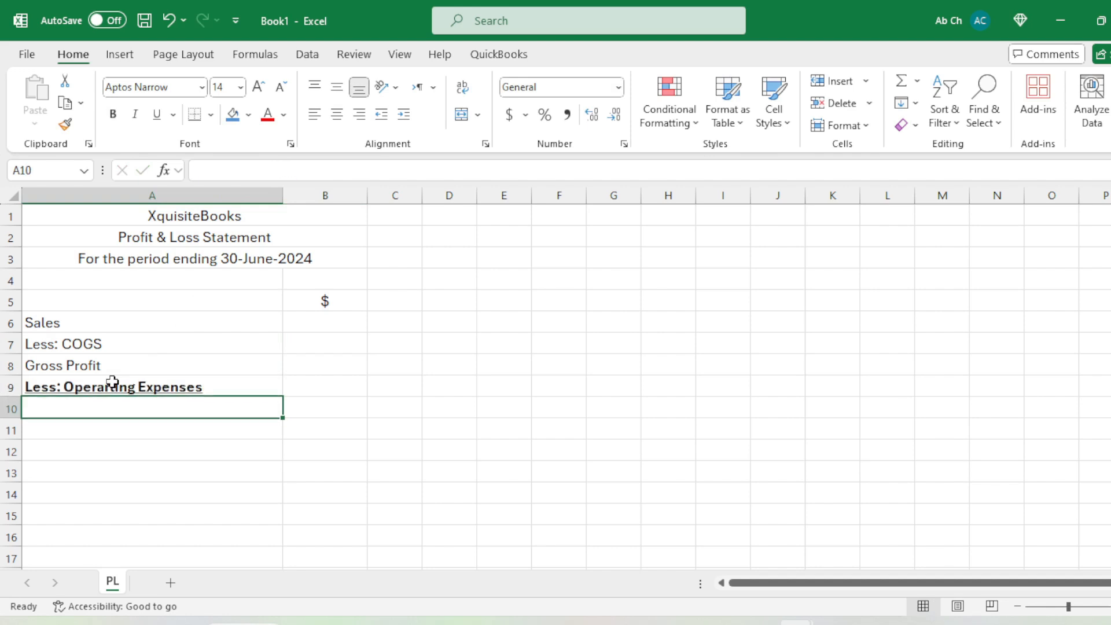
- Enter the expense labels Salaries in A10 and Rent in A11
{"action": "key", "text": "Up"}
{"action": "key", "text": "Down"}
{"action": "type", "text": "Salaries"}
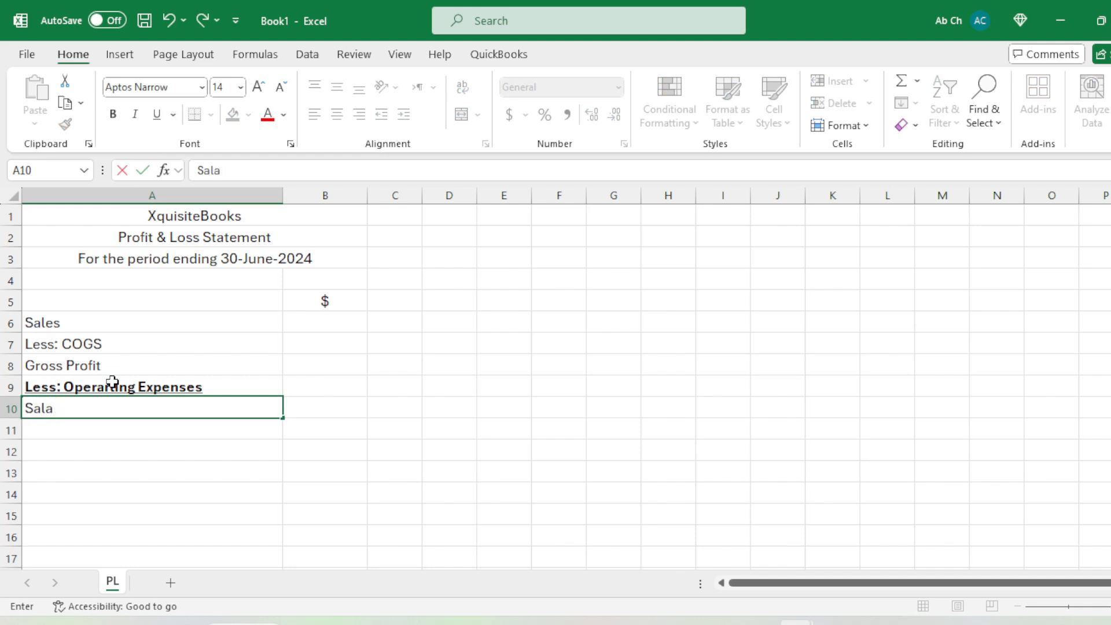
{"action": "key", "text": "Return"}
{"action": "type", "text": "Ren"}
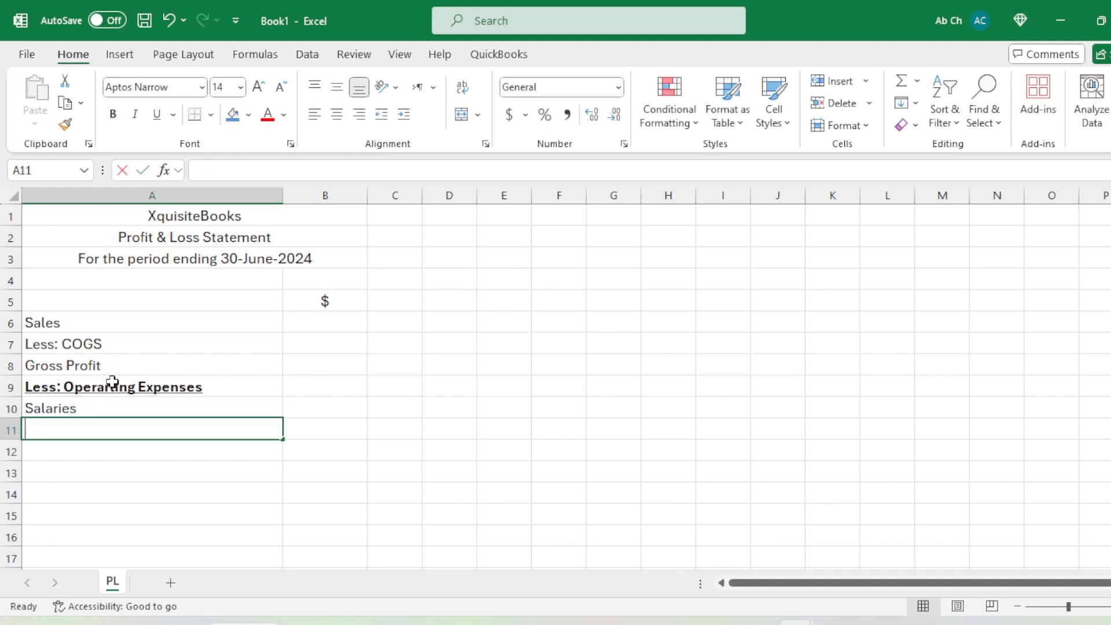
{"action": "type", "text": "t\\"}
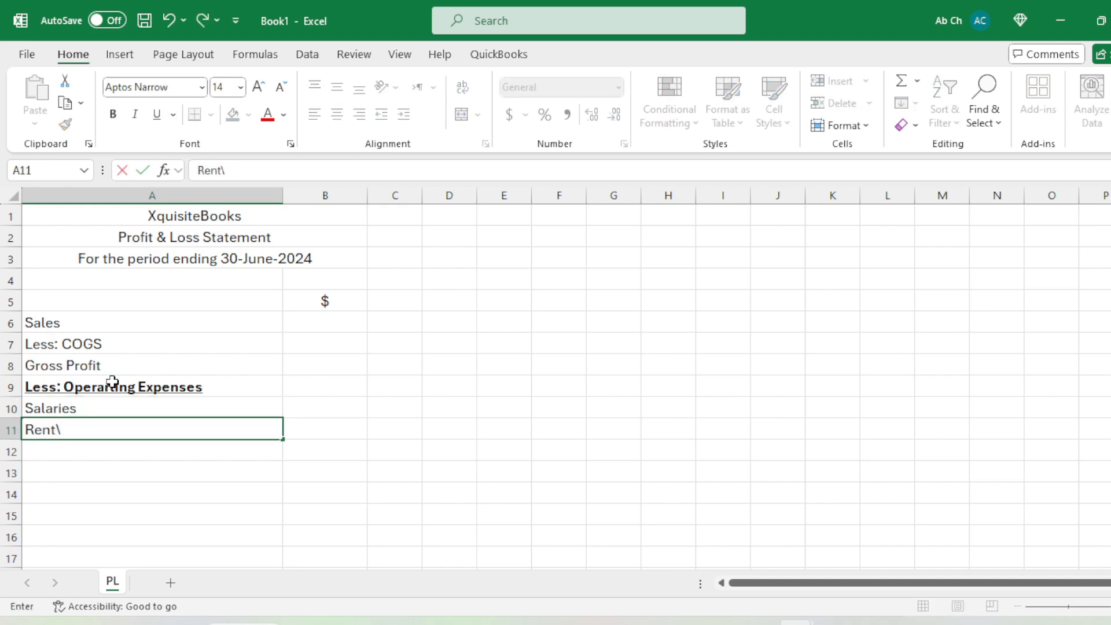
{"action": "key", "text": "BackSpace"}
{"action": "key", "text": "Return"}
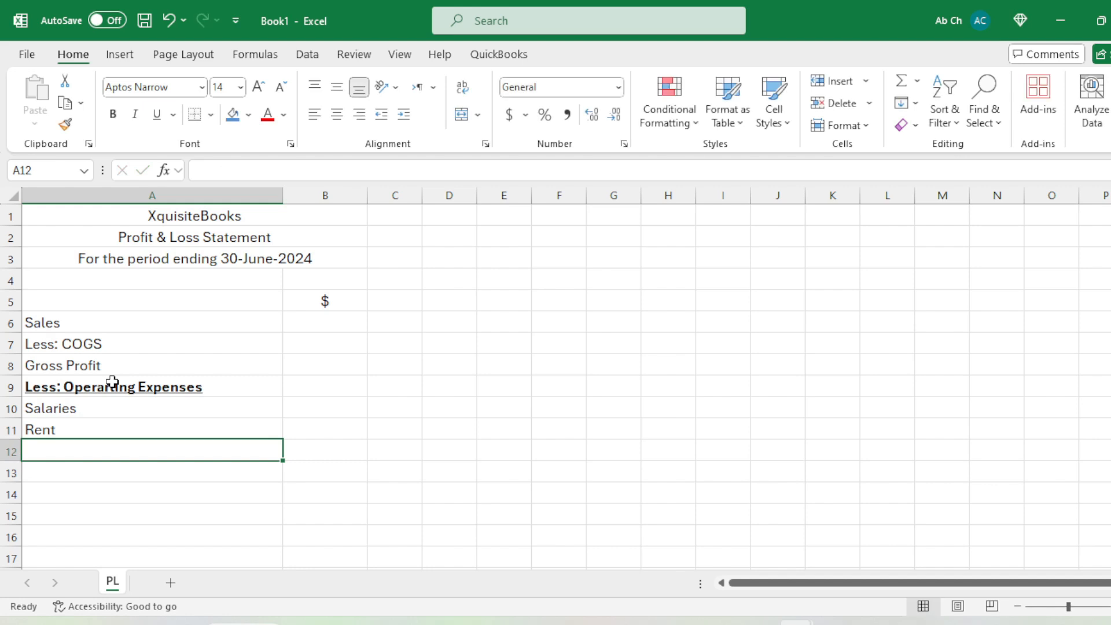
- Enter the expense labels Communication in A12 and Utilities in A13
{"action": "type", "text": "Communica"}
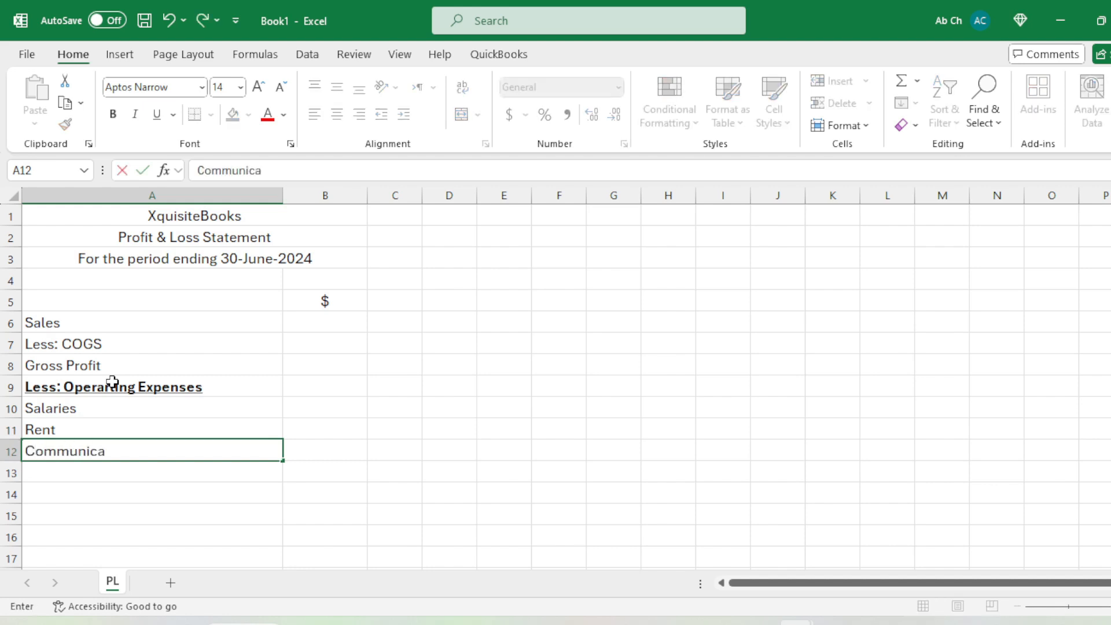
{"action": "type", "text": "tion"}
{"action": "key", "text": "Return"}
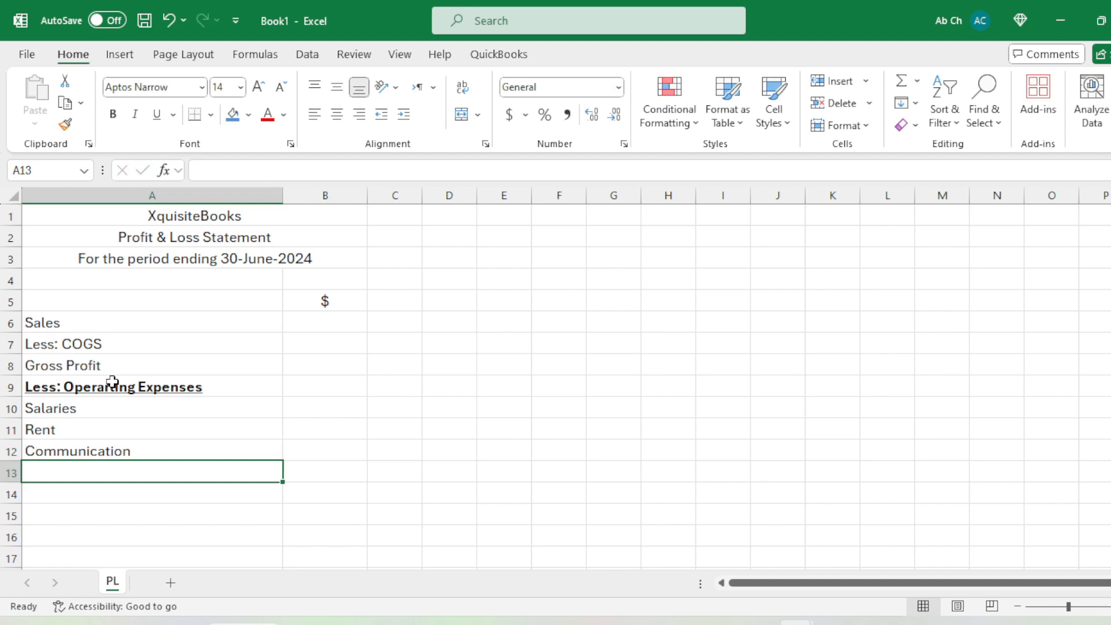
{"action": "type", "text": "Utili"}
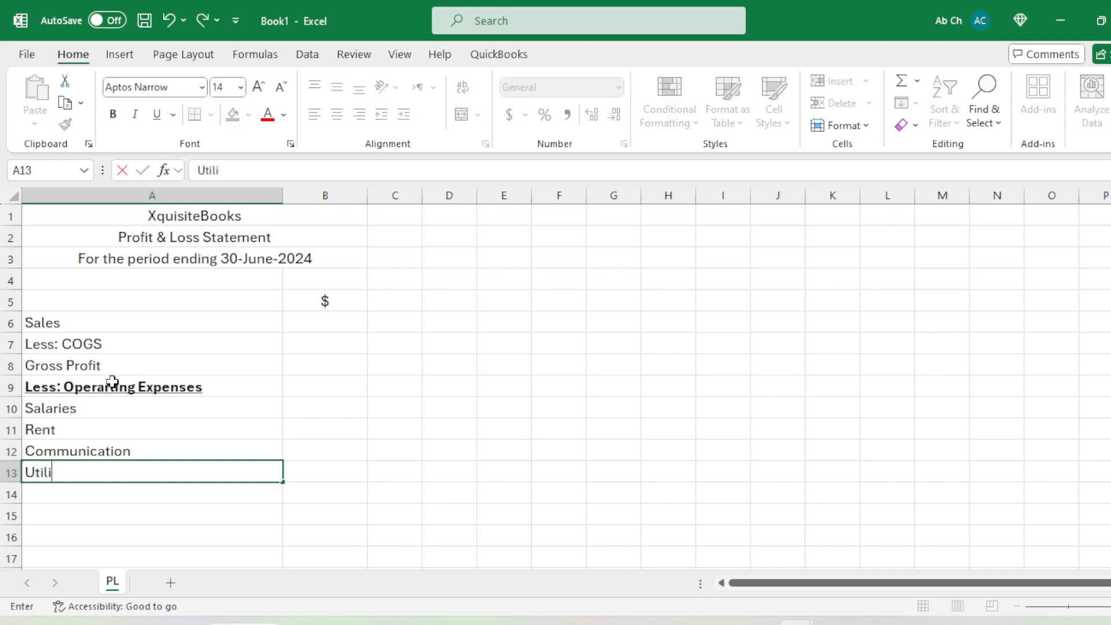
{"action": "type", "text": "ties"}
{"action": "key", "text": "Return"}
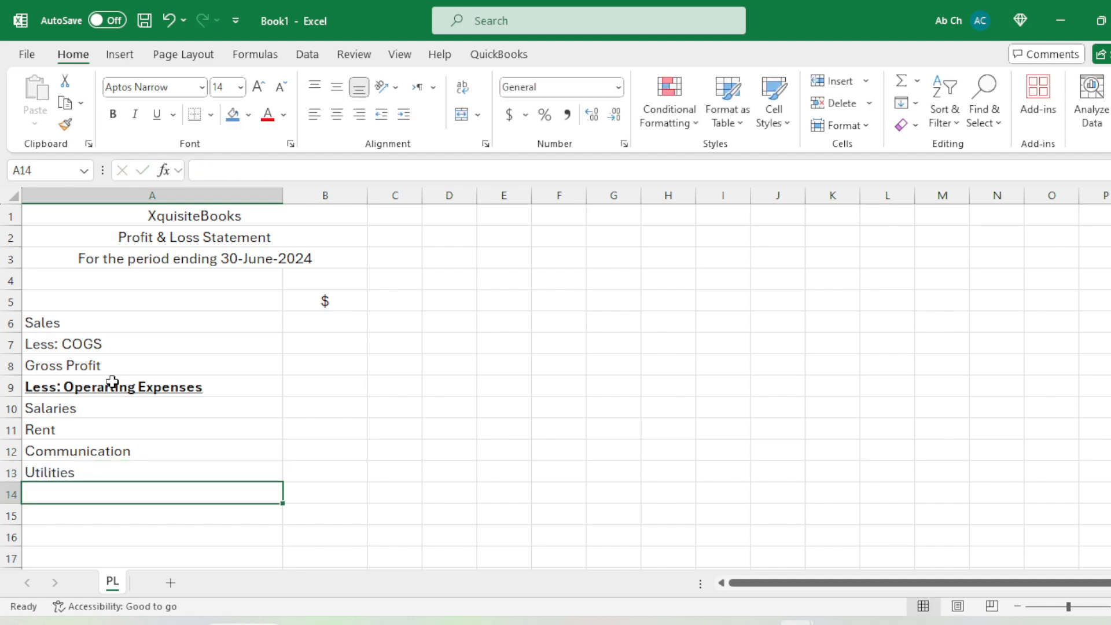
- Enter the expense labels "Subscritions" in A14 and "Postage & Courier" in A15
{"action": "type", "text": "Subs"}
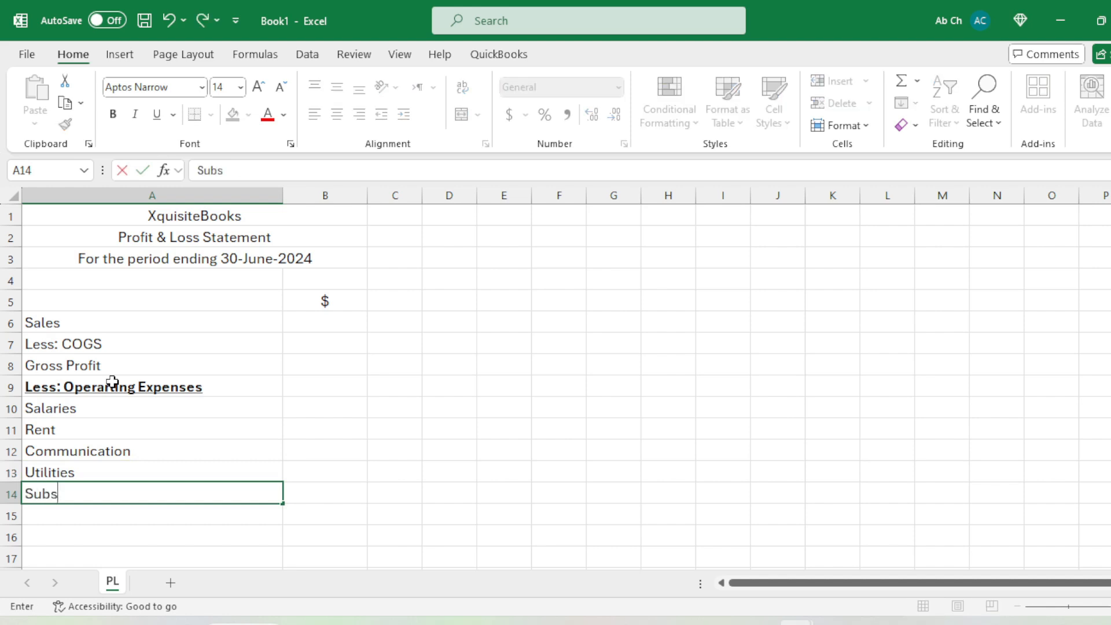
{"action": "type", "text": "critions"}
{"action": "key", "text": "Return"}
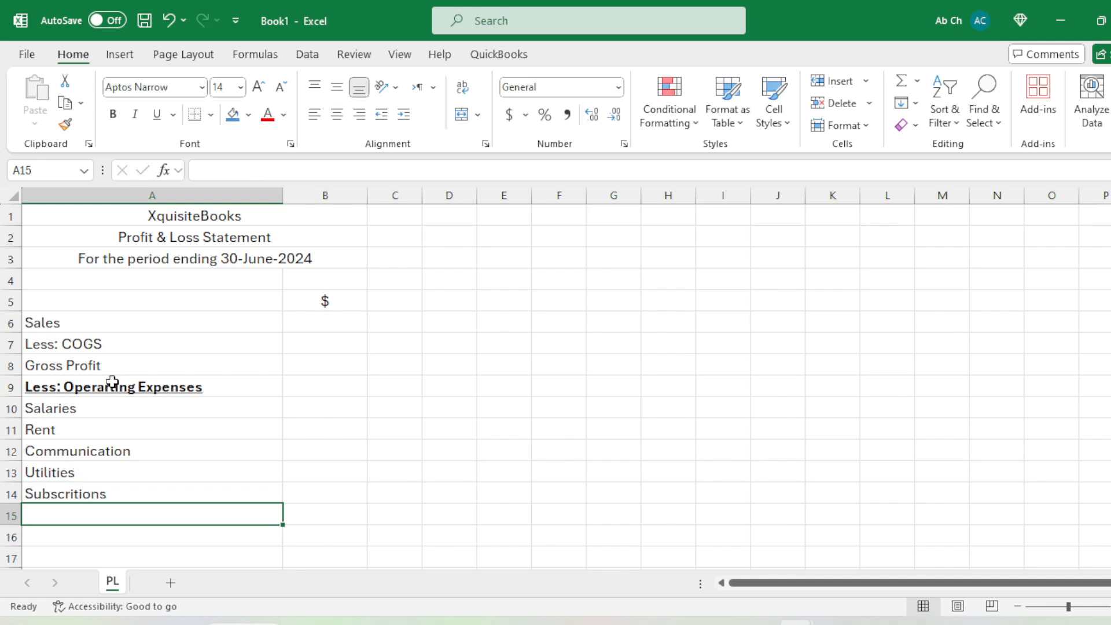
{"action": "type", "text": "Posta"}
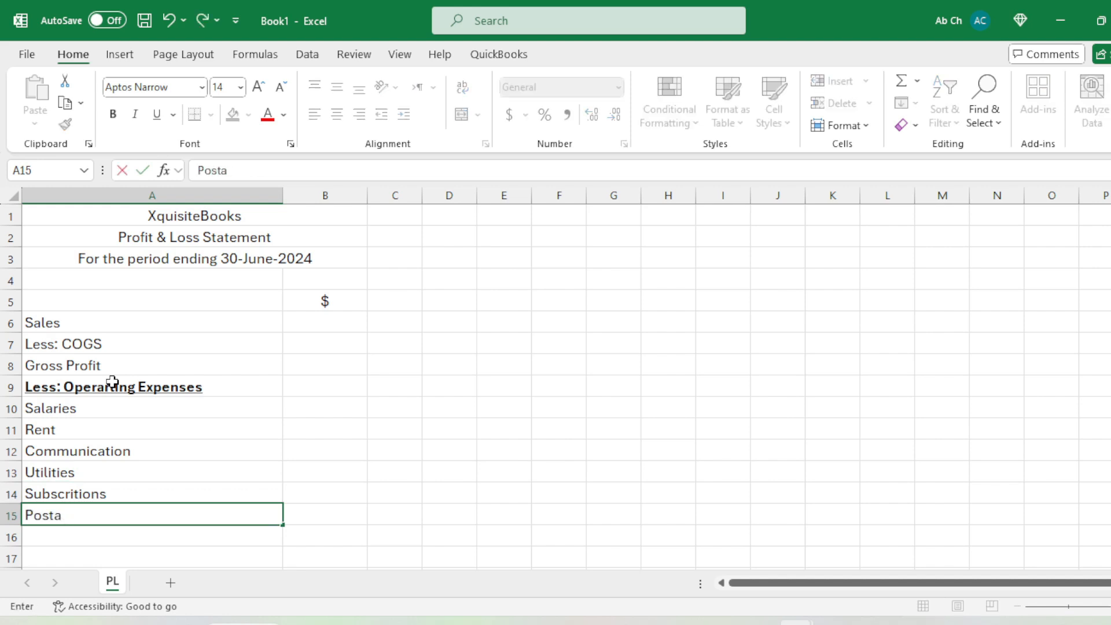
{"action": "type", "text": "fge & Courier"}
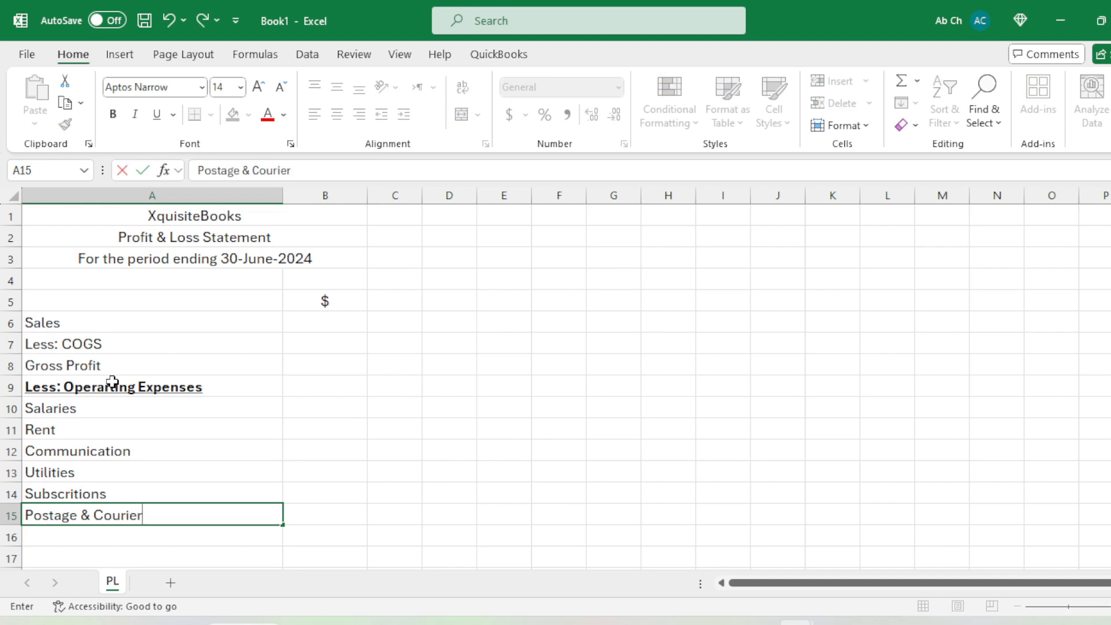
{"action": "key", "text": "Return"}
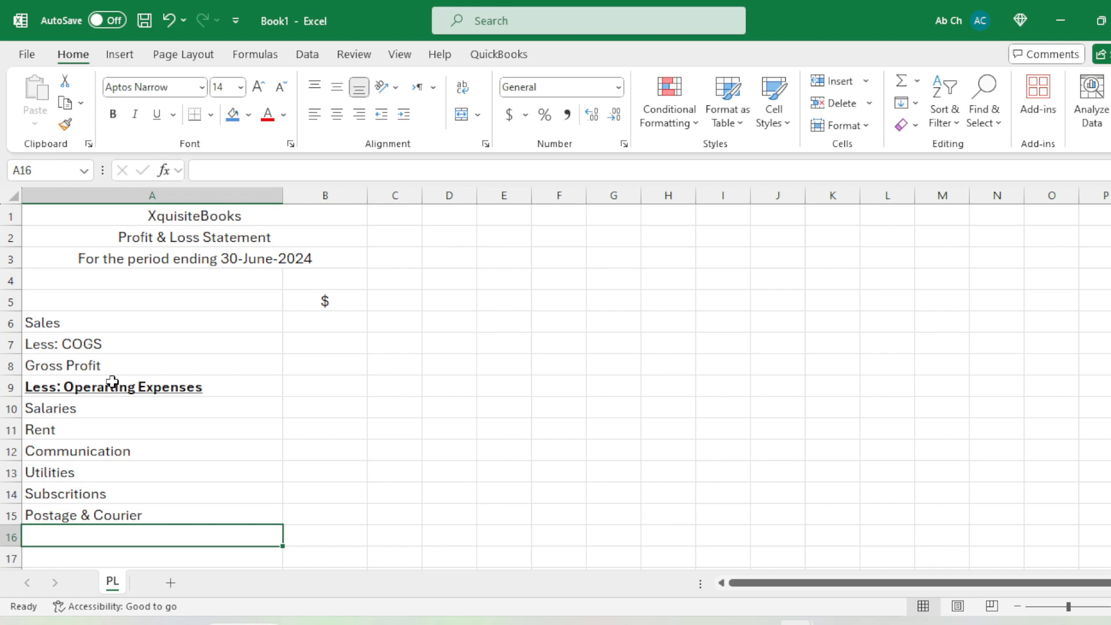
- Enter the expense labels "Local Travel" in A16 and "Entertainemnt" in A17
{"action": "type", "text": "Local T"}
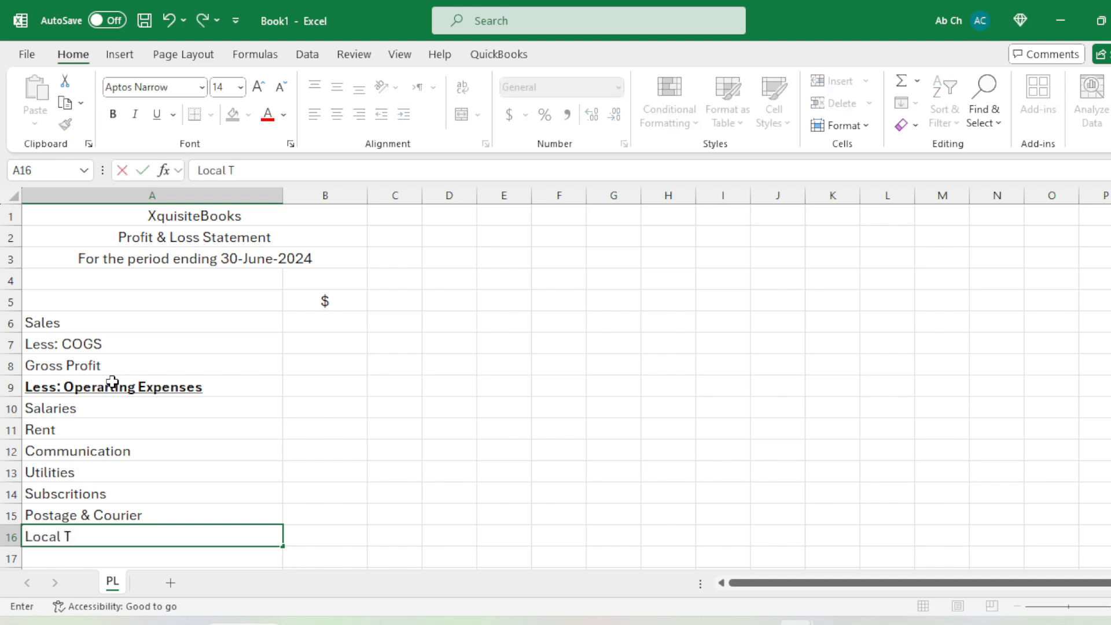
{"action": "type", "text": "ravel"}
{"action": "key", "text": "Return"}
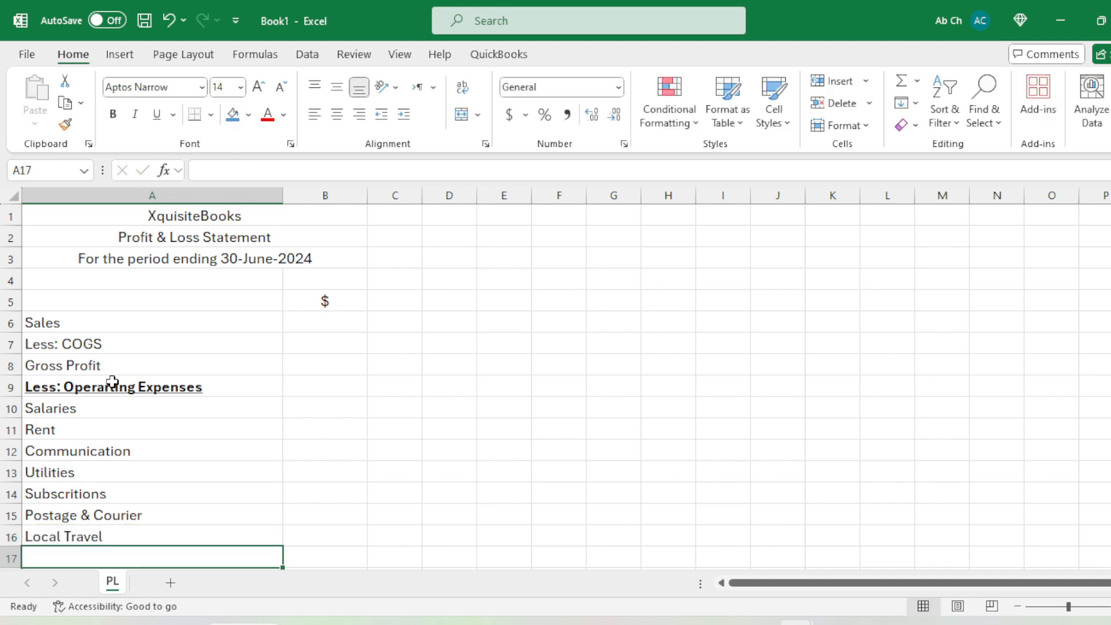
{"action": "type", "text": "E"}
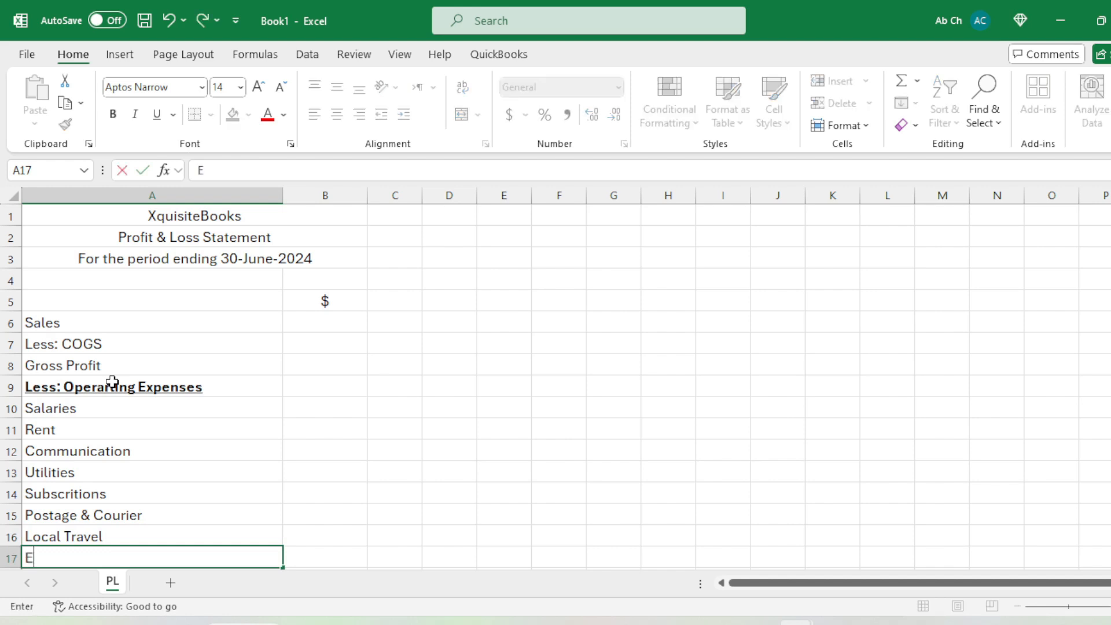
{"action": "type", "text": "ntertau"}
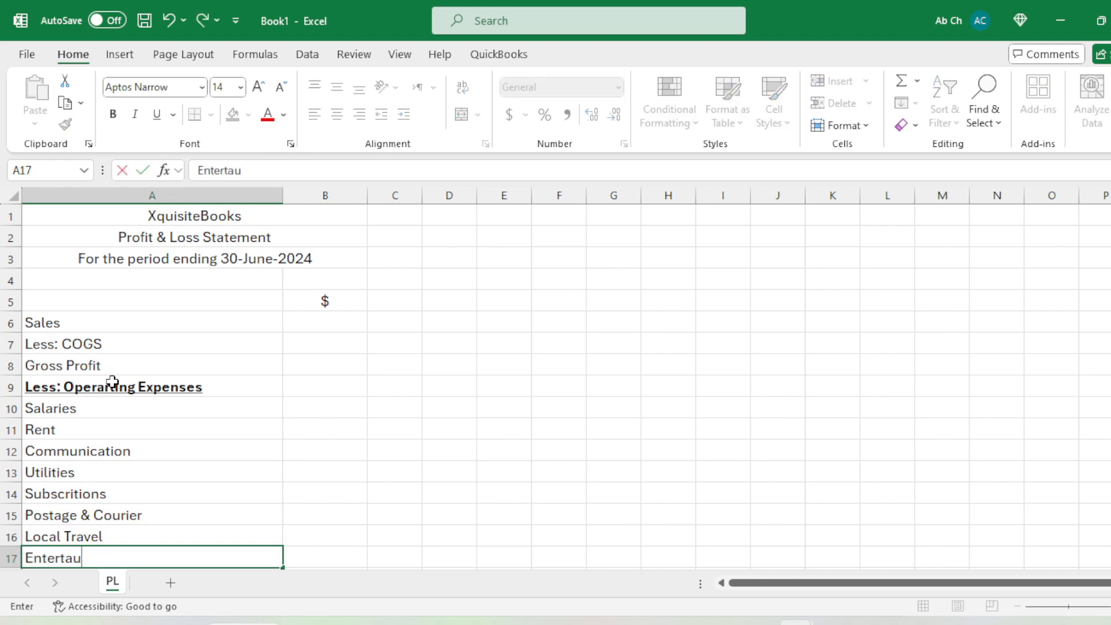
{"action": "key", "text": "BackSpace"}
{"action": "type", "text": "inemnt"}
{"action": "key", "text": "Return"}
{"action": "key", "text": "Up"}
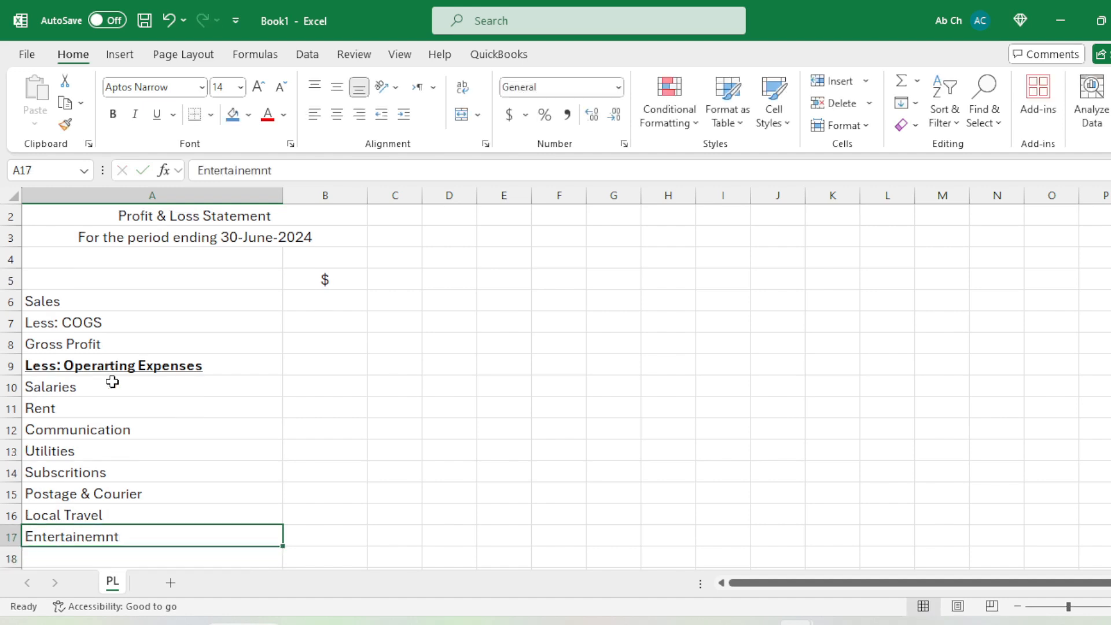
{"action": "key", "text": "Up"}
{"action": "key", "text": "Down"}
{"action": "key", "text": "Up"}
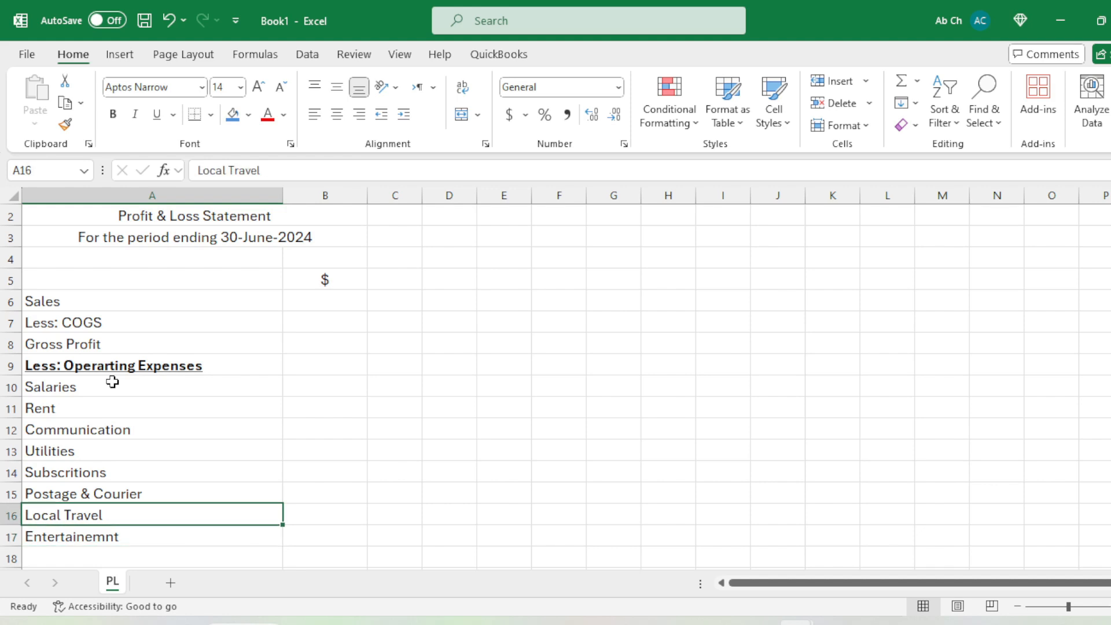
{"action": "left_click", "coordinate": [81, 470]}
{"action": "left_click", "coordinate": [102, 486]}
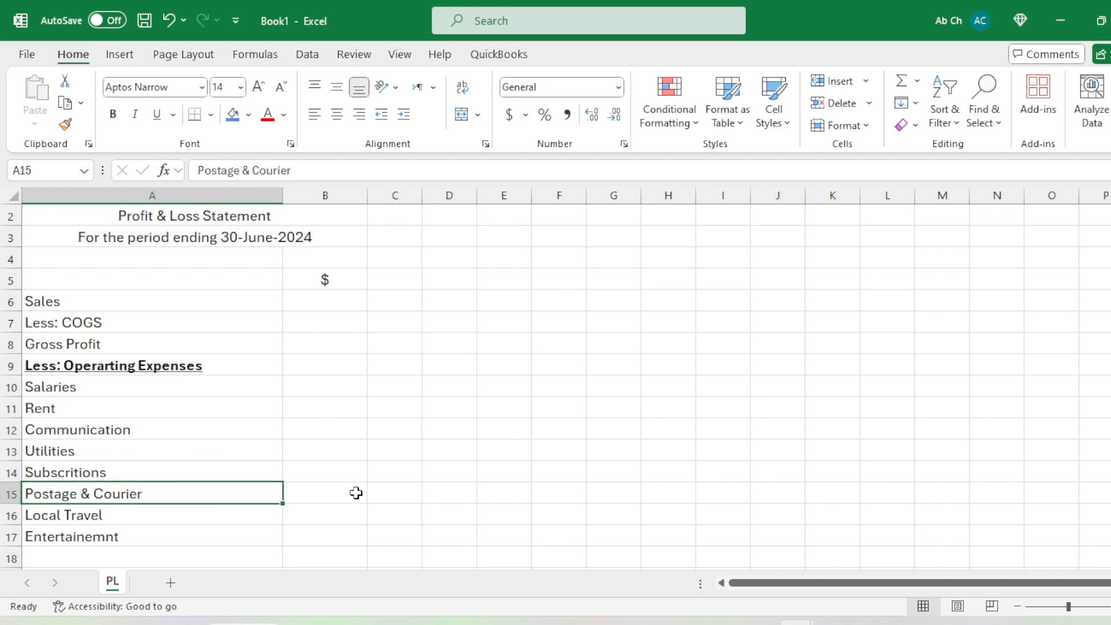
{"action": "scroll", "coordinate": [174, 489], "scroll_direction": "down", "scroll_amount": 1}
{"action": "left_click", "coordinate": [170, 491]}
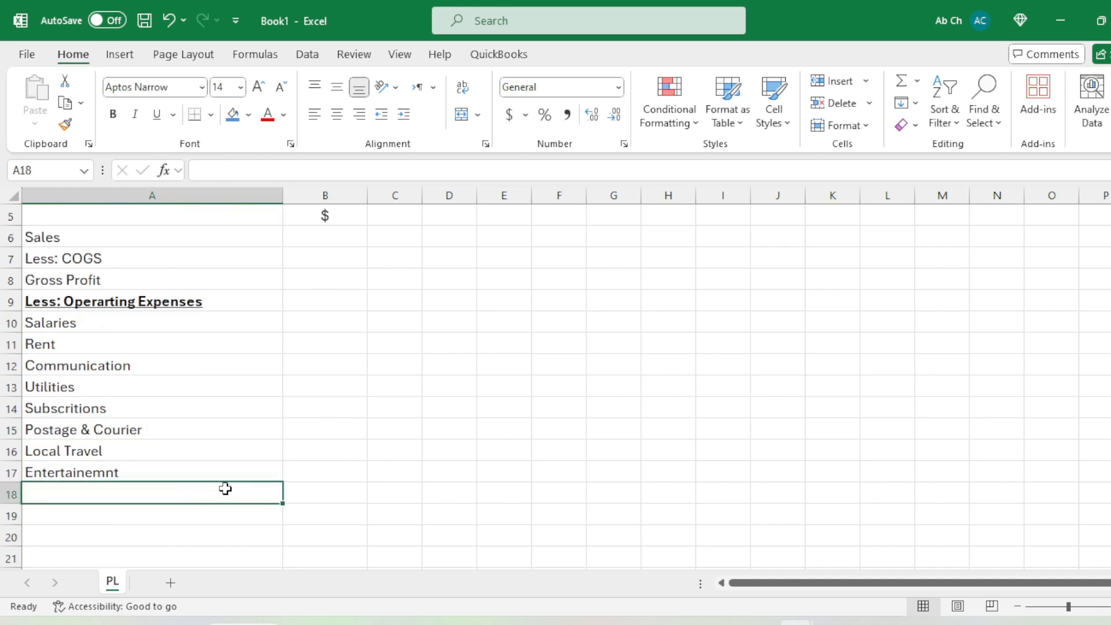
{"action": "left_click", "coordinate": [202, 454]}
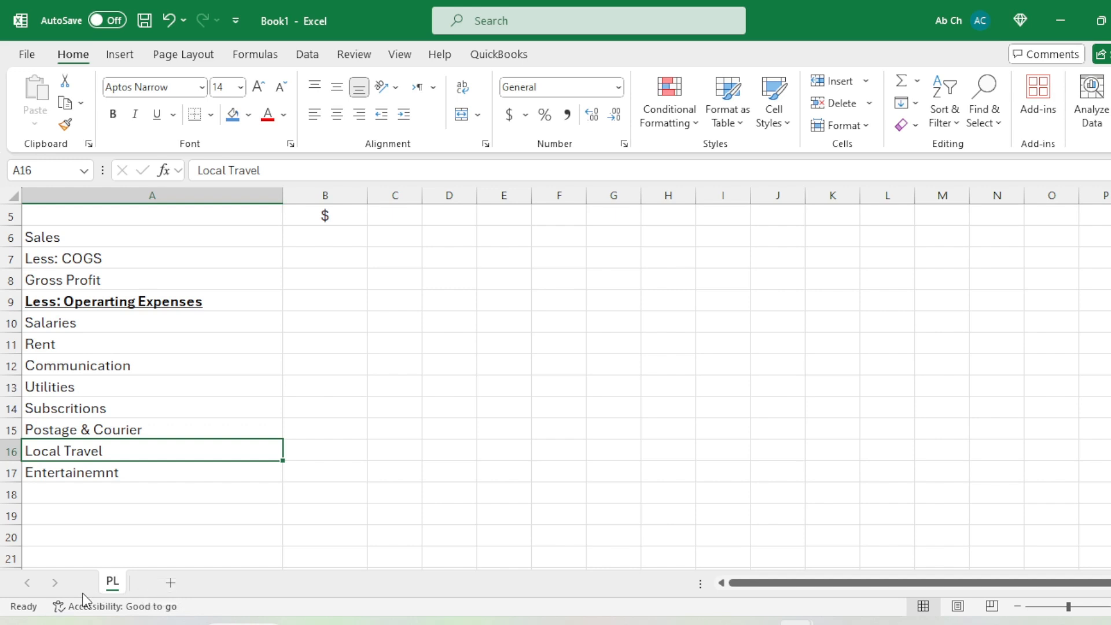
- Enter the expense label "Repair & Maintenance" in A18, below the entertainment line
{"action": "key", "text": "Down"}
{"action": "key", "text": "Down"}
{"action": "type", "text": "Repa"}
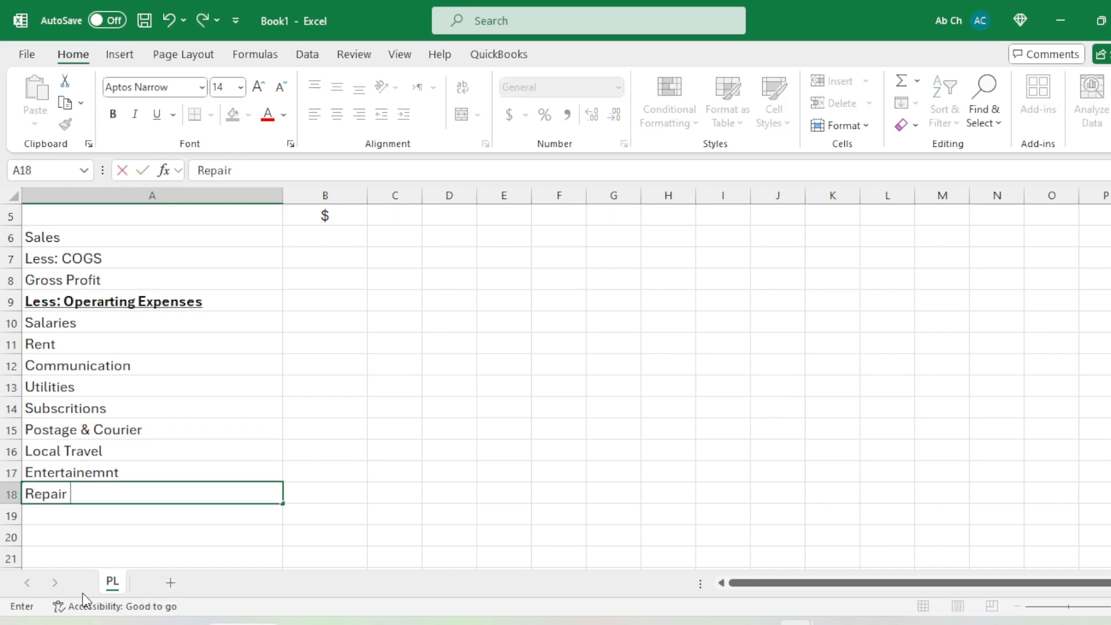
{"action": "type", "text": "ir & Maintenna"}
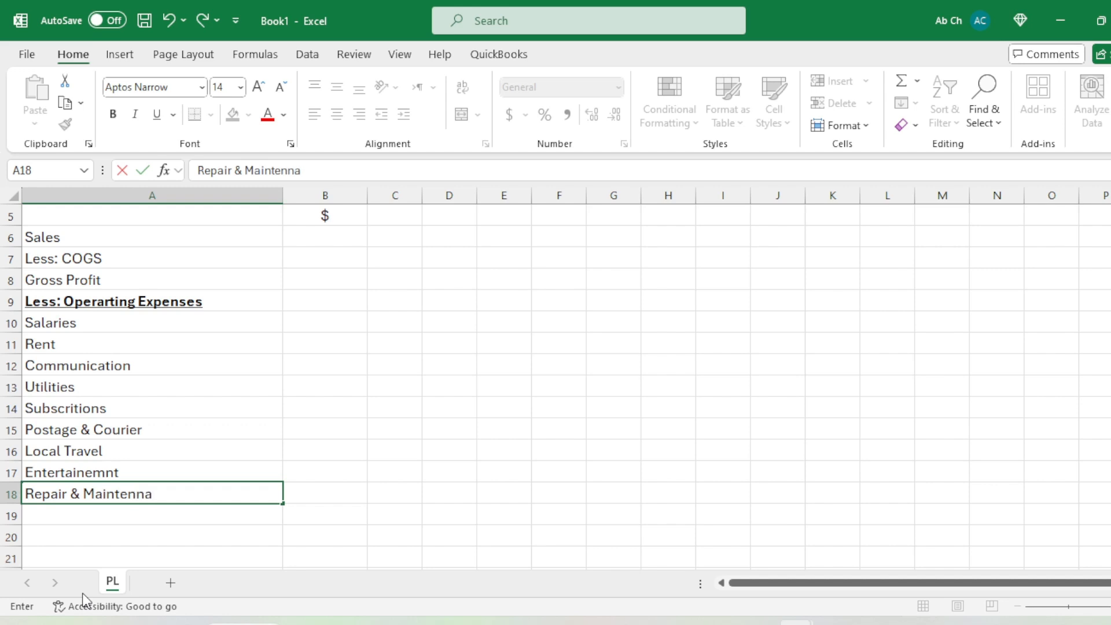
{"action": "key", "text": "BackSpace"}
{"action": "key", "text": "BackSpace"}
{"action": "type", "text": "ance"}
{"action": "key", "text": "Return"}
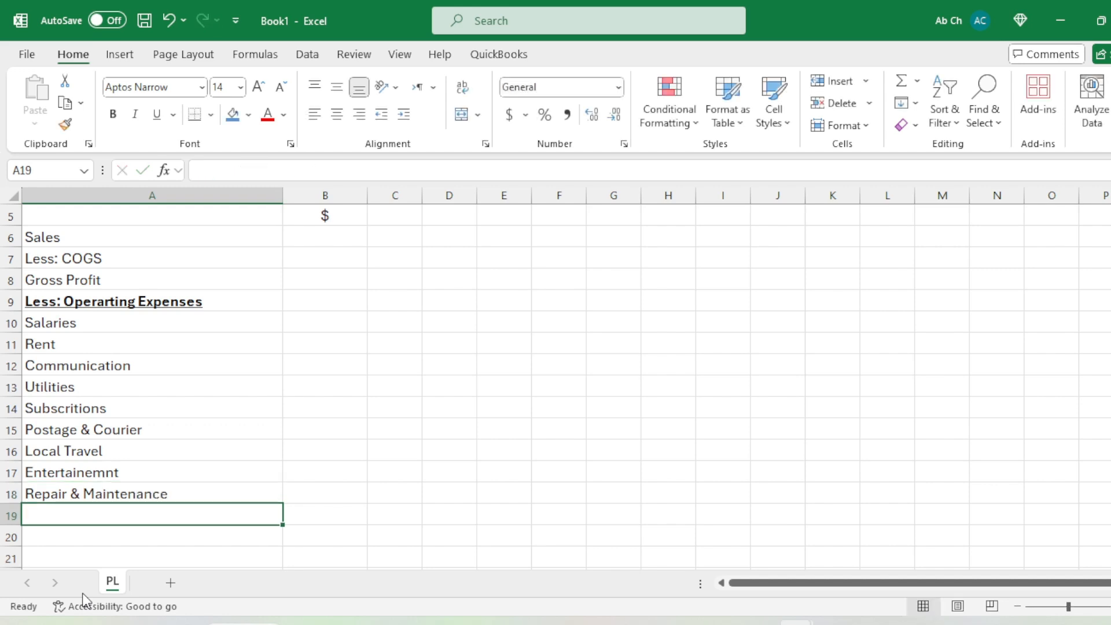
- Enter the expense labels "Office Supplies" in A19 and "Stationary" in A20
{"action": "type", "text": "Off"}
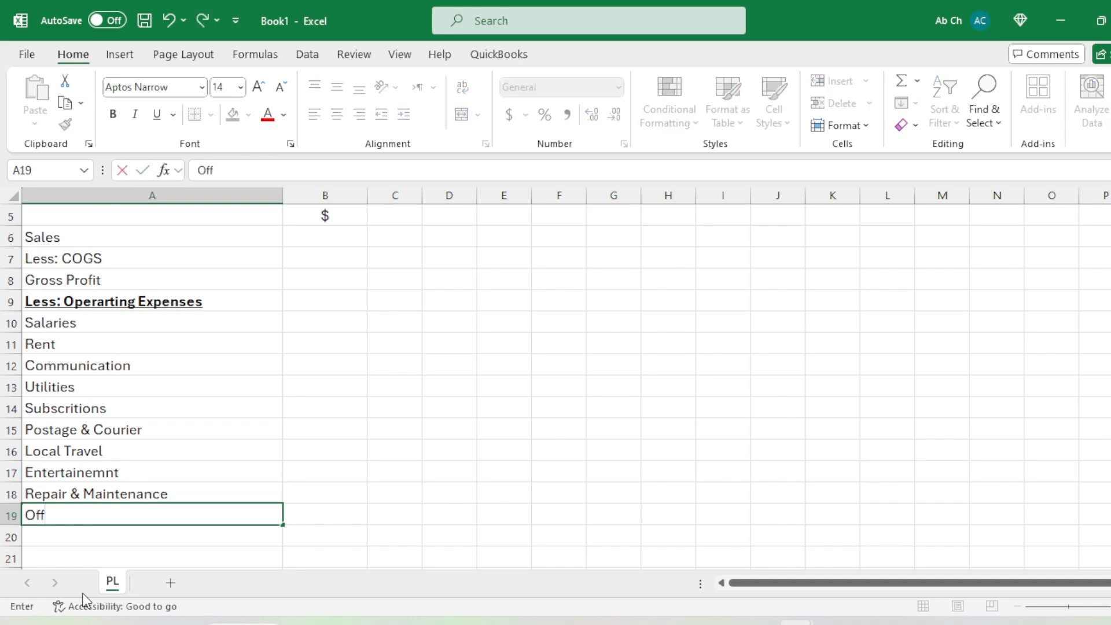
{"action": "type", "text": "ice Supplies"}
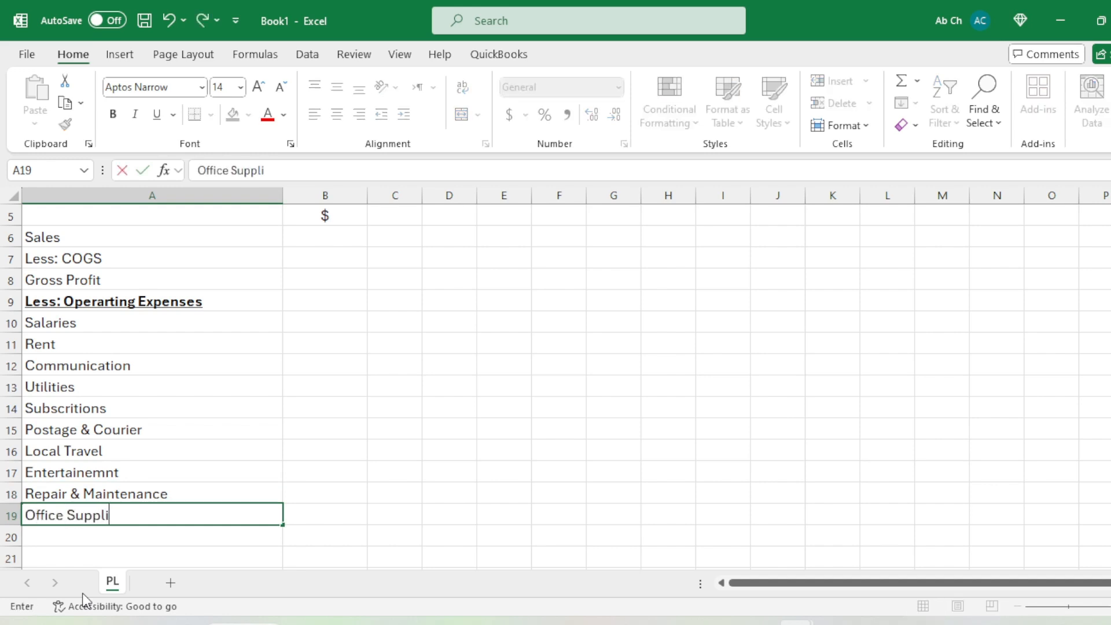
{"action": "key", "text": "Return"}
{"action": "type", "text": "Stat"}
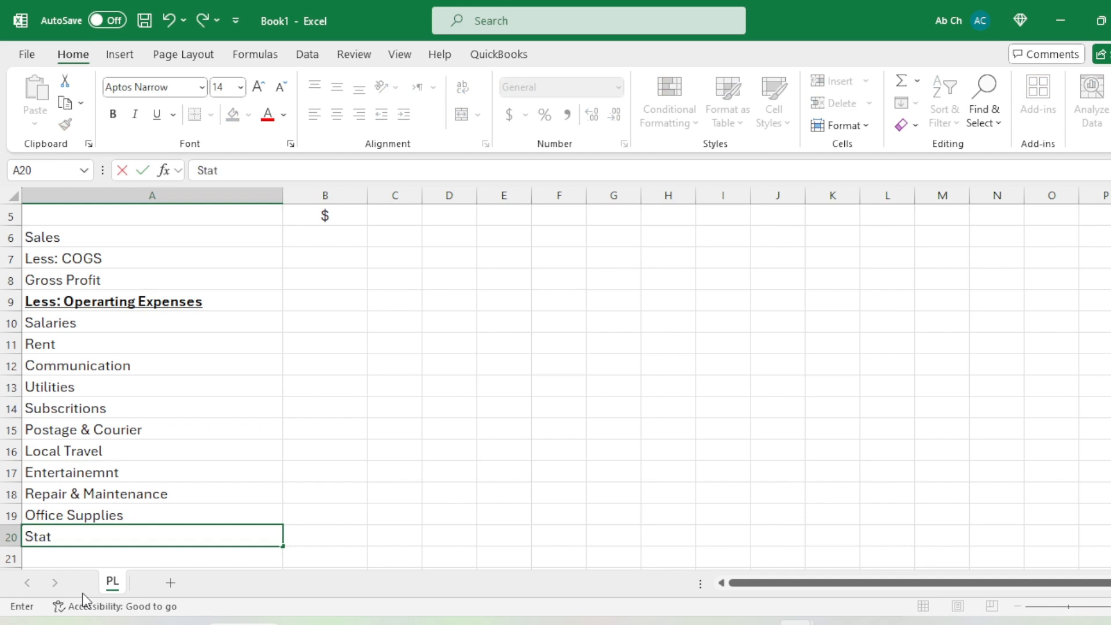
{"action": "type", "text": "ioneary"}
{"action": "key", "text": "BackSpace"}
{"action": "key", "text": "BackSpace"}
{"action": "key", "text": "BackSpace"}
{"action": "key", "text": "BackSpace"}
{"action": "type", "text": "ary E"}
{"action": "key", "text": "BackSpace"}
{"action": "key", "text": "BackSpace"}
{"action": "key", "text": "Return"}
- Review the operating expense labels from Salaries to Stationary in A10:A20 and look over the rest of the statement
{"action": "key", "text": "Up"}
{"action": "key", "text": "Up"}
{"action": "key", "text": "Up"}
{"action": "key", "text": "Up"}
{"action": "key", "text": "Up"}
{"action": "key", "text": "Up"}
{"action": "key", "text": "Up"}
{"action": "key", "text": "Up"}
{"action": "key", "text": "Up"}
{"action": "key", "text": "Up"}
{"action": "key", "text": "Up"}
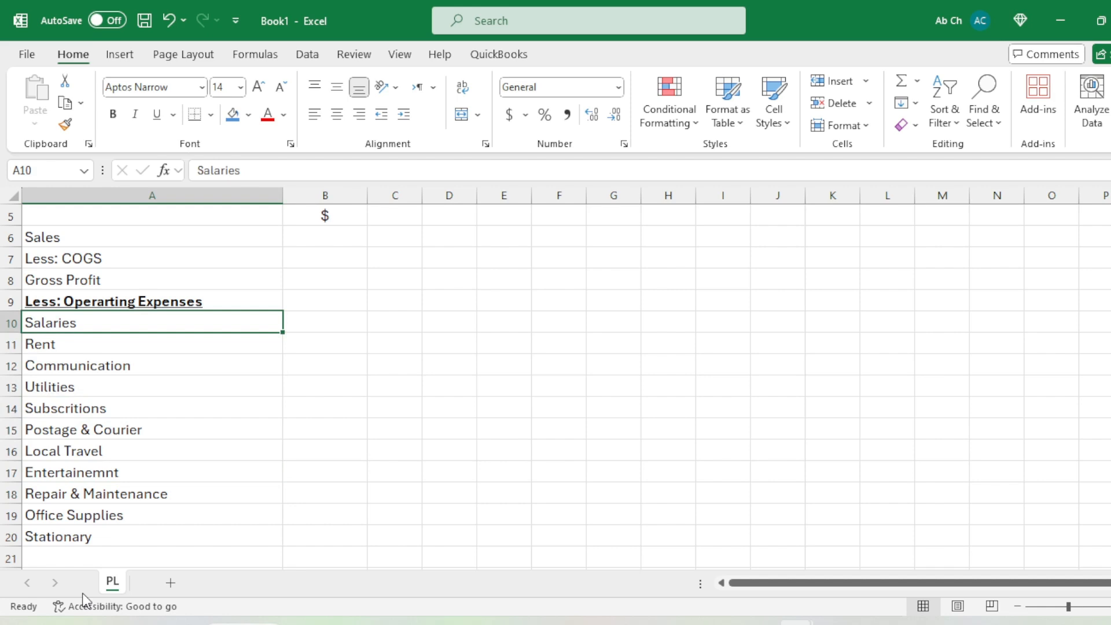
{"action": "key", "text": "shift+Down"}
{"action": "key", "text": "shift+Down"}
{"action": "key", "text": "shift+Down"}
{"action": "key", "text": "shift+Down"}
{"action": "key", "text": "shift+Down"}
{"action": "key", "text": "shift+Down"}
{"action": "key", "text": "shift+Down"}
{"action": "key", "text": "shift+Down"}
{"action": "key", "text": "shift+Down"}
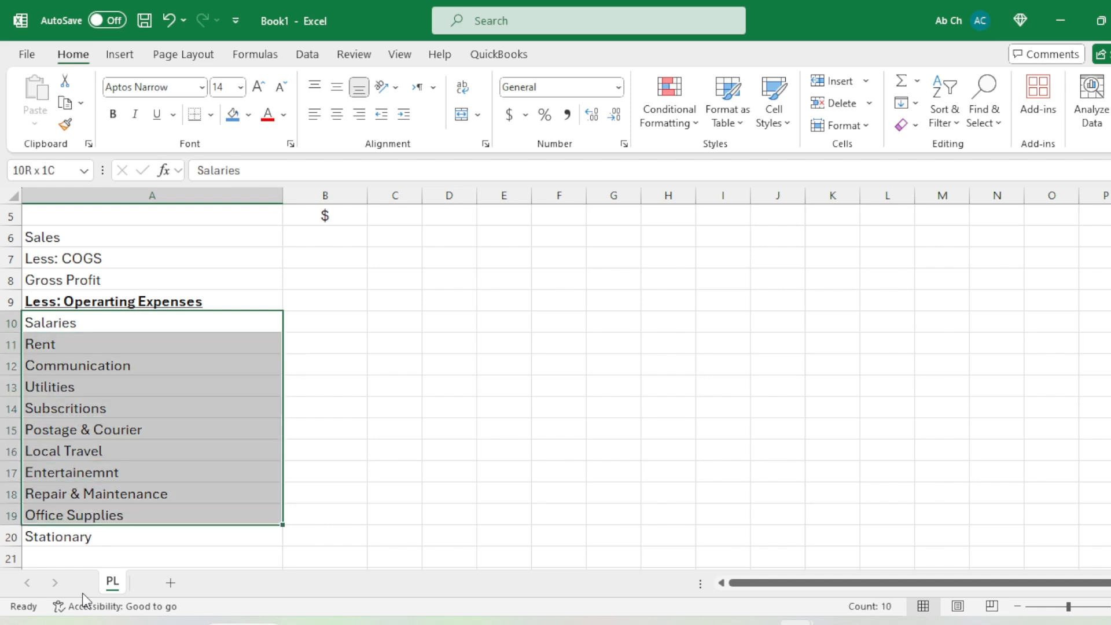
{"action": "key", "text": "shift+Down"}
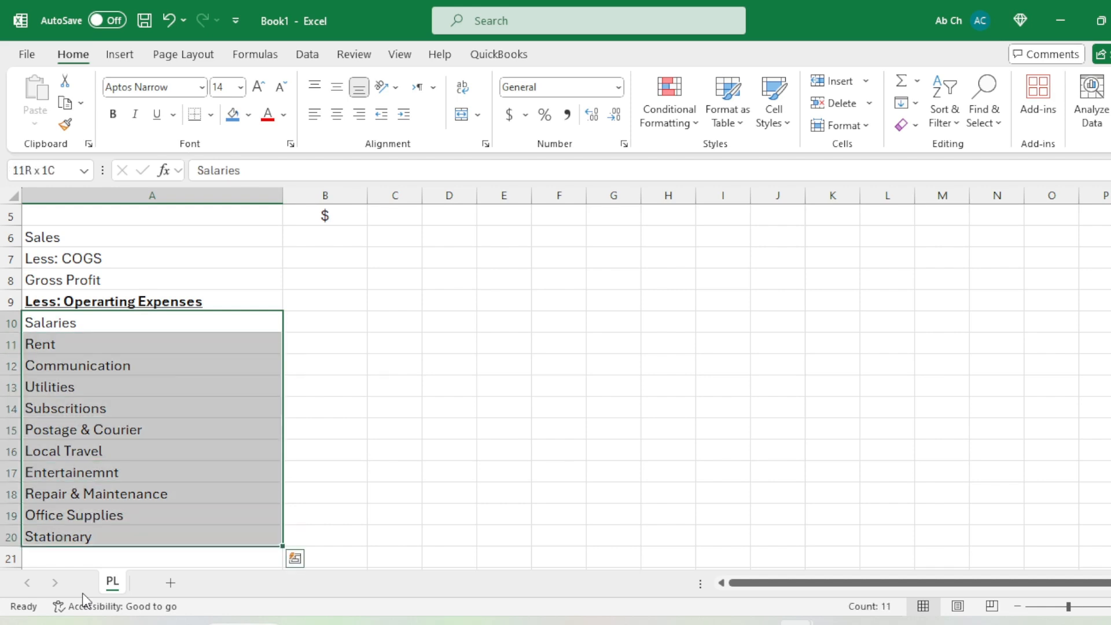
{"action": "key", "text": "Right"}
{"action": "key", "text": "Right"}
{"action": "key", "text": "Left"}
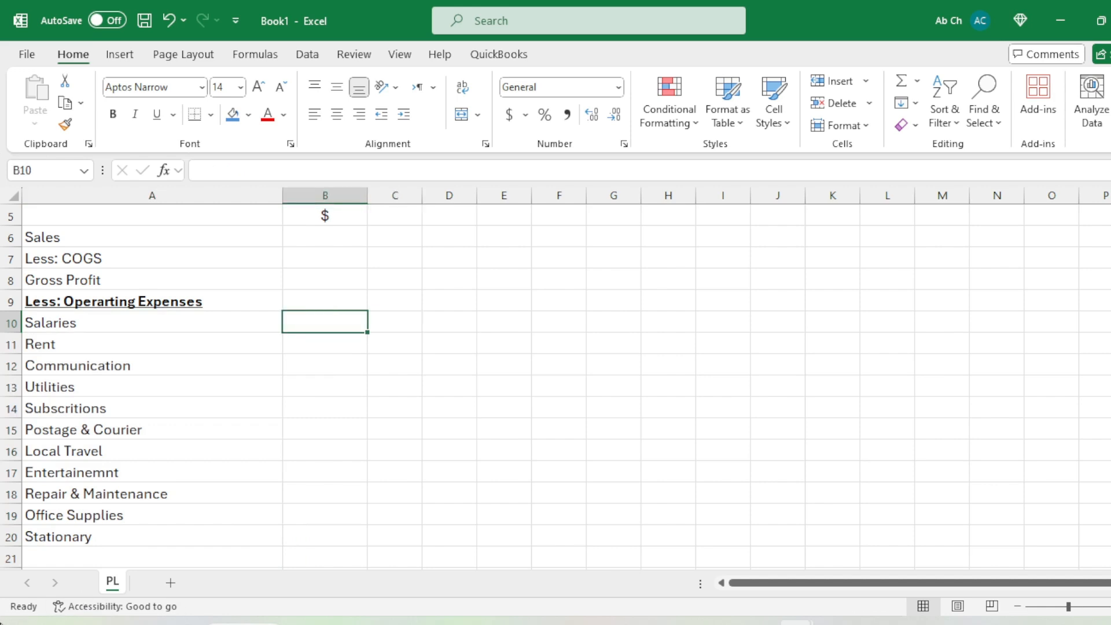
{"action": "left_click_drag", "start_coordinate": [205, 327], "coordinate": [211, 514]}
{"action": "left_click", "coordinate": [214, 475]}
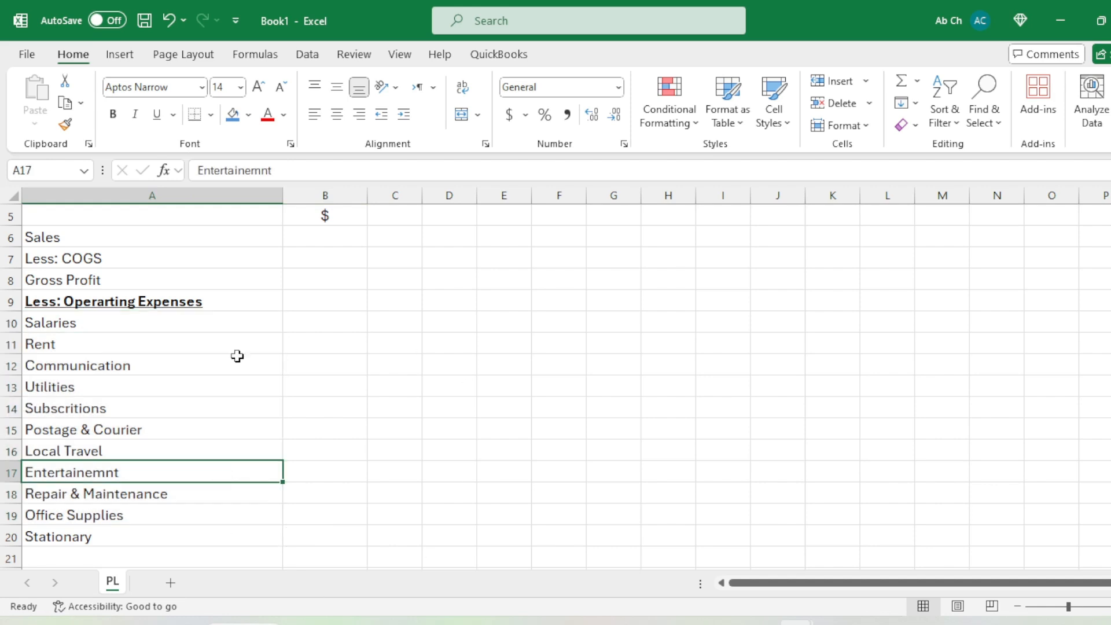
{"action": "left_click", "coordinate": [206, 414]}
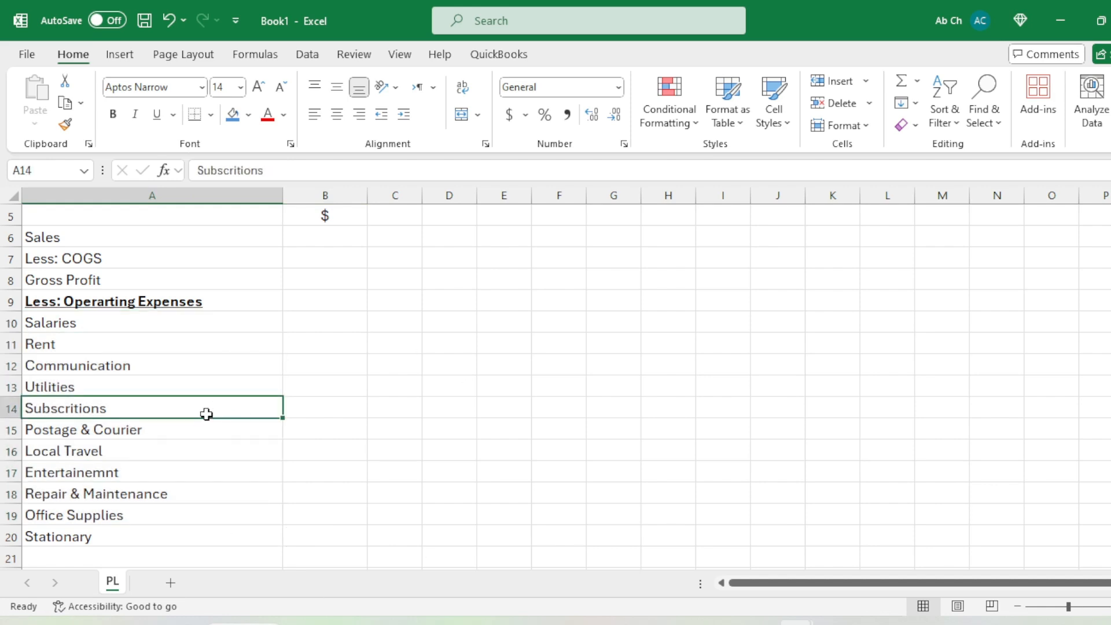
{"action": "scroll", "coordinate": [207, 414], "scroll_direction": "down", "scroll_amount": 1}
{"action": "left_click", "coordinate": [168, 494]}
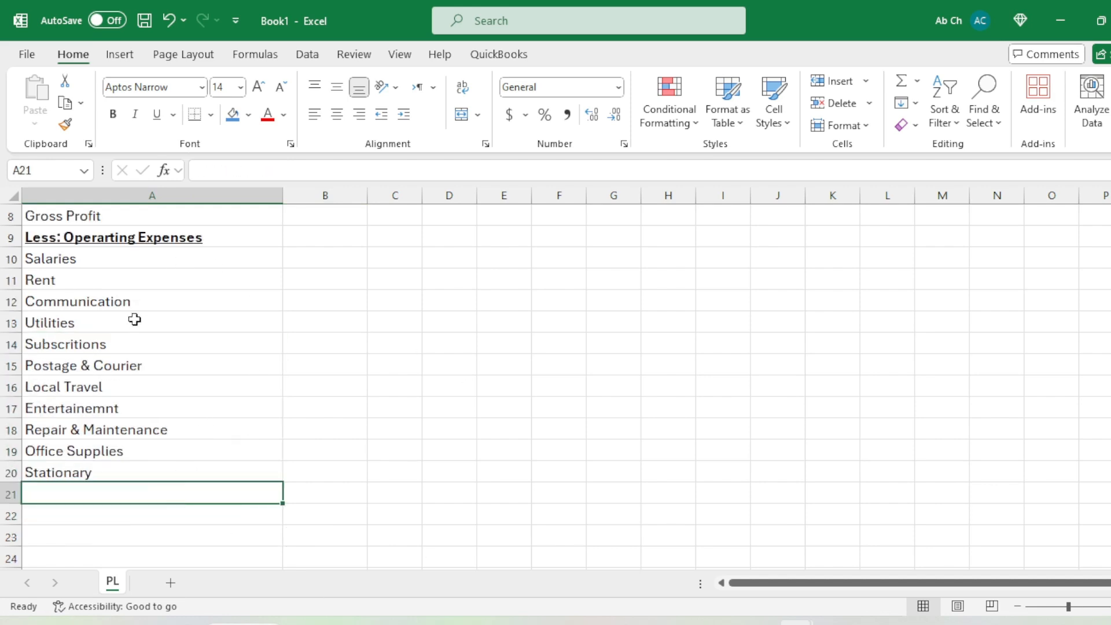
{"action": "scroll", "coordinate": [127, 445], "scroll_direction": "down", "scroll_amount": 2}
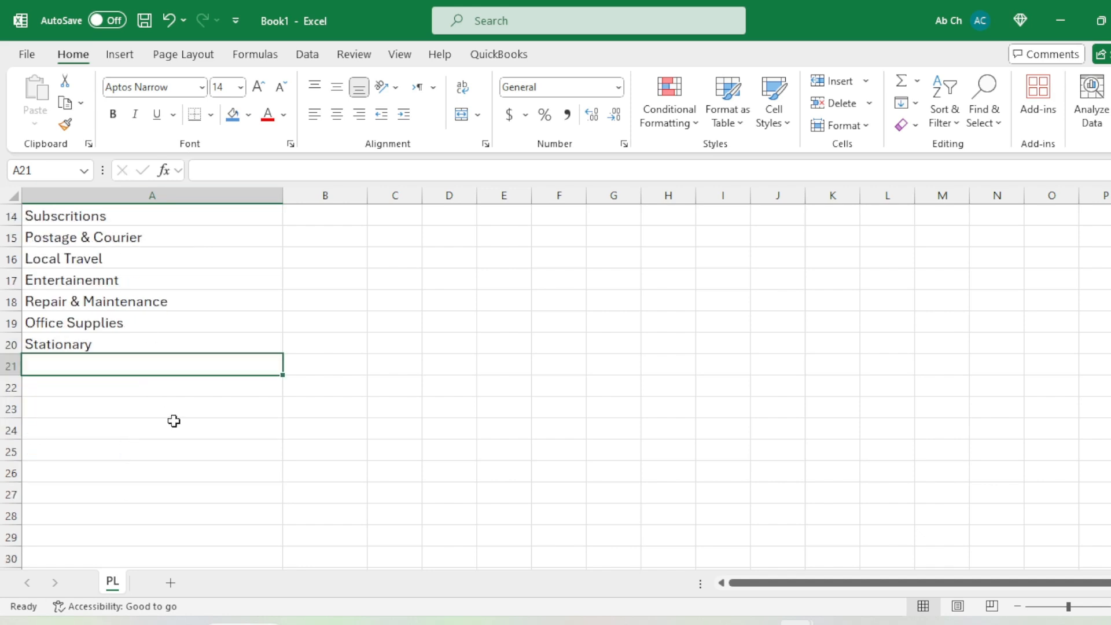
{"action": "scroll", "coordinate": [173, 420], "scroll_direction": "up", "scroll_amount": 5}
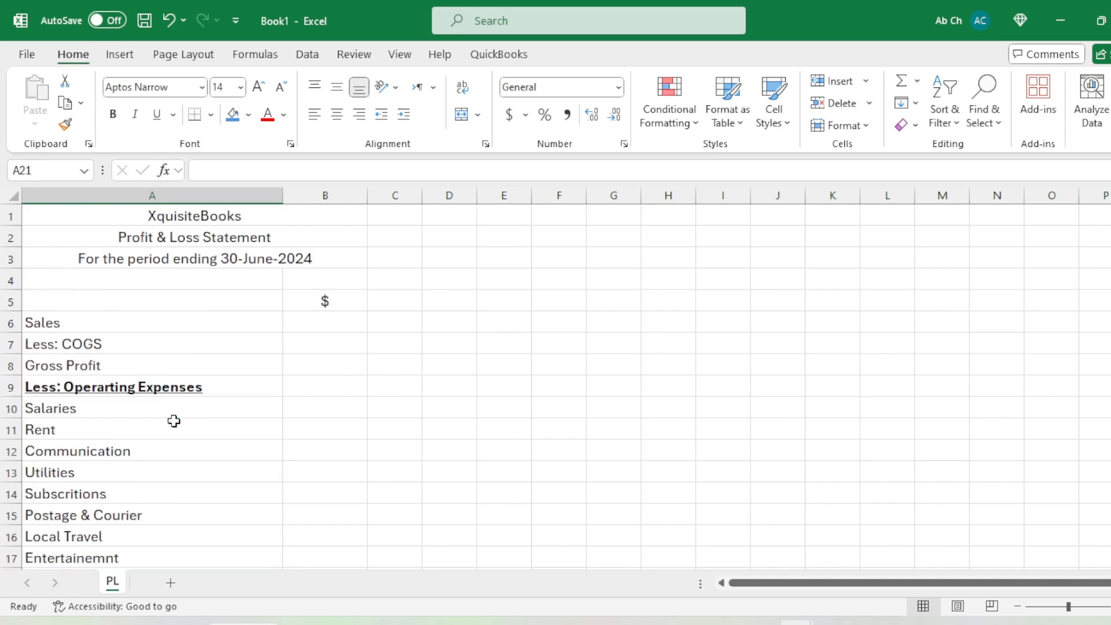
{"action": "left_click", "coordinate": [322, 302]}
{"action": "scroll", "coordinate": [322, 372], "scroll_direction": "down", "scroll_amount": 3}
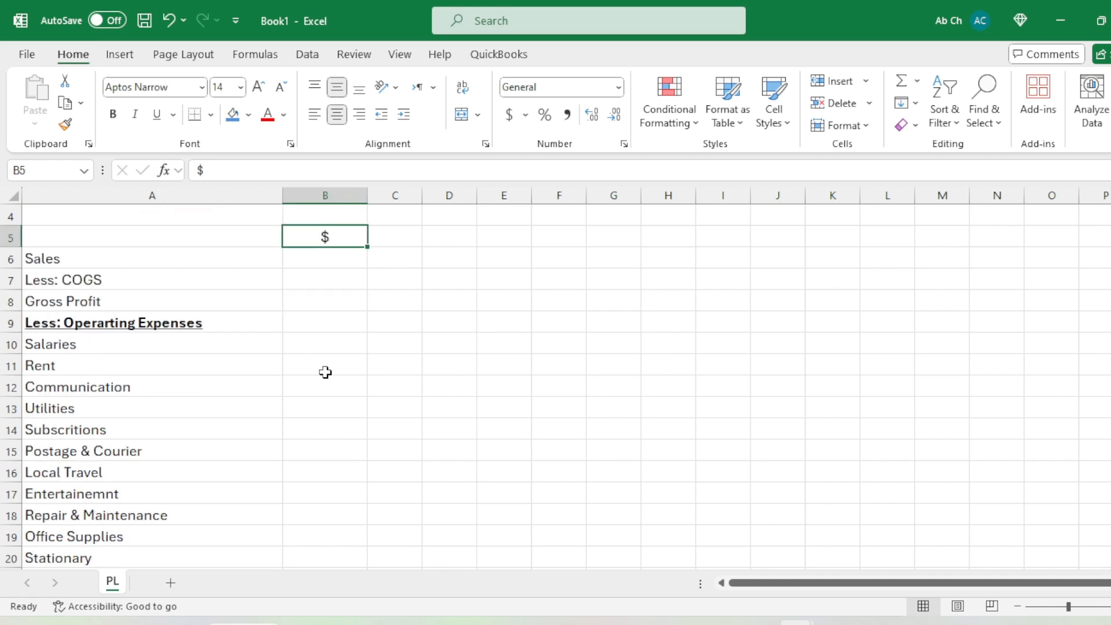
{"action": "scroll", "coordinate": [323, 372], "scroll_direction": "up", "scroll_amount": 3}
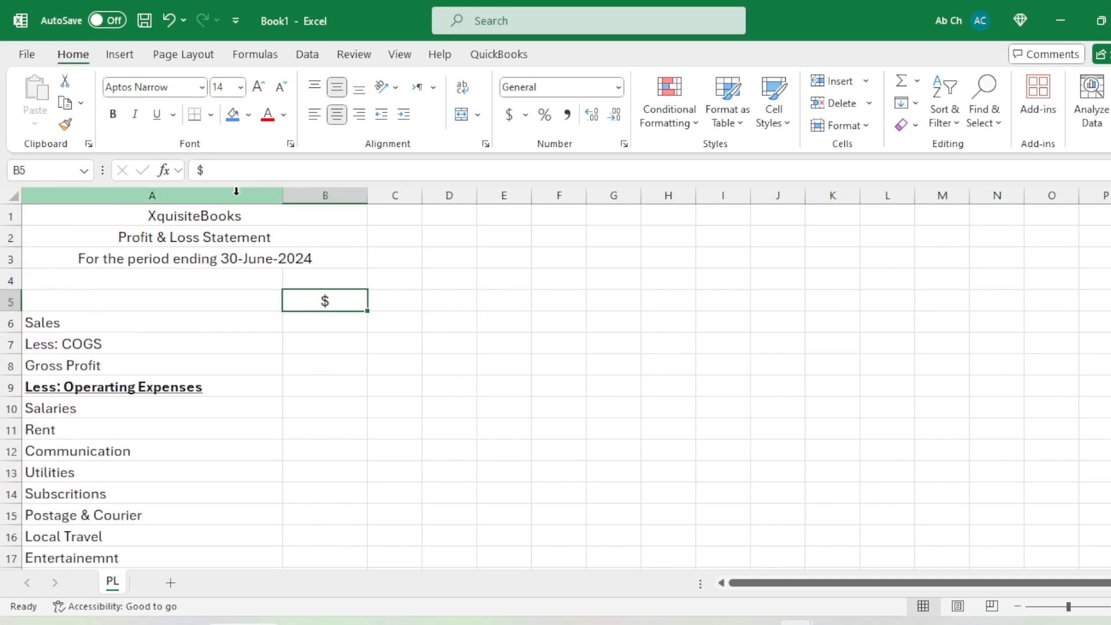
- Make the three title lines in rows 1 to 3 of the statement bold
{"action": "left_click_drag", "start_coordinate": [211, 215], "coordinate": [204, 250]}
{"action": "key", "text": "ctrl+b"}
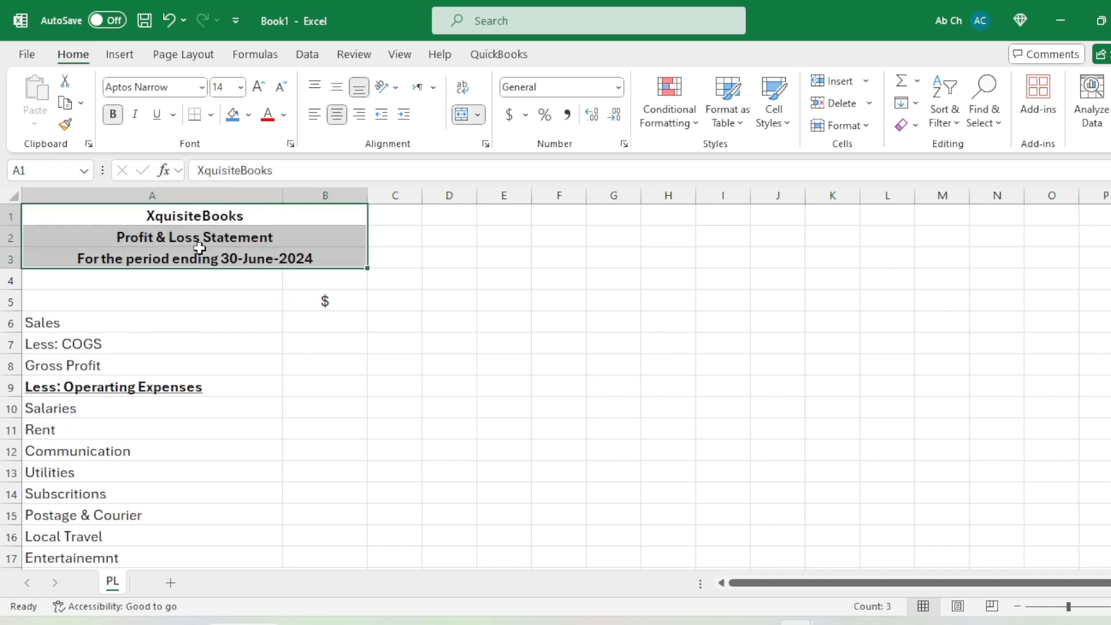
{"action": "left_click", "coordinate": [311, 322]}
{"action": "key", "text": "Up"}
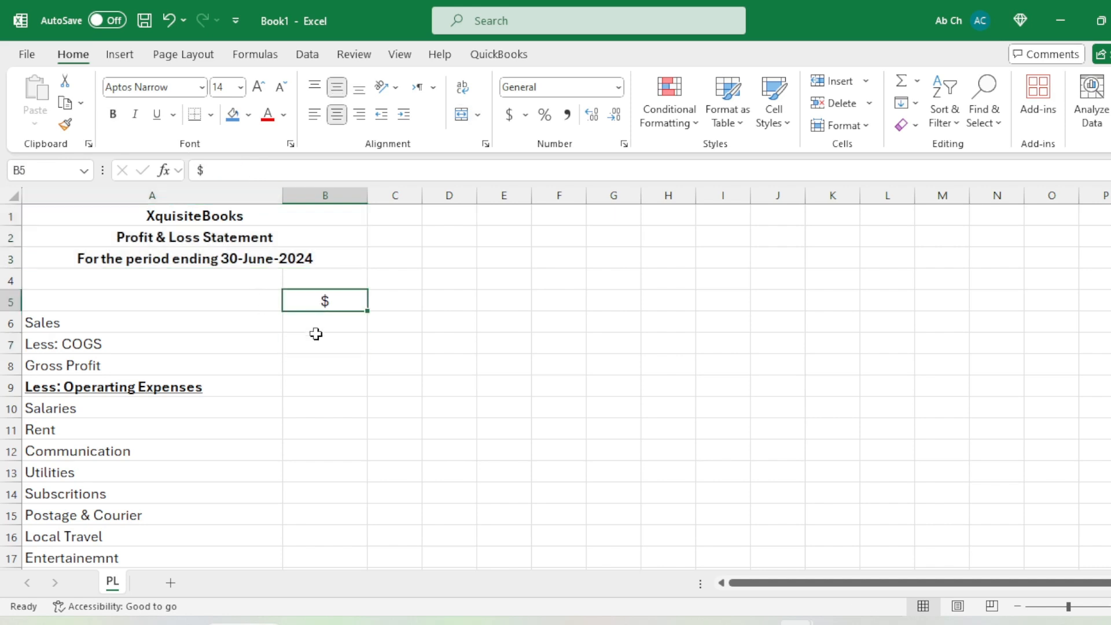
- Enter the gross profit formula +B6-B7 in B8 to subtract COGS from Sales
{"action": "left_click", "coordinate": [316, 334]}
{"action": "left_click", "coordinate": [320, 367]}
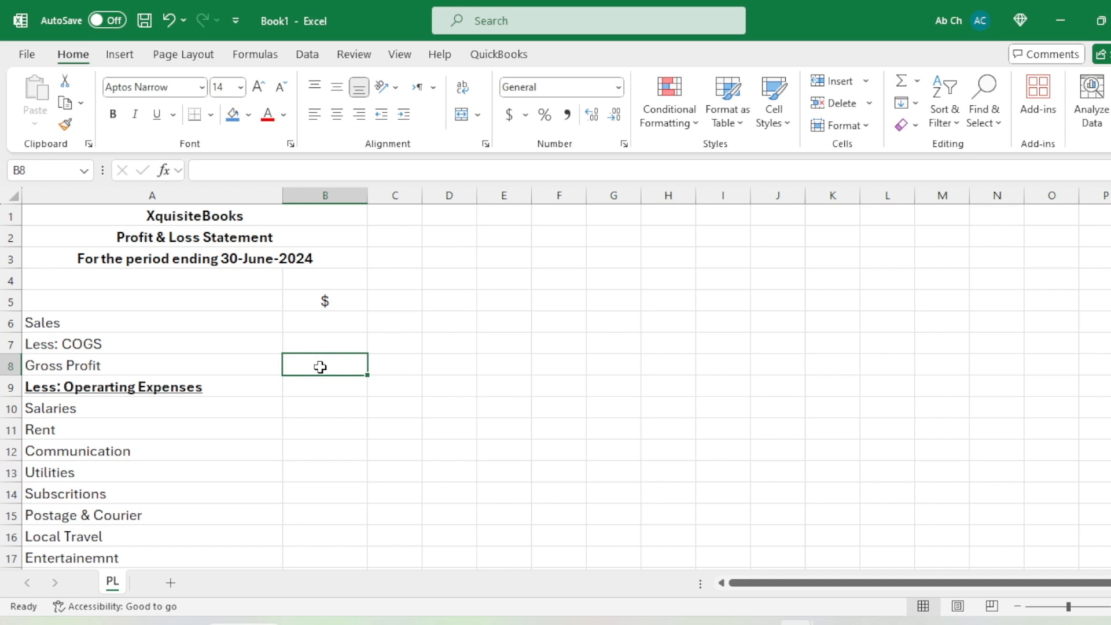
{"action": "type", "text": "+"}
{"action": "left_click", "coordinate": [346, 325]}
{"action": "type", "text": "-"}
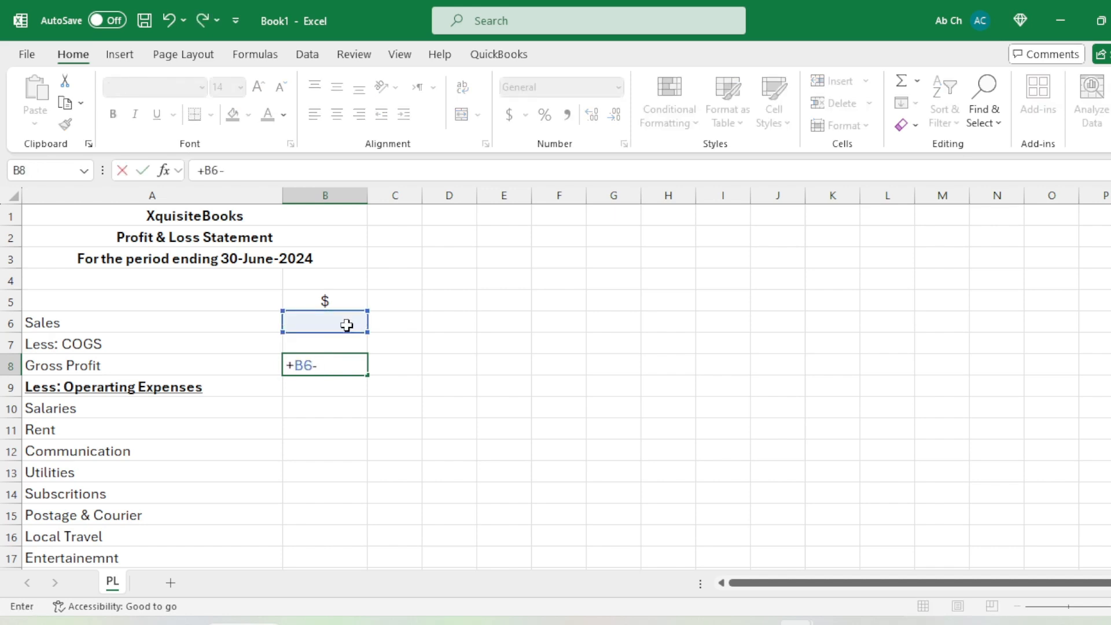
{"action": "left_click", "coordinate": [337, 345]}
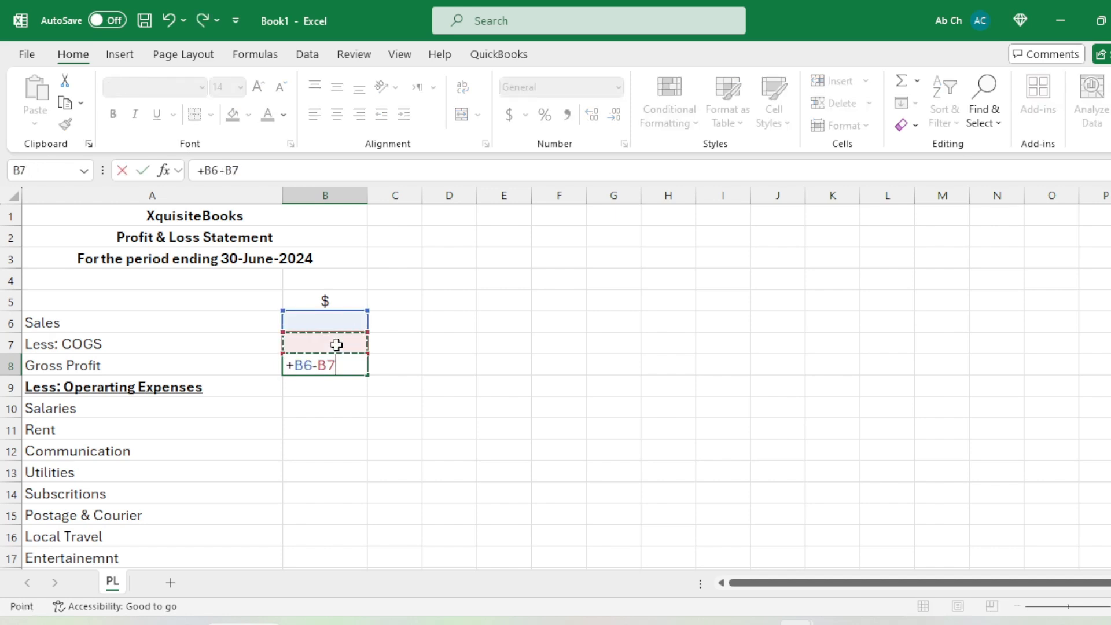
{"action": "key", "text": "Return"}
- Format the gross profit amount in B8 with the Comma Style number format
{"action": "left_click", "coordinate": [318, 362]}
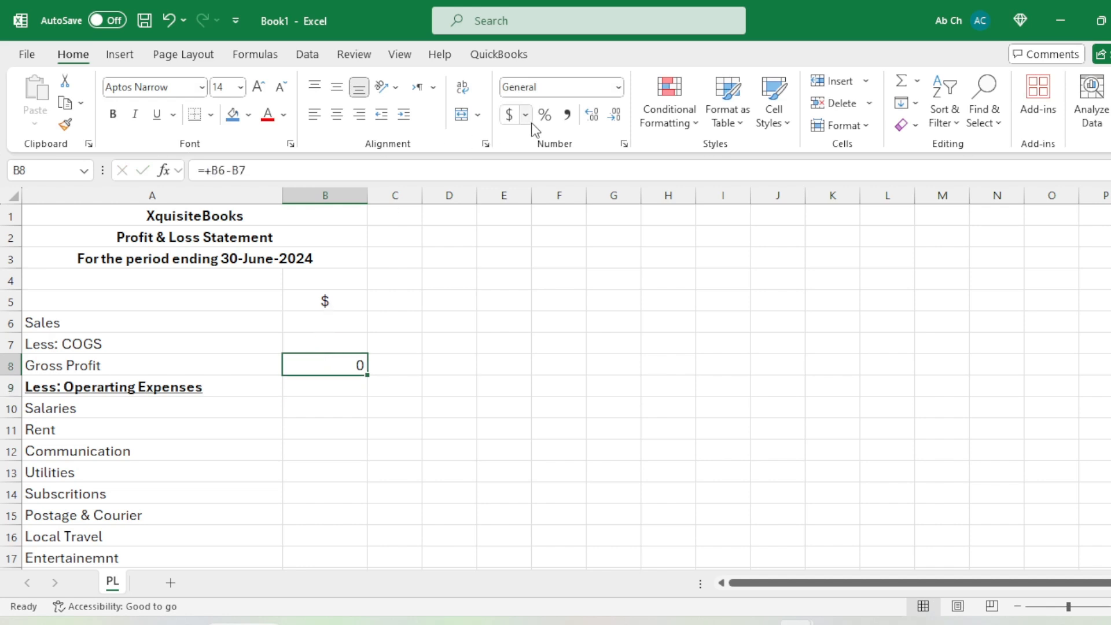
{"action": "left_click", "coordinate": [567, 114]}
{"action": "left_click", "coordinate": [504, 322]}
- Apply outside borders around the Sales and COGS amount cells B6:B7
{"action": "left_click_drag", "start_coordinate": [333, 322], "coordinate": [340, 339]}
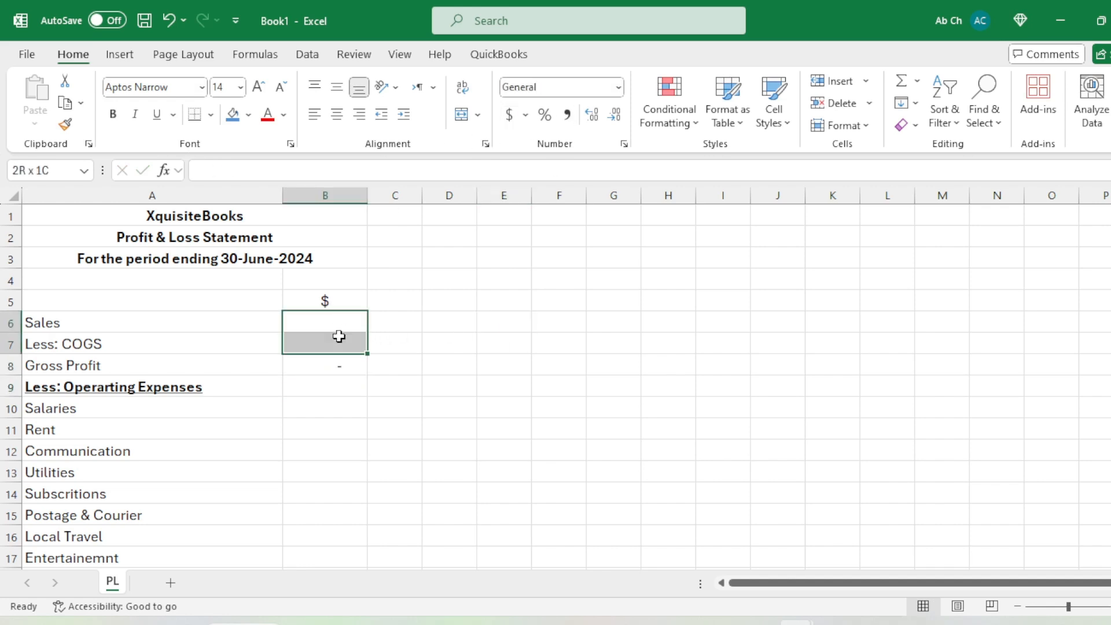
{"action": "left_click", "coordinate": [211, 115]}
{"action": "left_click", "coordinate": [237, 308]}
{"action": "left_click", "coordinate": [441, 399]}
- Apply outside borders around the operating expense amount cells B10:B20, from Salaries to Stationary
{"action": "scroll", "coordinate": [367, 270], "scroll_direction": "down", "scroll_amount": 2}
{"action": "left_click_drag", "start_coordinate": [313, 279], "coordinate": [301, 492]}
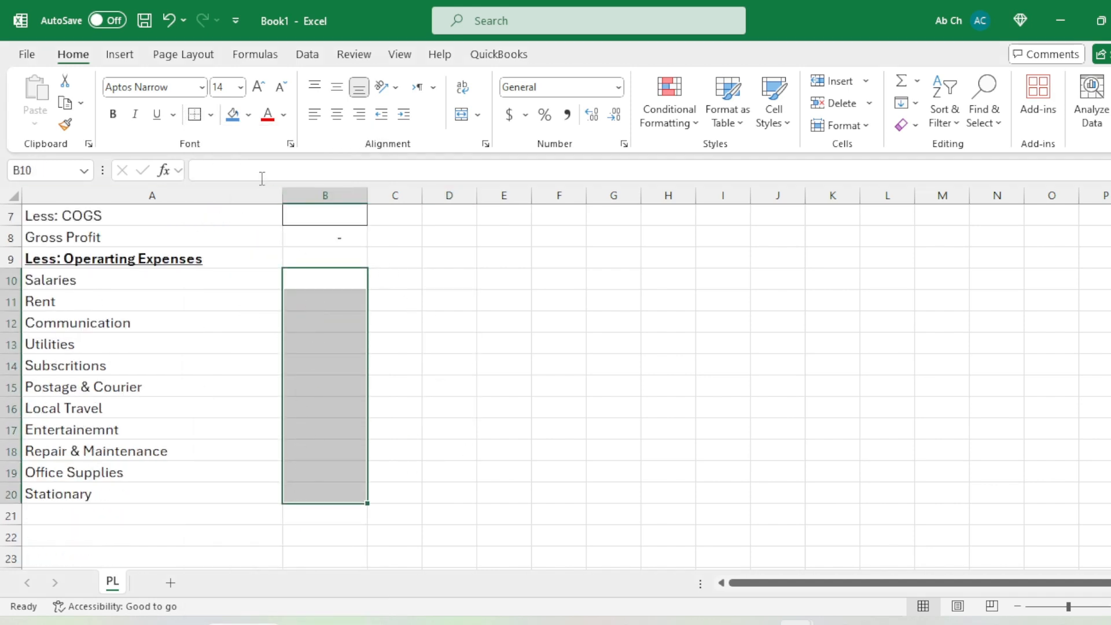
{"action": "left_click", "coordinate": [196, 116]}
{"action": "left_click", "coordinate": [424, 407]}
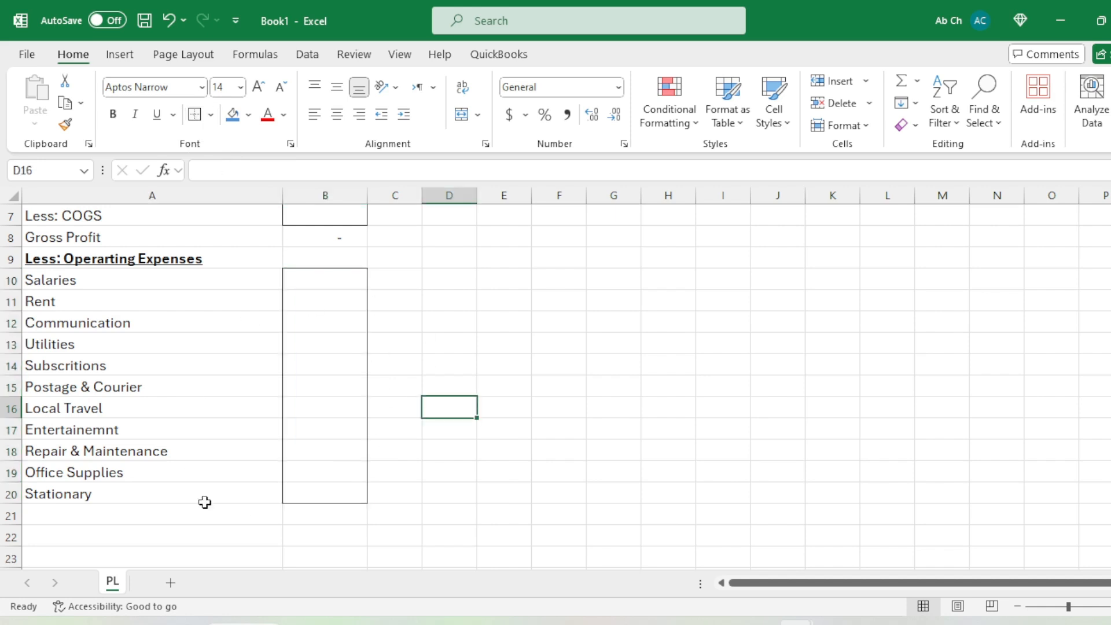
- Enter the label "Net Income / Loss" in A22, two rows below the Stationary line
{"action": "left_click", "coordinate": [330, 515]}
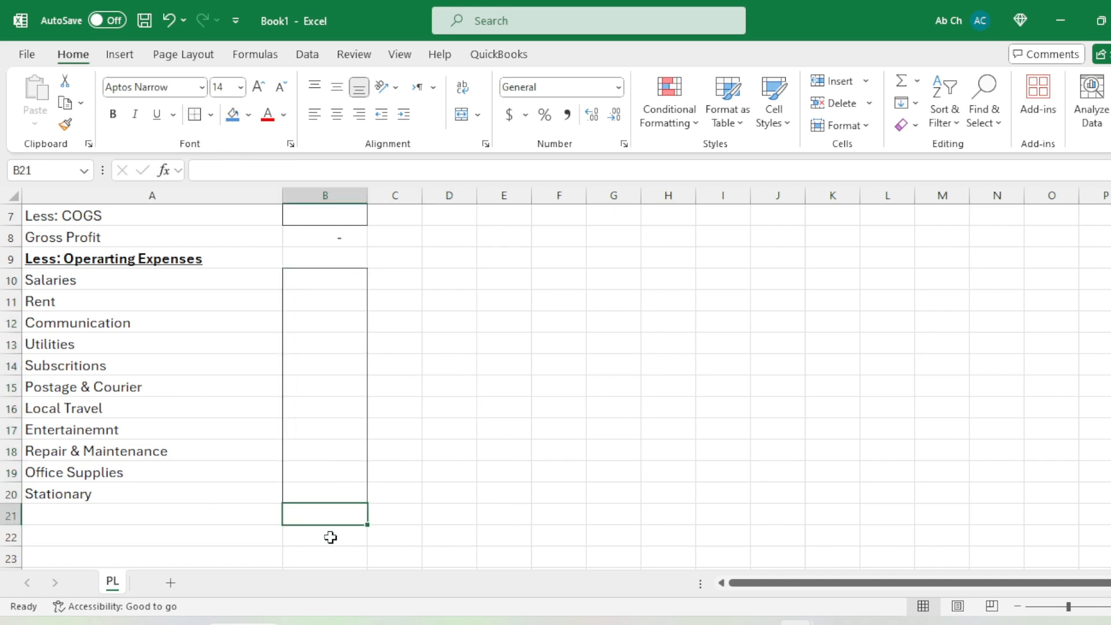
{"action": "left_click", "coordinate": [223, 533]}
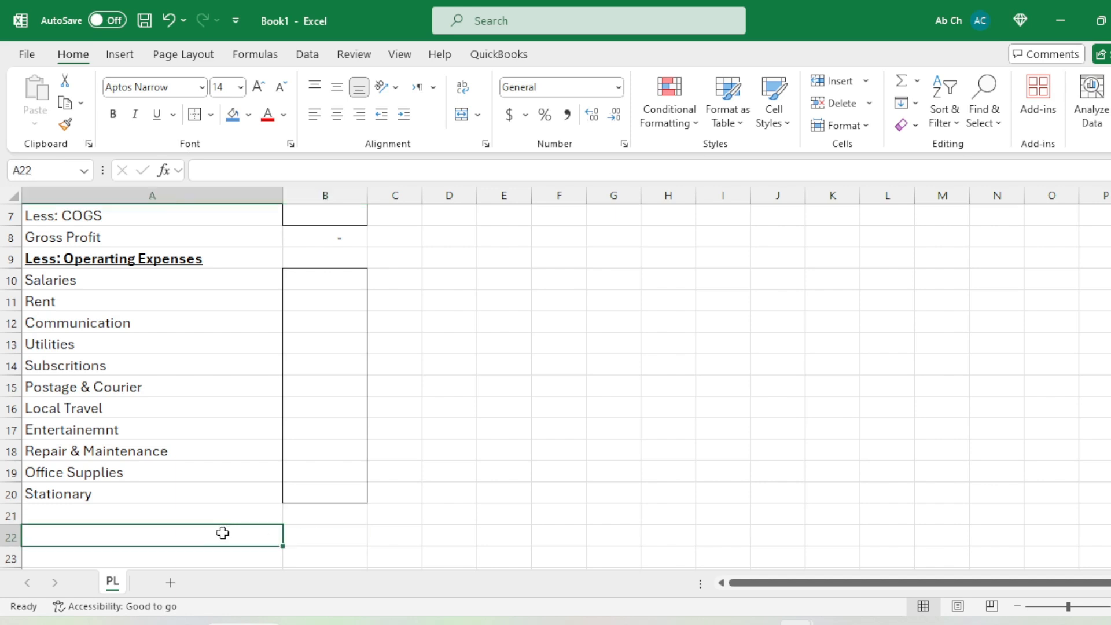
{"action": "type", "text": "Net"}
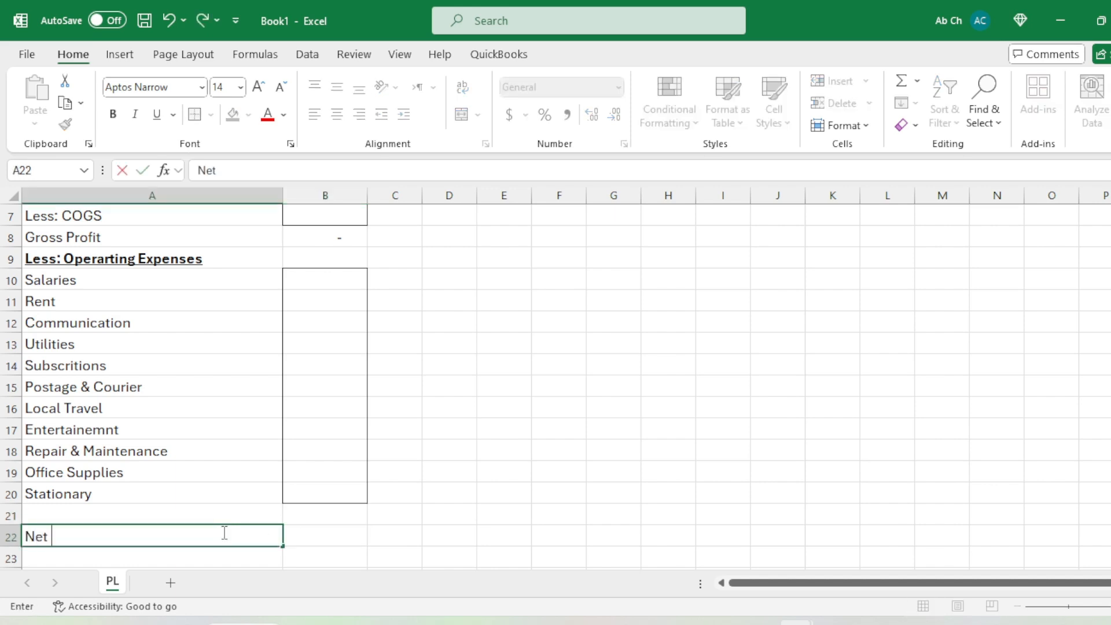
{"action": "type", "text": " Income / Loss"}
{"action": "key", "text": "Return"}
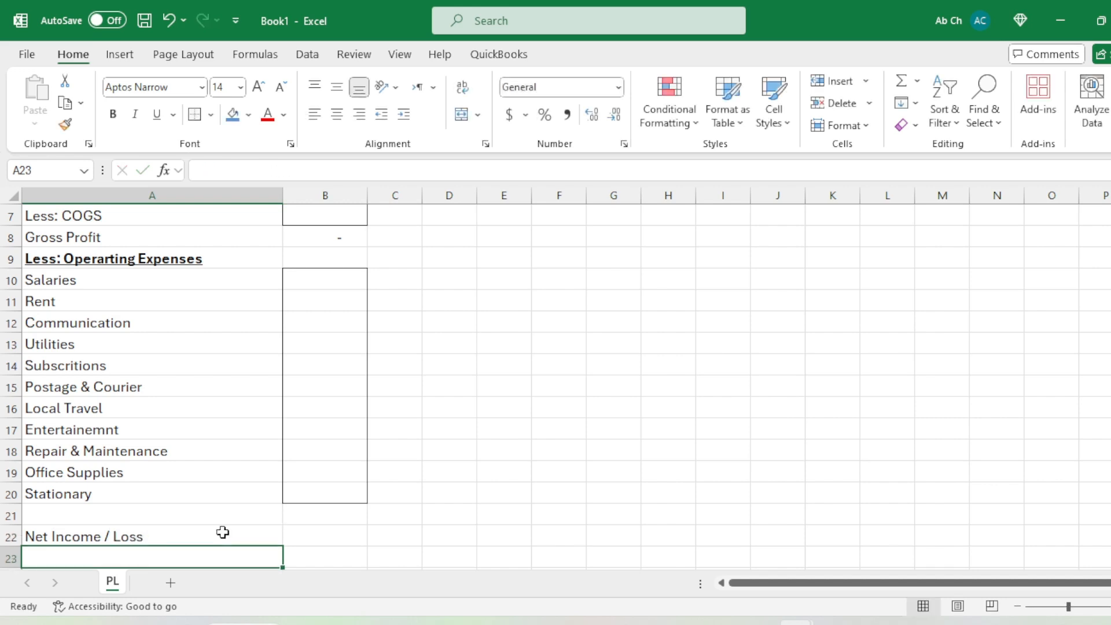
- Put the word Loss in parentheses so the label in A22 reads "Net Income / (Loss)"
{"action": "double_click", "coordinate": [222, 532]}
{"action": "type", "text": ")"}
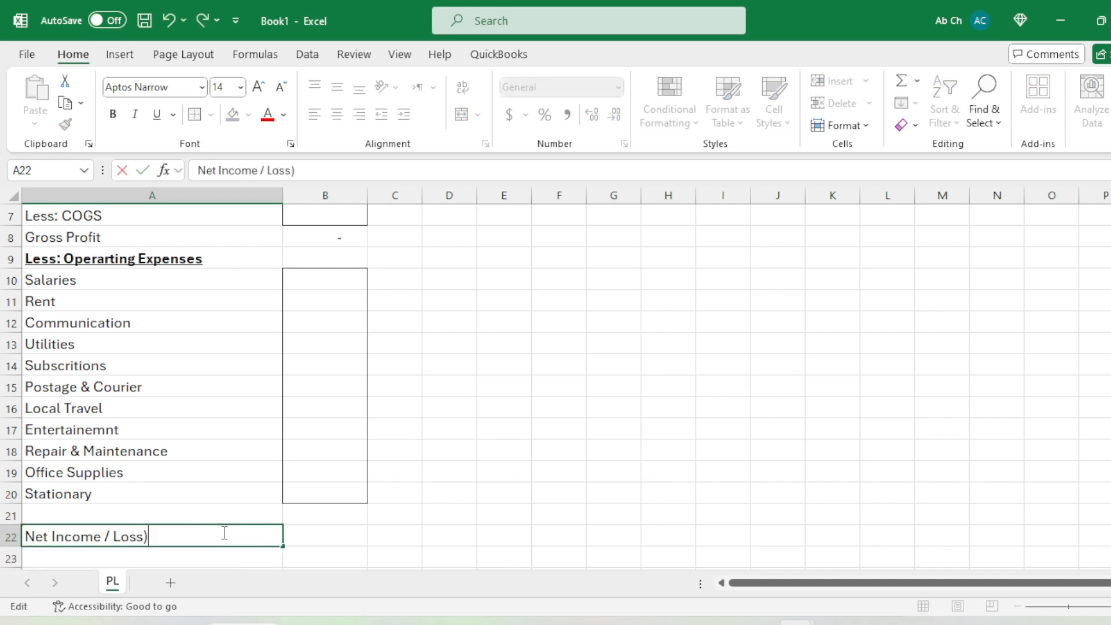
{"action": "key", "text": "Left"}
{"action": "type", "text": "("}
{"action": "key", "text": "Tab"}
{"action": "left_click", "coordinate": [223, 532]}
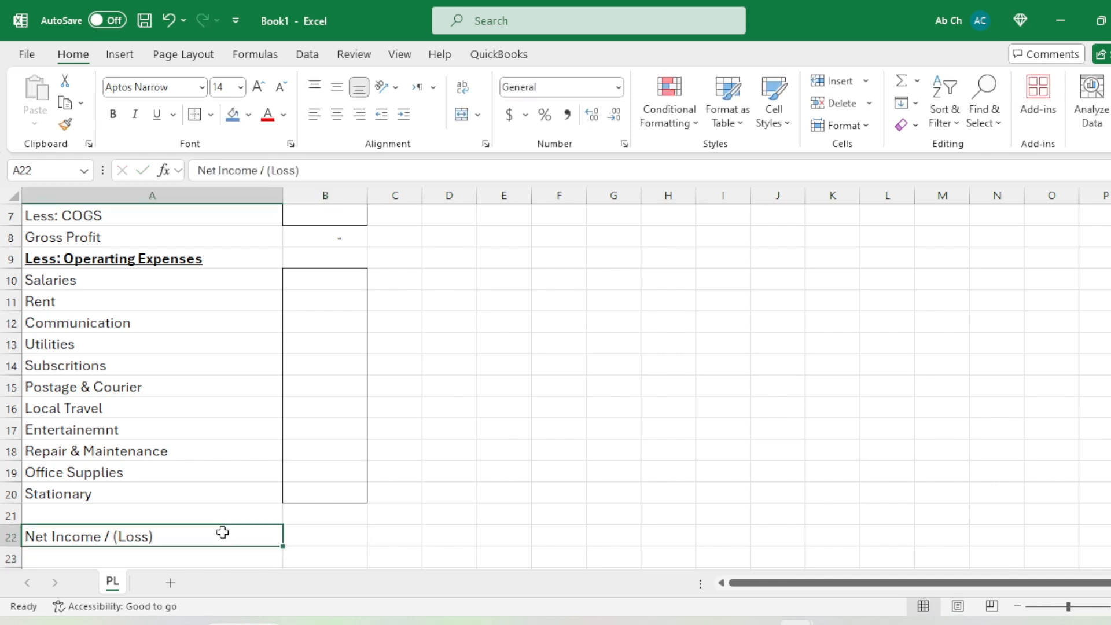
- Make the "Net Income / (Loss)" label in A22 bold and underlined
{"action": "left_click", "coordinate": [327, 533]}
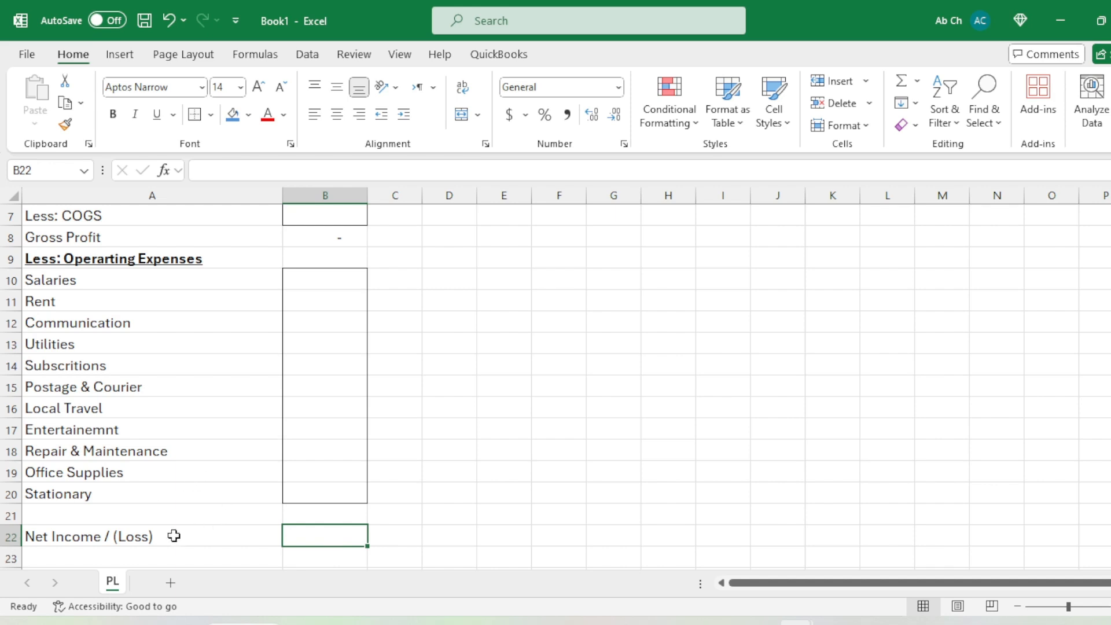
{"action": "left_click", "coordinate": [140, 538]}
{"action": "key", "text": "ctrl+b"}
{"action": "key", "text": "ctrl+u"}
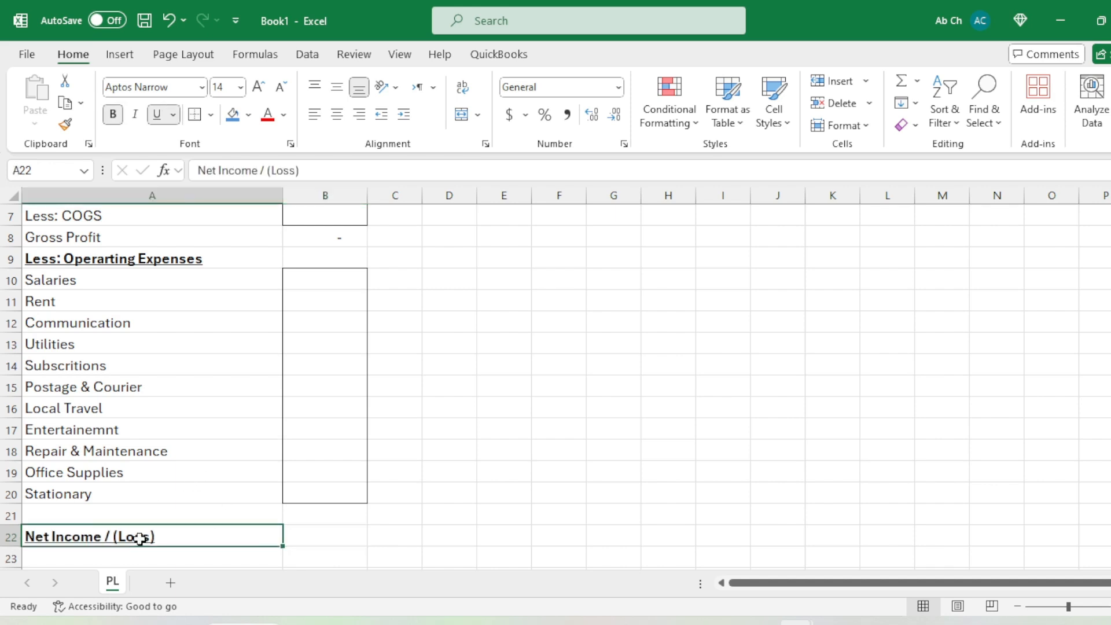
- Apply a top and double bottom border to the net income amount cell B22
{"action": "left_click", "coordinate": [305, 535]}
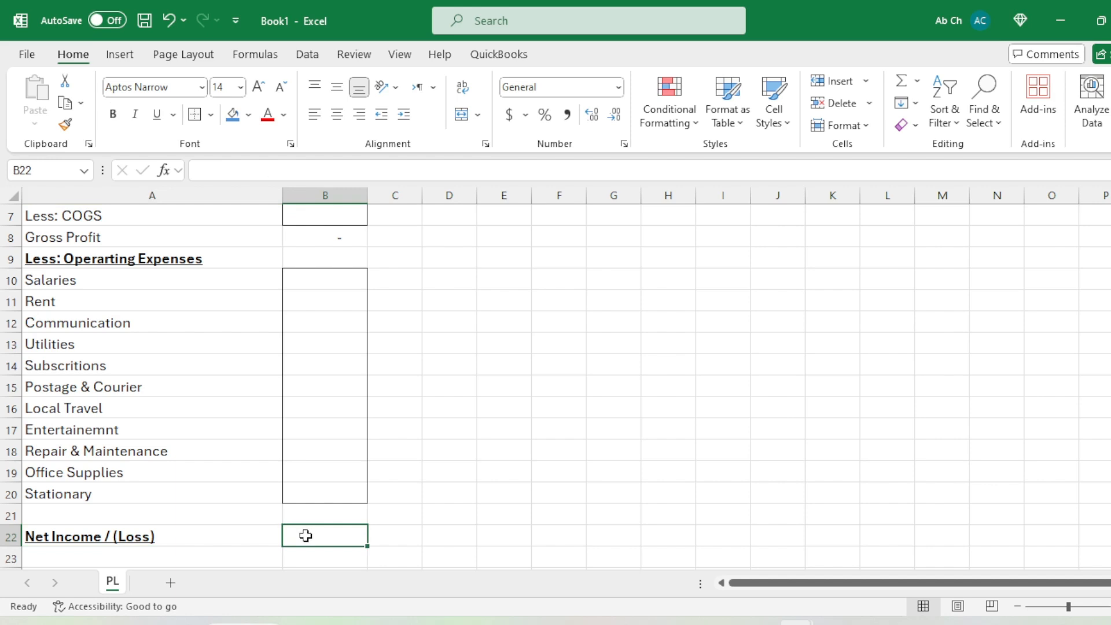
{"action": "left_click", "coordinate": [210, 115]}
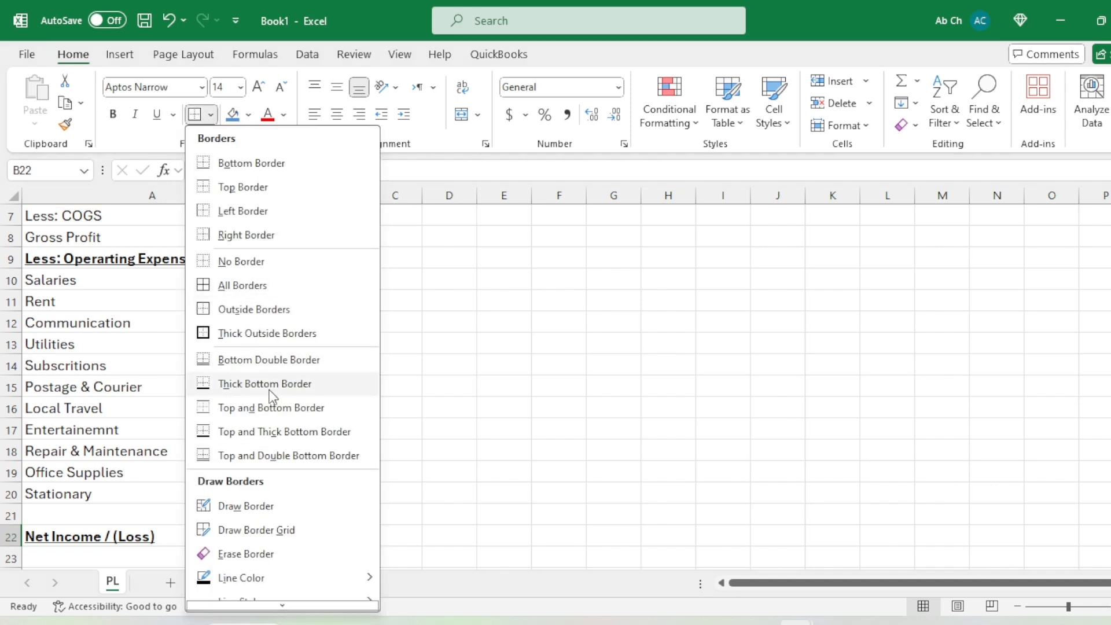
{"action": "left_click", "coordinate": [261, 455]}
{"action": "left_click", "coordinate": [418, 511]}
- Widen column A slightly and increase the font size of the whole sheet to 16
{"action": "scroll", "coordinate": [355, 427], "scroll_direction": "up", "scroll_amount": 2}
{"action": "left_click", "coordinate": [402, 367]}
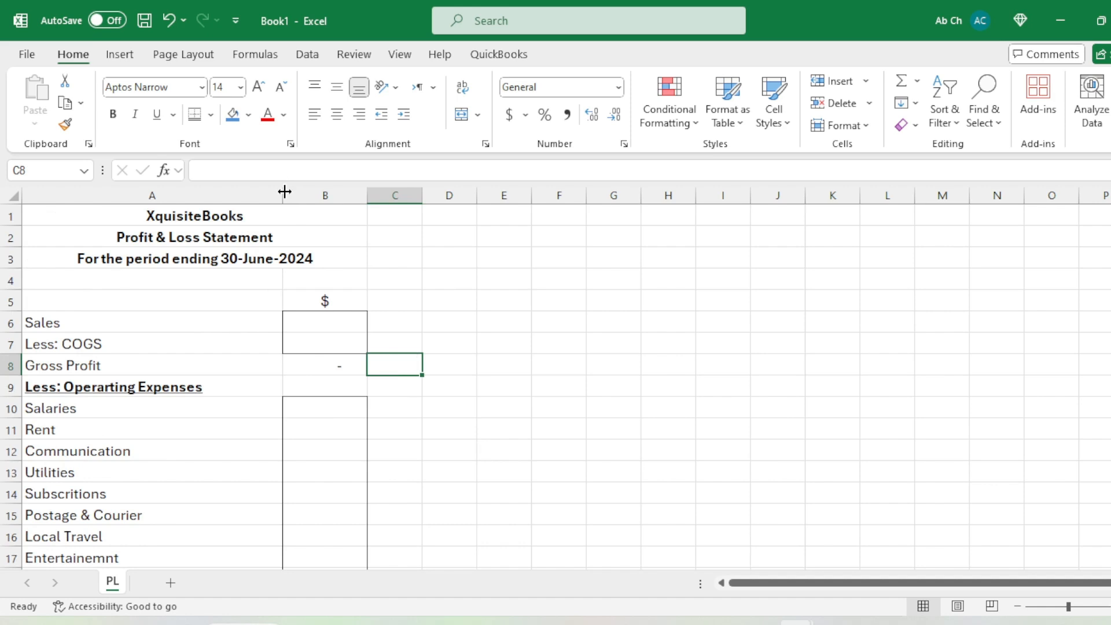
{"action": "left_click_drag", "start_coordinate": [284, 192], "coordinate": [285, 192]}
{"action": "left_click", "coordinate": [13, 195]}
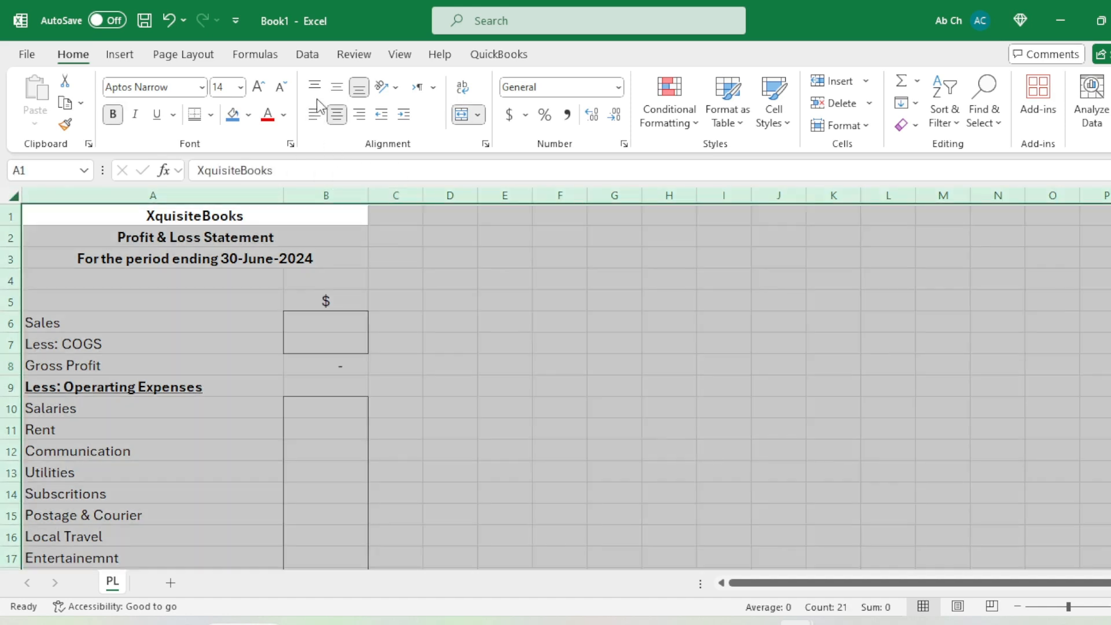
{"action": "left_click", "coordinate": [259, 86]}
{"action": "left_click", "coordinate": [418, 290]}
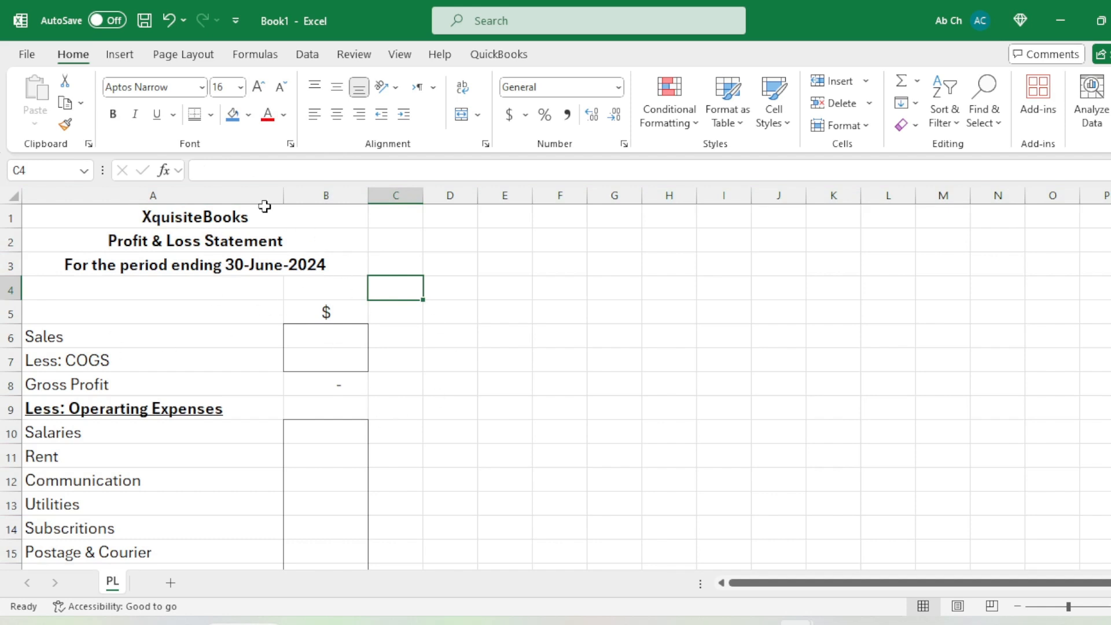
- Hide the gridlines on the PL sheet
{"action": "left_click", "coordinate": [399, 54]}
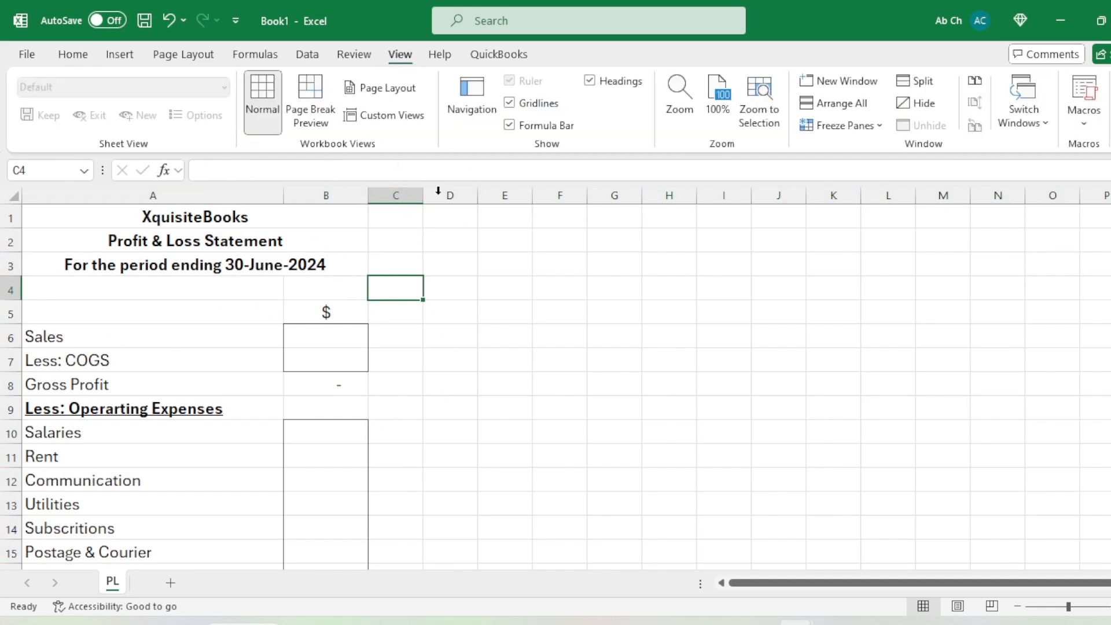
{"action": "left_click", "coordinate": [510, 103]}
{"action": "left_click", "coordinate": [505, 313]}
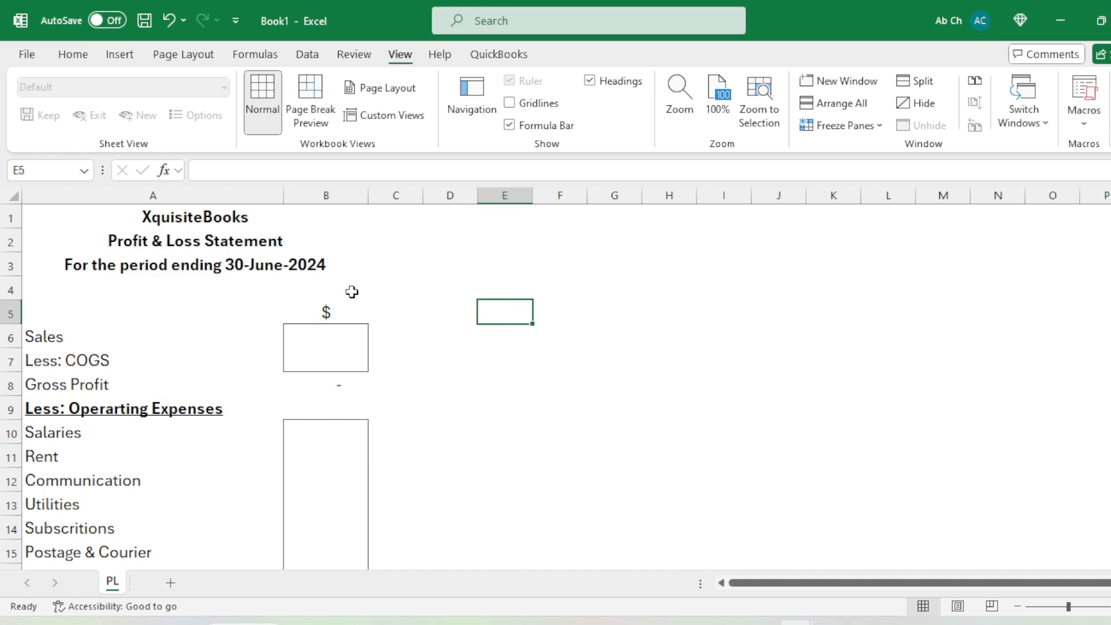
- Insert a blank column before the statement and widen label column B
{"action": "left_click", "coordinate": [50, 195]}
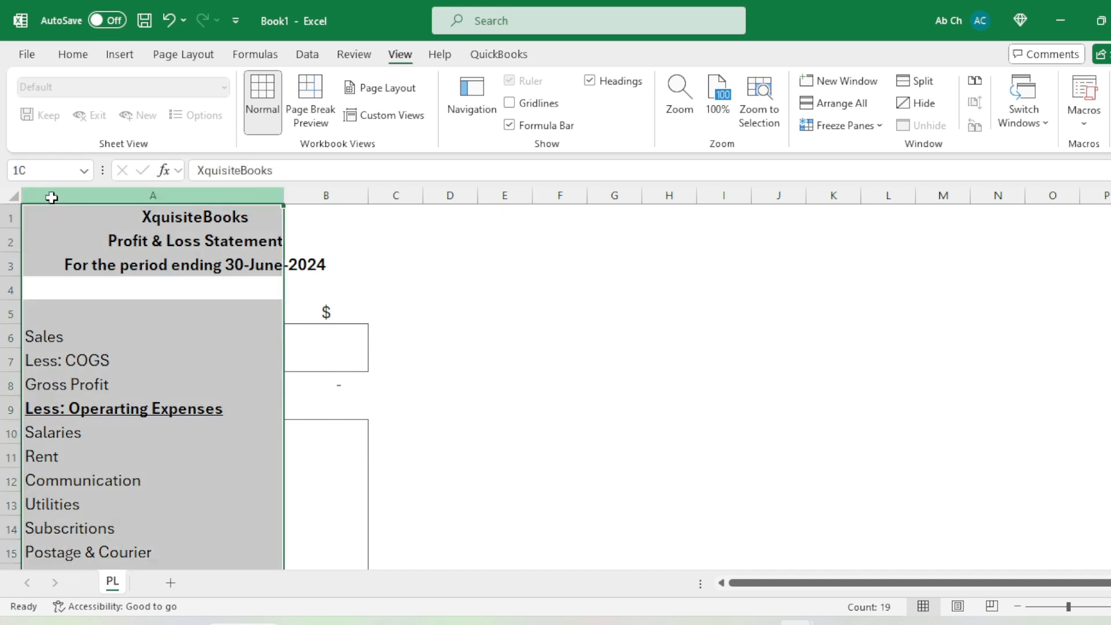
{"action": "right_click", "coordinate": [50, 195]}
{"action": "left_click", "coordinate": [142, 372]}
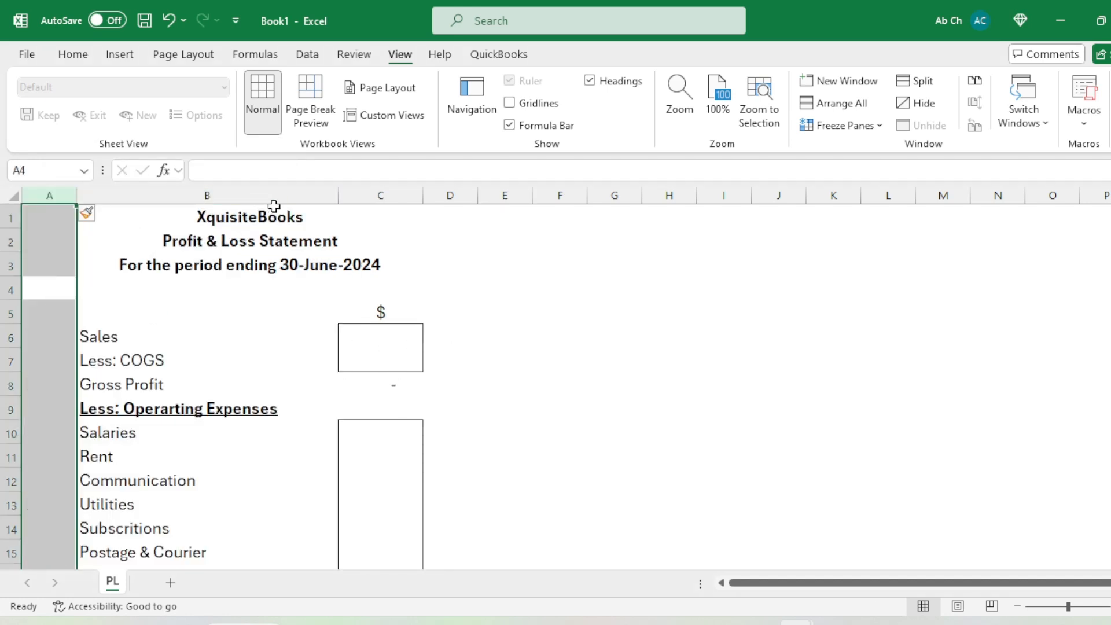
{"action": "left_click_drag", "start_coordinate": [338, 195], "coordinate": [411, 195]}
{"action": "left_click", "coordinate": [589, 354]}
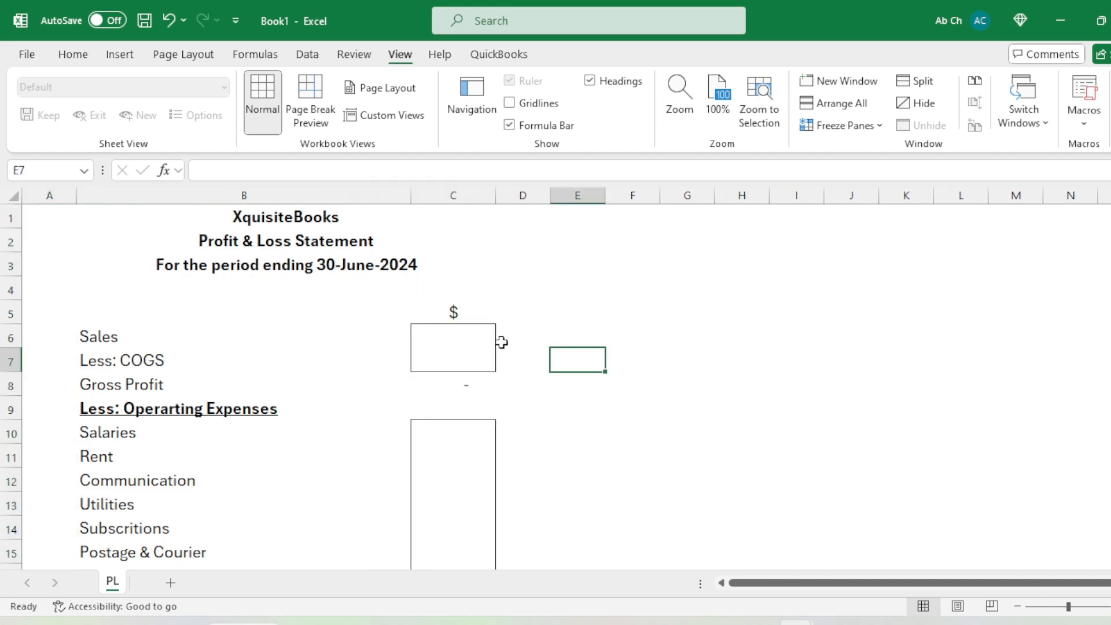
{"action": "scroll", "coordinate": [368, 395], "scroll_direction": "down", "scroll_amount": 2}
{"action": "scroll", "coordinate": [366, 400], "scroll_direction": "up", "scroll_amount": 2}
{"action": "left_click", "coordinate": [596, 428]}
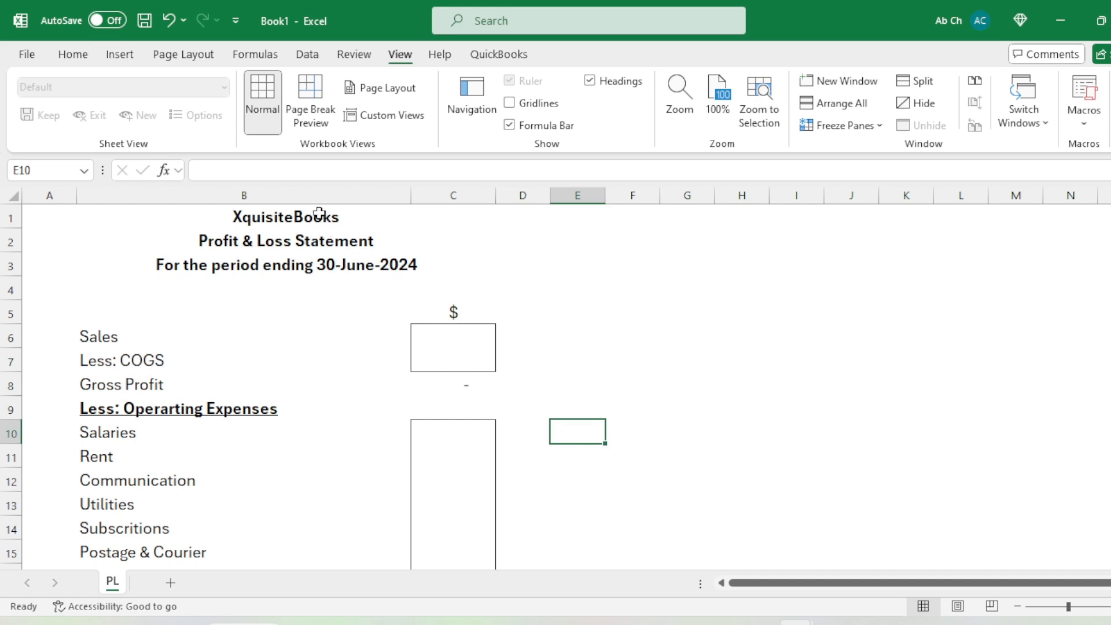
- Apply thick outside borders around the whole statement, B1:C23
{"action": "left_click_drag", "start_coordinate": [319, 214], "coordinate": [305, 524]}
{"action": "left_click", "coordinate": [75, 55]}
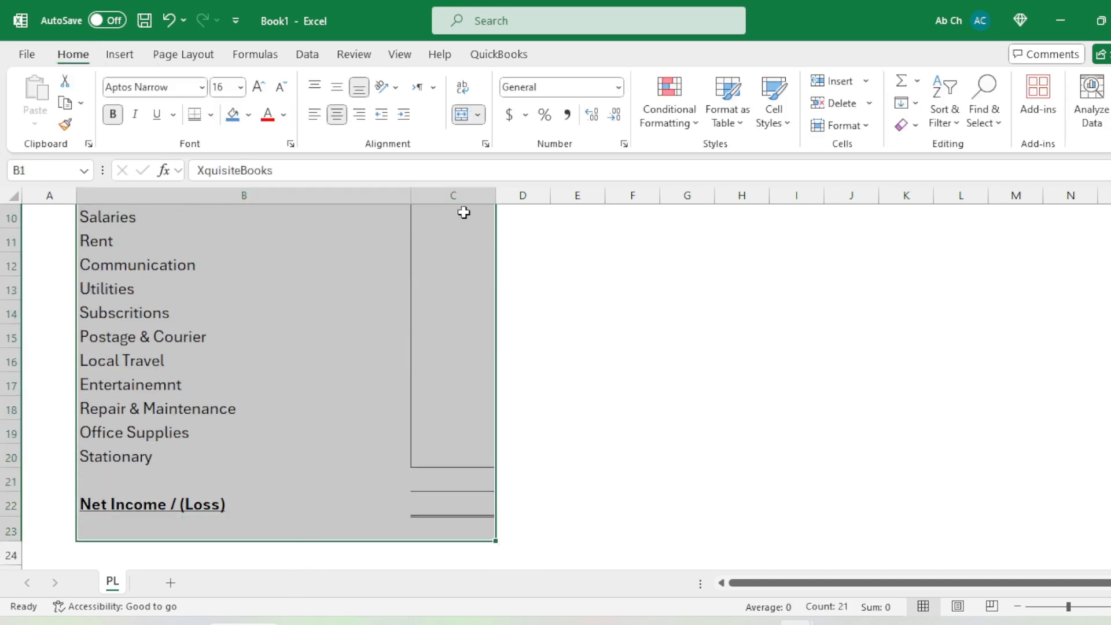
{"action": "left_click", "coordinate": [210, 114]}
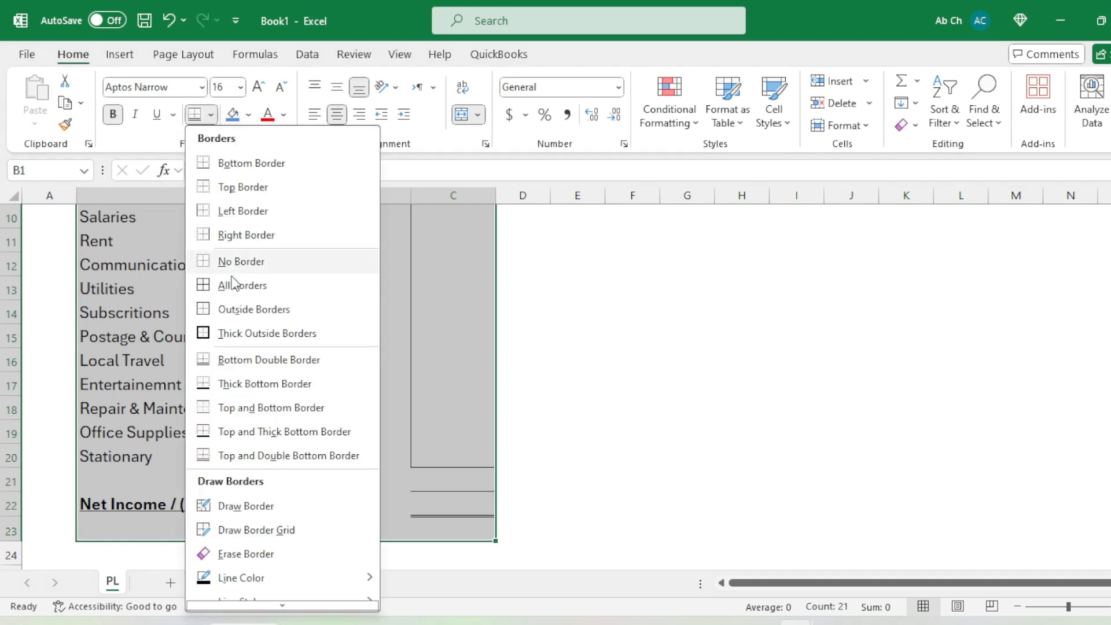
{"action": "left_click", "coordinate": [233, 333]}
{"action": "scroll", "coordinate": [405, 347], "scroll_direction": "up", "scroll_amount": 3}
{"action": "left_click", "coordinate": [538, 359]}
- Insert a blank row above the XquisiteBooks title line
{"action": "left_click", "coordinate": [10, 218]}
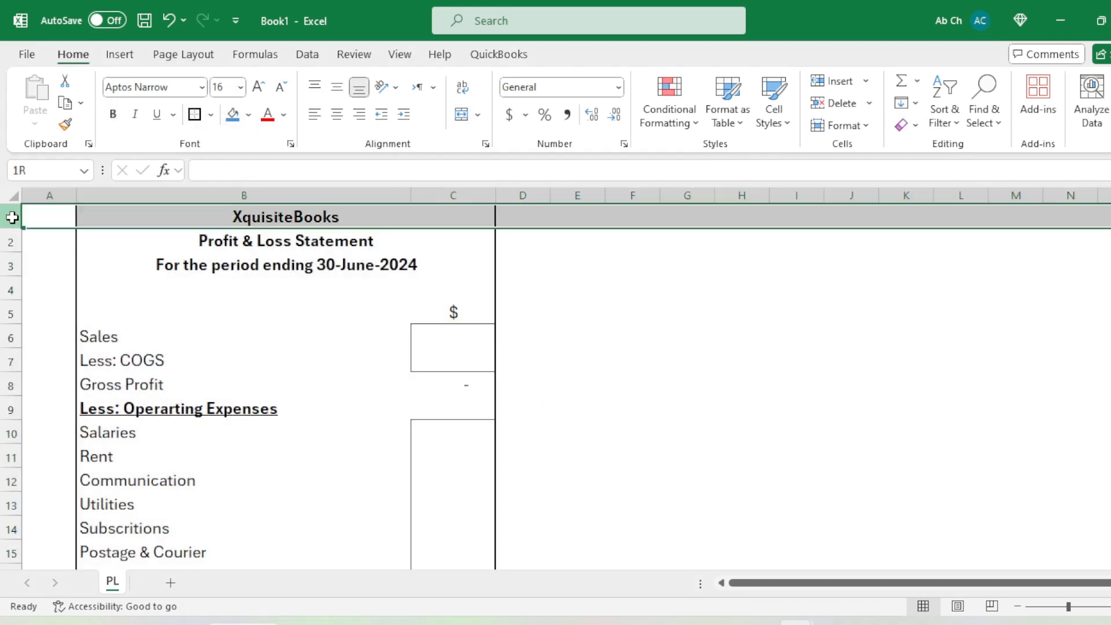
{"action": "right_click", "coordinate": [17, 218]}
{"action": "left_click", "coordinate": [648, 336]}
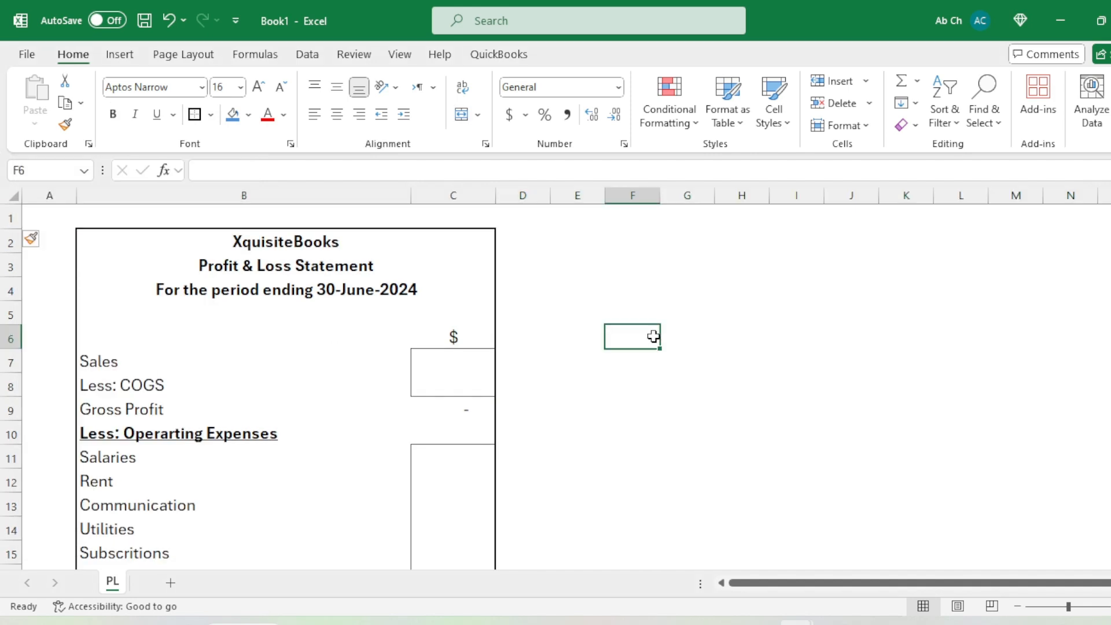
- Reduce the height of row 24 below the net income line and widen column B slightly
{"action": "scroll", "coordinate": [564, 327], "scroll_direction": "down", "scroll_amount": 6}
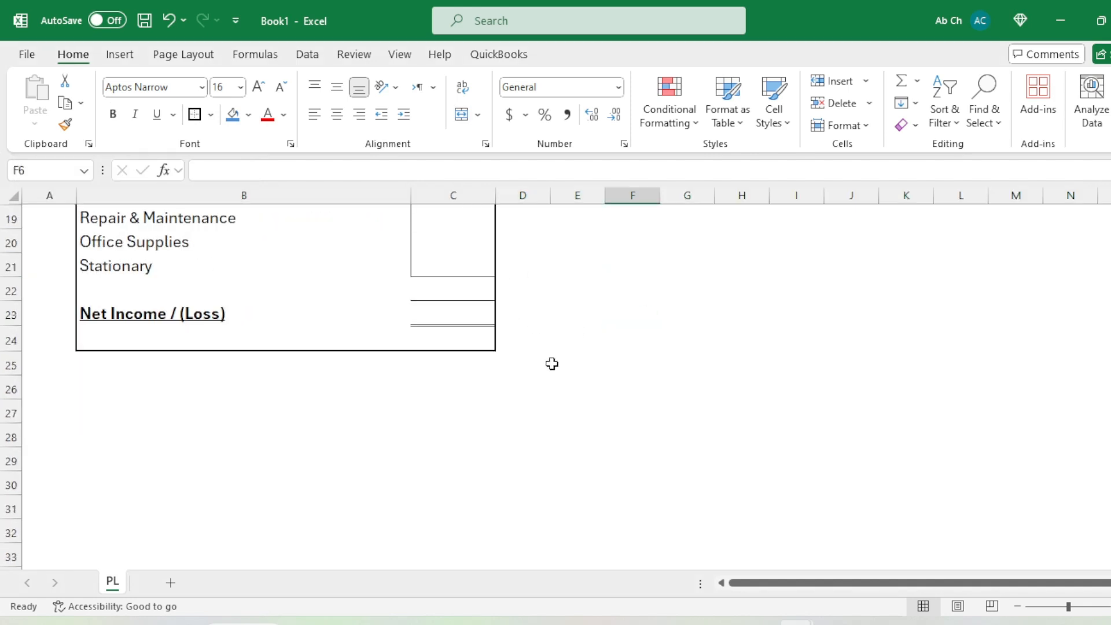
{"action": "left_click_drag", "start_coordinate": [11, 351], "coordinate": [11, 336]}
{"action": "left_click", "coordinate": [318, 408]}
{"action": "scroll", "coordinate": [322, 417], "scroll_direction": "up", "scroll_amount": 6}
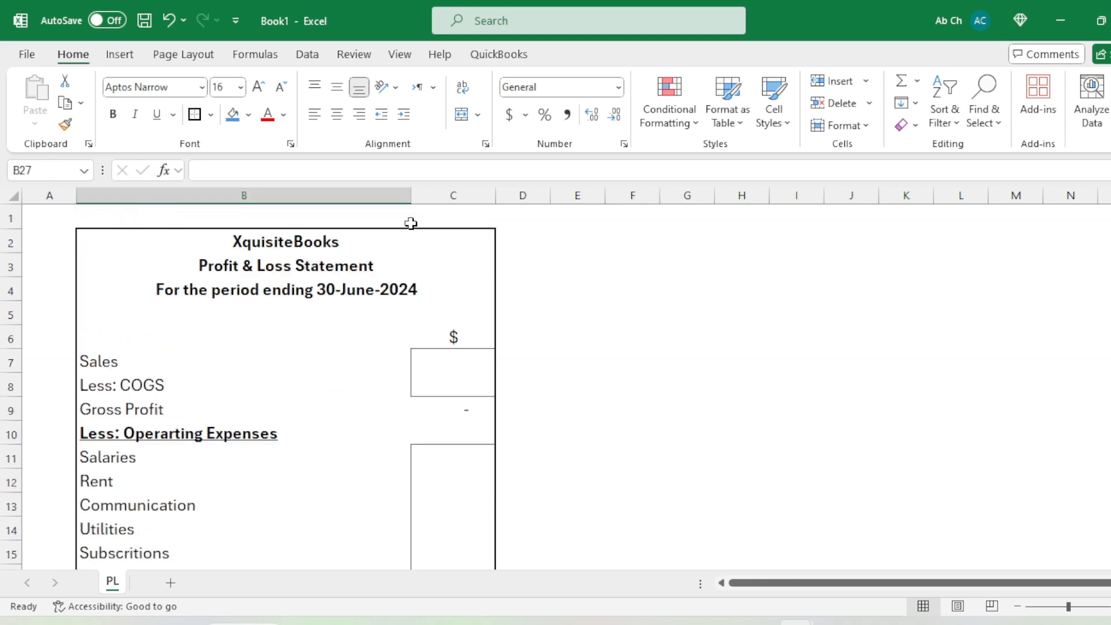
{"action": "left_click_drag", "start_coordinate": [413, 196], "coordinate": [419, 197]}
- AutoSum the expense range C11:C22 and extend the sum in C22 to cover all lines from Salaries in C11 to Stationary in C21
{"action": "scroll", "coordinate": [603, 366], "scroll_direction": "down", "scroll_amount": 3}
{"action": "left_click_drag", "start_coordinate": [477, 237], "coordinate": [471, 499]}
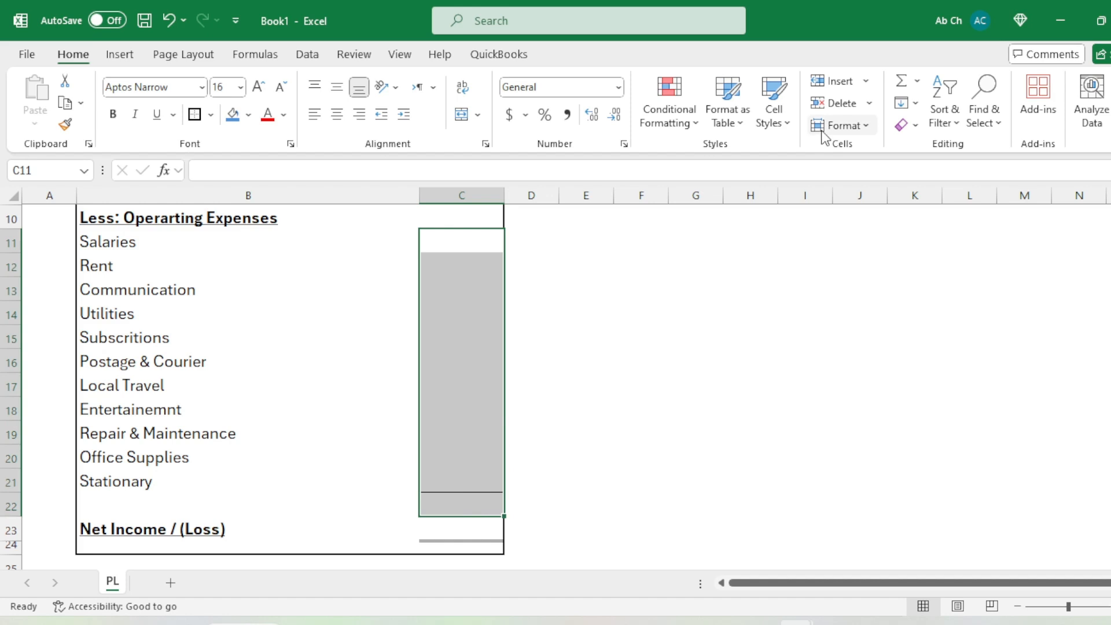
{"action": "left_click", "coordinate": [901, 81]}
{"action": "left_click", "coordinate": [648, 454]}
{"action": "left_click", "coordinate": [467, 523]}
{"action": "double_click", "coordinate": [466, 523]}
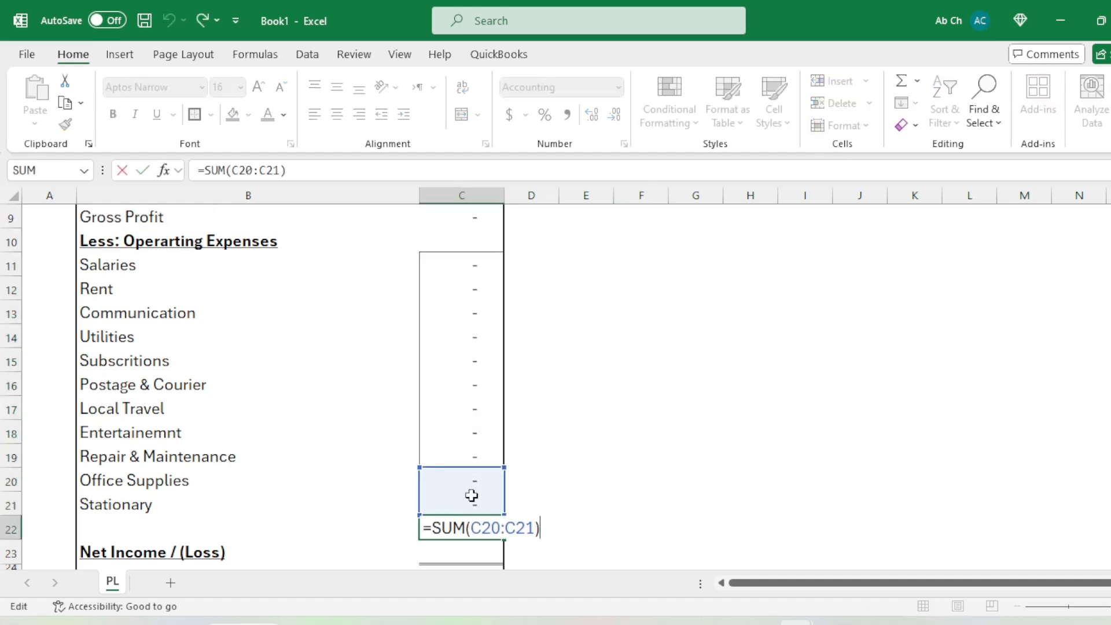
{"action": "left_click_drag", "start_coordinate": [503, 467], "coordinate": [491, 255]}
{"action": "key", "text": "Return"}
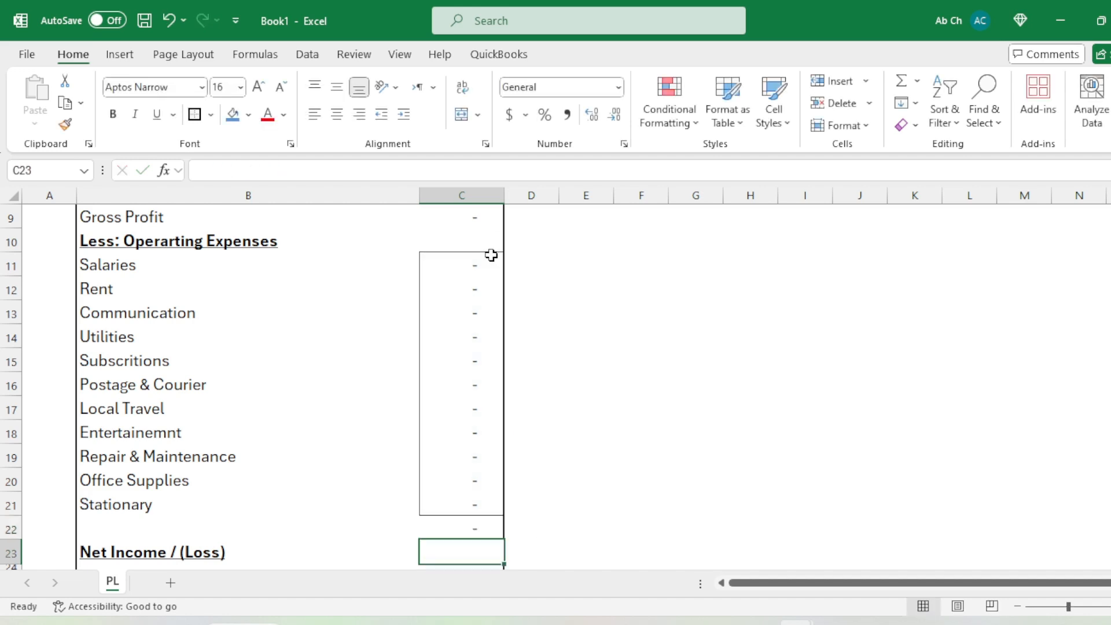
- Enter the net income formula +C9-C22 in C23, subtracting total operating expenses from gross profit
{"action": "left_click", "coordinate": [444, 528]}
{"action": "scroll", "coordinate": [472, 417], "scroll_direction": "up", "scroll_amount": 2}
{"action": "scroll", "coordinate": [474, 405], "scroll_direction": "down", "scroll_amount": 3}
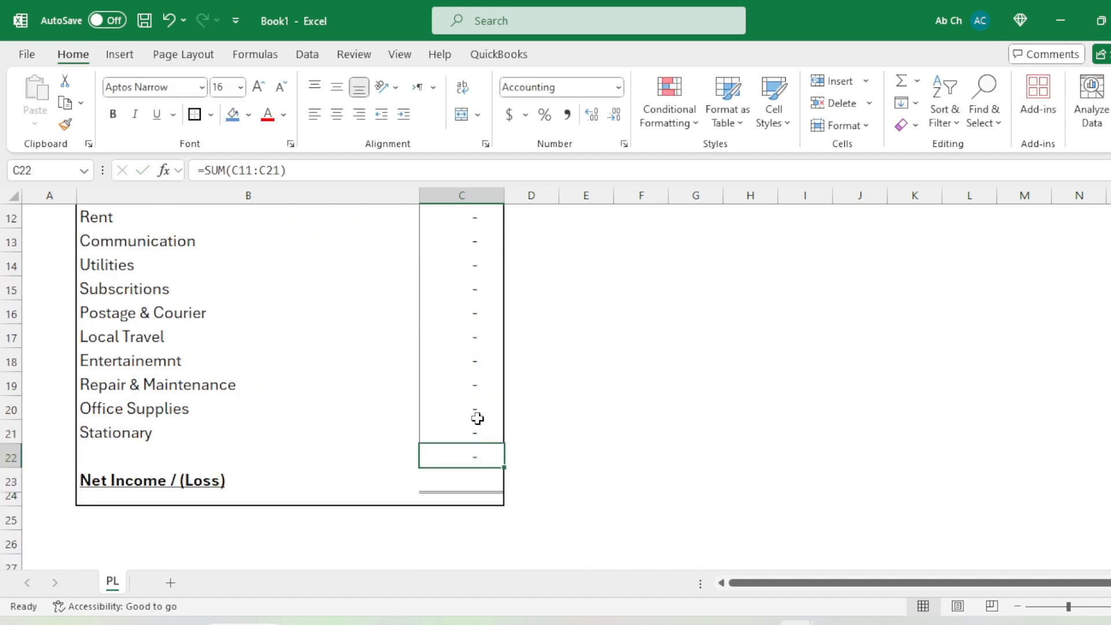
{"action": "left_click", "coordinate": [469, 477]}
{"action": "type", "text": "+"}
{"action": "scroll", "coordinate": [468, 428], "scroll_direction": "up", "scroll_amount": 4}
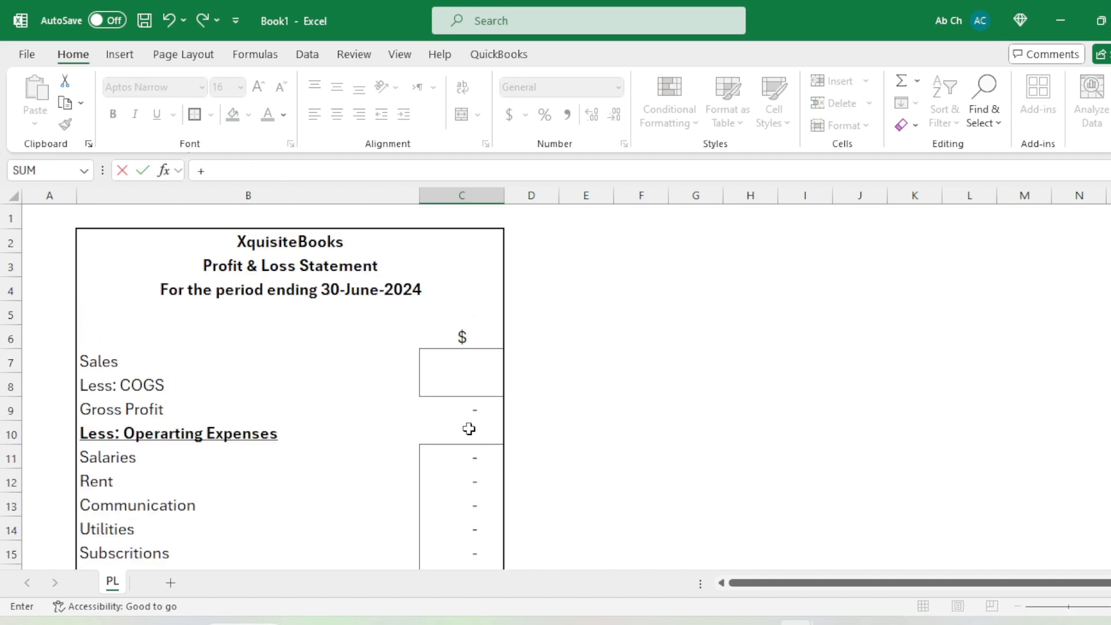
{"action": "left_click", "coordinate": [454, 413]}
{"action": "type", "text": "-"}
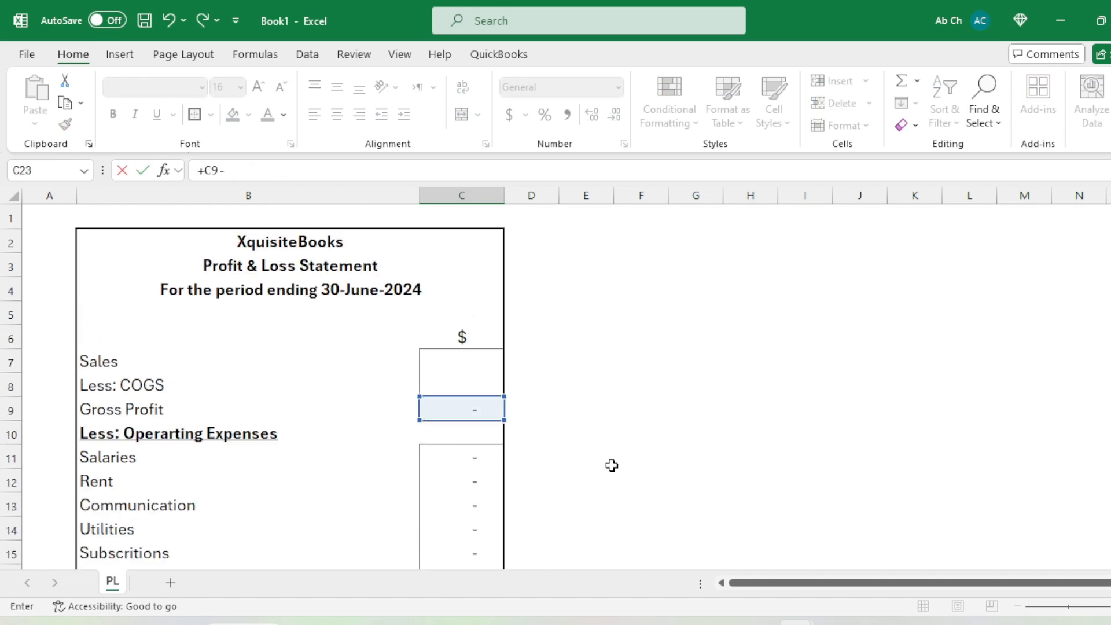
{"action": "scroll", "coordinate": [437, 392], "scroll_direction": "down", "scroll_amount": 4}
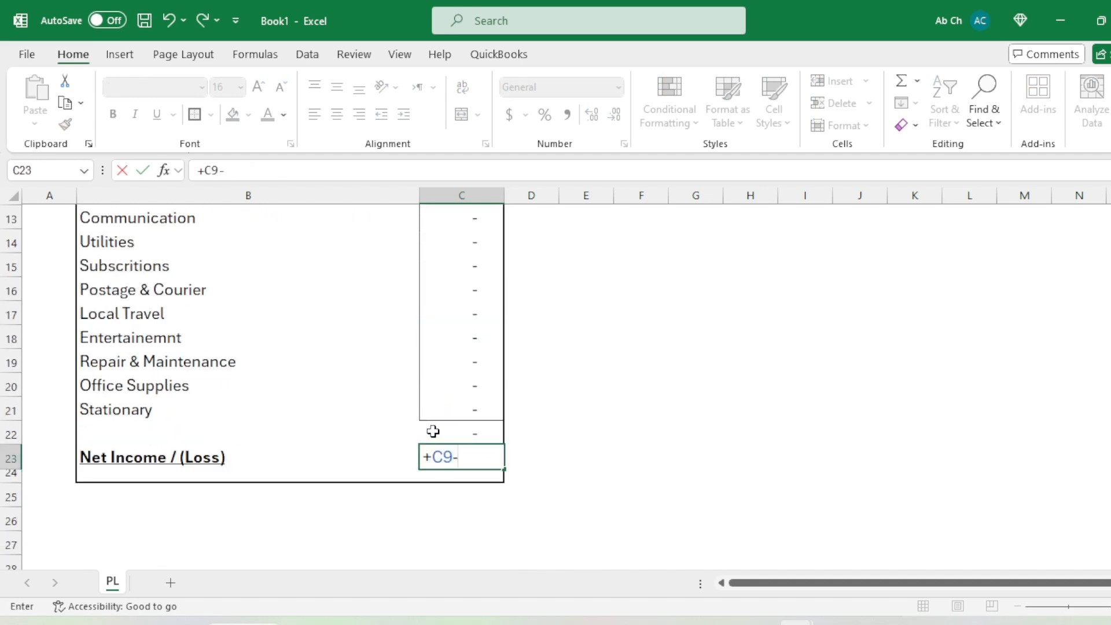
{"action": "left_click", "coordinate": [474, 430]}
{"action": "key", "text": "Return"}
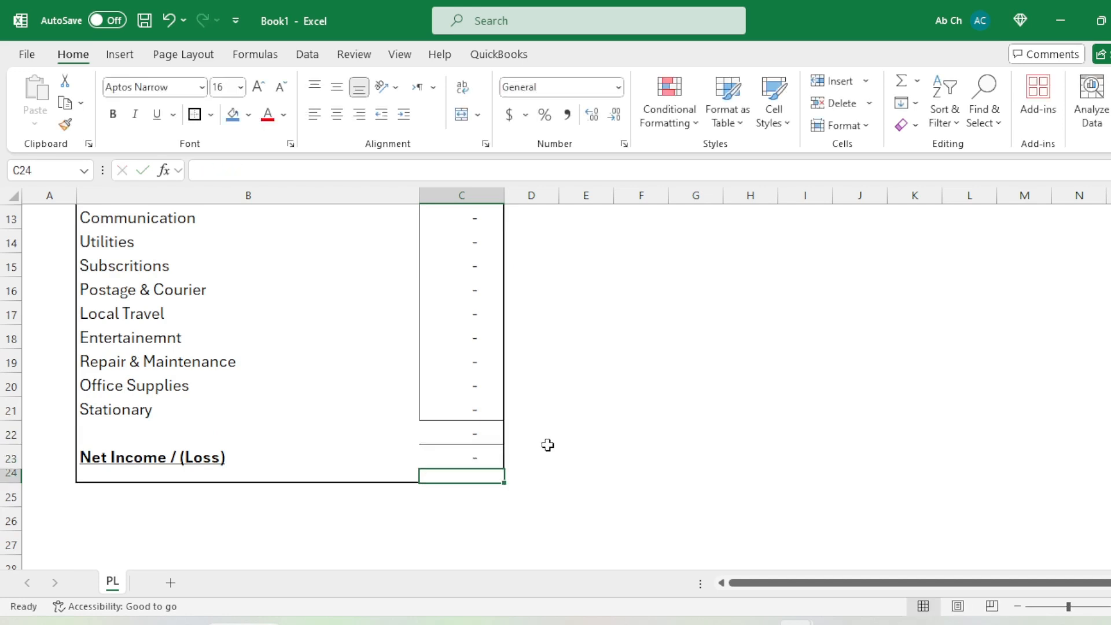
{"action": "scroll", "coordinate": [418, 411], "scroll_direction": "up", "scroll_amount": 4}
{"action": "left_click", "coordinate": [576, 345]}
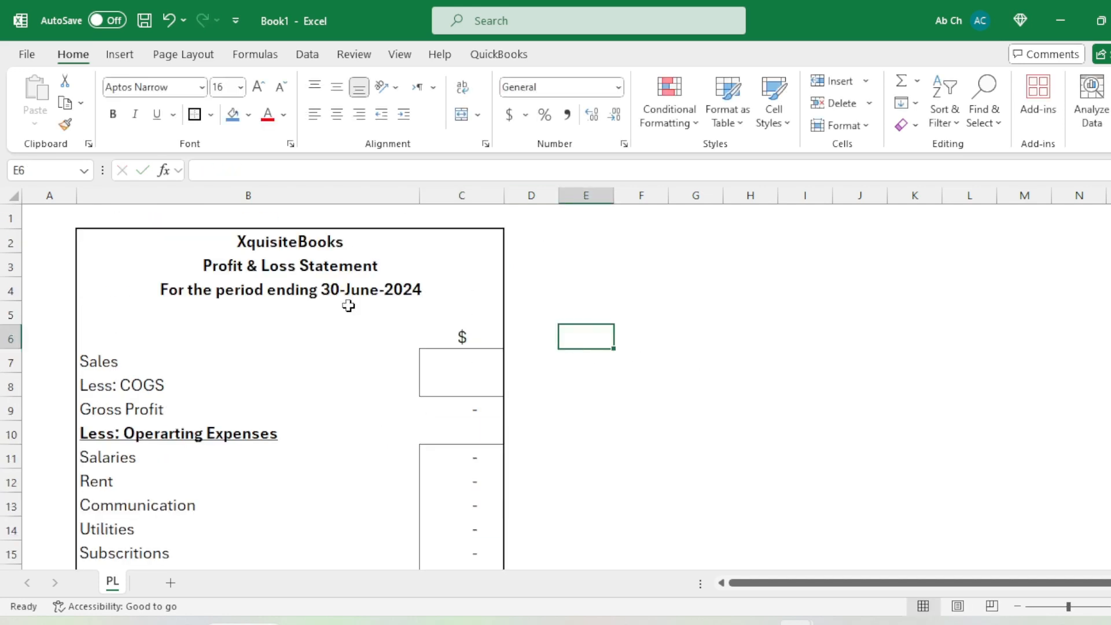
{"action": "left_click", "coordinate": [527, 284]}
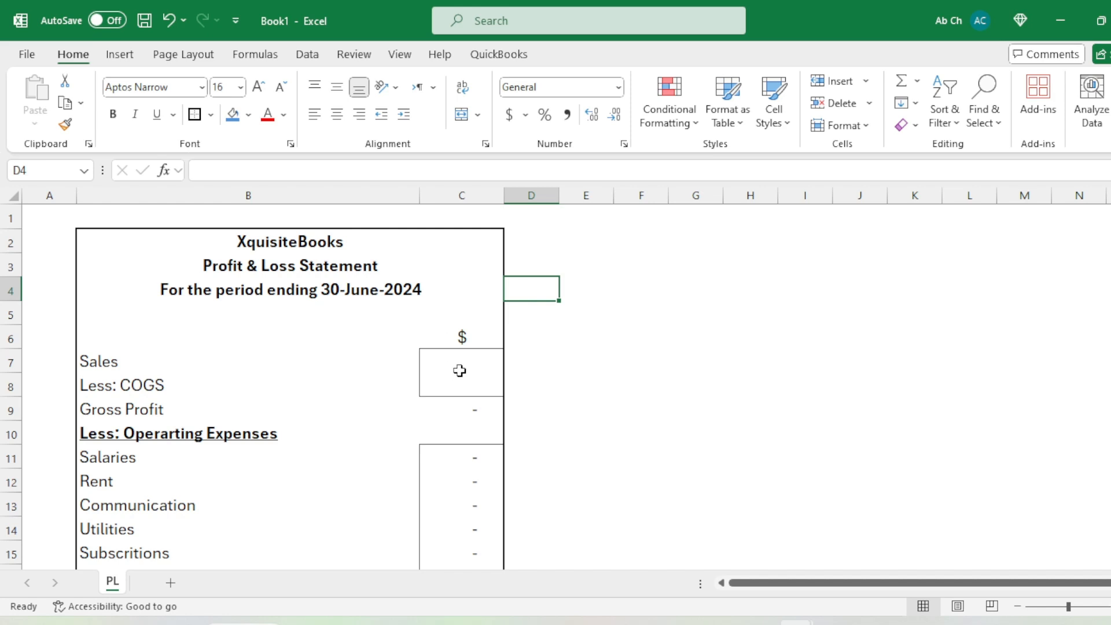
- Add a new worksheet and rename it Transaction
{"action": "left_click", "coordinate": [170, 585]}
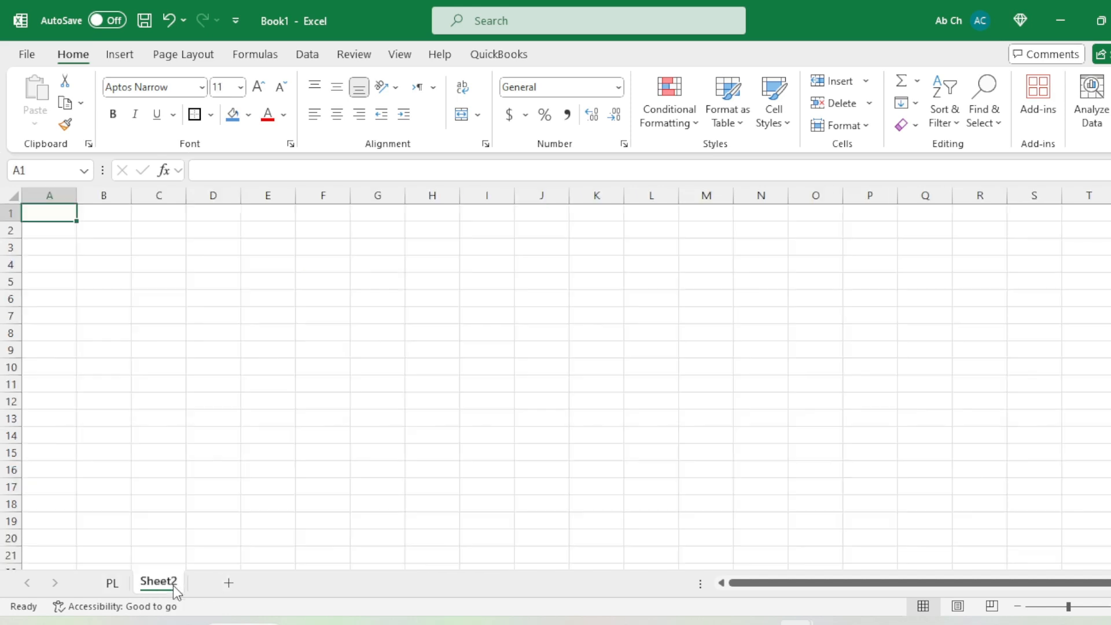
{"action": "double_click", "coordinate": [172, 582]}
{"action": "type", "text": "T"}
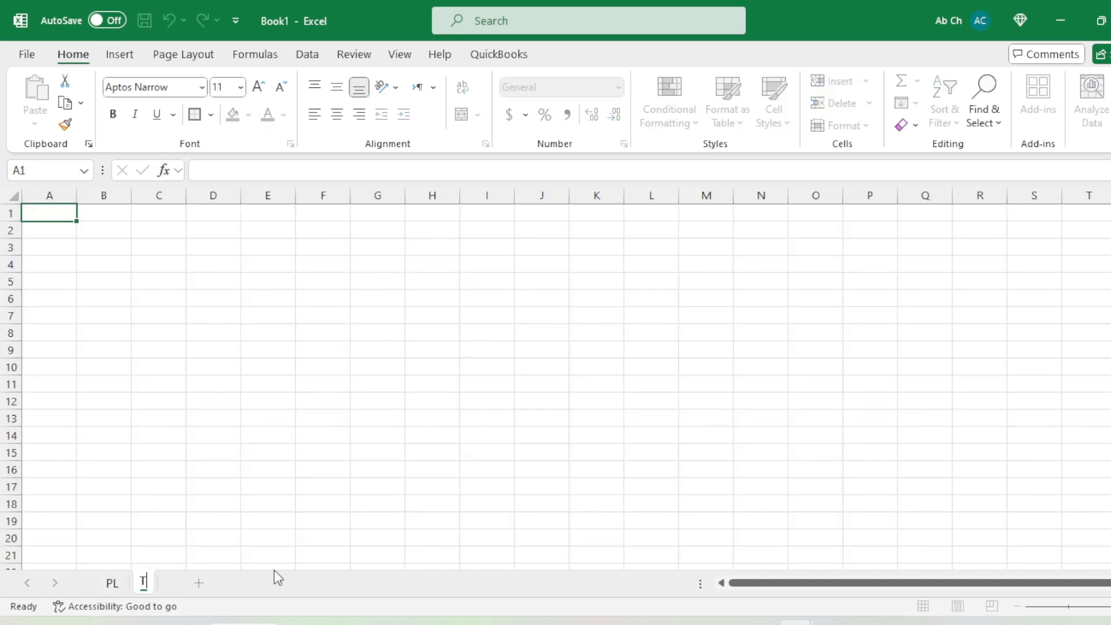
{"action": "type", "text": "ransacti"}
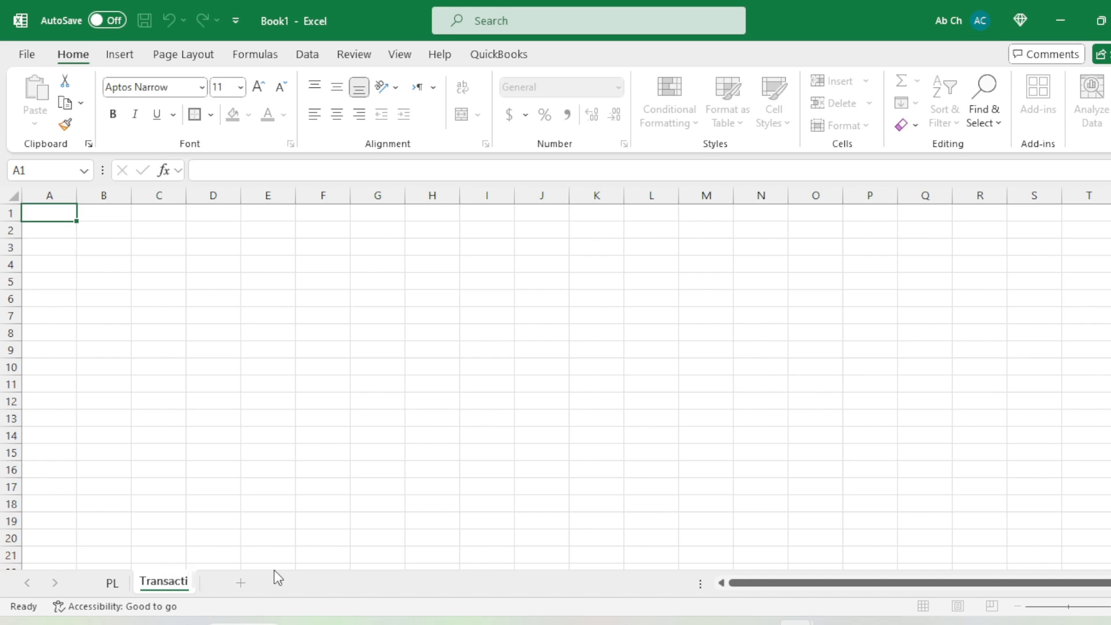
{"action": "type", "text": "on"}
{"action": "key", "text": "Return"}
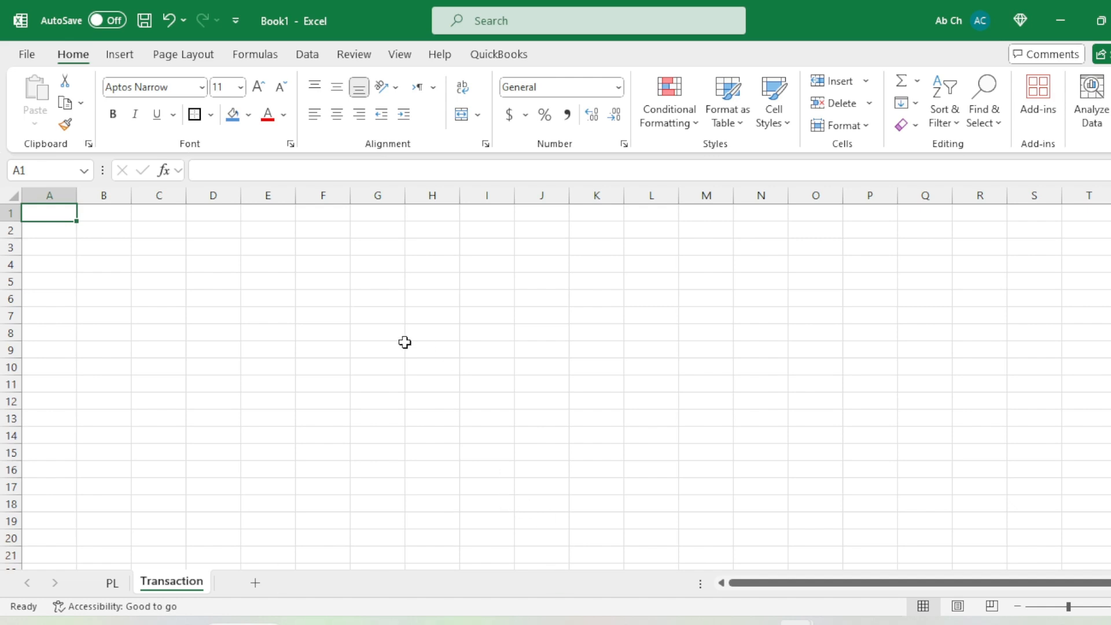
- Enter the column header Date in cell A1 of the Transaction sheet
{"action": "left_click", "coordinate": [138, 264]}
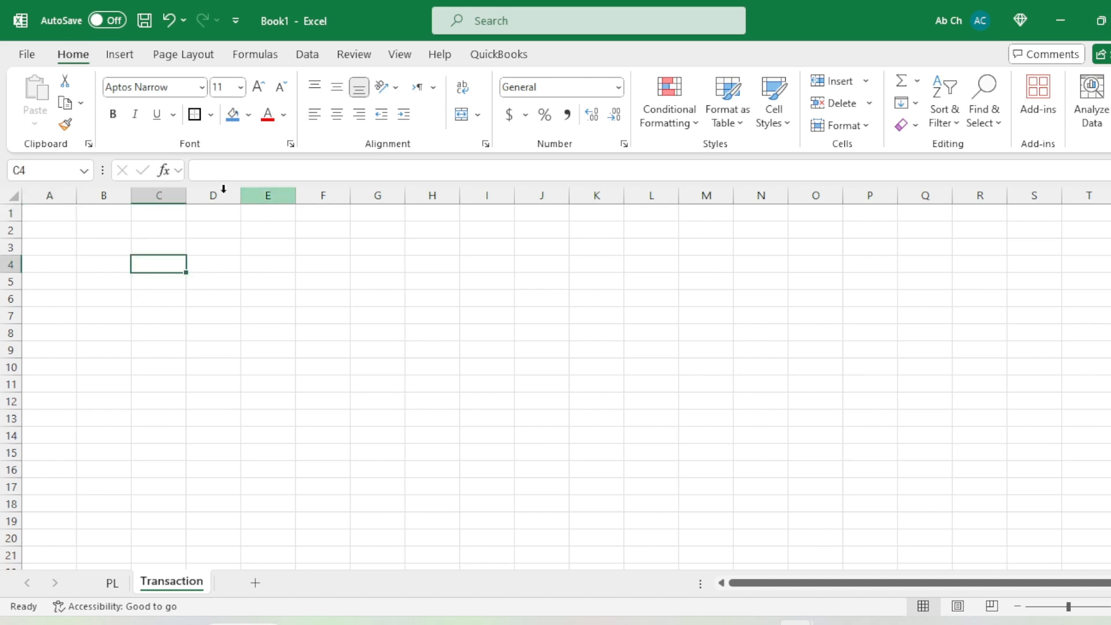
{"action": "left_click", "coordinate": [172, 233]}
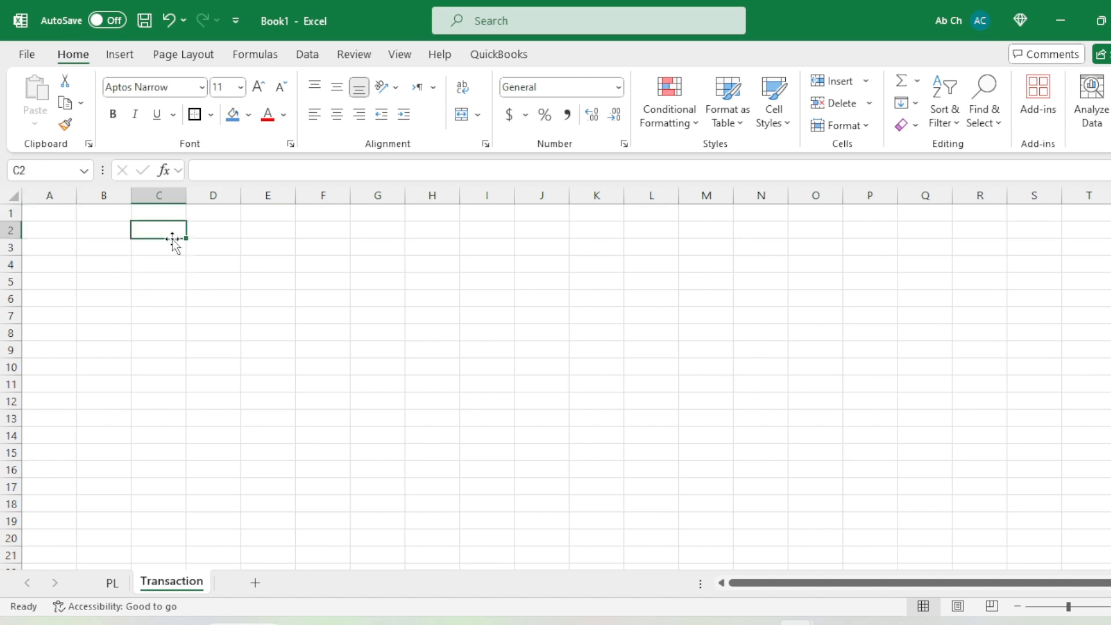
{"action": "left_click", "coordinate": [57, 213]}
{"action": "type", "text": "Date"}
{"action": "key", "text": "Return"}
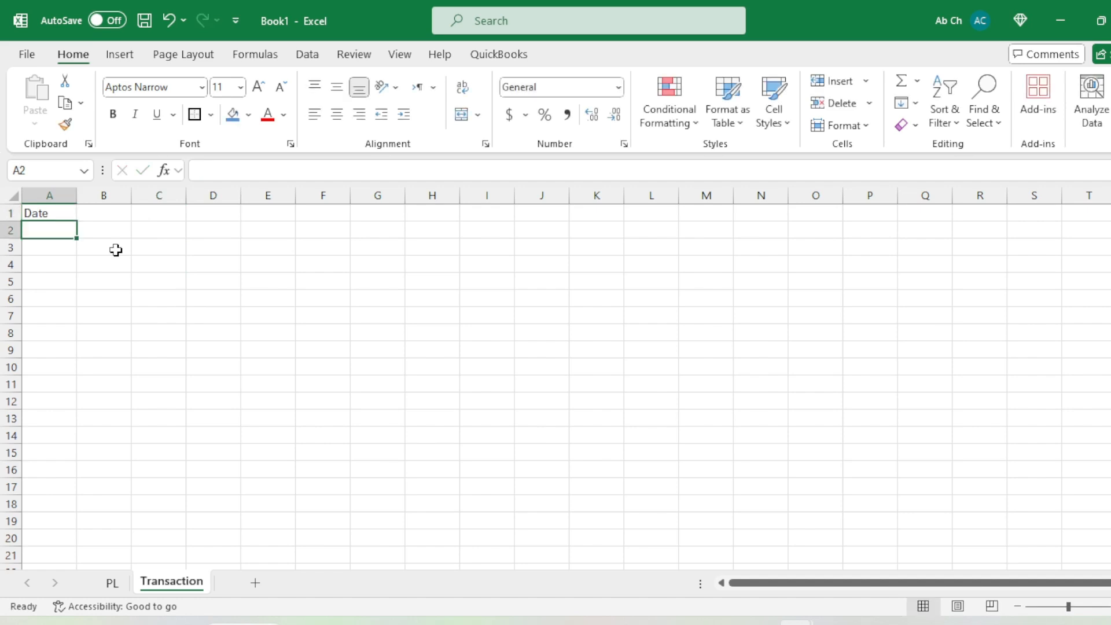
- Widen column B to several times its width and enter the header Description in B1
{"action": "key", "text": "Up"}
{"action": "key", "text": "Right"}
{"action": "left_click_drag", "start_coordinate": [131, 195], "coordinate": [269, 196]}
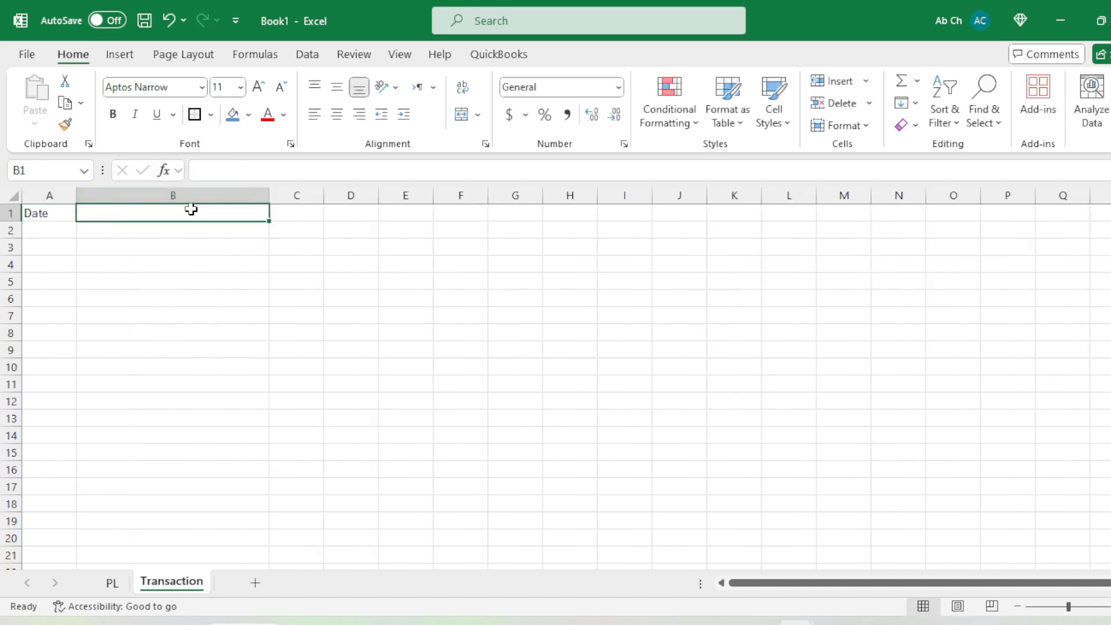
{"action": "key", "text": "Left"}
{"action": "left_click", "coordinate": [191, 209]}
{"action": "type", "text": "De"}
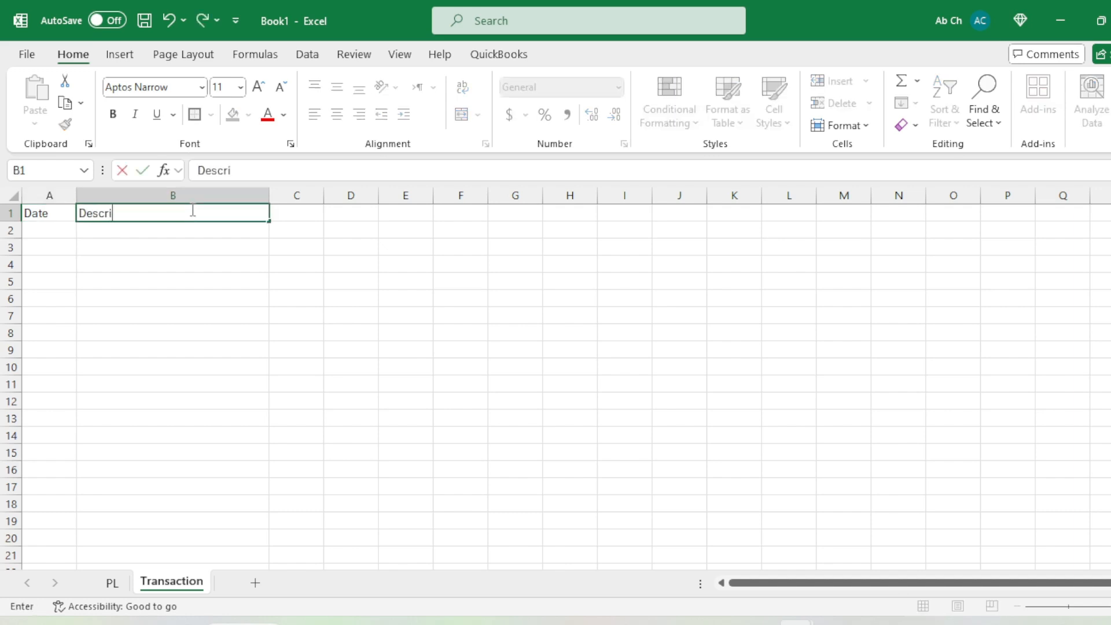
{"action": "type", "text": "scription"}
{"action": "key", "text": "Tab"}
- Enter the header Amount ($) in C1 and widen columns C and A
{"action": "type", "text": "Am"}
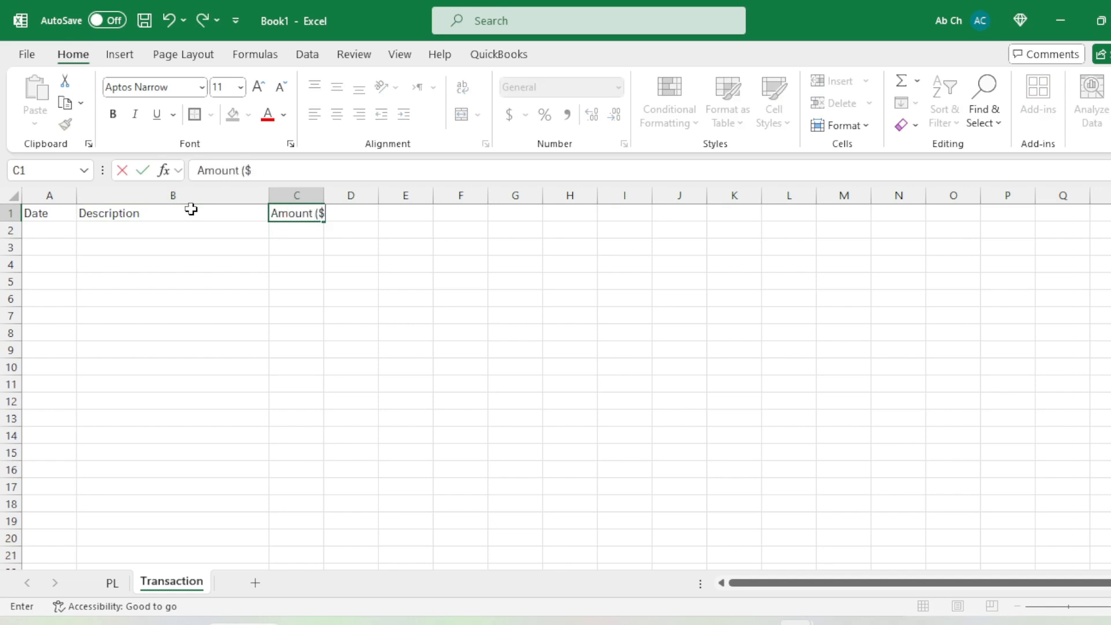
{"action": "type", "text": "ount ($)"}
{"action": "key", "text": "Return"}
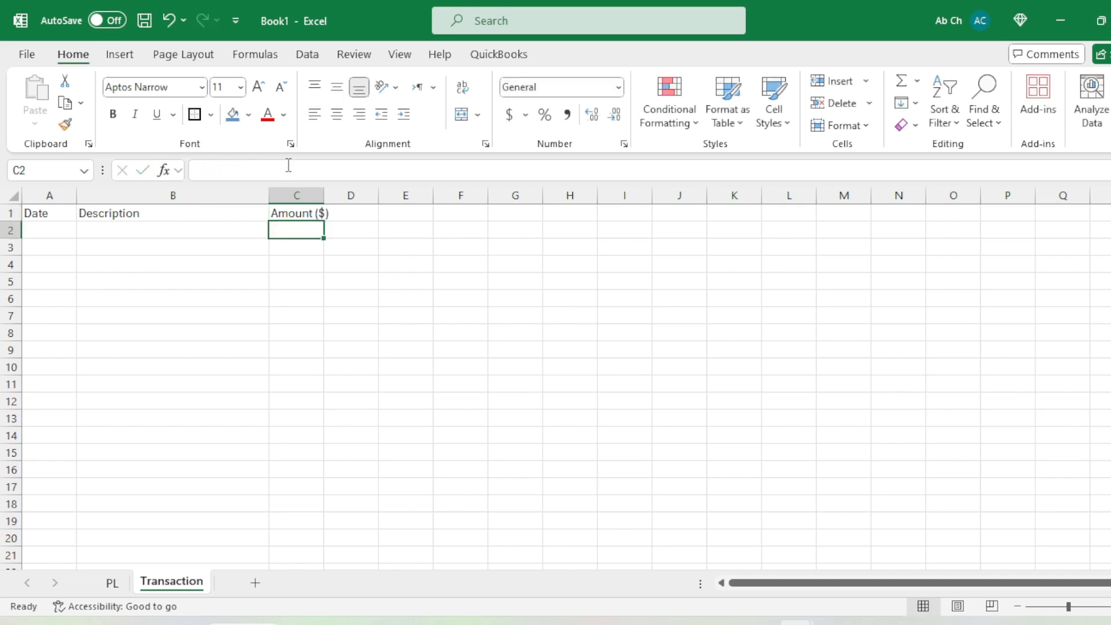
{"action": "left_click_drag", "start_coordinate": [324, 193], "coordinate": [347, 193]}
{"action": "left_click", "coordinate": [362, 294]}
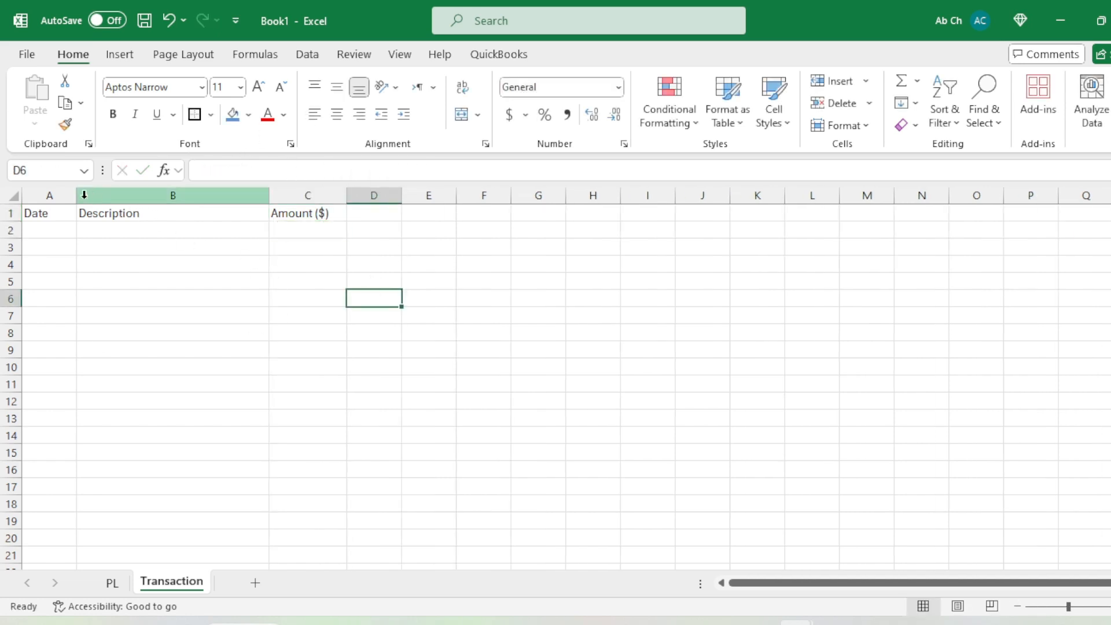
{"action": "left_click_drag", "start_coordinate": [79, 197], "coordinate": [119, 197]}
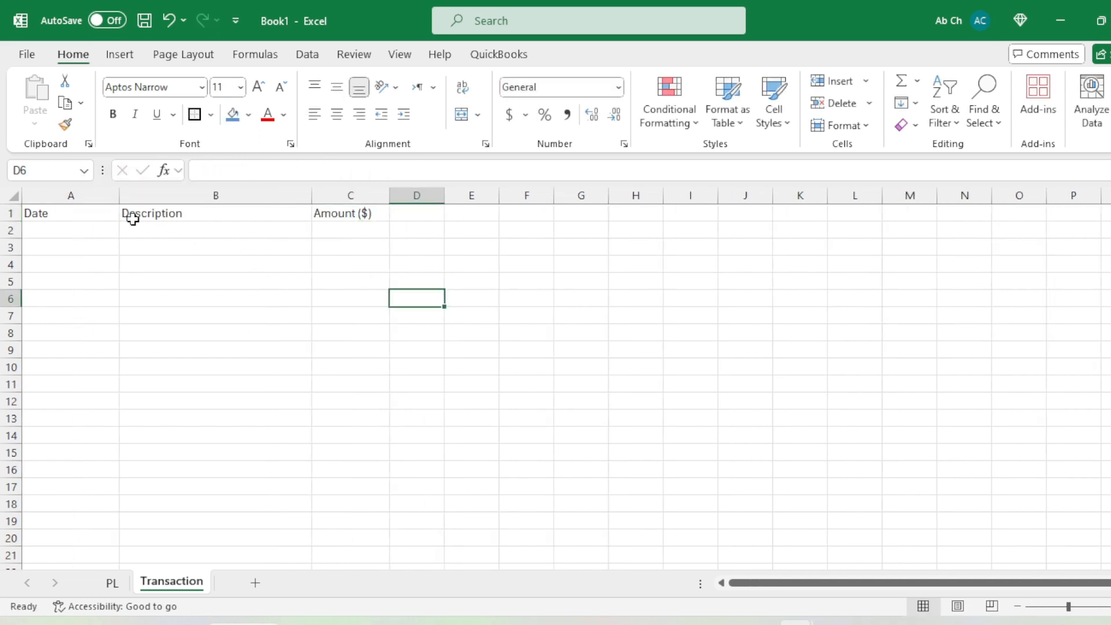
- Insert a Category column between Description and Amount ($), narrower than the Description column
{"action": "left_click", "coordinate": [357, 195]}
{"action": "right_click", "coordinate": [325, 196]}
{"action": "left_click", "coordinate": [398, 365]}
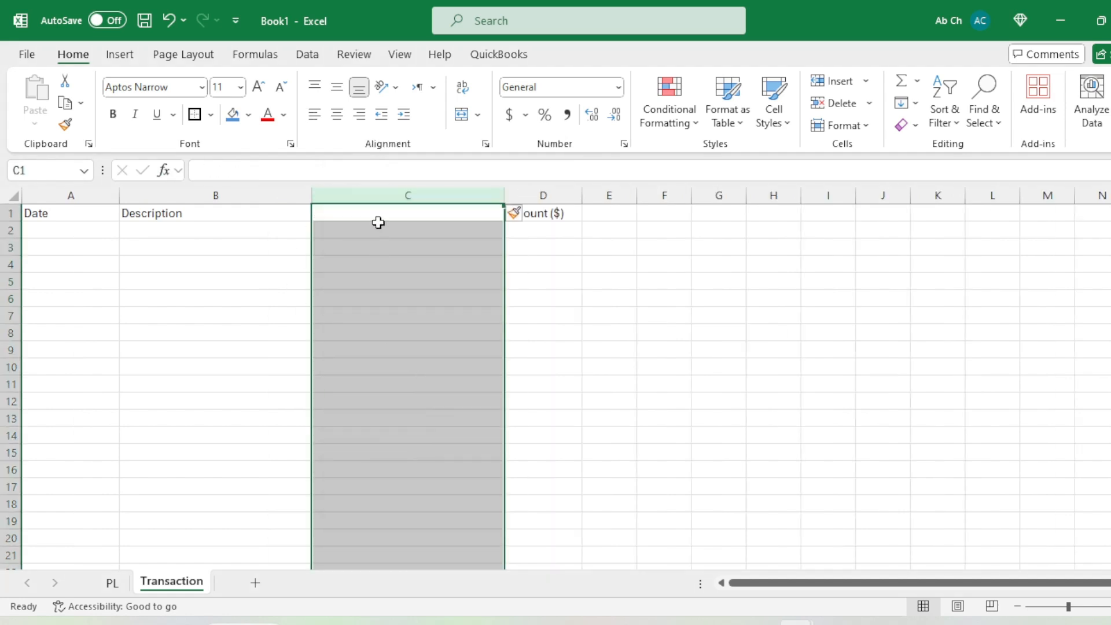
{"action": "left_click", "coordinate": [377, 222]}
{"action": "type", "text": "Category"}
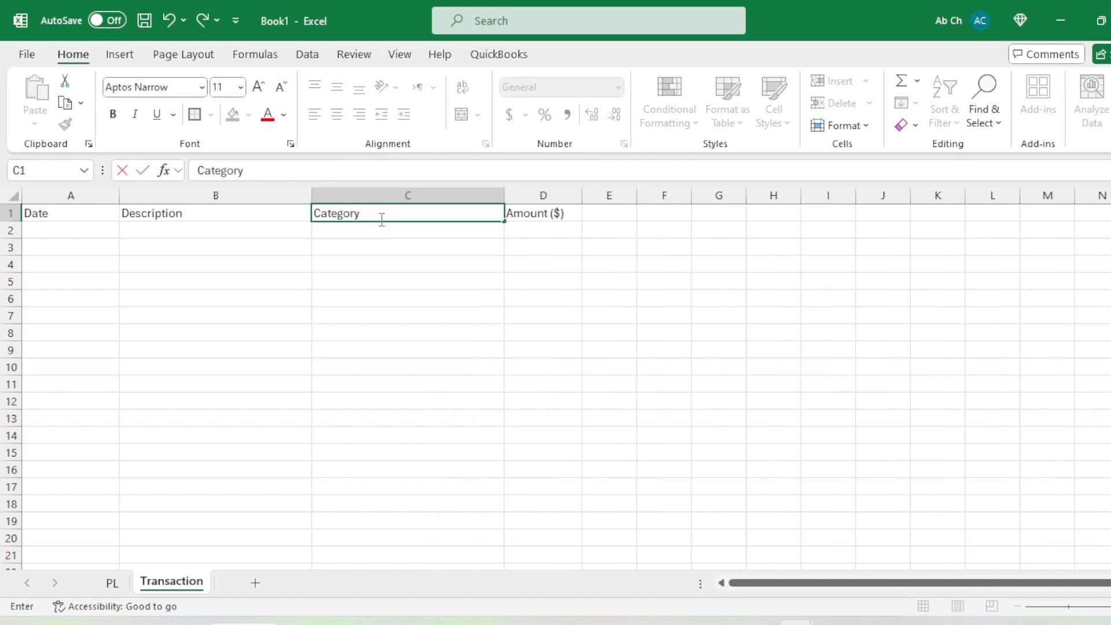
{"action": "key", "text": "Return"}
{"action": "left_click", "coordinate": [382, 221]}
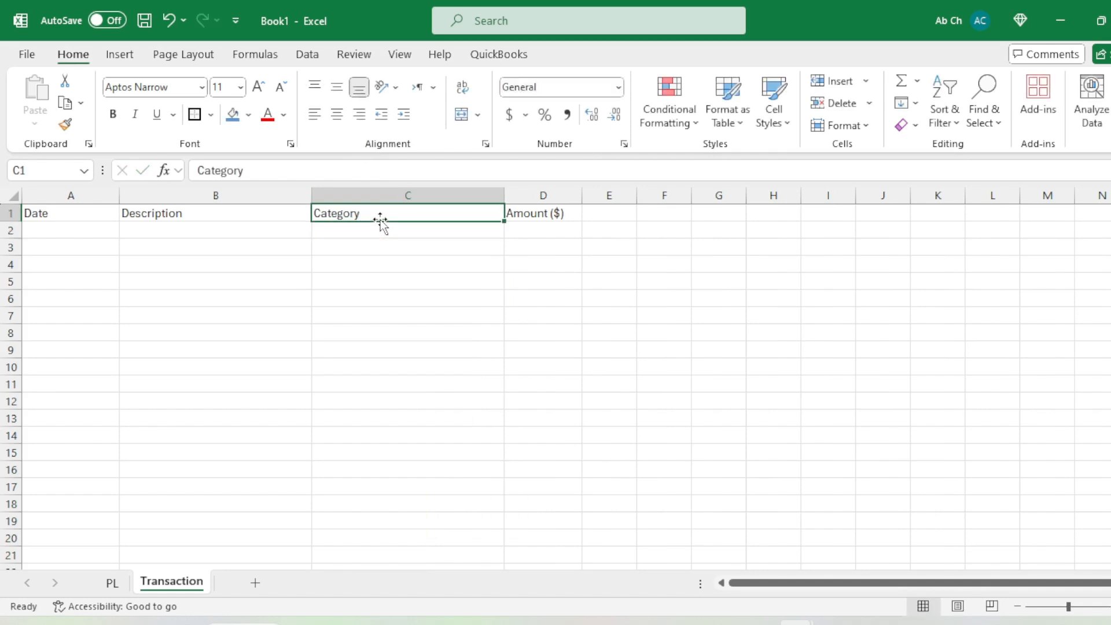
{"action": "left_click_drag", "start_coordinate": [503, 197], "coordinate": [394, 199]}
- Make the header row bold and increase the font size of the whole Transaction sheet to 14
{"action": "left_click", "coordinate": [11, 230]}
{"action": "left_click", "coordinate": [10, 213]}
{"action": "left_click", "coordinate": [113, 114]}
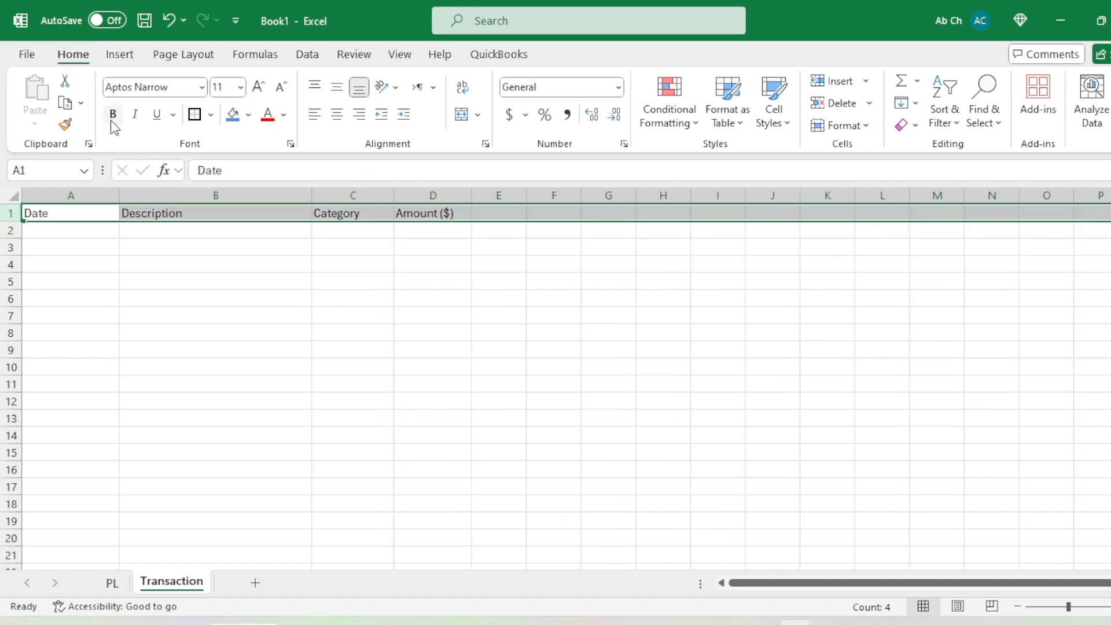
{"action": "left_click", "coordinate": [273, 297]}
{"action": "left_click", "coordinate": [12, 197]}
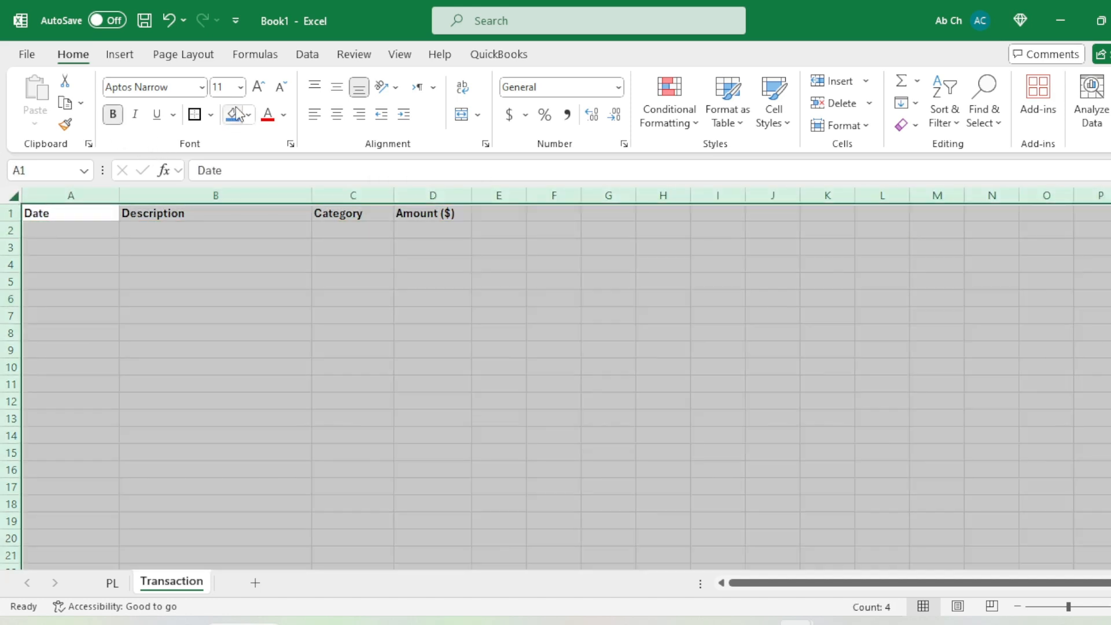
{"action": "left_click", "coordinate": [259, 87]}
{"action": "left_click", "coordinate": [259, 87]}
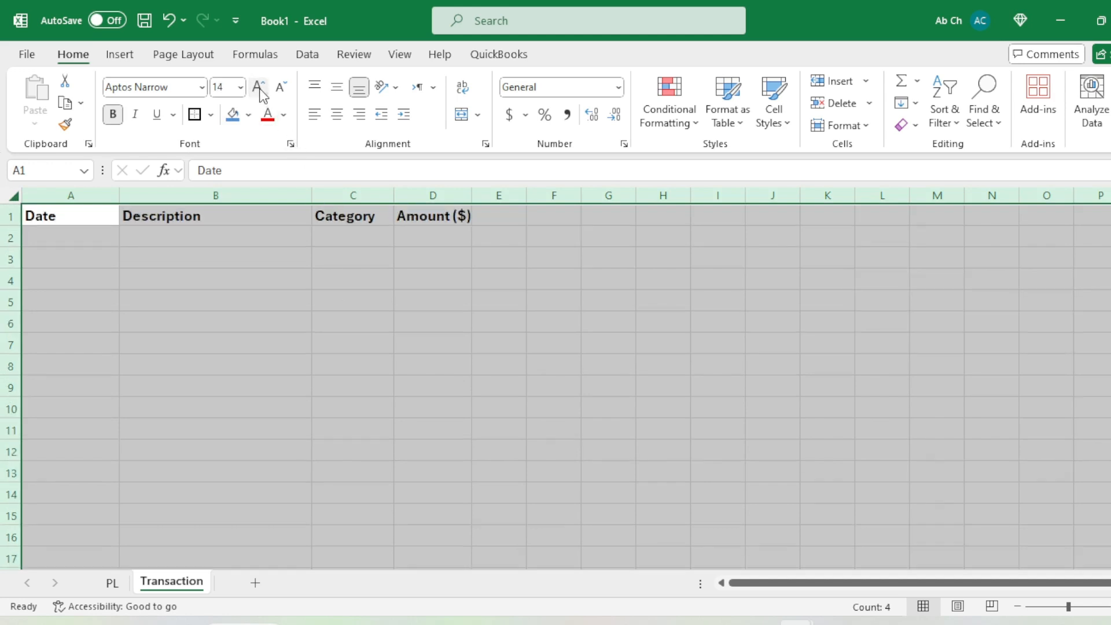
- Widen the Category, Amount ($) and Description columns slightly to give the enlarged headers more room
{"action": "left_click", "coordinate": [374, 350]}
{"action": "left_click_drag", "start_coordinate": [394, 203], "coordinate": [426, 200]}
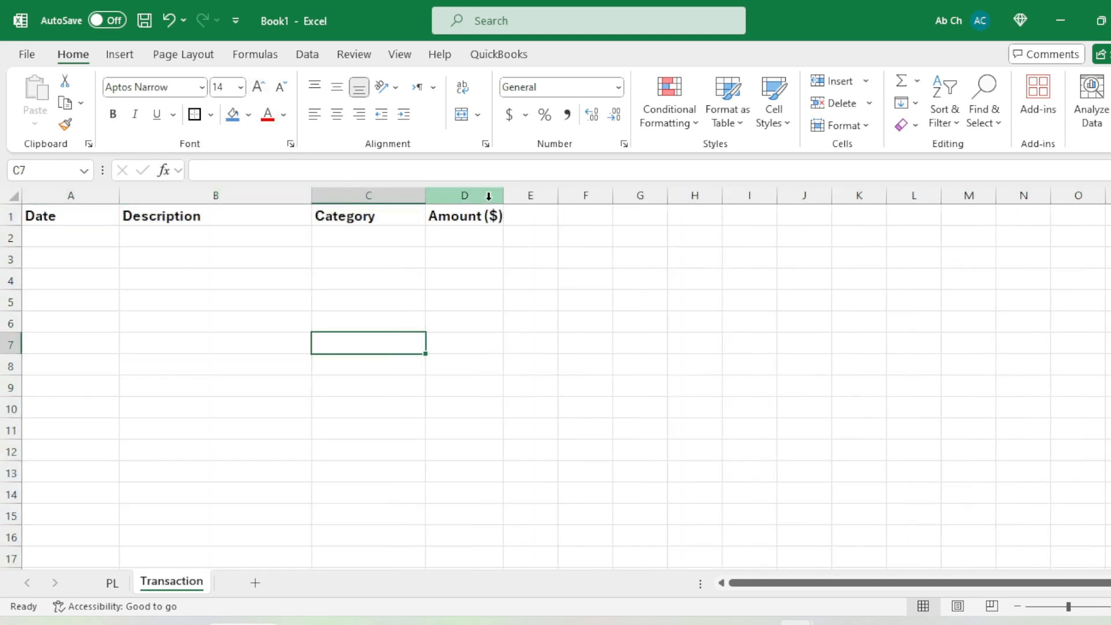
{"action": "left_click_drag", "start_coordinate": [504, 197], "coordinate": [518, 197]}
{"action": "left_click", "coordinate": [492, 323]}
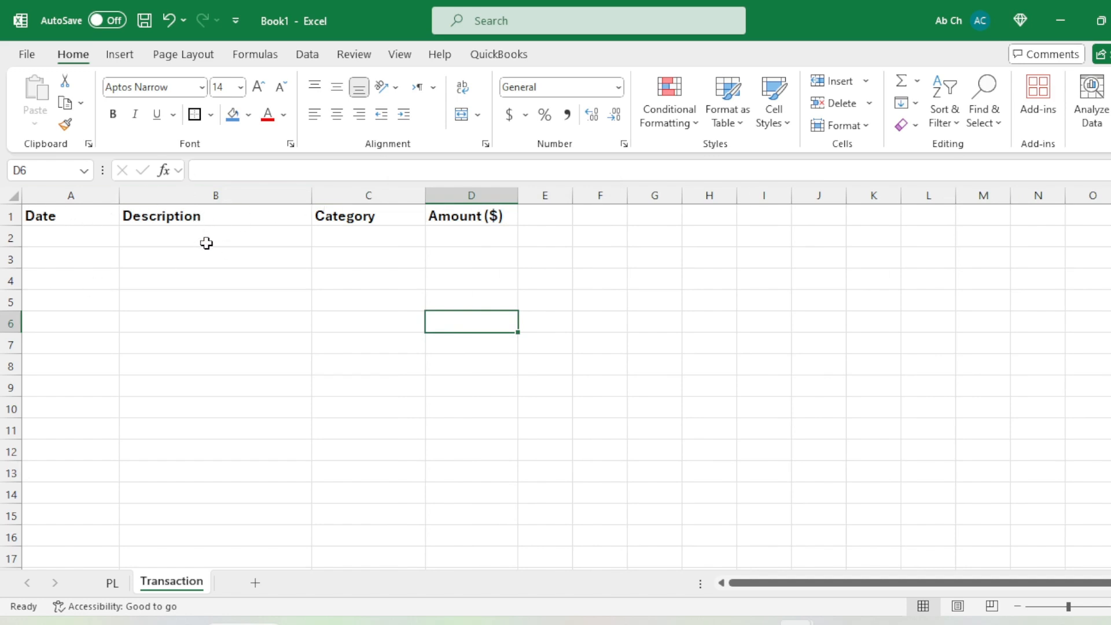
{"action": "left_click_drag", "start_coordinate": [311, 192], "coordinate": [339, 194]}
{"action": "left_click", "coordinate": [254, 278]}
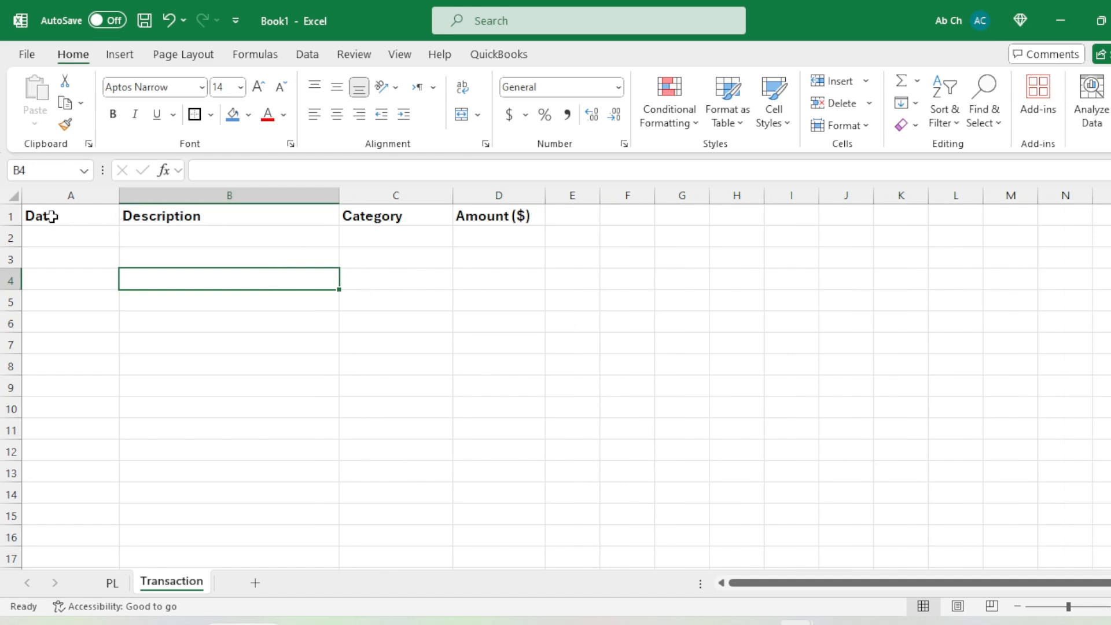
- Convert the header range A1:D1 into a table with headers and select its first data cell, A2
{"action": "left_click_drag", "start_coordinate": [53, 216], "coordinate": [487, 216]}
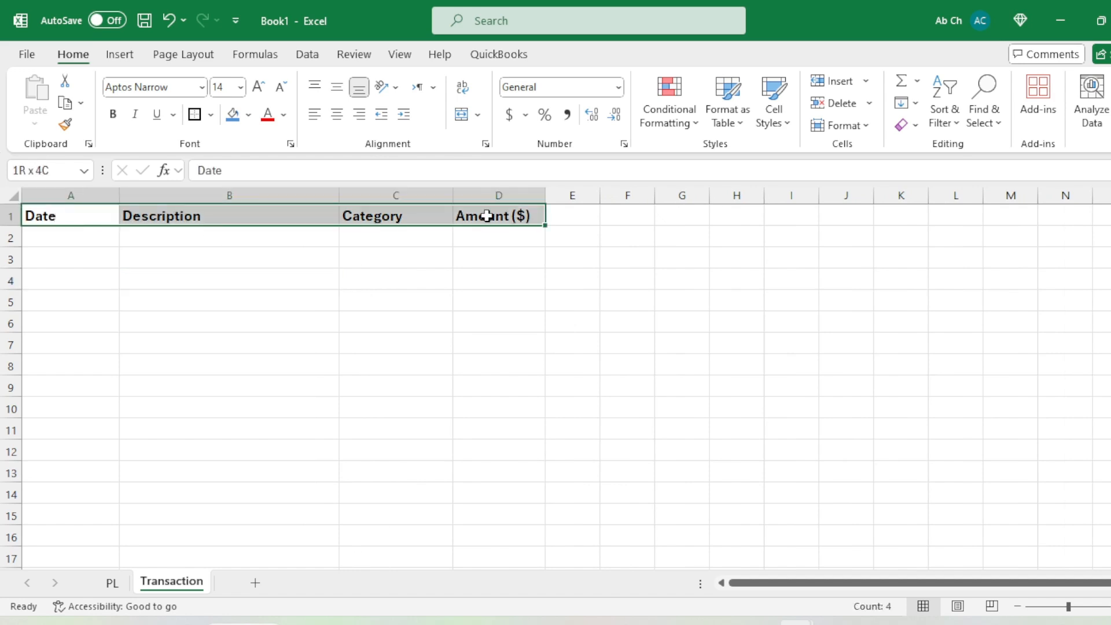
{"action": "left_click", "coordinate": [120, 56]}
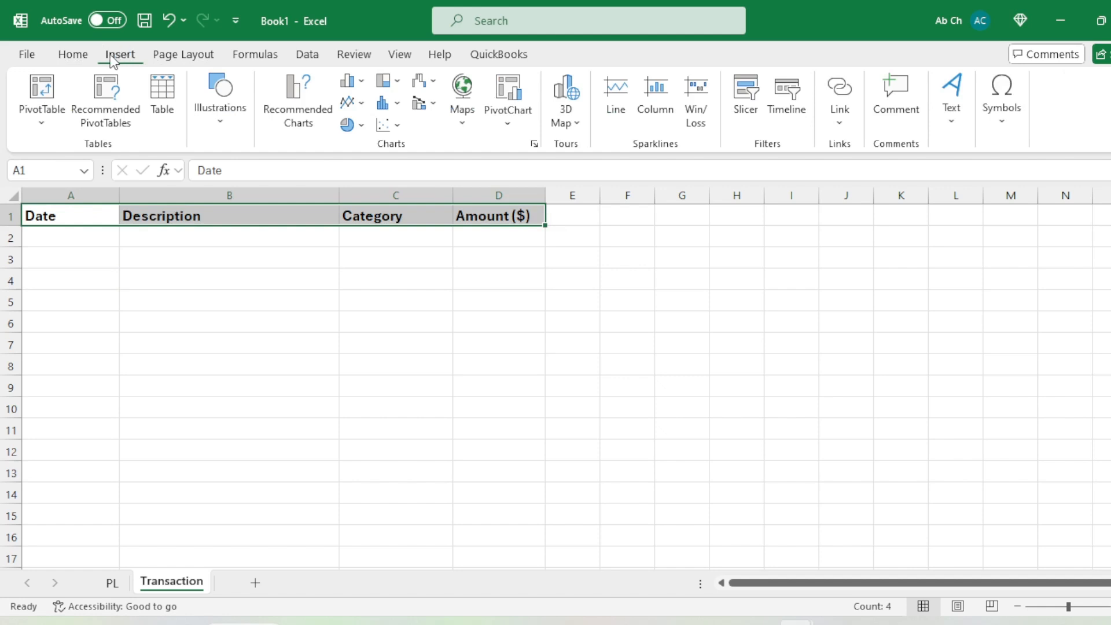
{"action": "left_click", "coordinate": [161, 108]}
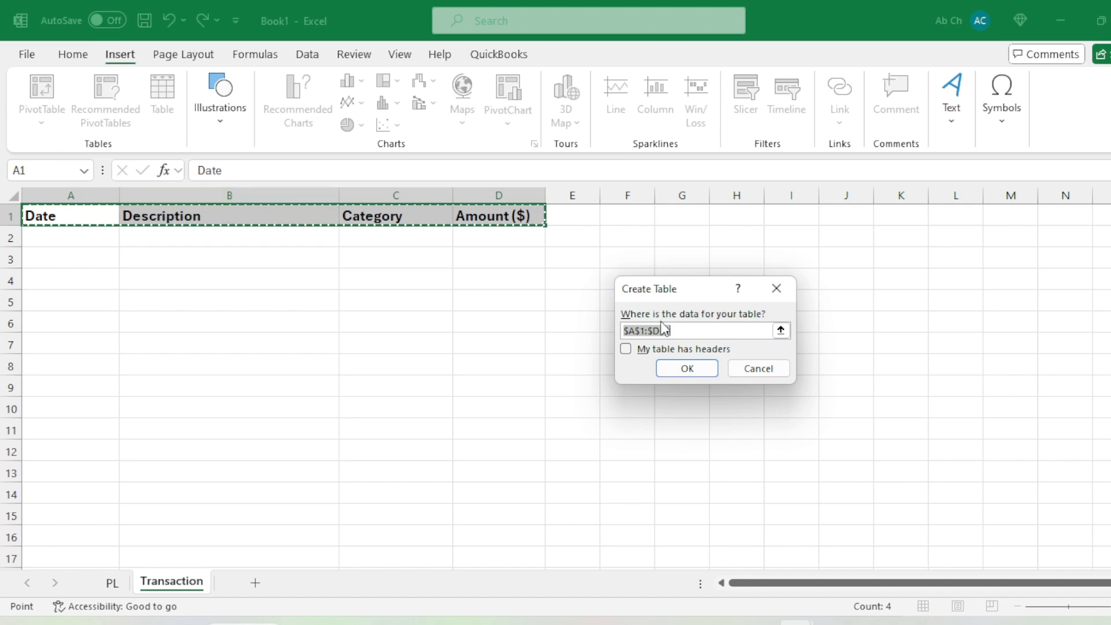
{"action": "left_click", "coordinate": [626, 350]}
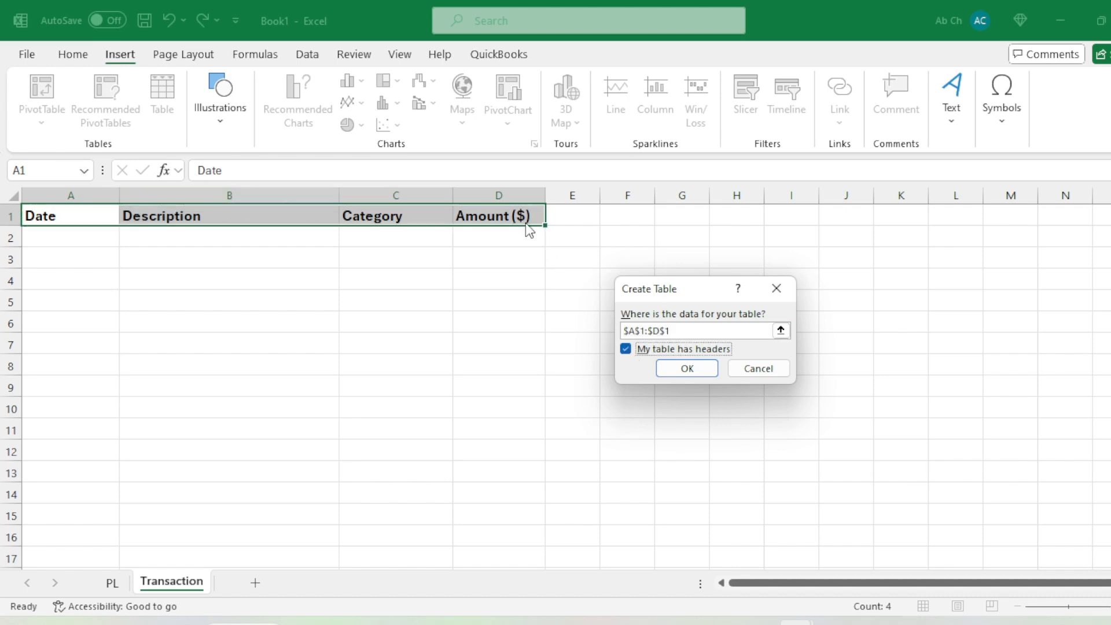
{"action": "left_click", "coordinate": [688, 368]}
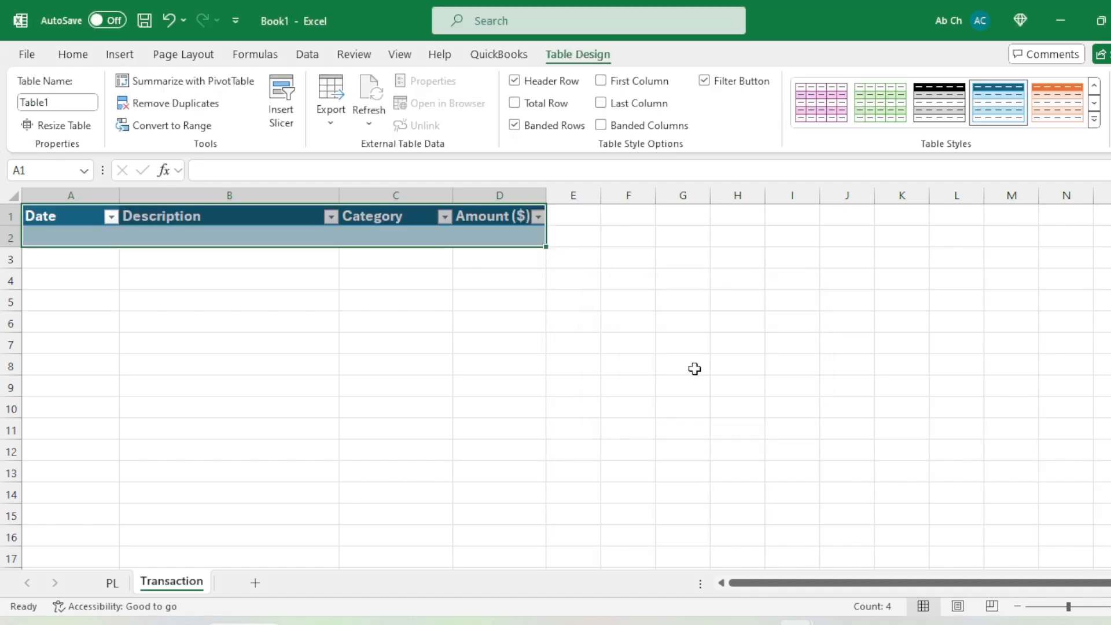
{"action": "left_click", "coordinate": [480, 325]}
{"action": "left_click", "coordinate": [77, 242]}
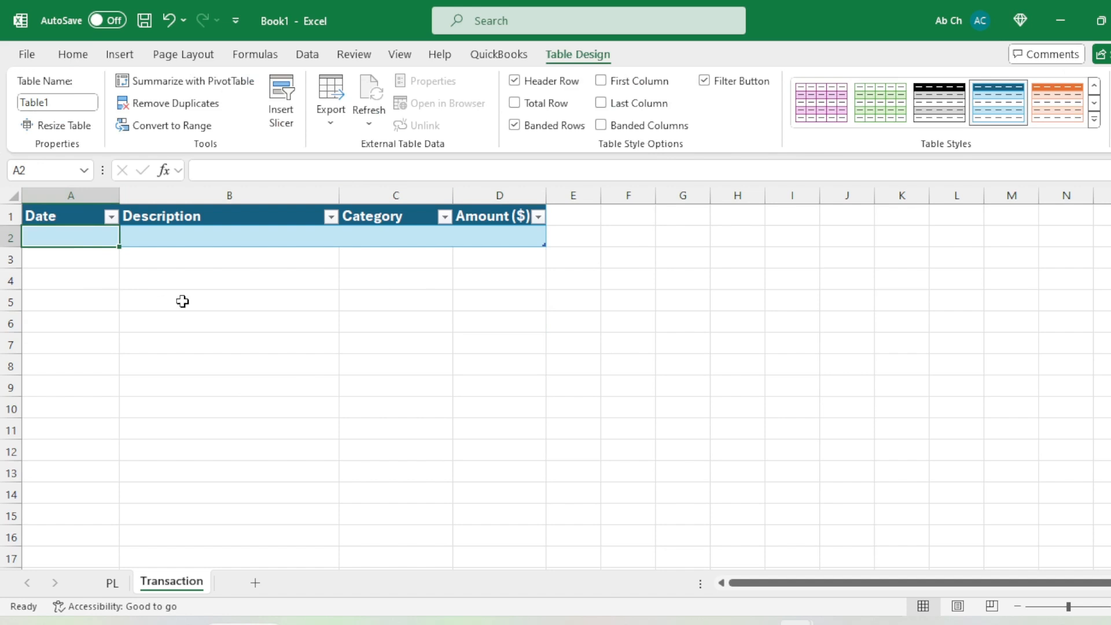
- Add a new worksheet after the Transaction sheet and name it Categories
{"action": "left_click", "coordinate": [428, 241]}
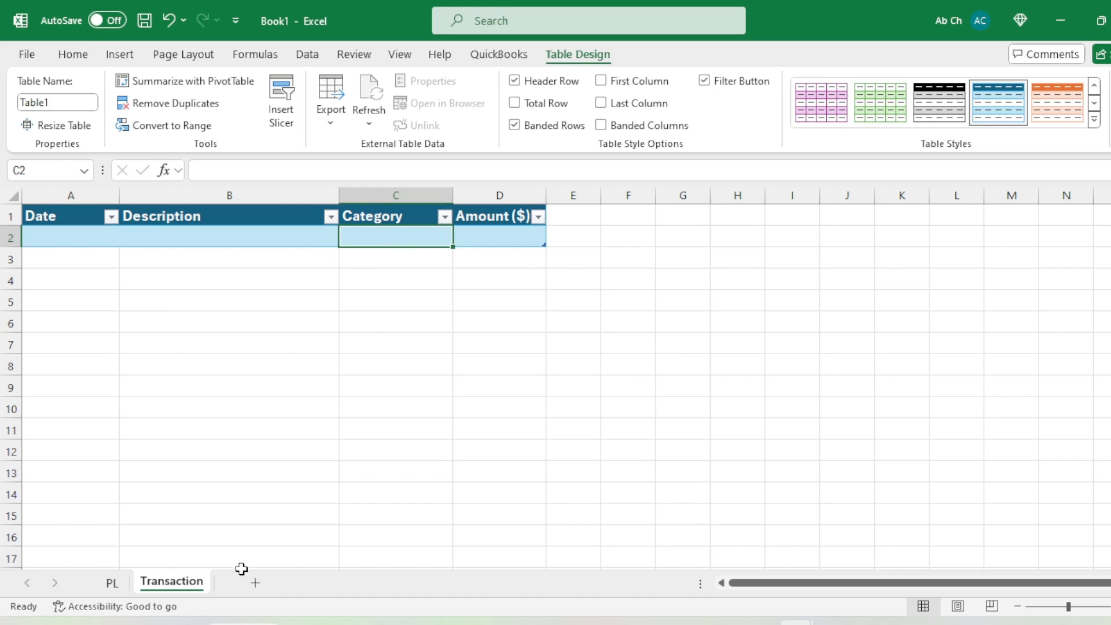
{"action": "left_click", "coordinate": [255, 583]}
{"action": "double_click", "coordinate": [242, 581]}
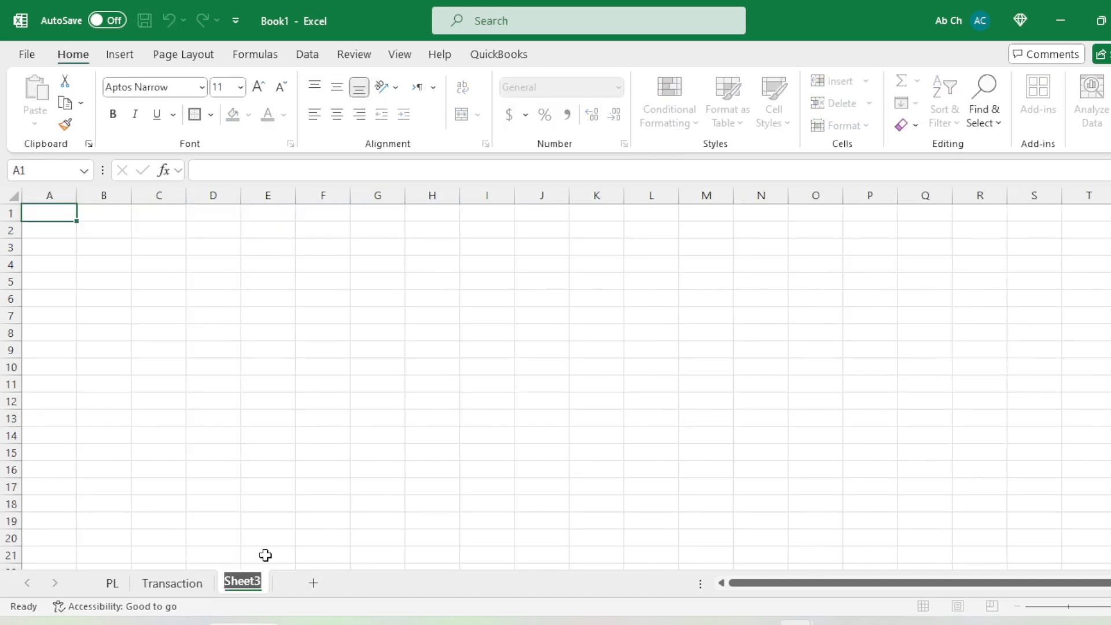
{"action": "key", "text": "BackSpace"}
{"action": "type", "text": "Categ"}
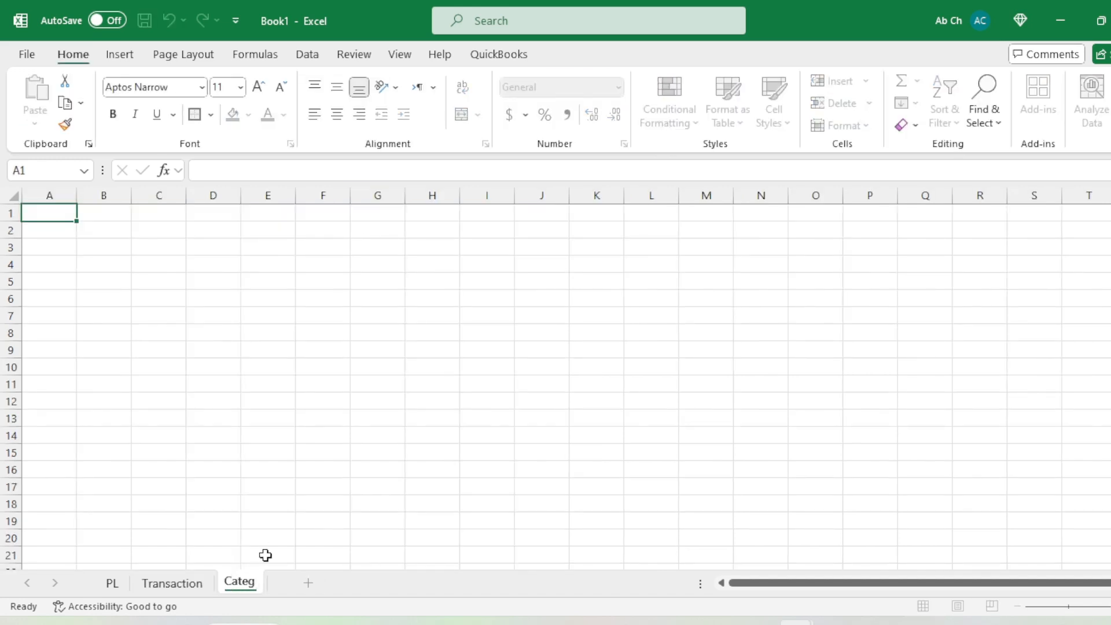
{"action": "type", "text": "ories"}
{"action": "key", "text": "Return"}
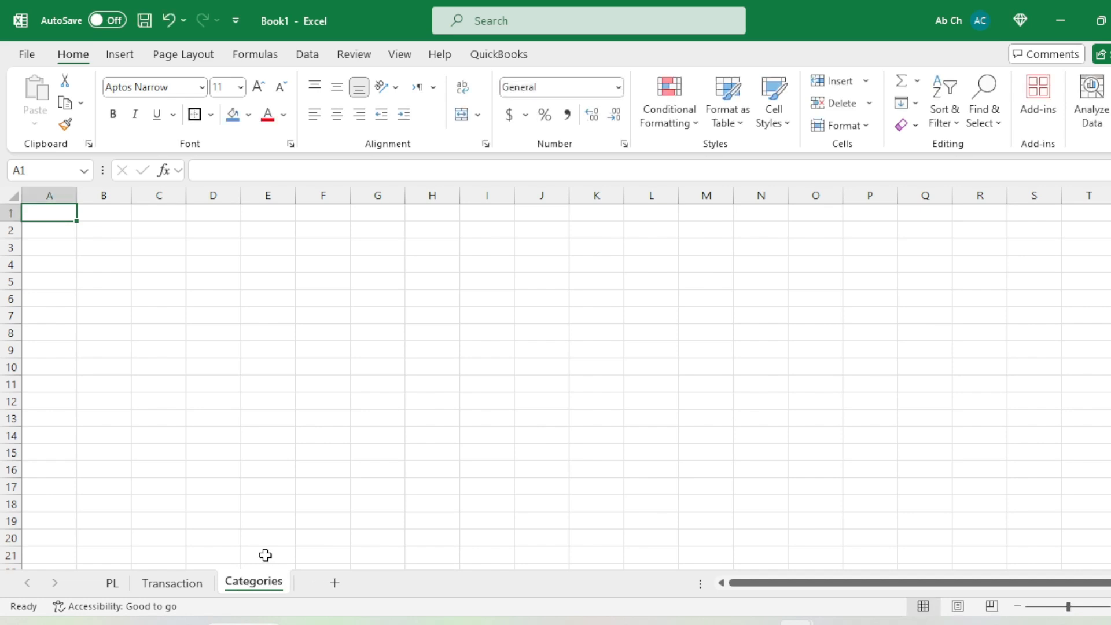
- Copy the operating expense names from B11:B21 of the PL sheet into Categories starting at A1, and fit column A's width to them
{"action": "left_click", "coordinate": [112, 582]}
{"action": "scroll", "coordinate": [174, 376], "scroll_direction": "down", "scroll_amount": 3}
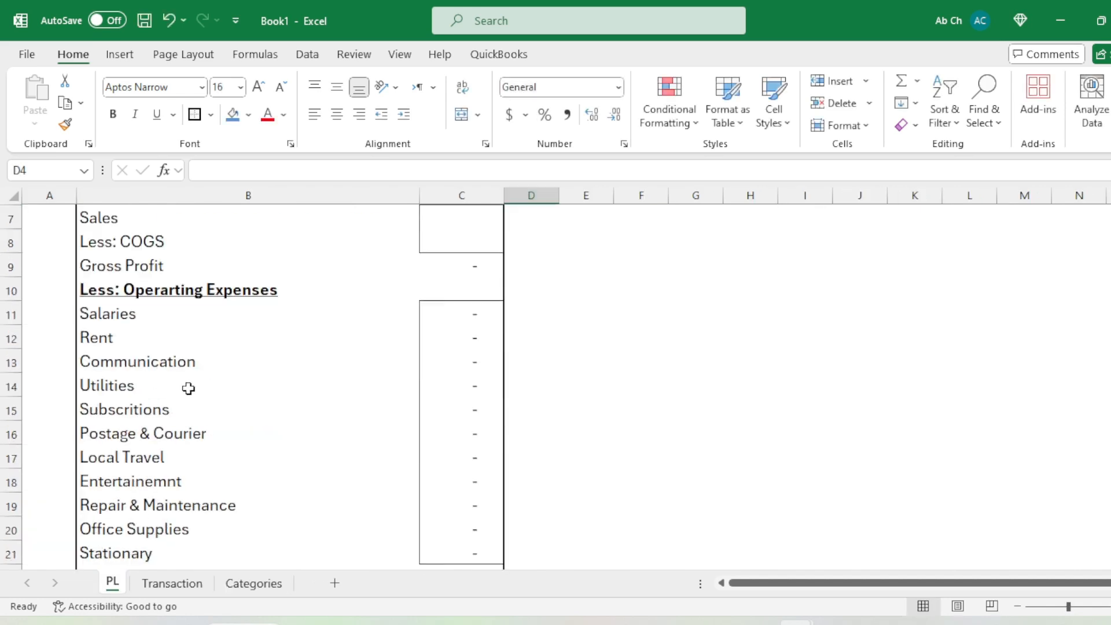
{"action": "left_click_drag", "start_coordinate": [149, 245], "coordinate": [146, 479]}
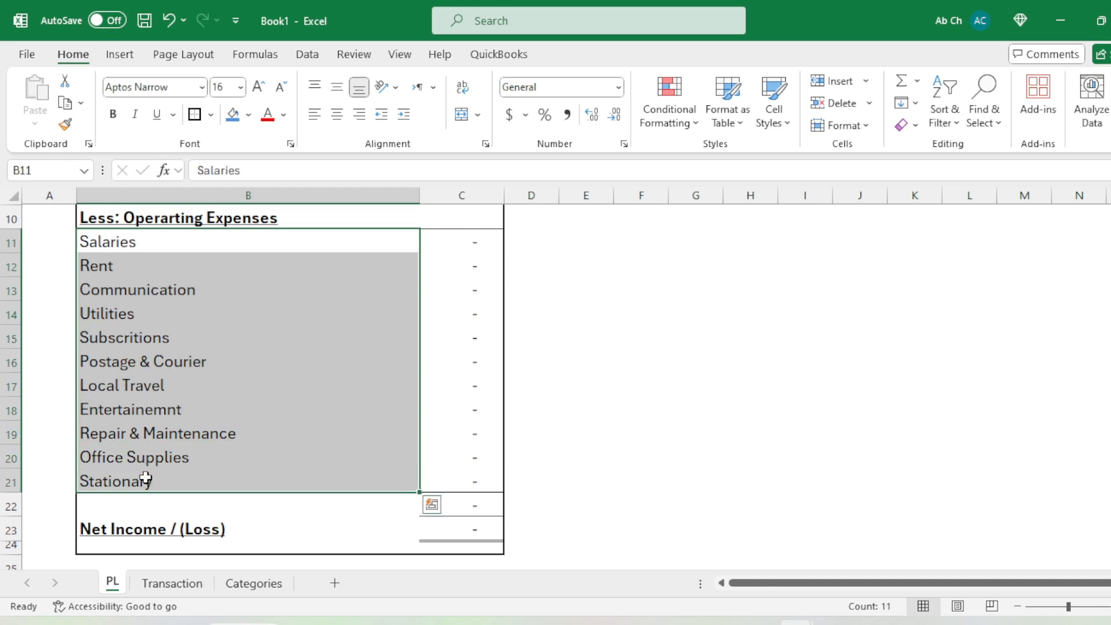
{"action": "key", "text": "ctrl+c"}
{"action": "left_click", "coordinate": [254, 581]}
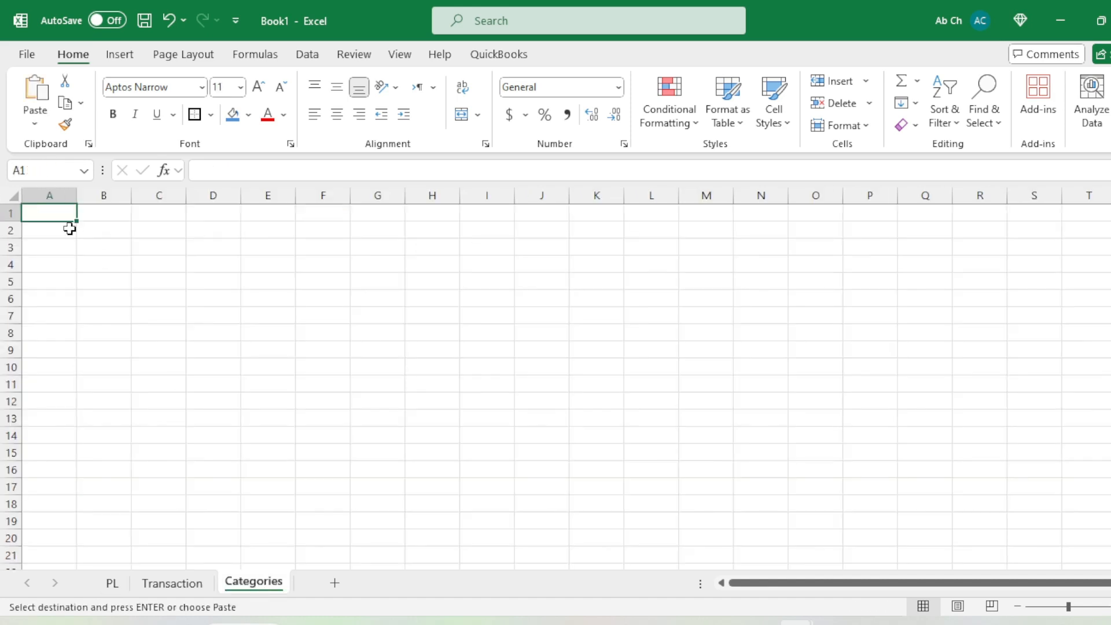
{"action": "key", "text": "ctrl+v"}
{"action": "double_click", "coordinate": [76, 195]}
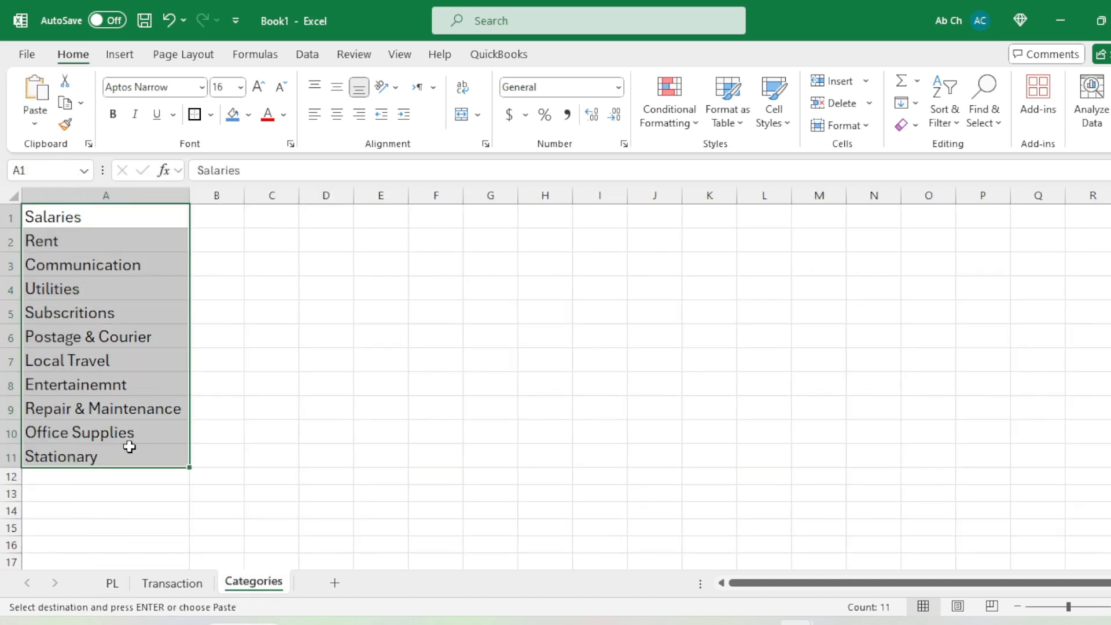
- Copy the Sales label from cell B7 of the PL sheet into cell A12 of the Categories sheet
{"action": "left_click", "coordinate": [128, 584]}
{"action": "scroll", "coordinate": [142, 492], "scroll_direction": "up", "scroll_amount": 5}
{"action": "key", "text": "Escape"}
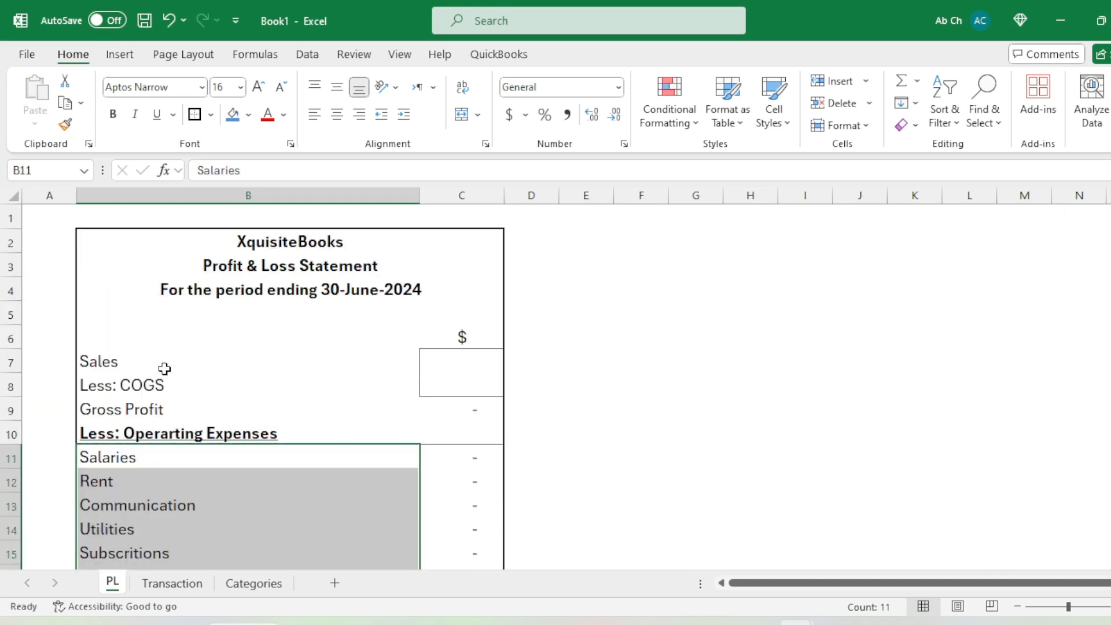
{"action": "left_click", "coordinate": [151, 362]}
{"action": "key", "text": "ctrl+c"}
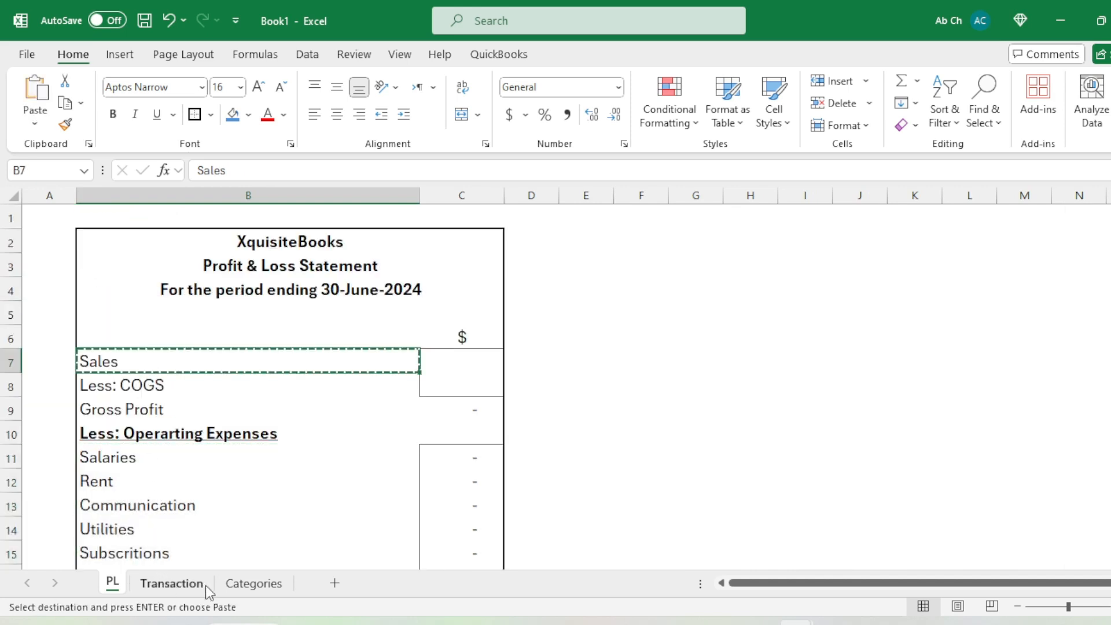
{"action": "left_click", "coordinate": [253, 583]}
{"action": "left_click", "coordinate": [64, 483]}
{"action": "key", "text": "ctrl+v"}
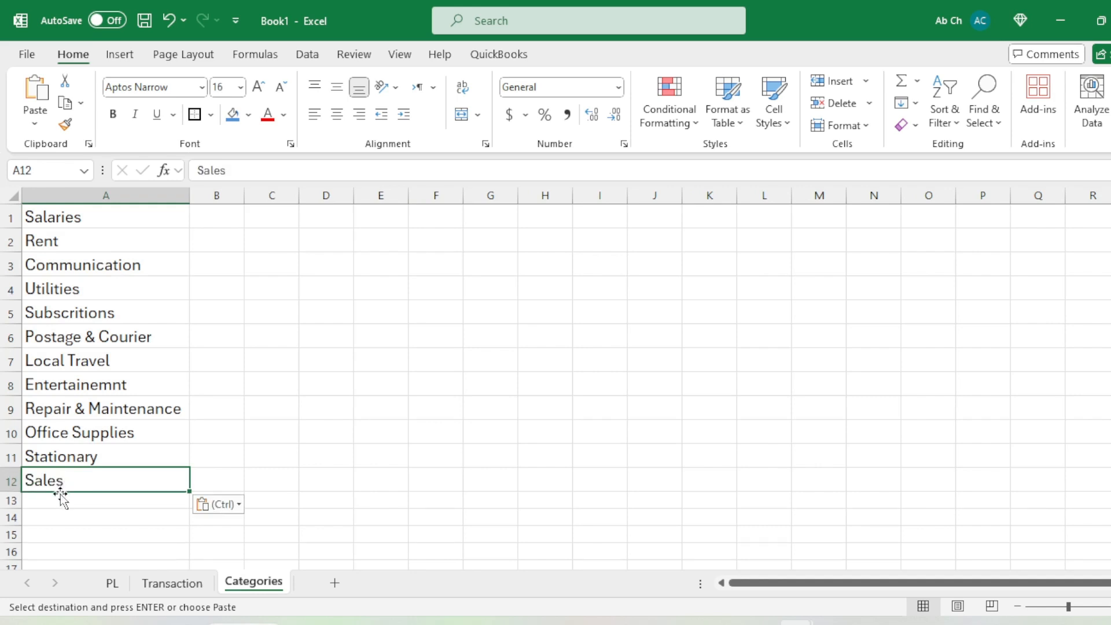
- Enter Inventory as a further category in cell A13 of the Categories sheet
{"action": "left_click", "coordinate": [91, 502]}
{"action": "type", "text": "Inven"}
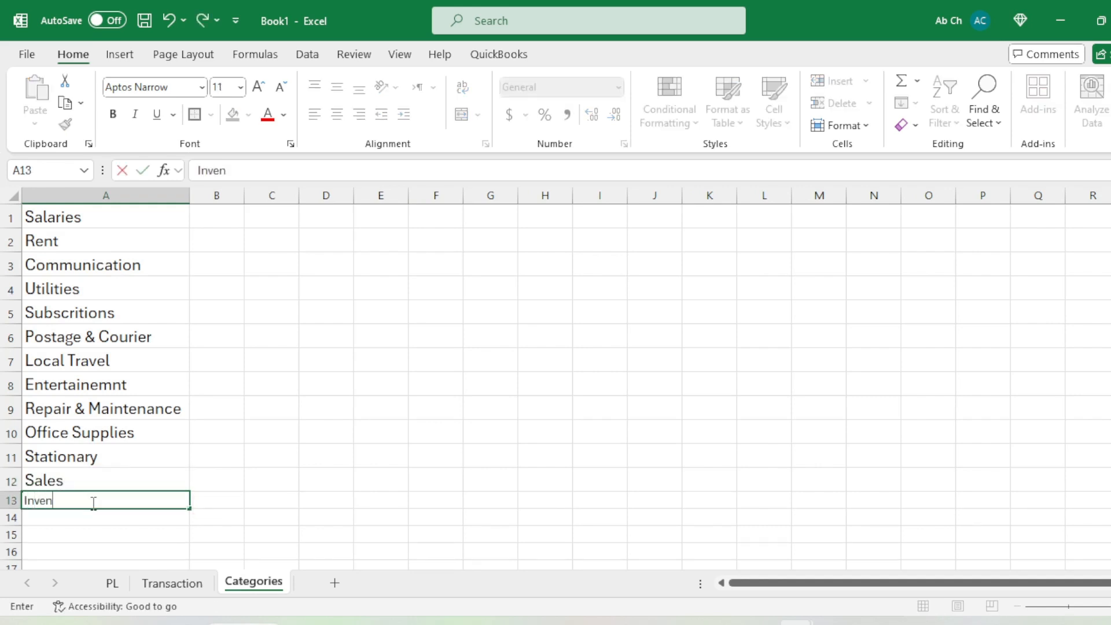
{"action": "type", "text": "tory"}
{"action": "key", "text": "Return"}
{"action": "left_click", "coordinate": [89, 503]}
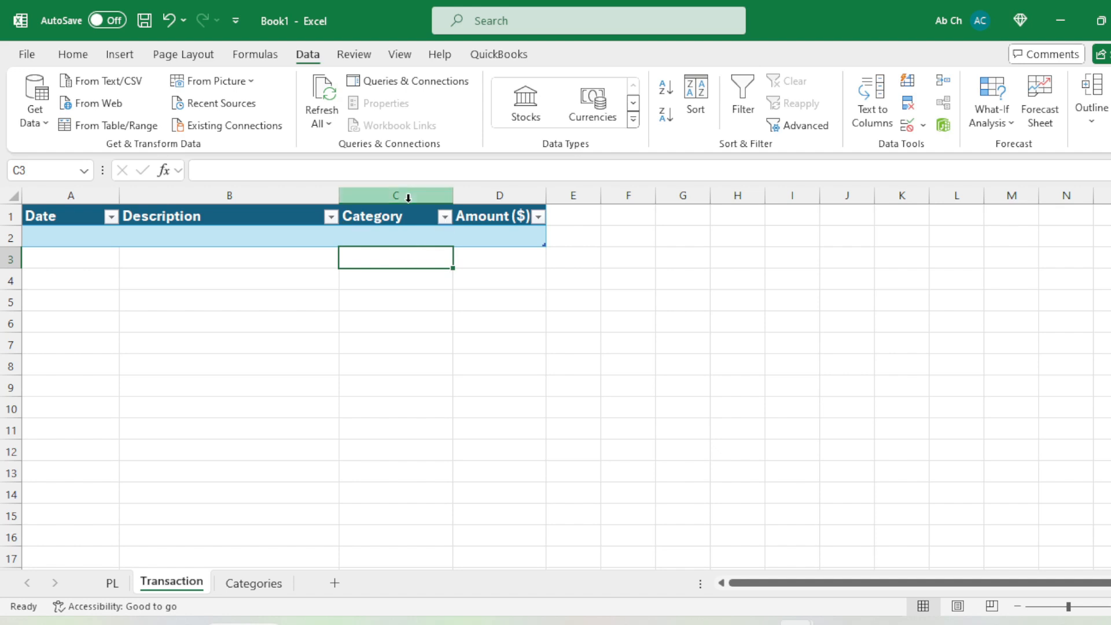
- Review the Category column of the Transaction sheet alongside the list of names on the Categories sheet
{"action": "left_click", "coordinate": [379, 238]}
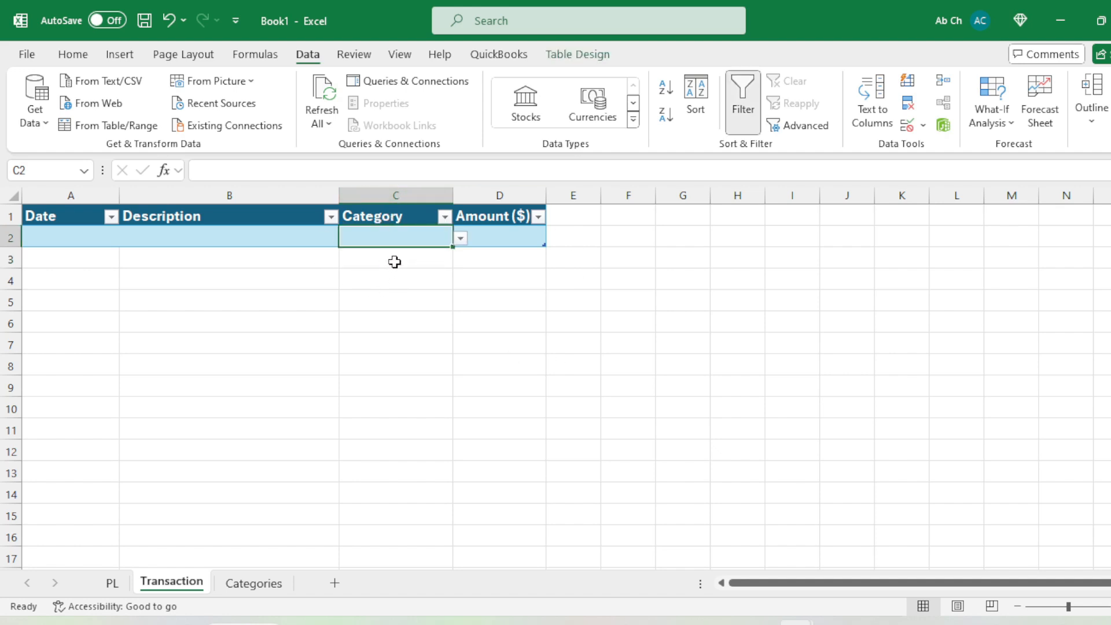
{"action": "left_click", "coordinate": [395, 262]}
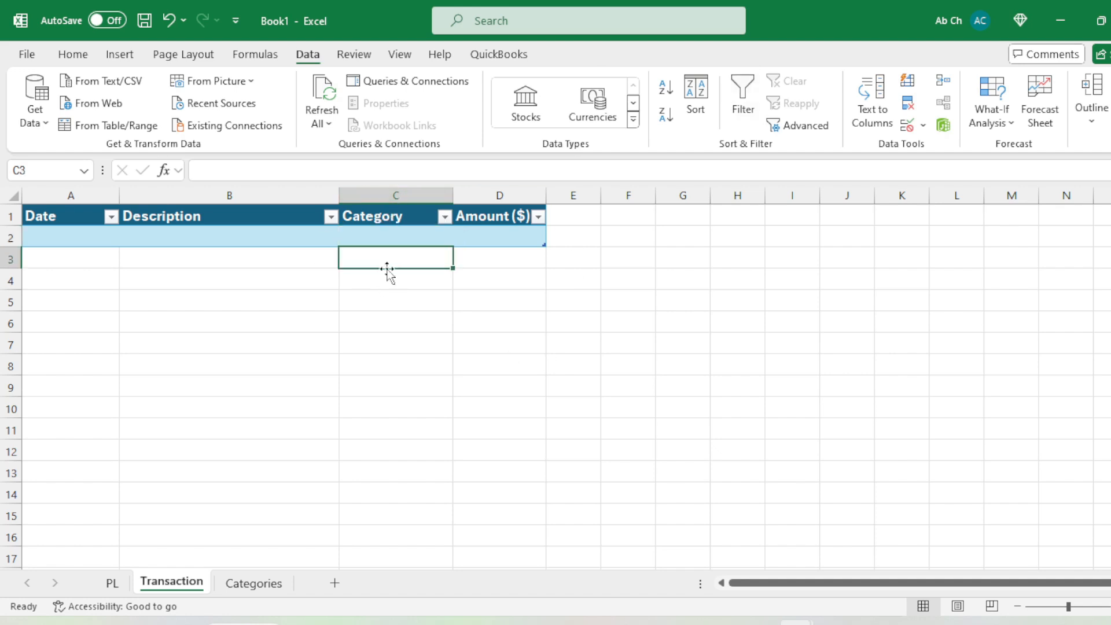
{"action": "left_click", "coordinate": [396, 204]}
{"action": "left_click", "coordinate": [399, 276]}
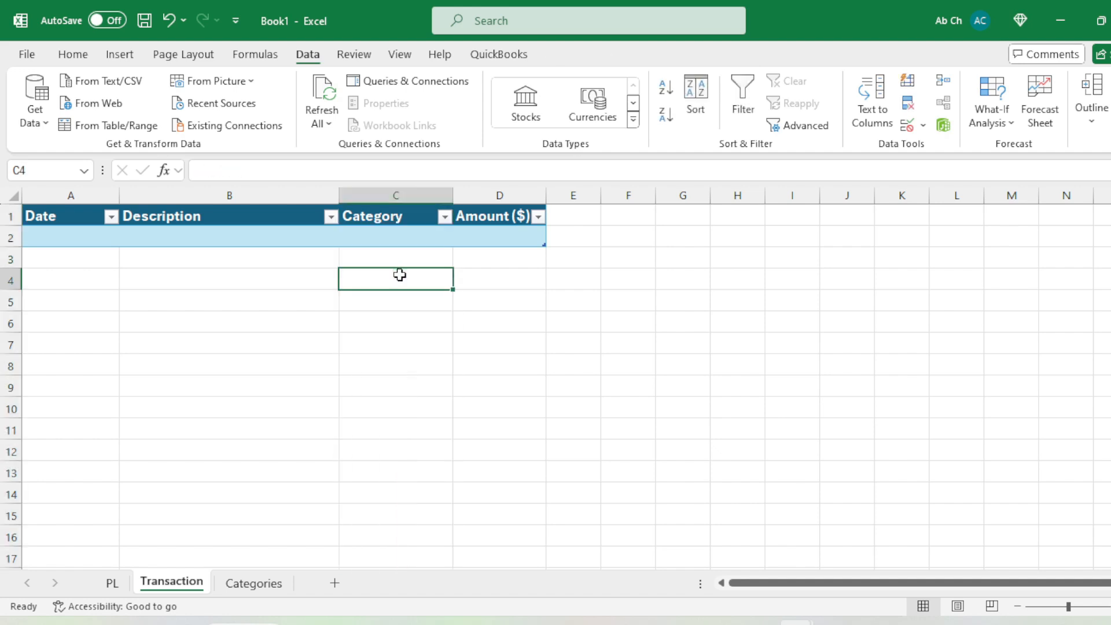
{"action": "left_click", "coordinate": [237, 585]}
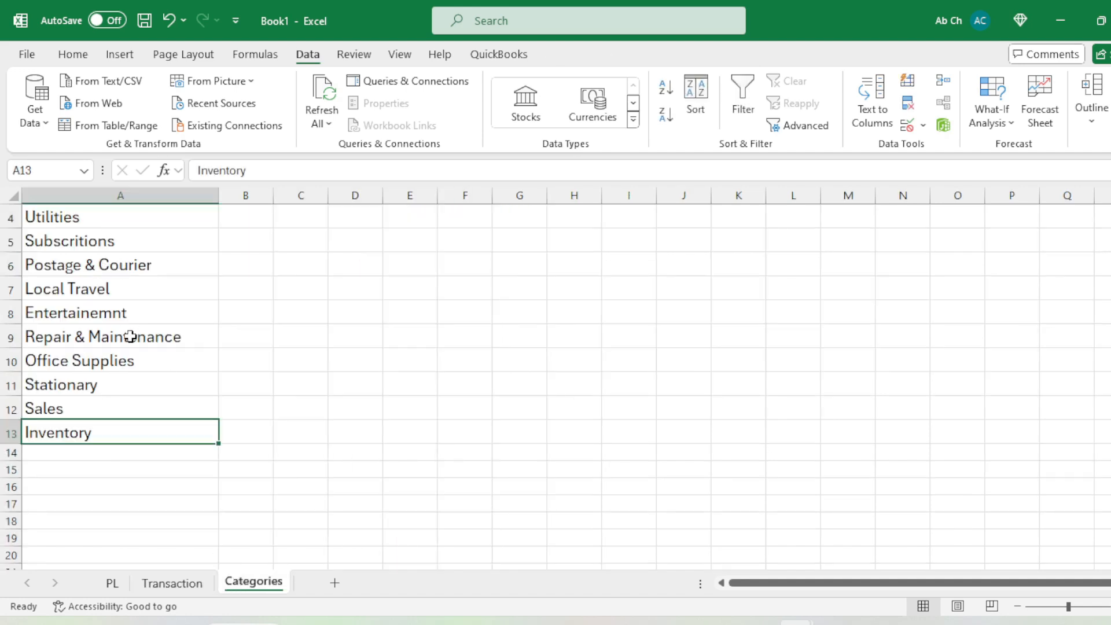
{"action": "left_click", "coordinate": [172, 583]}
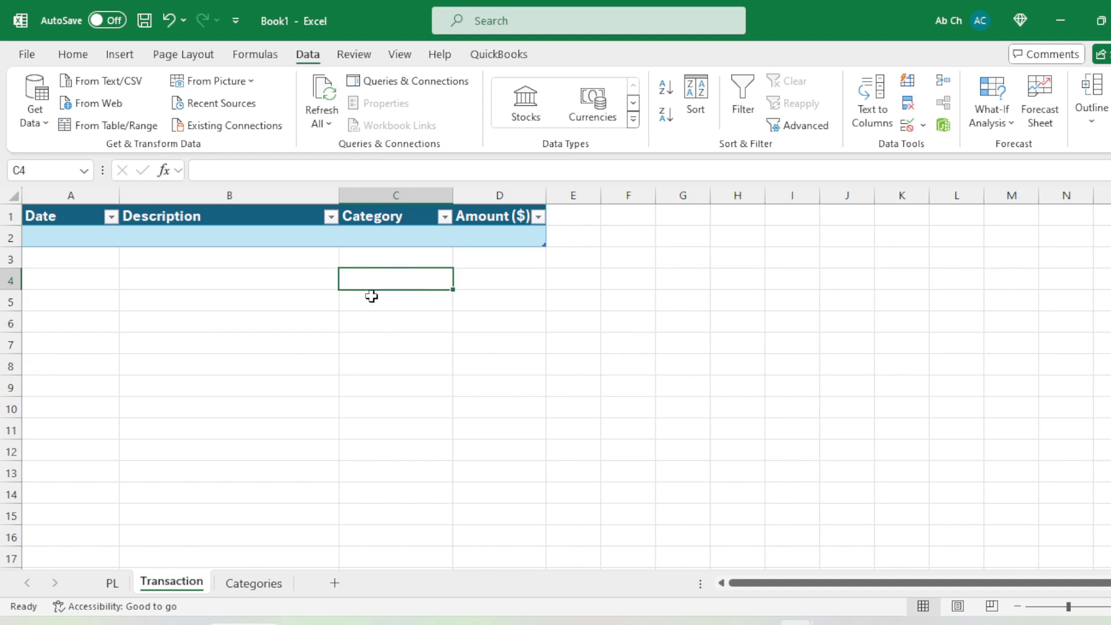
{"action": "left_click", "coordinate": [253, 583]}
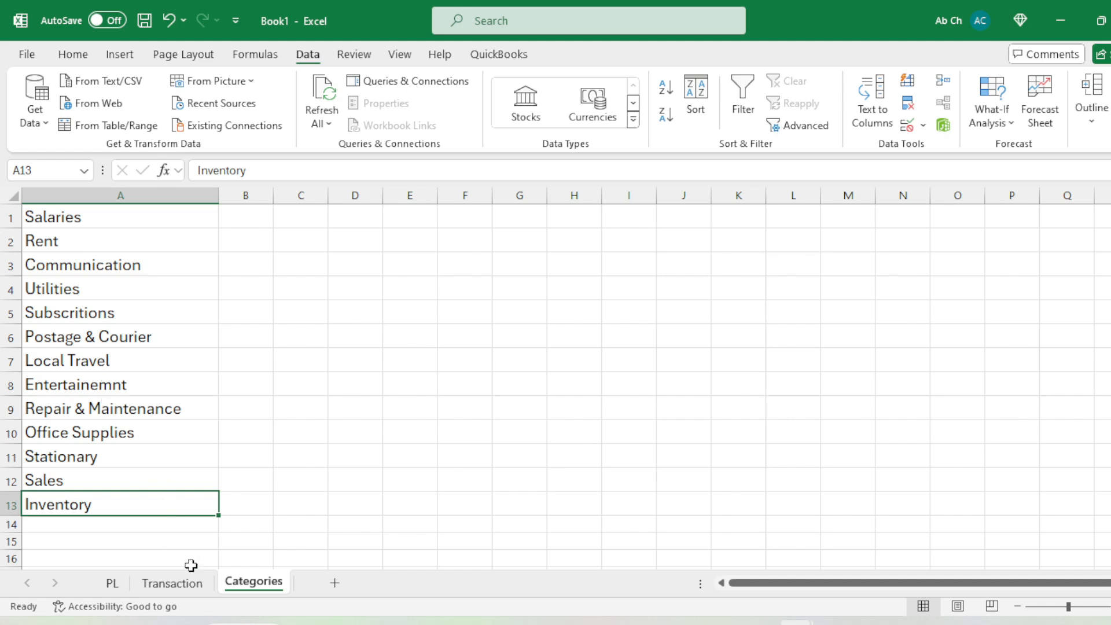
{"action": "left_click", "coordinate": [185, 582]}
{"action": "left_click", "coordinate": [462, 278]}
{"action": "left_click", "coordinate": [413, 281]}
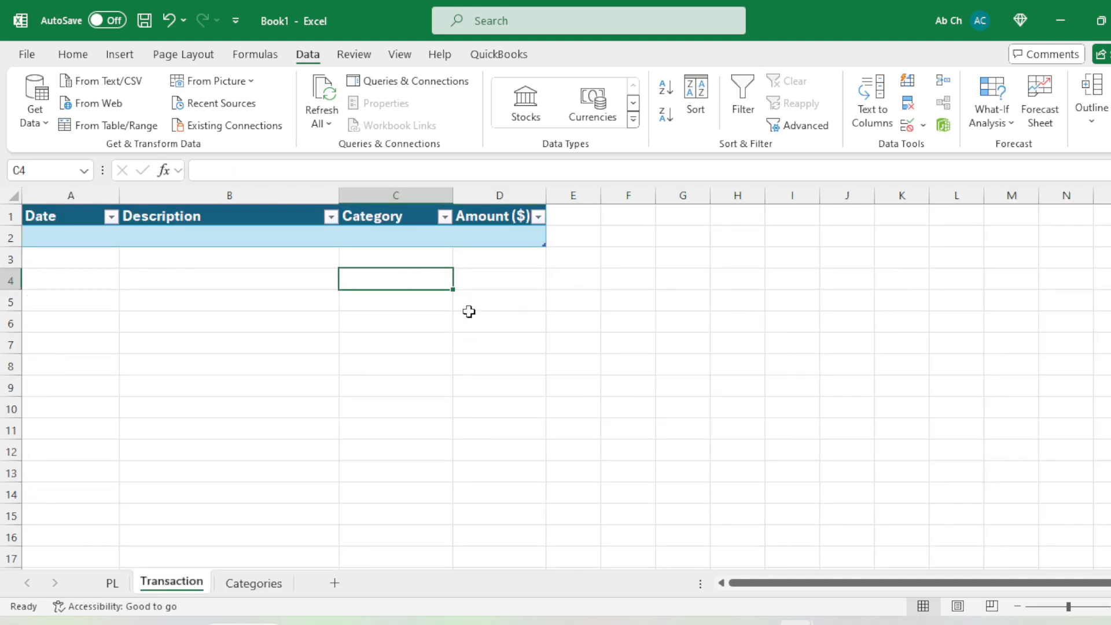
- Apply list data validation to cell C3 of the Transaction sheet with the source =Categories!$A$1:$A$17
{"action": "left_click", "coordinate": [387, 258]}
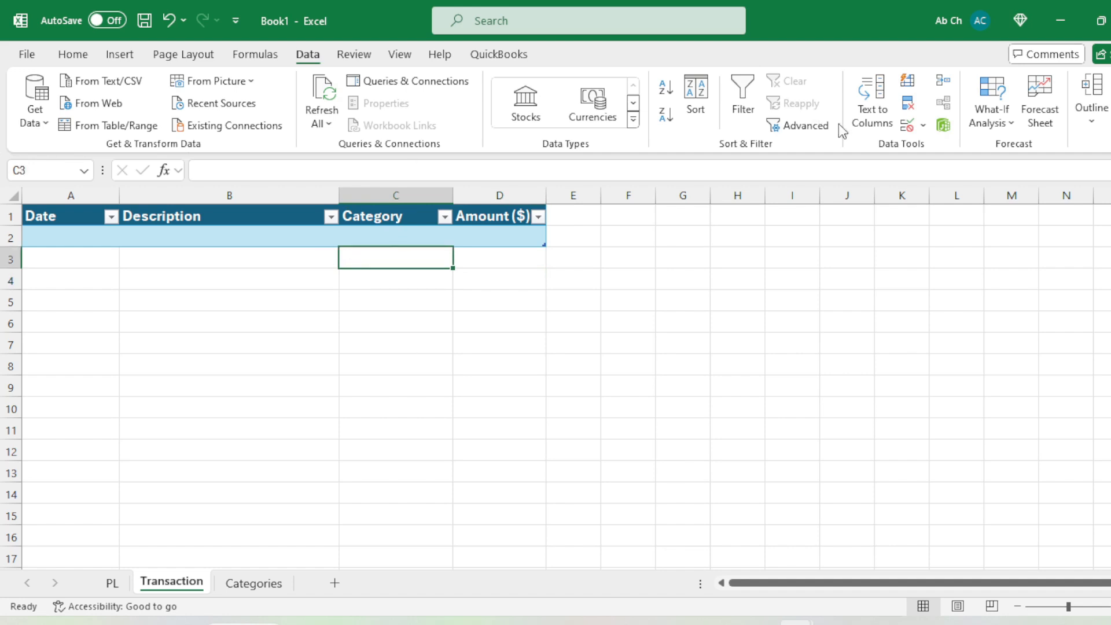
{"action": "left_click", "coordinate": [921, 125]}
{"action": "left_click", "coordinate": [926, 149]}
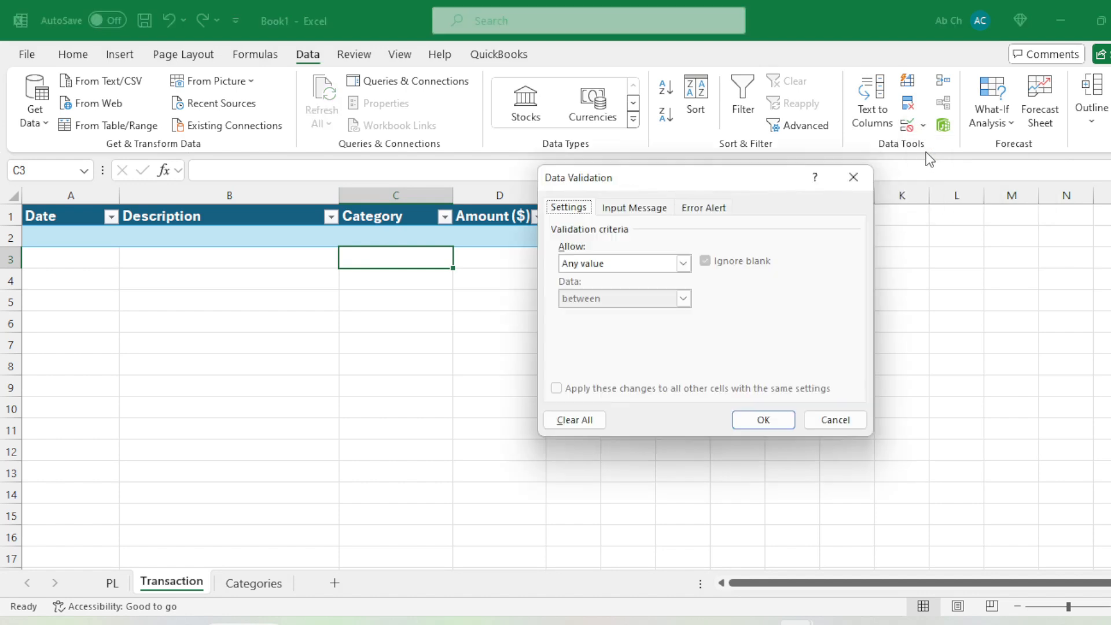
{"action": "left_click", "coordinate": [592, 266]}
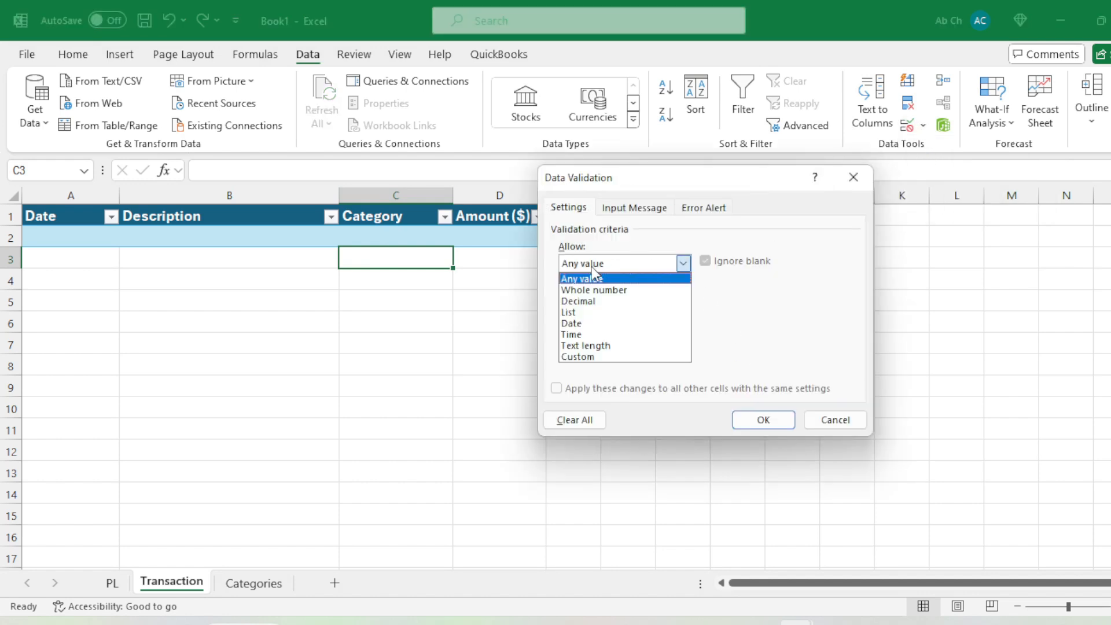
{"action": "left_click", "coordinate": [598, 312]}
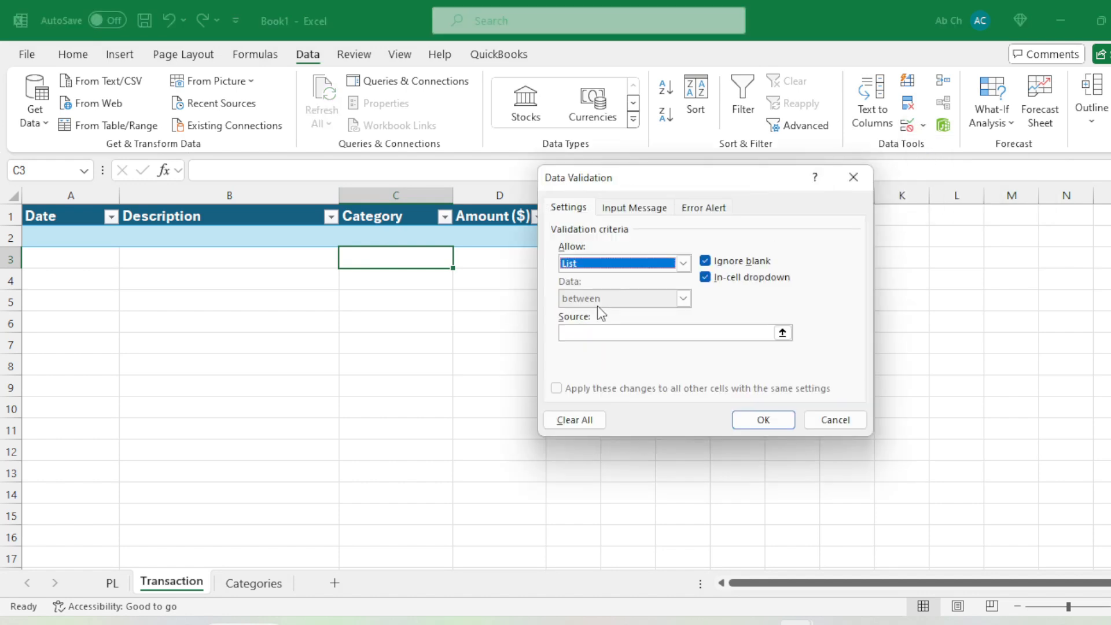
{"action": "left_click", "coordinate": [782, 332]}
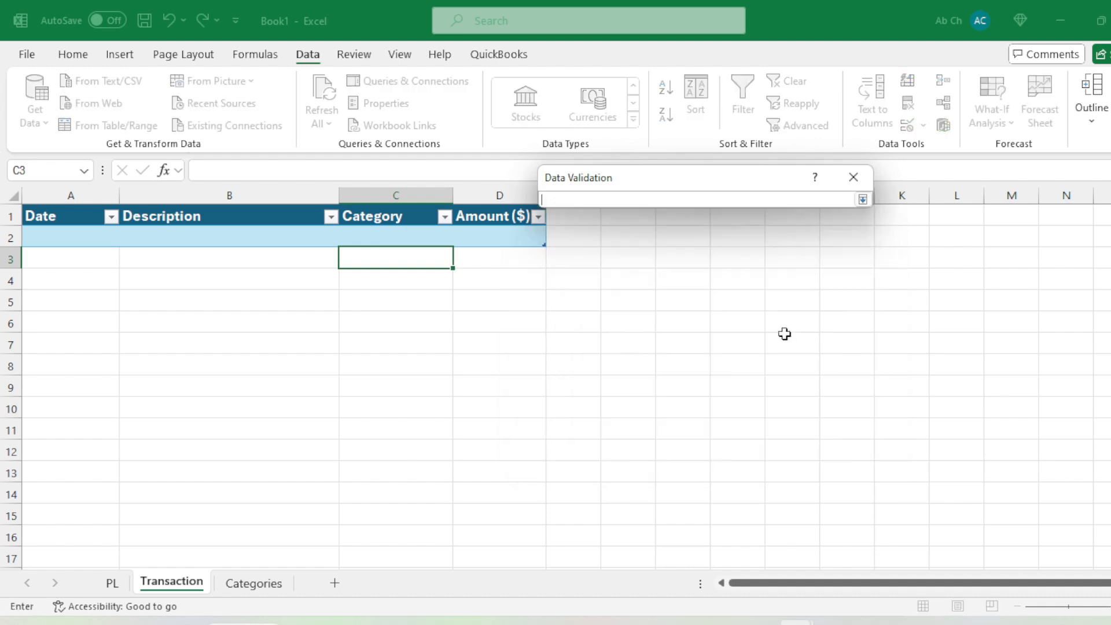
{"action": "left_click", "coordinate": [266, 583]}
{"action": "left_click_drag", "start_coordinate": [167, 215], "coordinate": [148, 530]}
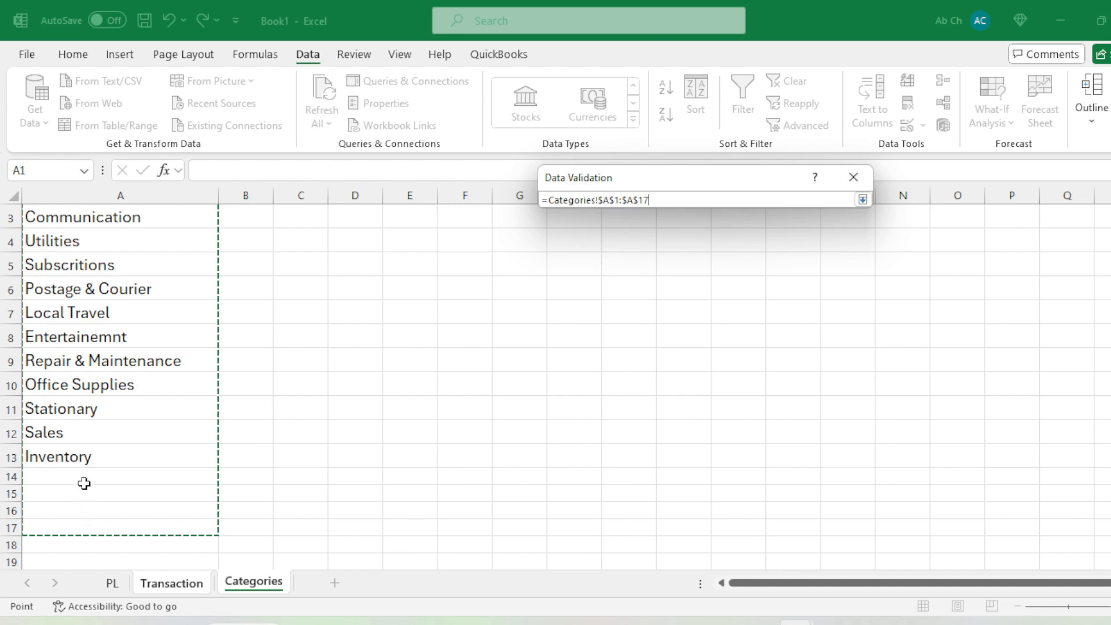
{"action": "key", "text": "Return"}
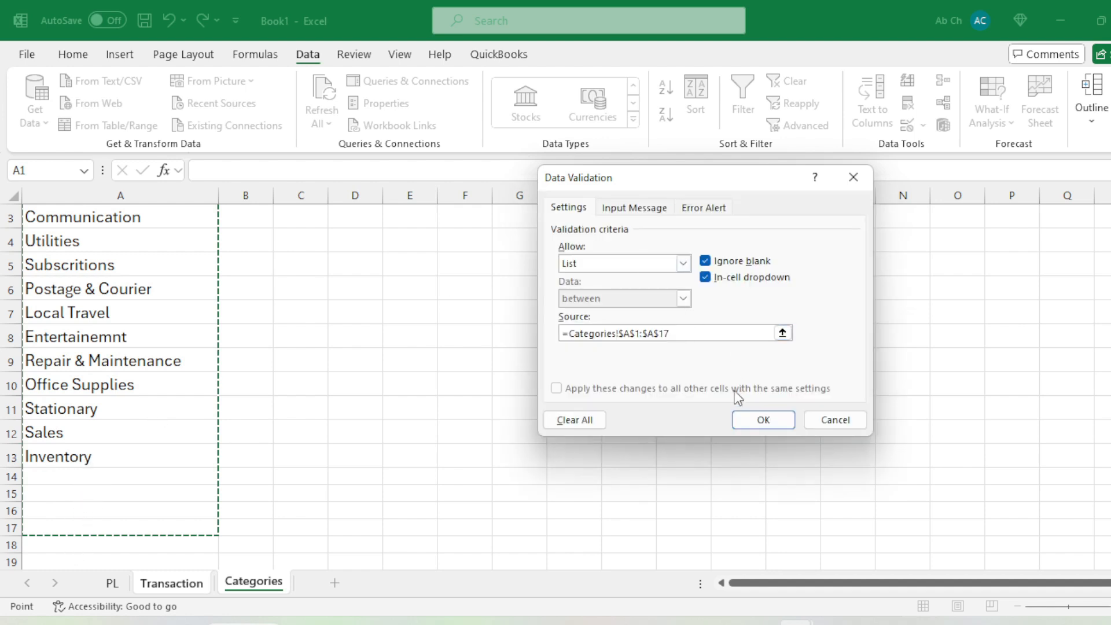
{"action": "left_click", "coordinate": [761, 418]}
- Examine the dropdown entries offered in cell C3 and compare them with the Categories sheet
{"action": "left_click", "coordinate": [538, 385]}
{"action": "left_click", "coordinate": [425, 259]}
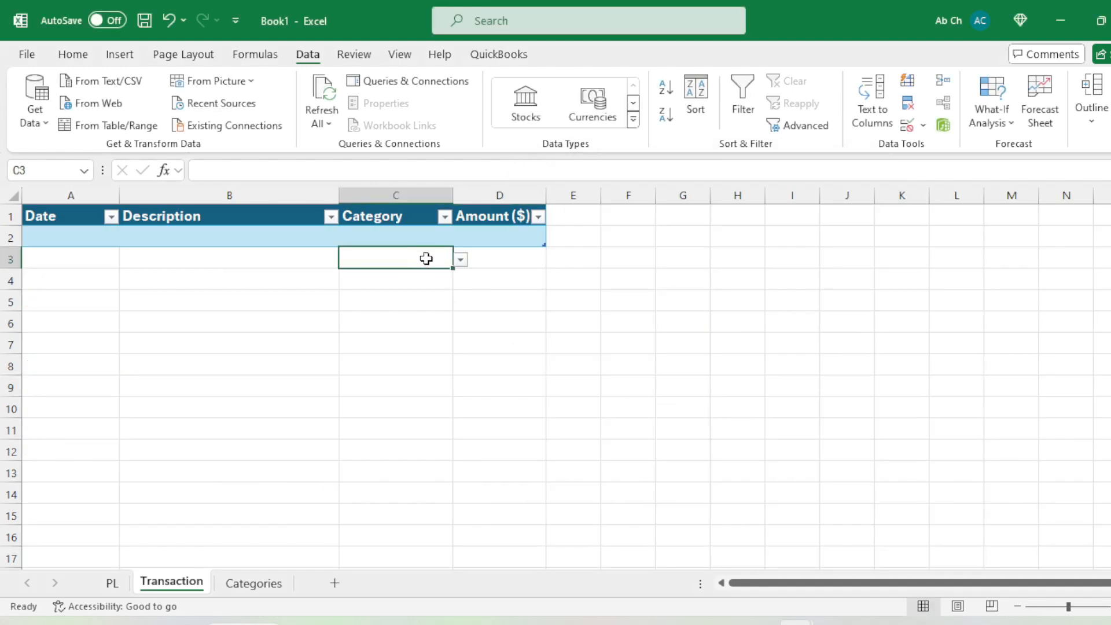
{"action": "left_click", "coordinate": [460, 262]}
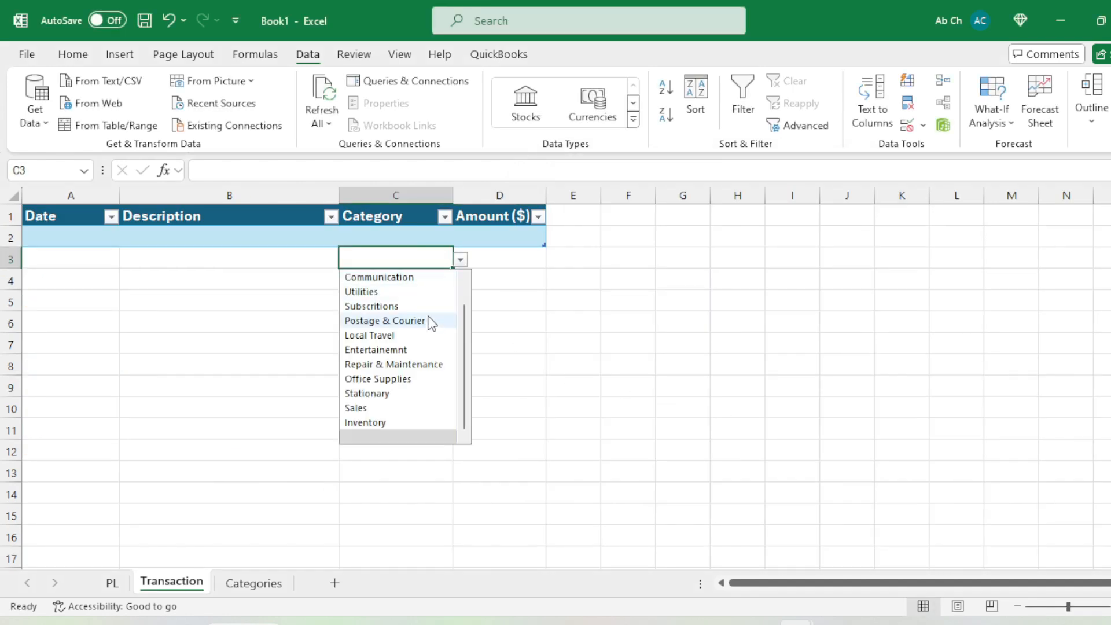
{"action": "scroll", "coordinate": [437, 362], "scroll_direction": "up", "scroll_amount": 1}
{"action": "left_click", "coordinate": [254, 584]}
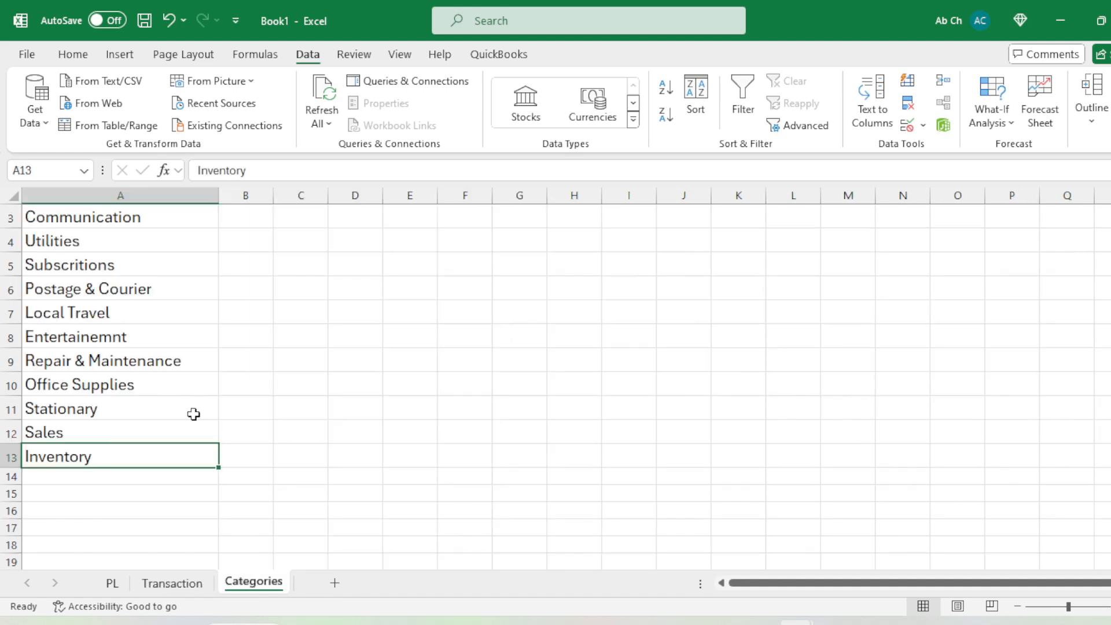
{"action": "left_click", "coordinate": [174, 581]}
{"action": "left_click", "coordinate": [460, 259]}
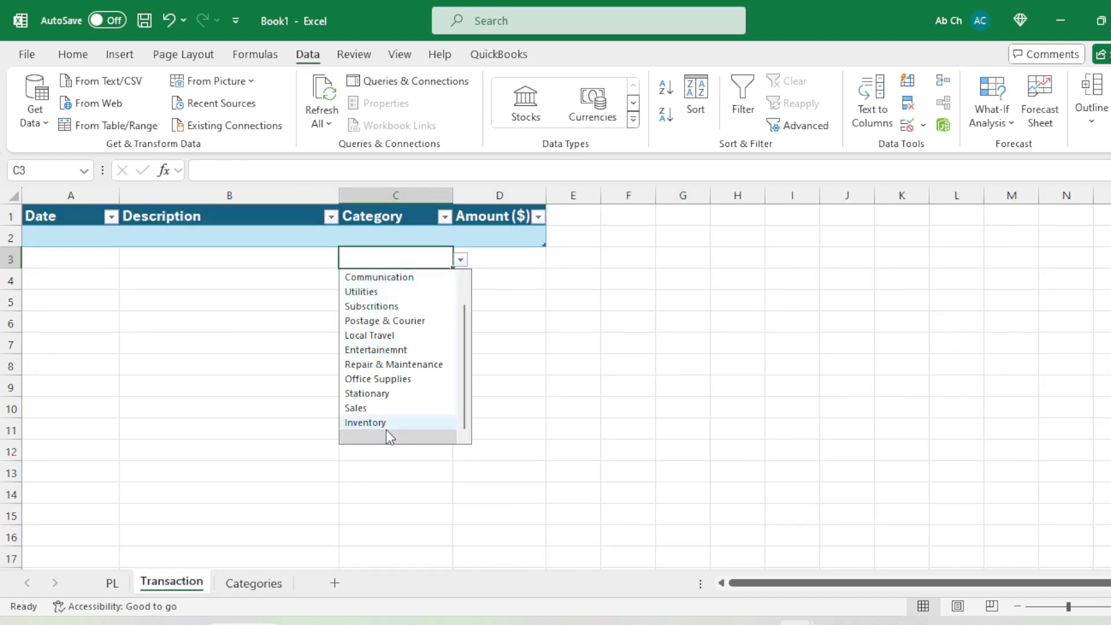
{"action": "scroll", "coordinate": [462, 363], "scroll_direction": "up", "scroll_amount": 1}
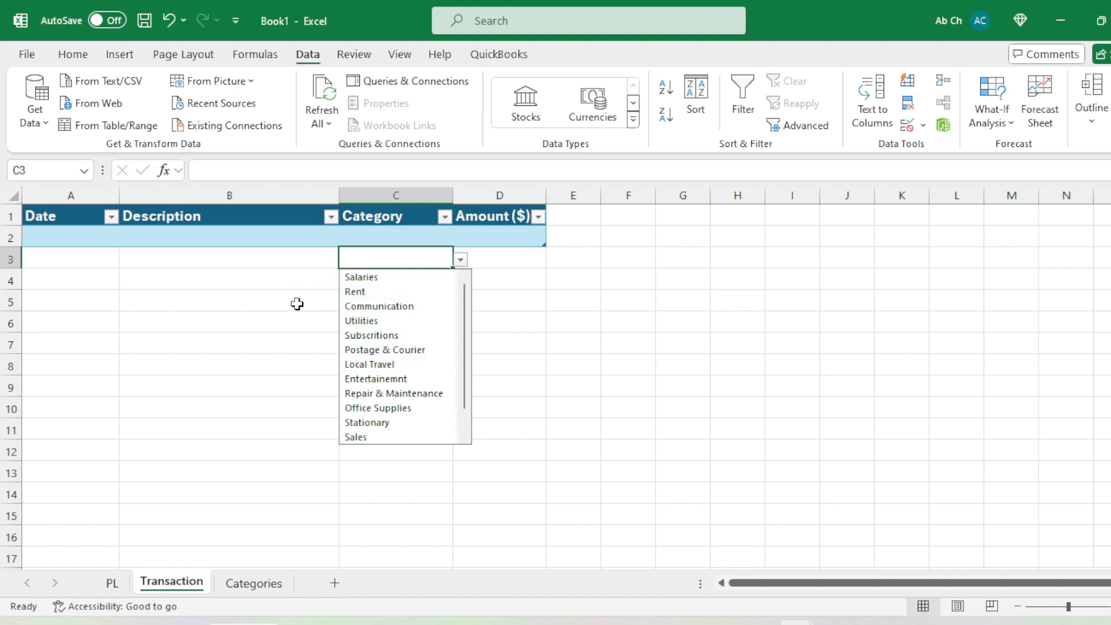
- Copy cell C3 with its category dropdown down column C from C4, and open the dropdown in C12 to check it
{"action": "left_click", "coordinate": [433, 264]}
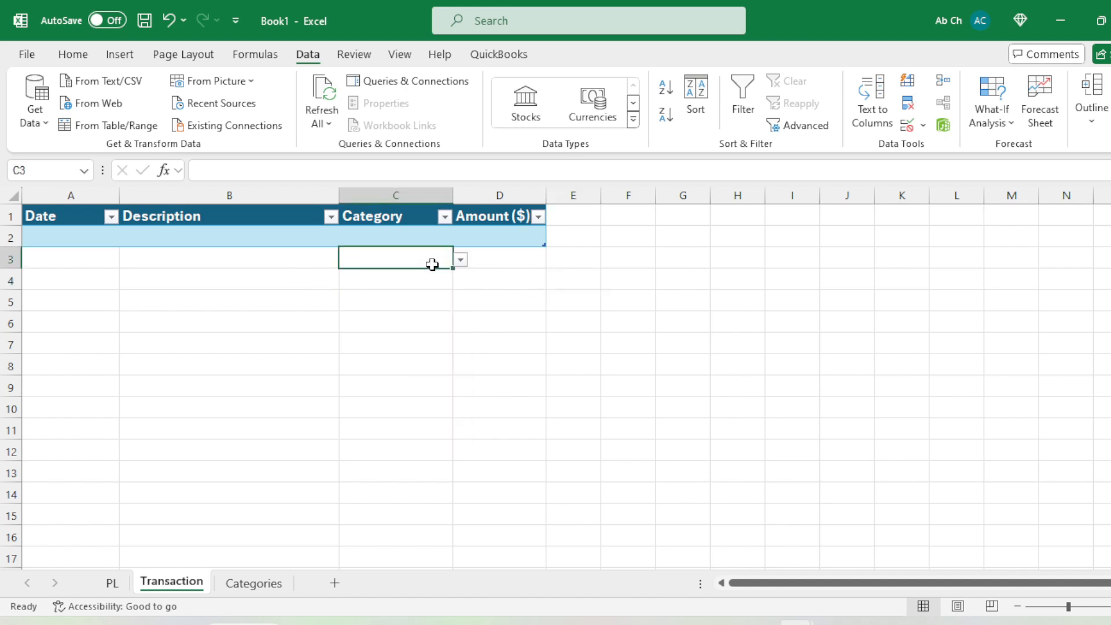
{"action": "key", "text": "ctrl+c"}
{"action": "left_click_drag", "start_coordinate": [407, 280], "coordinate": [412, 550]}
{"action": "key", "text": "ctrl+v"}
{"action": "left_click", "coordinate": [537, 444]}
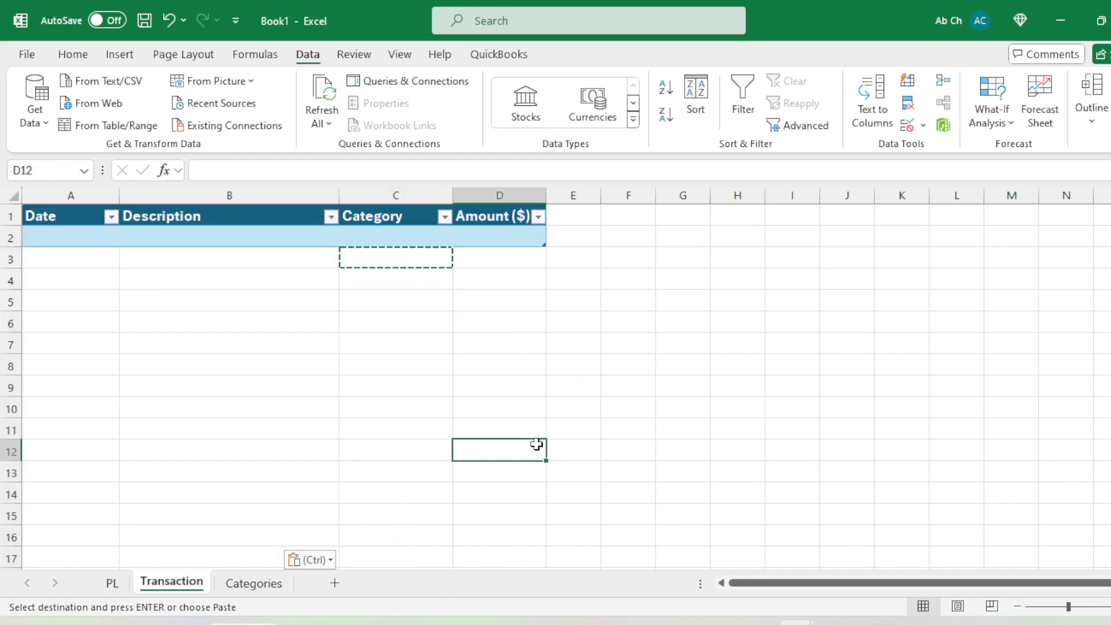
{"action": "left_click", "coordinate": [417, 449]}
{"action": "left_click", "coordinate": [460, 452]}
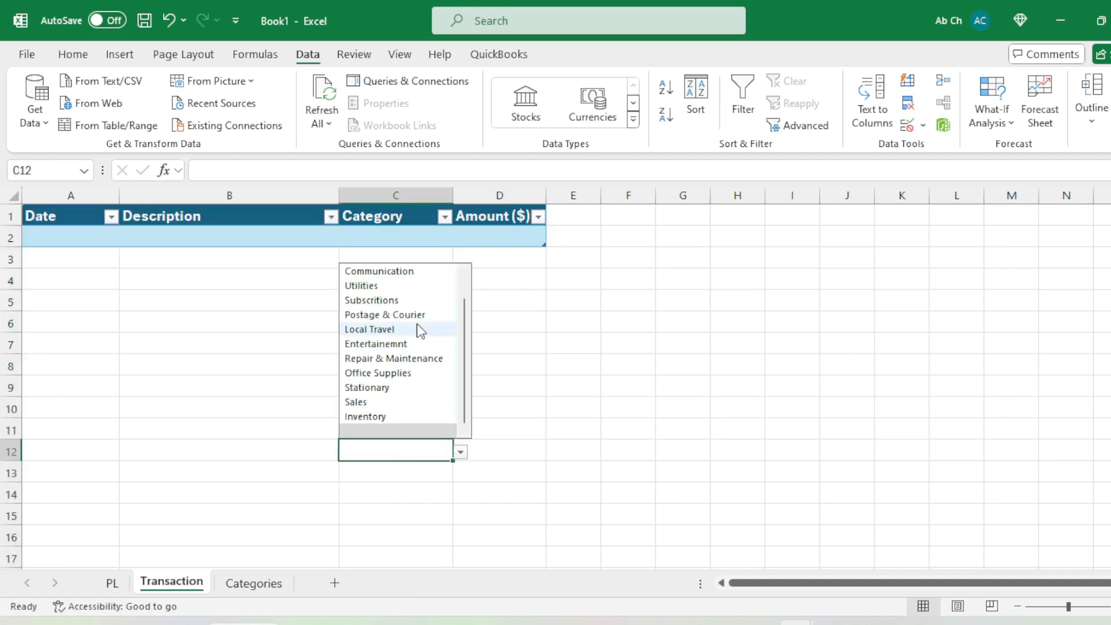
- Check the copied category dropdowns further down column C of the Transaction sheet, including those in C18 and C20
{"action": "key", "text": "Escape"}
{"action": "scroll", "coordinate": [406, 366], "scroll_direction": "down", "scroll_amount": 3}
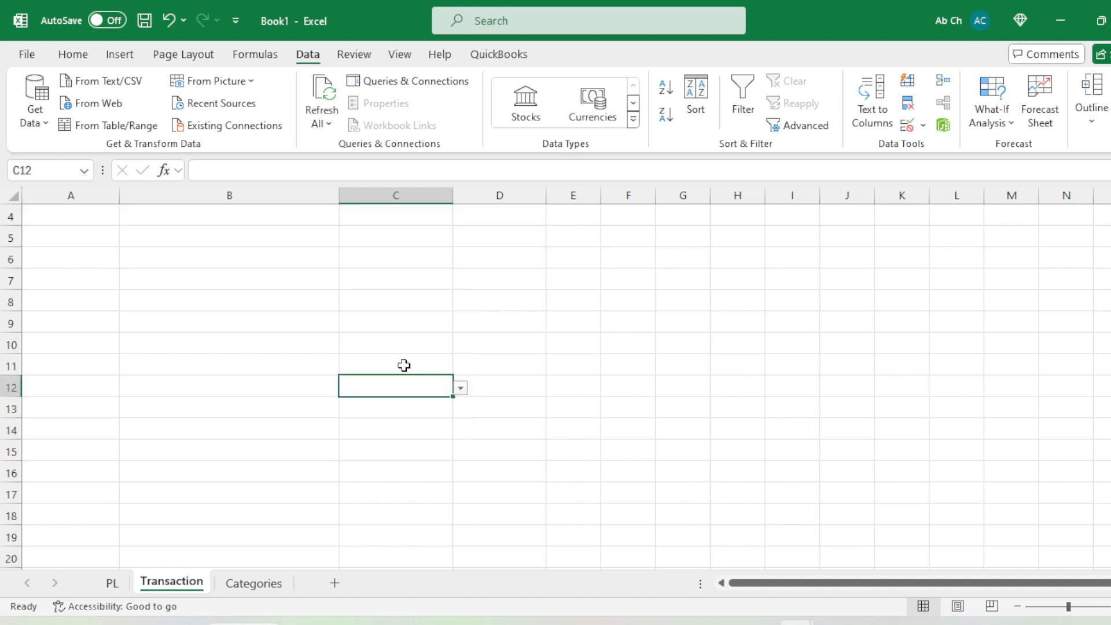
{"action": "left_click", "coordinate": [420, 393]}
{"action": "left_click", "coordinate": [460, 388]}
{"action": "key", "text": "Escape"}
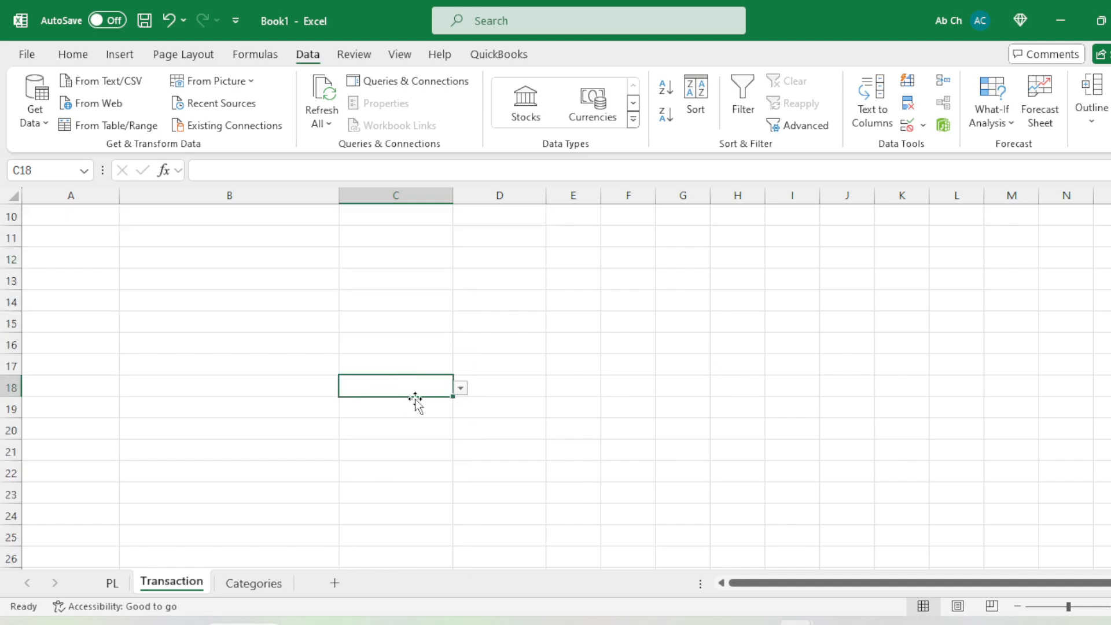
{"action": "scroll", "coordinate": [421, 393], "scroll_direction": "down", "scroll_amount": 2}
{"action": "left_click", "coordinate": [425, 390]}
{"action": "left_click", "coordinate": [424, 349]}
{"action": "left_click", "coordinate": [423, 300]}
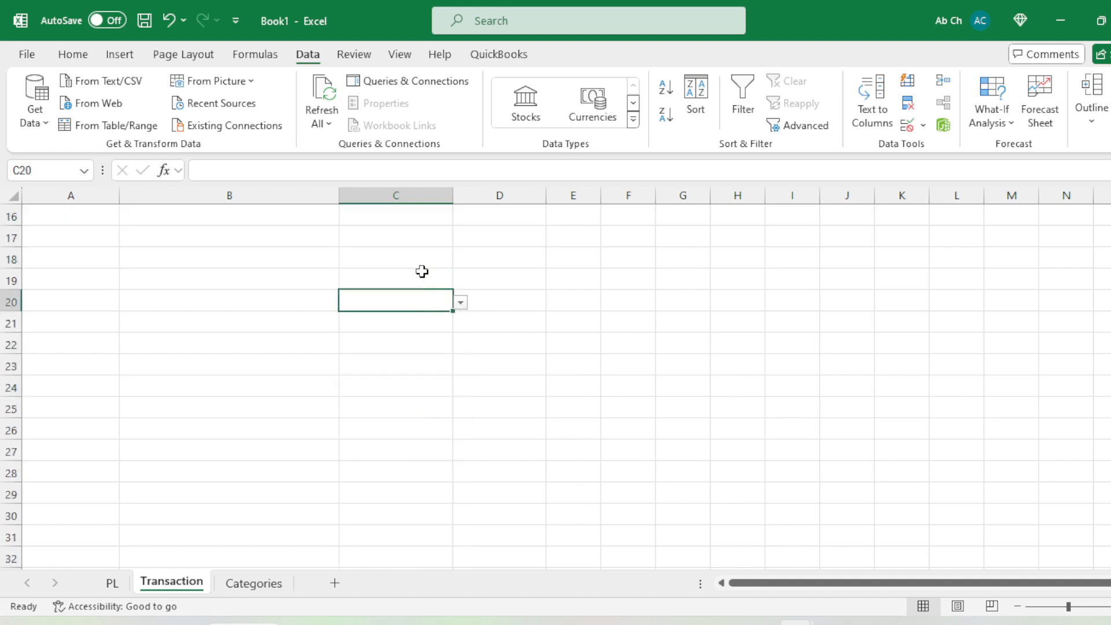
{"action": "left_click", "coordinate": [460, 303]}
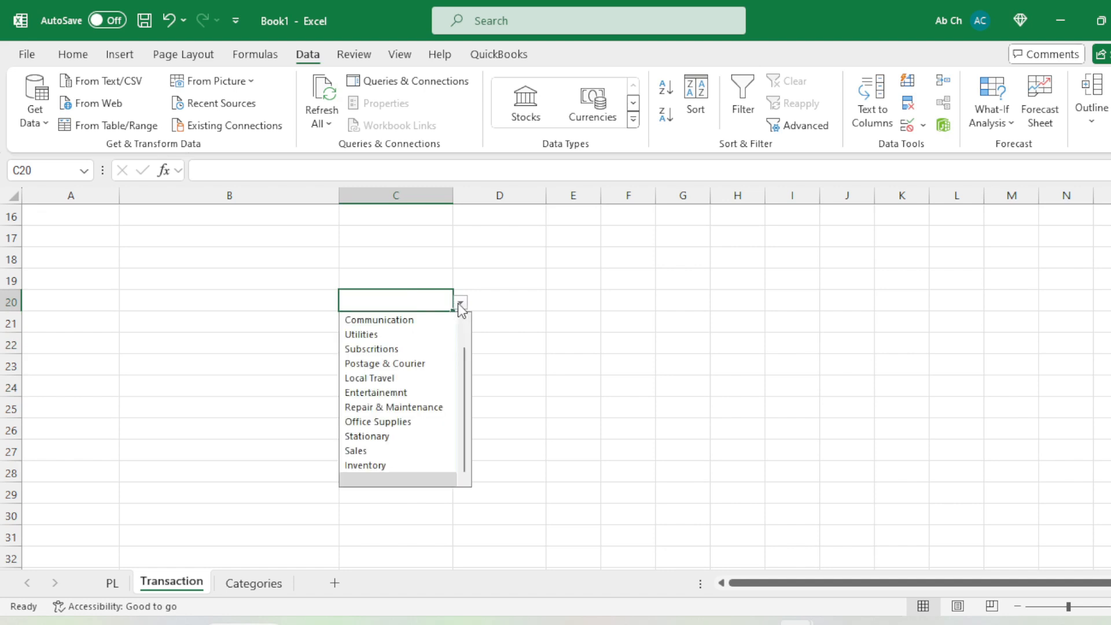
{"action": "scroll", "coordinate": [412, 348], "scroll_direction": "up", "scroll_amount": 1}
{"action": "left_click", "coordinate": [428, 259]}
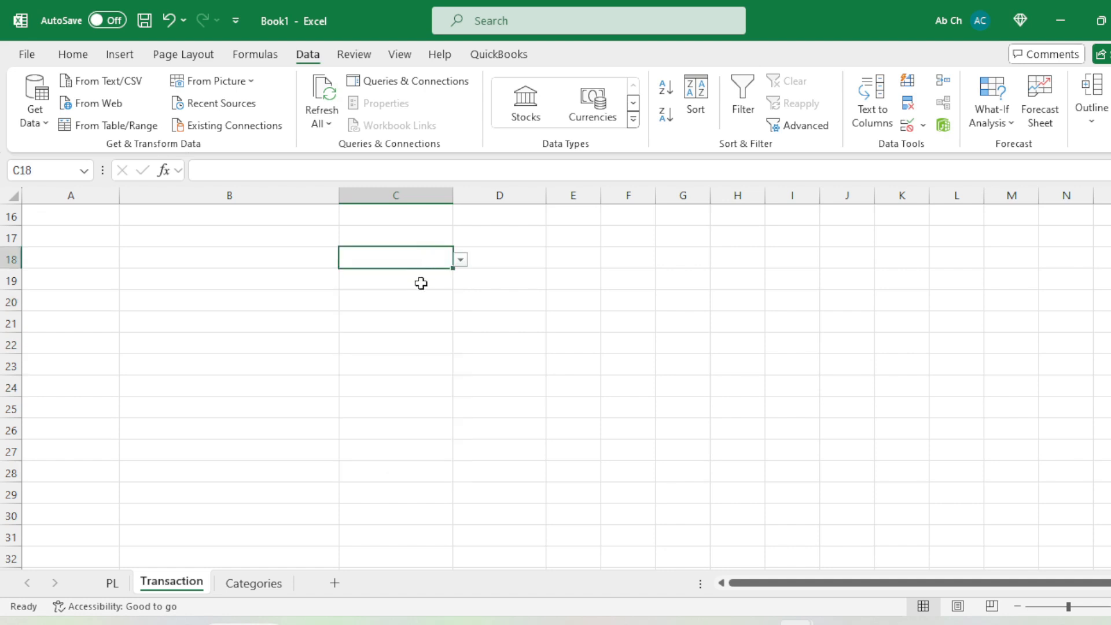
- Copy cell C19 with its category dropdown into C20:C29, and check the dropdown in C28
{"action": "left_click", "coordinate": [412, 280]}
{"action": "key", "text": "ctrl+c"}
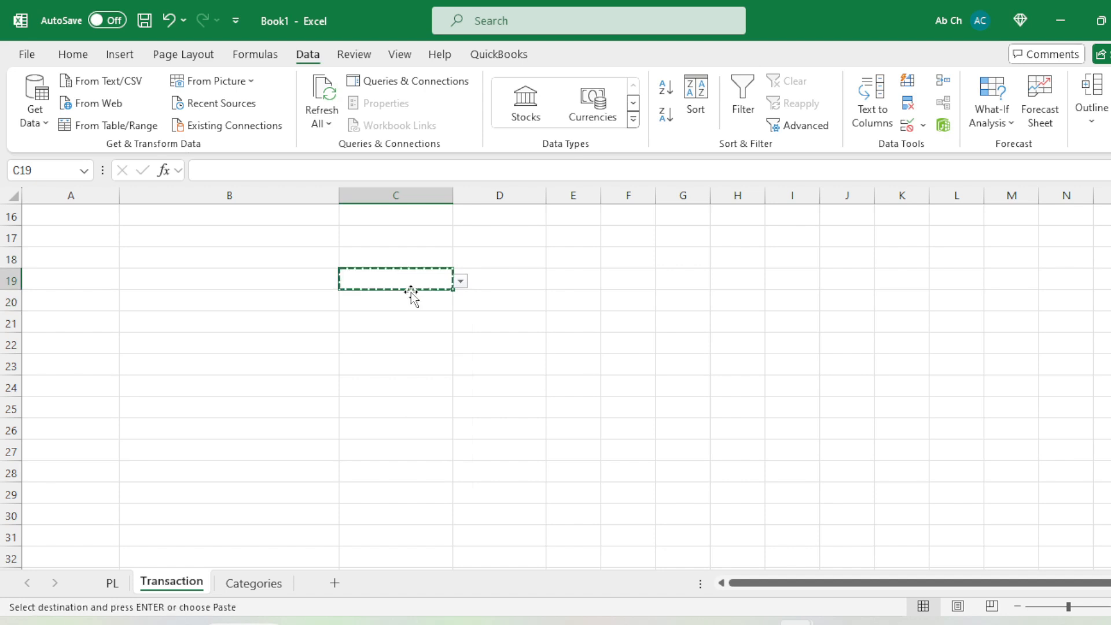
{"action": "left_click_drag", "start_coordinate": [411, 296], "coordinate": [409, 494]}
{"action": "key", "text": "ctrl+v"}
{"action": "key", "text": "Escape"}
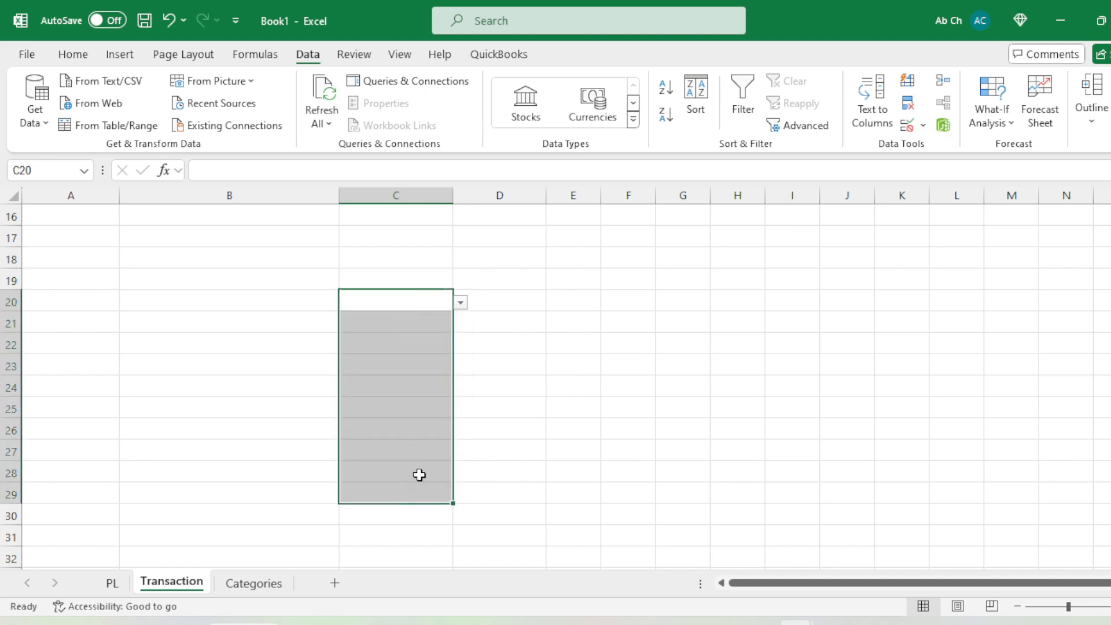
{"action": "left_click", "coordinate": [421, 471]}
{"action": "left_click", "coordinate": [460, 473]}
{"action": "left_click", "coordinate": [411, 471]}
- Copy the category dropdown from cell C3 into C2, the first row of the Transaction table
{"action": "scroll", "coordinate": [410, 460], "scroll_direction": "up", "scroll_amount": 5}
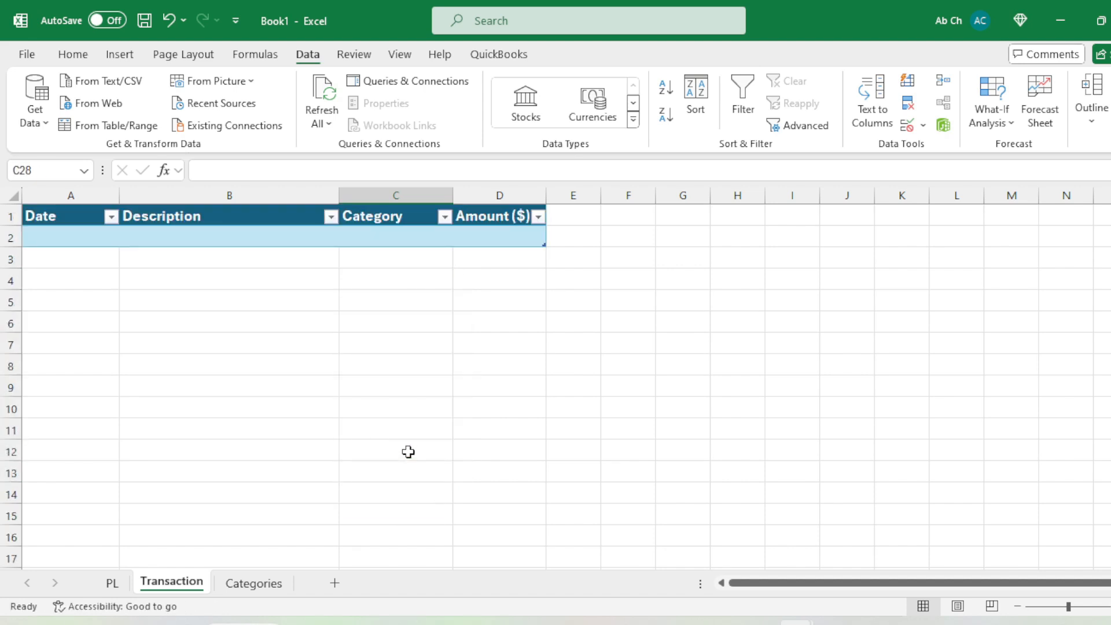
{"action": "scroll", "coordinate": [419, 401], "scroll_direction": "down", "scroll_amount": 5}
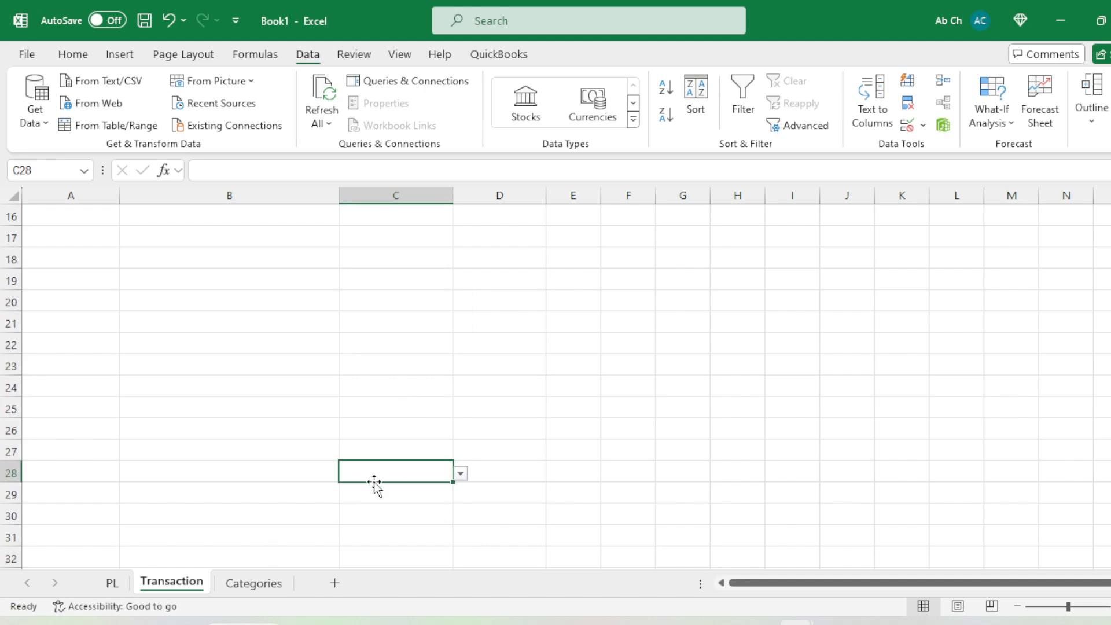
{"action": "scroll", "coordinate": [390, 436], "scroll_direction": "up", "scroll_amount": 5}
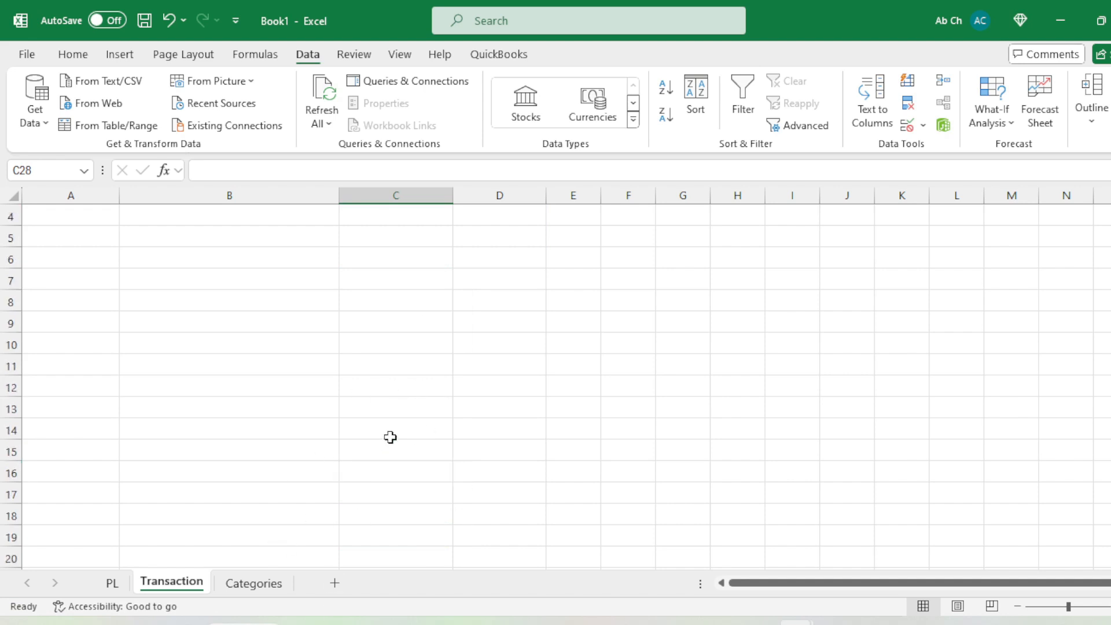
{"action": "left_click", "coordinate": [381, 298]}
{"action": "left_click", "coordinate": [404, 263]}
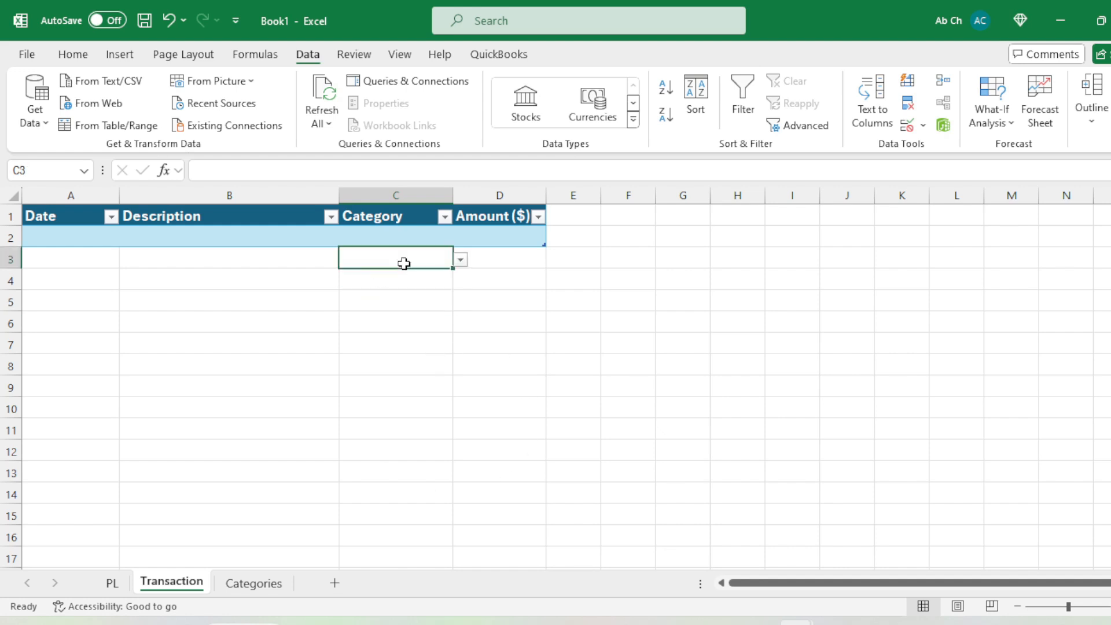
{"action": "key", "text": "ctrl+c"}
{"action": "key", "text": "Up"}
{"action": "key", "text": "Return"}
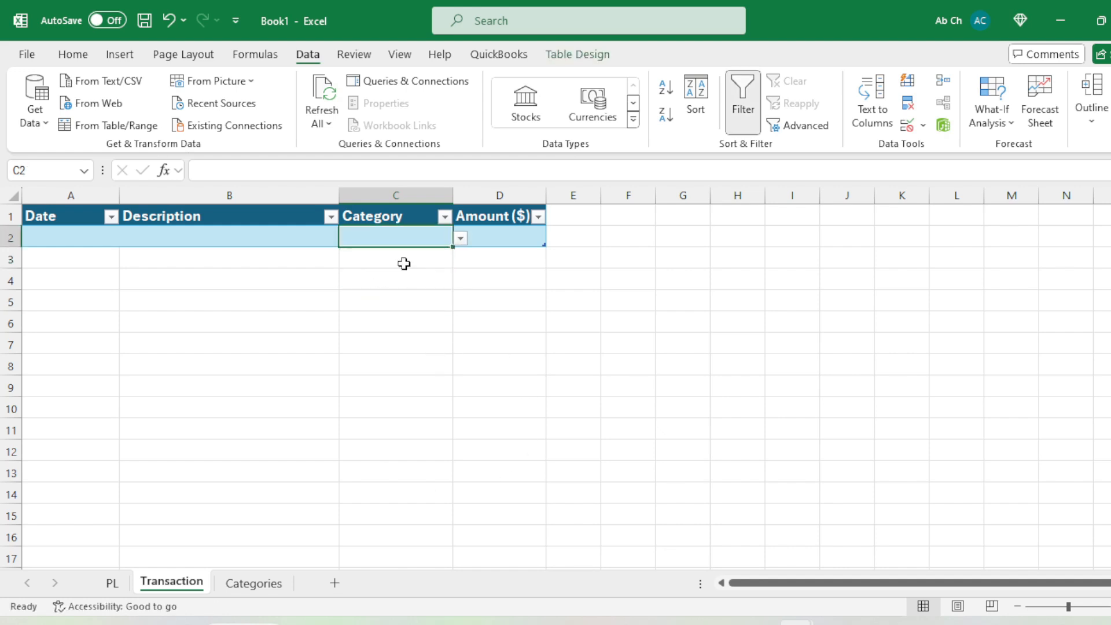
{"action": "left_click", "coordinate": [77, 236]}
{"action": "left_click", "coordinate": [283, 349]}
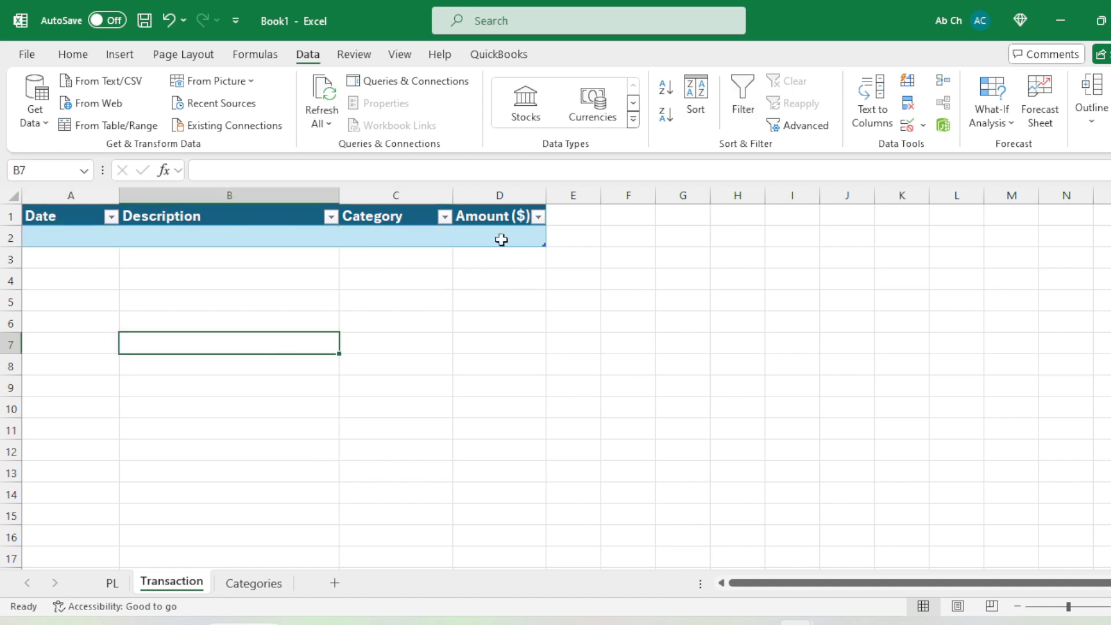
- Widen the Category and Amount ($) columns slightly, and centre the Category column's contents horizontally and vertically
{"action": "left_click_drag", "start_coordinate": [453, 194], "coordinate": [463, 194]}
{"action": "left_click", "coordinate": [441, 194]}
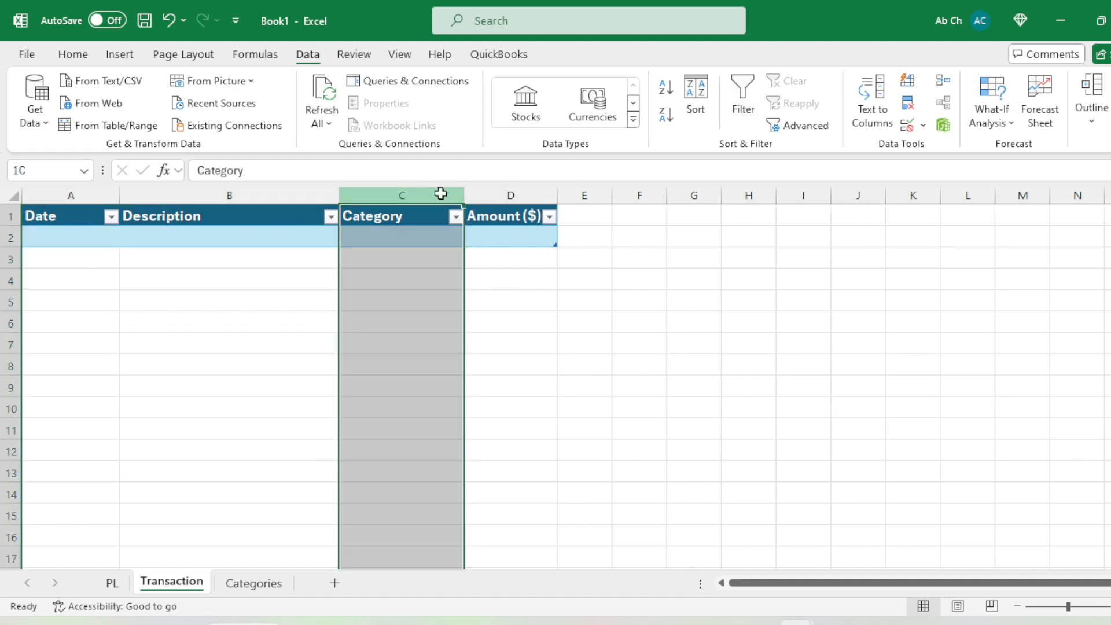
{"action": "left_click", "coordinate": [73, 54]}
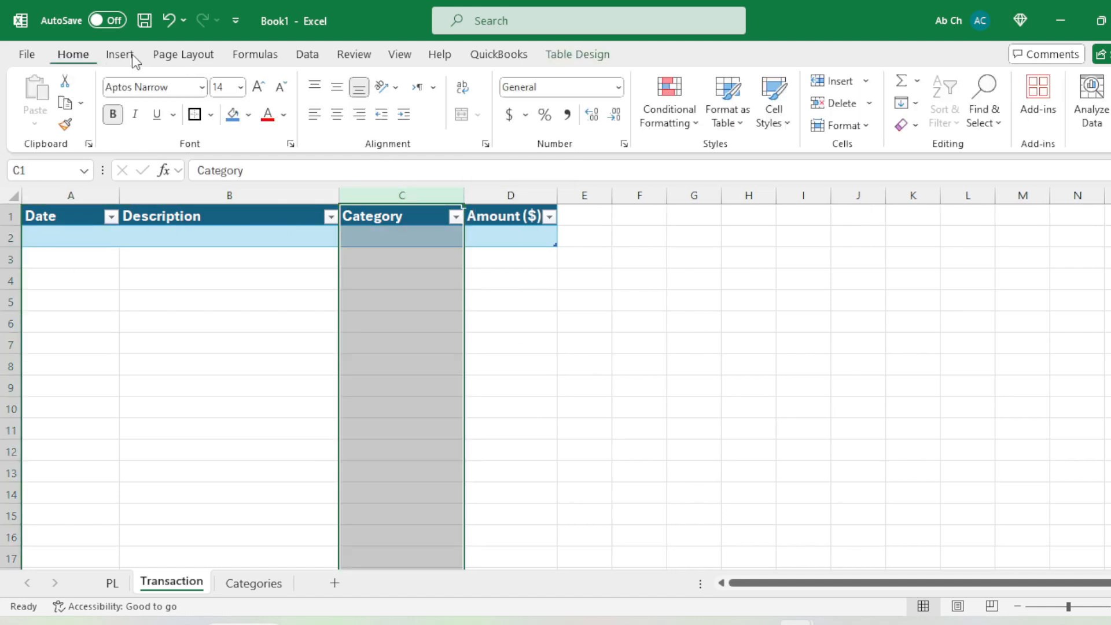
{"action": "left_click", "coordinate": [337, 114]}
{"action": "left_click", "coordinate": [336, 86]}
{"action": "left_click", "coordinate": [422, 345]}
{"action": "left_click", "coordinate": [427, 302]}
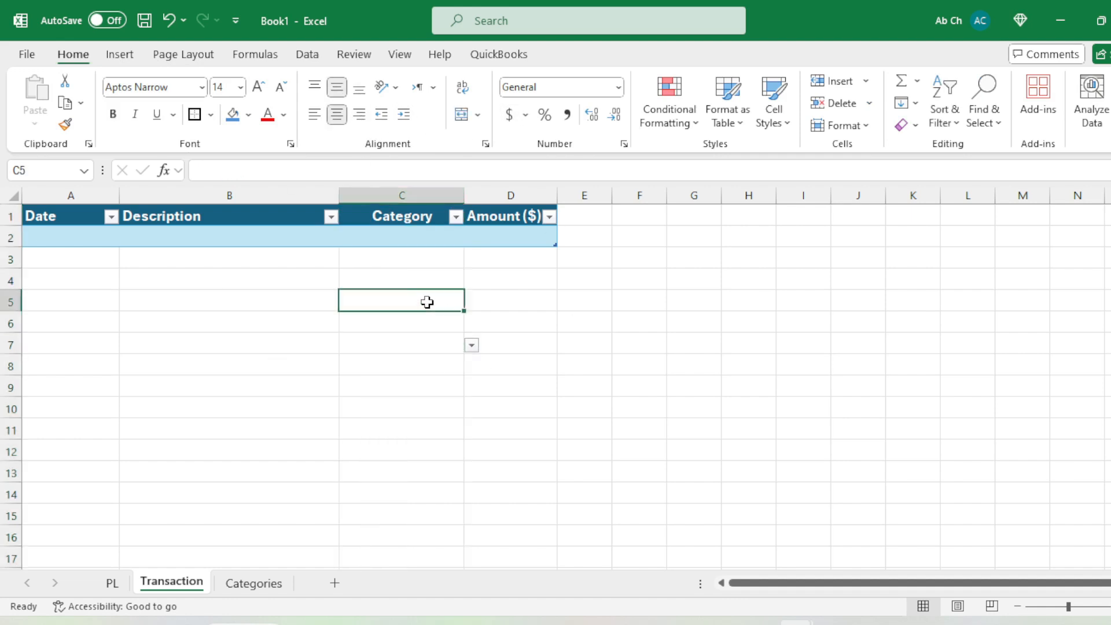
{"action": "double_click", "coordinate": [556, 195]}
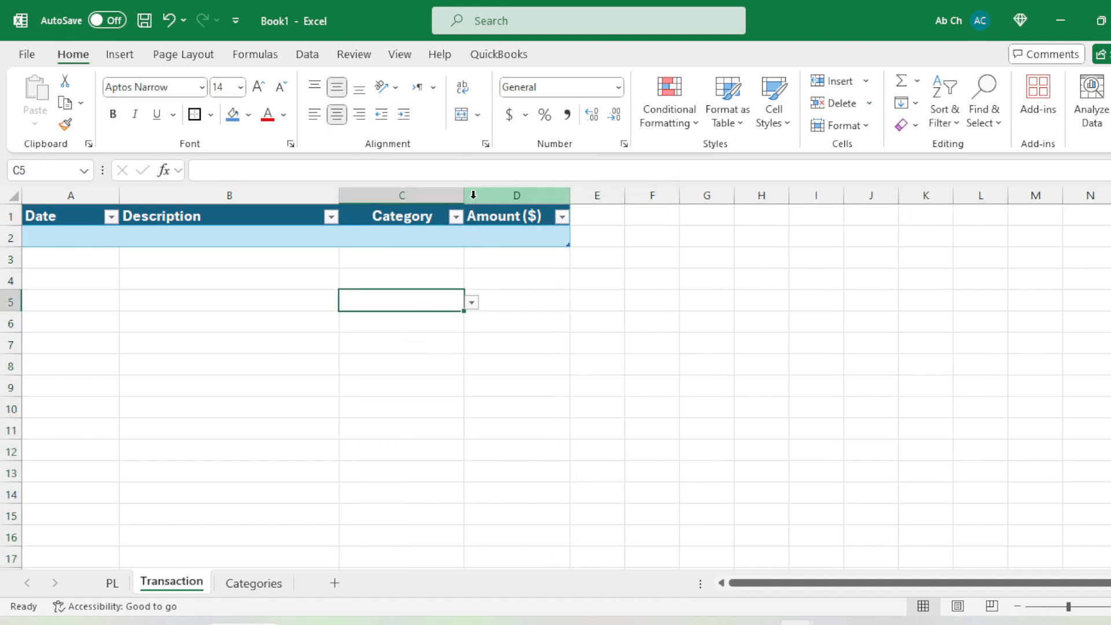
{"action": "left_click_drag", "start_coordinate": [464, 195], "coordinate": [473, 195]}
- Switch to the Word document Making P&L With Excel and read through the bulleted list under Transactions
{"action": "left_click", "coordinate": [767, 620]}
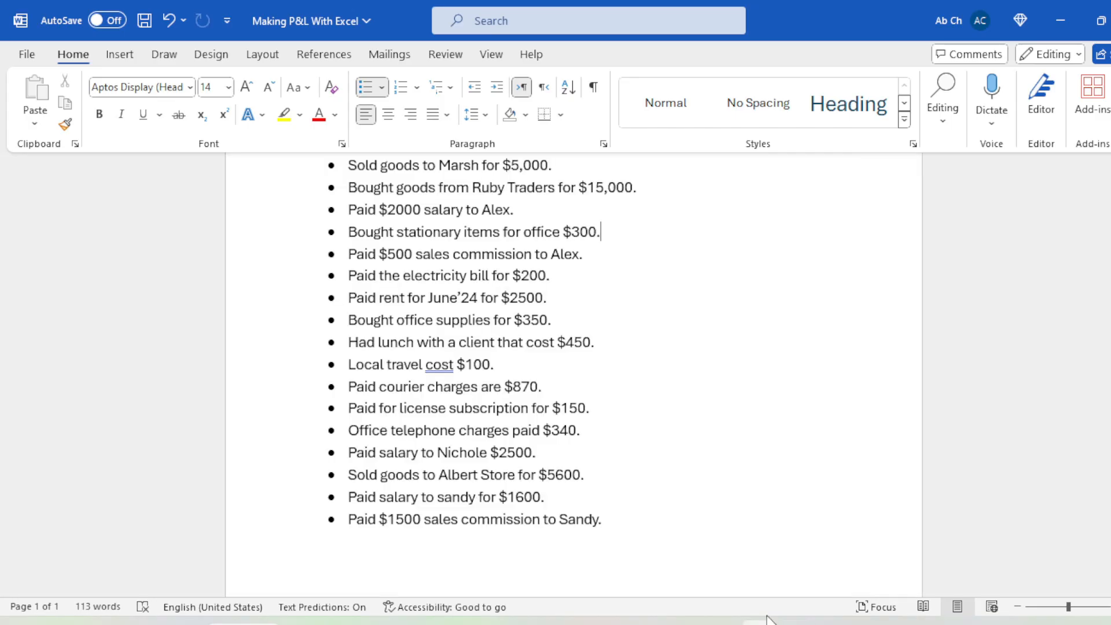
{"action": "scroll", "coordinate": [560, 375], "scroll_direction": "up", "scroll_amount": 3}
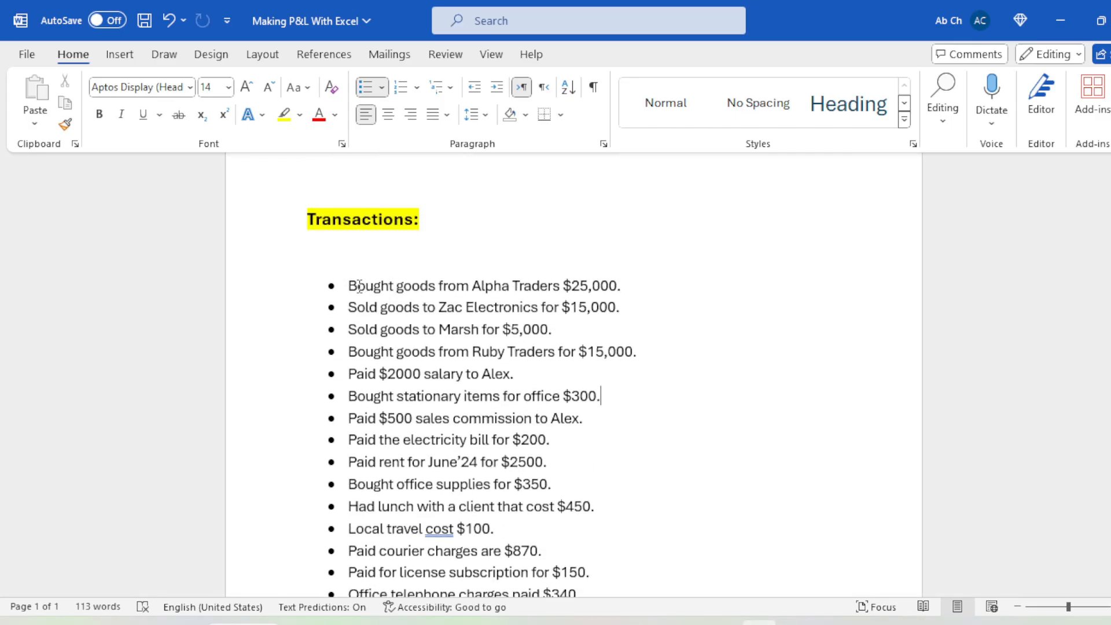
{"action": "left_click_drag", "start_coordinate": [348, 286], "coordinate": [498, 529]}
{"action": "scroll", "coordinate": [597, 497], "scroll_direction": "down", "scroll_amount": 3}
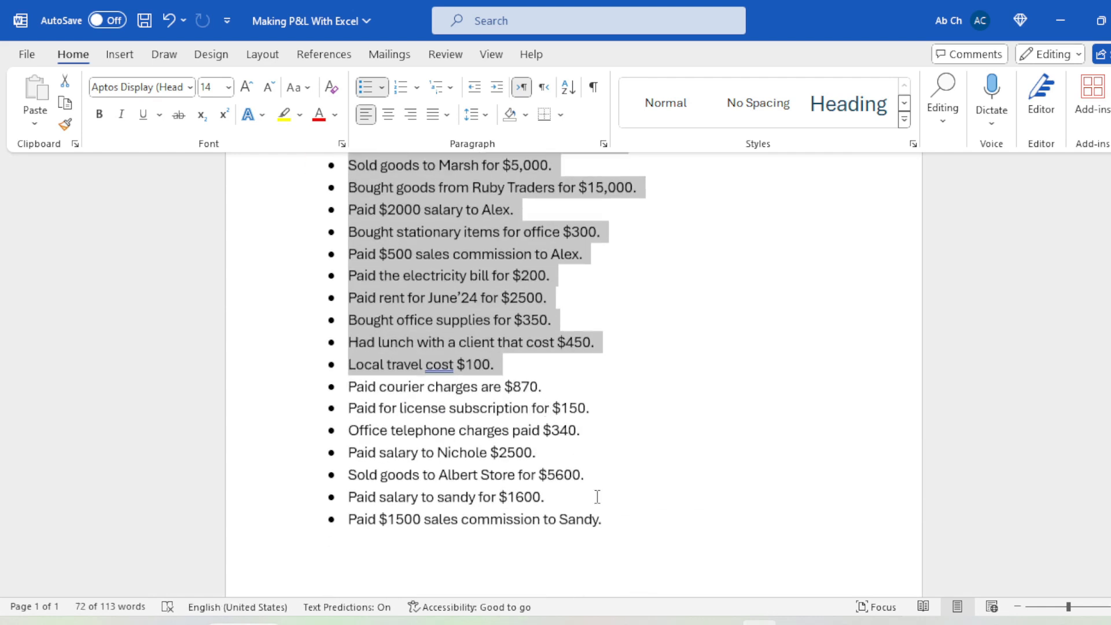
{"action": "left_click_drag", "start_coordinate": [602, 519], "coordinate": [348, 187]}
{"action": "scroll", "coordinate": [393, 365], "scroll_direction": "up", "scroll_amount": 2}
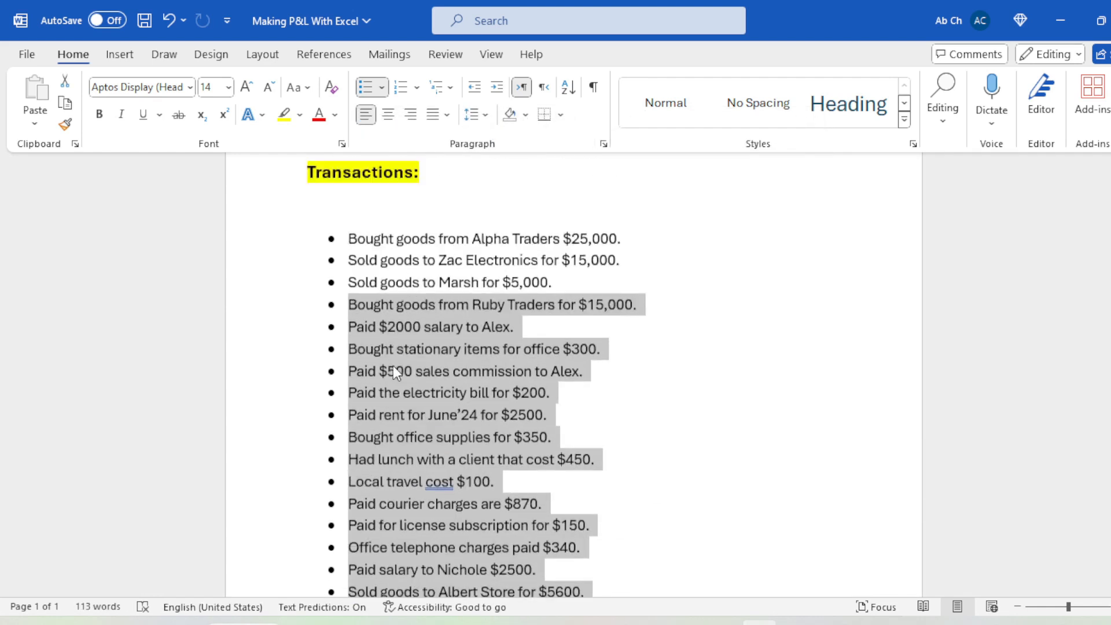
{"action": "scroll", "coordinate": [393, 370], "scroll_direction": "up", "scroll_amount": 1}
{"action": "left_click_drag", "start_coordinate": [348, 284], "coordinate": [449, 461]}
{"action": "scroll", "coordinate": [449, 457], "scroll_direction": "down", "scroll_amount": 3}
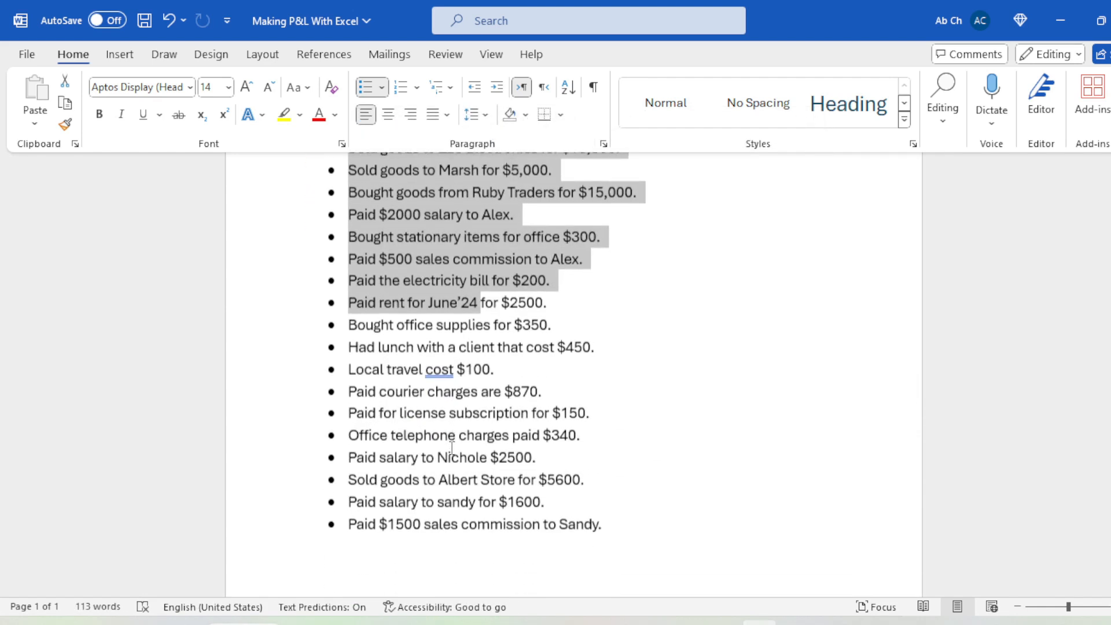
{"action": "scroll", "coordinate": [592, 446], "scroll_direction": "down", "scroll_amount": 2}
{"action": "scroll", "coordinate": [617, 436], "scroll_direction": "up", "scroll_amount": 5}
{"action": "left_click", "coordinate": [602, 416]}
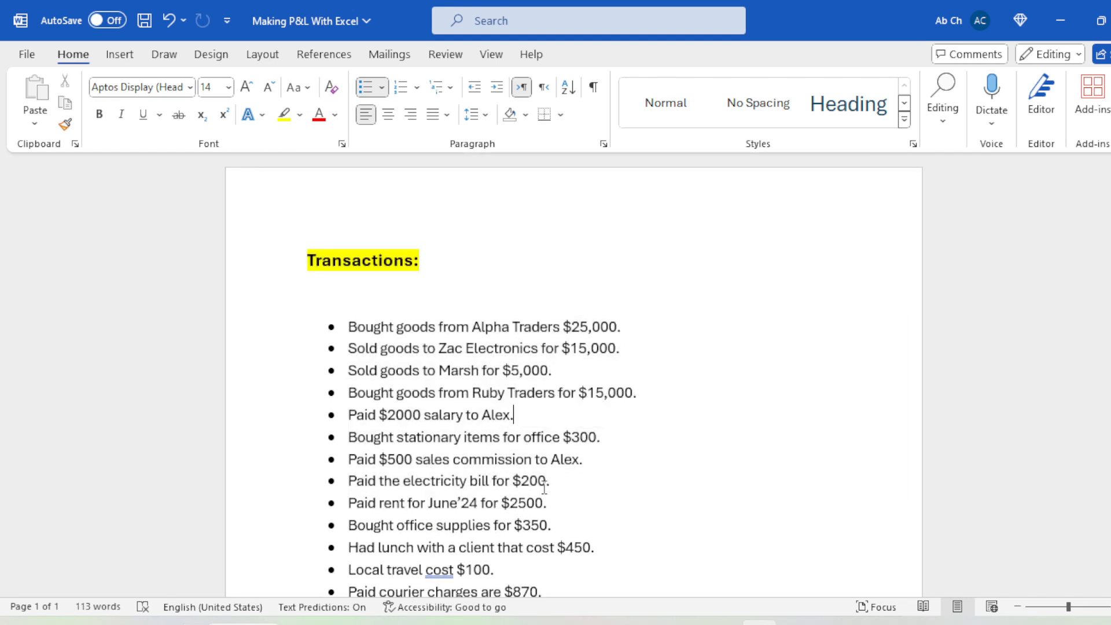
{"action": "left_click_drag", "start_coordinate": [345, 325], "coordinate": [480, 414]}
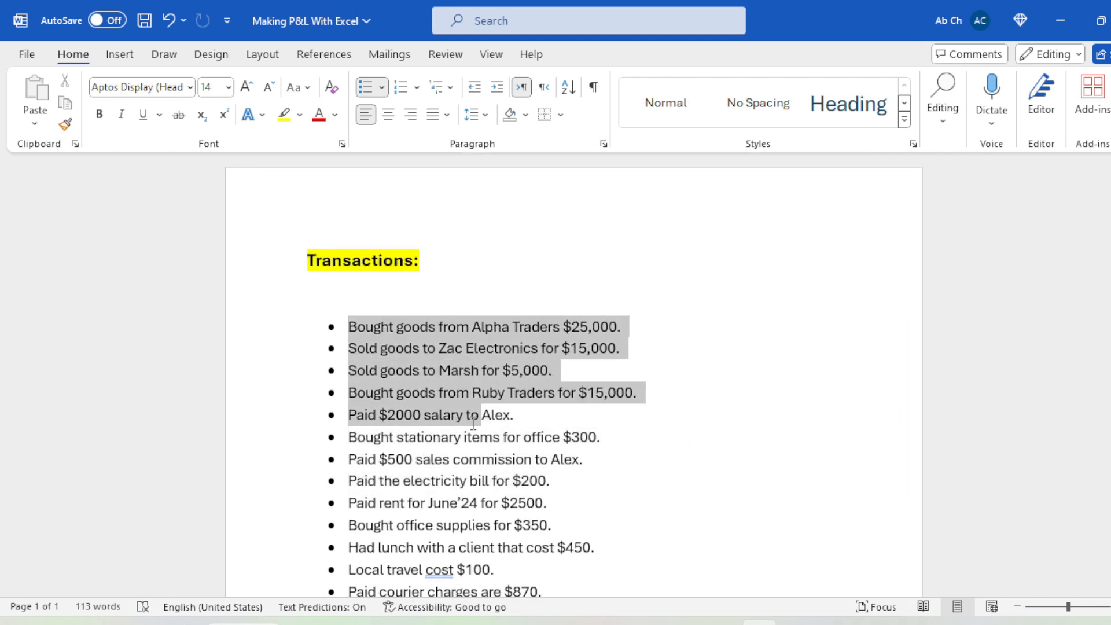
{"action": "scroll", "coordinate": [474, 415], "scroll_direction": "down", "scroll_amount": 3}
- Switch back to Excel and select the Date cell A2 in the Transaction table's empty row
{"action": "key", "text": "alt+Tab"}
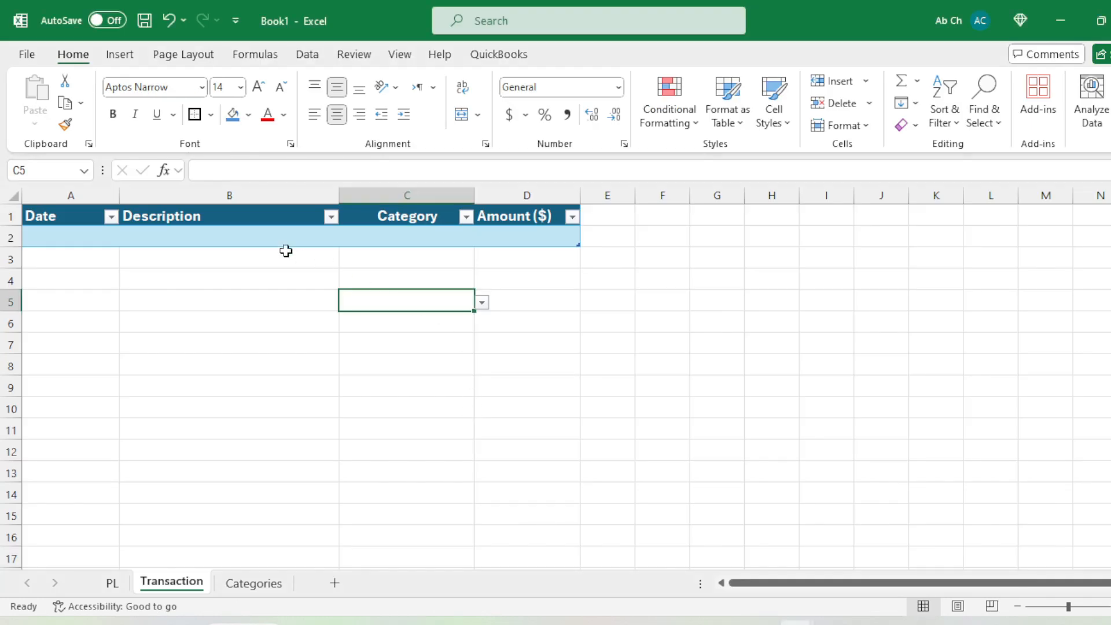
{"action": "left_click", "coordinate": [255, 245]}
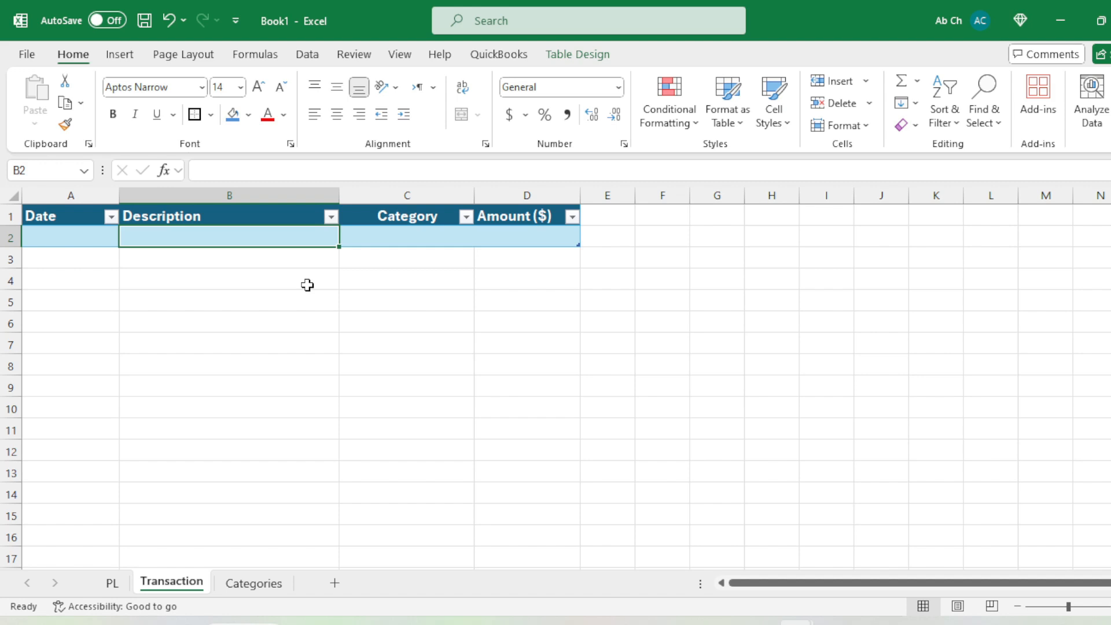
{"action": "left_click", "coordinate": [289, 301]}
{"action": "left_click", "coordinate": [26, 238]}
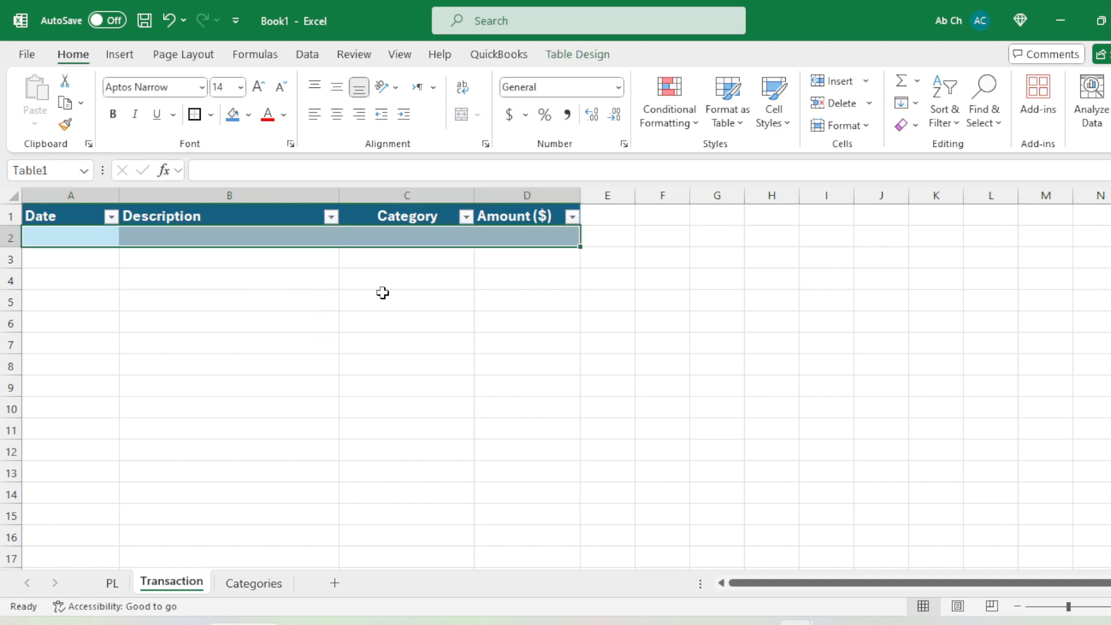
{"action": "left_click", "coordinate": [290, 297]}
{"action": "left_click", "coordinate": [92, 238]}
- Switch to the Word document and read the first transaction, the goods bought from Alpha Traders
{"action": "key", "text": "alt+Tab"}
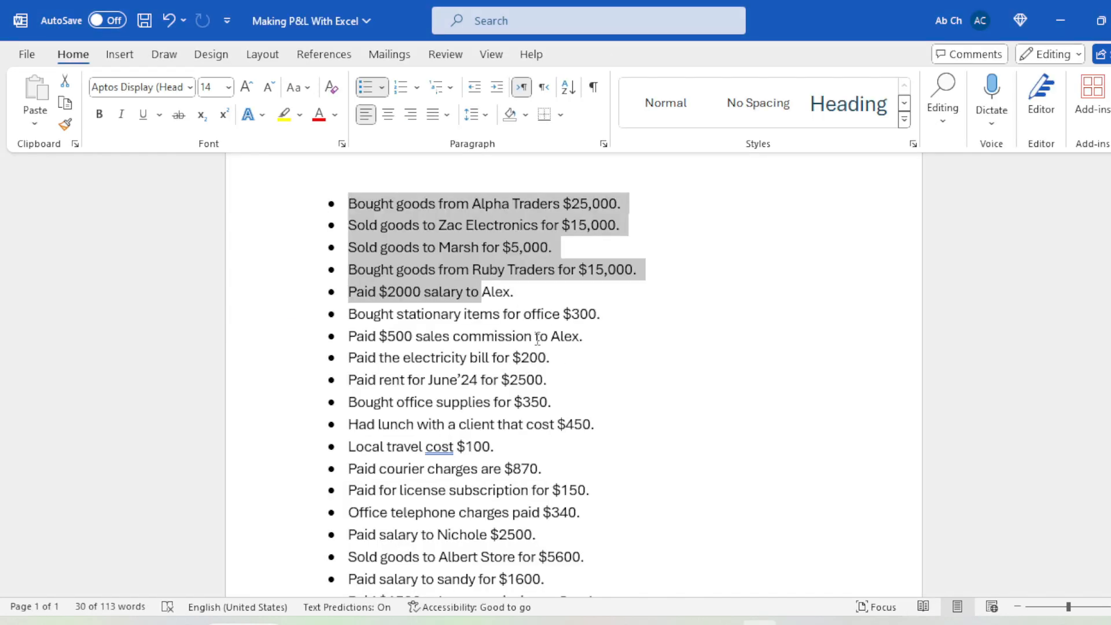
{"action": "left_click", "coordinate": [511, 351]}
{"action": "scroll", "coordinate": [511, 351], "scroll_direction": "up", "scroll_amount": 3}
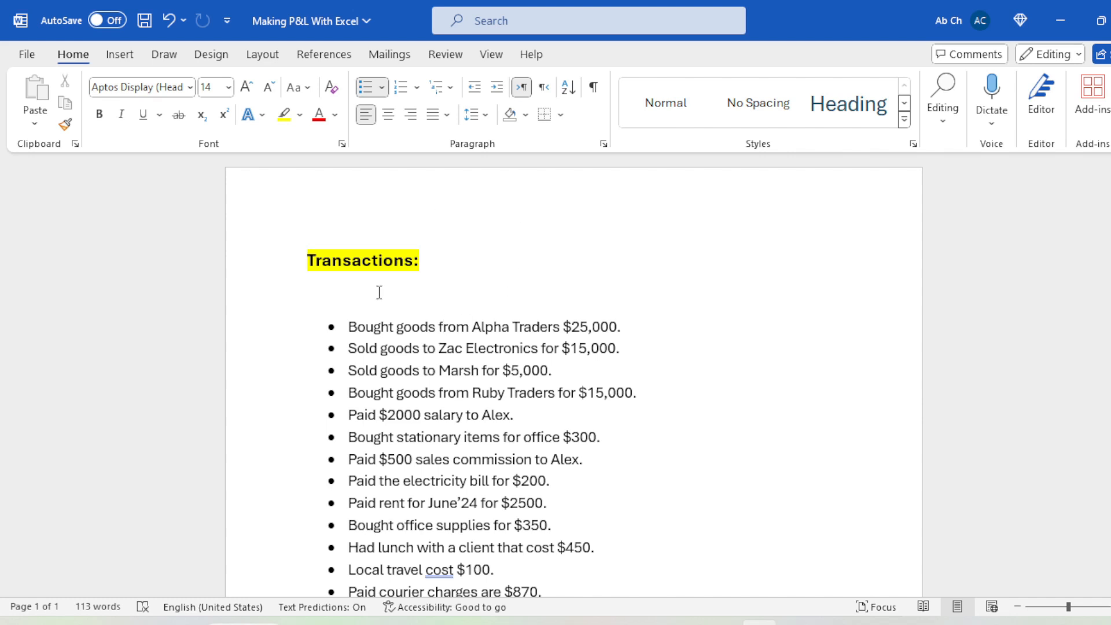
{"action": "left_click_drag", "start_coordinate": [371, 328], "coordinate": [628, 337]}
- Switch back to Excel and enter the date 6/1/24 in cell A2 of the Transaction sheet
{"action": "key", "text": "alt+Tab"}
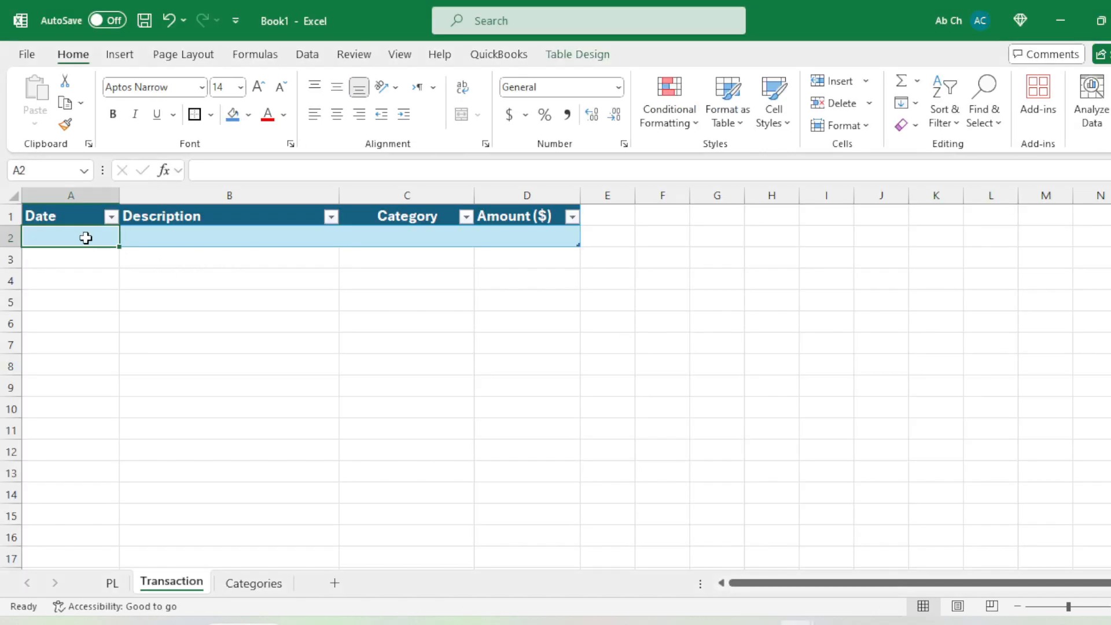
{"action": "key", "text": "Tab"}
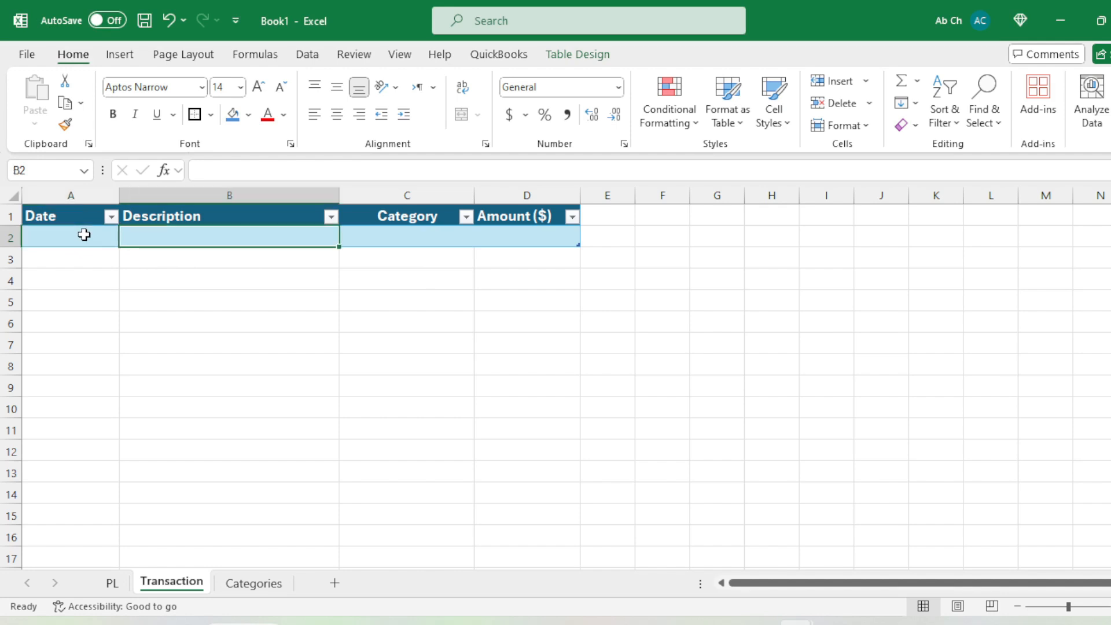
{"action": "left_click", "coordinate": [84, 235]}
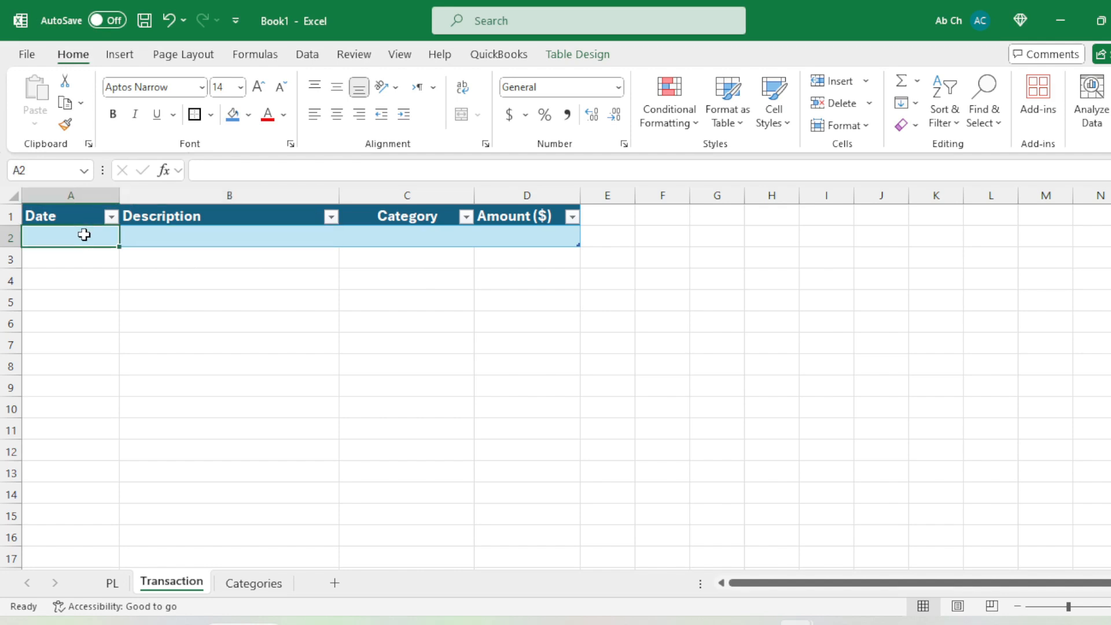
{"action": "type", "text": "6/1/24"}
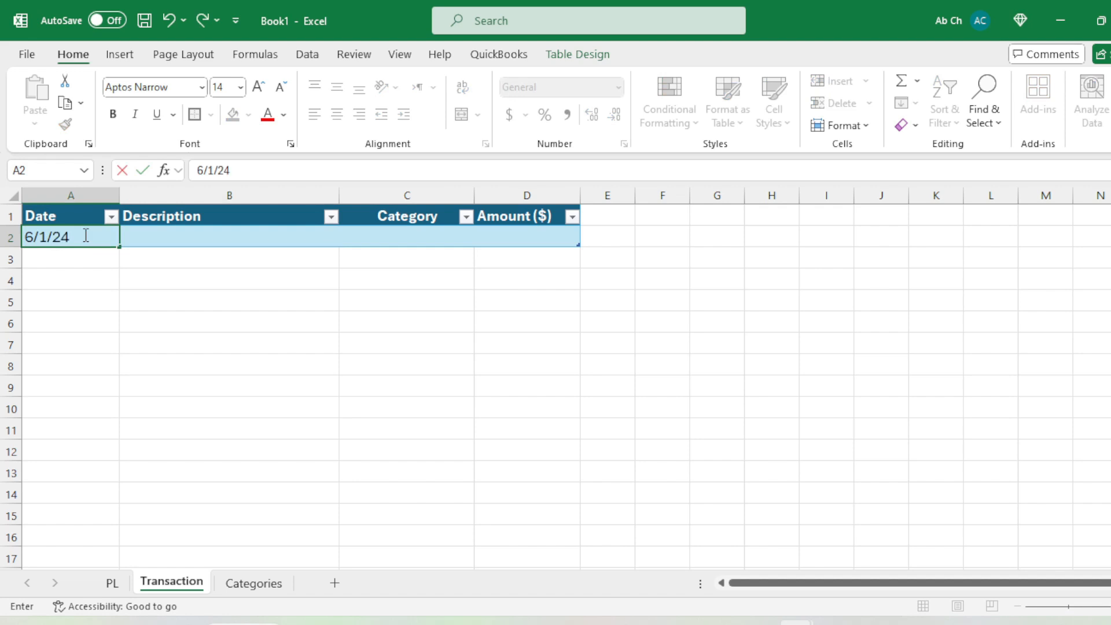
{"action": "key", "text": "Return"}
- Enter the description "Goods bought- Alpha traders" in cell B2 of the Transaction table
{"action": "key", "text": "Up"}
{"action": "key", "text": "Right"}
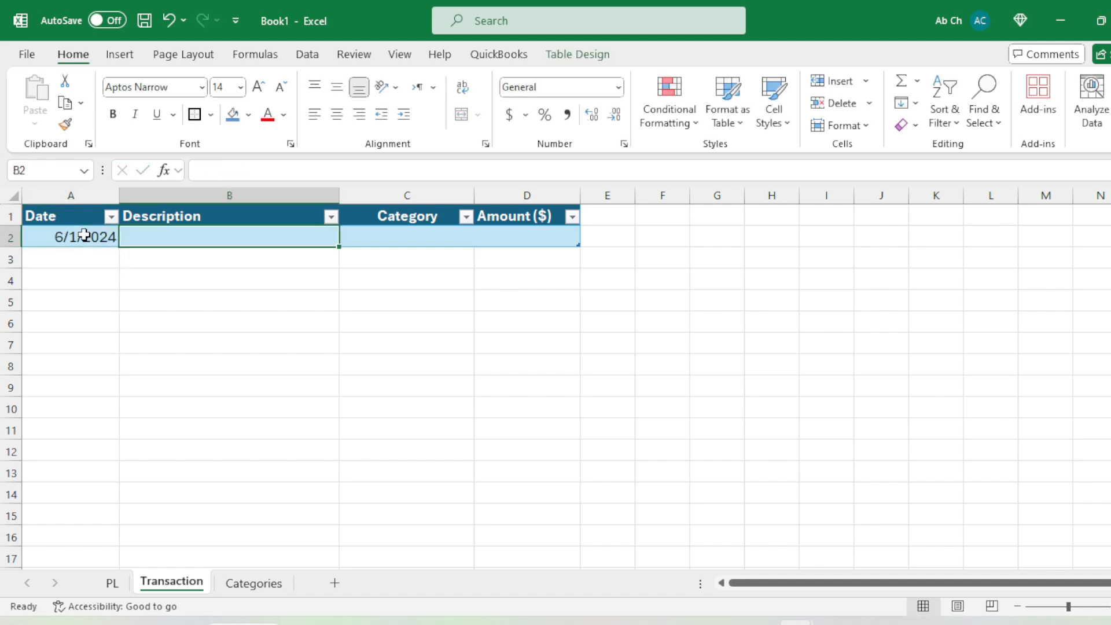
{"action": "type", "text": "Goods b"}
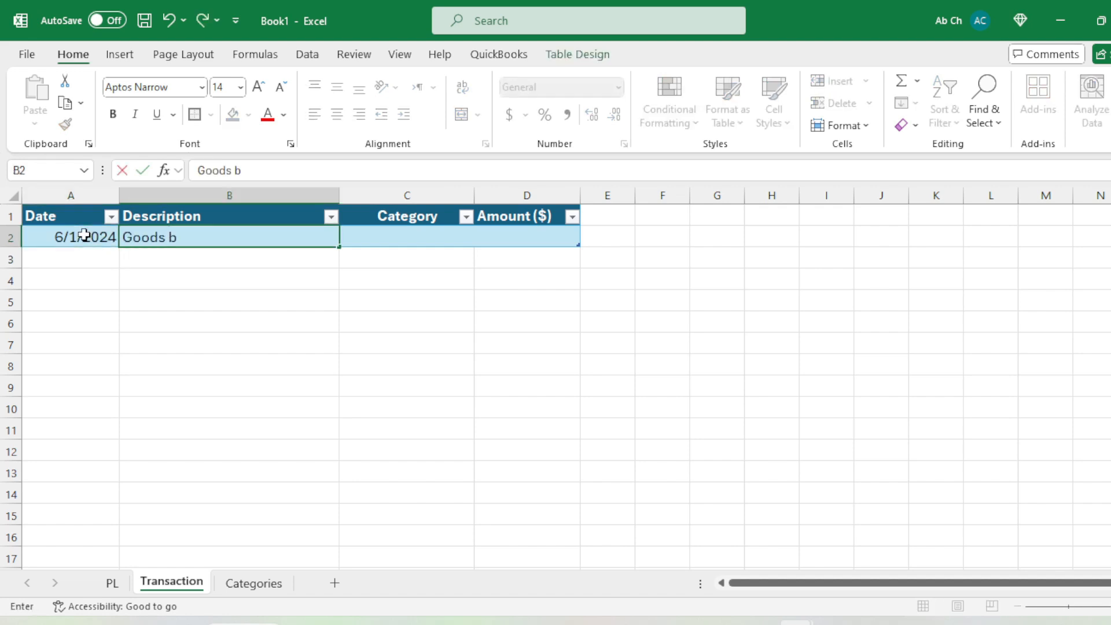
{"action": "type", "text": "ought- Alp"}
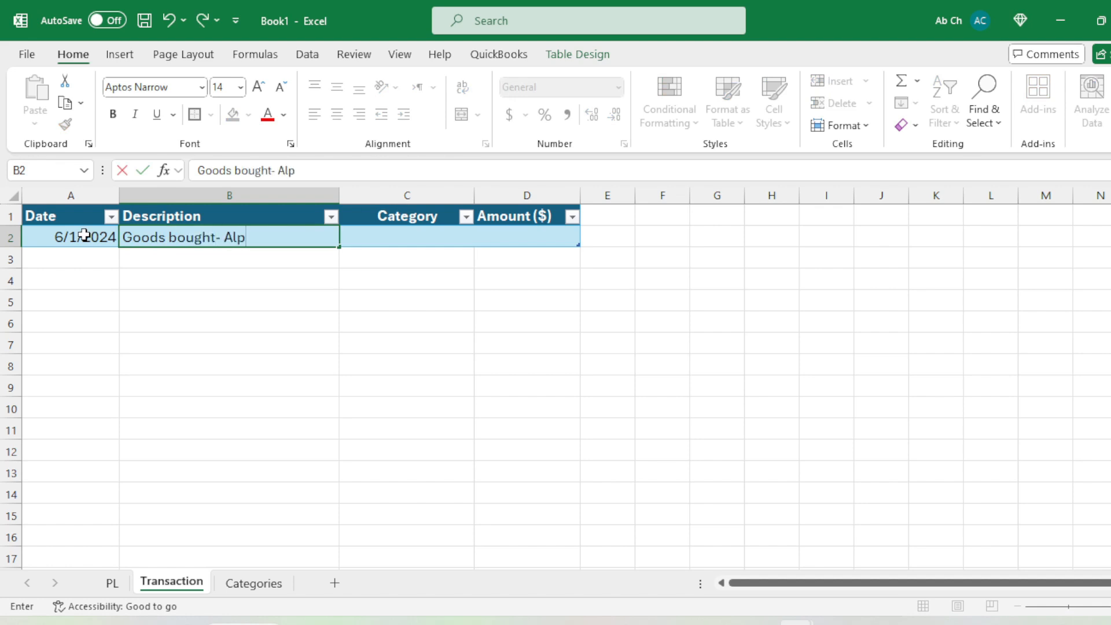
{"action": "type", "text": "ha traders"}
{"action": "key", "text": "Return"}
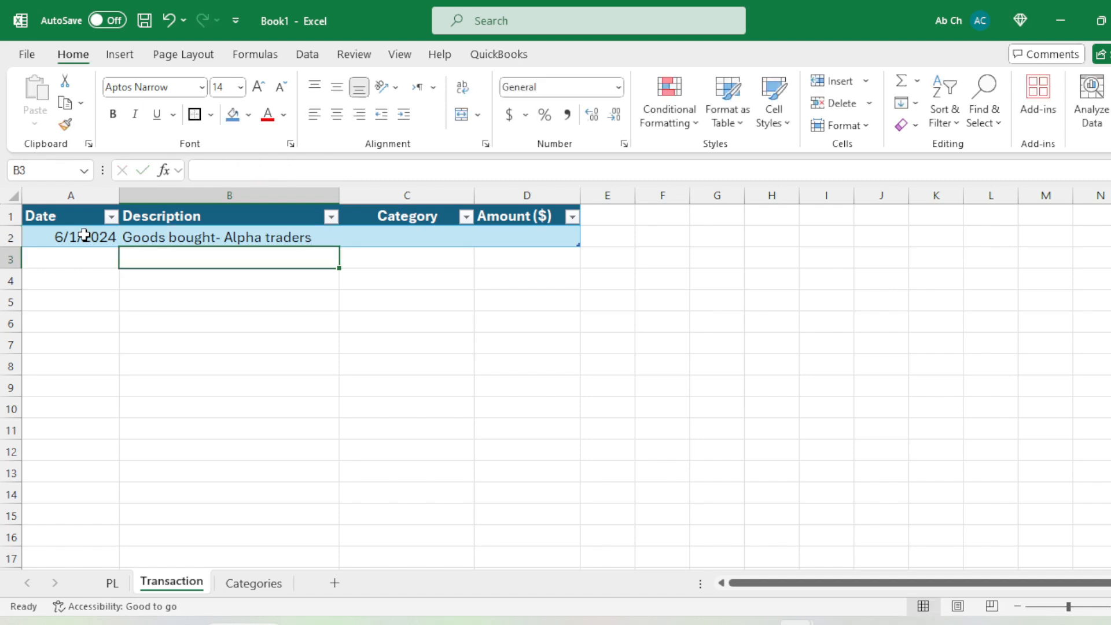
- Choose Inventory from the Category dropdown in cell C2 for the Alpha traders purchase
{"action": "key", "text": "Up"}
{"action": "key", "text": "Right"}
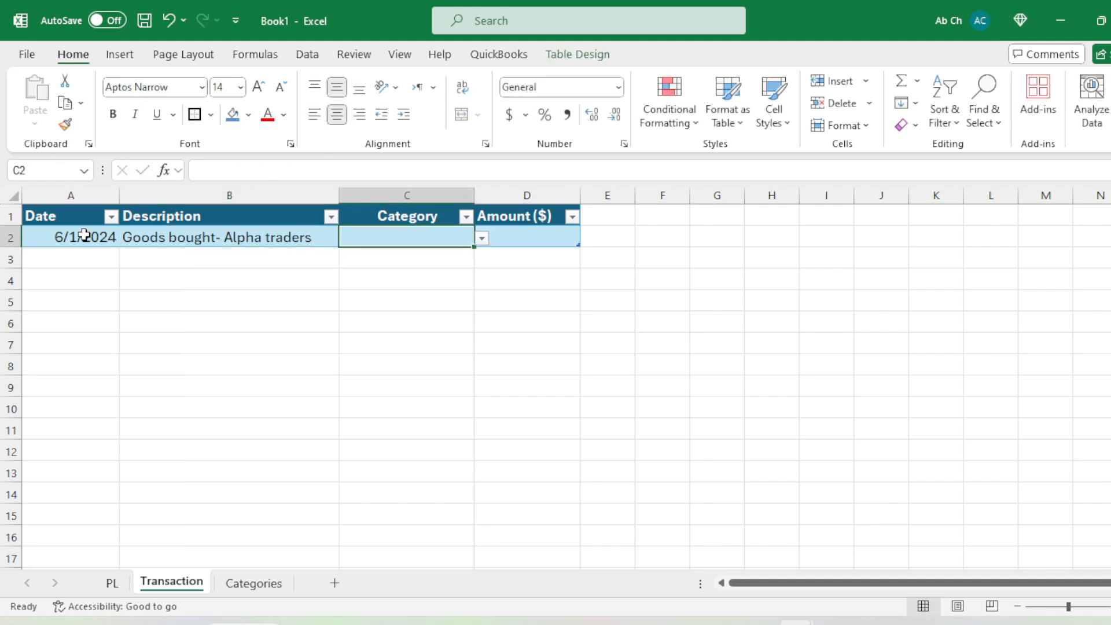
{"action": "left_click", "coordinate": [481, 240]}
{"action": "scroll", "coordinate": [449, 277], "scroll_direction": "up", "scroll_amount": 1}
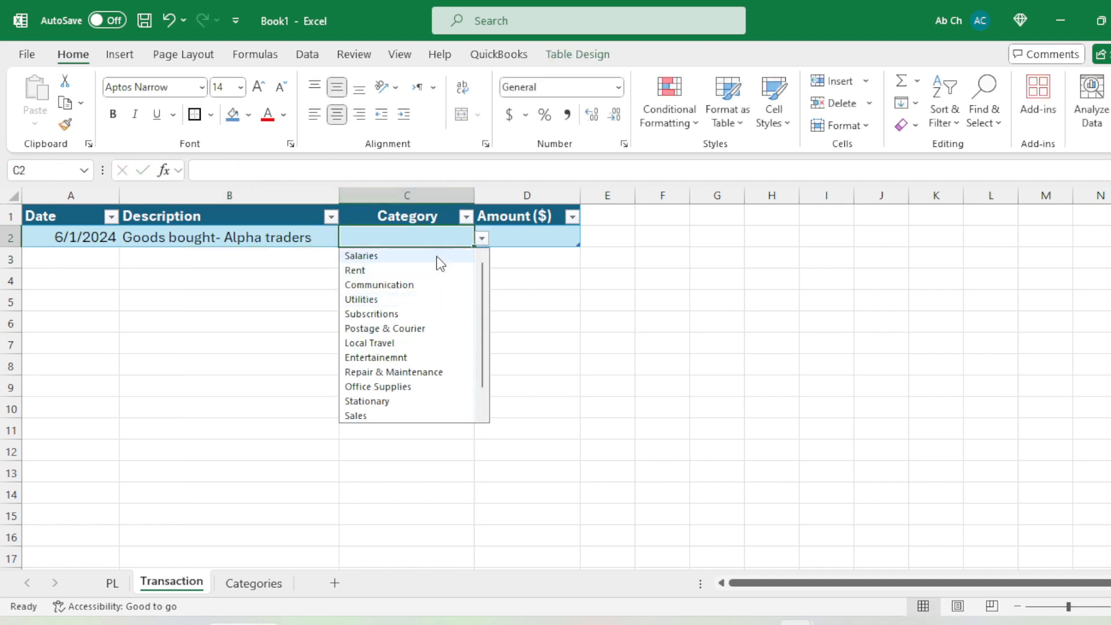
{"action": "scroll", "coordinate": [408, 371], "scroll_direction": "down", "scroll_amount": 1}
{"action": "left_click", "coordinate": [389, 400]}
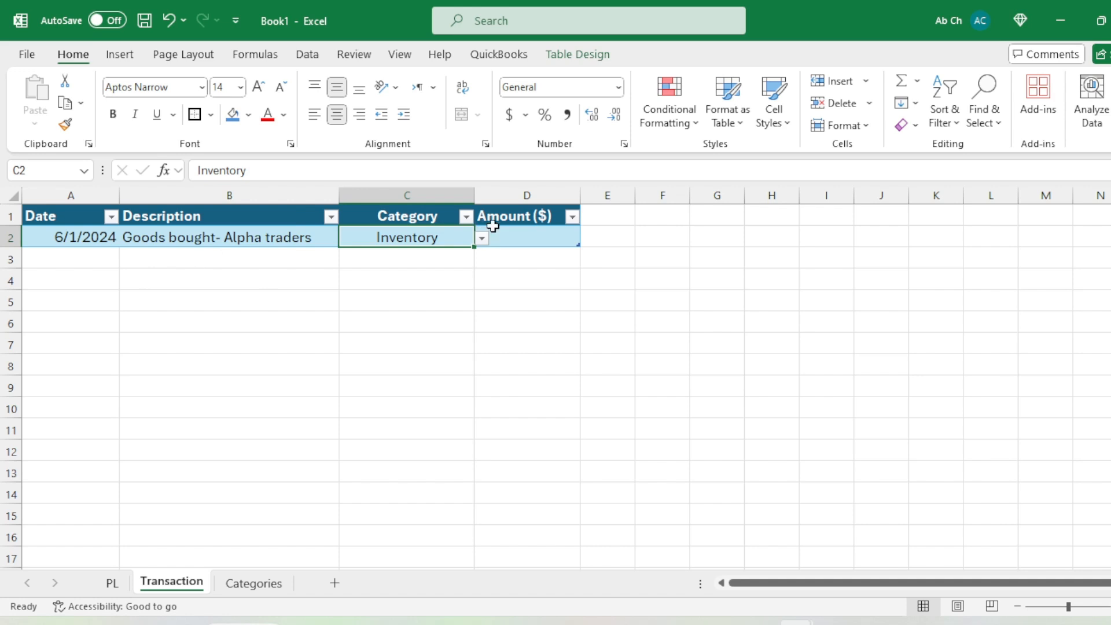
- Enter 25000 as the amount of the Alpha traders purchase in cell D2
{"action": "left_click", "coordinate": [519, 231]}
{"action": "type", "text": "25000"}
{"action": "key", "text": "Return"}
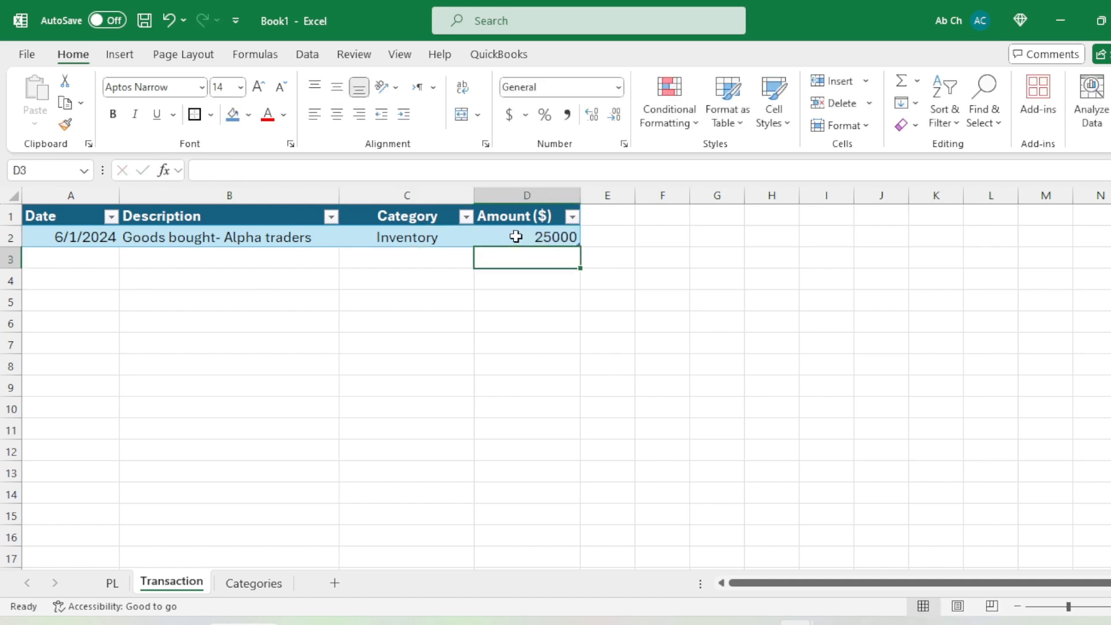
{"action": "left_click", "coordinate": [513, 236]}
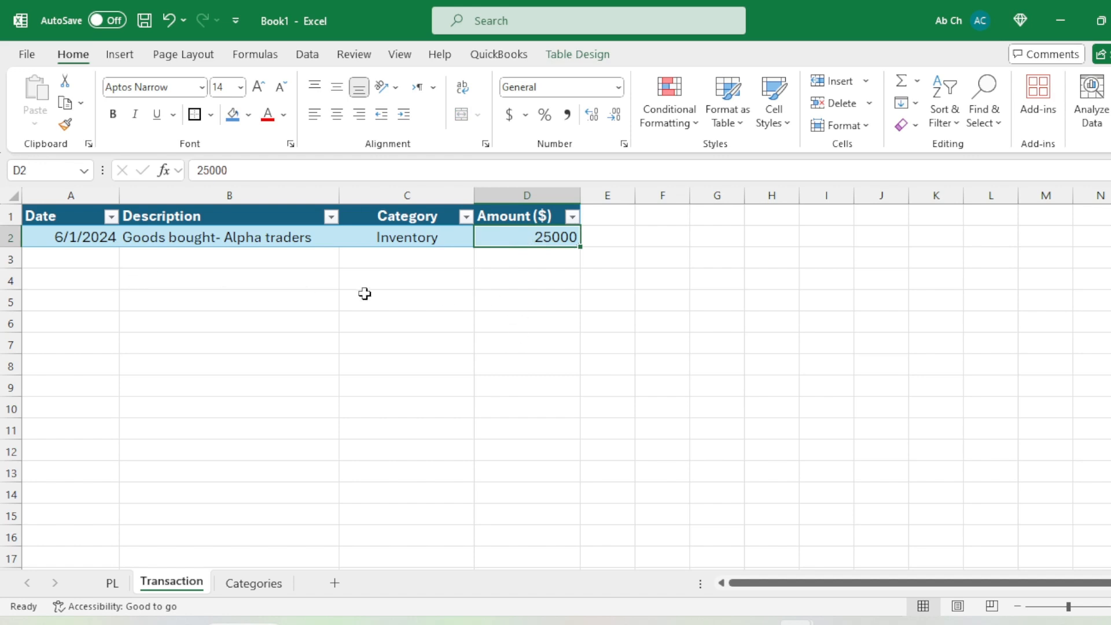
- Switch to the Word document and read the second transaction, the goods sold to Zac Electronics
{"action": "key", "text": "alt+Tab"}
{"action": "left_click", "coordinate": [413, 360]}
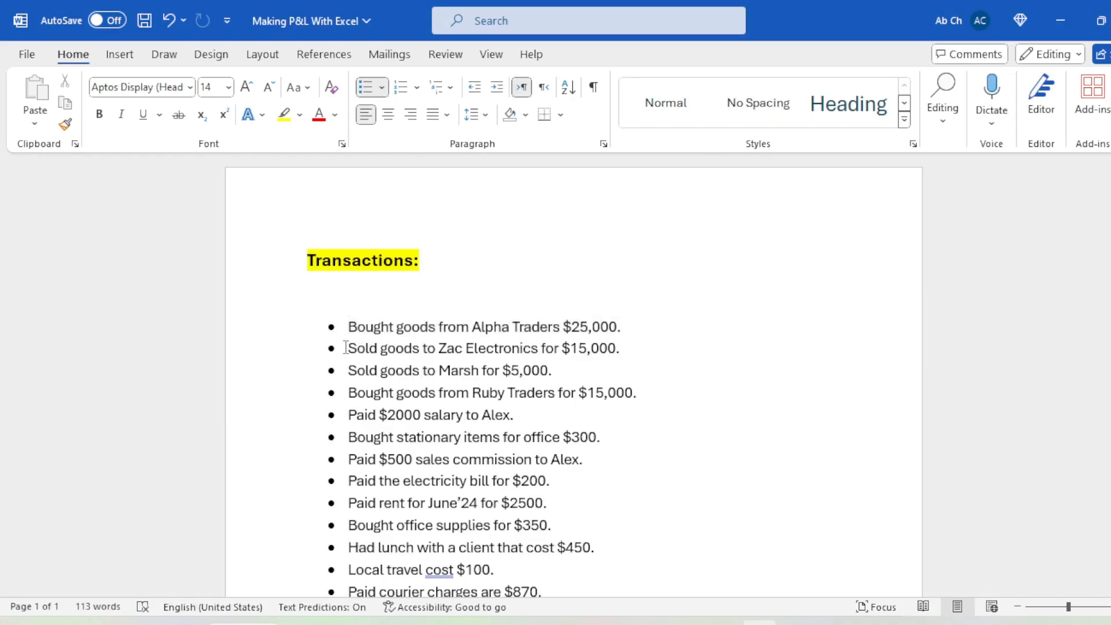
{"action": "left_click_drag", "start_coordinate": [345, 348], "coordinate": [620, 348]}
- Switch back to Excel and enter the date 6/2/2024 in cell A3, directly below the first transaction
{"action": "key", "text": "alt+Tab"}
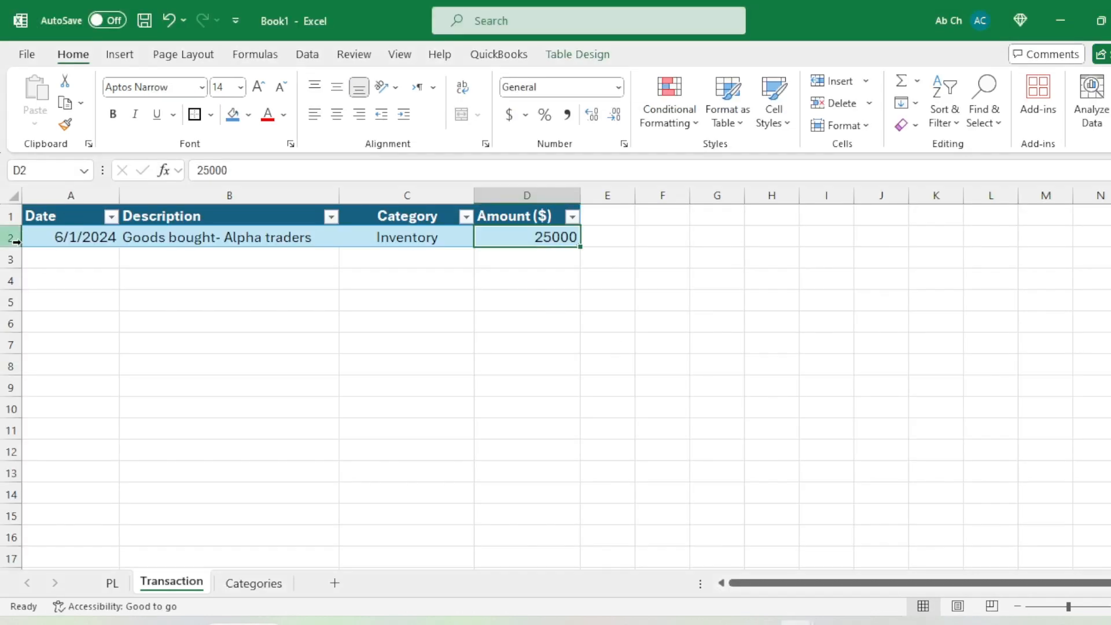
{"action": "left_click", "coordinate": [59, 261]}
{"action": "type", "text": "6/2/"}
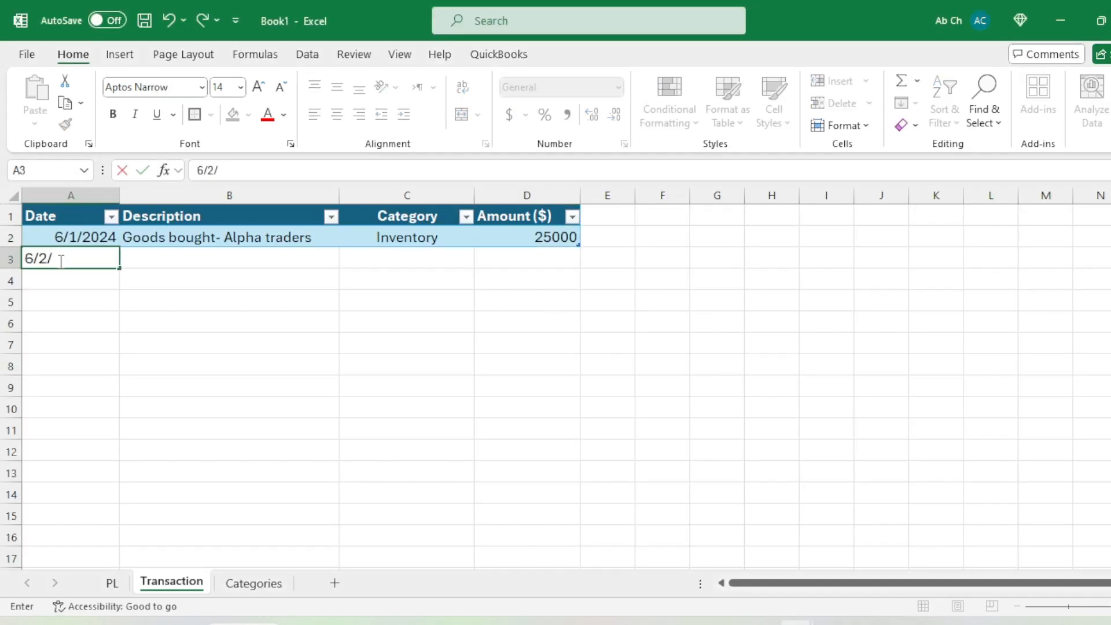
{"action": "type", "text": "2024"}
{"action": "key", "text": "Return"}
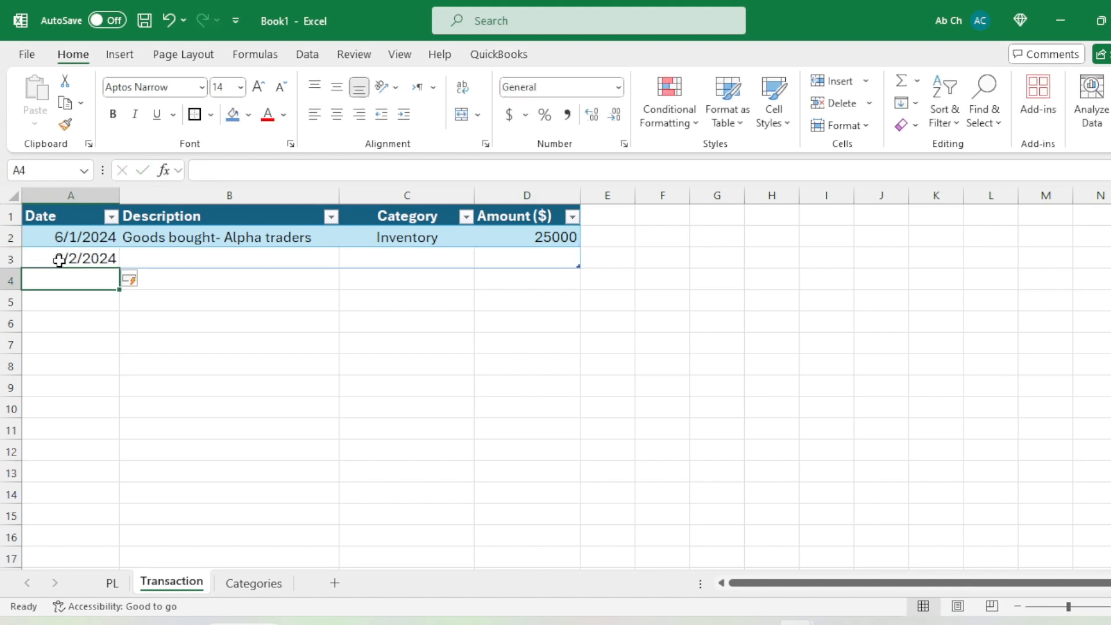
- Enter the description "Sold goods - Zac tarders" in cell B3
{"action": "key", "text": "Up"}
{"action": "key", "text": "Right"}
{"action": "type", "text": "S"}
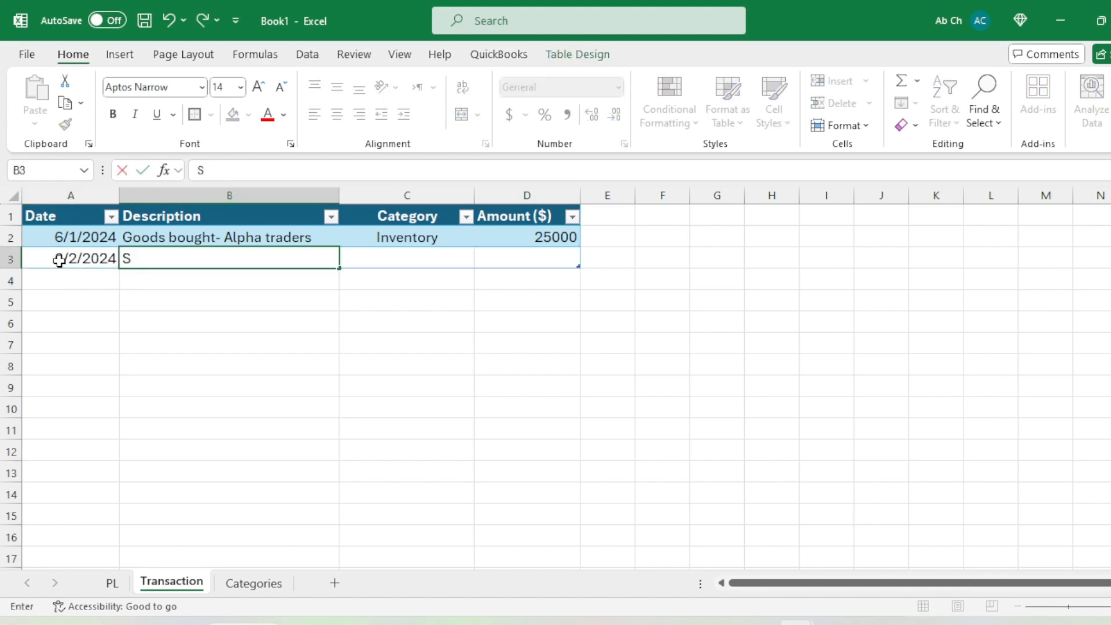
{"action": "key", "text": "BackSpace"}
{"action": "type", "text": "old goods"}
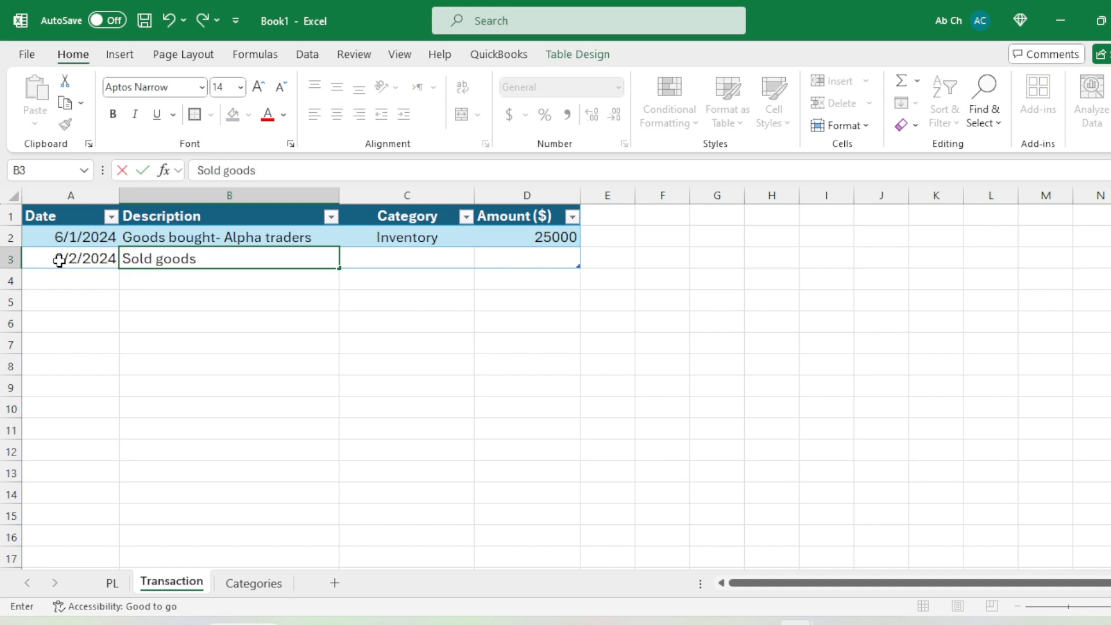
{"action": "type", "text": " - Zac tarders"}
{"action": "key", "text": "Return"}
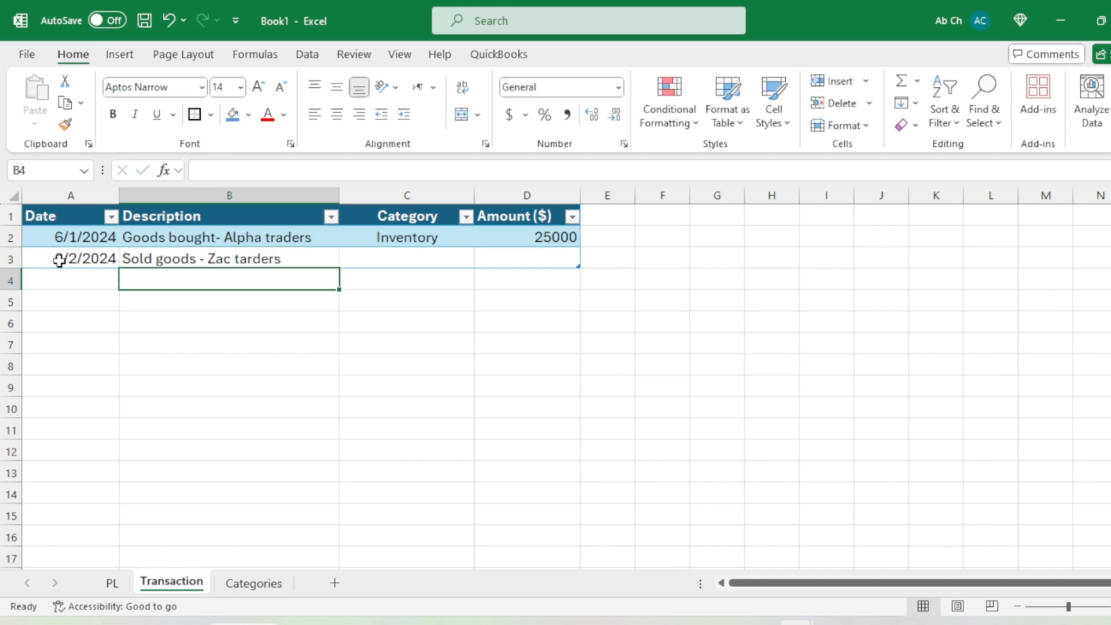
- Set the category of the second transaction in cell C3 to Sales using the matching dropdown entry
{"action": "key", "text": "Up"}
{"action": "key", "text": "Right"}
{"action": "type", "text": "sa"}
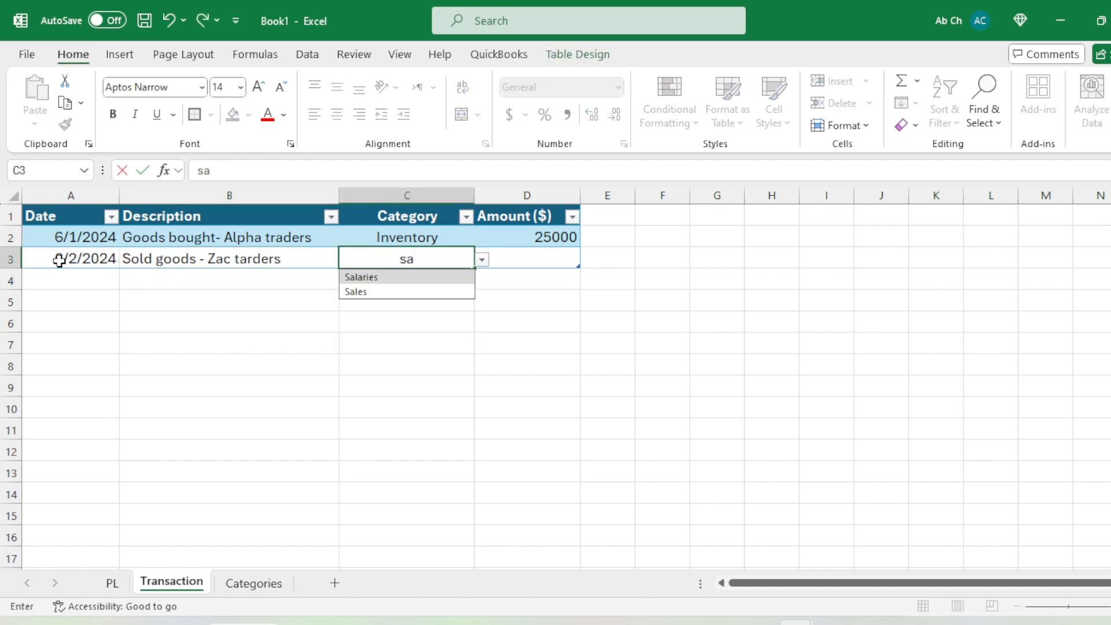
{"action": "left_click", "coordinate": [371, 292]}
- Check the second transaction's amount in the Word document, and enter 15000 in cell D3 back in Excel
{"action": "key", "text": "alt+Tab"}
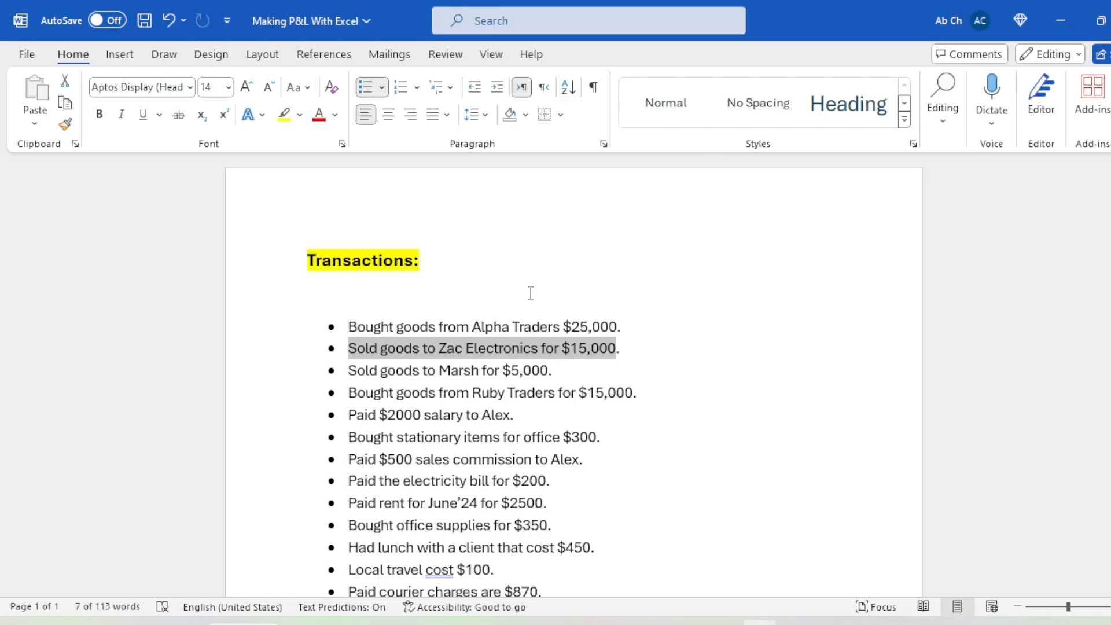
{"action": "key", "text": "alt+Tab"}
{"action": "type", "text": "1500"}
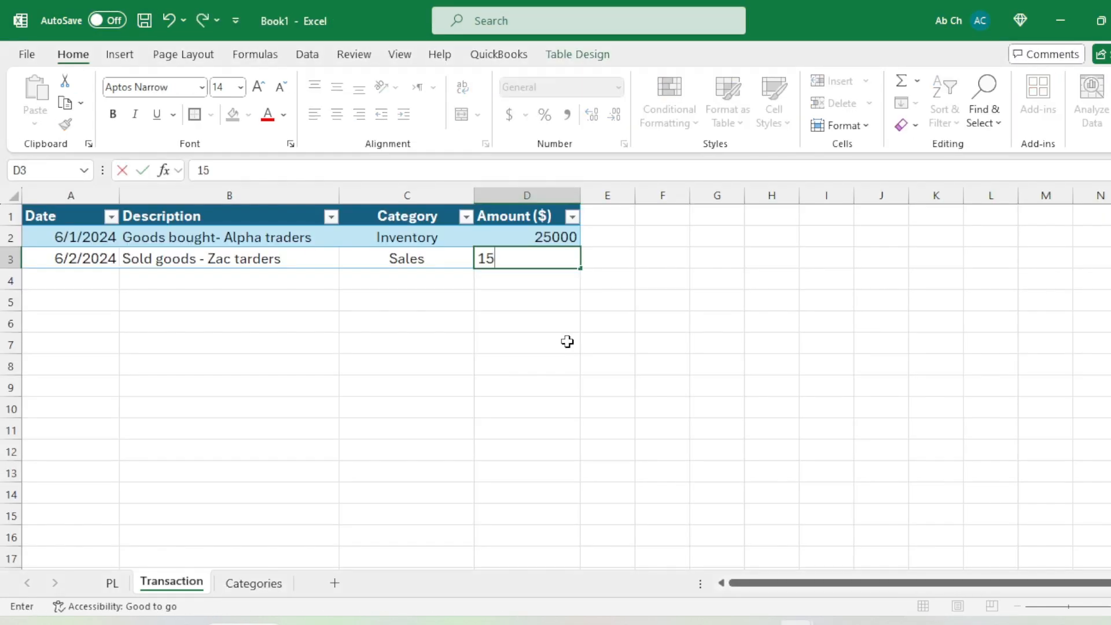
{"action": "key", "text": "Return"}
{"action": "key", "text": "Up"}
{"action": "type", "text": "1510"}
{"action": "key", "text": "BackSpace"}
{"action": "key", "text": "BackSpace"}
{"action": "type", "text": "000"}
{"action": "key", "text": "Return"}
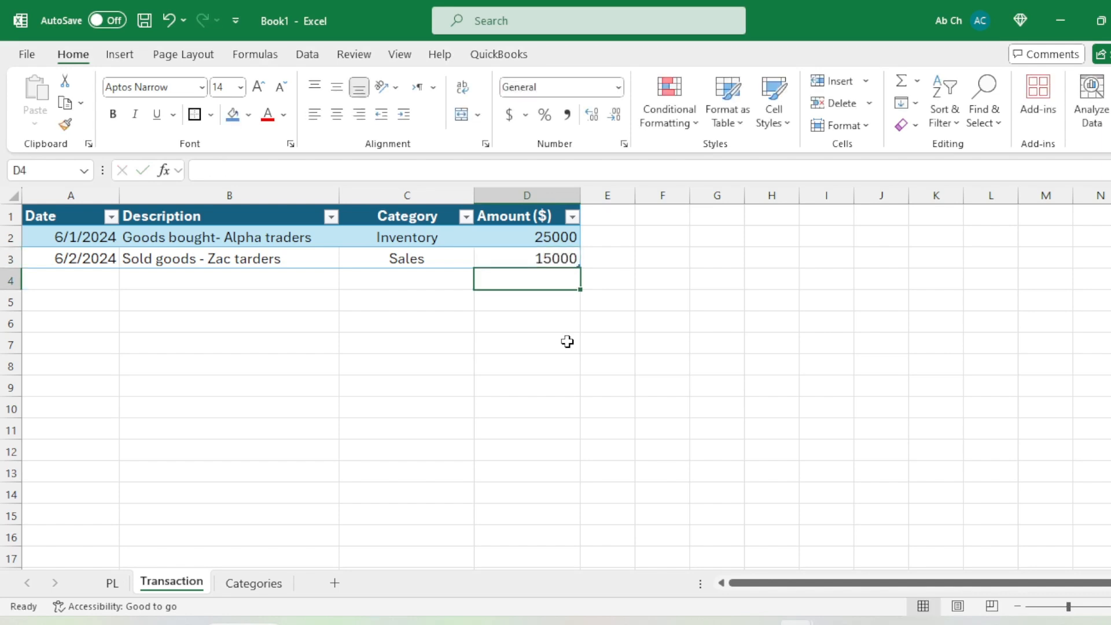
{"action": "left_click", "coordinate": [51, 285]}
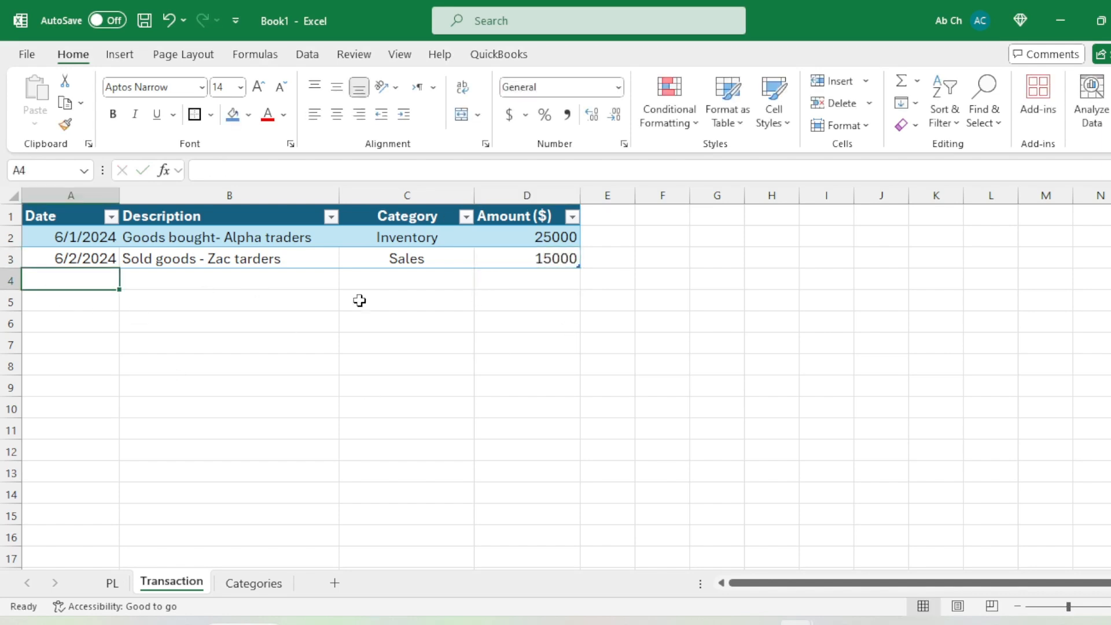
- Format the Amount ($) column D as Accounting with 0 decimal places and no currency symbol
{"action": "left_click", "coordinate": [547, 191]}
{"action": "right_click", "coordinate": [534, 198]}
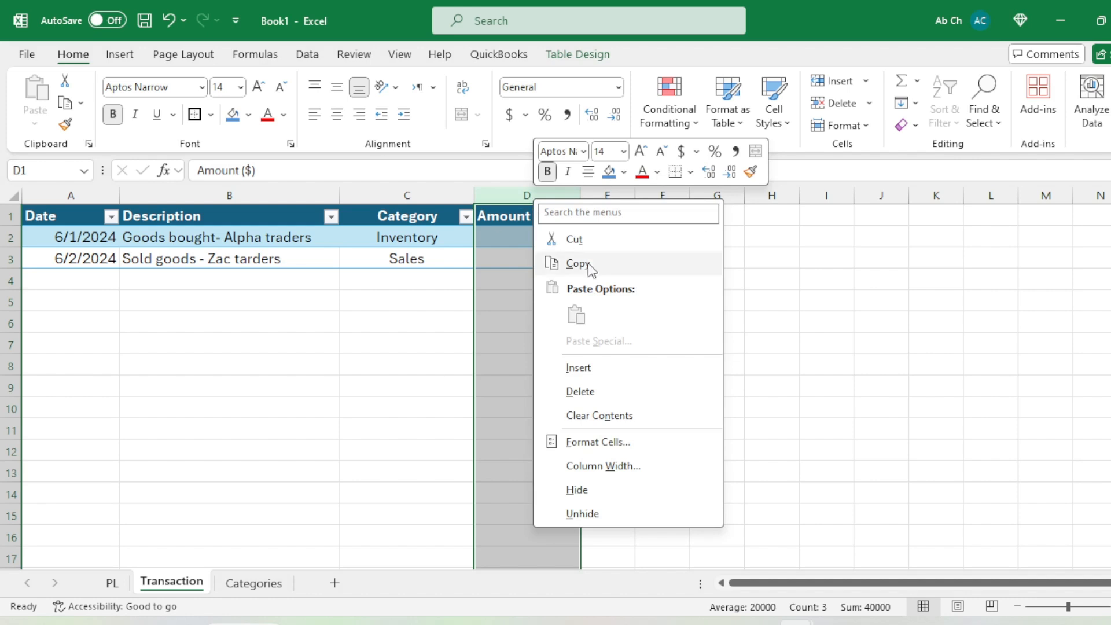
{"action": "left_click", "coordinate": [628, 441]}
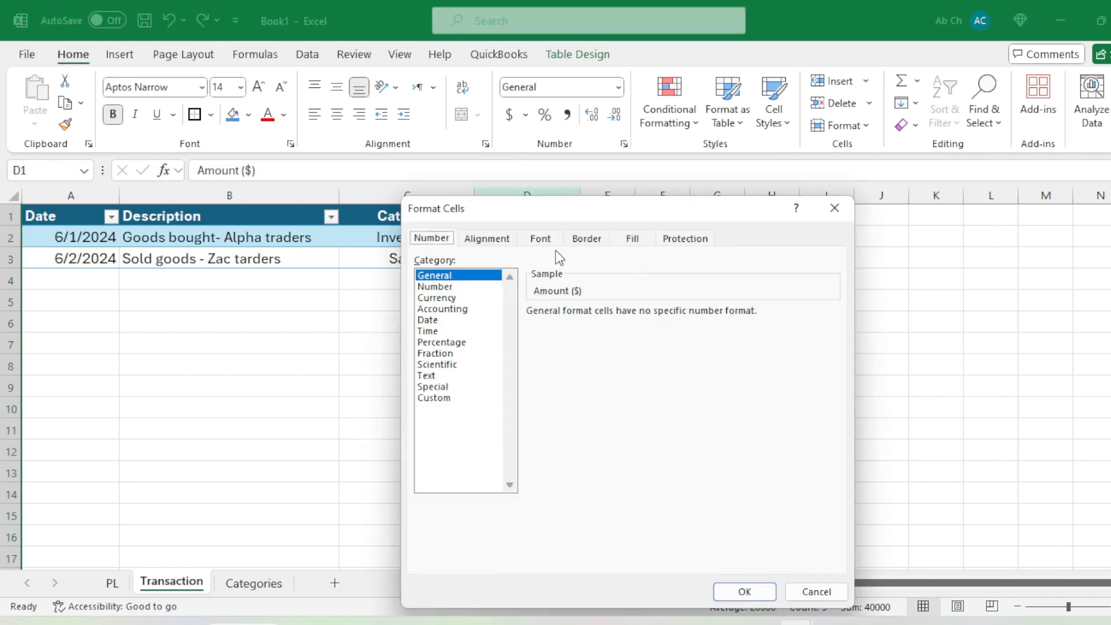
{"action": "left_click", "coordinate": [449, 287]}
{"action": "left_click_drag", "start_coordinate": [630, 313], "coordinate": [564, 320]}
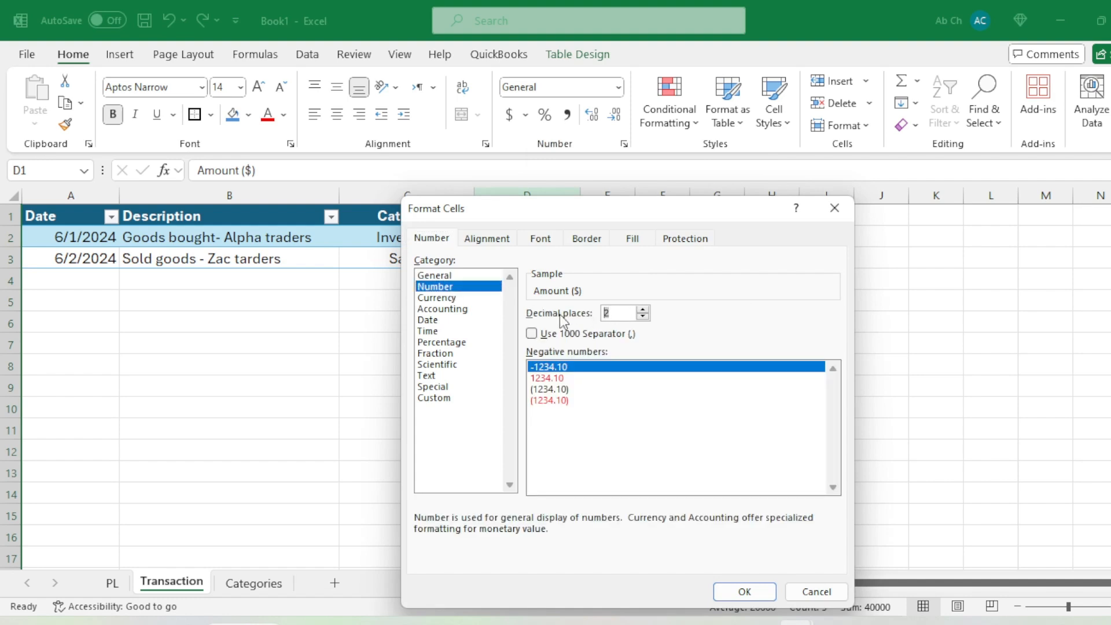
{"action": "type", "text": "0"}
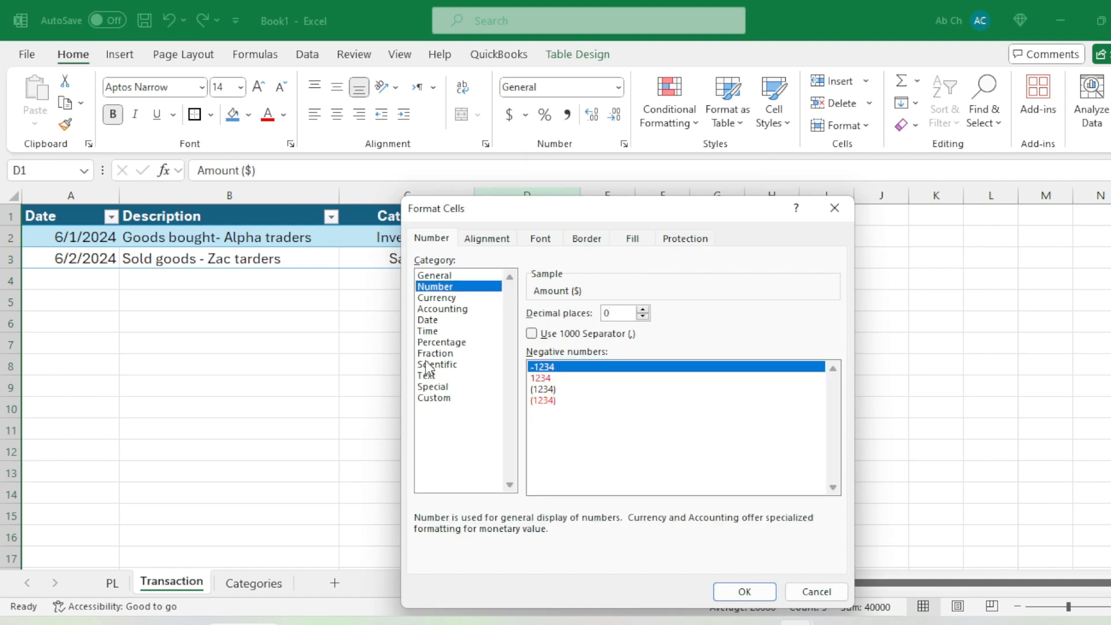
{"action": "left_click", "coordinate": [452, 311]}
{"action": "left_click", "coordinate": [652, 334]}
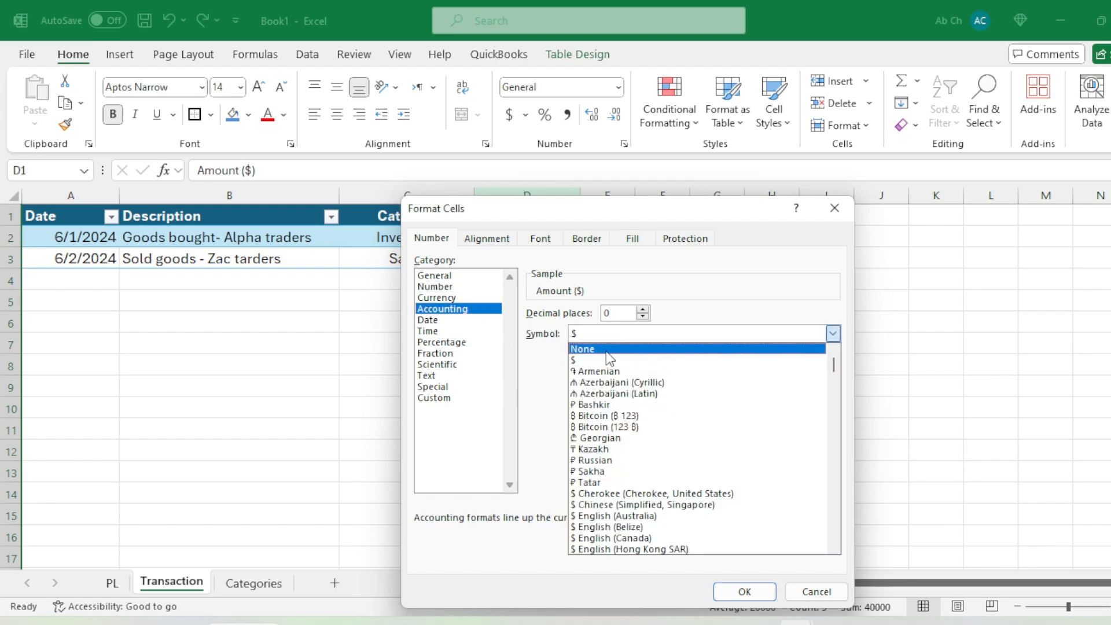
{"action": "left_click", "coordinate": [613, 349]}
{"action": "left_click", "coordinate": [738, 590]}
{"action": "left_click", "coordinate": [559, 324]}
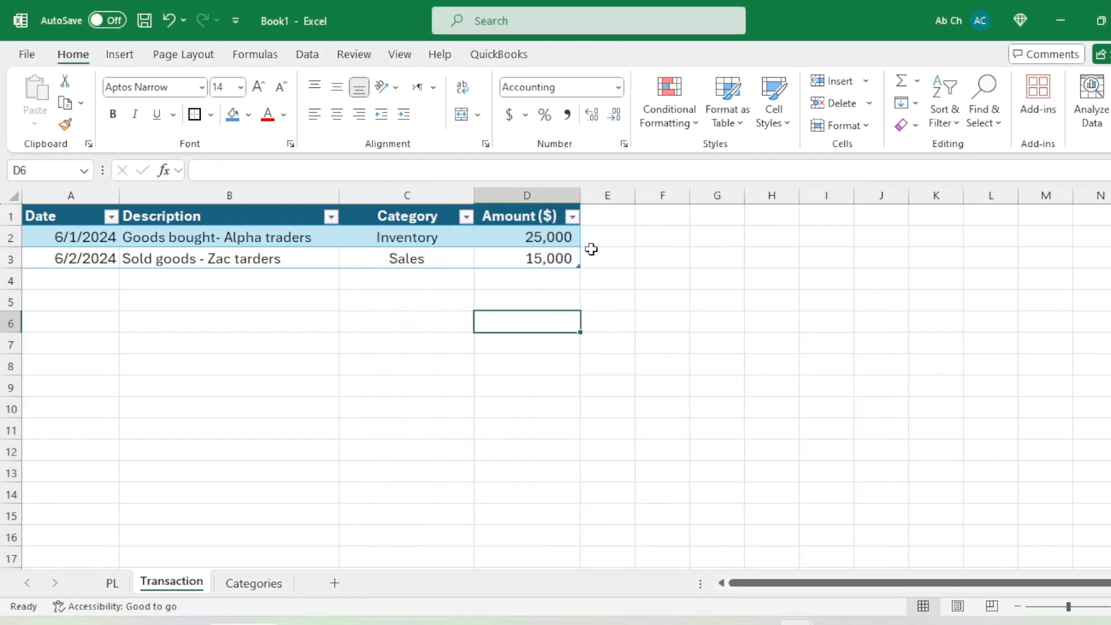
{"action": "left_click", "coordinate": [552, 260]}
- Select the empty Date cell A4, and switch to the Word document to read the third transaction's customer and amount
{"action": "left_click", "coordinate": [104, 279]}
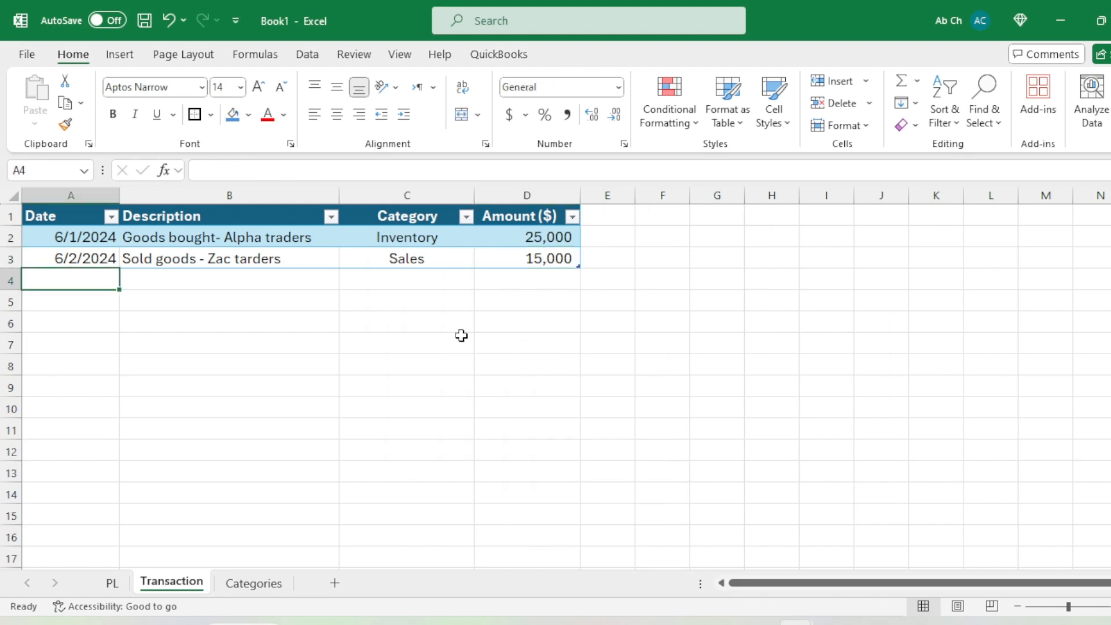
{"action": "key", "text": "alt+Tab"}
{"action": "left_click_drag", "start_coordinate": [357, 370], "coordinate": [480, 373]}
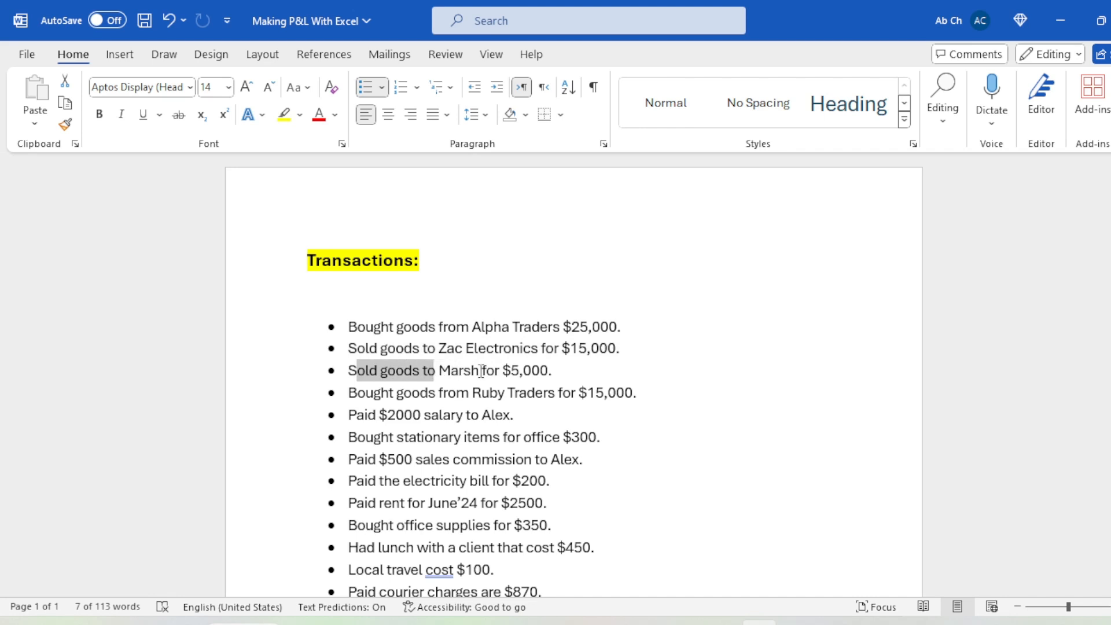
{"action": "key", "text": "alt+Tab"}
{"action": "key", "text": "alt+Tab"}
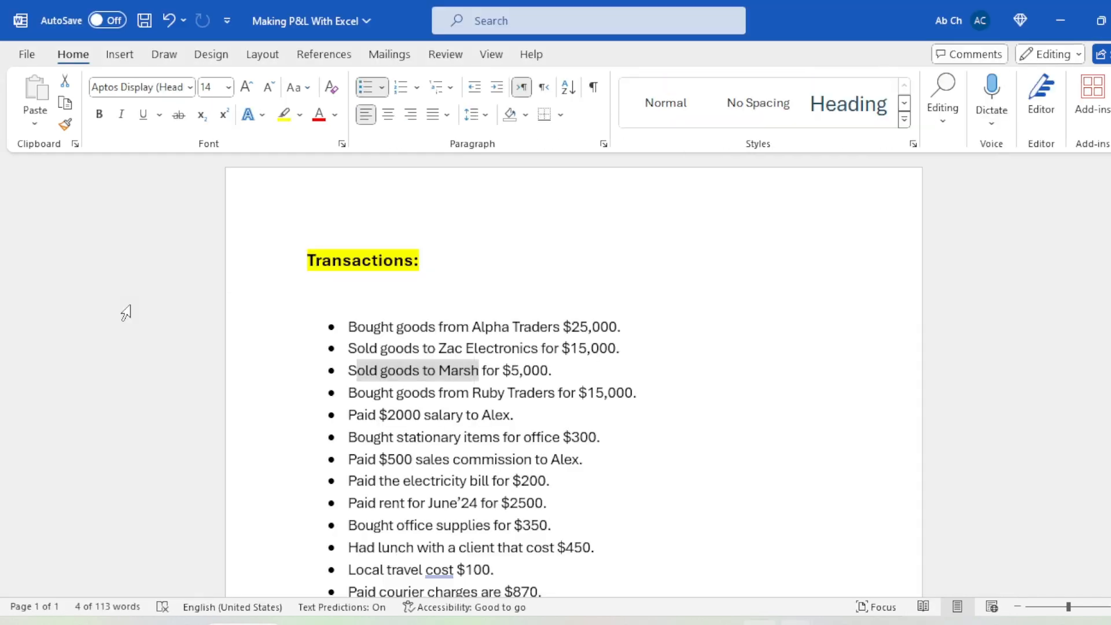
{"action": "left_click_drag", "start_coordinate": [464, 371], "coordinate": [541, 370]}
- Switch back to Excel and enter the date 6/3/2024 in cell A4 for the third transaction
{"action": "key", "text": "alt+Tab"}
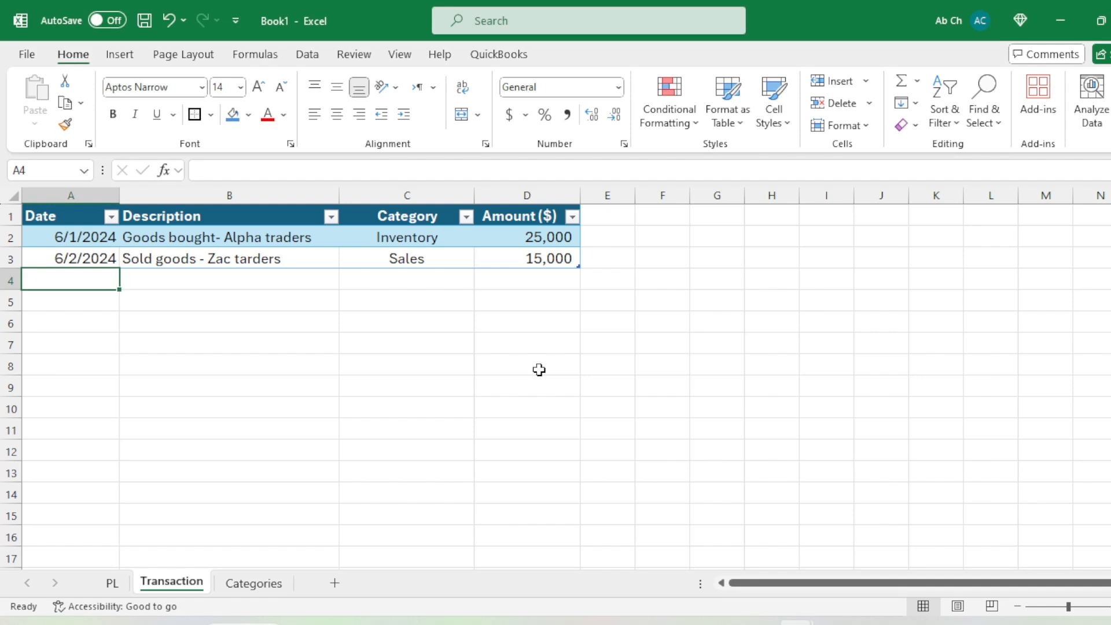
{"action": "type", "text": "6/3/"}
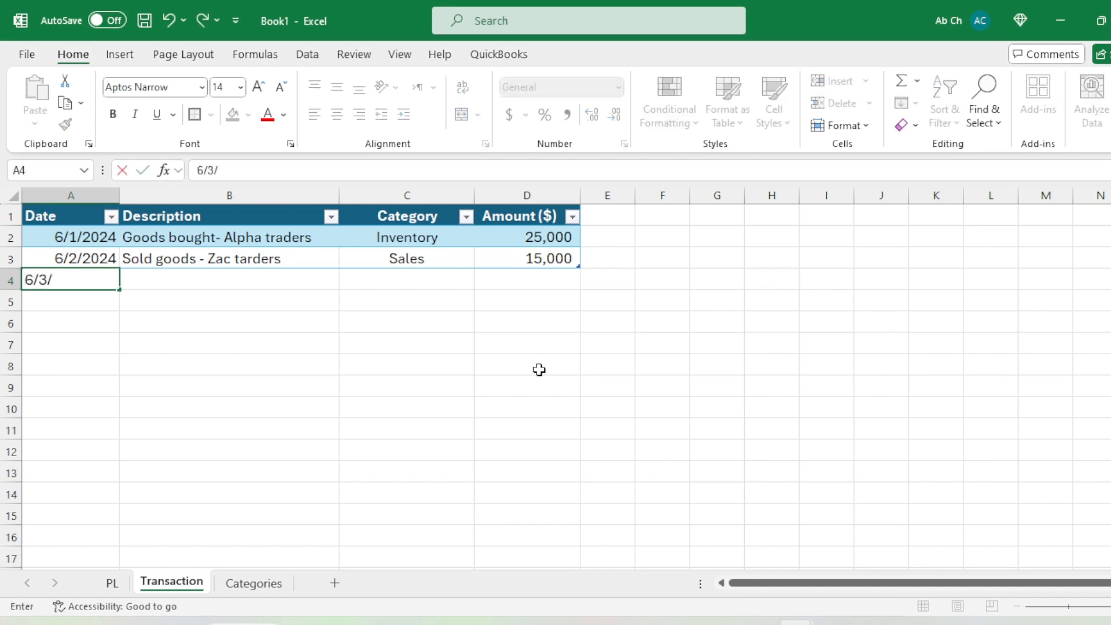
{"action": "type", "text": "2024"}
{"action": "key", "text": "Return"}
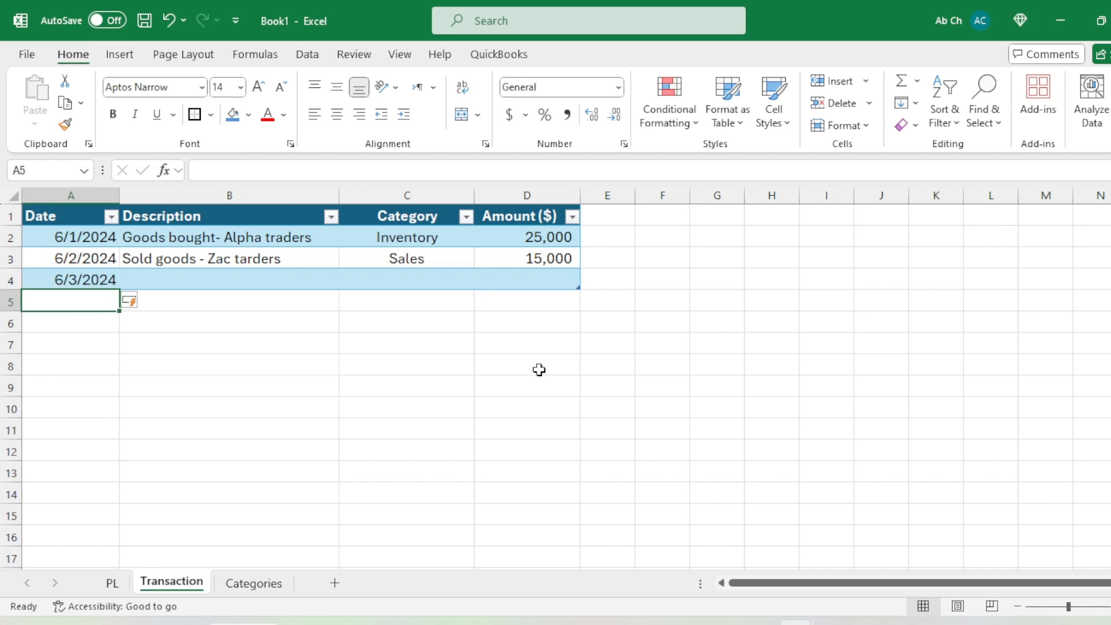
- Enter "Sold goods - " followed by the customer's name from the Word document as the description in cell B4
{"action": "key", "text": "Up"}
{"action": "key", "text": "Right"}
{"action": "type", "text": "Sold "}
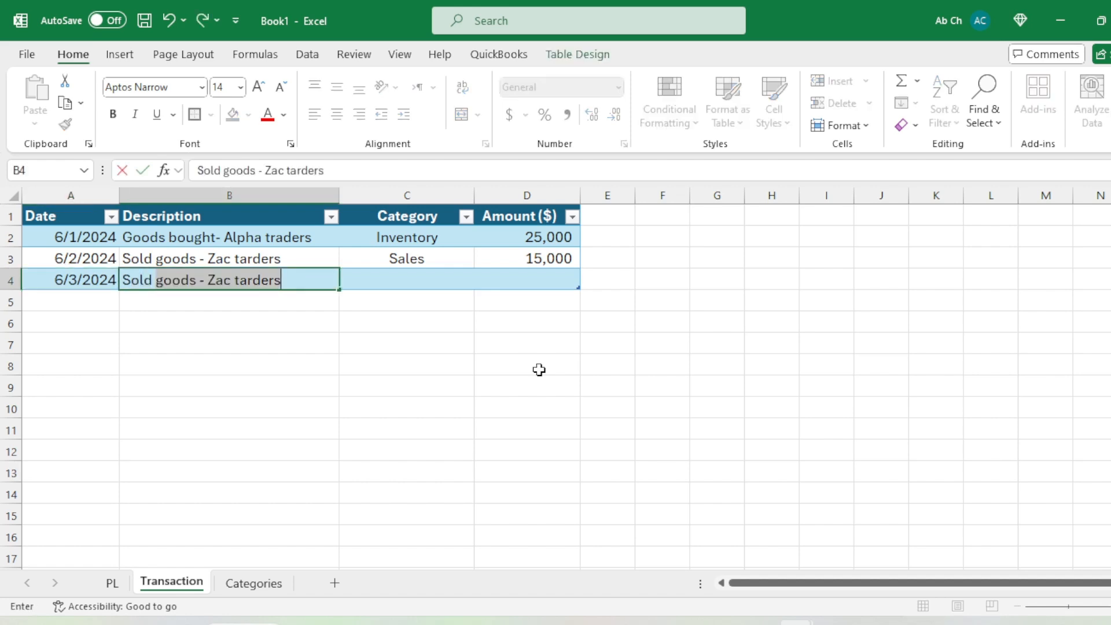
{"action": "type", "text": "goods -"}
{"action": "key", "text": "alt+Tab"}
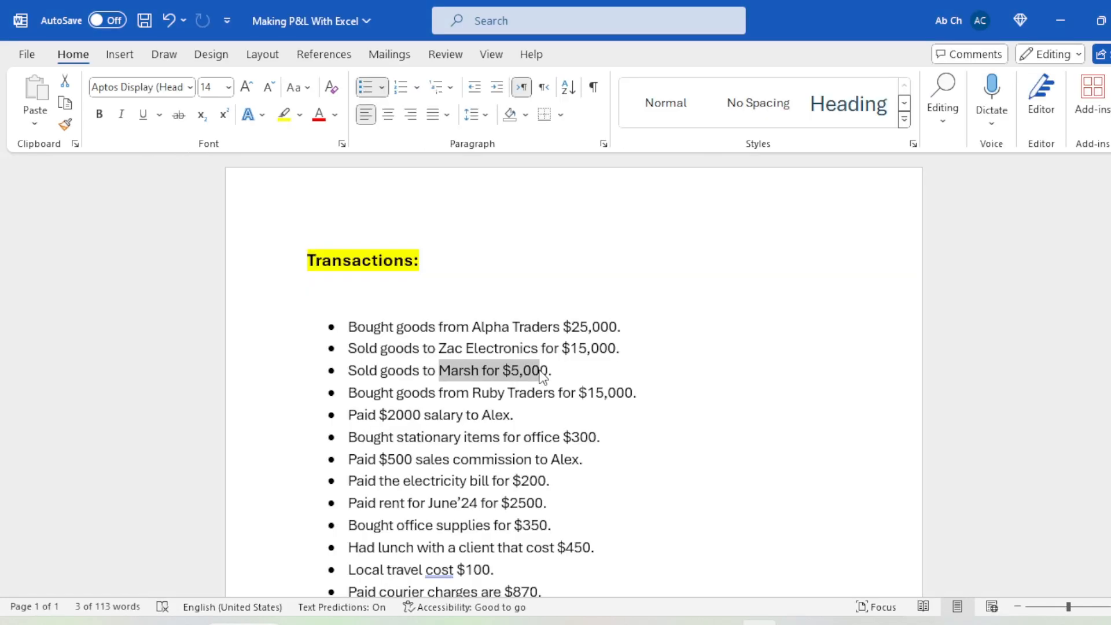
{"action": "key", "text": "alt+Tab"}
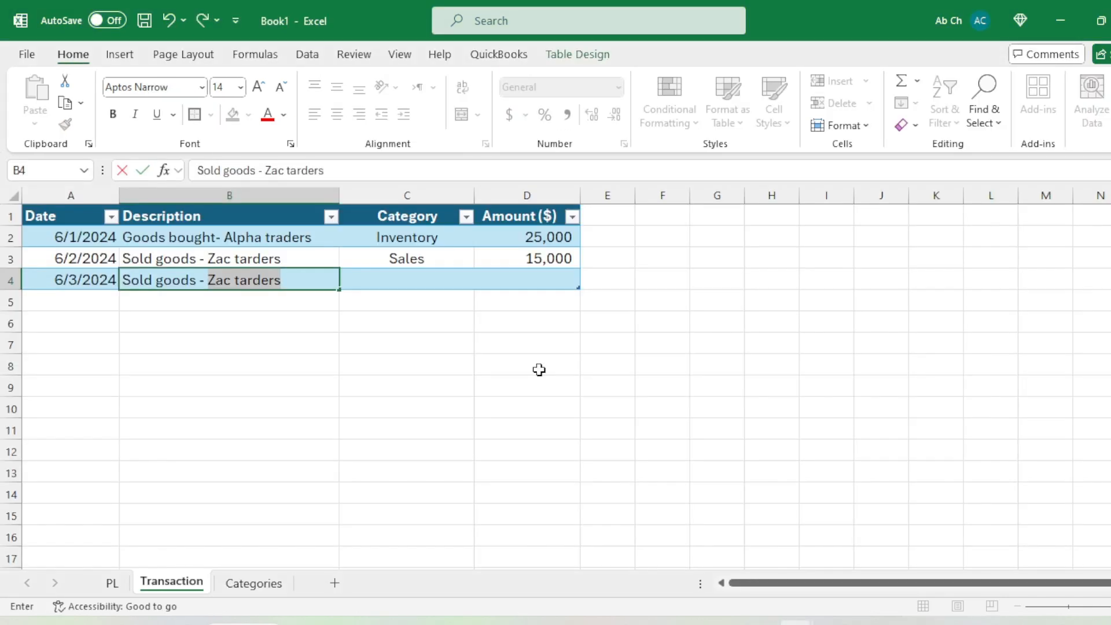
{"action": "type", "text": "Marsh"}
{"action": "key", "text": "Tab"}
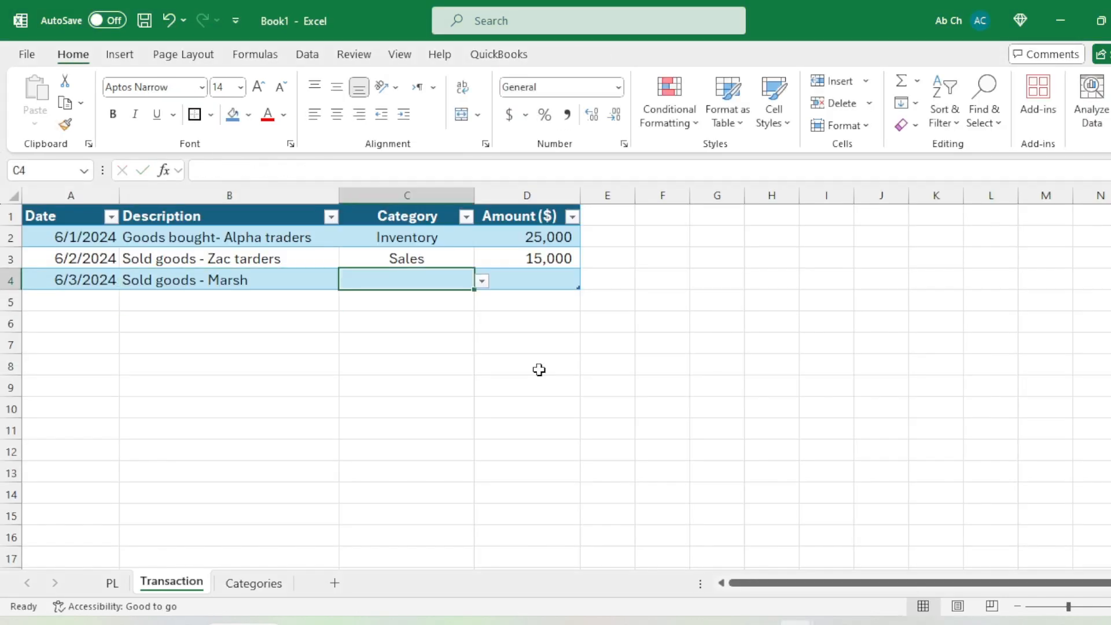
- Set the third transaction's category in C4 to Sales and enter its amount of 5000 in D4
{"action": "type", "text": "sal"}
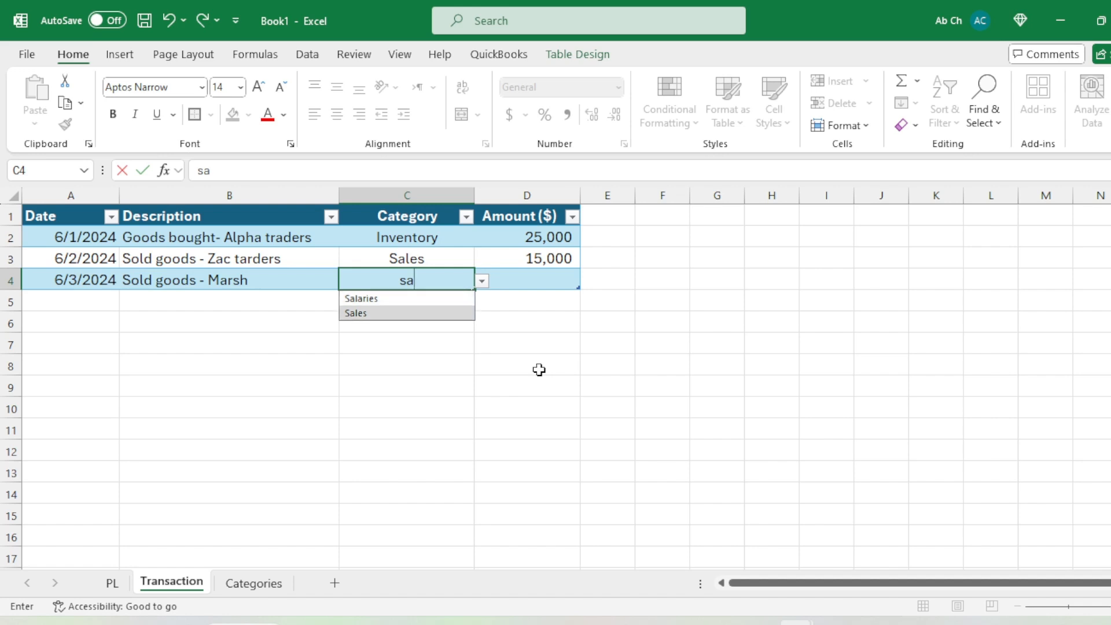
{"action": "type", "text": "es"}
{"action": "key", "text": "Tab"}
{"action": "key", "text": "alt+Tab"}
{"action": "key", "text": "alt+Tab"}
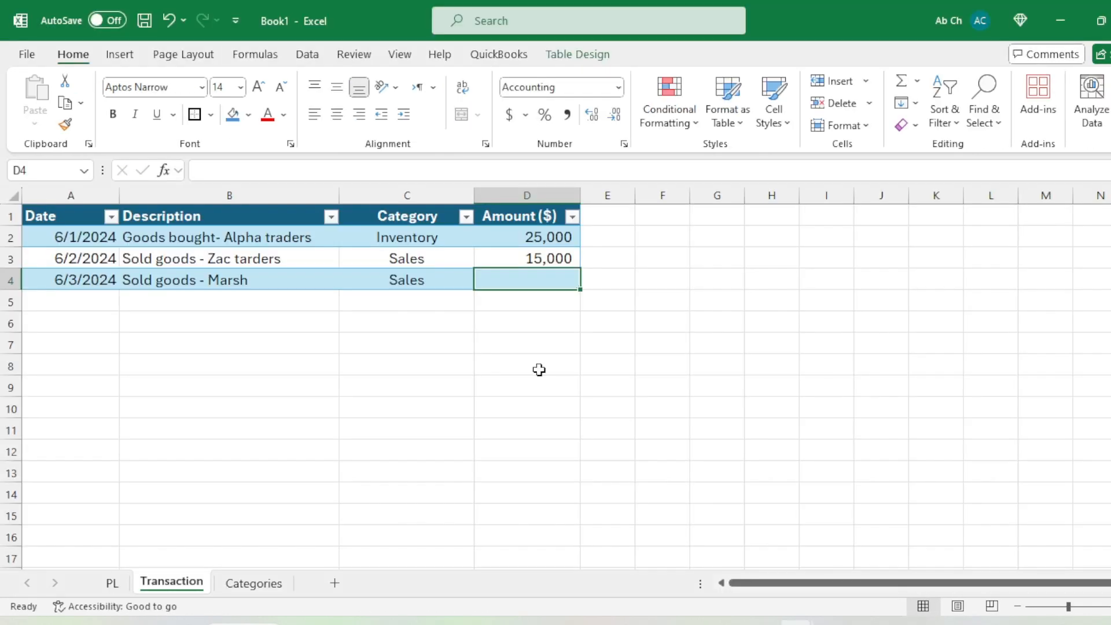
{"action": "type", "text": "5000"}
{"action": "key", "text": "Return"}
{"action": "key", "text": "Up"}
- Read the fourth transaction in the Word document, and enter the date 6/4/2024 in cell A5 back in Excel
{"action": "left_click", "coordinate": [114, 306]}
{"action": "key", "text": "alt+Tab"}
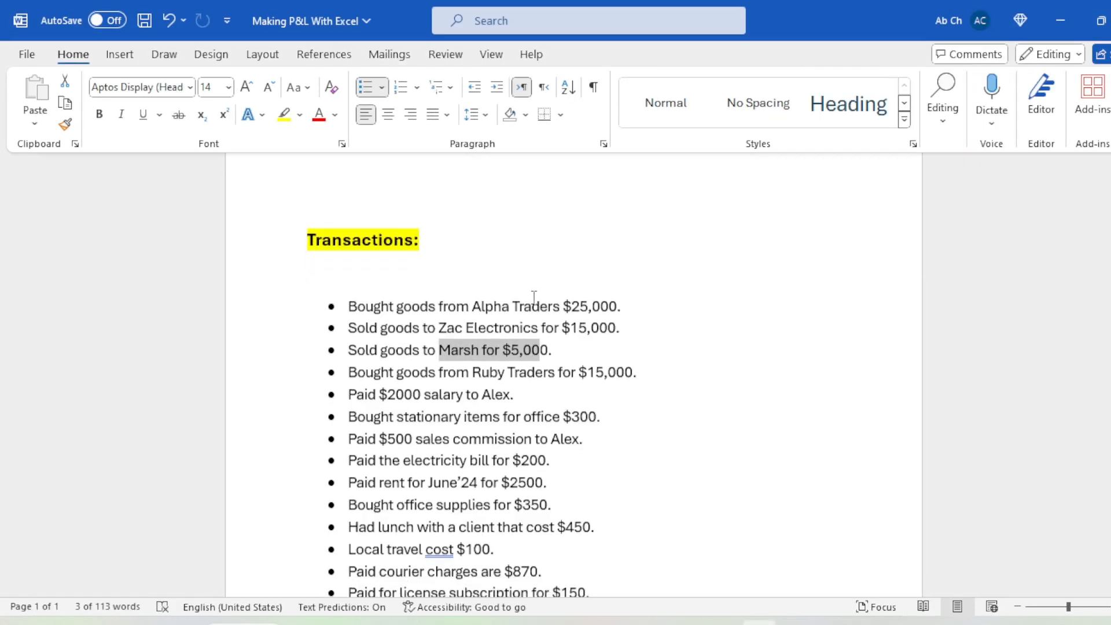
{"action": "left_click_drag", "start_coordinate": [366, 317], "coordinate": [632, 313]}
{"action": "key", "text": "alt+Tab"}
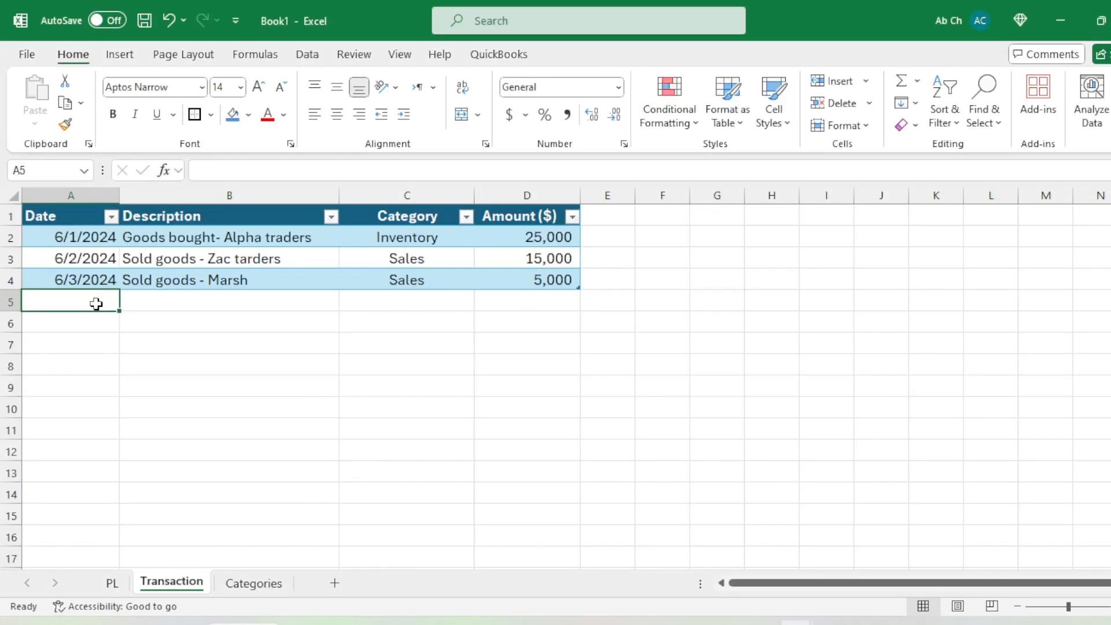
{"action": "type", "text": "6/"}
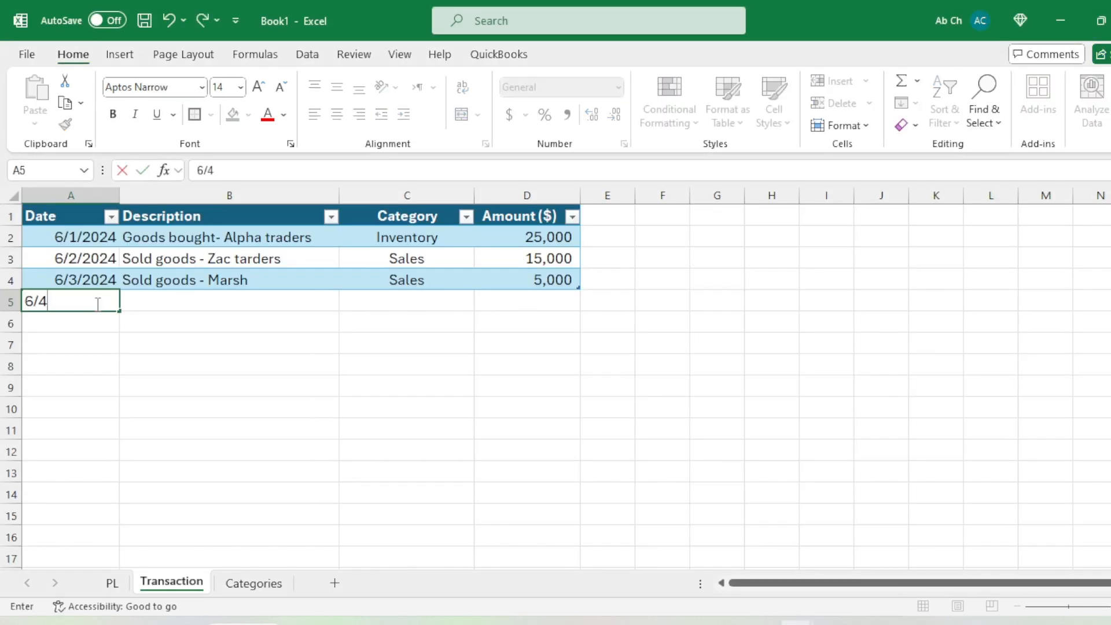
{"action": "type", "text": "4/2024"}
{"action": "key", "text": "Return"}
- Copy the description from B4 into B5 and edit it to read "Sold goods - Ruby traders"
{"action": "key", "text": "Up"}
{"action": "key", "text": "Right"}
{"action": "key", "text": "Up"}
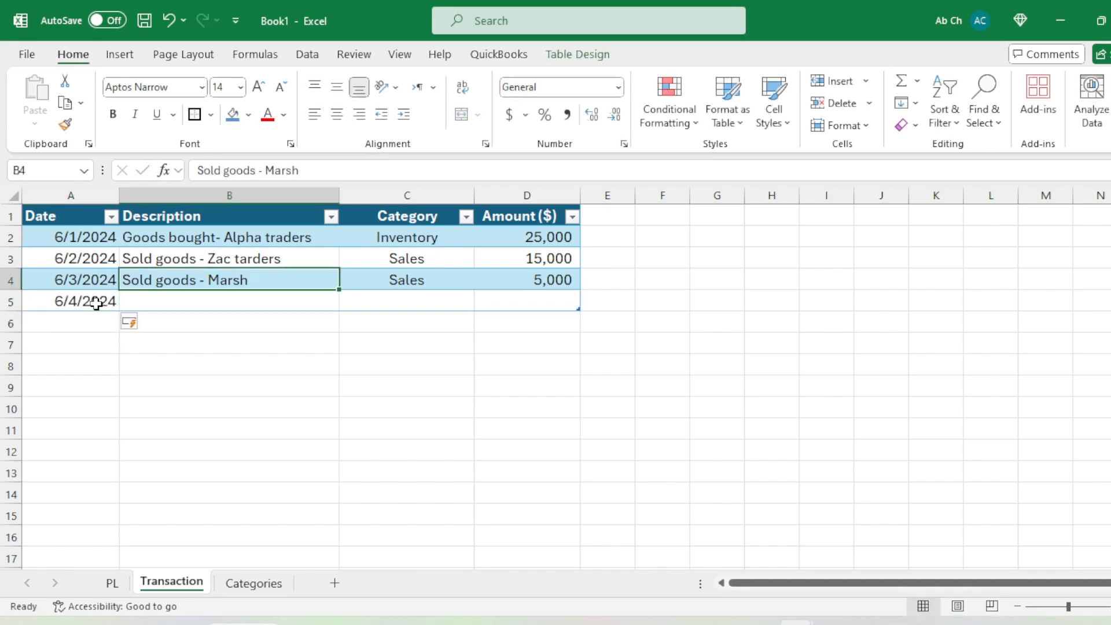
{"action": "key", "text": "ctrl+c"}
{"action": "key", "text": "Down"}
{"action": "key", "text": "ctrl+v"}
{"action": "key", "text": "F2"}
{"action": "key", "text": "BackSpace"}
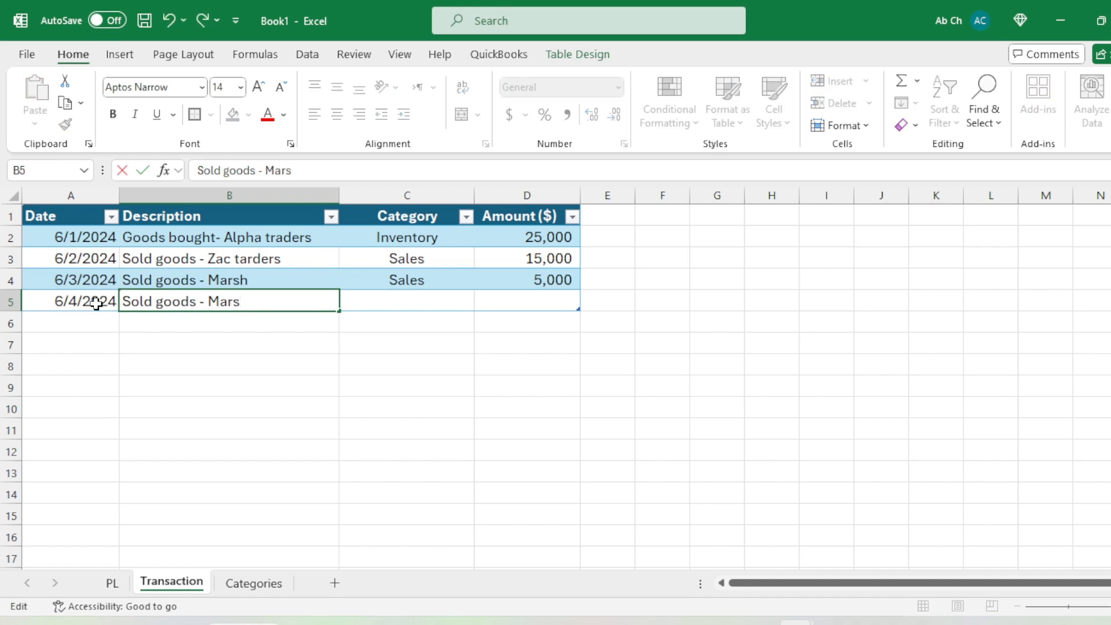
{"action": "key", "text": "BackSpace"}
{"action": "key", "text": "BackSpace"}
{"action": "type", "text": "Ruby traders"}
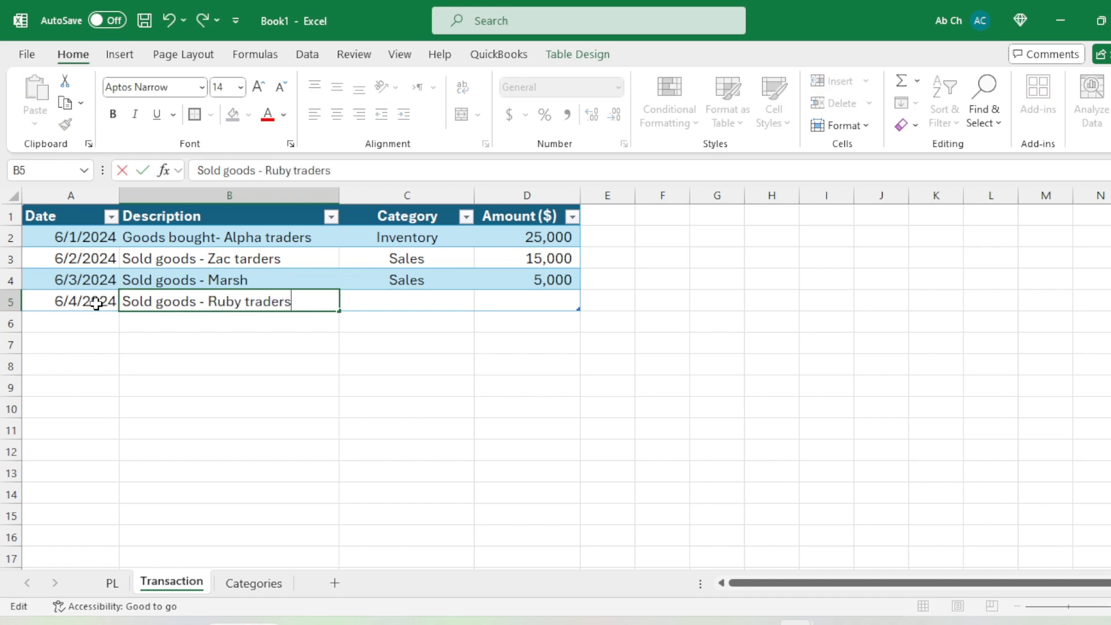
- Set the category in C5 to Sales and enter the amount 15,000 in D5
{"action": "key", "text": "Tab"}
{"action": "type", "text": "sa"}
{"action": "key", "text": "Down"}
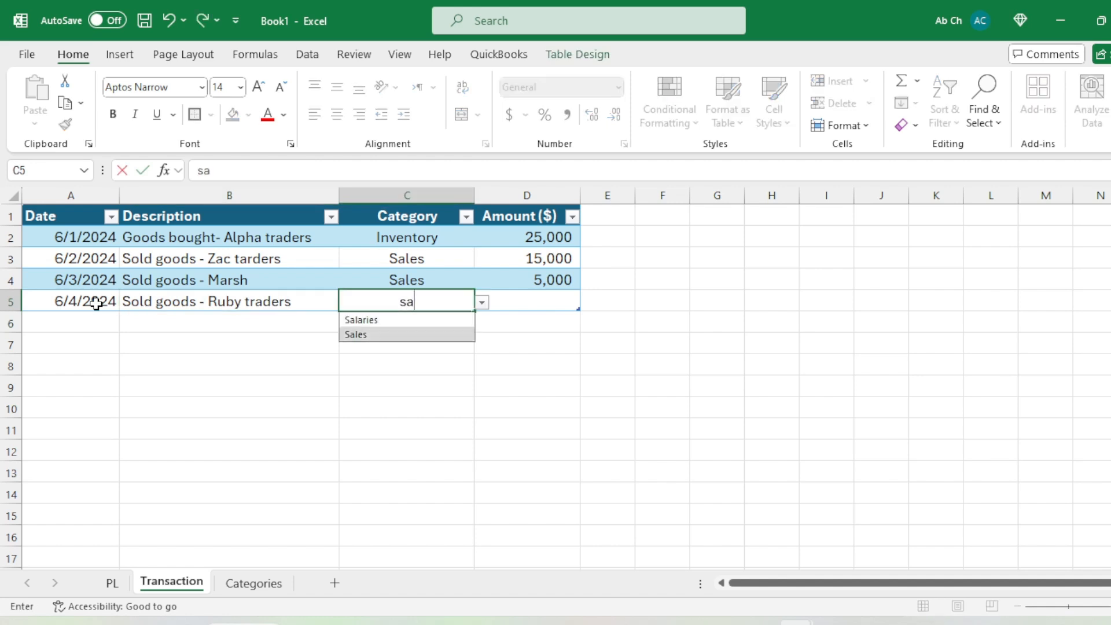
{"action": "key", "text": "Tab"}
{"action": "type", "text": "15"}
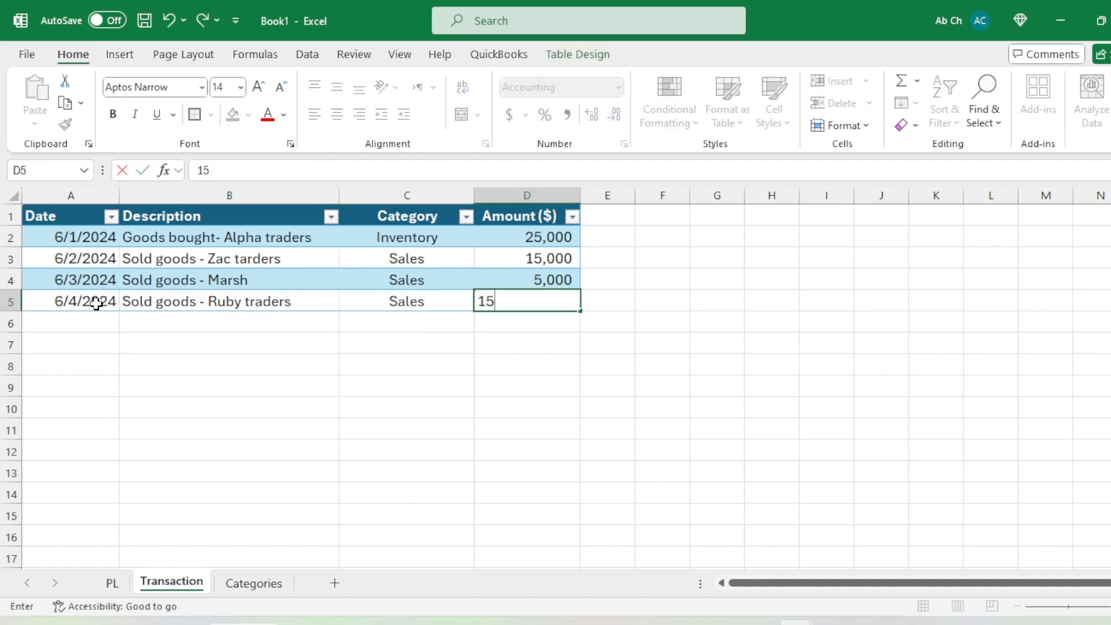
{"action": "type", "text": ",0000"}
{"action": "key", "text": "Return"}
- Recheck the Ruby Traders transaction in the Word document, and change the category in C5 to Inventory back in Excel
{"action": "key", "text": "alt+Tab"}
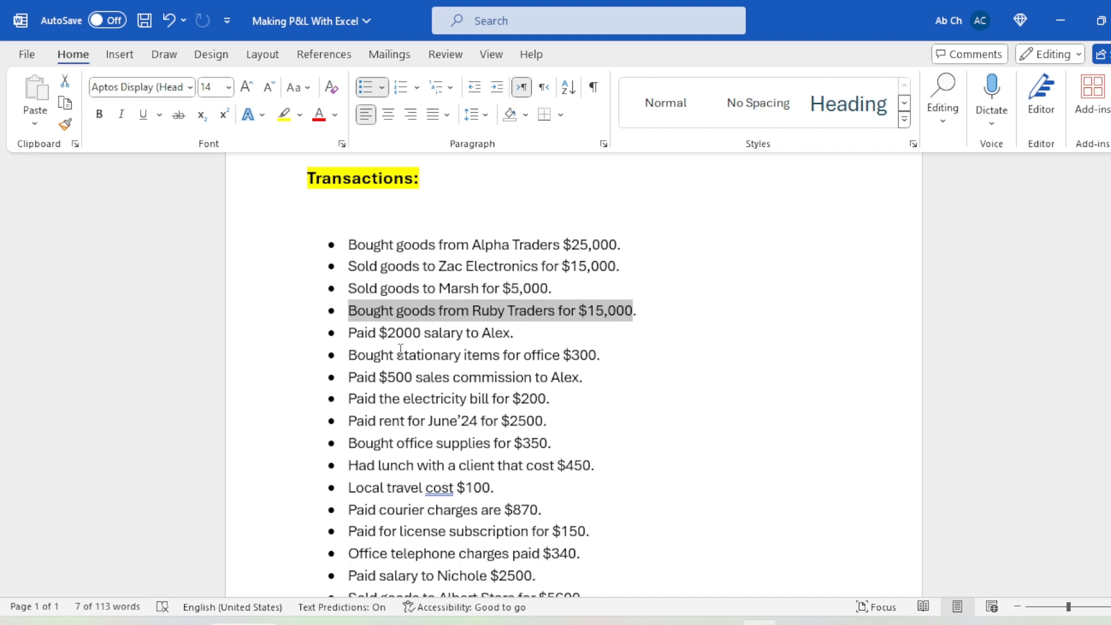
{"action": "left_click_drag", "start_coordinate": [349, 311], "coordinate": [511, 310]}
{"action": "key", "text": "alt+Tab"}
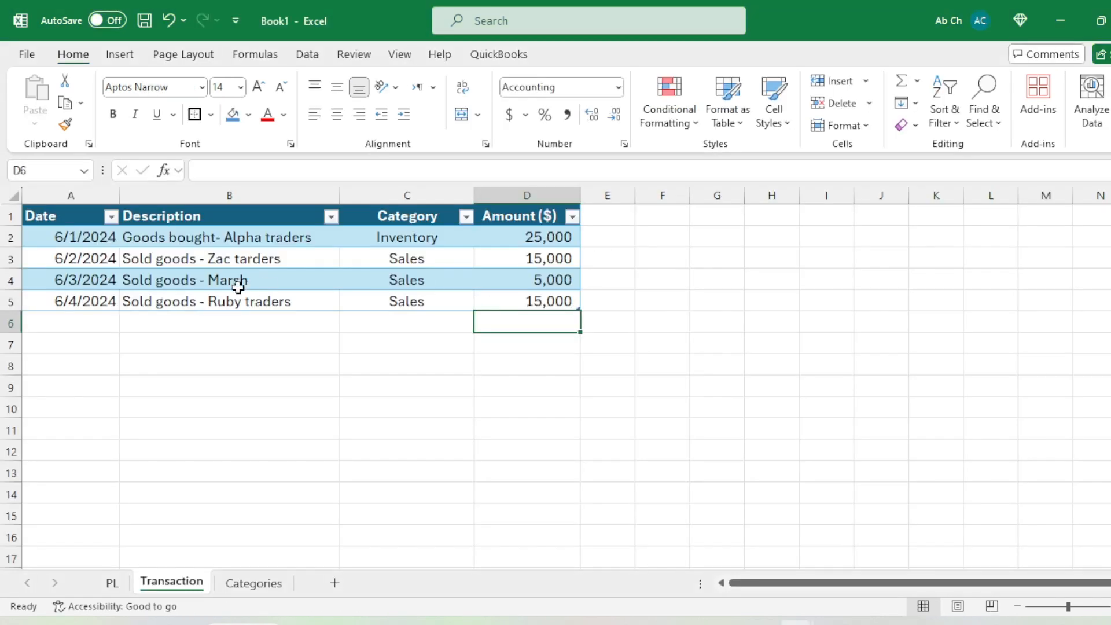
{"action": "left_click", "coordinate": [432, 302]}
{"action": "type", "text": "in"}
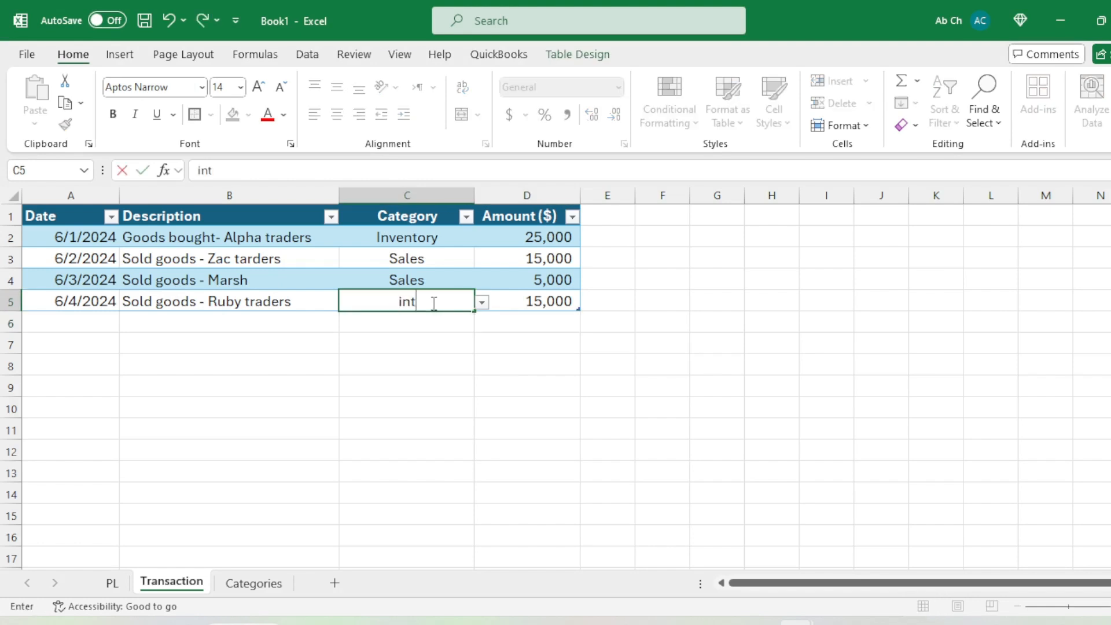
{"action": "key", "text": "Return"}
- Edit the description in B5 to read "Goods bought - Ruby traders"
{"action": "key", "text": "Up"}
{"action": "key", "text": "Right"}
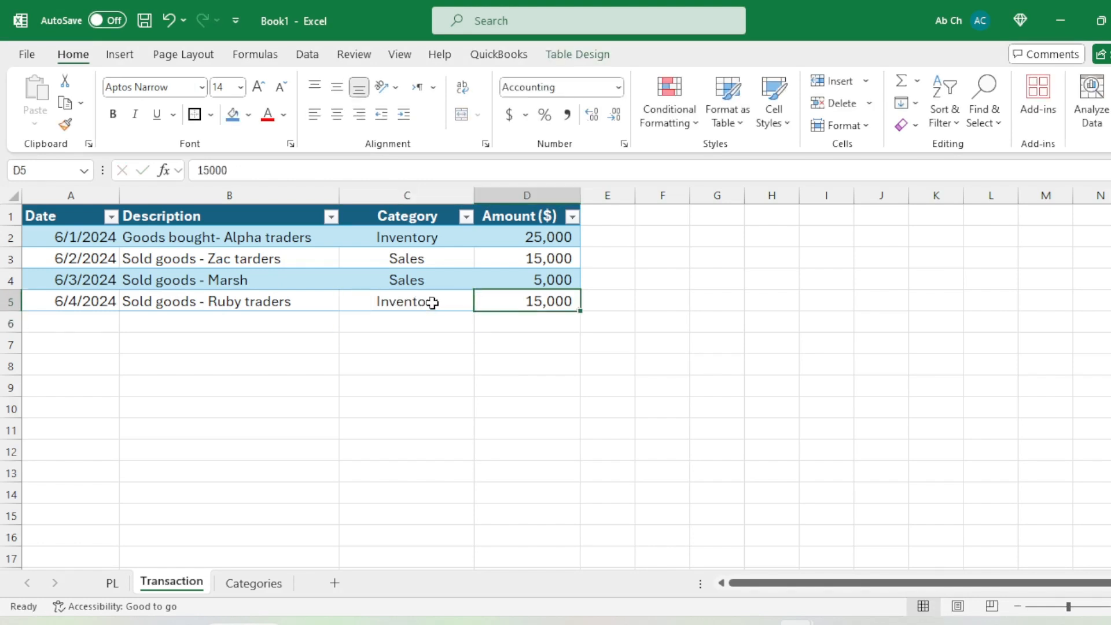
{"action": "key", "text": "Left"}
{"action": "key", "text": "Left"}
{"action": "key", "text": "F2"}
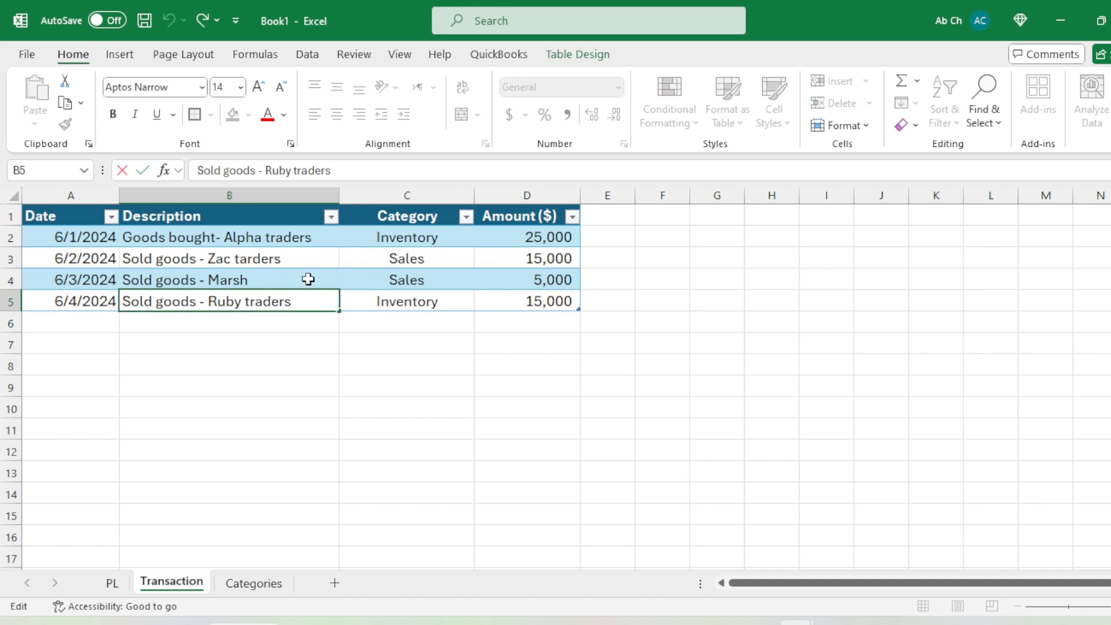
{"action": "left_click_drag", "start_coordinate": [195, 302], "coordinate": [122, 303]}
{"action": "key", "text": "BackSpace"}
{"action": "key", "text": "BackSpace"}
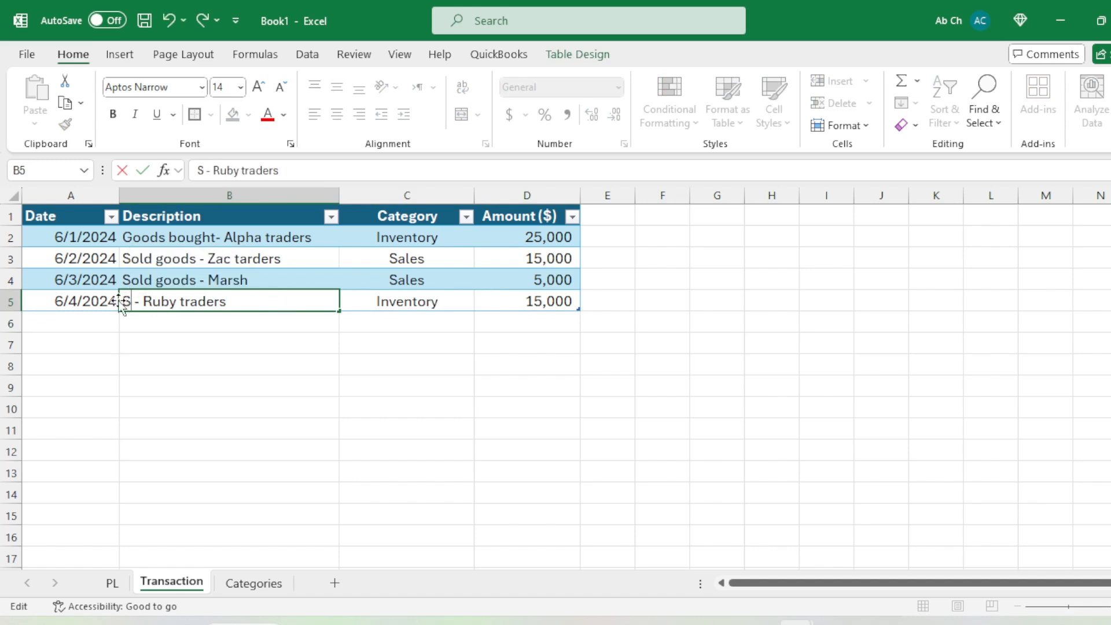
{"action": "type", "text": "Goods b"}
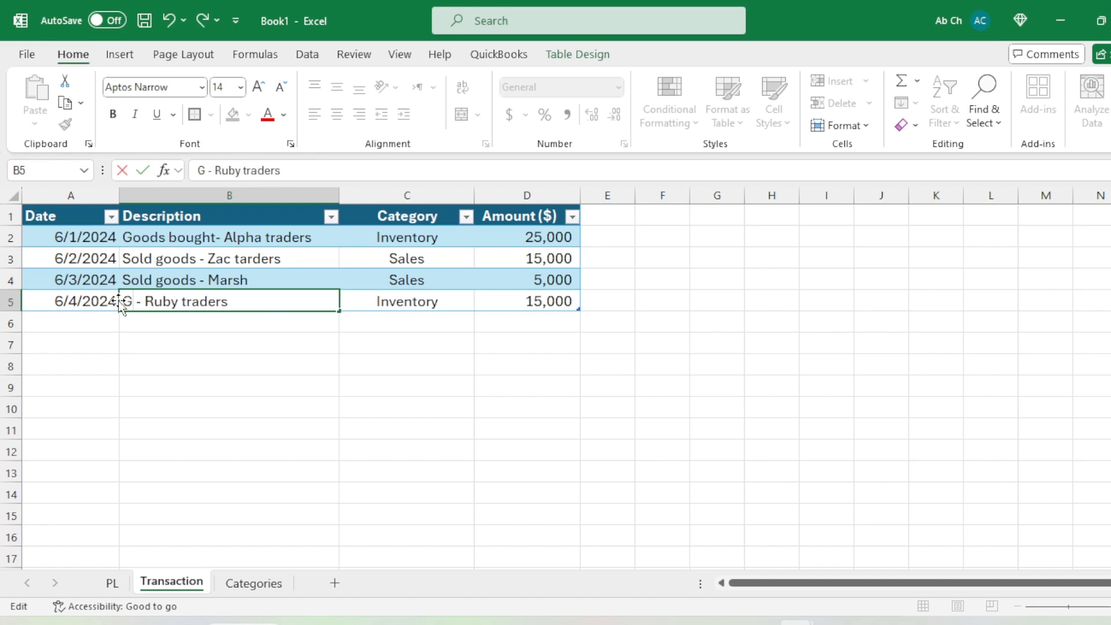
{"action": "type", "text": "ought"}
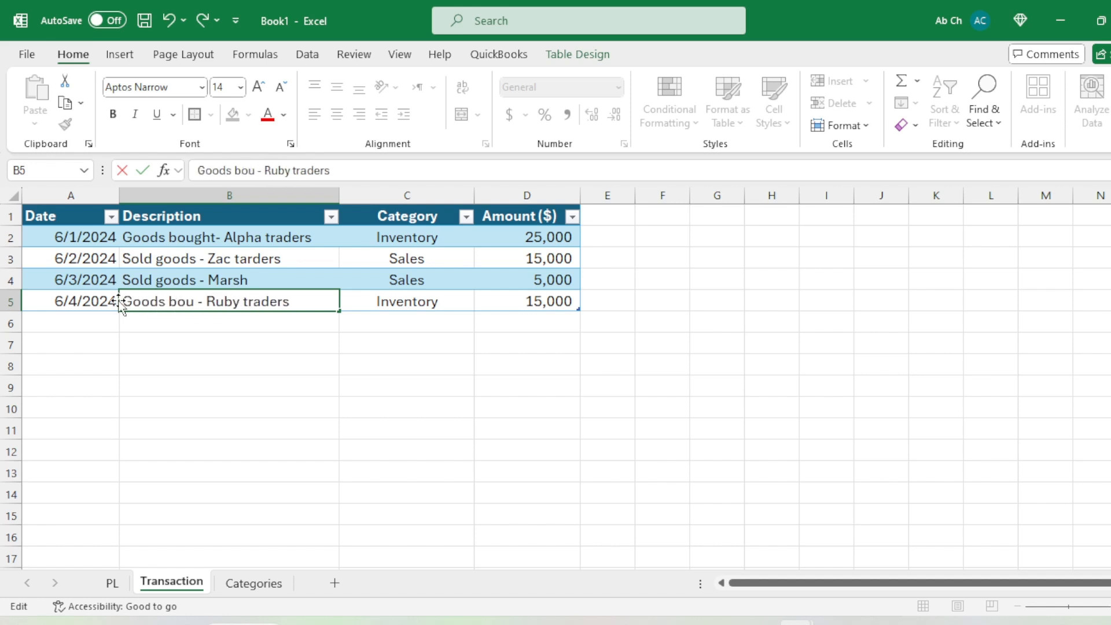
{"action": "key", "text": "Tab"}
{"action": "key", "text": "Tab"}
- Read the fifth transaction, the salary payment, in the Word document, and enter the date 6/5/2024 in cell A6 back in Excel
{"action": "key", "text": "alt+Tab"}
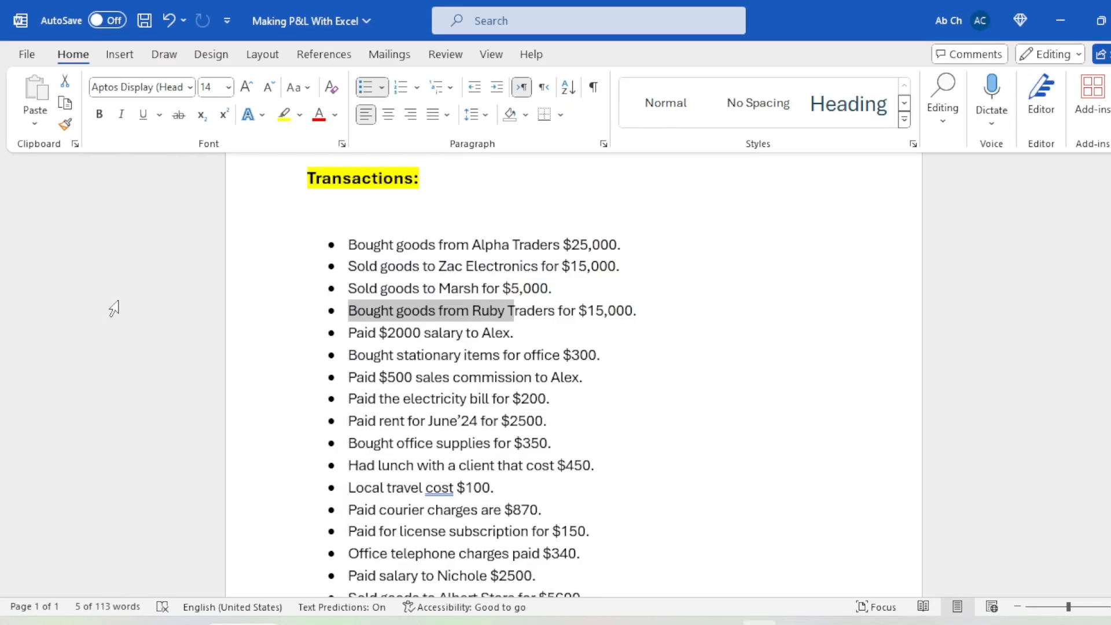
{"action": "left_click", "coordinate": [403, 333]}
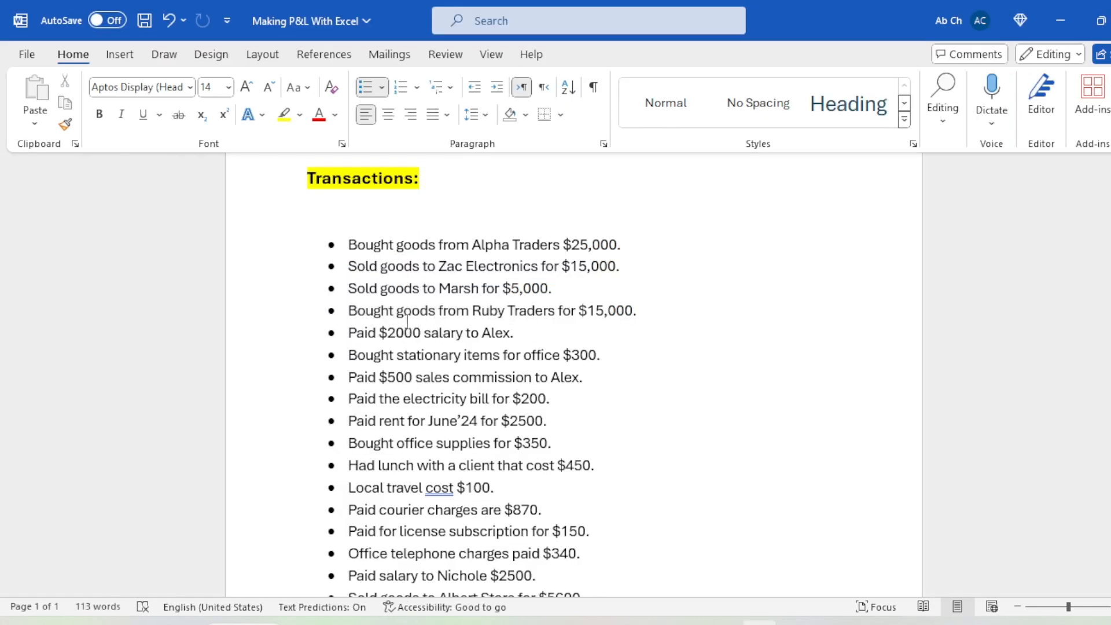
{"action": "left_click_drag", "start_coordinate": [358, 329], "coordinate": [509, 332]}
{"action": "key", "text": "alt+Tab"}
{"action": "left_click", "coordinate": [101, 322]}
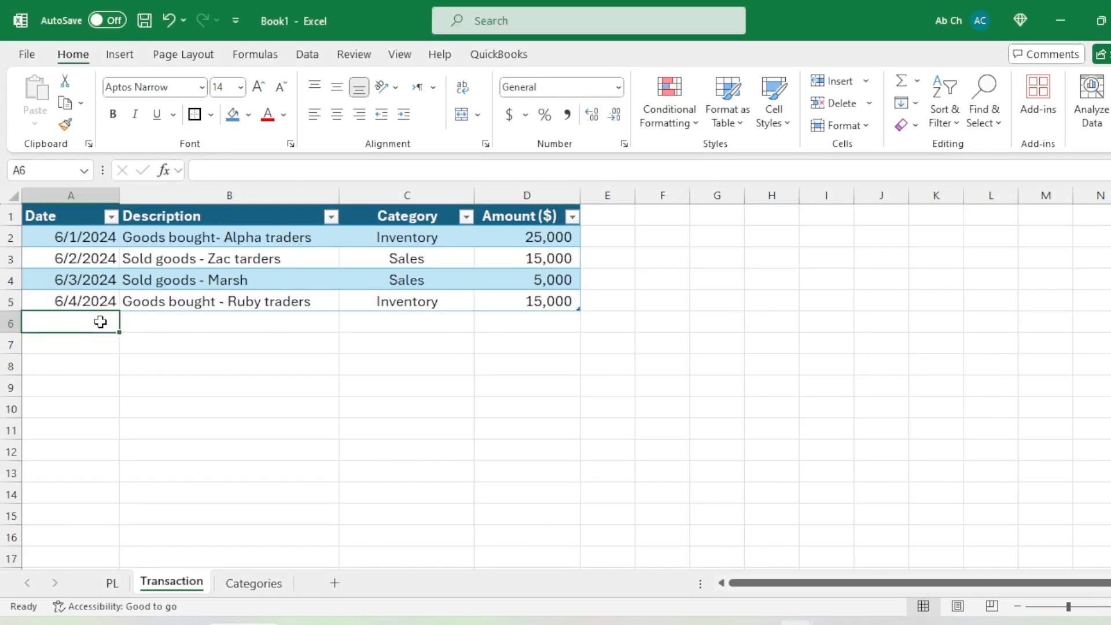
{"action": "type", "text": "6/5/2"}
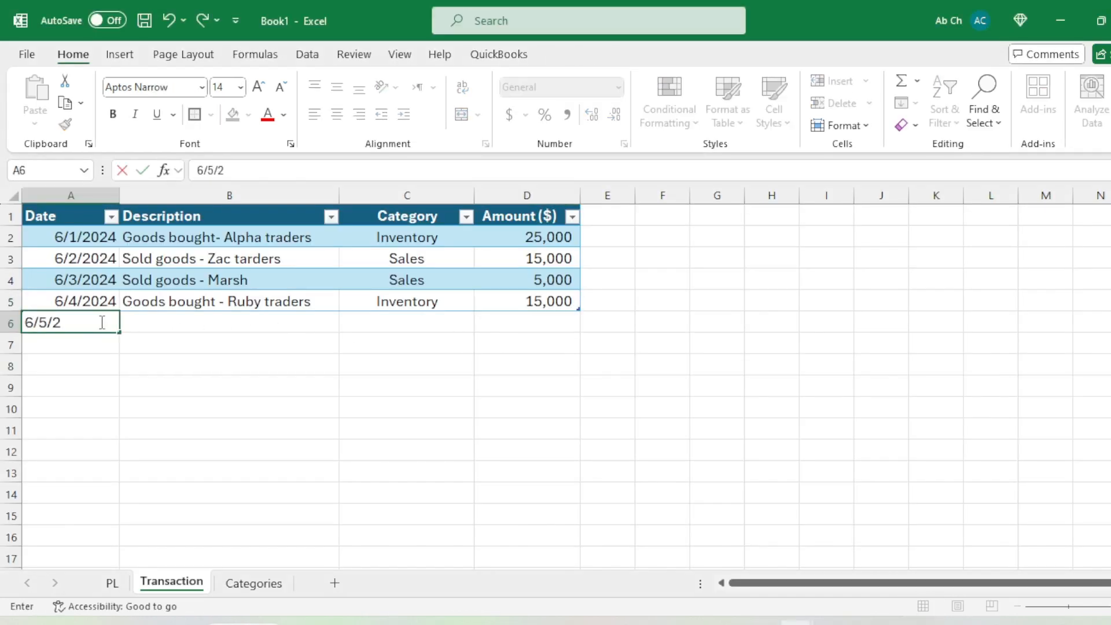
{"action": "type", "text": "024"}
{"action": "key", "text": "Return"}
- Enter "Salary - " followed by the employee's name as the description in cell B6
{"action": "key", "text": "Up"}
{"action": "key", "text": "Right"}
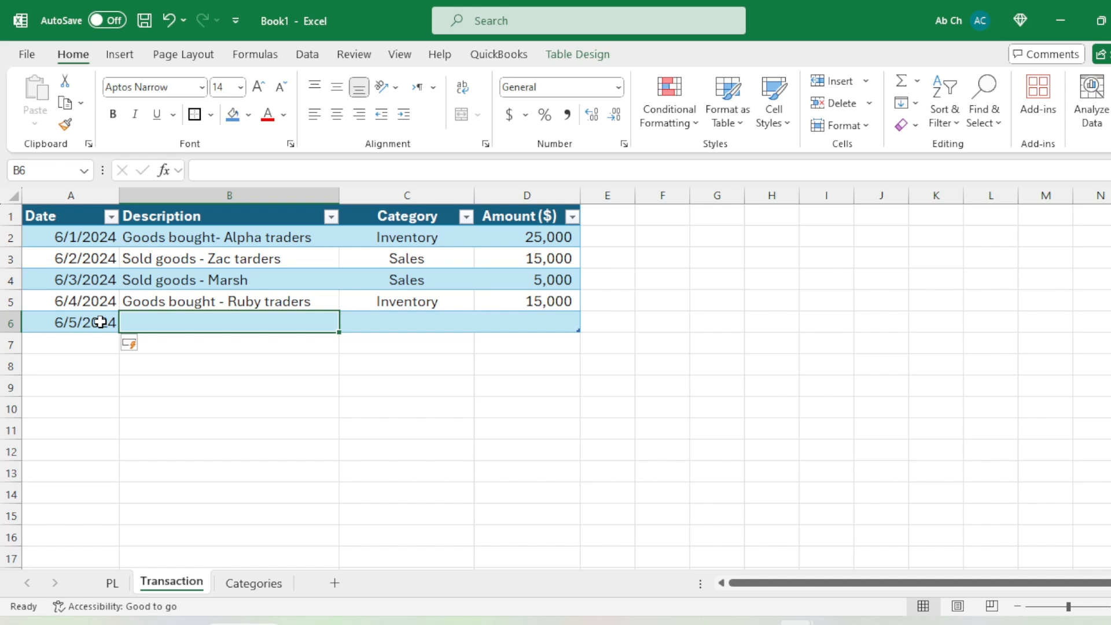
{"action": "type", "text": "Saal"}
{"action": "key", "text": "BackSpace"}
{"action": "key", "text": "BackSpace"}
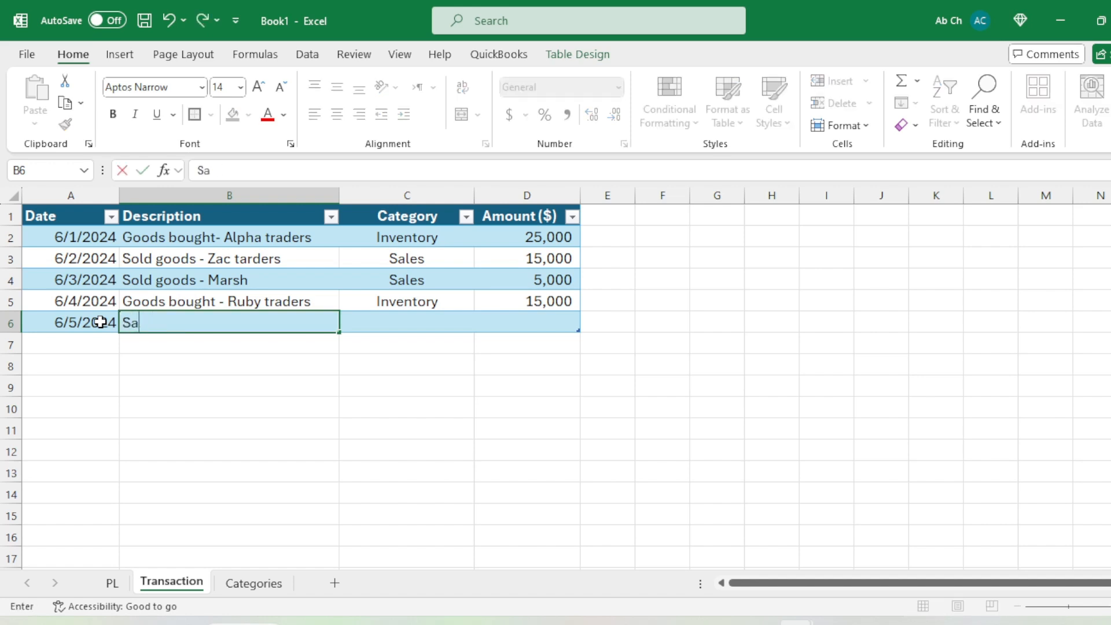
{"action": "type", "text": "lary - Alex"}
{"action": "key", "text": "Return"}
- Set the salary payment's category in C6 to Salaries and enter its amount of 2000 in D6
{"action": "key", "text": "Up"}
{"action": "key", "text": "Right"}
{"action": "type", "text": "sa"}
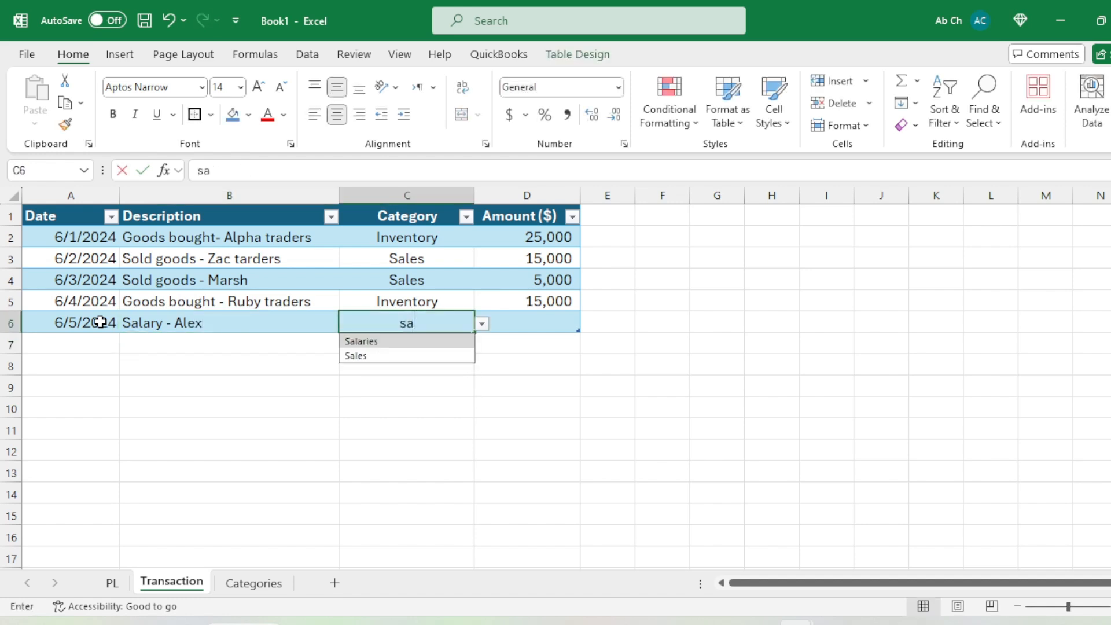
{"action": "key", "text": "Return"}
{"action": "key", "text": "Up"}
{"action": "key", "text": "Right"}
{"action": "type", "text": "2000"}
{"action": "key", "text": "Return"}
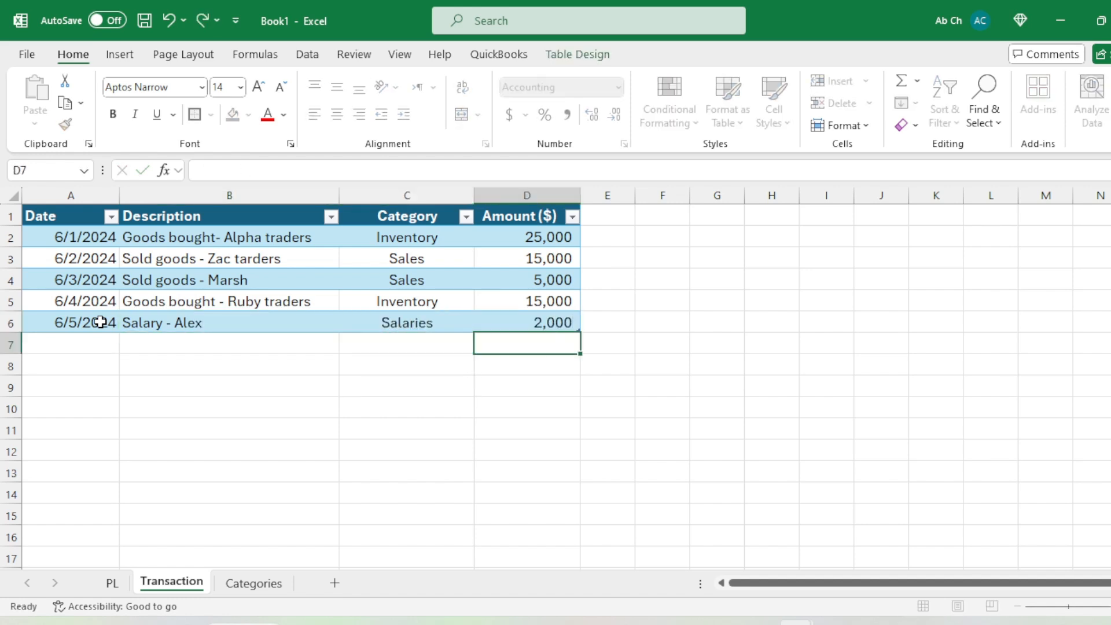
{"action": "key", "text": "Up"}
- Read the office stationery purchase in the Word document, and start its date with 6/6/ in cell A7 back in Excel
{"action": "key", "text": "alt+Tab"}
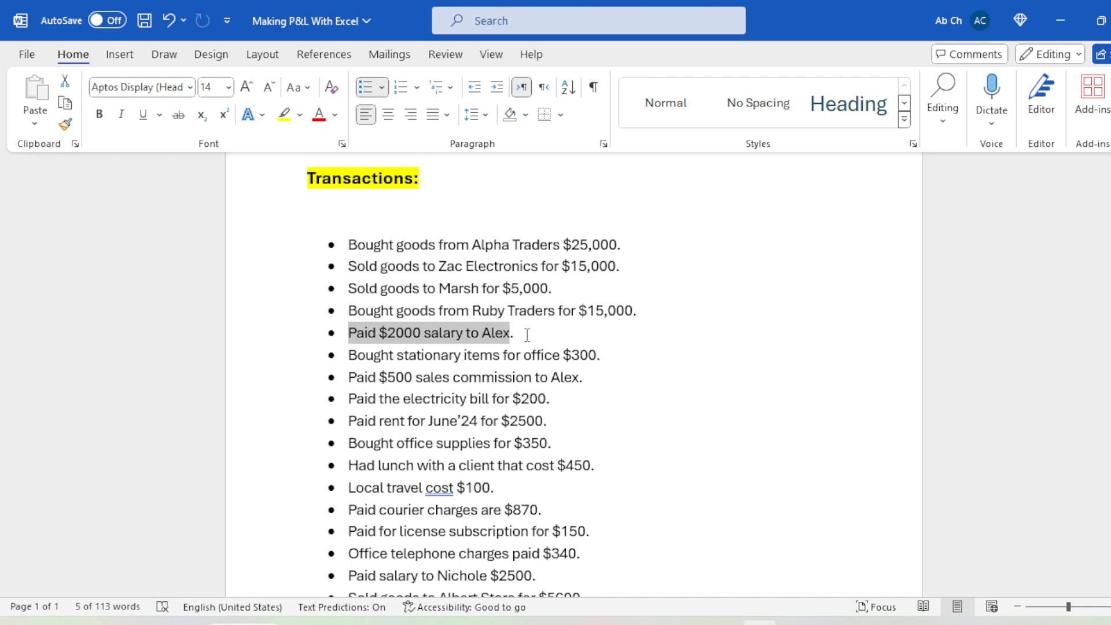
{"action": "scroll", "coordinate": [527, 331], "scroll_direction": "down", "scroll_amount": 1}
{"action": "left_click_drag", "start_coordinate": [357, 314], "coordinate": [491, 315]}
{"action": "key", "text": "alt+Tab"}
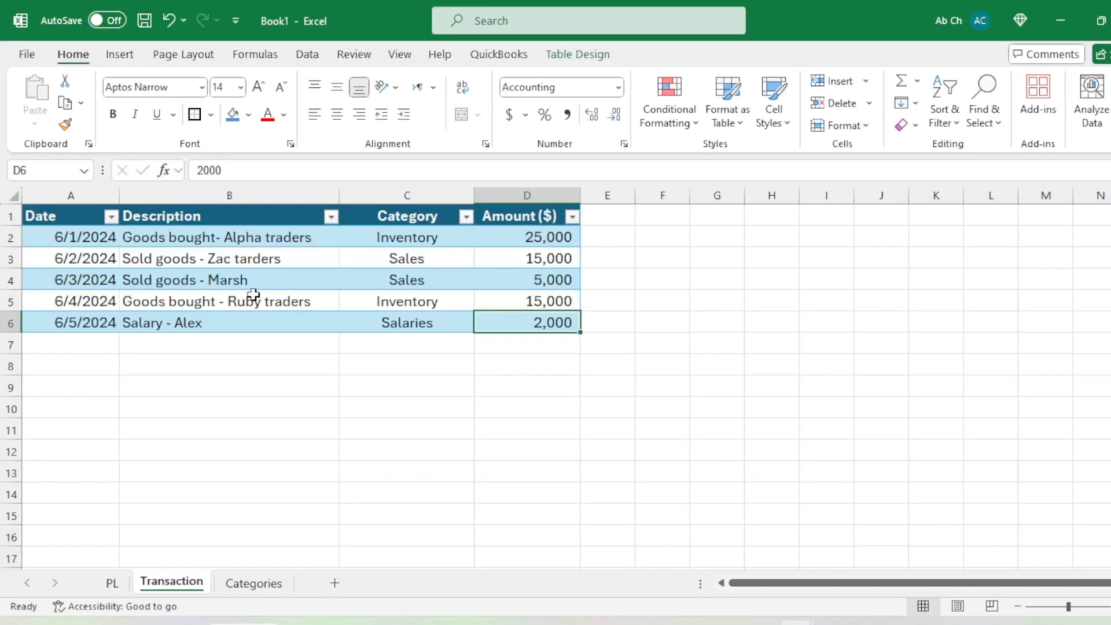
{"action": "left_click", "coordinate": [81, 343]}
{"action": "type", "text": "6/6/"}
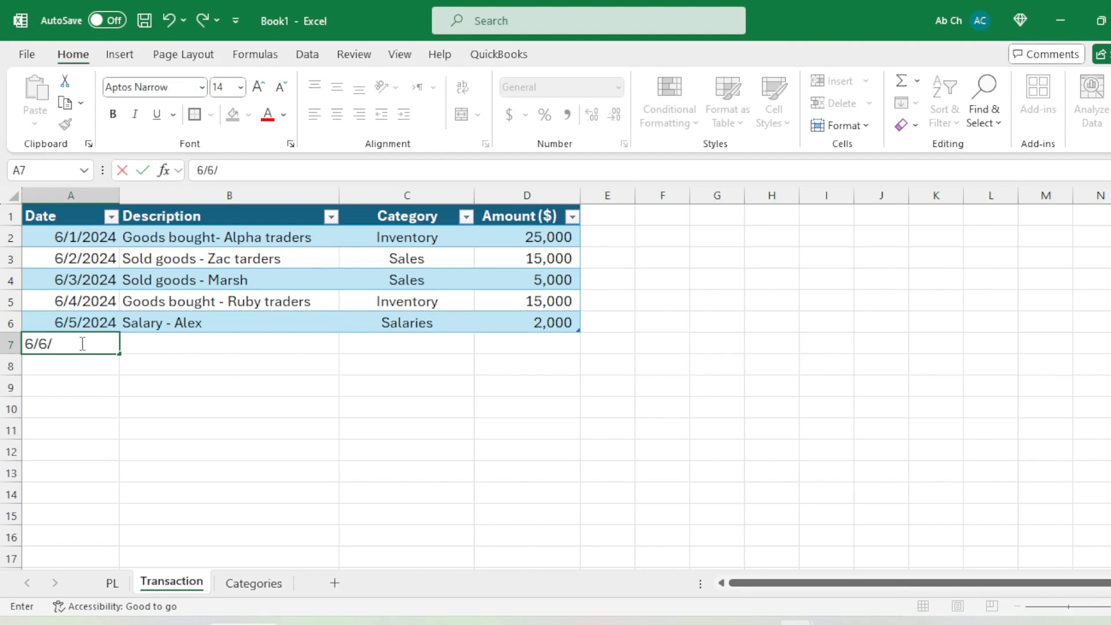
- Enter the date 6/6/2024 in cell A7 of the Transaction sheet
{"action": "type", "text": "243"}
{"action": "key", "text": "Return"}
{"action": "left_click", "coordinate": [82, 344]}
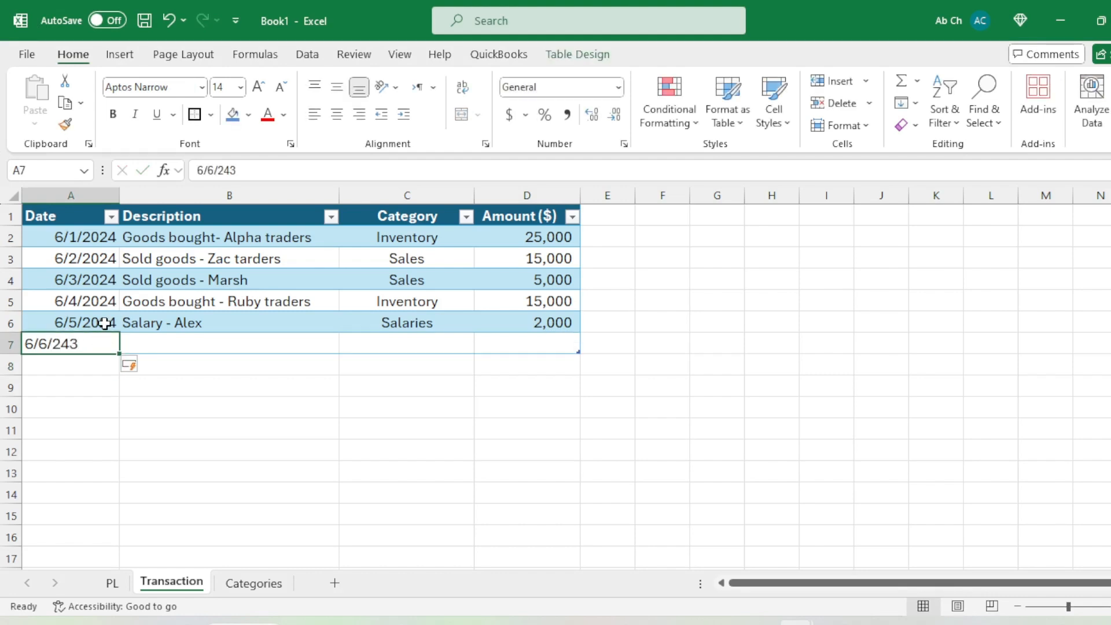
{"action": "double_click", "coordinate": [88, 345]}
{"action": "key", "text": "BackSpace"}
{"action": "key", "text": "Return"}
- Check the stationary purchase in the Word transaction list and enter "Bought stationary" as the description in B7
{"action": "key", "text": "Up"}
{"action": "key", "text": "Right"}
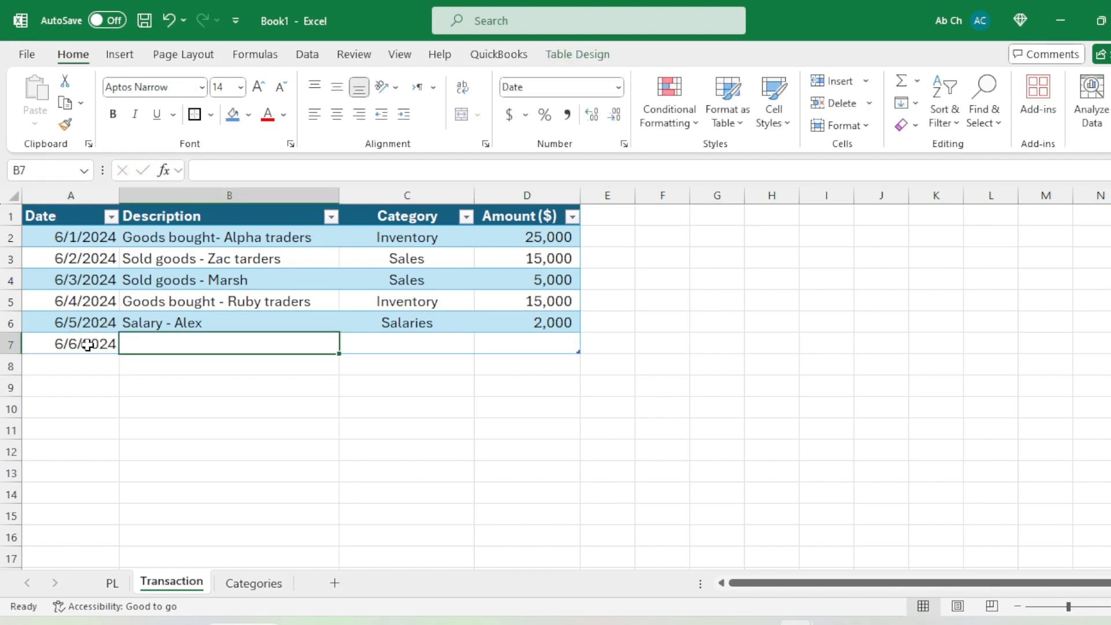
{"action": "key", "text": "alt+Tab"}
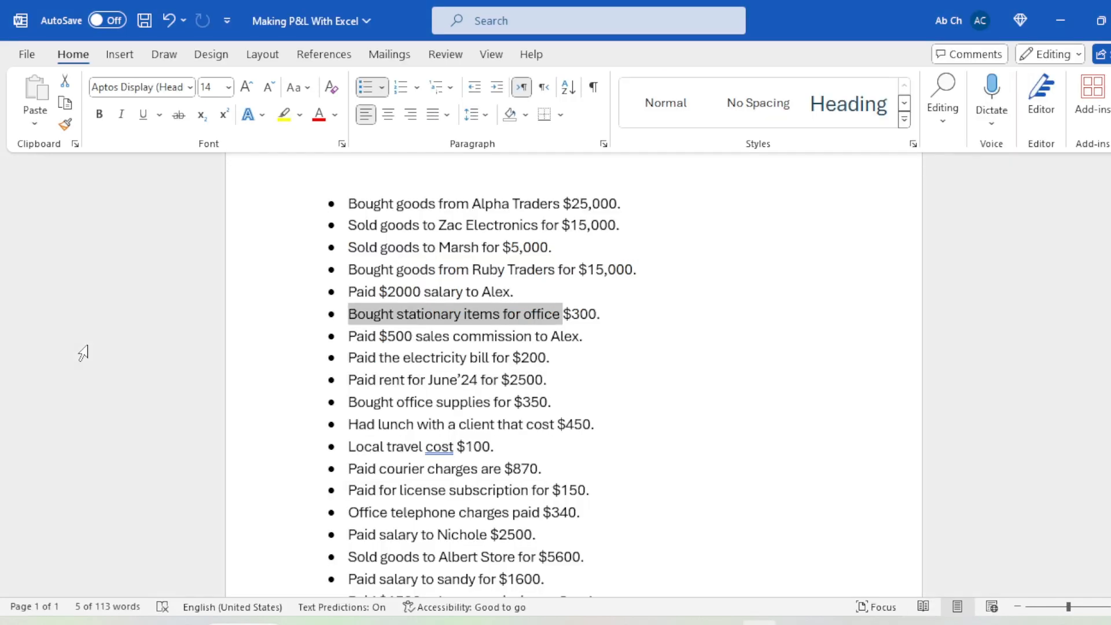
{"action": "key", "text": "alt+Tab"}
{"action": "type", "text": "Stati"}
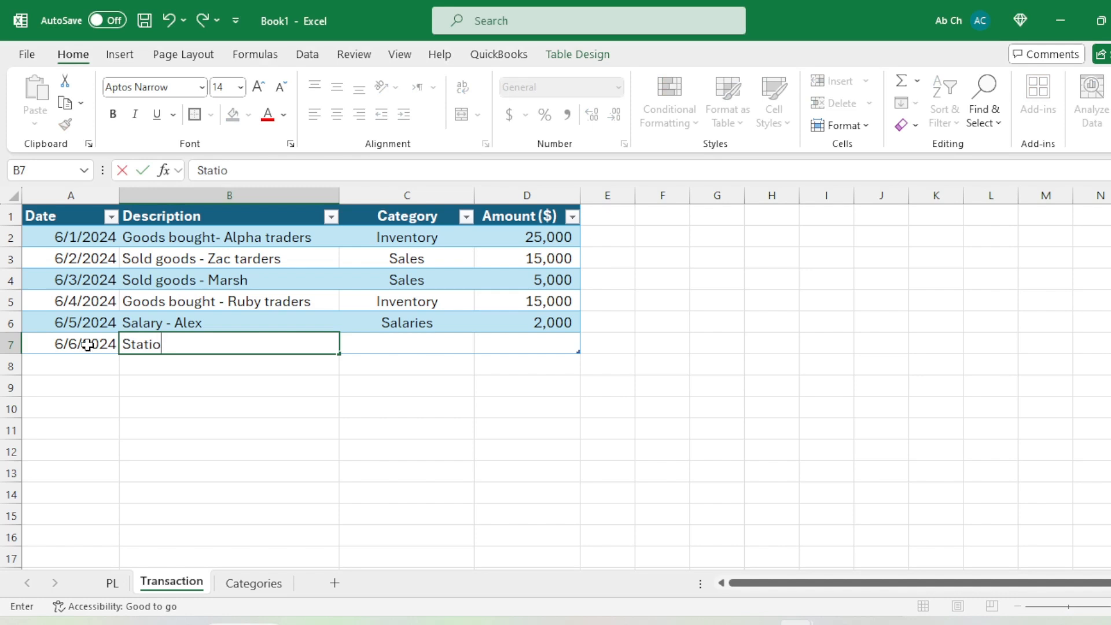
{"action": "key", "text": "BackSpace"}
{"action": "key", "text": "BackSpace"}
{"action": "type", "text": "Bought stationary"}
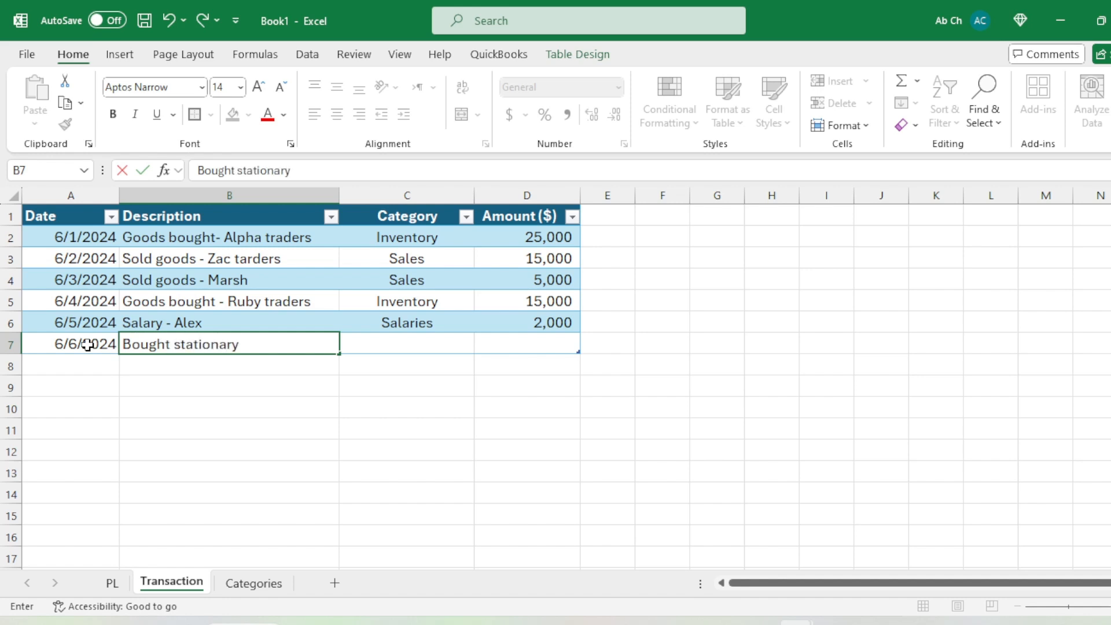
{"action": "key", "text": "Return"}
- Set the category of the stationary purchase in row 7 to Stationary and its amount to 300
{"action": "key", "text": "Up"}
{"action": "key", "text": "Right"}
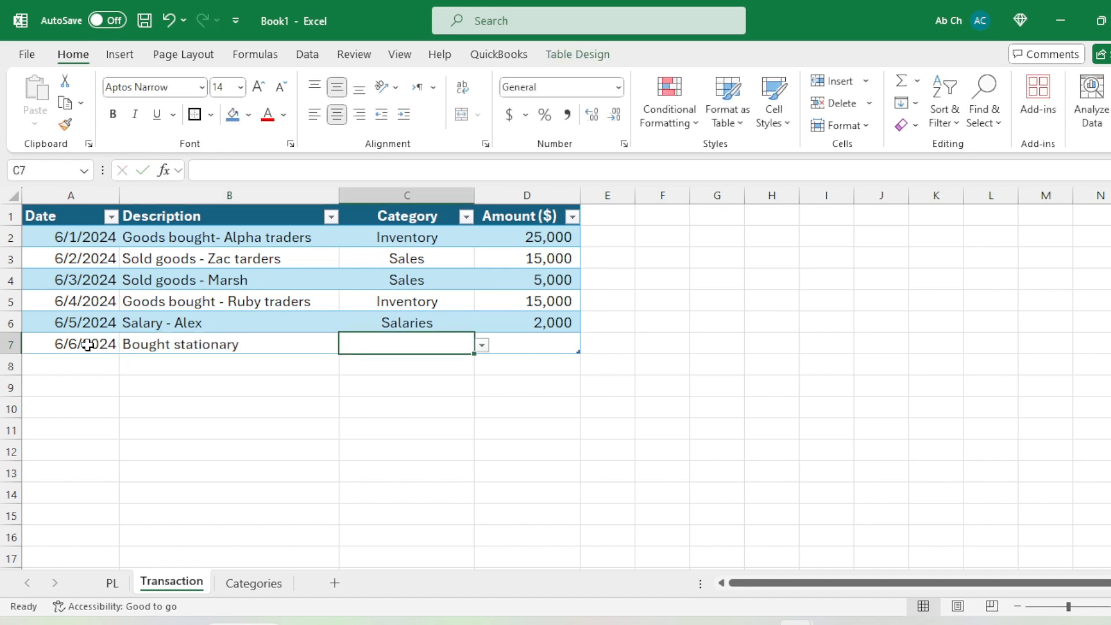
{"action": "type", "text": "sa"}
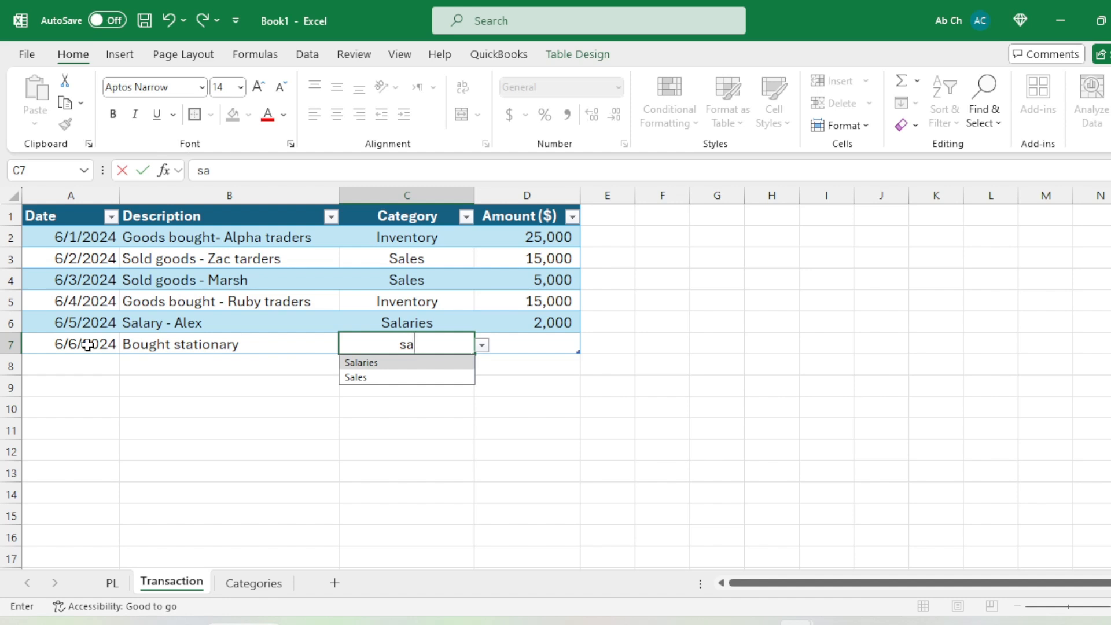
{"action": "key", "text": "BackSpace"}
{"action": "key", "text": "Down"}
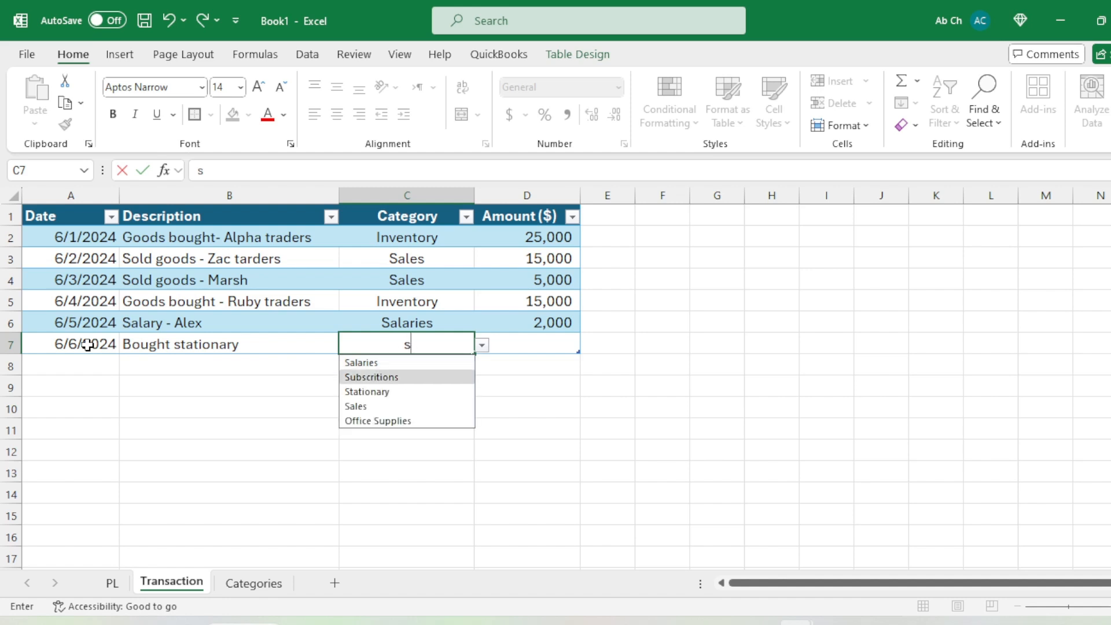
{"action": "key", "text": "Down"}
{"action": "key", "text": "Return"}
{"action": "key", "text": "Up"}
{"action": "key", "text": "Right"}
{"action": "type", "text": "300"}
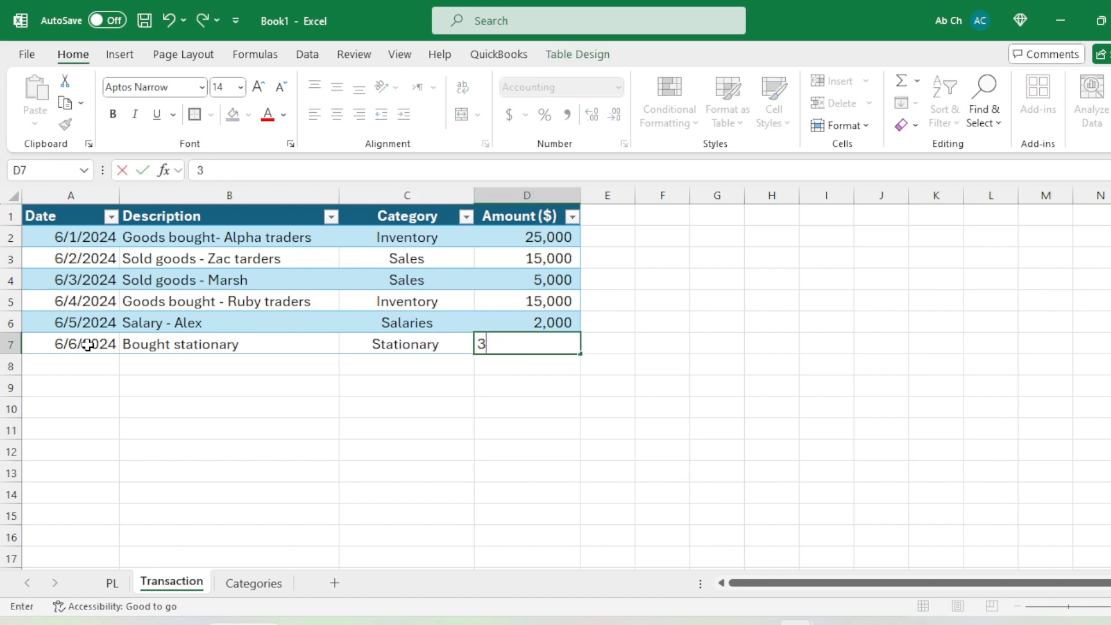
{"action": "key", "text": "Return"}
- Look up the sales commission payment in the Word list and enter the date 6/7/2024 in A8 of the Excel sheet
{"action": "key", "text": "alt+Tab"}
{"action": "scroll", "coordinate": [447, 320], "scroll_direction": "down", "scroll_amount": 2}
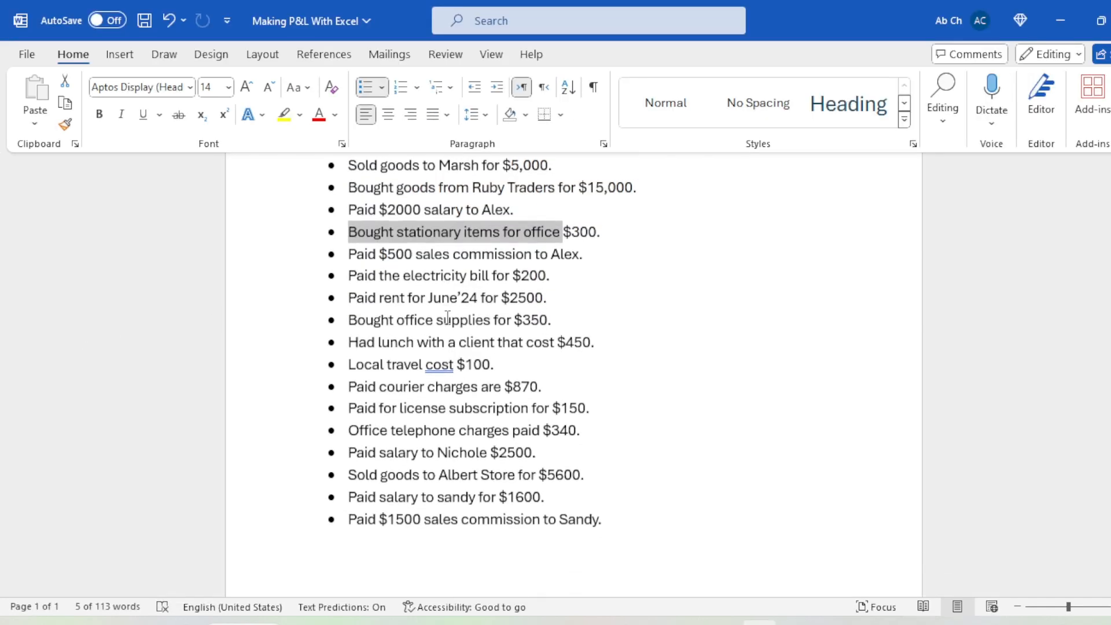
{"action": "left_click_drag", "start_coordinate": [358, 254], "coordinate": [479, 254]}
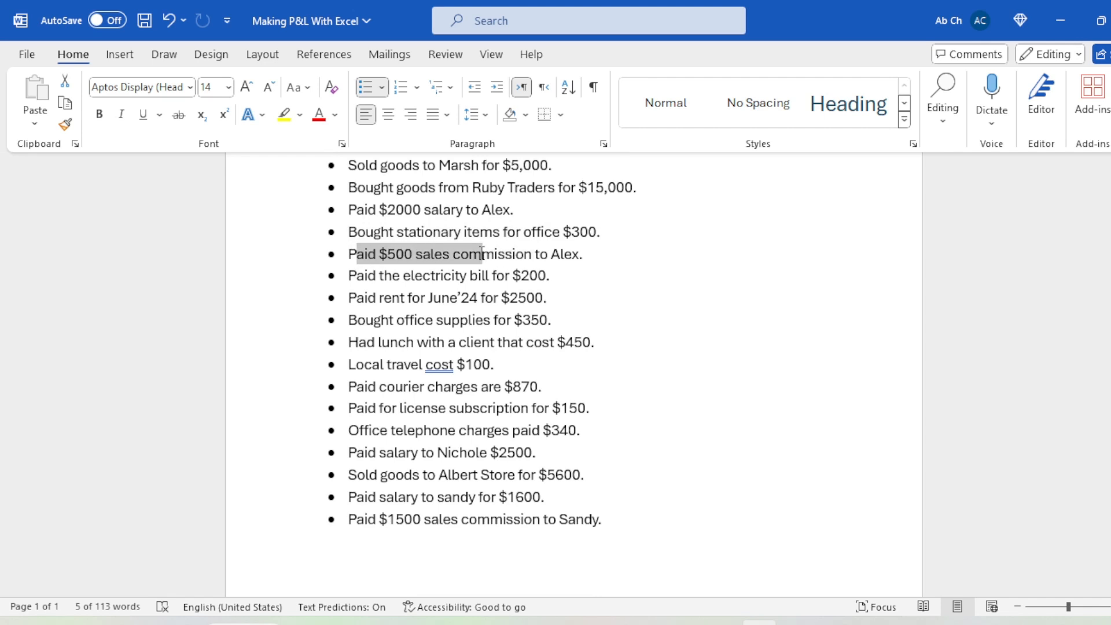
{"action": "key", "text": "alt+Tab"}
{"action": "left_click", "coordinate": [84, 363]}
{"action": "type", "text": "6/7/2024"}
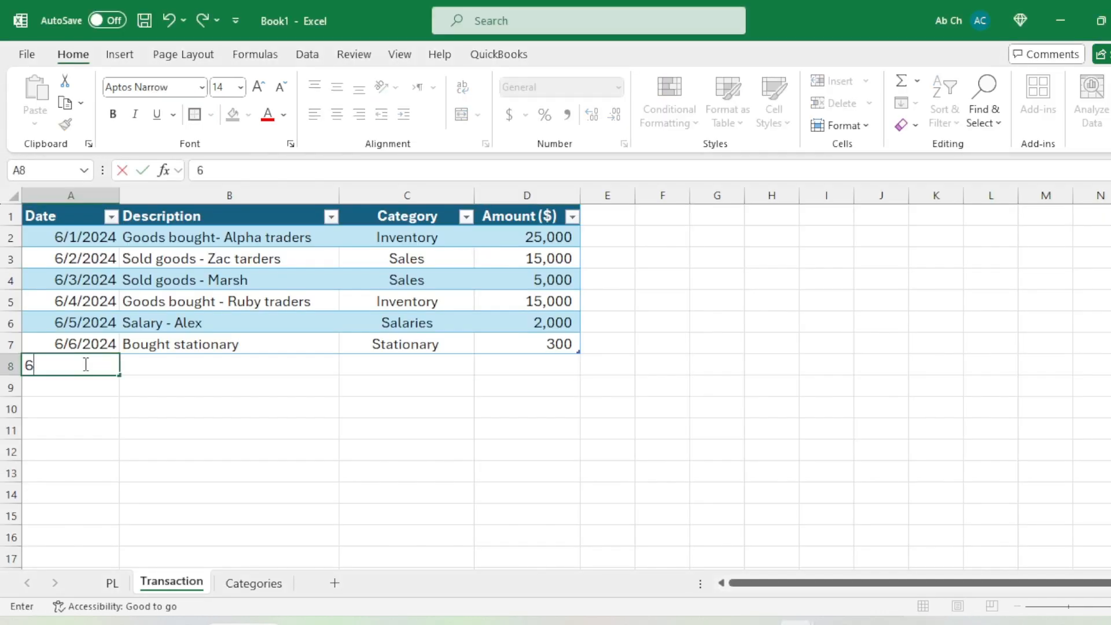
{"action": "key", "text": "Return"}
- Enter "Paid commission - " followed by the payee's name as the description in B8
{"action": "key", "text": "Up"}
{"action": "key", "text": "Right"}
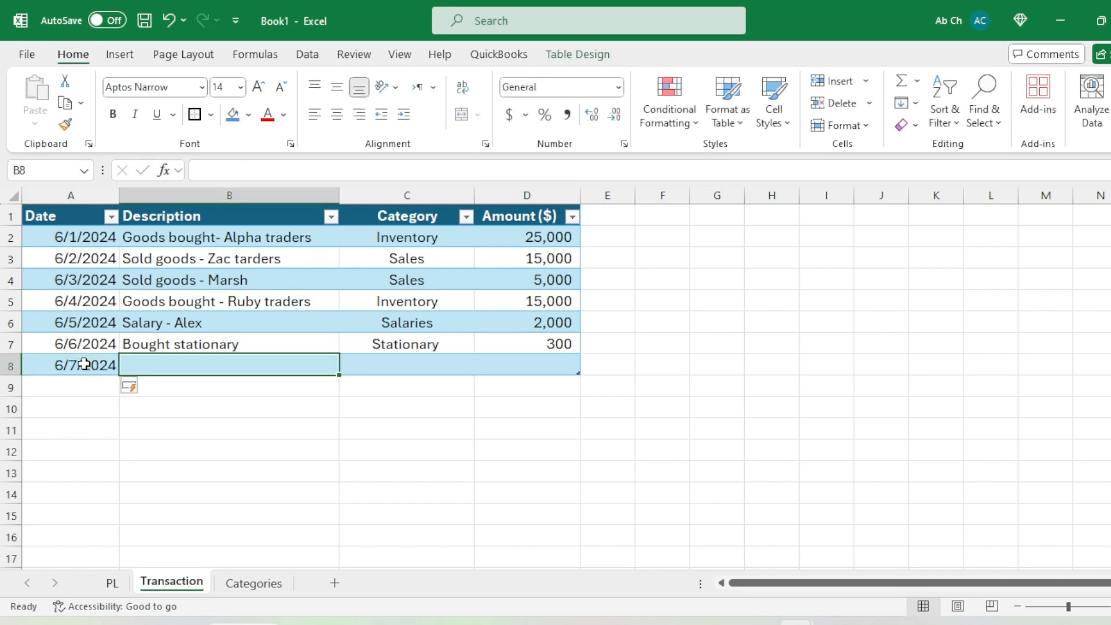
{"action": "type", "text": "Paid c"}
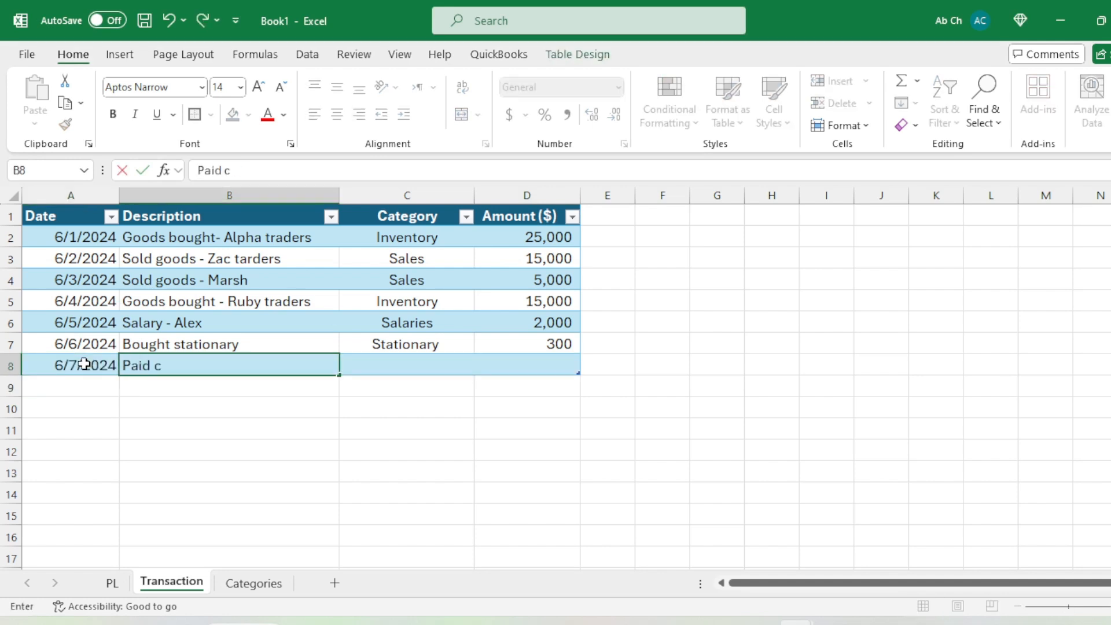
{"action": "type", "text": "ommssio"}
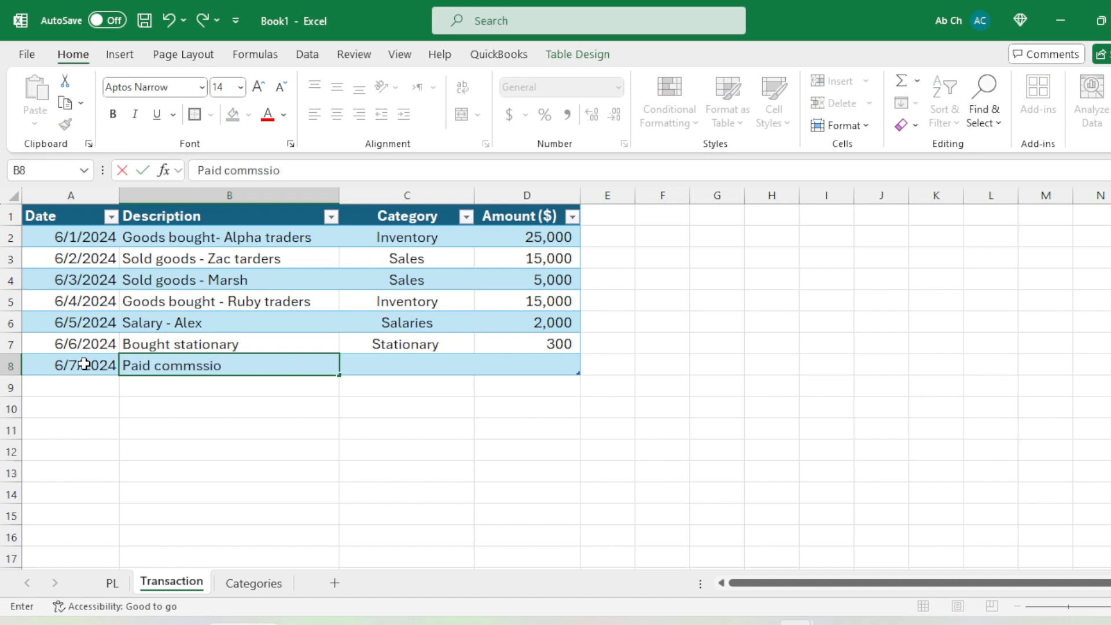
{"action": "key", "text": "BackSpace"}
{"action": "key", "text": "BackSpace"}
{"action": "type", "text": "ission - Alex"}
{"action": "key", "text": "Tab"}
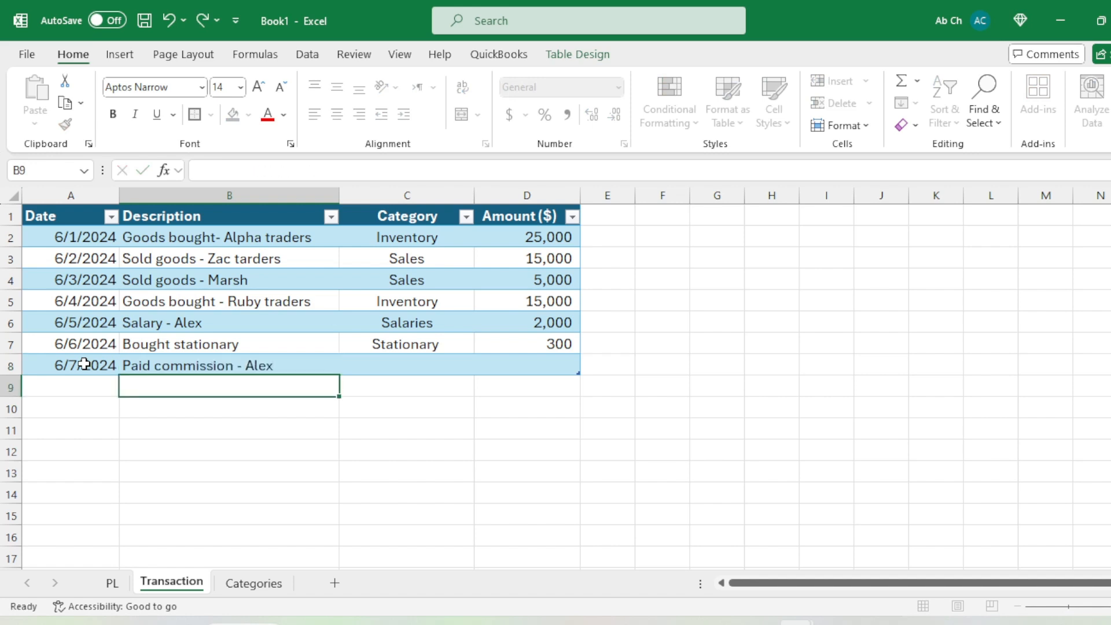
{"action": "type", "text": "com"}
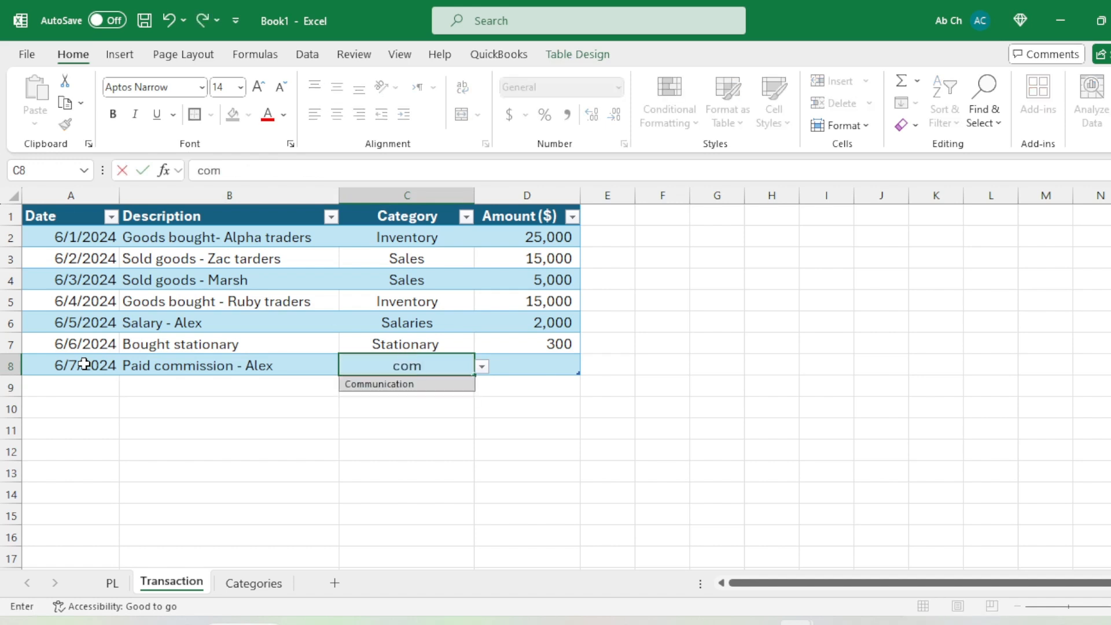
{"action": "key", "text": "BackSpace"}
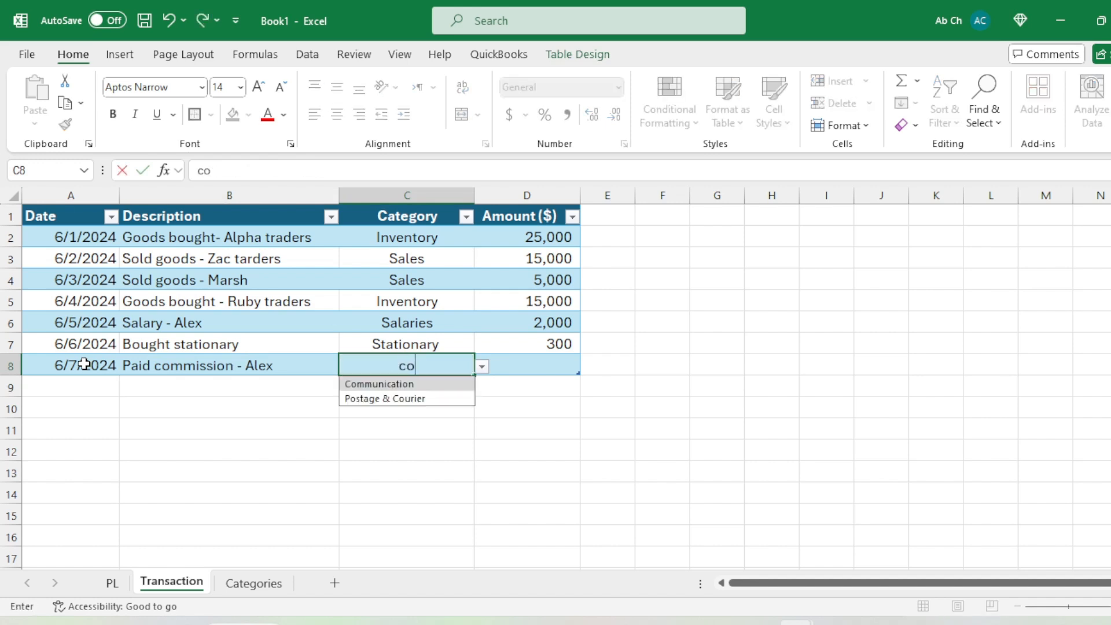
{"action": "key", "text": "BackSpace"}
{"action": "key", "text": "BackSpace"}
{"action": "key", "text": "Return"}
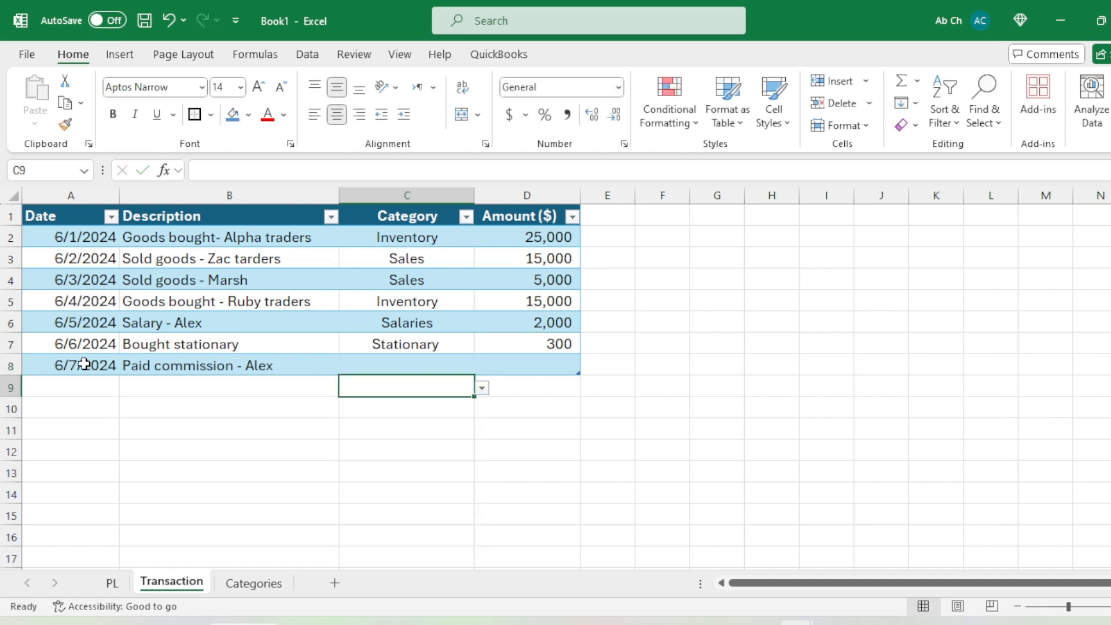
- Add "Commission" as a new category in A14, below Inventory on the Categories sheet
{"action": "left_click", "coordinate": [253, 583]}
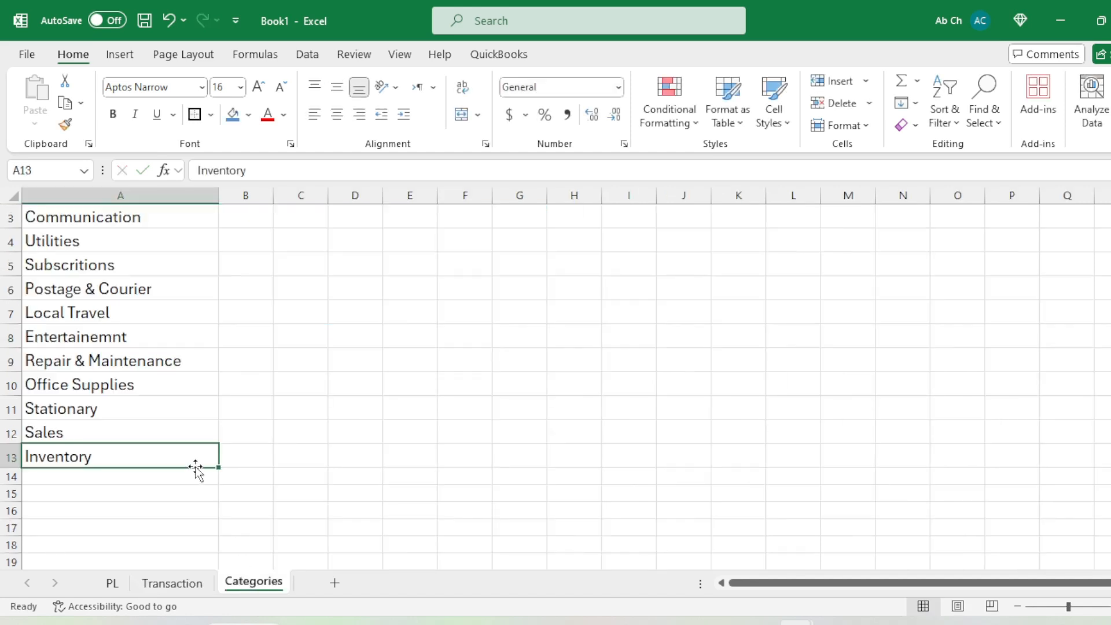
{"action": "scroll", "coordinate": [124, 260], "scroll_direction": "up", "scroll_amount": 1}
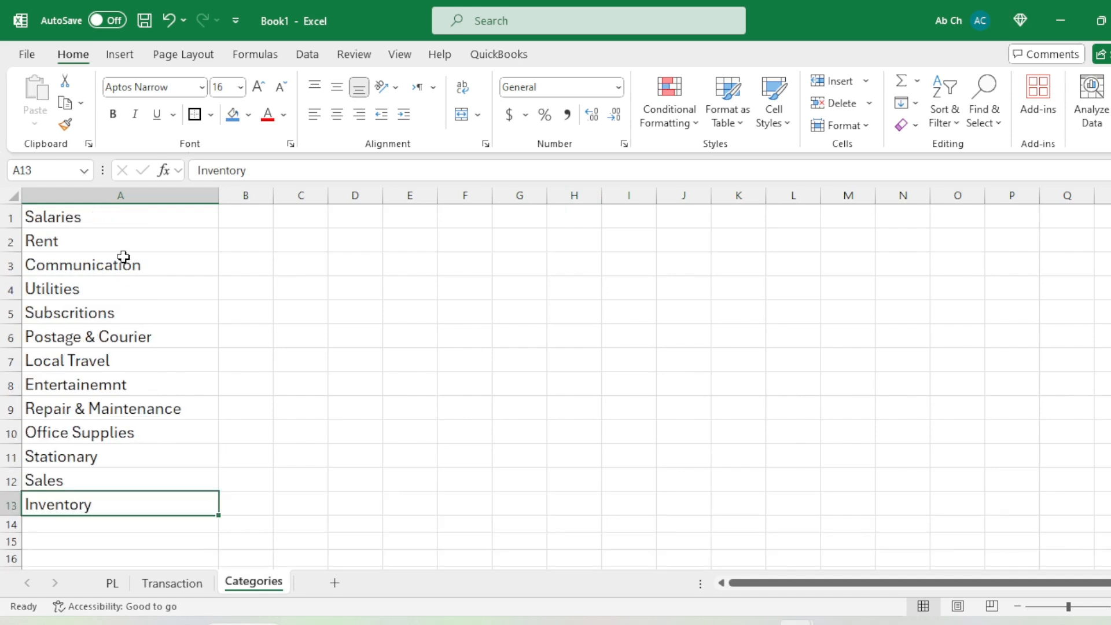
{"action": "scroll", "coordinate": [116, 427], "scroll_direction": "down", "scroll_amount": 2}
{"action": "left_click", "coordinate": [116, 424]}
{"action": "type", "text": "Comm"}
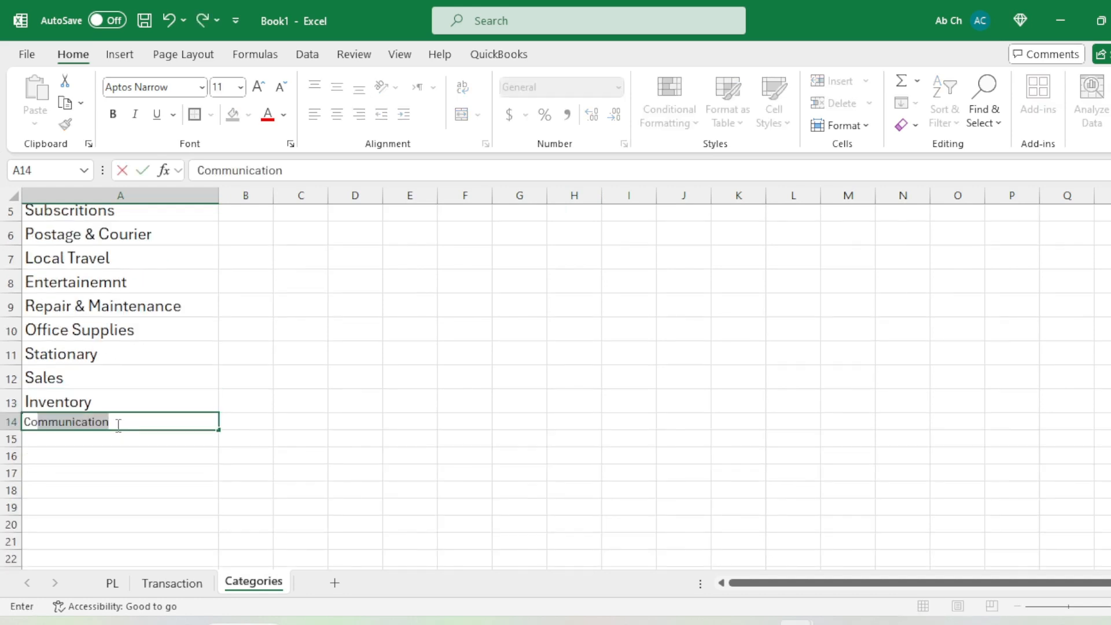
{"action": "type", "text": "issi"}
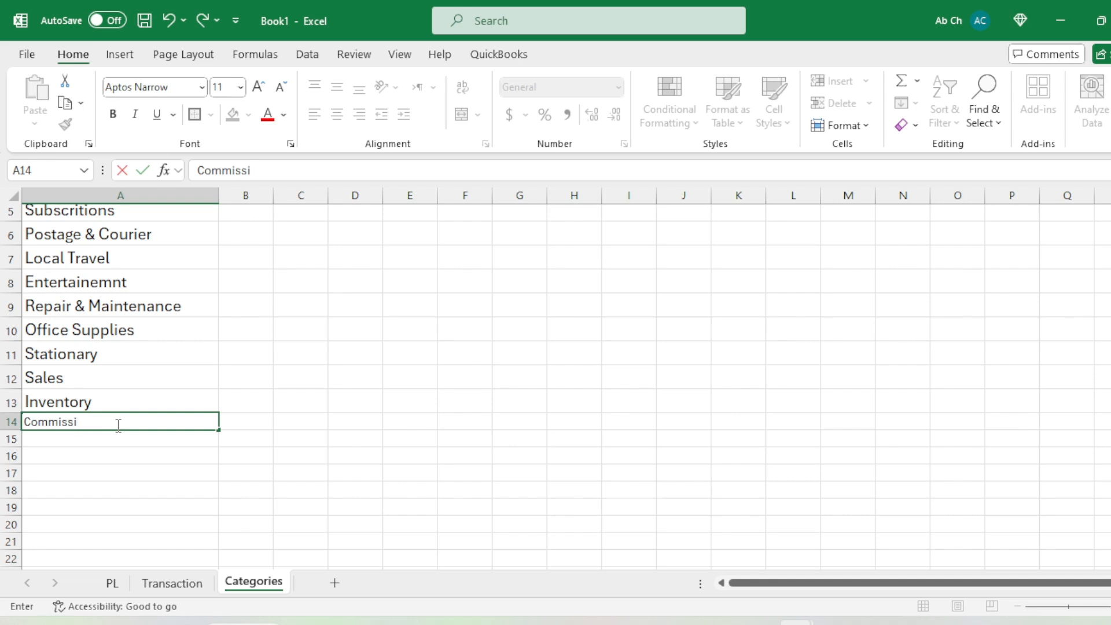
{"action": "type", "text": "on"}
{"action": "key", "text": "Return"}
{"action": "left_click", "coordinate": [118, 425]}
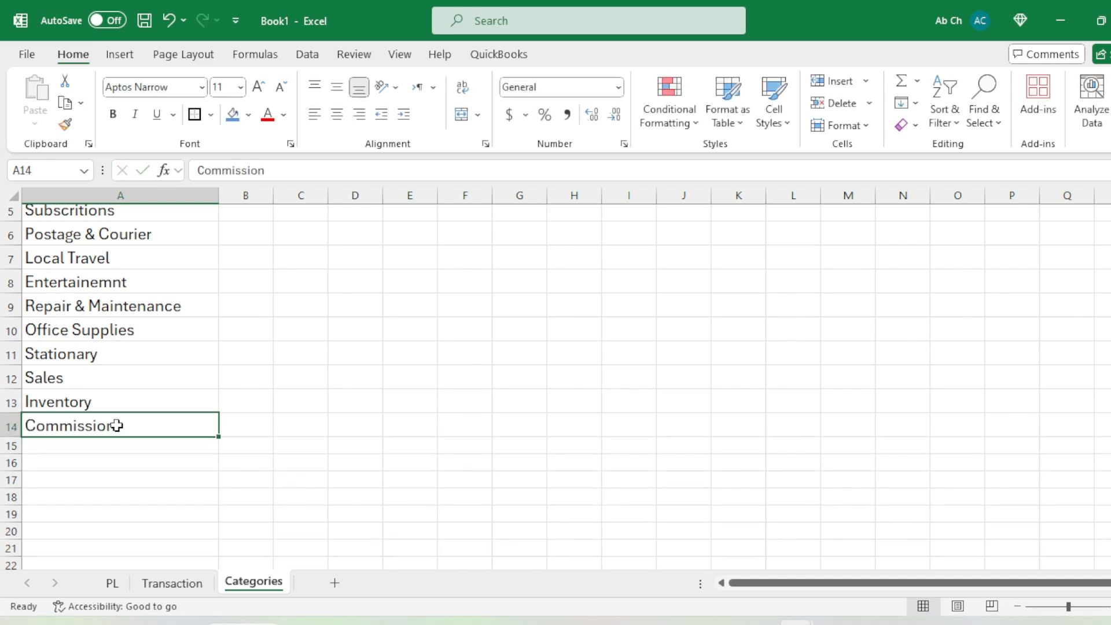
- Set the category in C8 of the Transaction sheet to Commission
{"action": "left_click", "coordinate": [172, 582]}
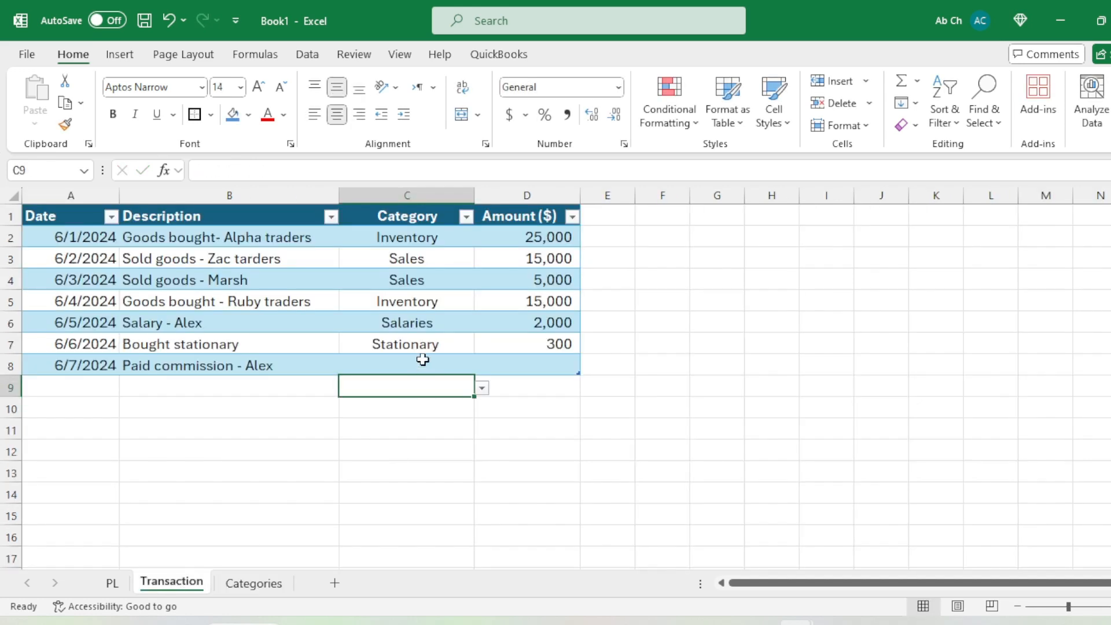
{"action": "type", "text": "co"}
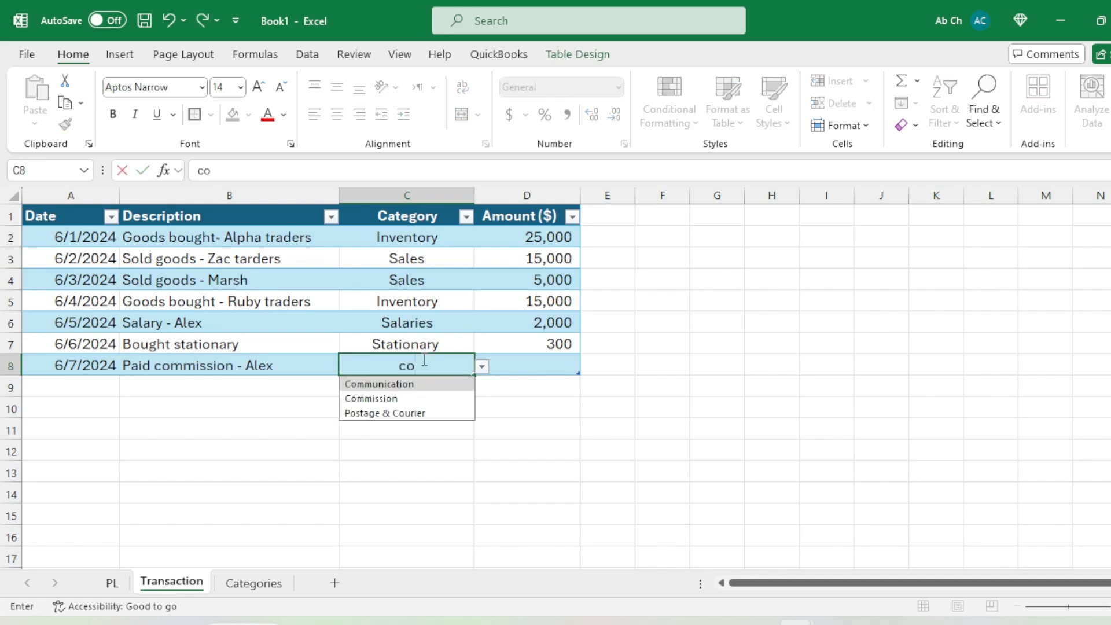
{"action": "key", "text": "Down"}
{"action": "key", "text": "Return"}
- Check the commission amount in the Word list and enter 500 in D8 of the Excel sheet
{"action": "left_click", "coordinate": [423, 359]}
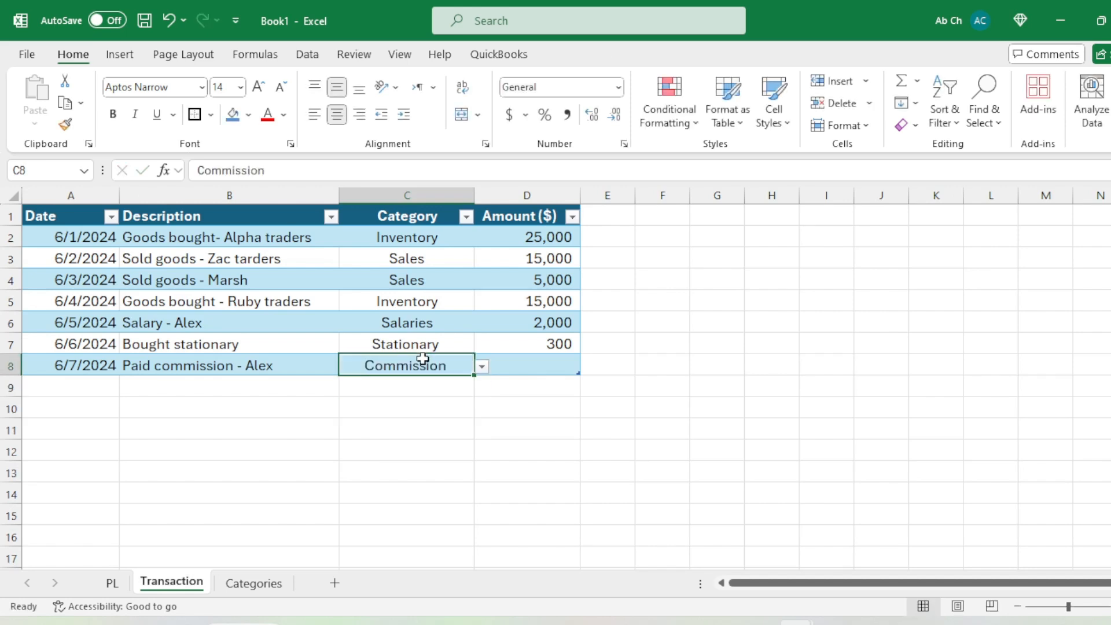
{"action": "key", "text": "Right"}
{"action": "key", "text": "alt+Tab"}
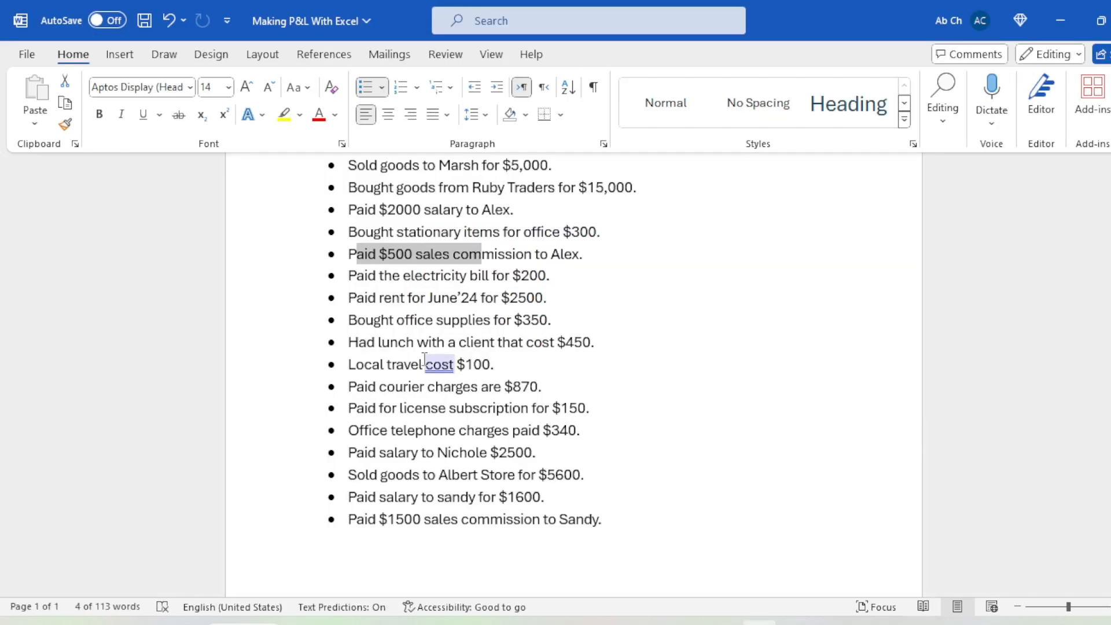
{"action": "left_click", "coordinate": [434, 252]}
{"action": "left_click_drag", "start_coordinate": [387, 253], "coordinate": [444, 252]}
{"action": "key", "text": "alt+Tab"}
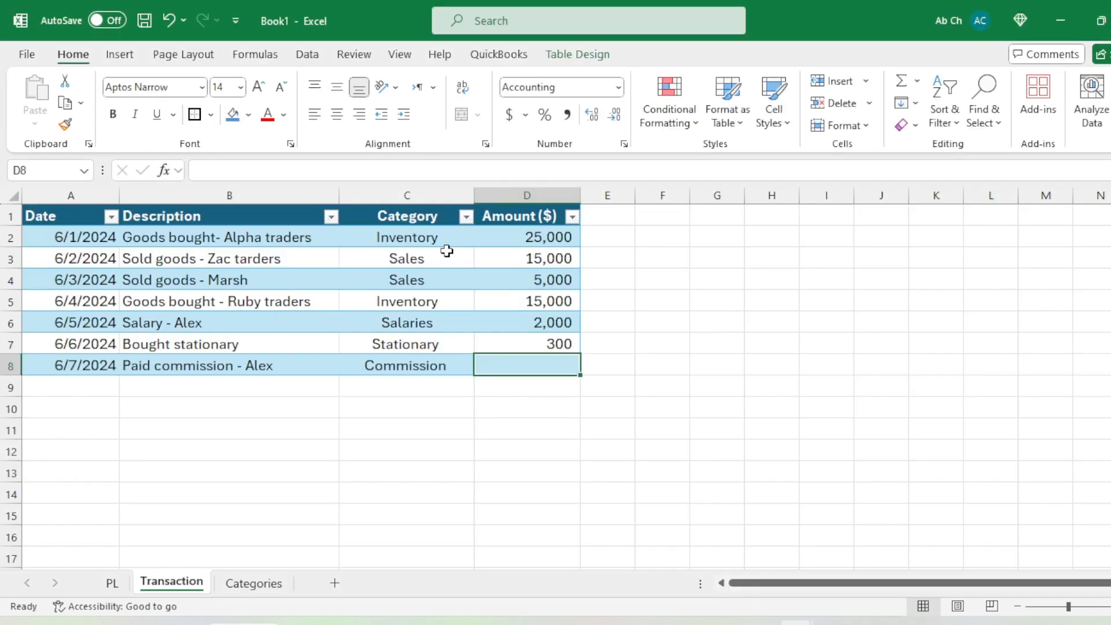
{"action": "type", "text": "500"}
{"action": "key", "text": "Return"}
- Look up the electricity bill payment in the Word list and enter the date 6/8/24 in A9 of the Excel sheet
{"action": "key", "text": "Home"}
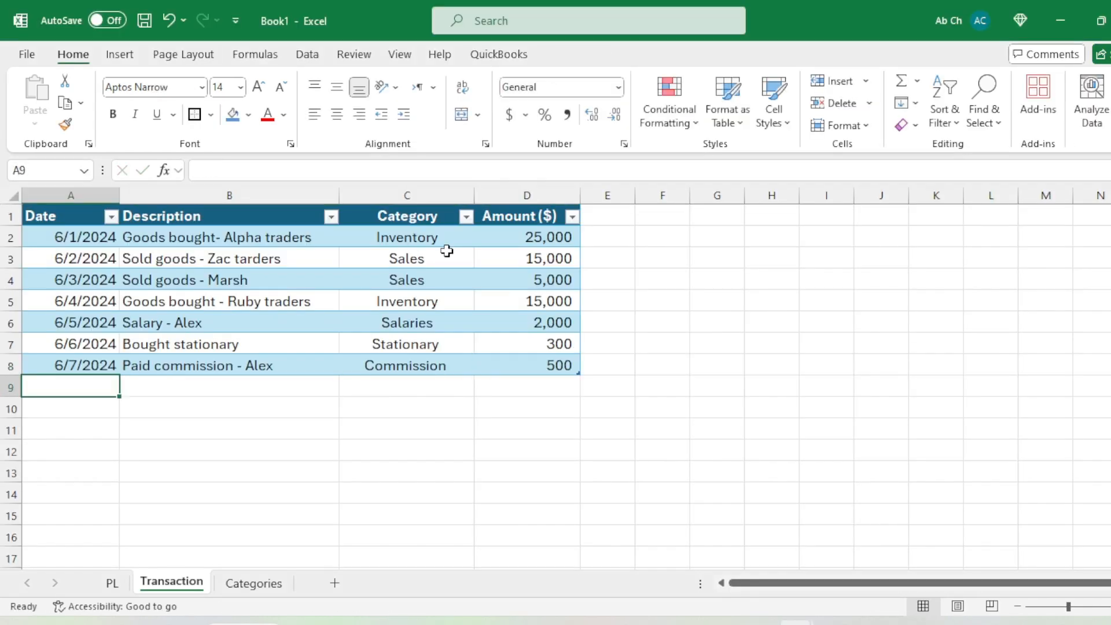
{"action": "key", "text": "alt+Tab"}
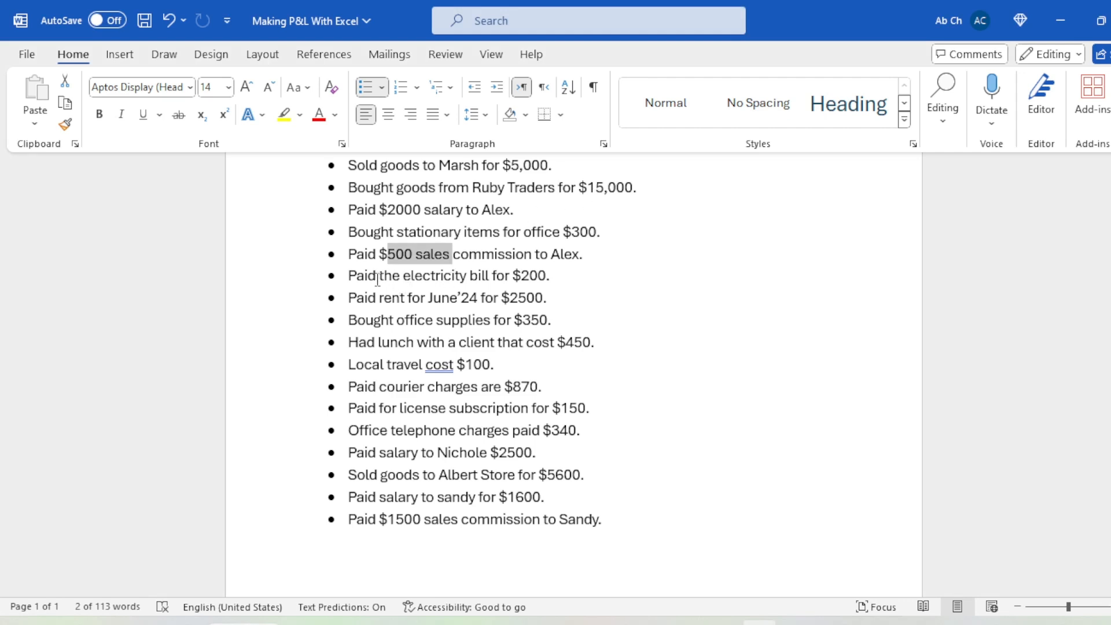
{"action": "left_click_drag", "start_coordinate": [377, 280], "coordinate": [548, 276]}
{"action": "key", "text": "alt+Tab"}
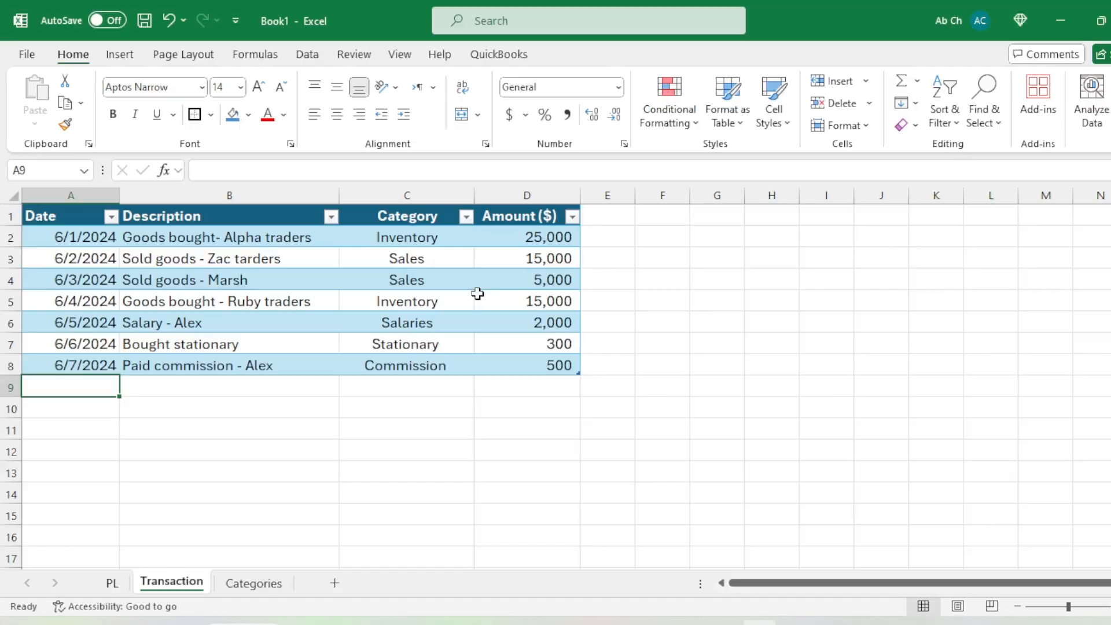
{"action": "type", "text": "6/8/24"}
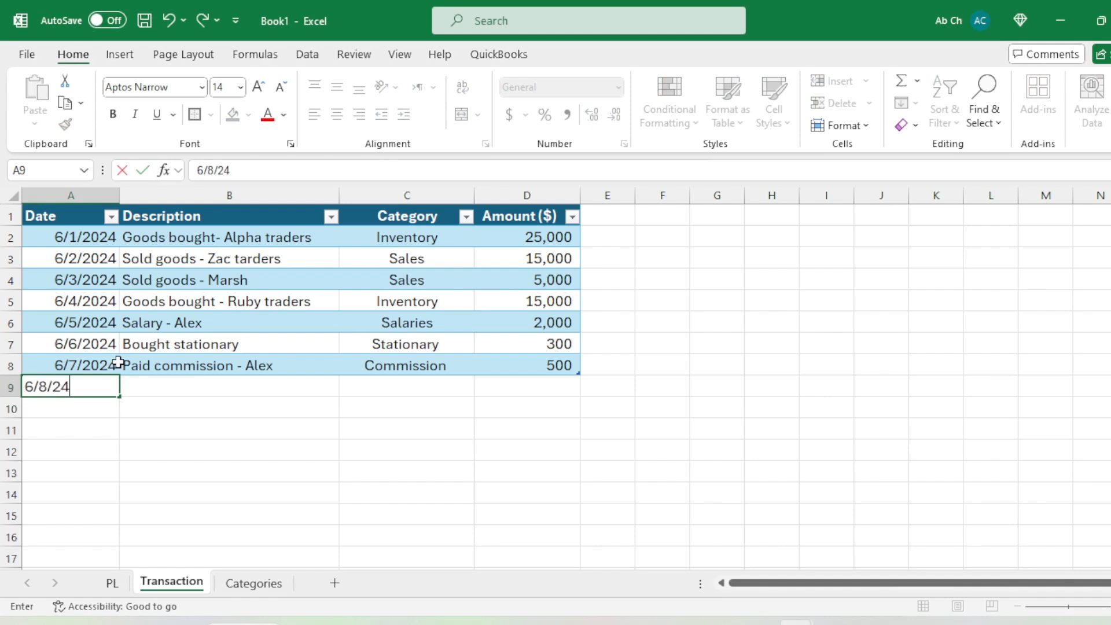
{"action": "key", "text": "Return"}
- Enter the description "Paid electricity bill" in B9 and set the category in C9 to Utilities
{"action": "key", "text": "Up"}
{"action": "key", "text": "Right"}
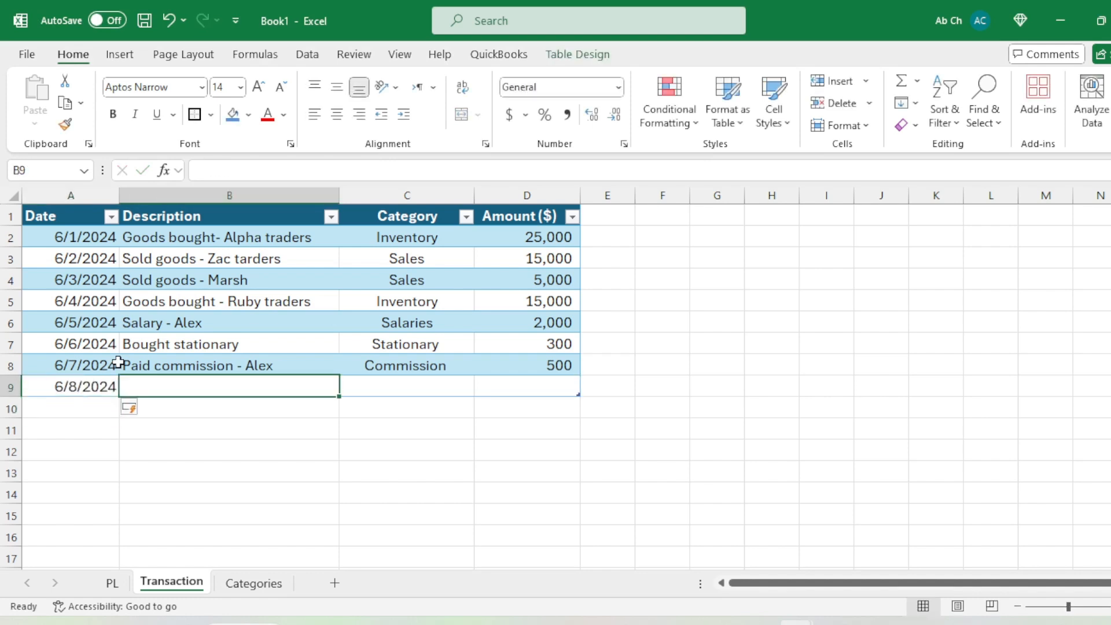
{"action": "type", "text": "Paid e"}
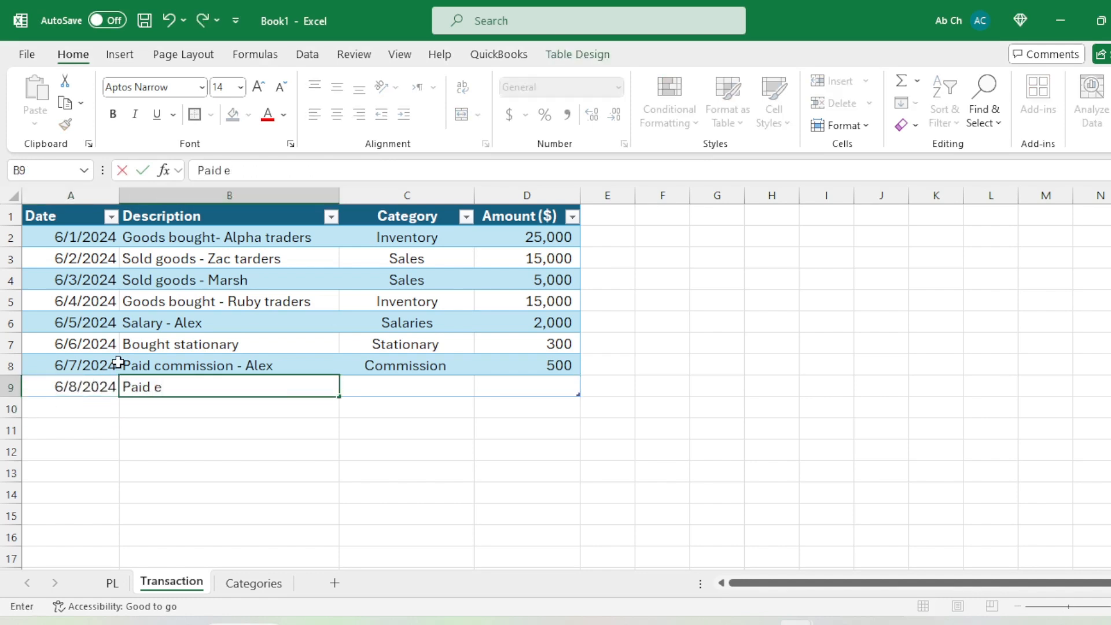
{"action": "type", "text": "lectricity bill"}
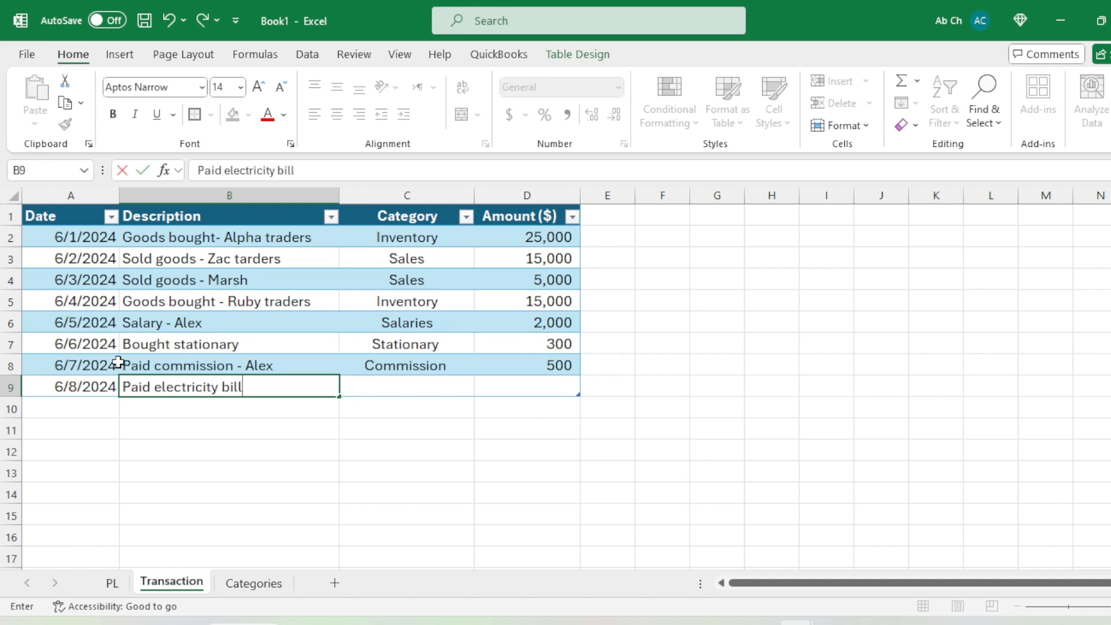
{"action": "key", "text": "Return"}
{"action": "key", "text": "Tab"}
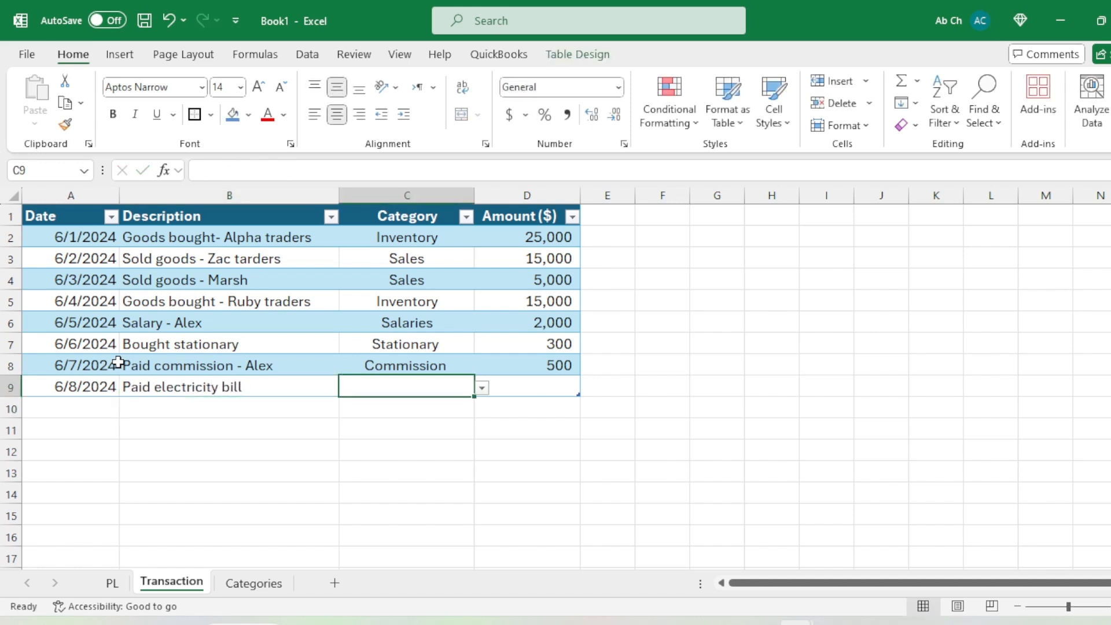
{"action": "type", "text": "ut"}
{"action": "key", "text": "Return"}
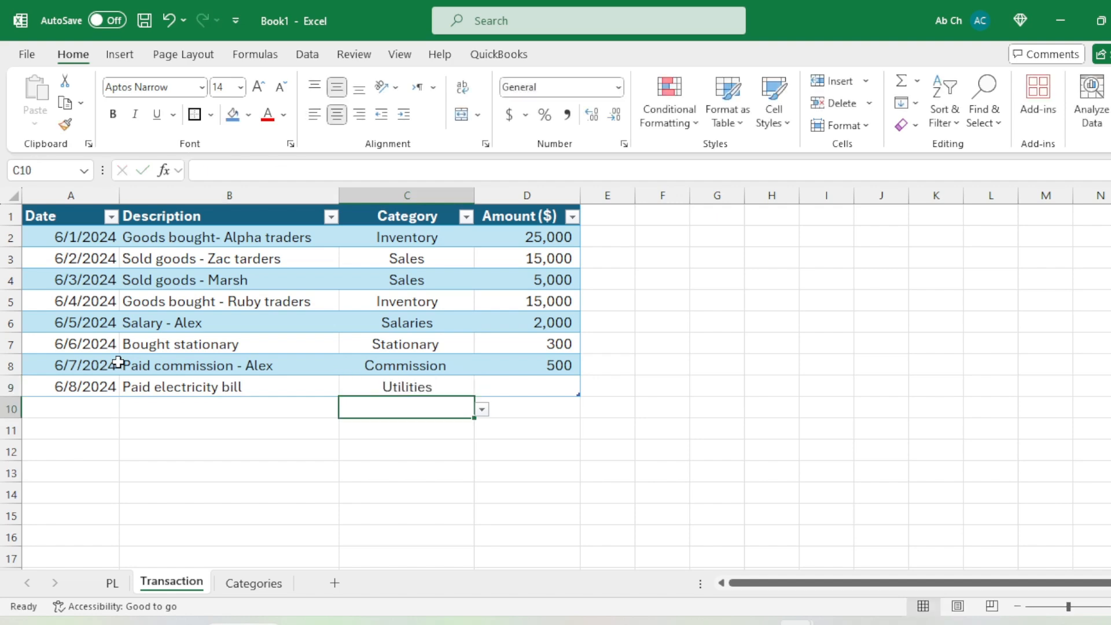
- Check the electricity bill amount in the Word list and enter 200 in D9 of the Excel sheet
{"action": "key", "text": "alt+Tab"}
{"action": "key", "text": "alt+Tab"}
{"action": "type", "text": "200"}
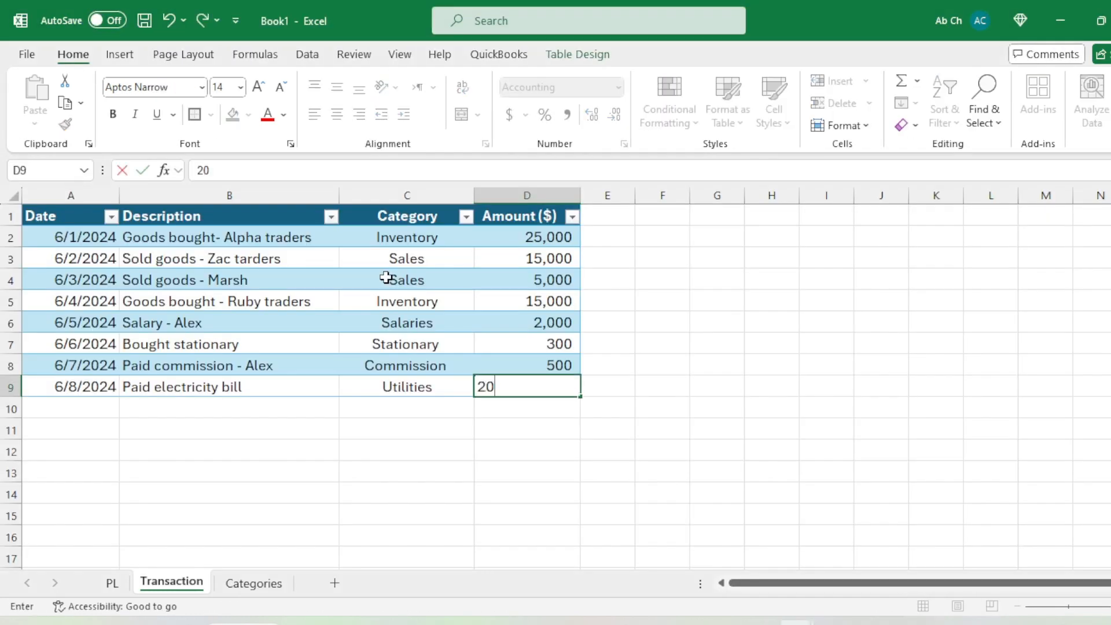
{"action": "key", "text": "Return"}
- Look up the June rent payment in the Word list and enter the date 6/9/2024 in A10 of the Excel sheet
{"action": "key", "text": "alt+Tab"}
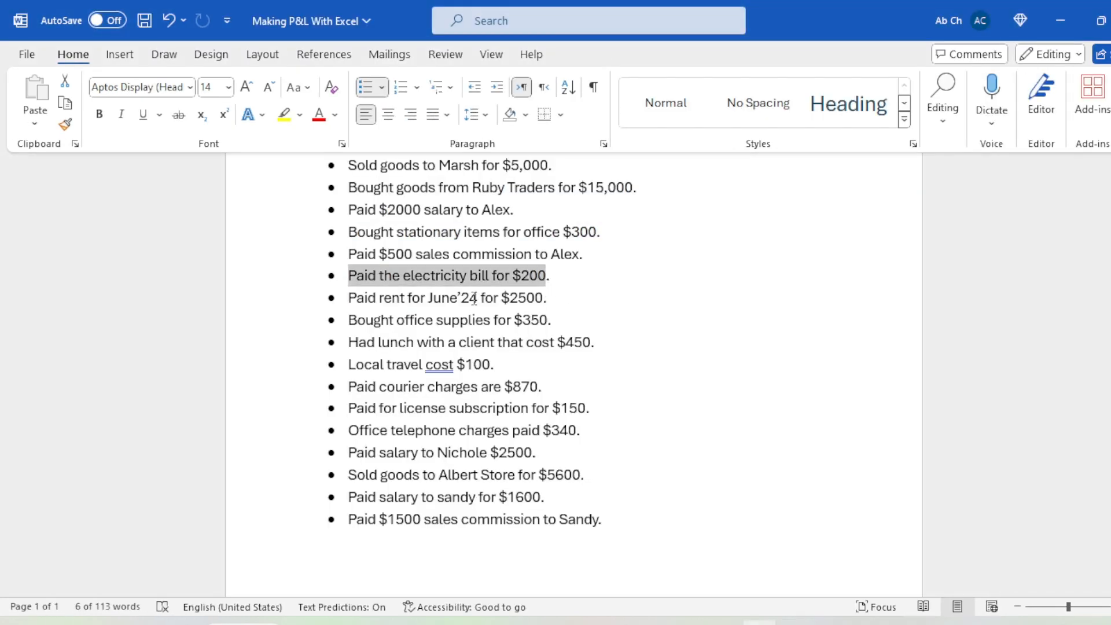
{"action": "left_click_drag", "start_coordinate": [371, 297], "coordinate": [525, 299]}
{"action": "key", "text": "alt+Tab"}
{"action": "left_click", "coordinate": [89, 281]}
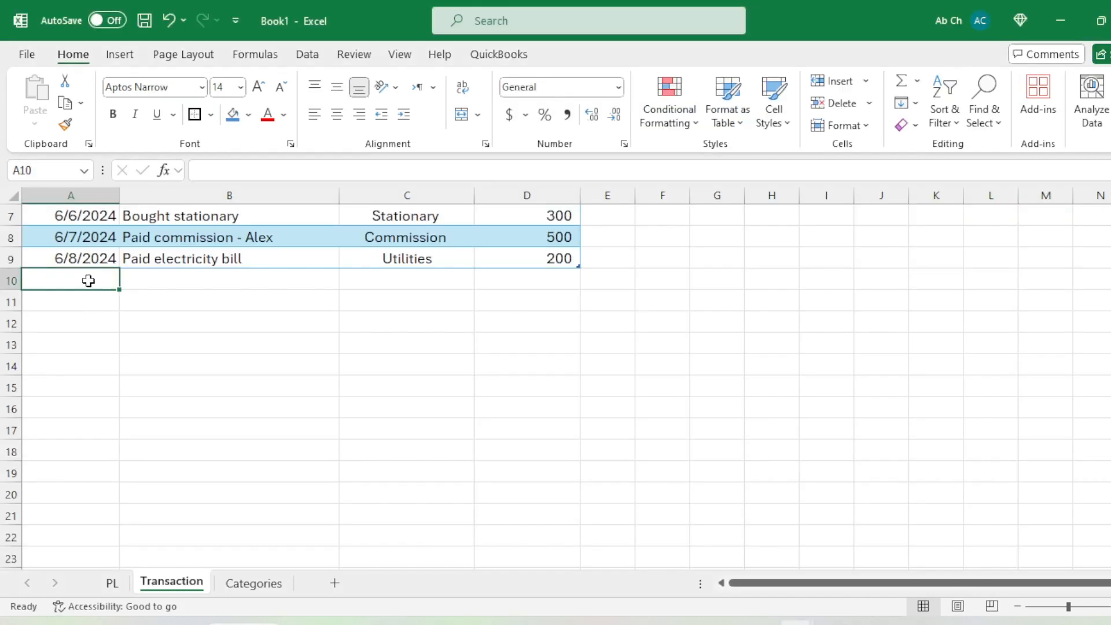
{"action": "type", "text": "6/9/2"}
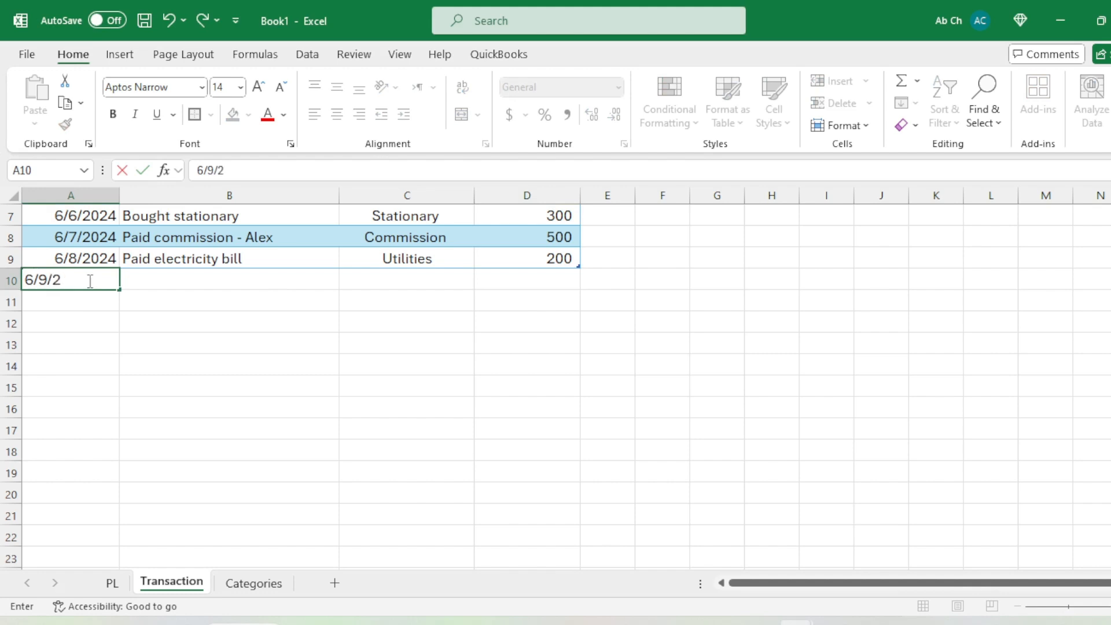
{"action": "type", "text": "024"}
{"action": "key", "text": "Return"}
- Enter the description "Paid rent" in B10 and set the category in C10 to Rent
{"action": "key", "text": "Up"}
{"action": "key", "text": "Right"}
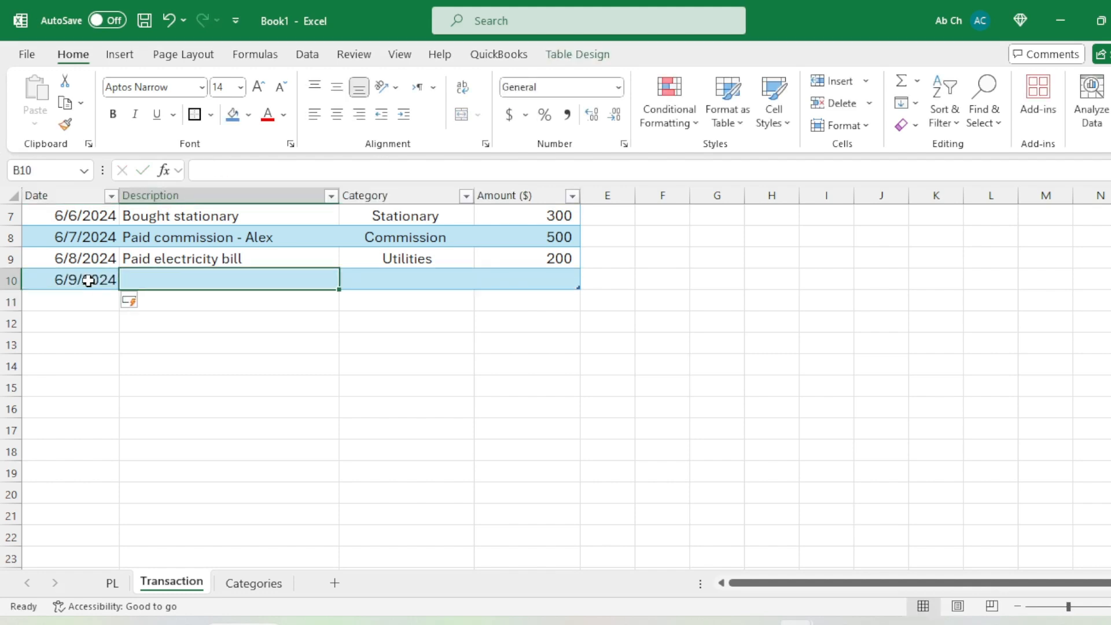
{"action": "type", "text": "Paid rent"}
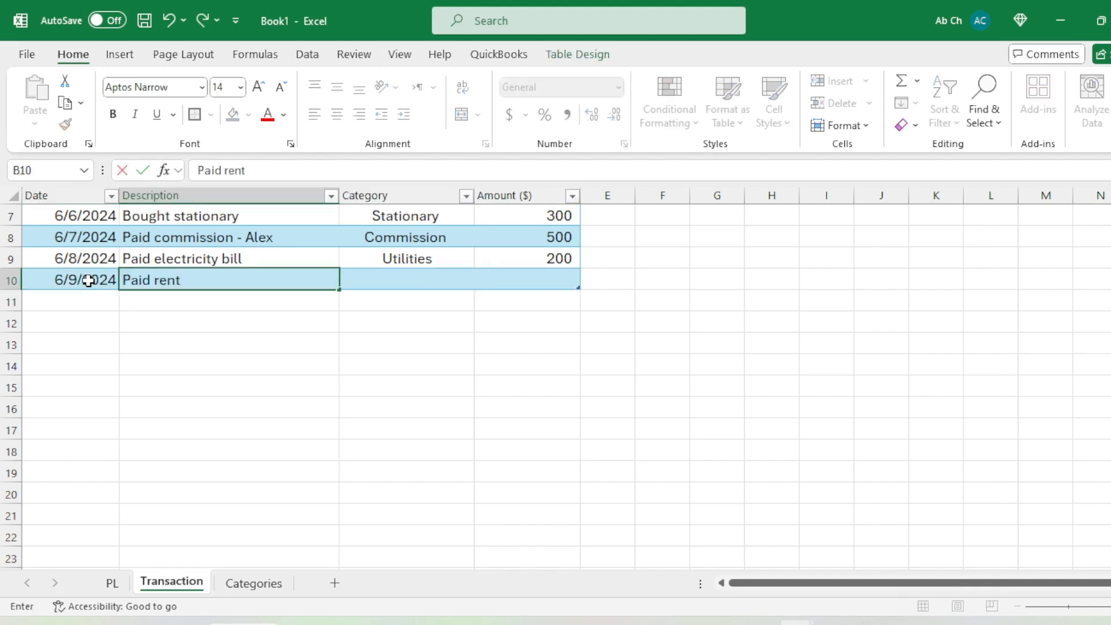
{"action": "key", "text": "ctrl+Return"}
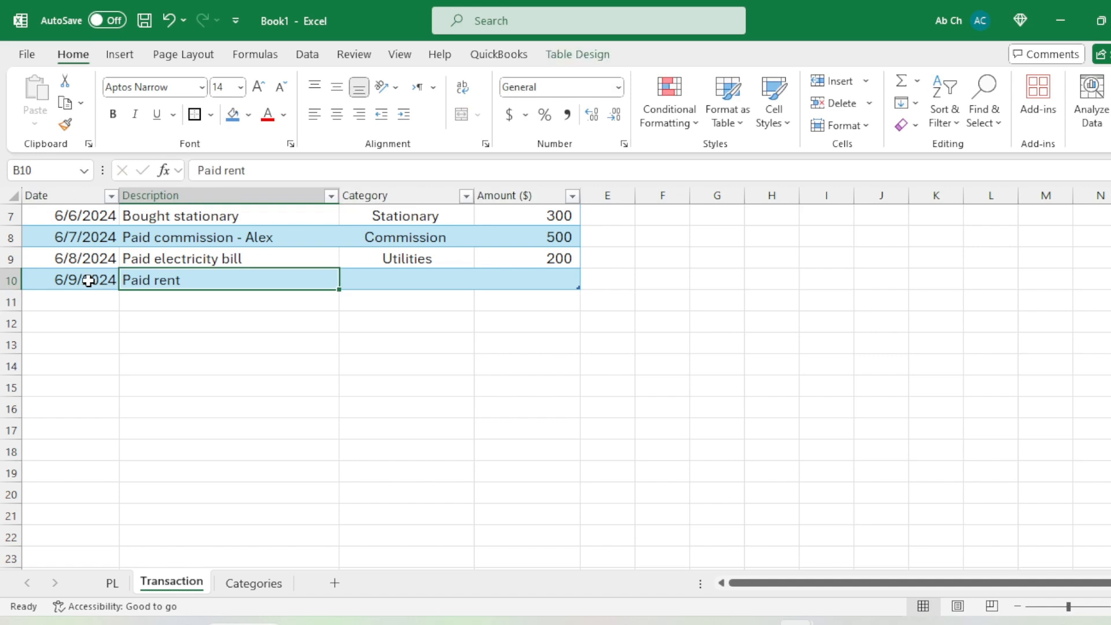
{"action": "key", "text": "Tab"}
{"action": "type", "text": "re"}
{"action": "key", "text": "Tab"}
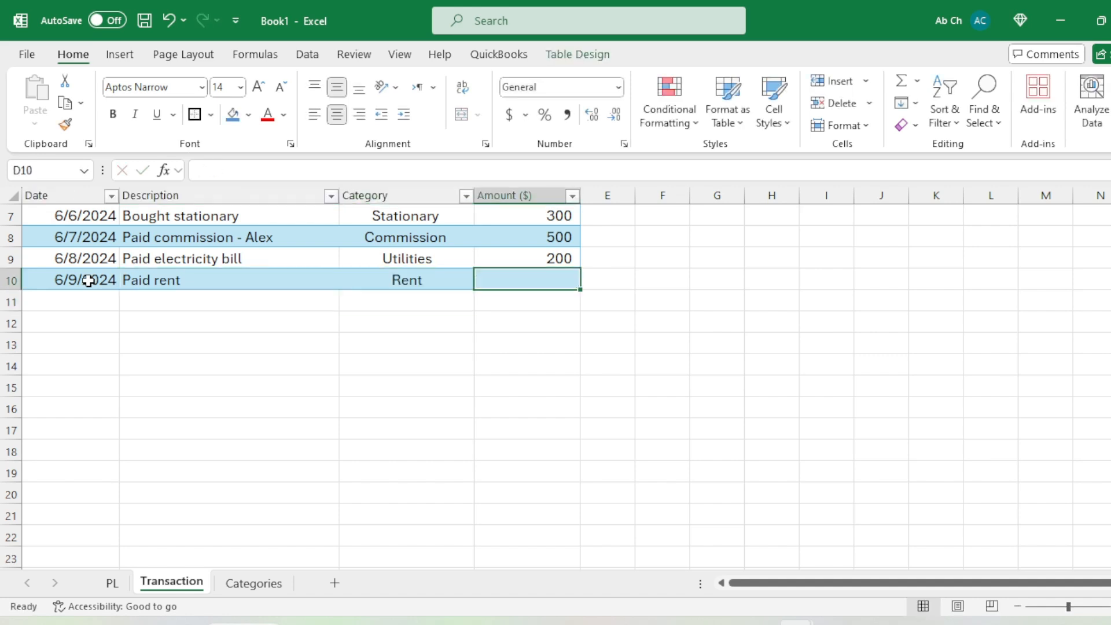
- Check the rent amount in the Word list and enter 2500 in D10 of the Excel sheet
{"action": "key", "text": "alt+Tab"}
{"action": "key", "text": "alt+Tab"}
{"action": "type", "text": "2500"}
{"action": "key", "text": "Return"}
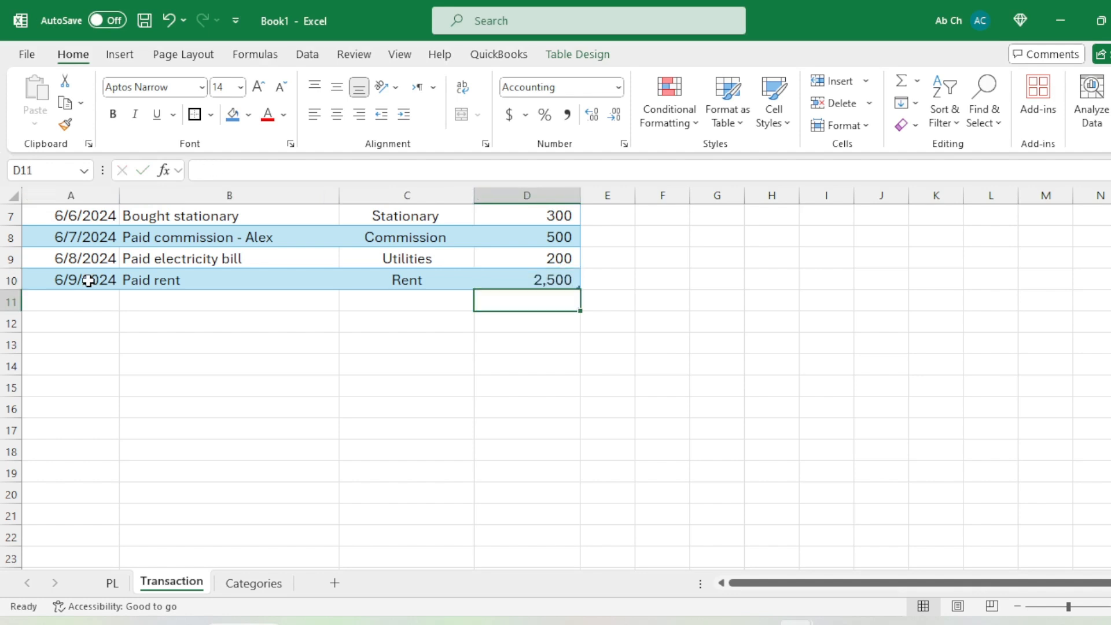
- Look up the office supplies purchase in the Word list and enter the date 6/10/24 in A11 of the Excel sheet
{"action": "key", "text": "alt+Tab"}
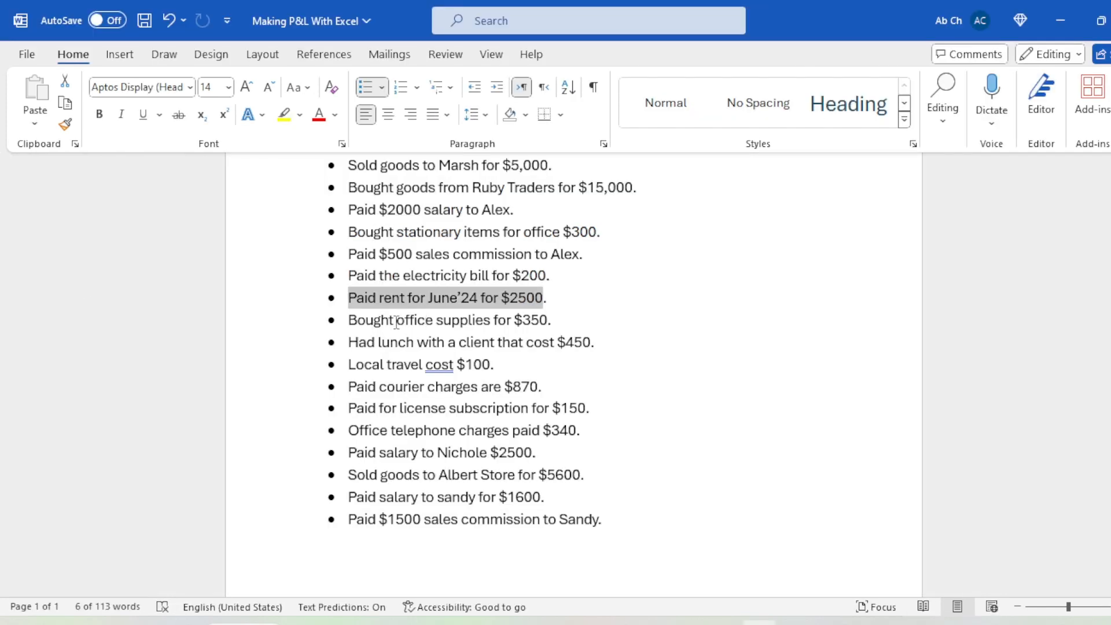
{"action": "left_click_drag", "start_coordinate": [375, 324], "coordinate": [522, 317]}
{"action": "key", "text": "alt+Tab"}
{"action": "left_click", "coordinate": [73, 297]}
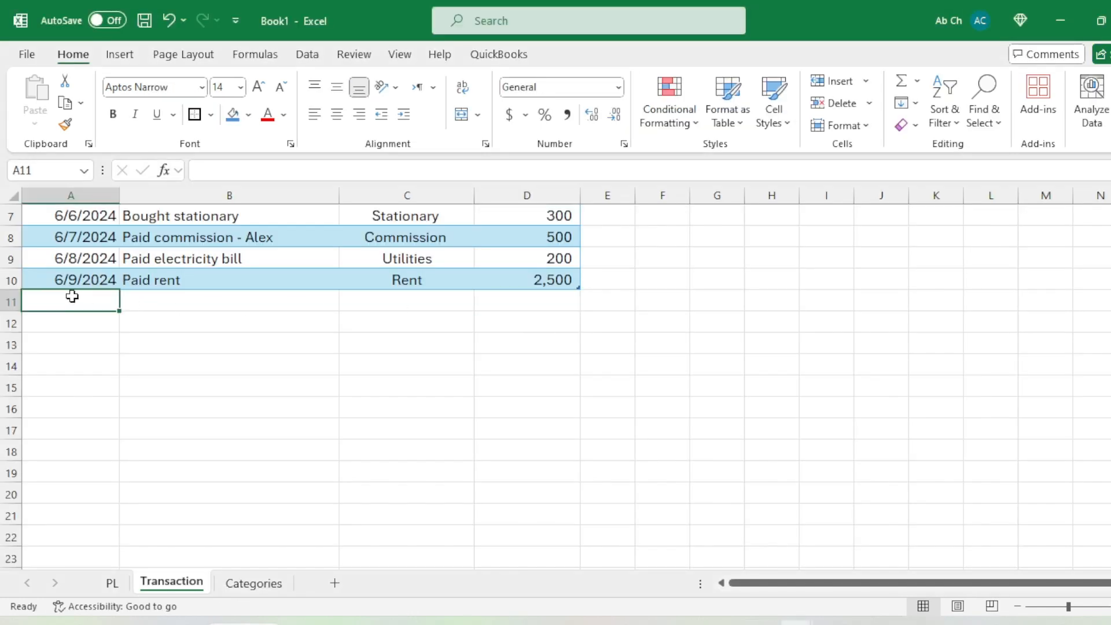
{"action": "type", "text": "6/10/2024"}
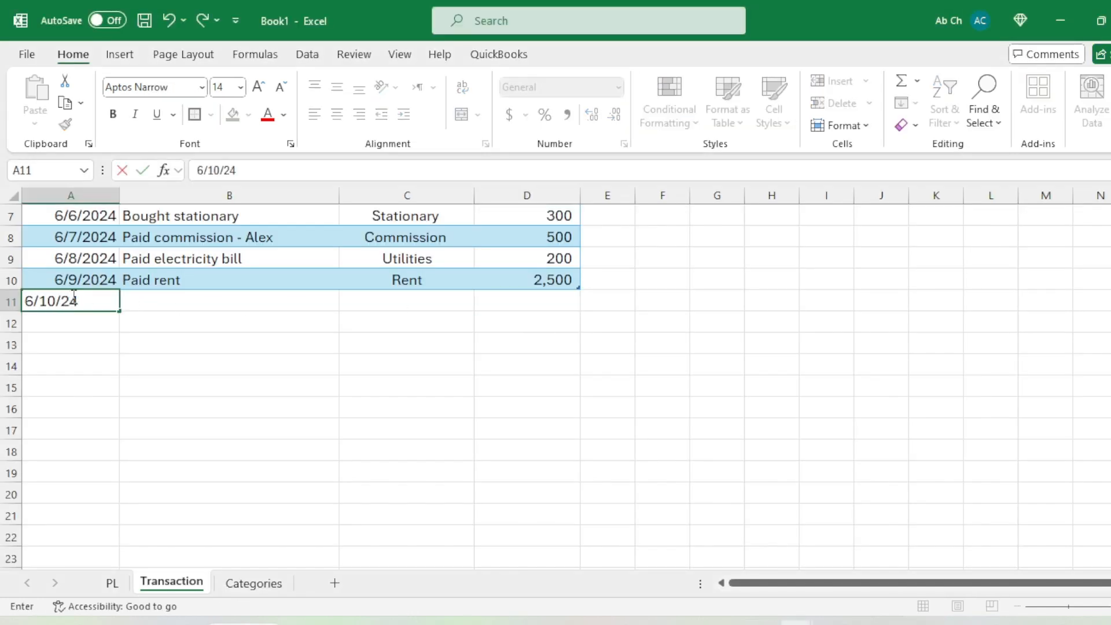
- Enter the description "Bought office supplies" in B11, checking the wording in the Word list
{"action": "key", "text": "Tab"}
{"action": "type", "text": "Bought"}
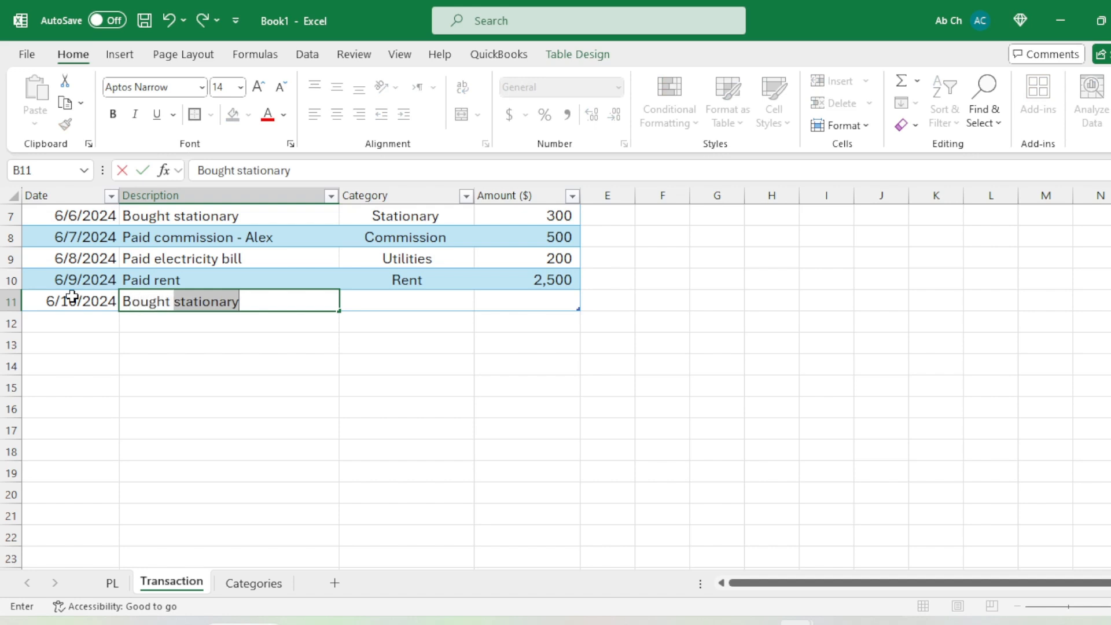
{"action": "key", "text": "alt+Tab"}
{"action": "key", "text": "alt+Tab"}
{"action": "type", "text": "o"}
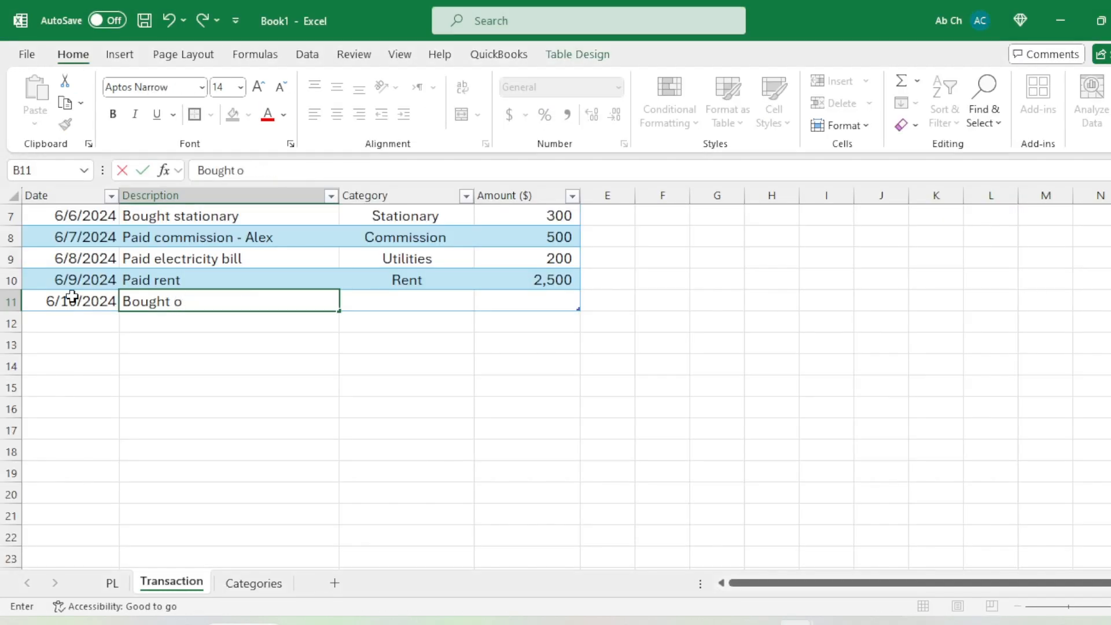
{"action": "type", "text": "ffice supplies"}
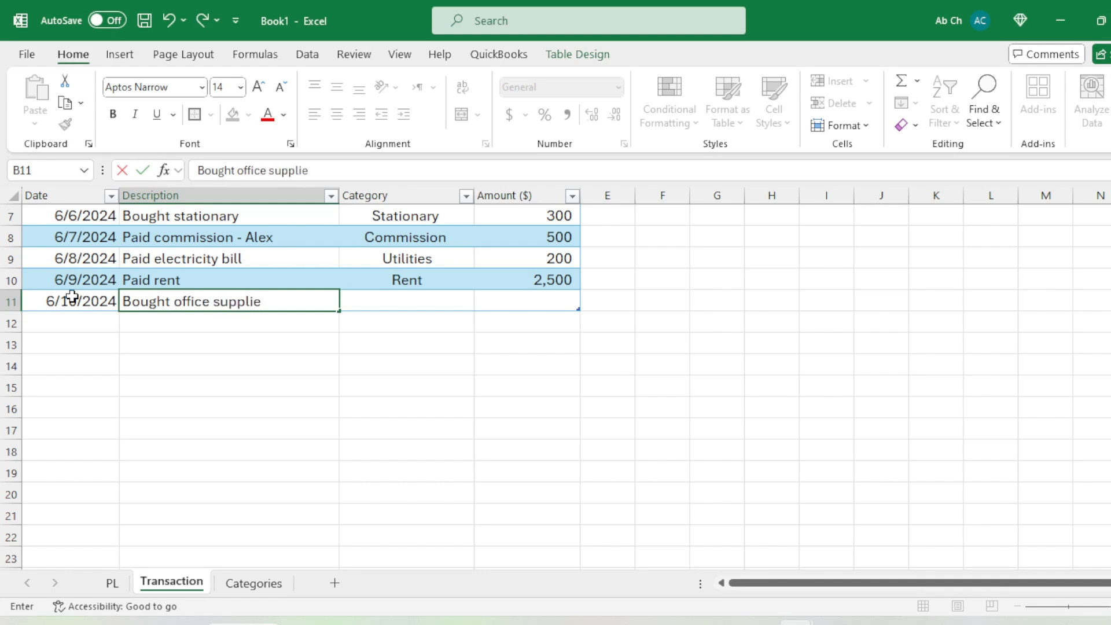
- Set the category in C11 to Office Supplies and enter the amount 350 in D11 after checking the Word list
{"action": "key", "text": "Tab"}
{"action": "type", "text": "offi"}
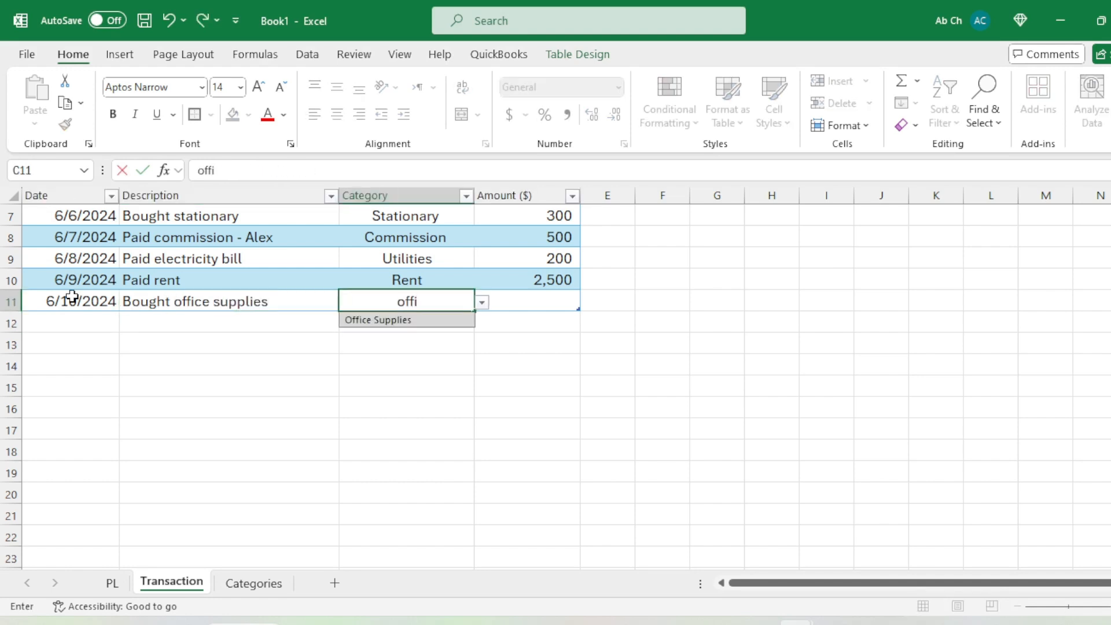
{"action": "key", "text": "Tab"}
{"action": "key", "text": "alt+Tab"}
{"action": "key", "text": "alt+Tab"}
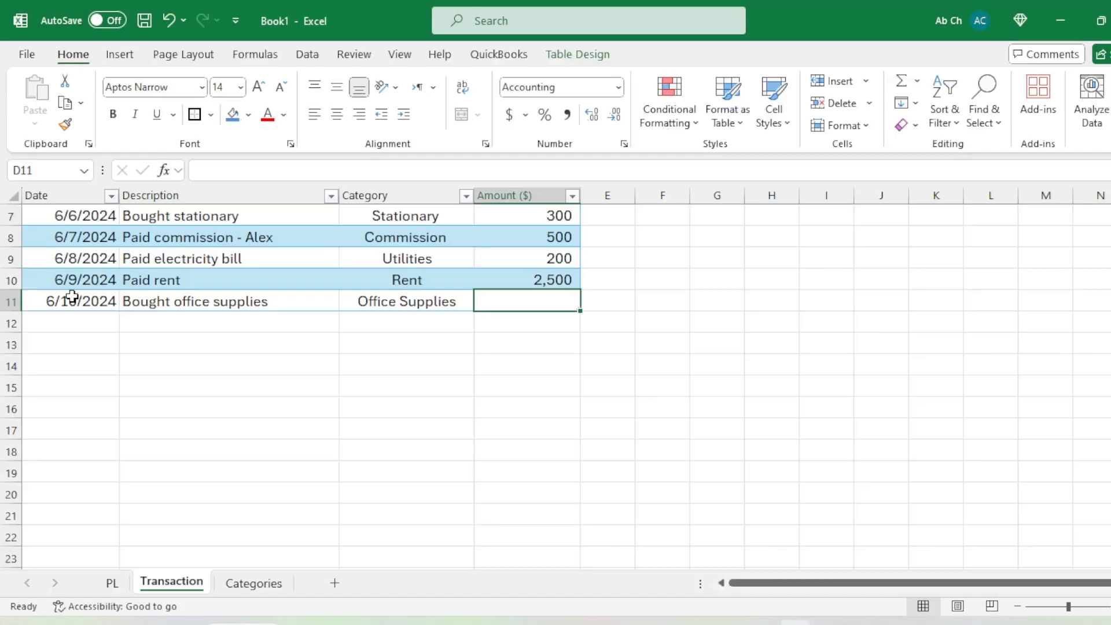
{"action": "type", "text": "350"}
{"action": "key", "text": "Return"}
- Look up the client lunch in the Word list and enter the date 6/11/2024 in A12 of the Excel sheet
{"action": "left_click", "coordinate": [103, 323]}
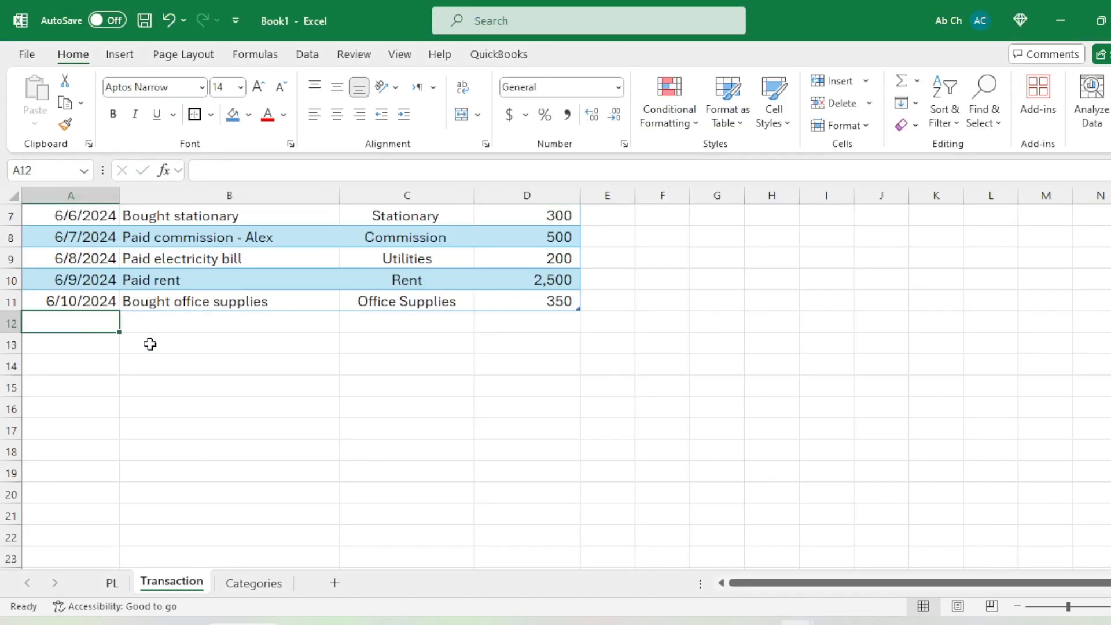
{"action": "key", "text": "alt+Tab"}
{"action": "scroll", "coordinate": [559, 342], "scroll_direction": "down", "scroll_amount": 2}
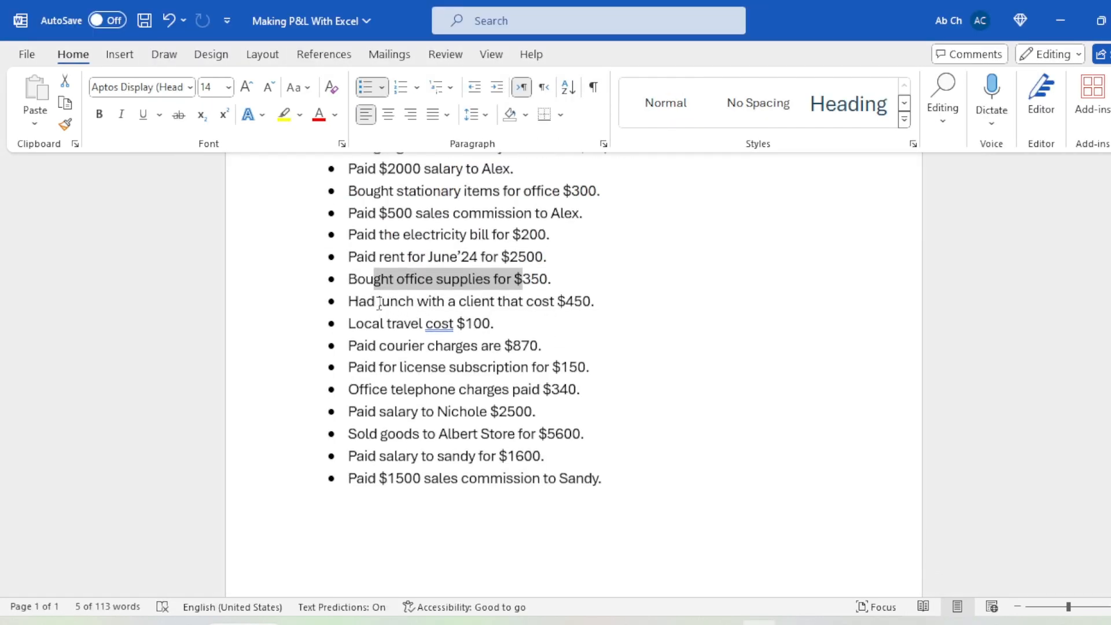
{"action": "left_click_drag", "start_coordinate": [379, 302], "coordinate": [525, 302]}
{"action": "key", "text": "alt+Tab"}
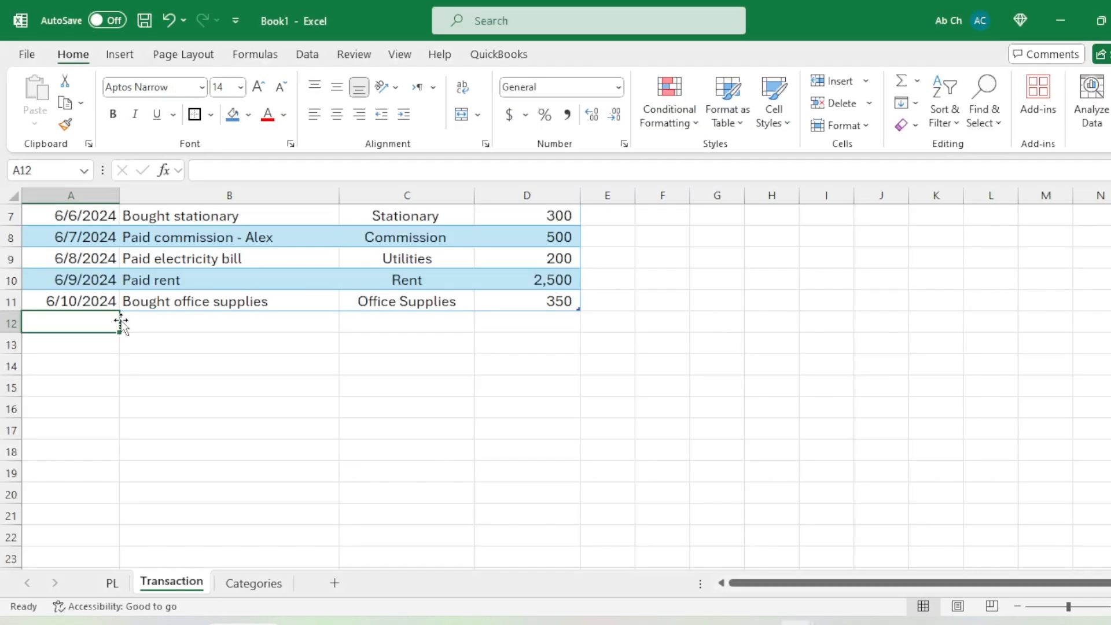
{"action": "type", "text": "6/11/2"}
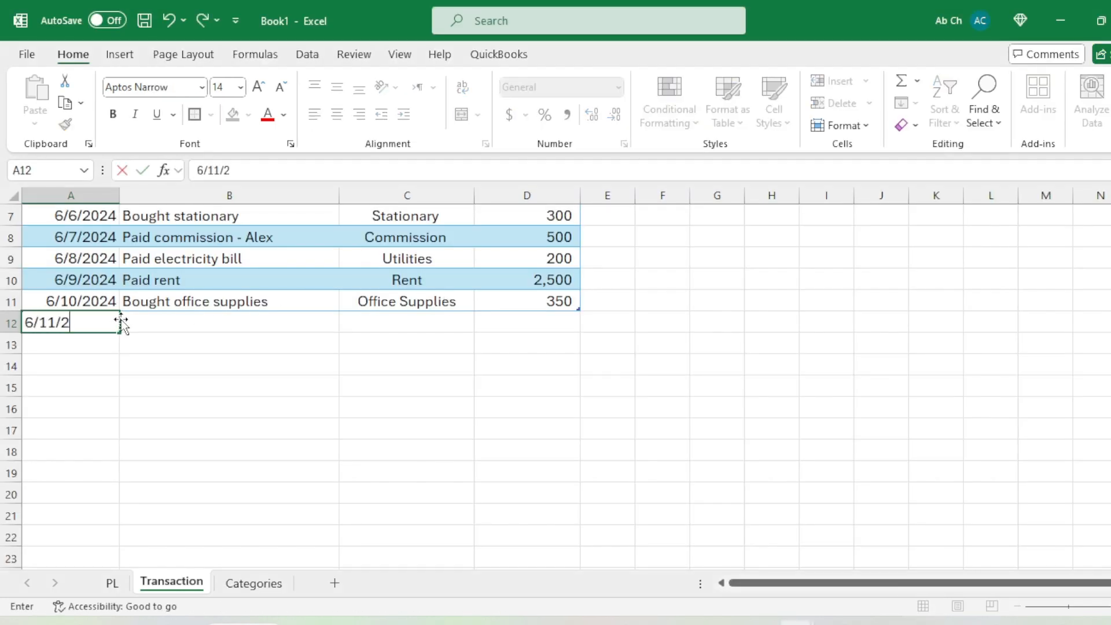
{"action": "type", "text": "024"}
{"action": "key", "text": "Return"}
- Enter the description "Had lunch with client" in B12 and set the category in C12 to Entertainemnt
{"action": "left_click", "coordinate": [123, 323]}
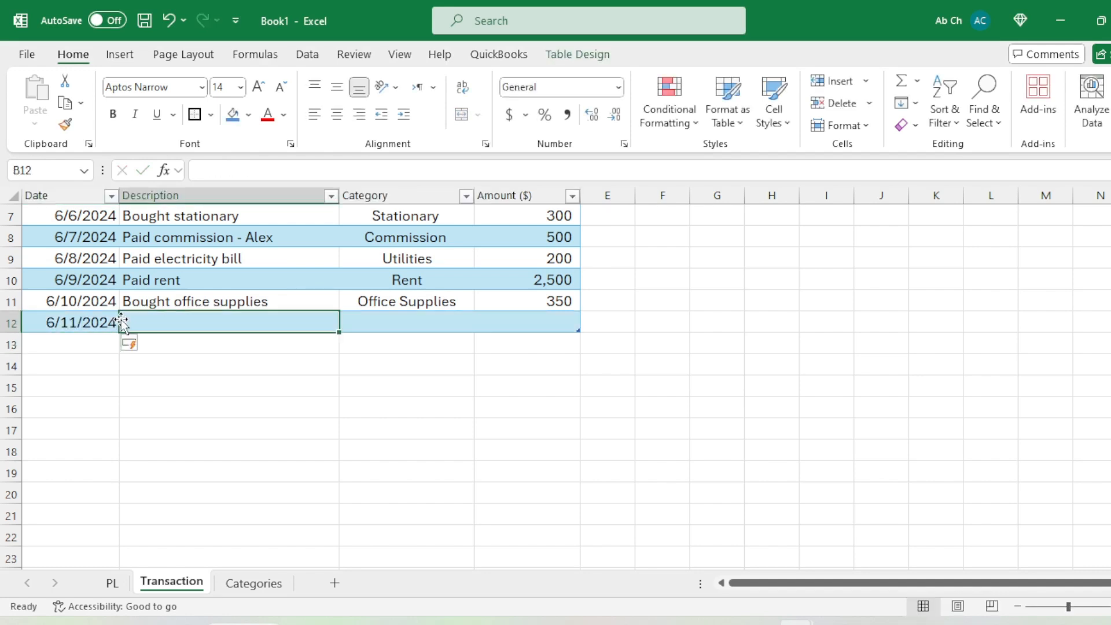
{"action": "type", "text": "Had"}
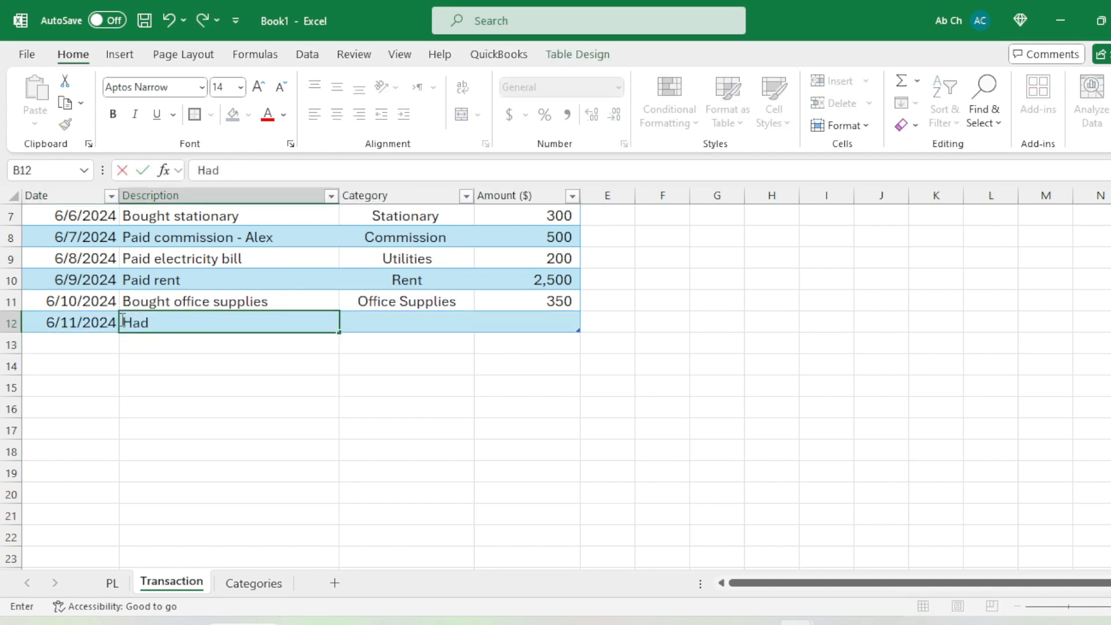
{"action": "type", "text": " lunch with client"}
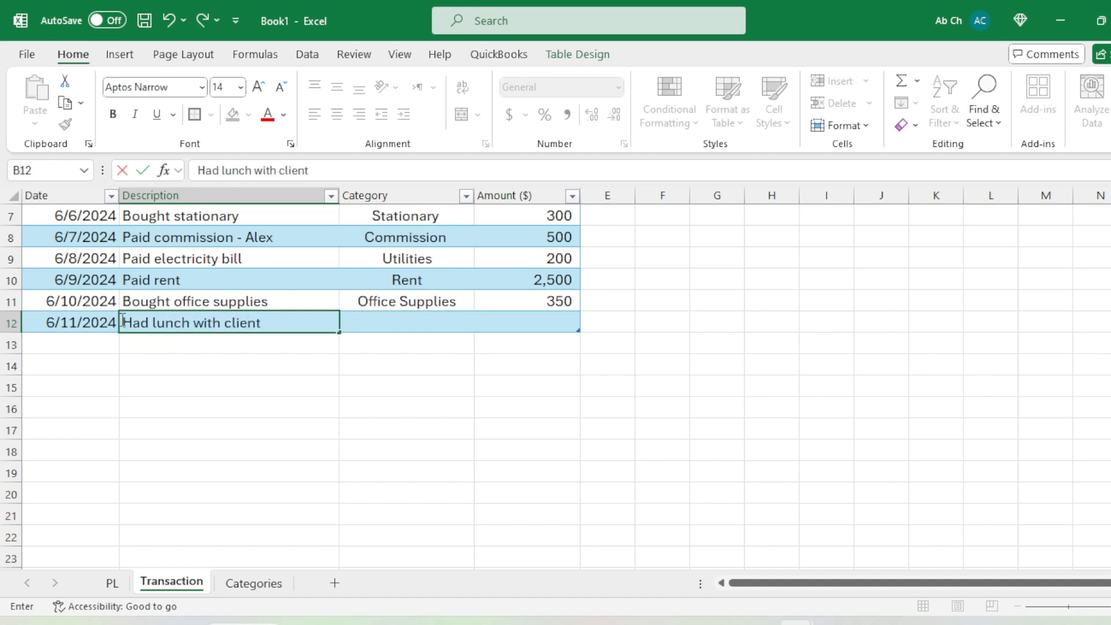
{"action": "key", "text": "Tab"}
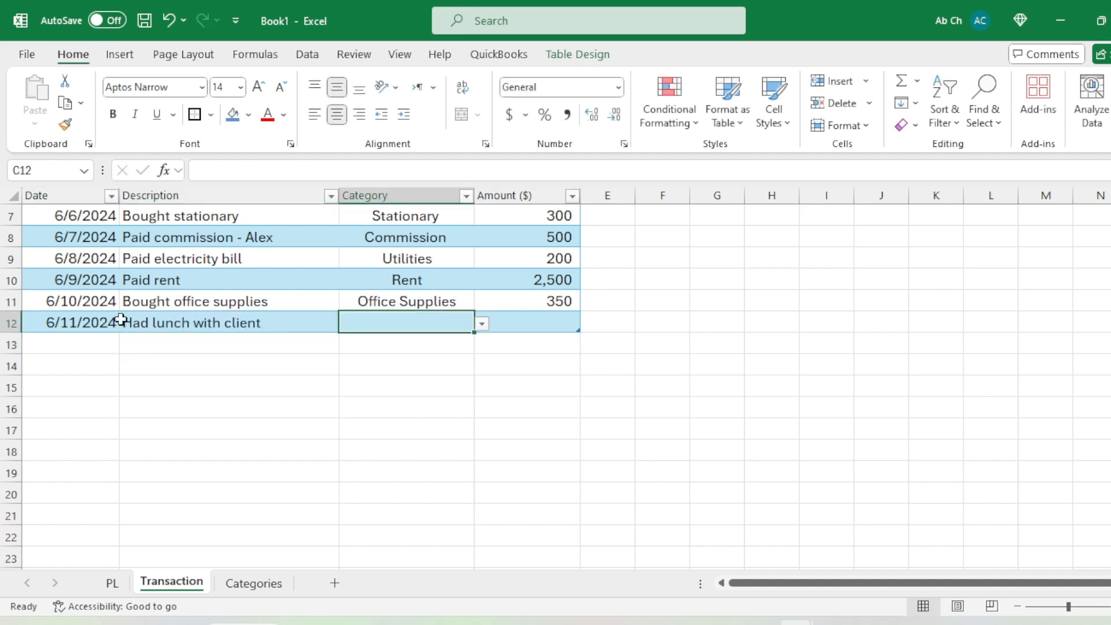
{"action": "type", "text": "en"}
{"action": "key", "text": "Return"}
- Check the client lunch cost in the Word list and enter 450 in D12 of the Excel sheet
{"action": "key", "text": "alt+Tab"}
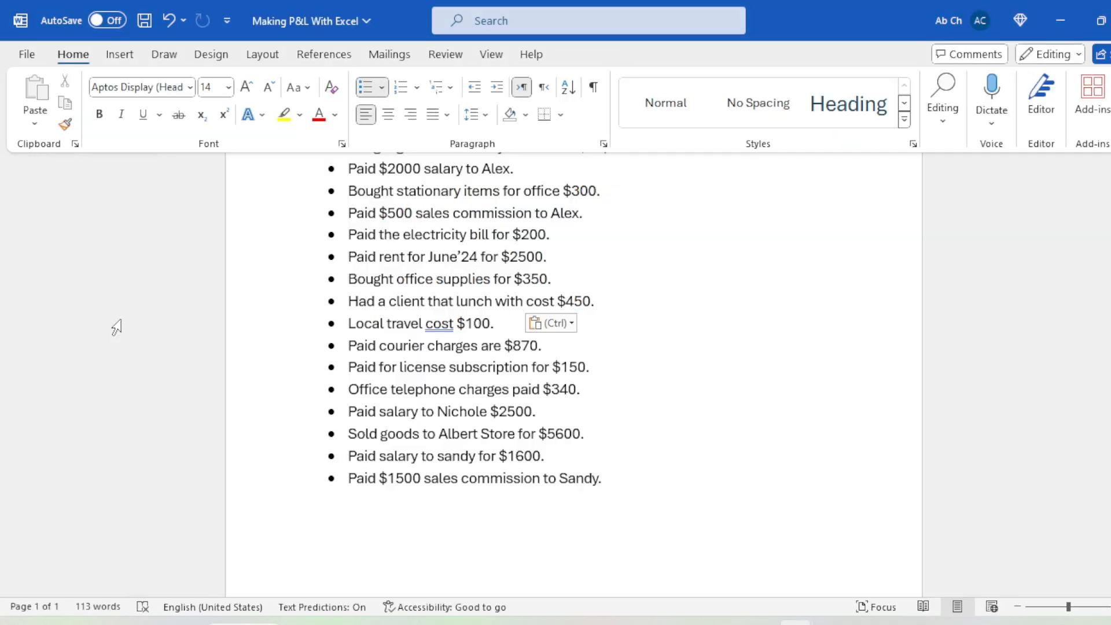
{"action": "key", "text": "alt+Tab"}
{"action": "type", "text": "450"}
{"action": "key", "text": "Return"}
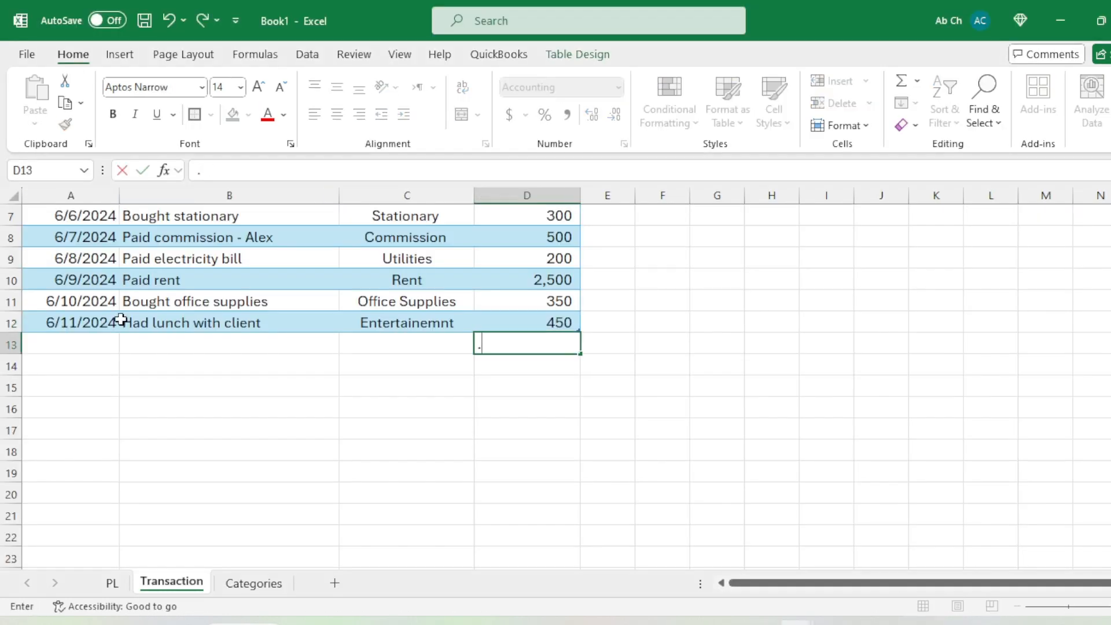
{"action": "type", "text": "."}
{"action": "key", "text": "Escape"}
- Look up the local travel item in the Word list and enter the date 6/12/2024 in A13 of the Excel sheet
{"action": "key", "text": "alt+Tab"}
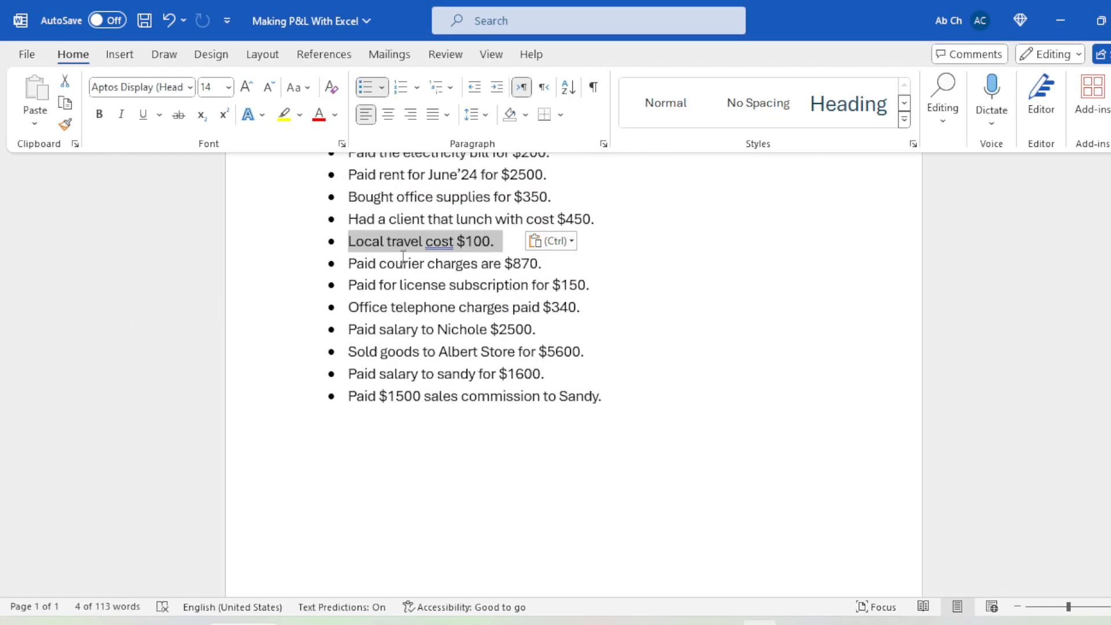
{"action": "left_click", "coordinate": [403, 258]}
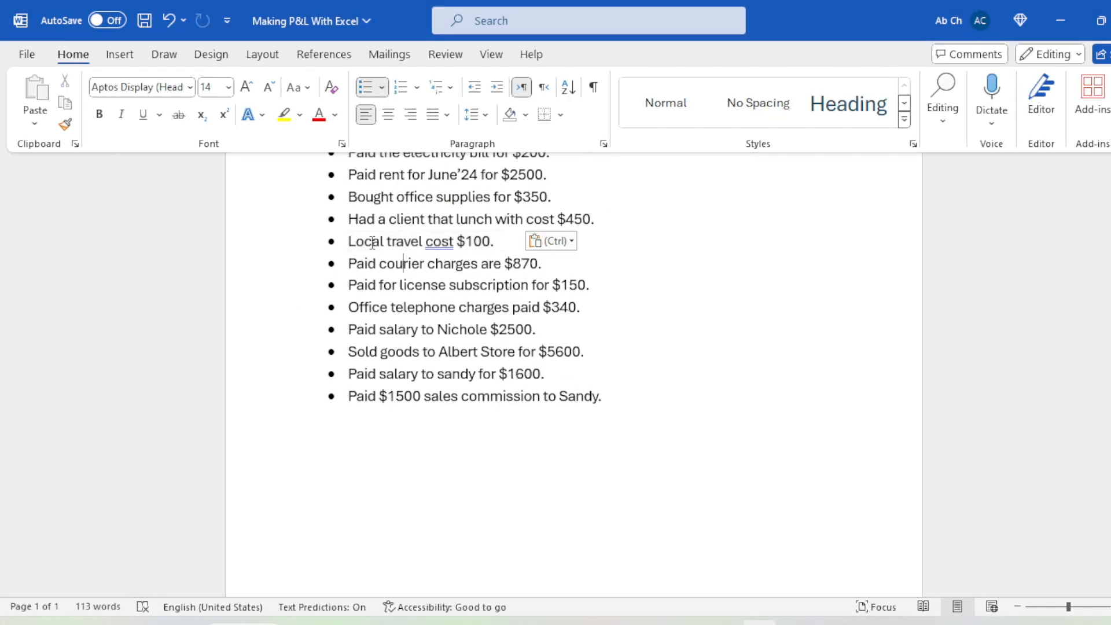
{"action": "left_click_drag", "start_coordinate": [366, 241], "coordinate": [496, 238]}
{"action": "key", "text": "alt+Tab"}
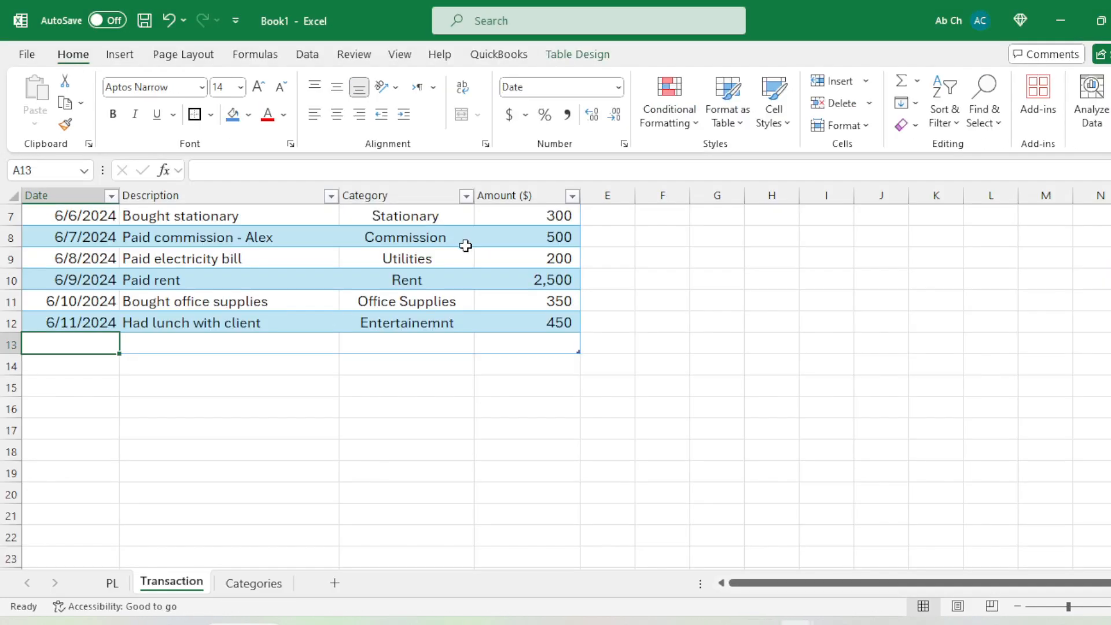
{"action": "type", "text": "6/12"}
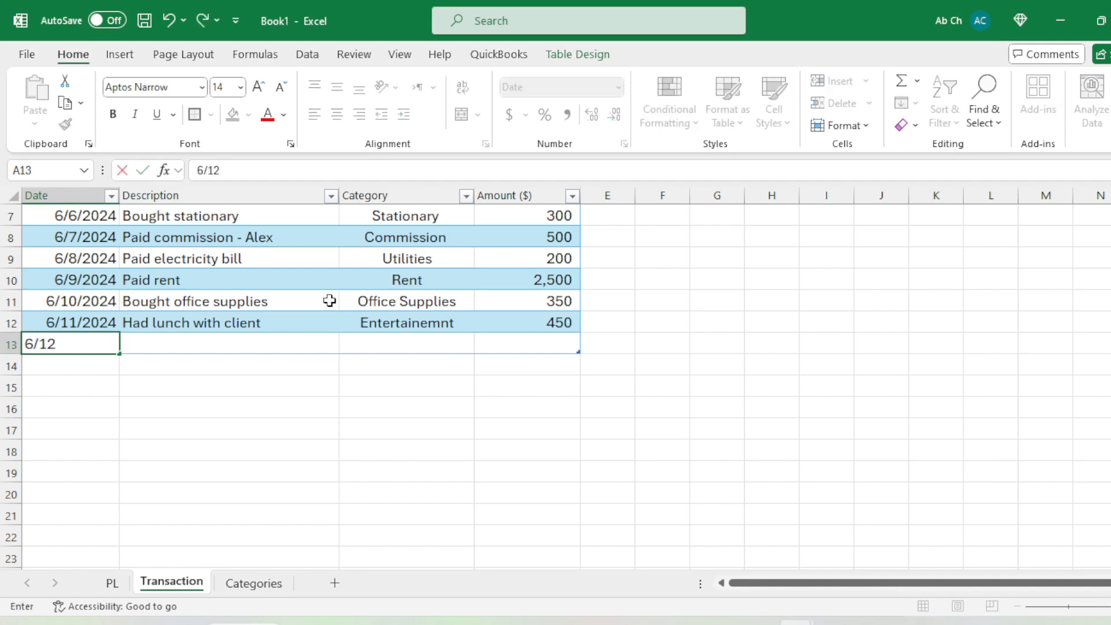
{"action": "type", "text": "/2024"}
{"action": "key", "text": "Return"}
{"action": "key", "text": "Up"}
{"action": "key", "text": "Right"}
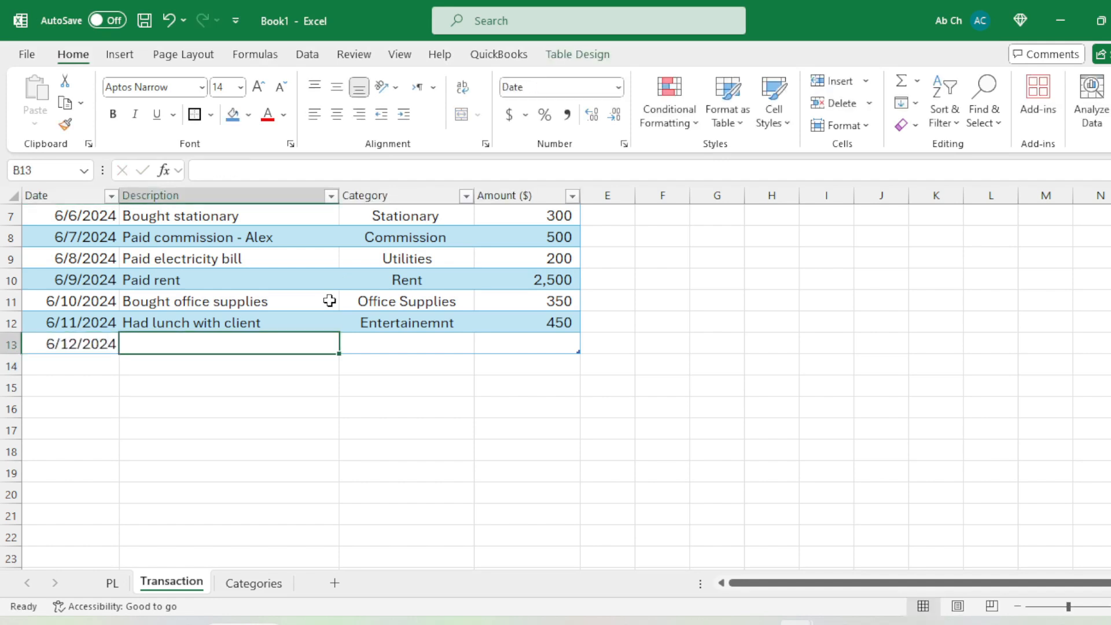
- Enter the description "Local travel by taxi" in B13 and set the category in C13 to Local Travel
{"action": "type", "text": "Local "}
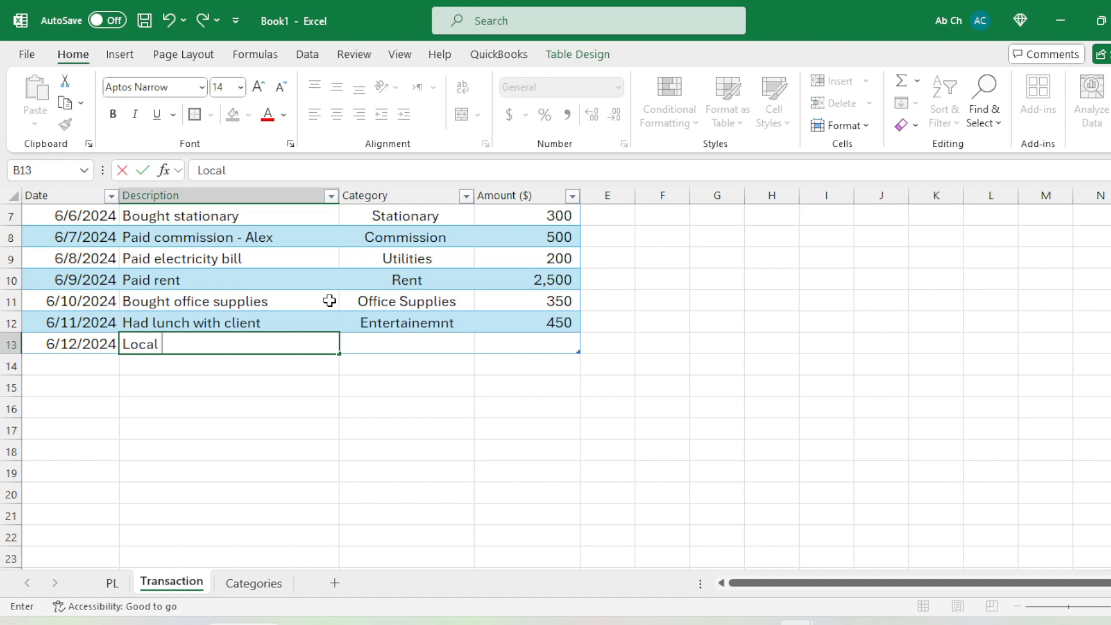
{"action": "type", "text": "travel by taxi"}
{"action": "key", "text": "Return"}
{"action": "key", "text": "Up"}
{"action": "key", "text": "Right"}
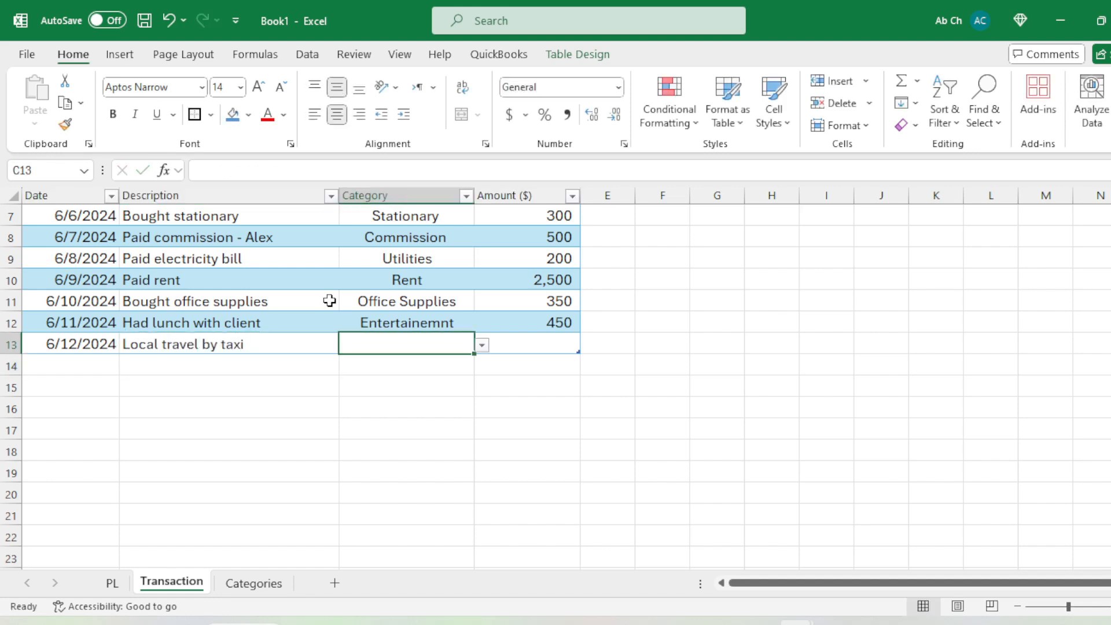
{"action": "key", "text": "Left"}
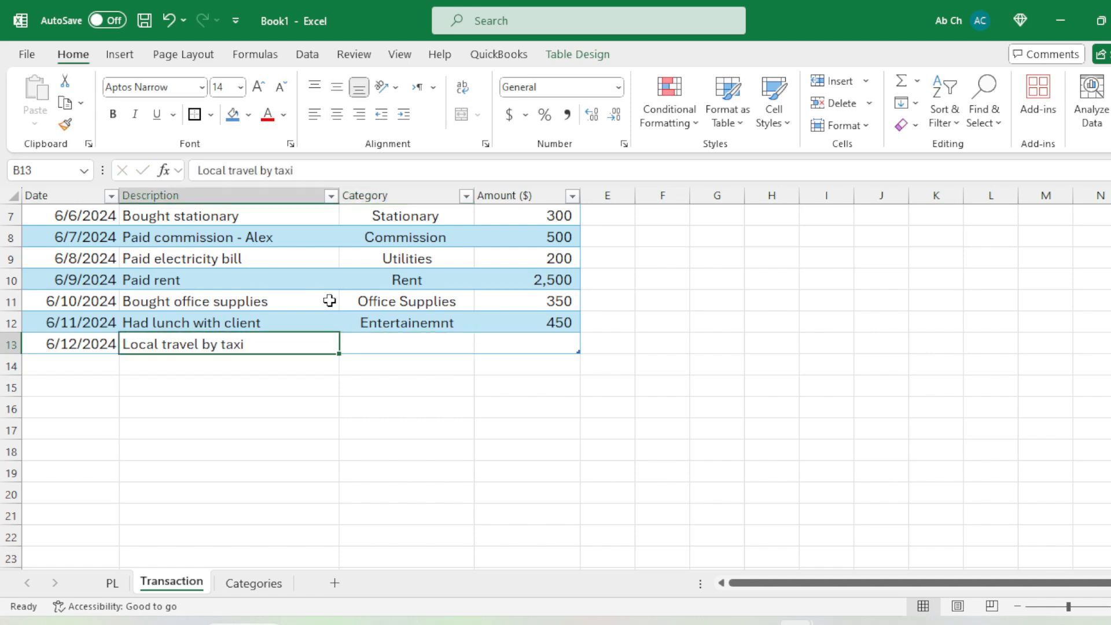
{"action": "key", "text": "Right"}
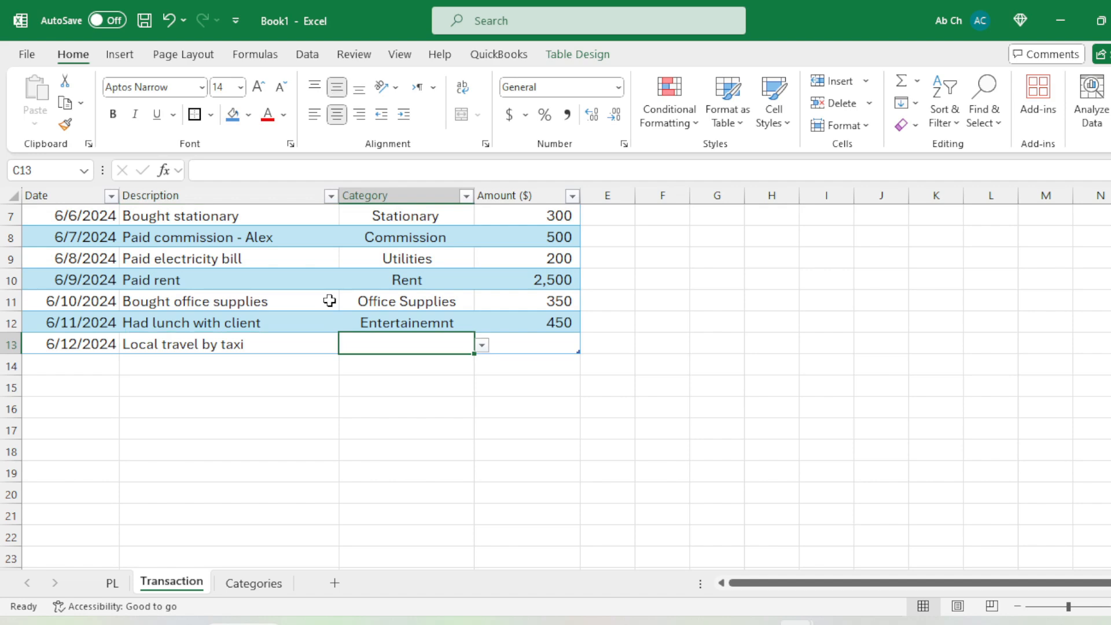
{"action": "type", "text": "loc"}
{"action": "key", "text": "Return"}
- Check the local travel cost in the Word list and enter 100 in D13 of the Excel sheet
{"action": "key", "text": "alt+Tab"}
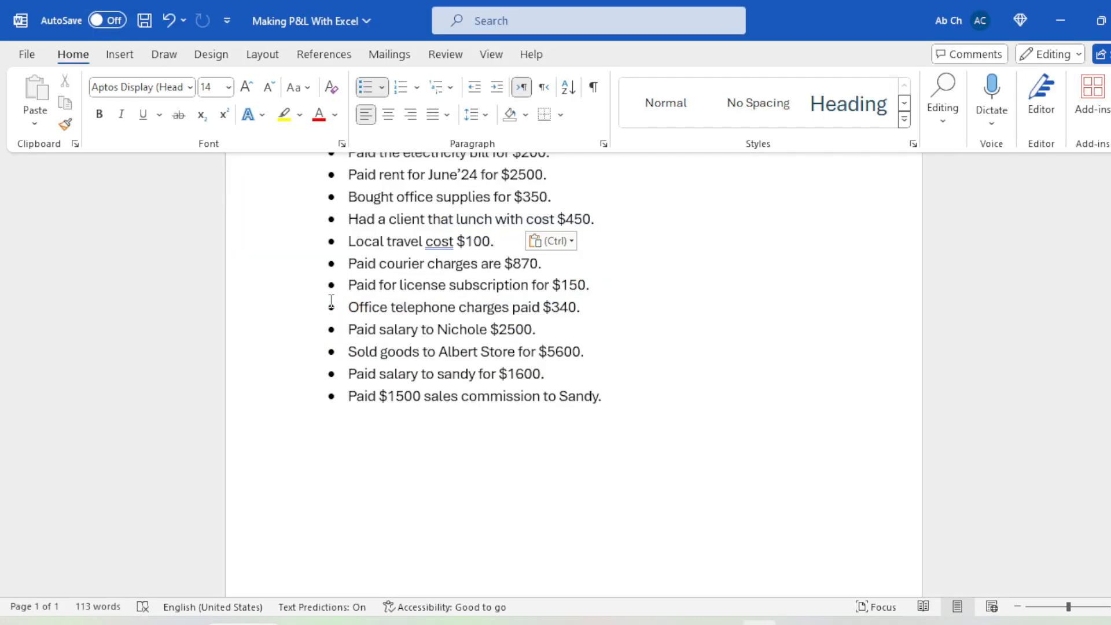
{"action": "key", "text": "alt+Tab"}
{"action": "key", "text": "alt+Tab"}
{"action": "key", "text": "alt+Tab"}
{"action": "type", "text": "100"}
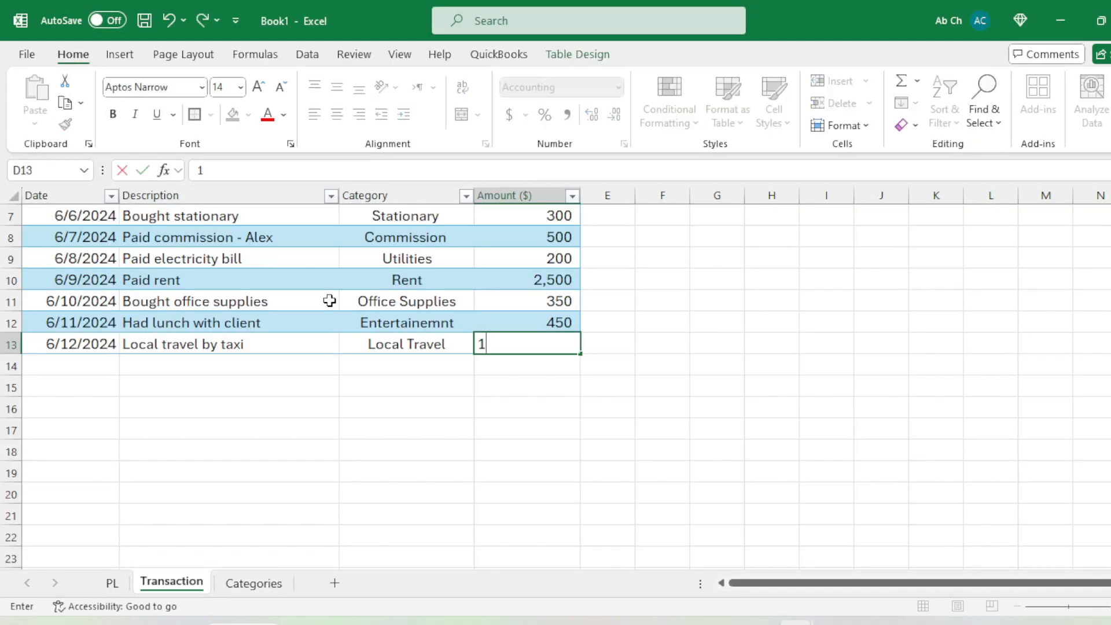
{"action": "key", "text": "Return"}
- Look up the courier charges in the Word list and enter the date 6/13/2024 in A14 of the Excel sheet
{"action": "key", "text": "alt+Tab"}
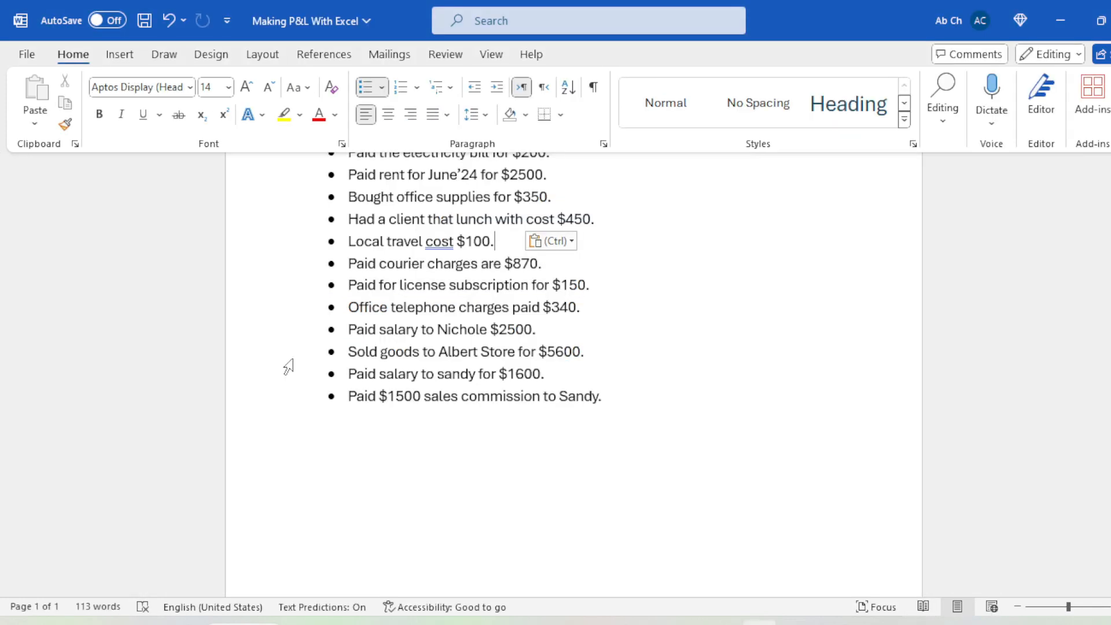
{"action": "left_click_drag", "start_coordinate": [382, 265], "coordinate": [489, 266]}
{"action": "key", "text": "alt+Tab"}
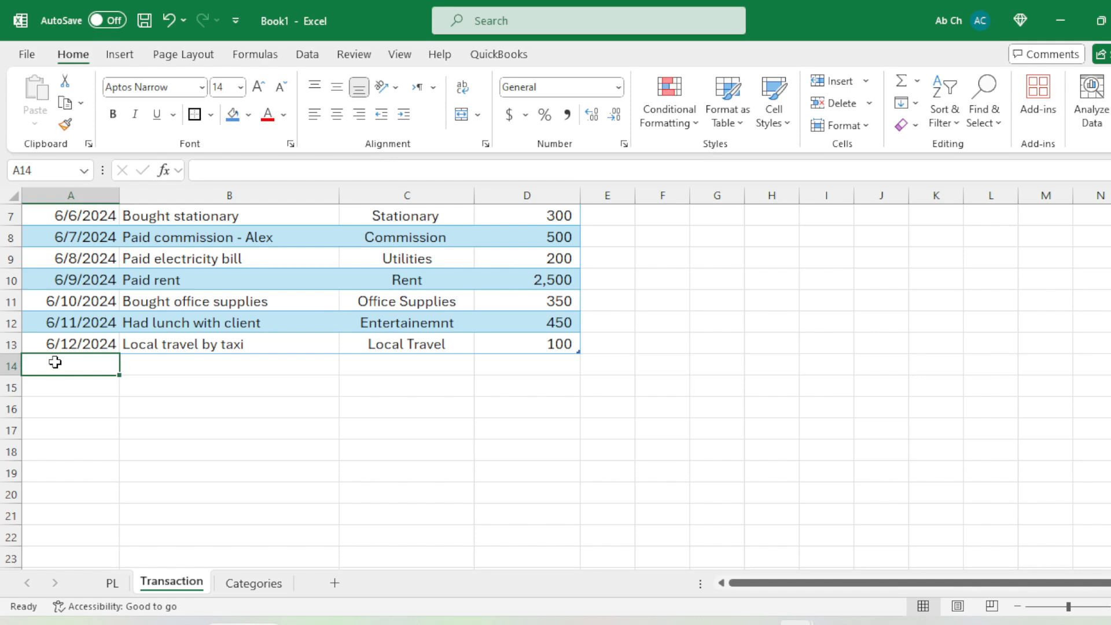
{"action": "type", "text": "6/13/24"}
{"action": "key", "text": "Return"}
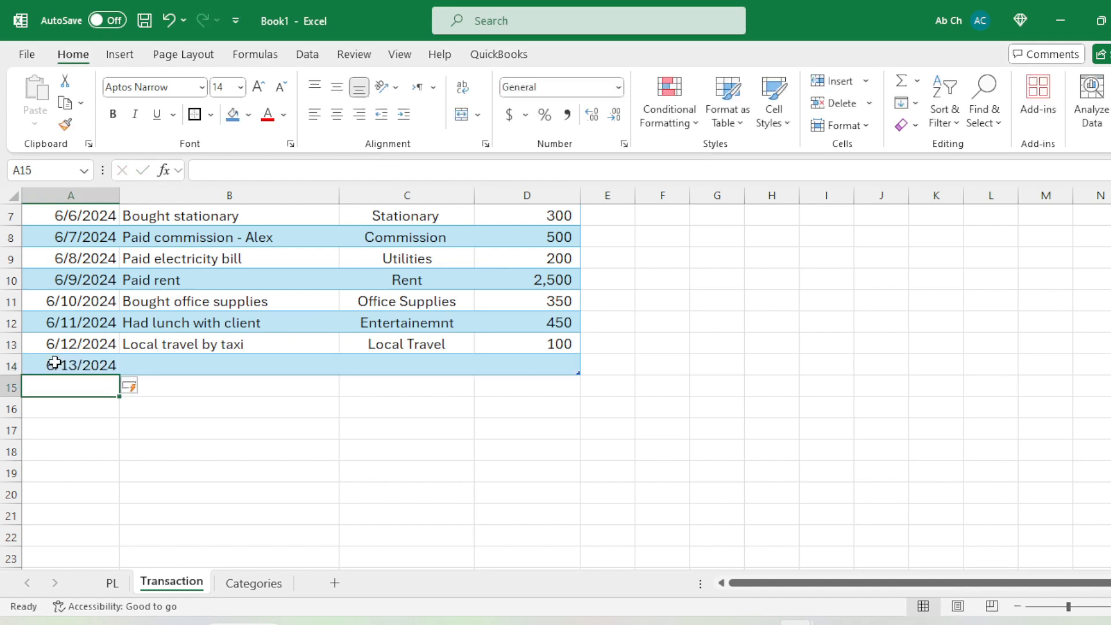
- Recheck the courier item in the Word list and enter the description "Paid courier charges" in B14 of the Excel sheet
{"action": "key", "text": "alt+Tab"}
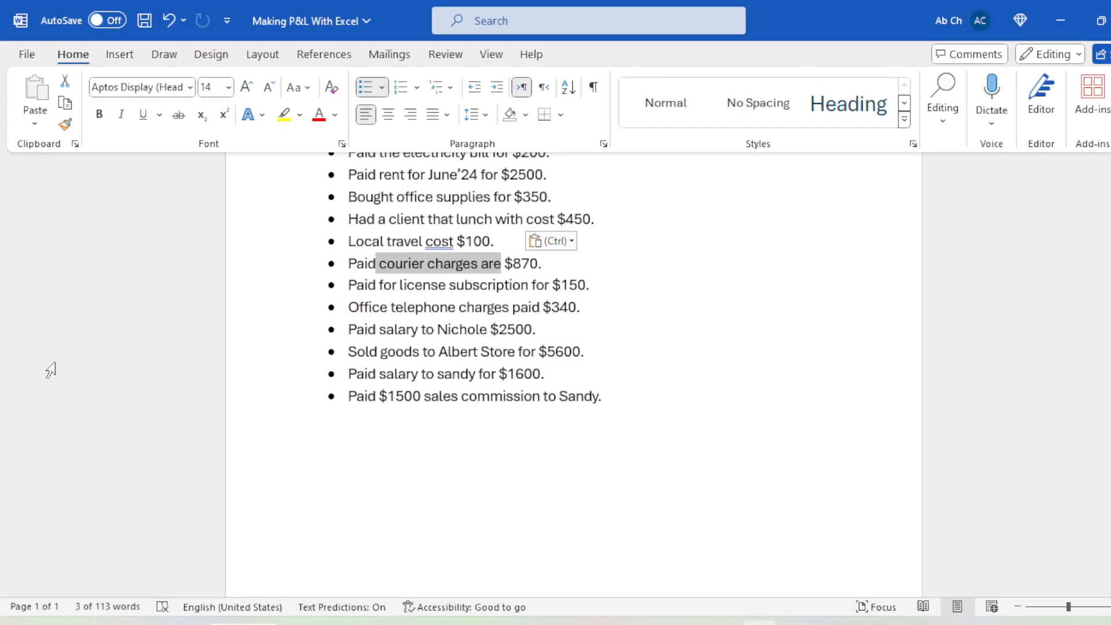
{"action": "key", "text": "alt+Tab"}
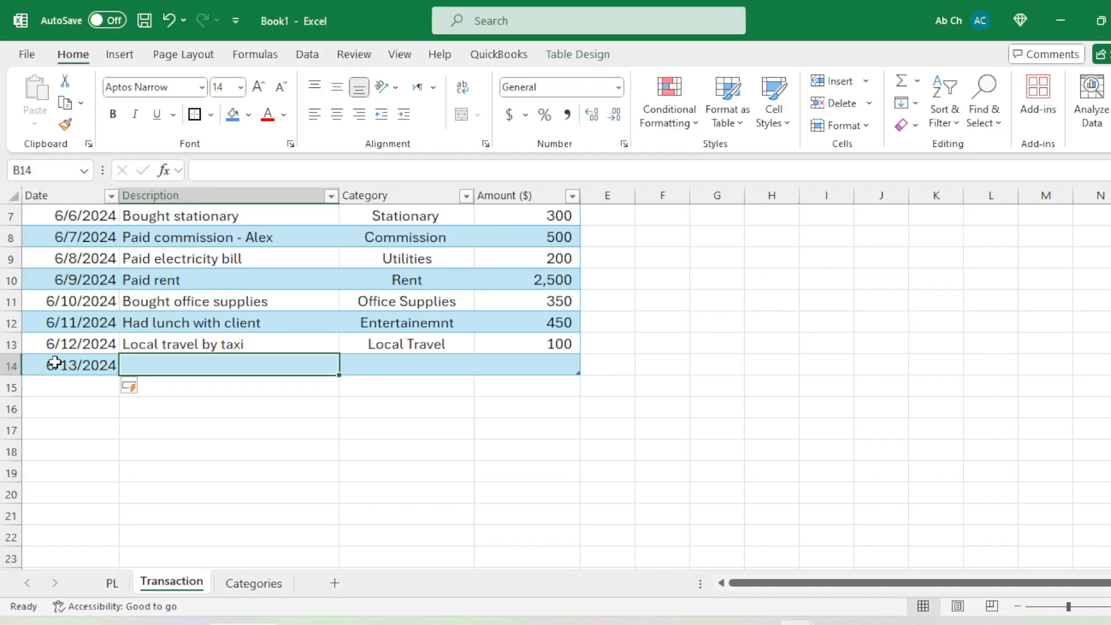
{"action": "type", "text": "Paid cou"}
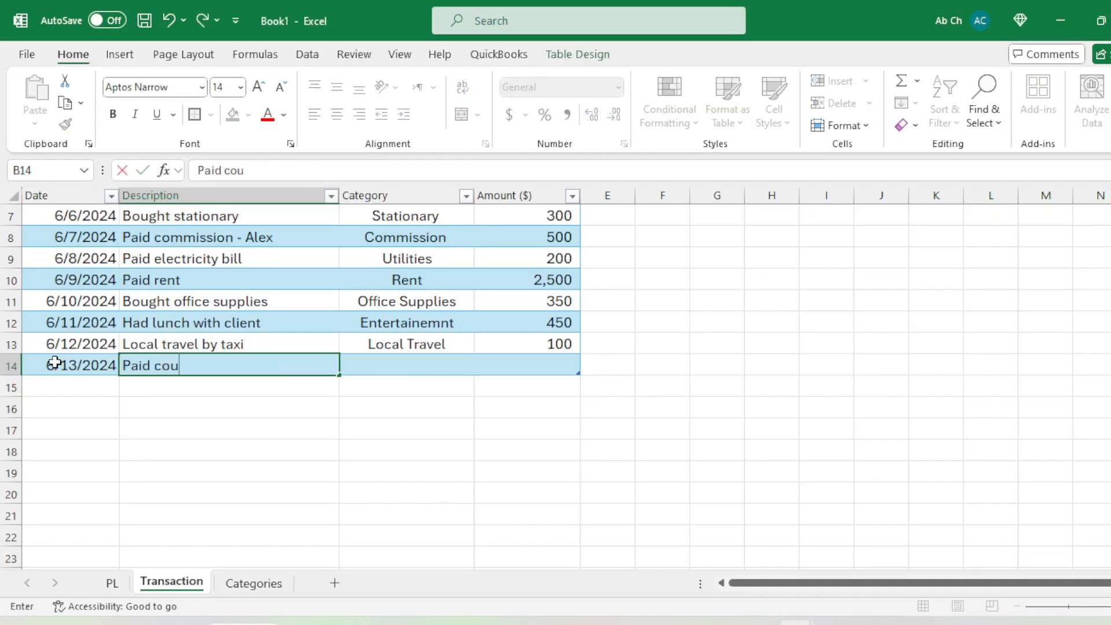
{"action": "type", "text": "rier char"}
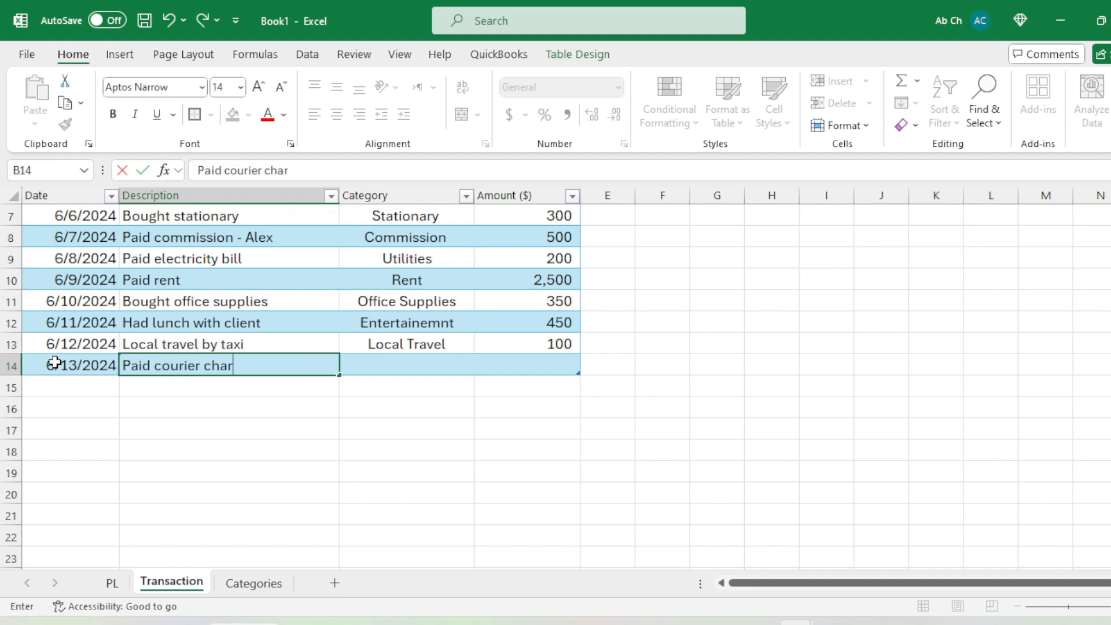
{"action": "type", "text": "ges"}
{"action": "key", "text": "Tab"}
- Set the category in C14 to Postage & Courier and enter the amount 870 in D14 after checking the Word list
{"action": "type", "text": "co"}
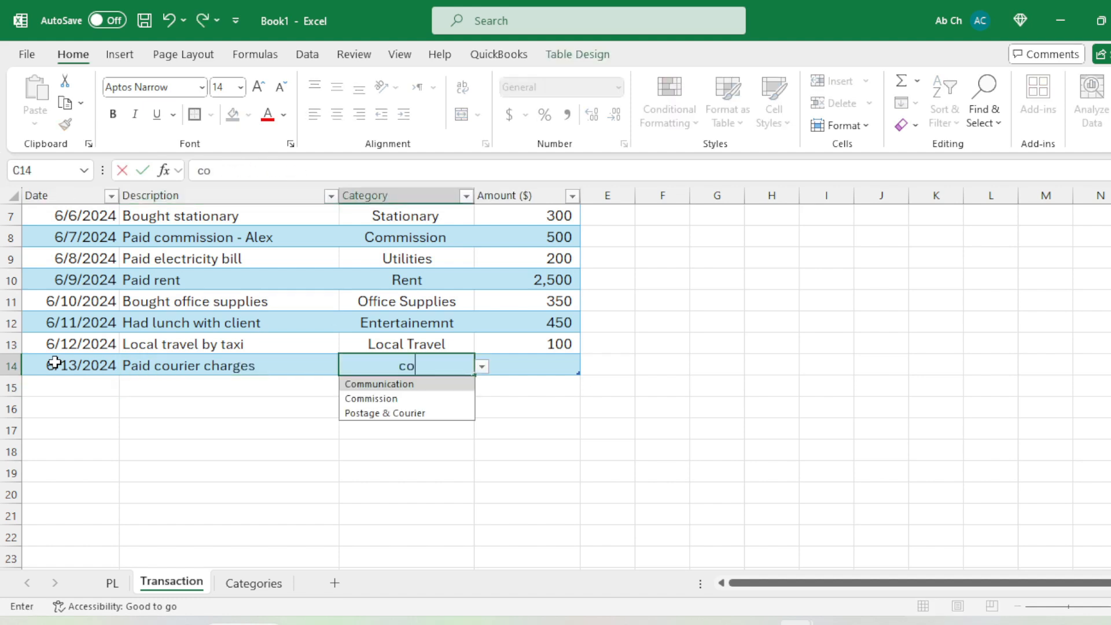
{"action": "key", "text": "Down"}
{"action": "key", "text": "Down"}
{"action": "key", "text": "Return"}
{"action": "key", "text": "Up"}
{"action": "key", "text": "Right"}
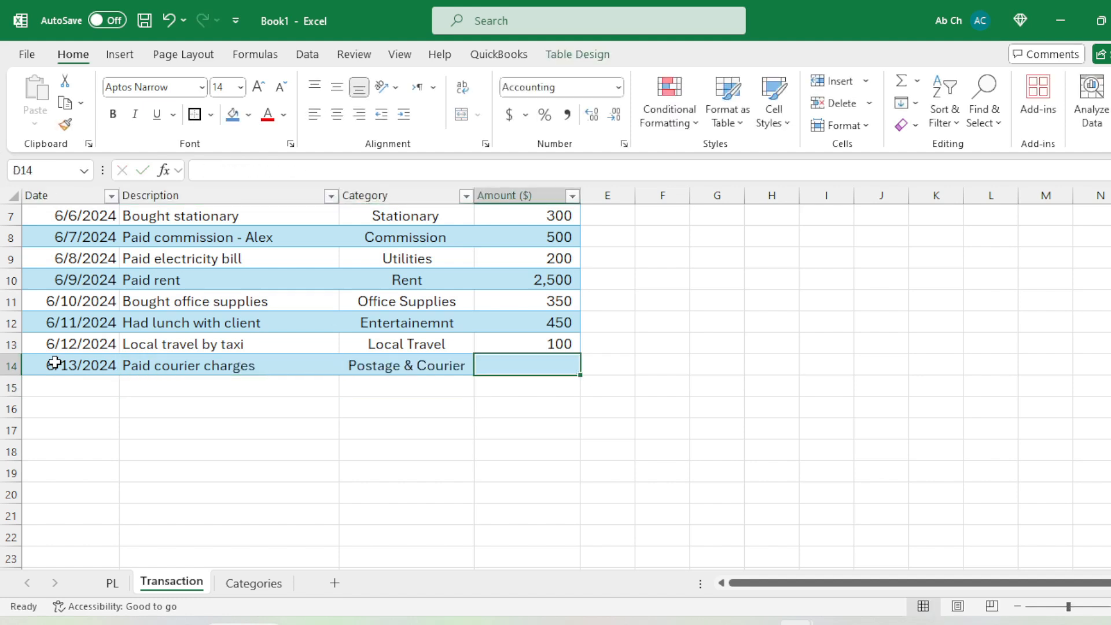
{"action": "key", "text": "alt+Tab"}
{"action": "key", "text": "alt+Tab"}
{"action": "type", "text": "870"}
{"action": "key", "text": "Return"}
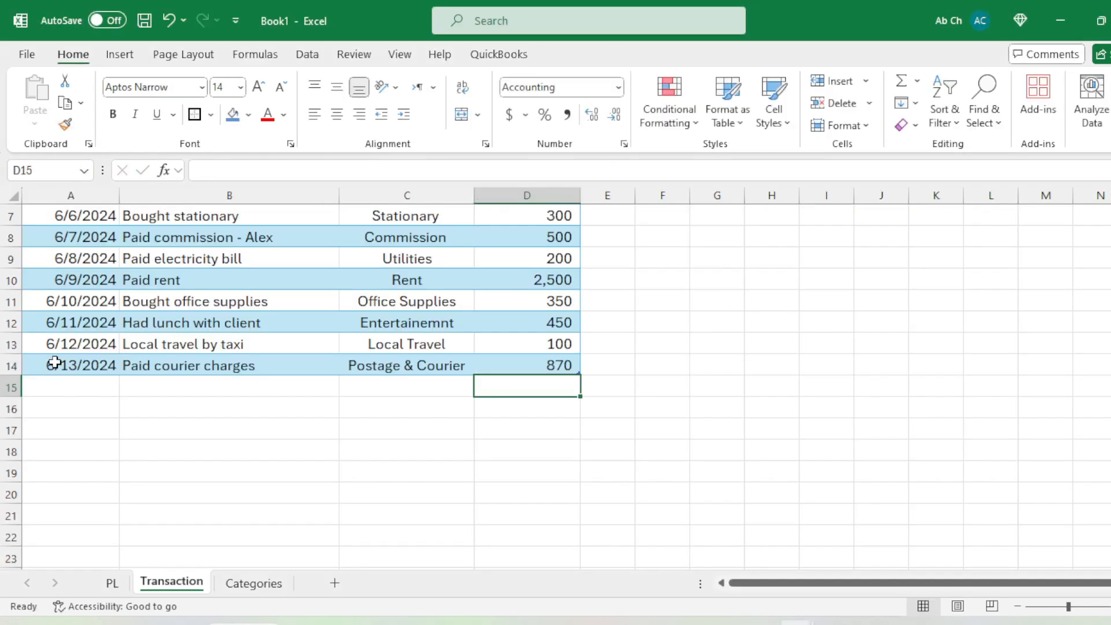
- Look up the license subscription in the Word list and enter the date 6/14/2024 in A15 of the Excel sheet
{"action": "key", "text": "alt+Tab"}
{"action": "left_click", "coordinate": [414, 285]}
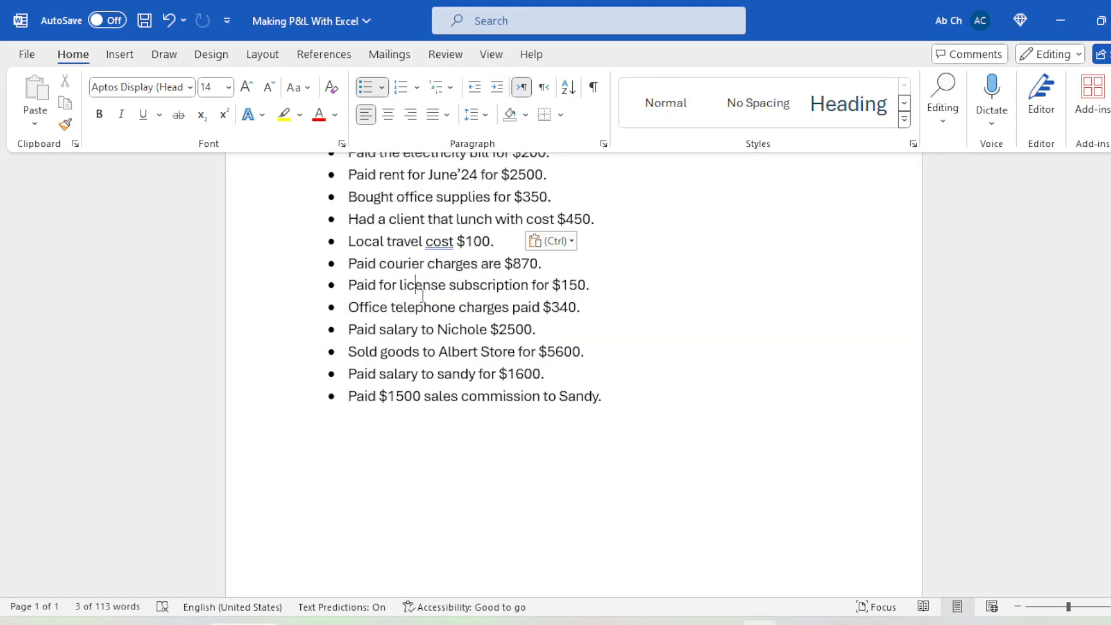
{"action": "left_click_drag", "start_coordinate": [427, 285], "coordinate": [592, 285]}
{"action": "key", "text": "alt+Tab"}
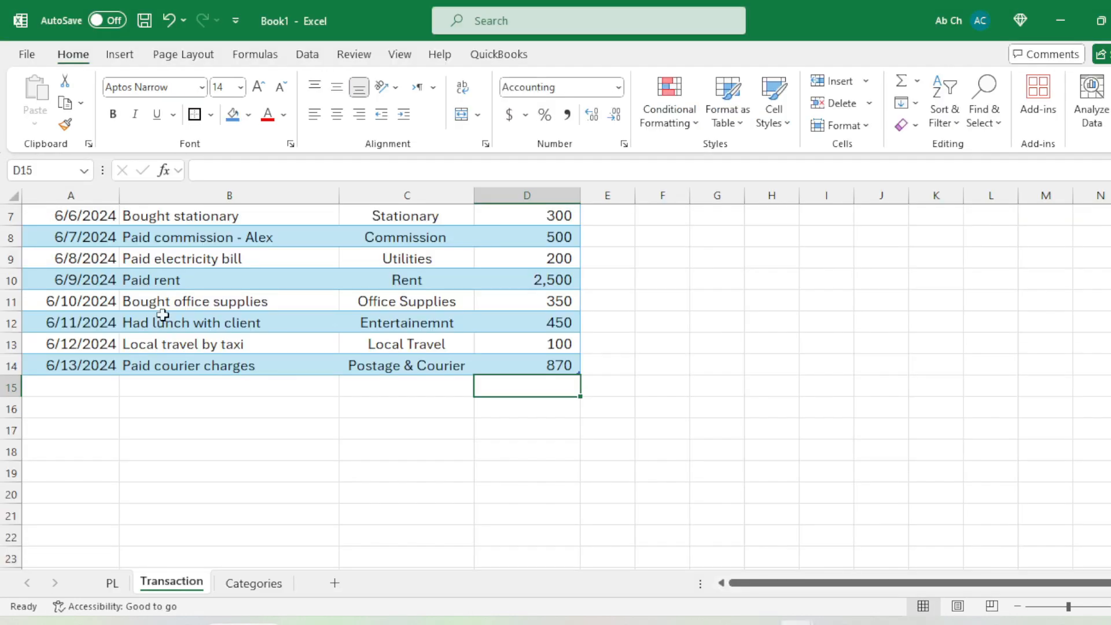
{"action": "left_click", "coordinate": [79, 387]}
{"action": "type", "text": "6/14/2024"}
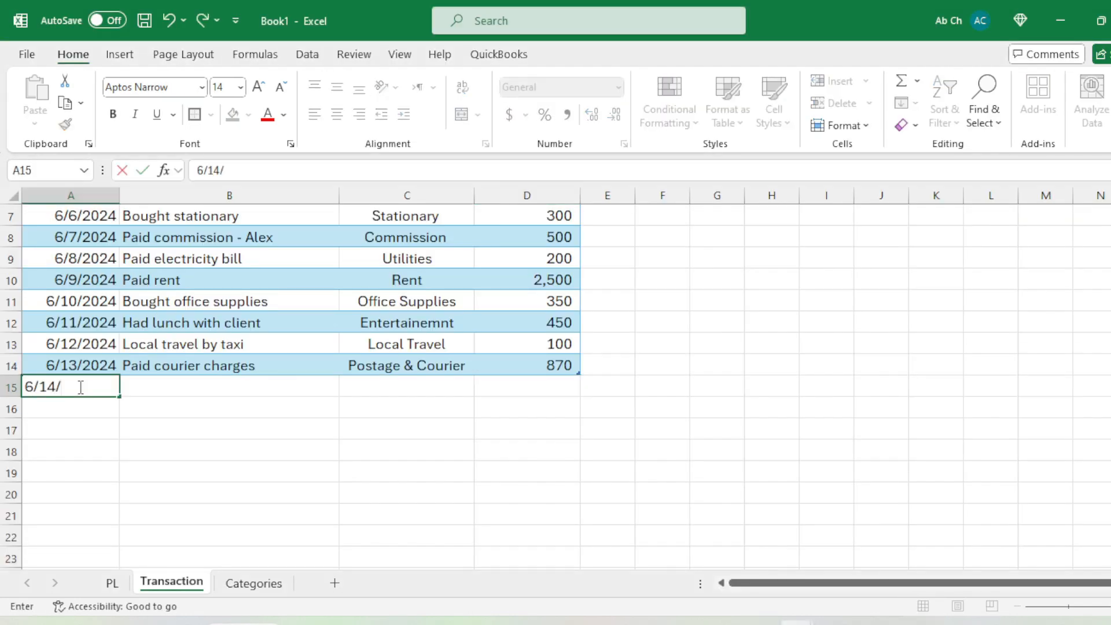
{"action": "key", "text": "Return"}
{"action": "key", "text": "Up"}
{"action": "key", "text": "Right"}
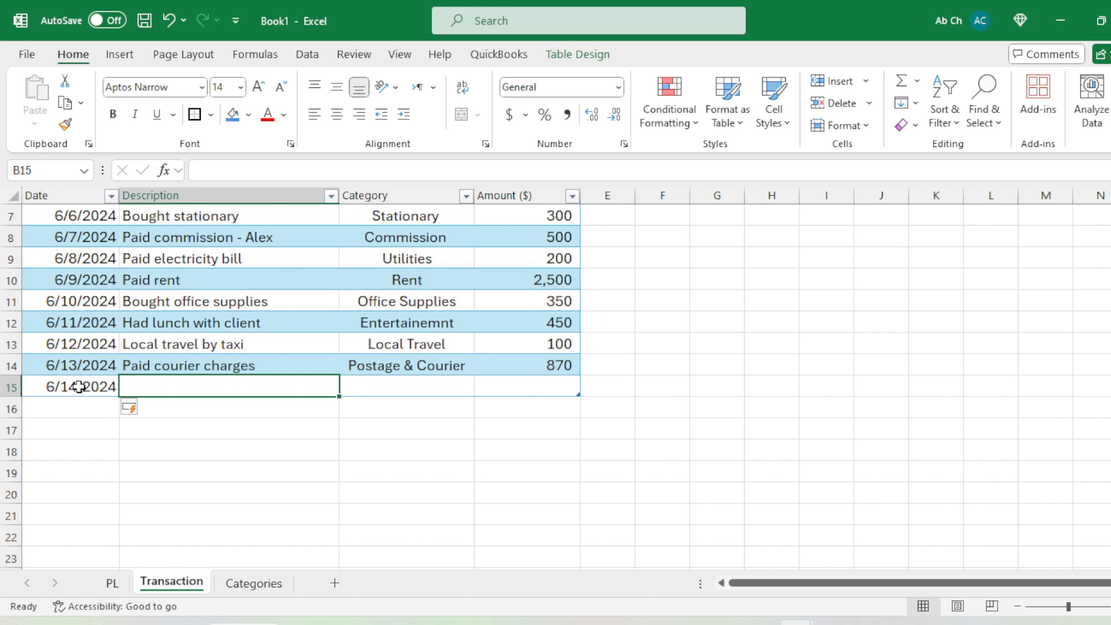
- Enter the description "Paid license subscription" in B15, checking the Word list for wording, and set the category in C15 to Subscritions
{"action": "type", "text": "Paid"}
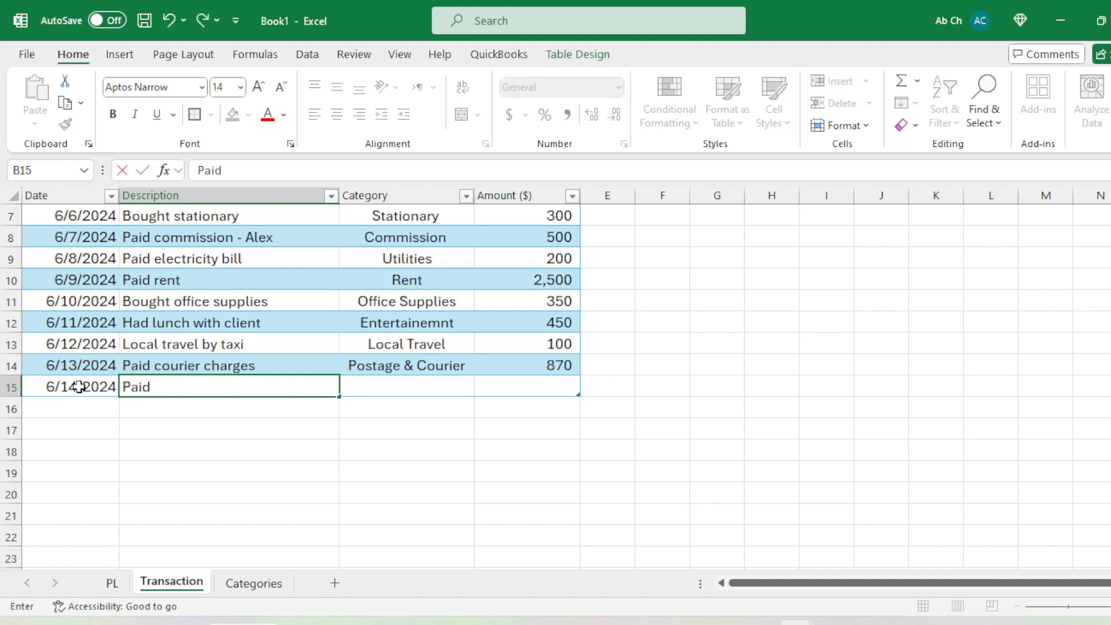
{"action": "key", "text": "alt+Tab"}
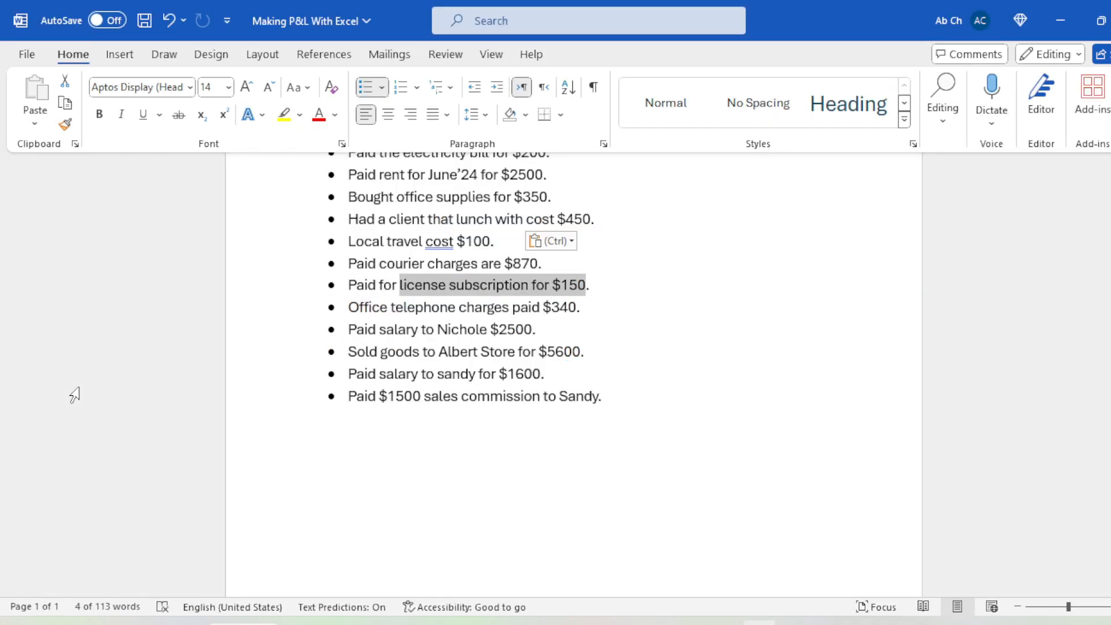
{"action": "key", "text": "alt+Tab"}
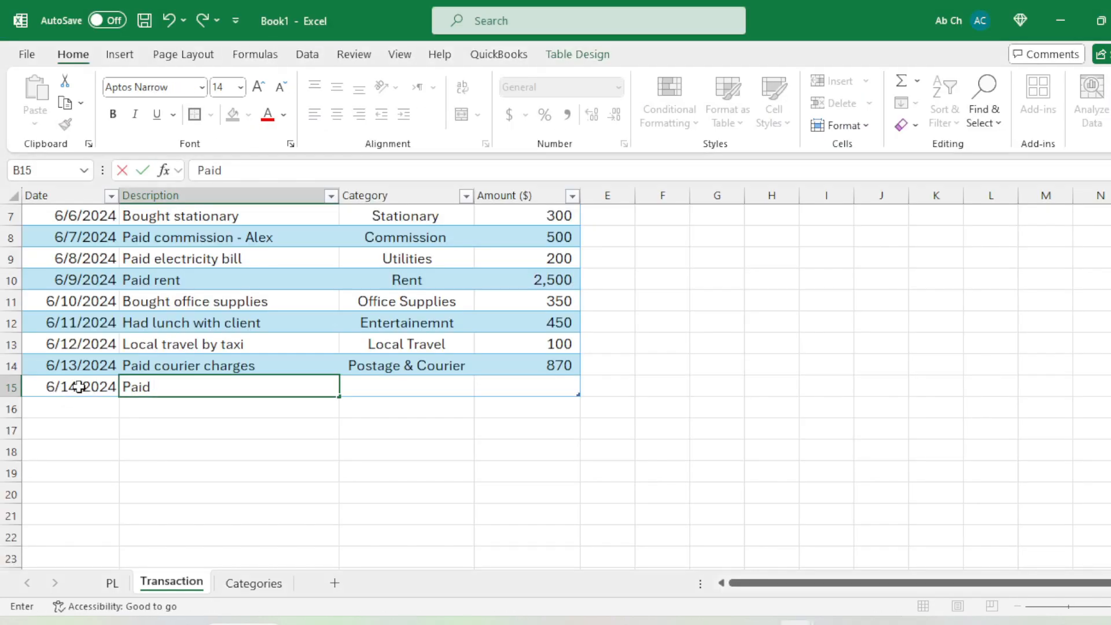
{"action": "type", "text": "license subsc"}
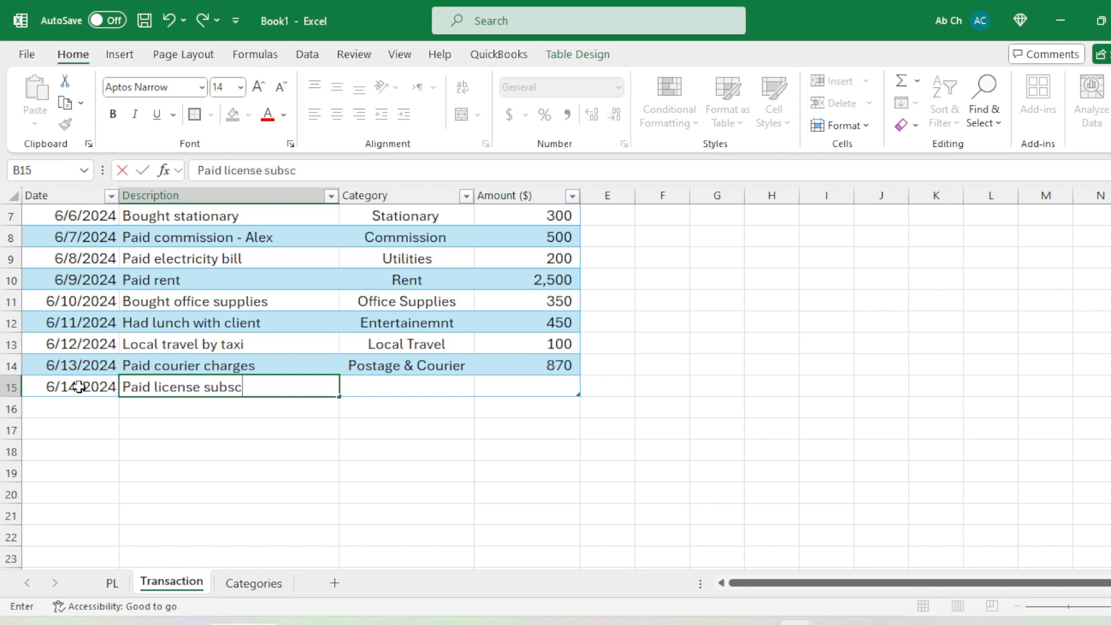
{"action": "type", "text": "ription"}
{"action": "key", "text": "Tab"}
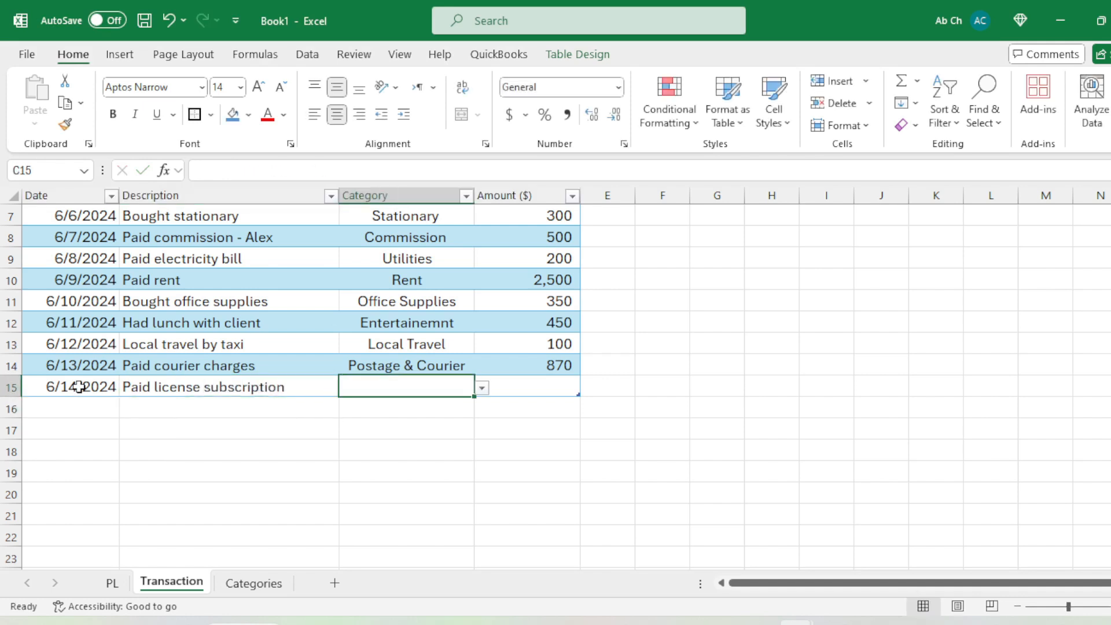
{"action": "type", "text": "subs"}
{"action": "key", "text": "Return"}
- Check the license subscription cost in the Word list and enter 150 in D15 of the Excel sheet
{"action": "key", "text": "alt+Tab"}
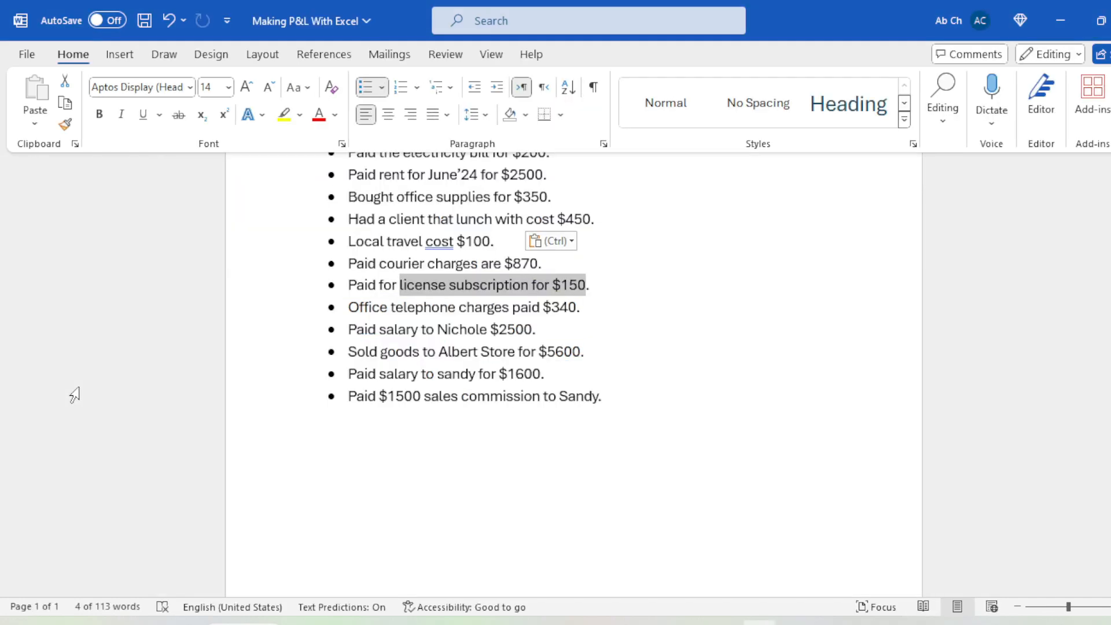
{"action": "key", "text": "alt+Tab"}
{"action": "type", "text": "150"}
{"action": "key", "text": "Return"}
- Look up the office telephone charges in the Word list and enter the date 6/15/2024 in A16 of the Excel sheet
{"action": "key", "text": "alt+Tab"}
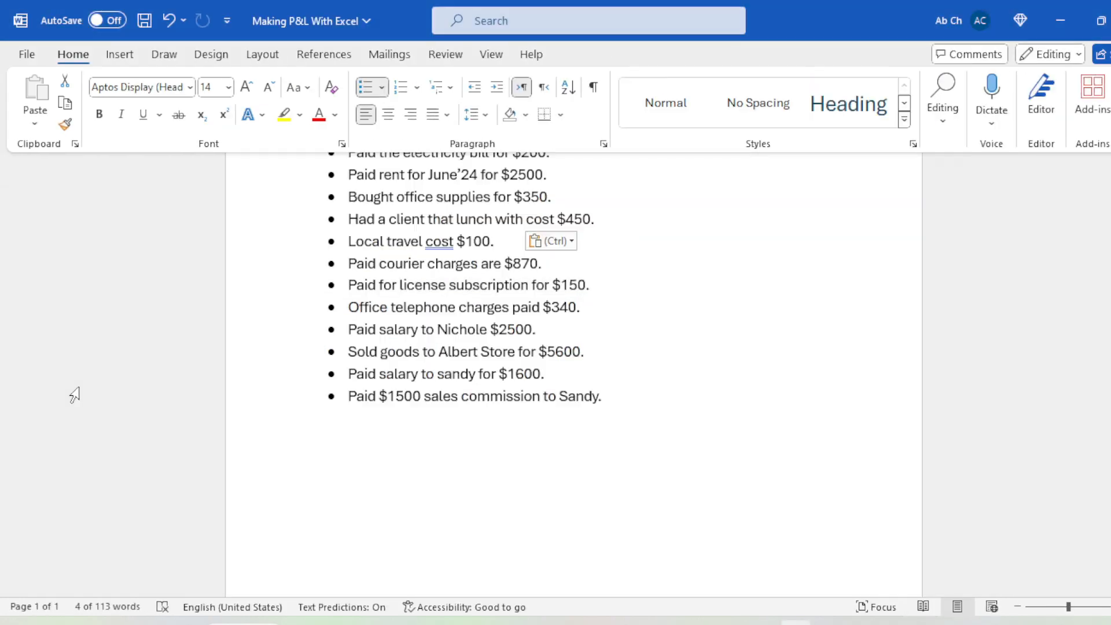
{"action": "left_click_drag", "start_coordinate": [379, 307], "coordinate": [511, 307]}
{"action": "key", "text": "alt+Tab"}
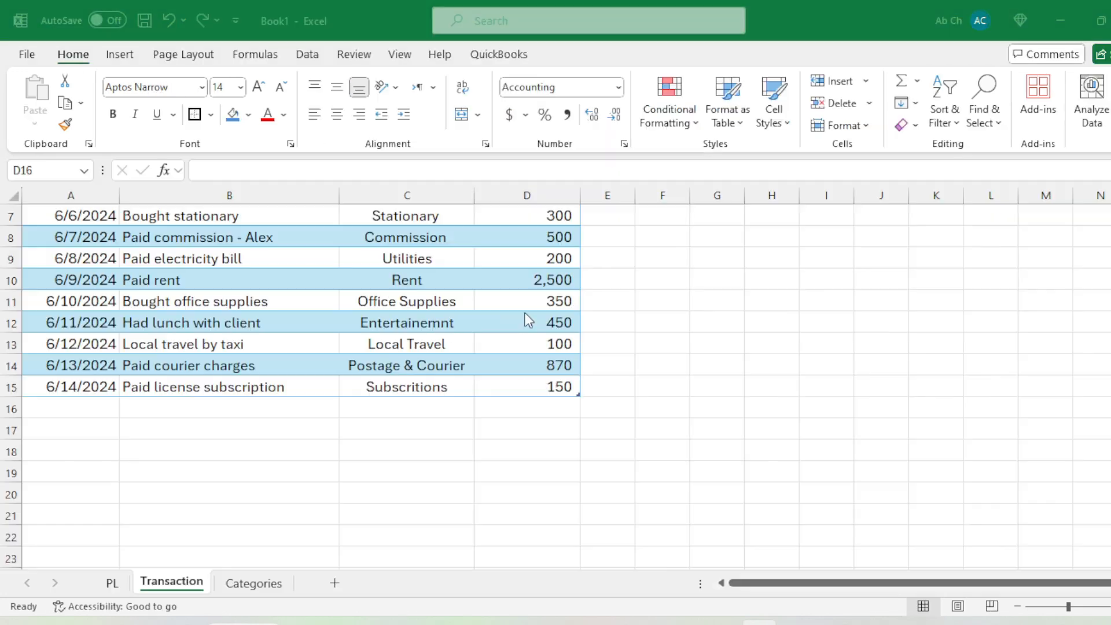
{"action": "left_click", "coordinate": [82, 407]}
{"action": "type", "text": "6/1"}
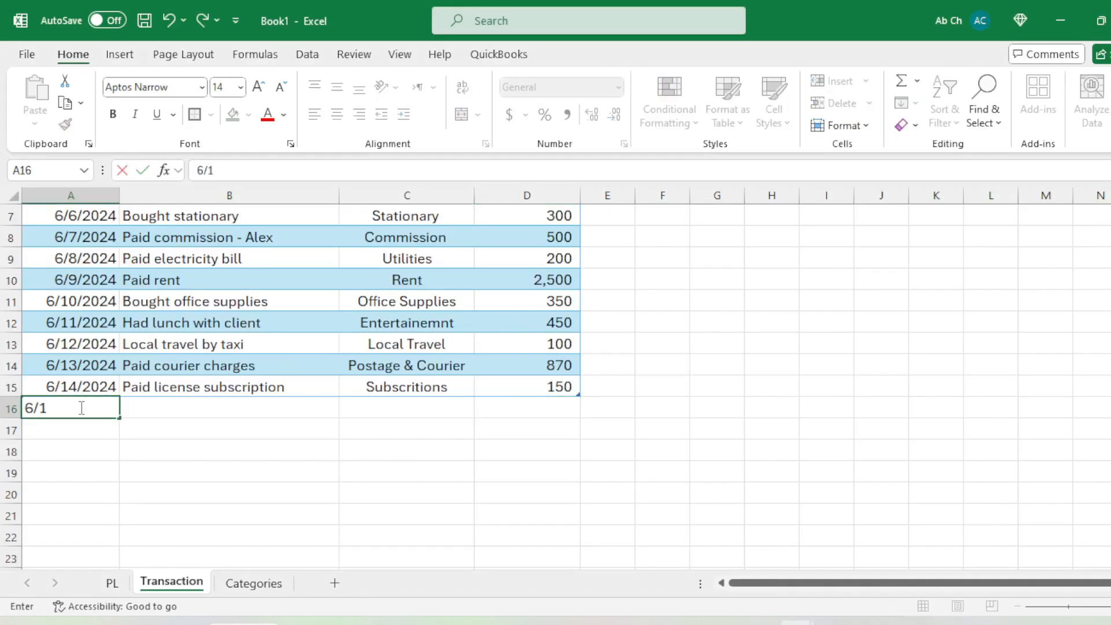
{"action": "type", "text": "5/2024"}
{"action": "key", "text": "Return"}
{"action": "type", "text": "3"}
{"action": "key", "text": "Up"}
{"action": "key", "text": "Right"}
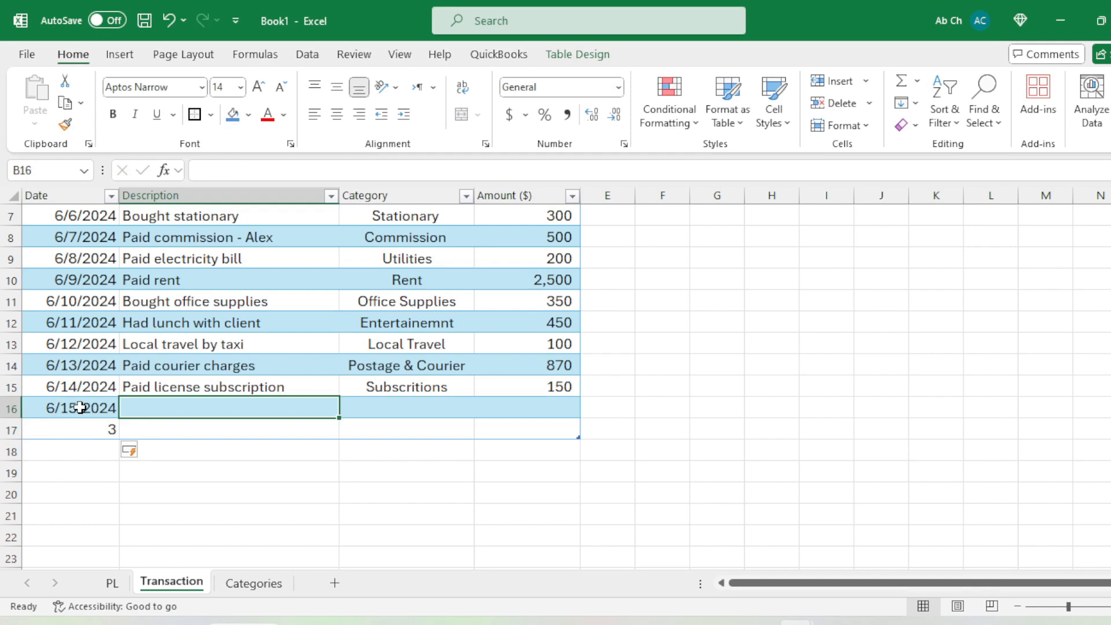
- Enter the description "Paid telephone bill - June'24" in B16
{"action": "type", "text": "Paid tele"}
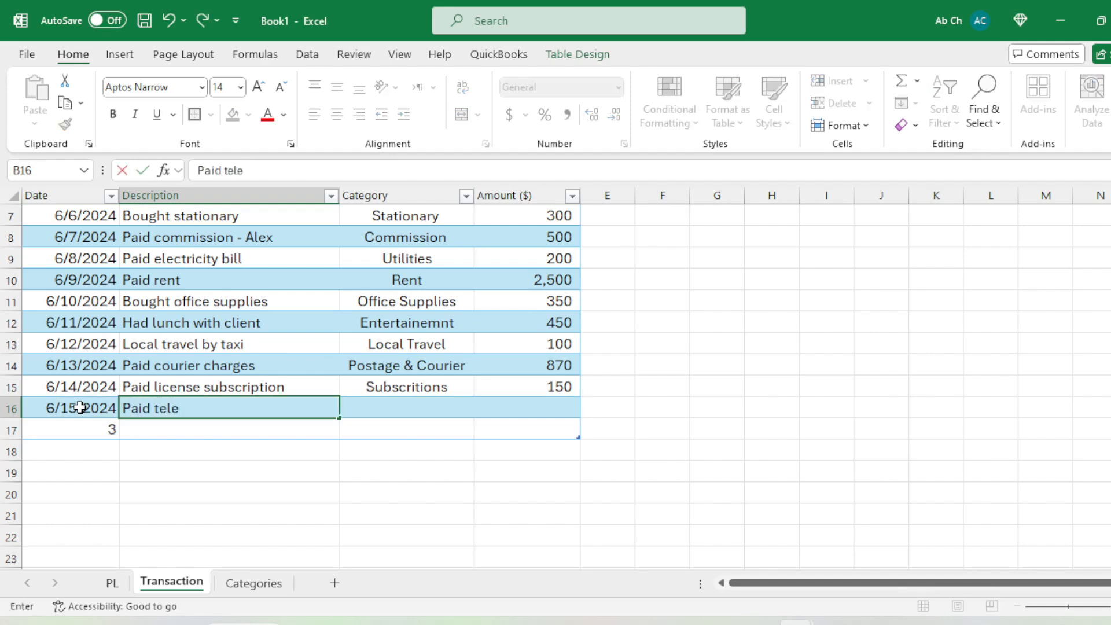
{"action": "type", "text": "phone b"}
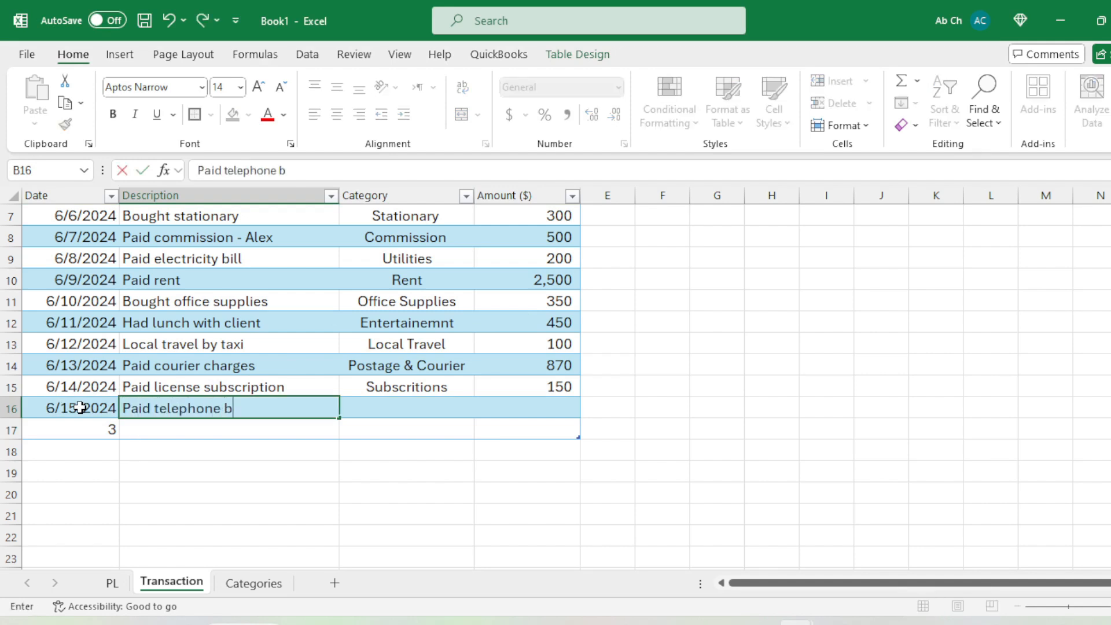
{"action": "type", "text": "ill - June'24"}
{"action": "key", "text": "Tab"}
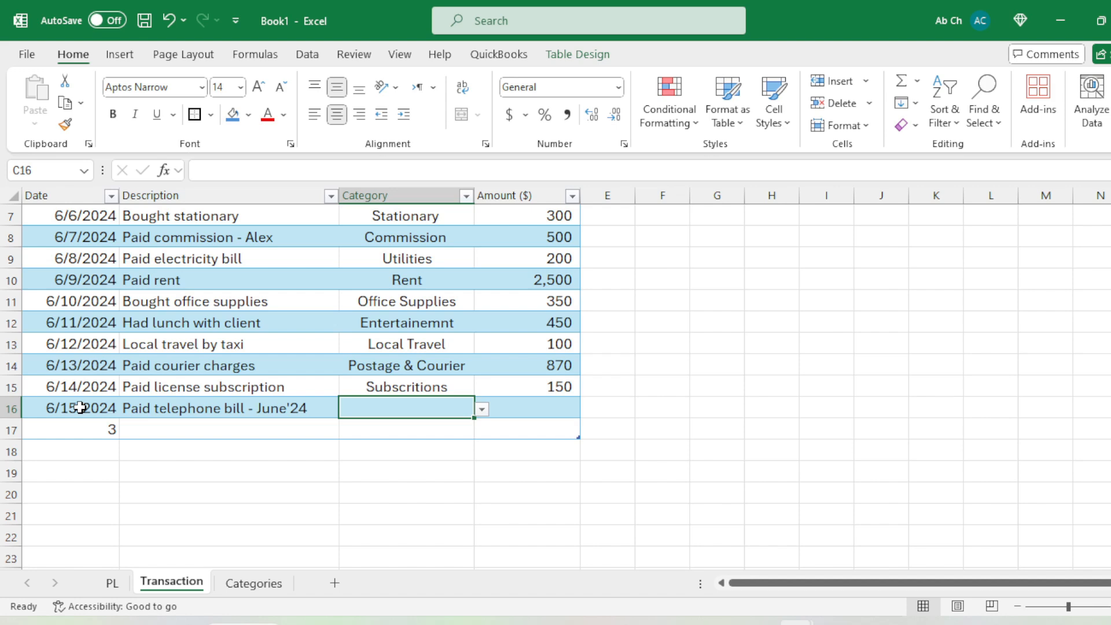
- Set the category in C16 to Communication and, checking the Word list for the charge, enter 340 in D16 of the Excel sheet
{"action": "type", "text": "comm"}
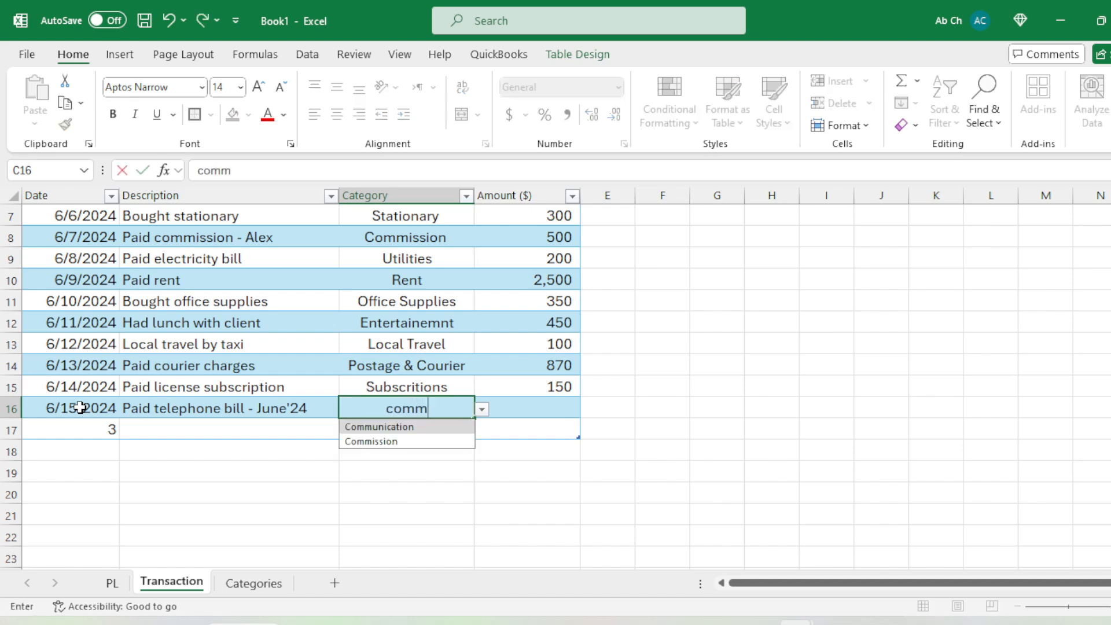
{"action": "key", "text": "Return"}
{"action": "key", "text": "alt+Tab"}
{"action": "key", "text": "alt+Tab"}
{"action": "type", "text": "3"}
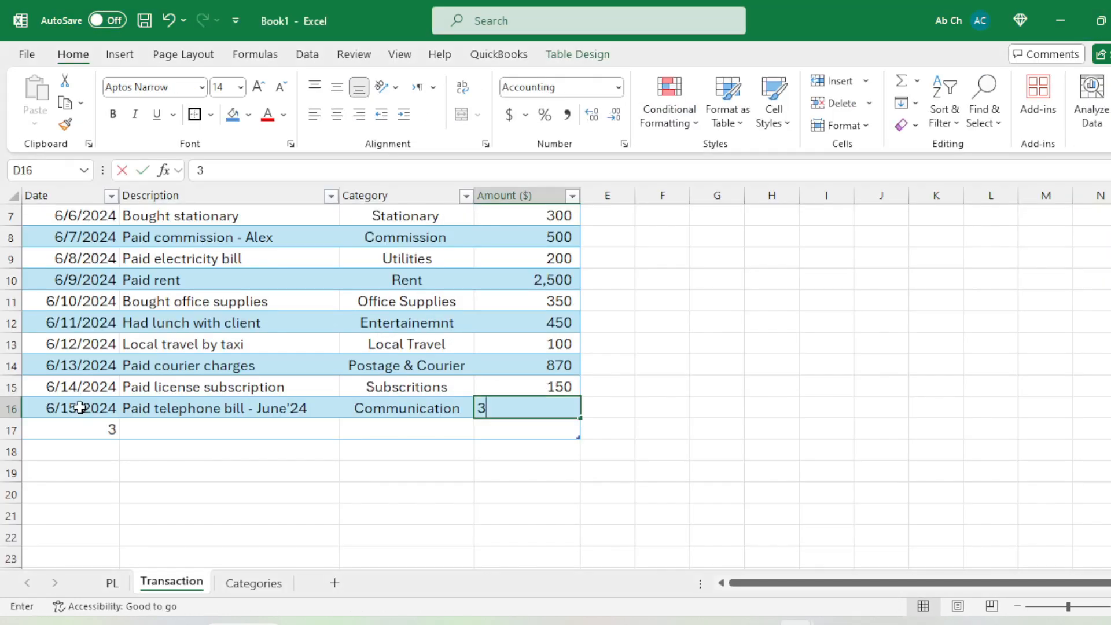
{"action": "type", "text": "40"}
{"action": "key", "text": "Return"}
- Look up the salary payment following the telephone charges in the Word list and enter the date 6/16/2024 in A17 of the Excel sheet
{"action": "key", "text": "alt+Tab"}
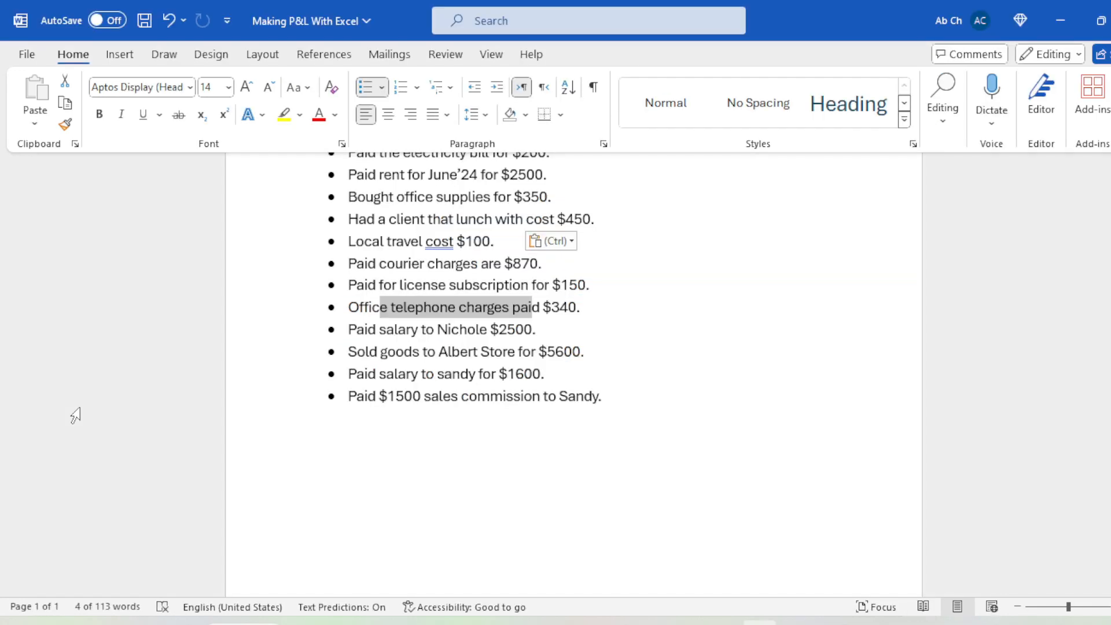
{"action": "left_click", "coordinate": [379, 331]}
{"action": "left_click_drag", "start_coordinate": [349, 330], "coordinate": [490, 335]}
{"action": "left_click", "coordinate": [81, 425]}
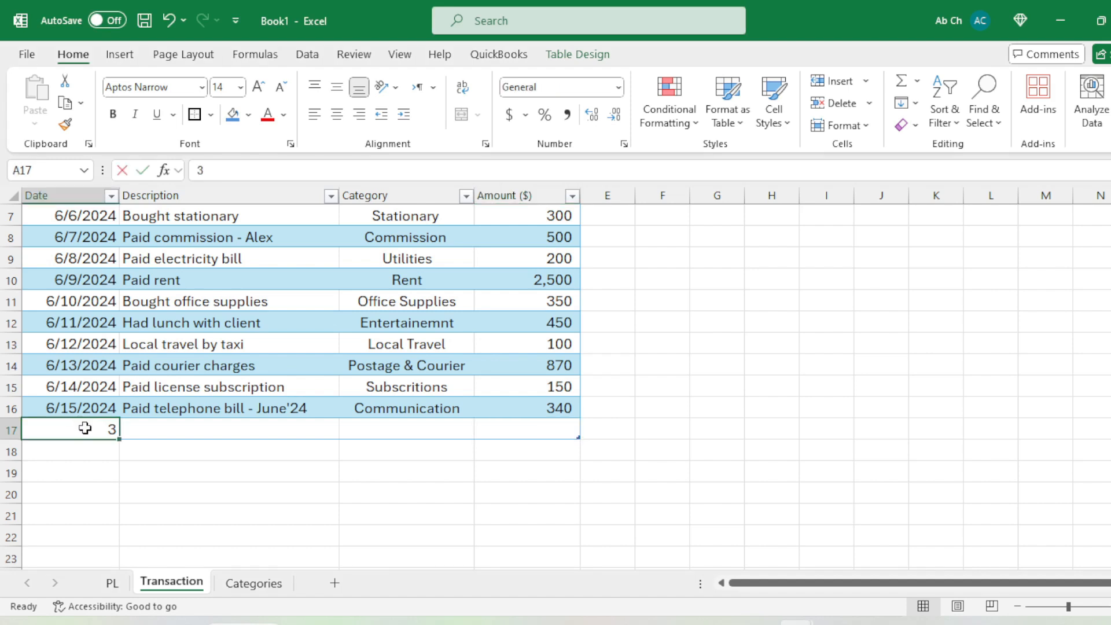
{"action": "type", "text": "6/16/2"}
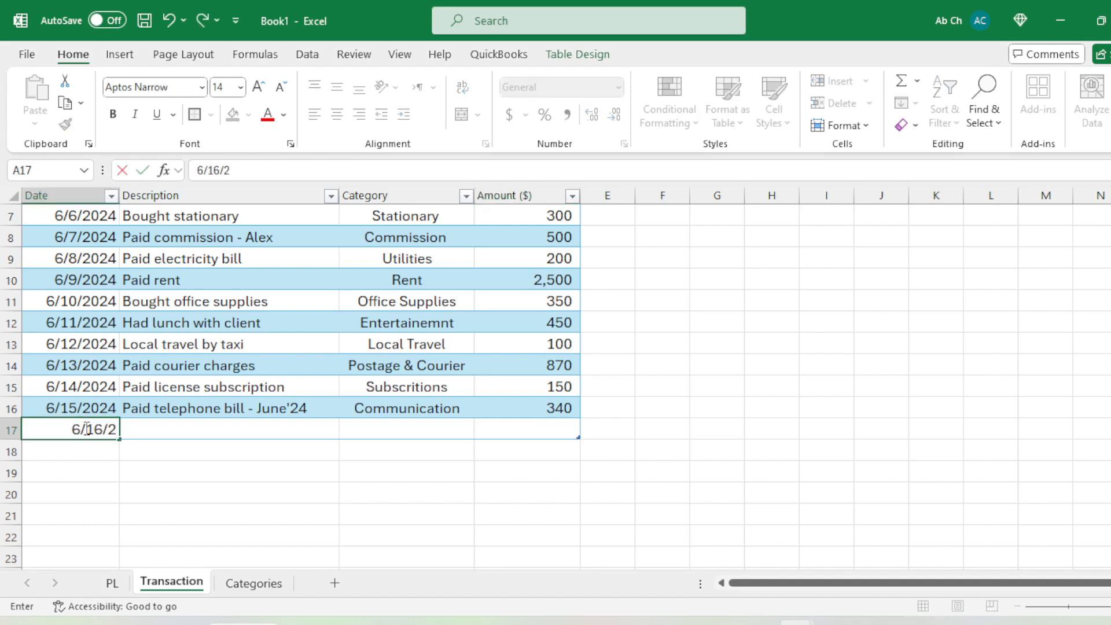
{"action": "type", "text": "024"}
{"action": "key", "text": "Return"}
{"action": "key", "text": "Up"}
{"action": "key", "text": "Right"}
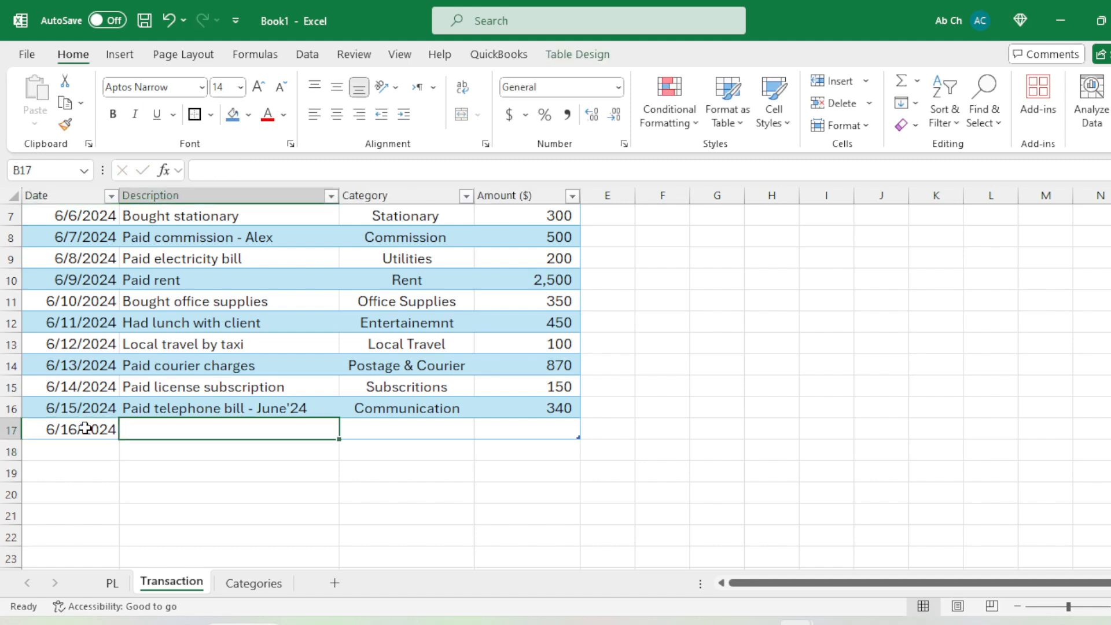
- Enter the description "Paid salary -" followed by the employee's name in B17
{"action": "type", "text": "Paid da"}
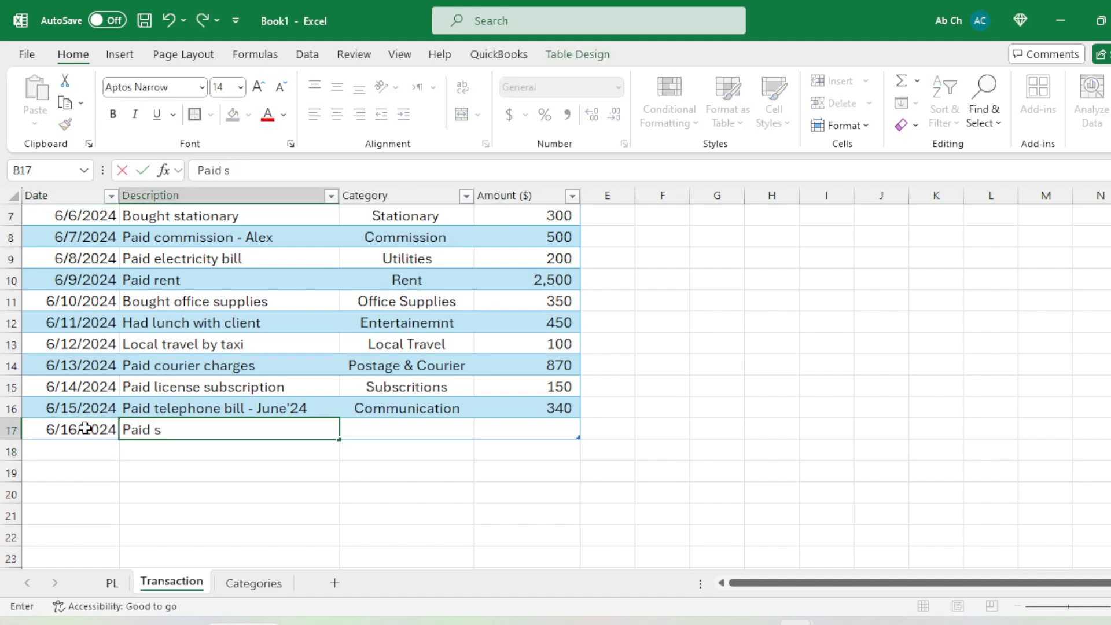
{"action": "type", "text": "lary - Nichole"}
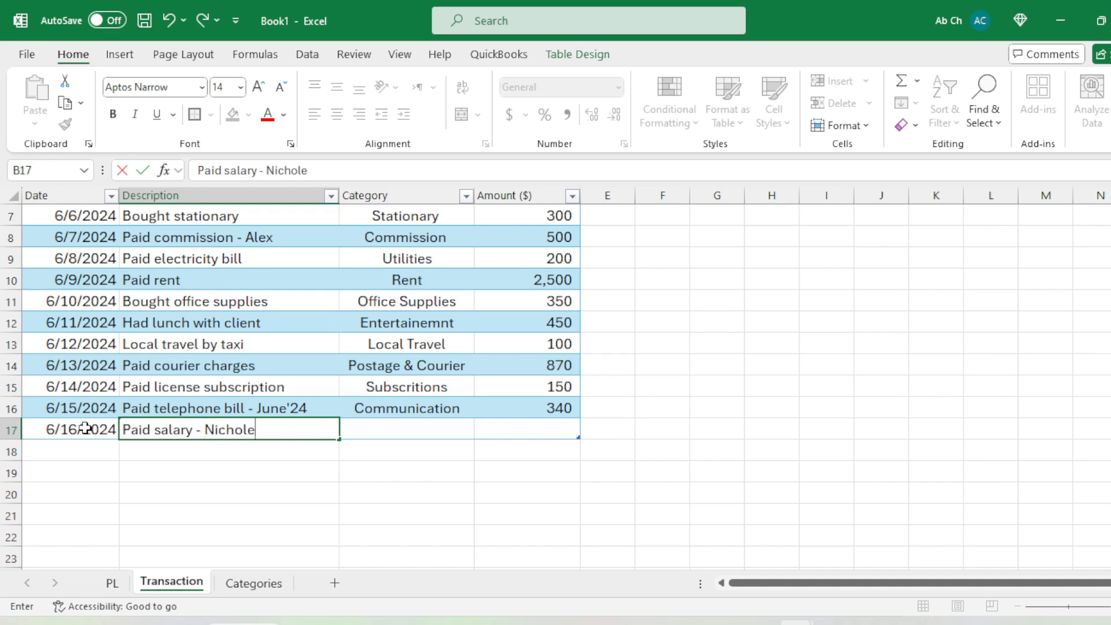
{"action": "key", "text": "Tab"}
- Check the salary entry in the Word list, set the category in C17 of the Excel sheet to Salaries and enter 2500 in D17
{"action": "key", "text": "alt+Tab"}
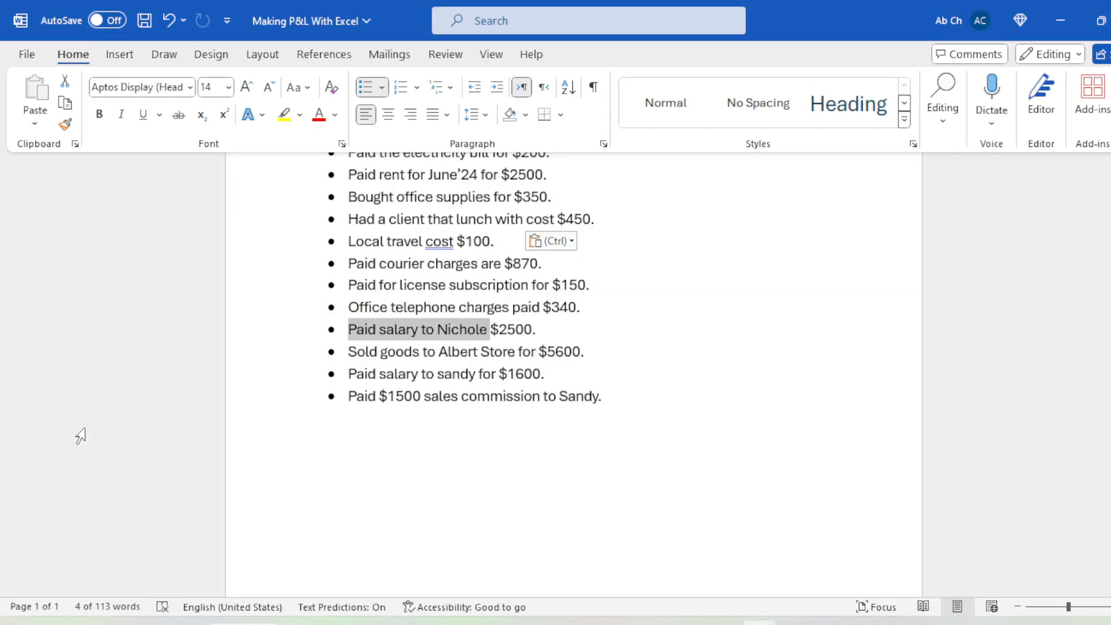
{"action": "key", "text": "alt+Tab"}
{"action": "type", "text": "sal"}
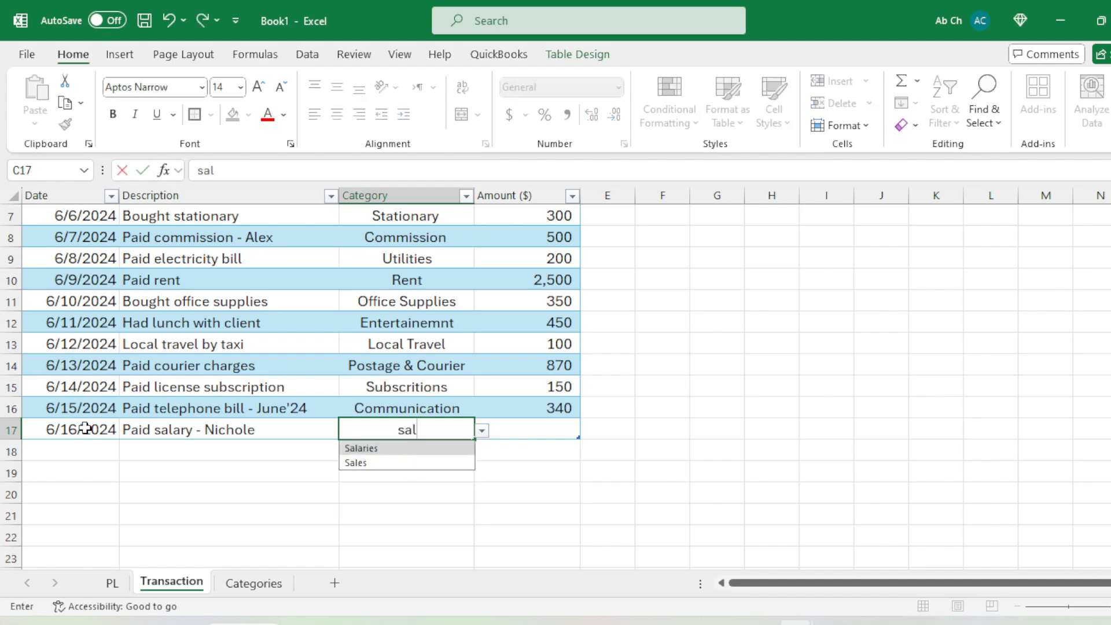
{"action": "key", "text": "Return"}
{"action": "key", "text": "Up"}
{"action": "key", "text": "Right"}
{"action": "type", "text": "2500"}
{"action": "key", "text": "Return"}
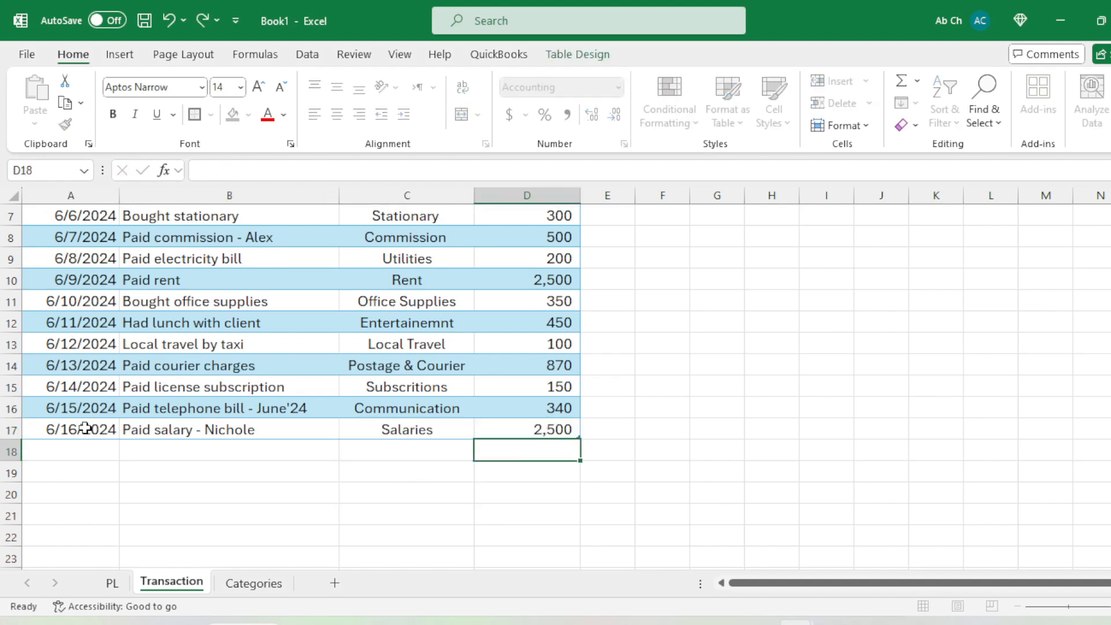
- Look up the sale of goods to Albert Store in the Word list and enter the date 6/17/2024 in A18 of the Excel sheet
{"action": "key", "text": "alt+Tab"}
{"action": "left_click", "coordinate": [381, 351]}
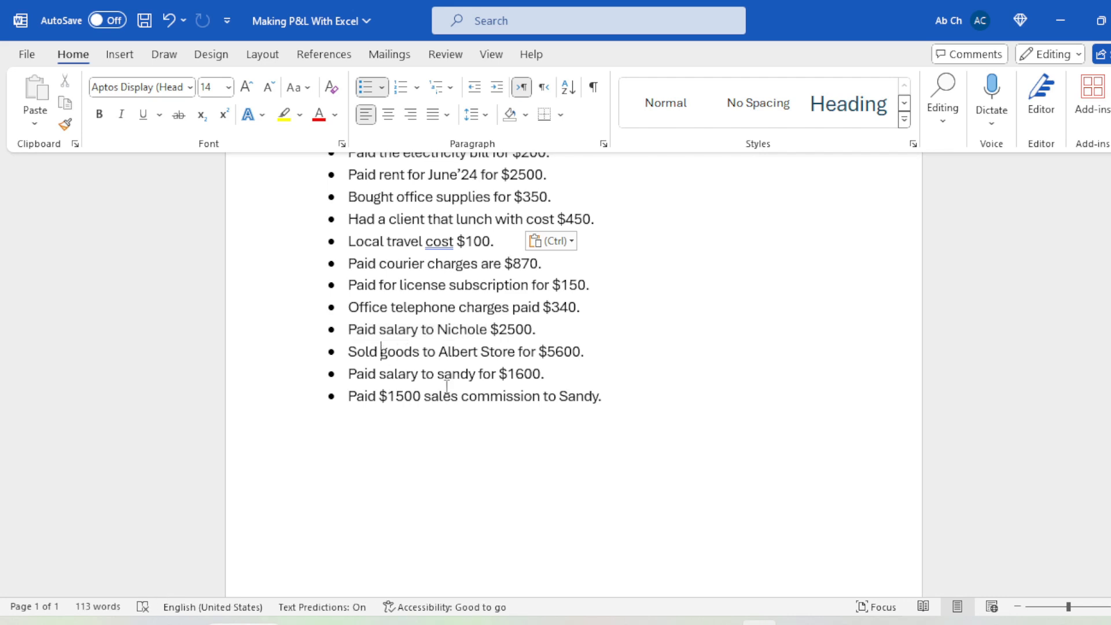
{"action": "left_click_drag", "start_coordinate": [401, 347], "coordinate": [533, 351]}
{"action": "key", "text": "alt+Tab"}
{"action": "left_click", "coordinate": [110, 449]}
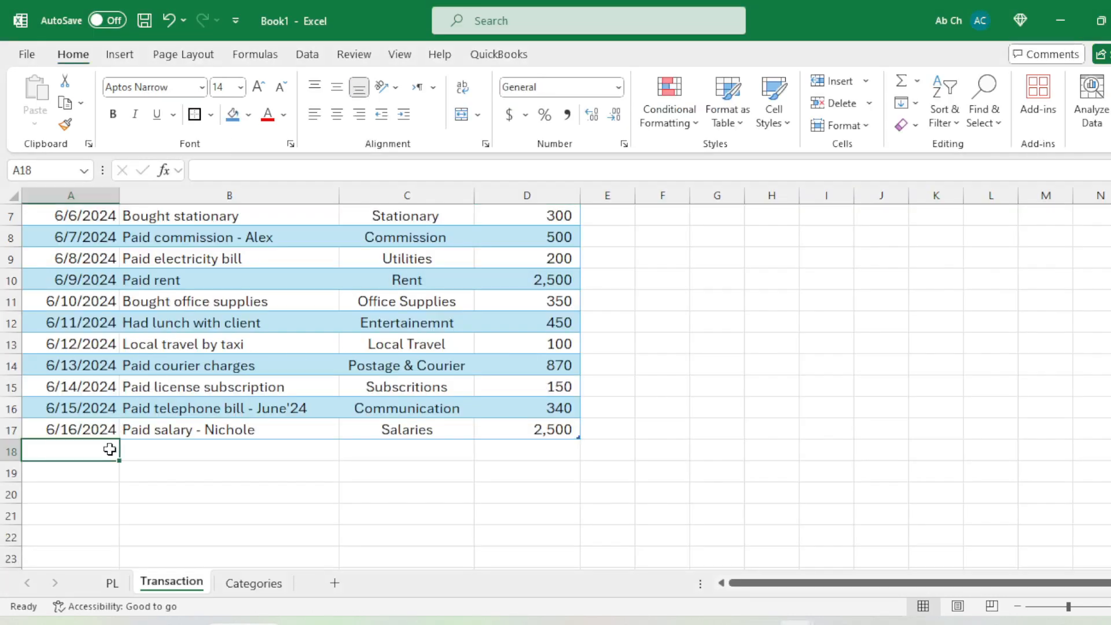
{"action": "type", "text": "6/17/"}
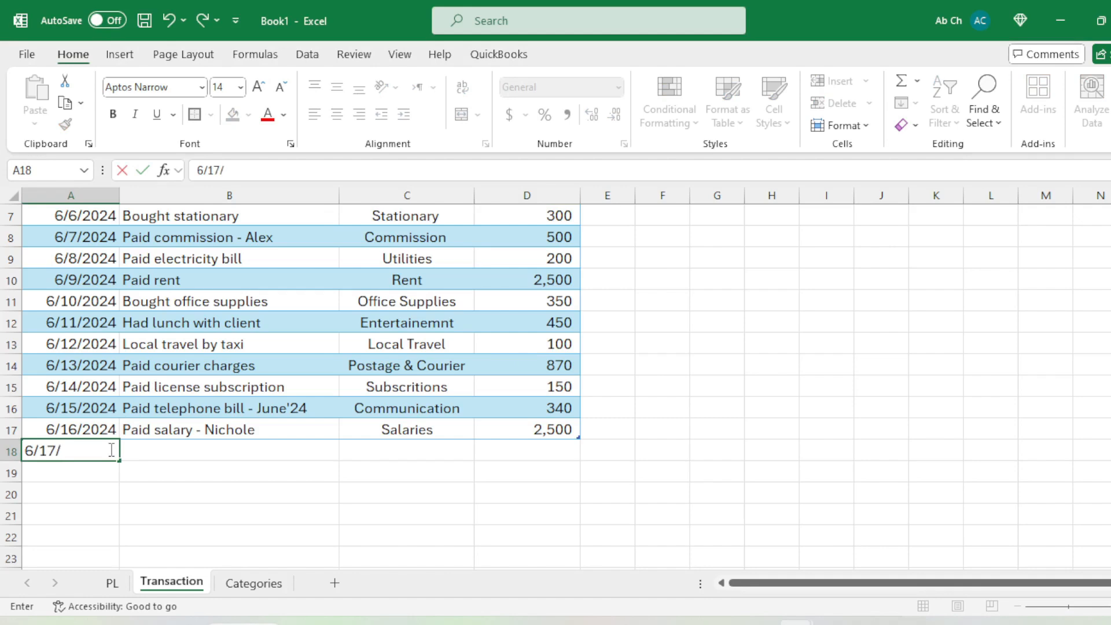
{"action": "type", "text": "2024"}
{"action": "key", "text": "Tab"}
- Check the sale's wording in the Word list and enter the description "Goods sold - Albert store" in B18 of the Excel sheet
{"action": "key", "text": "alt+Tab"}
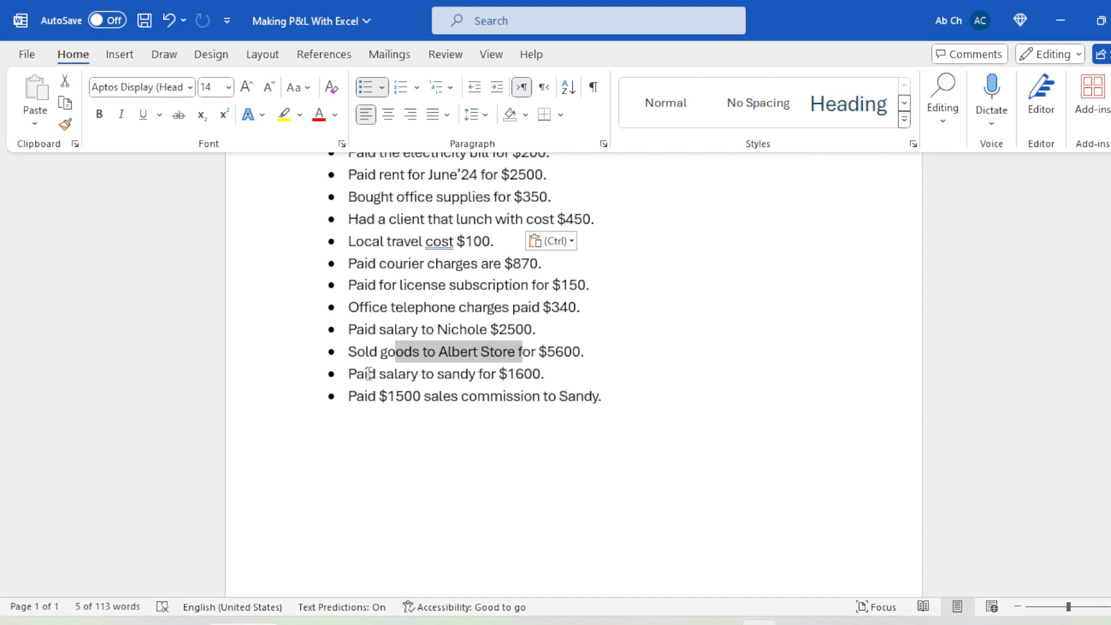
{"action": "key", "text": "alt+Tab"}
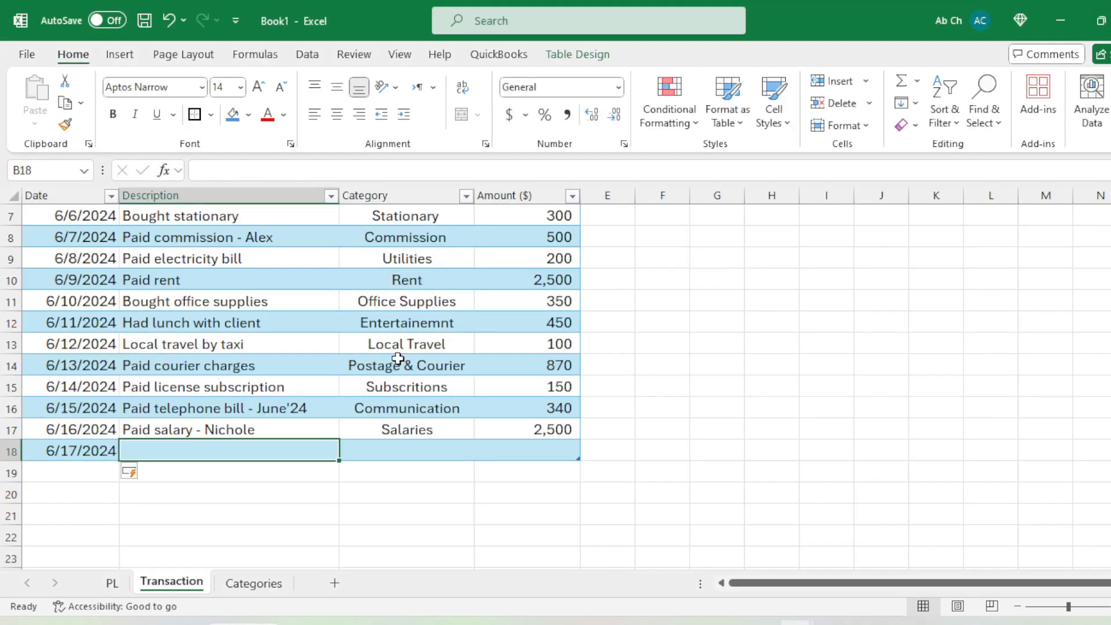
{"action": "type", "text": "Goods do"}
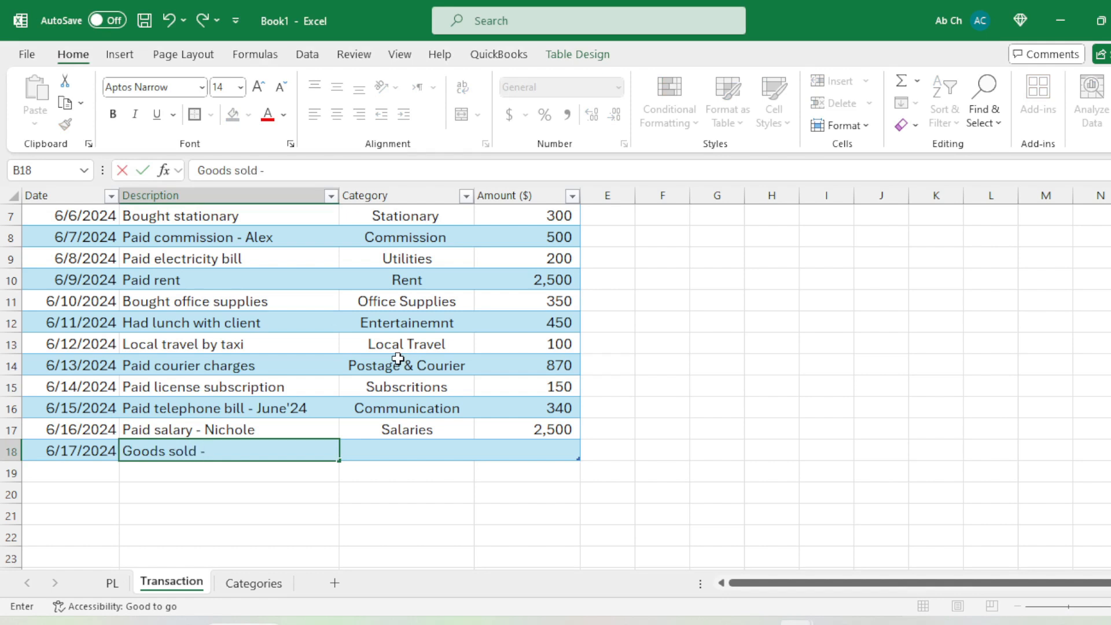
{"action": "type", "text": "ld - Albert st"}
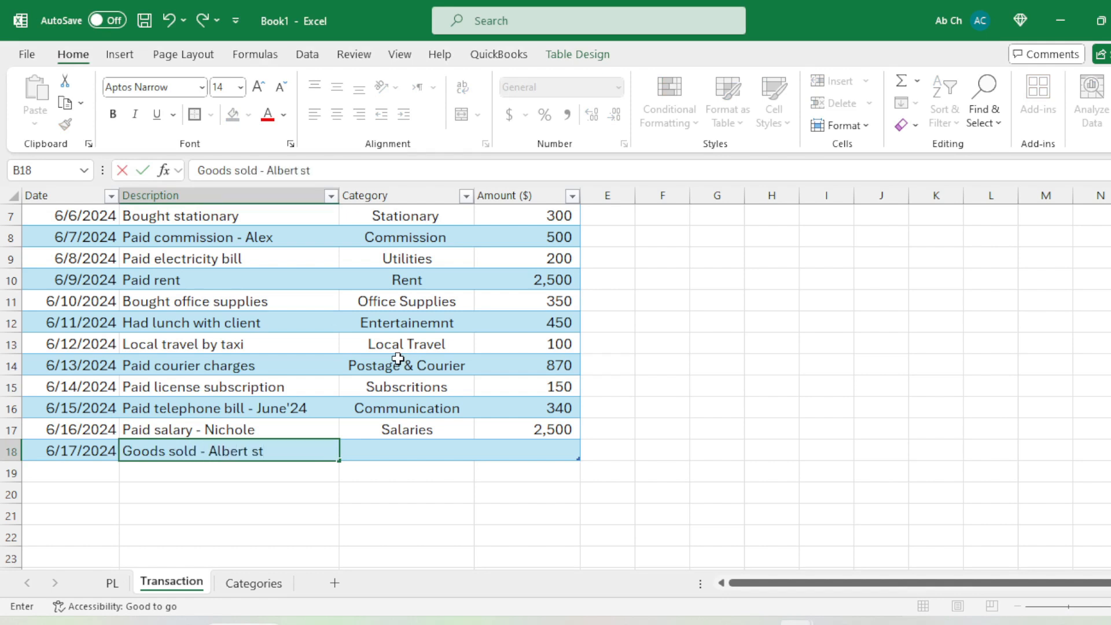
{"action": "type", "text": "ore"}
{"action": "key", "text": "Return"}
{"action": "key", "text": "Up"}
{"action": "key", "text": "Right"}
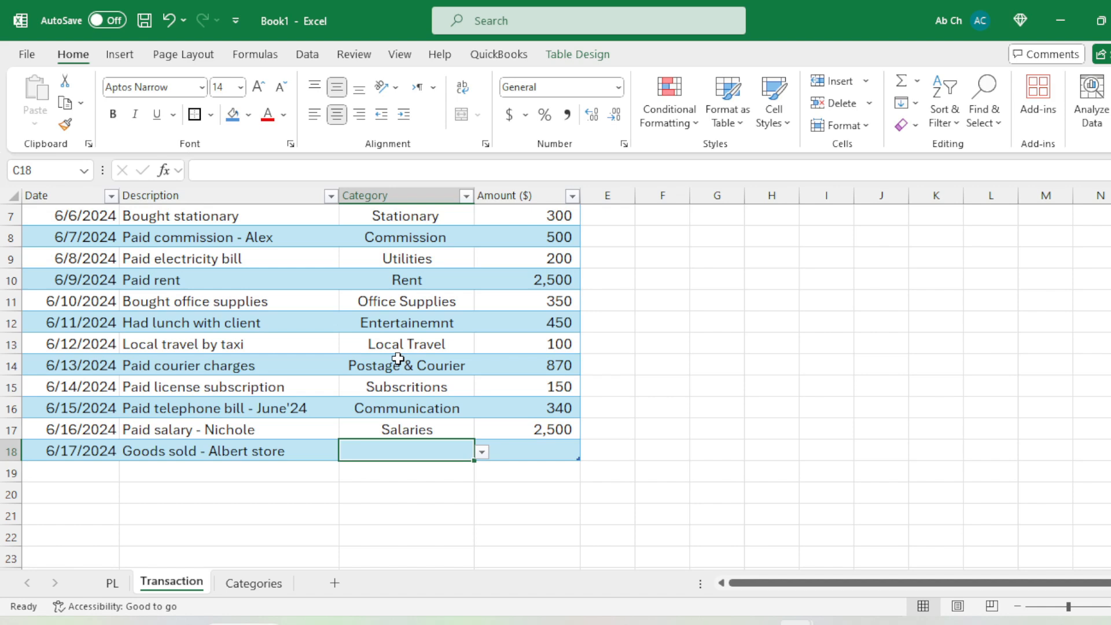
- Set the category in C18 to Sales and, checking the amount in the Word list, enter 5600 in D18 of the Excel sheet
{"action": "type", "text": "sa"}
{"action": "key", "text": "Down"}
{"action": "key", "text": "Tab"}
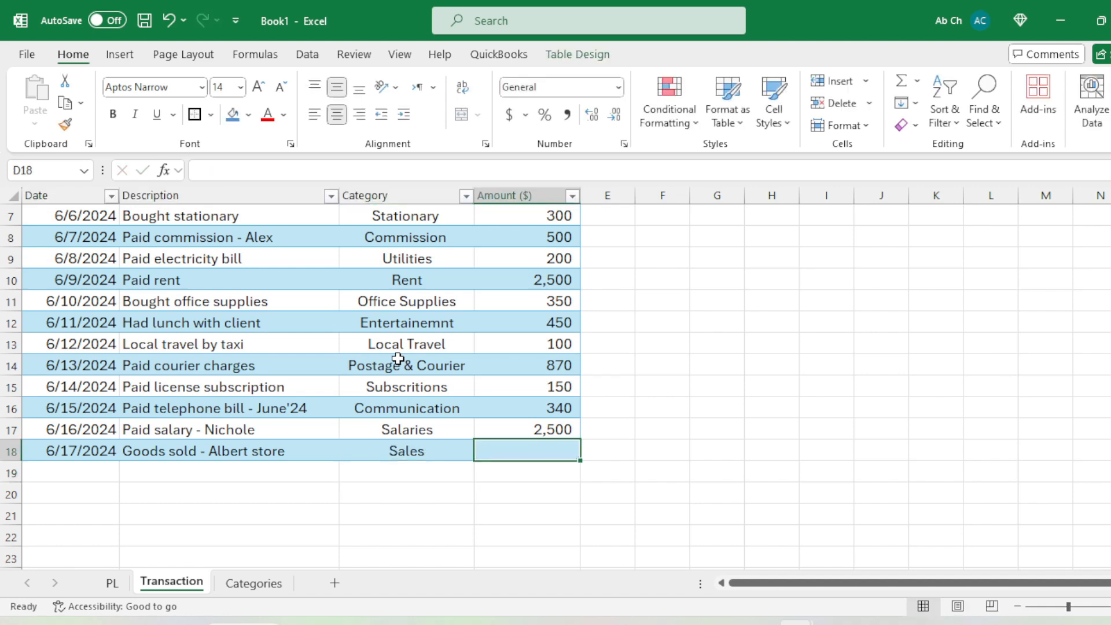
{"action": "key", "text": "alt+Tab"}
{"action": "key", "text": "alt+Tab"}
{"action": "key", "text": "alt+Tab"}
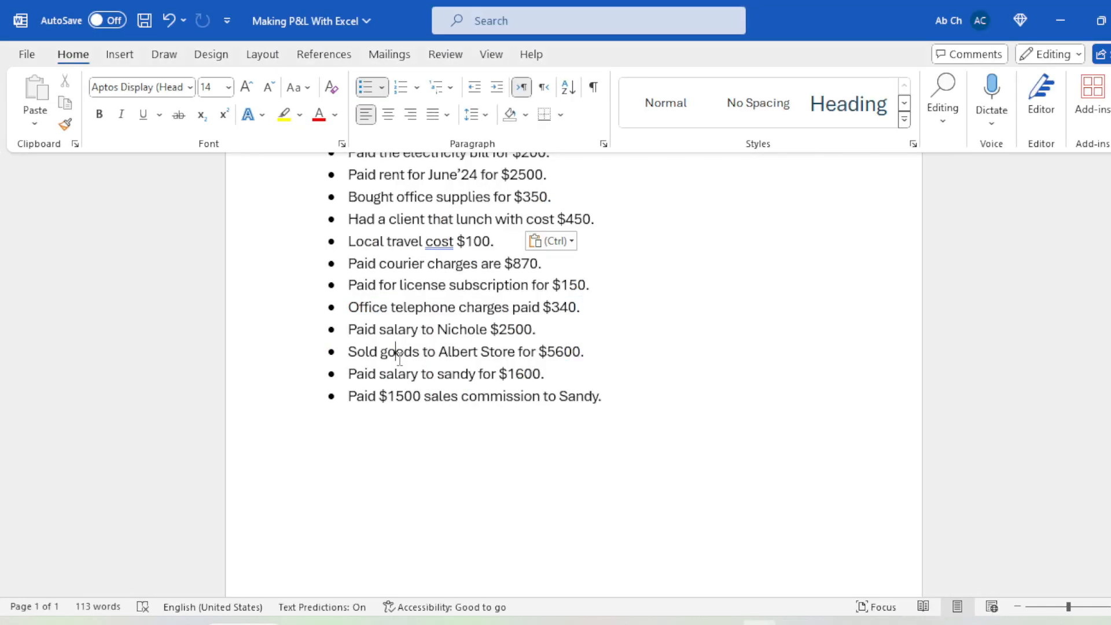
{"action": "key", "text": "alt+Tab"}
{"action": "type", "text": "5600"}
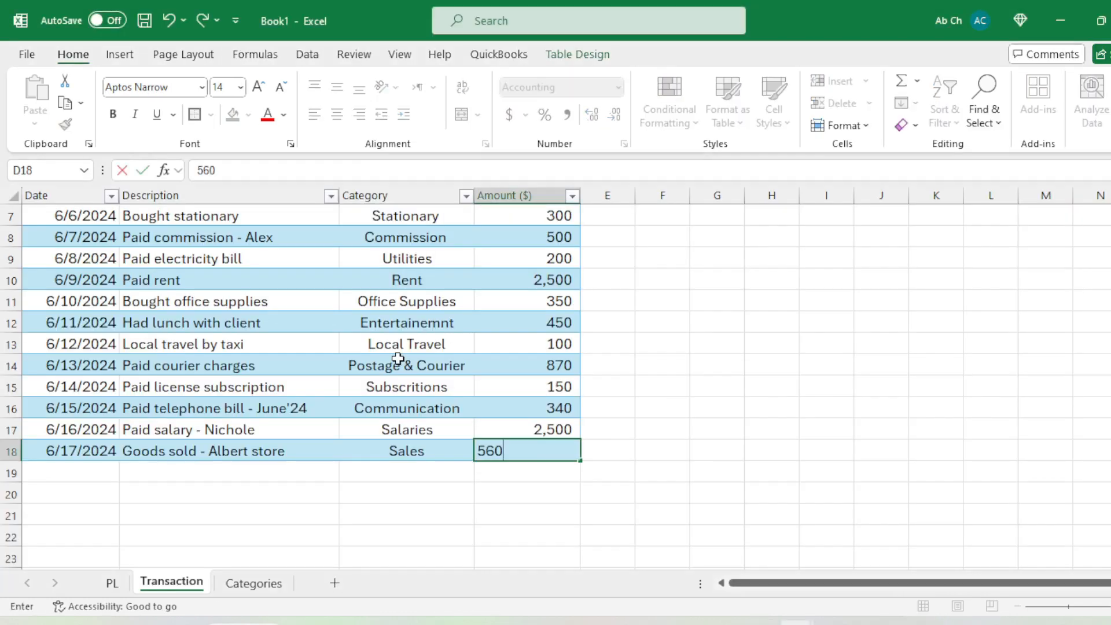
{"action": "key", "text": "Return"}
- Look up the second salary payment in the Word list and enter the date 6/18/2024 in A19 of the Excel sheet
{"action": "left_click", "coordinate": [93, 468]}
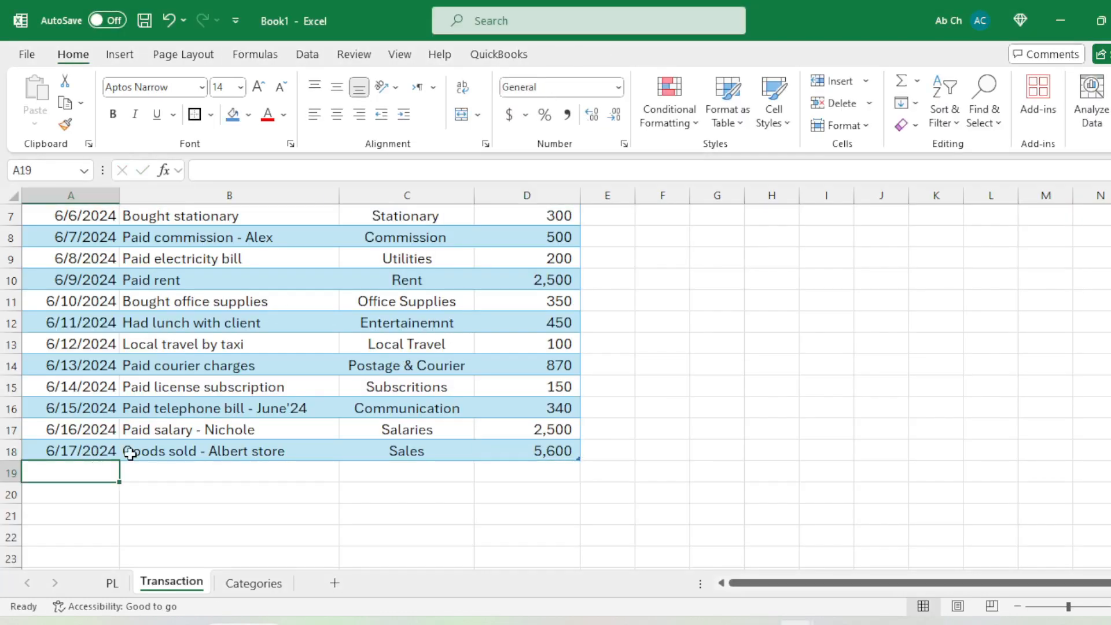
{"action": "key", "text": "alt+Tab"}
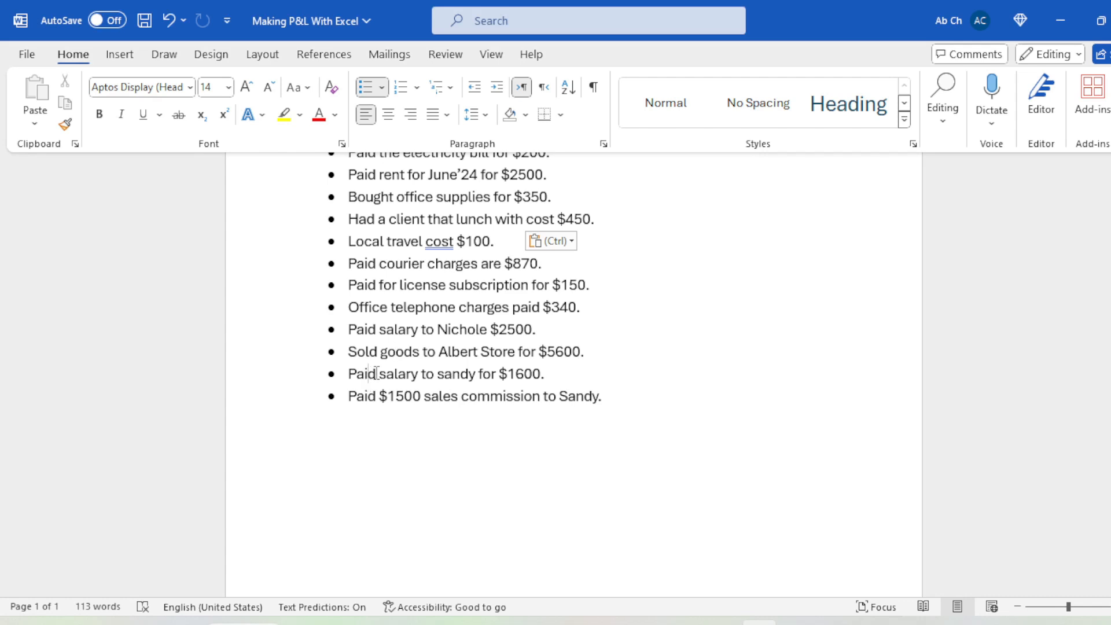
{"action": "left_click_drag", "start_coordinate": [377, 373], "coordinate": [441, 374]}
{"action": "key", "text": "alt+Tab"}
{"action": "type", "text": "6"}
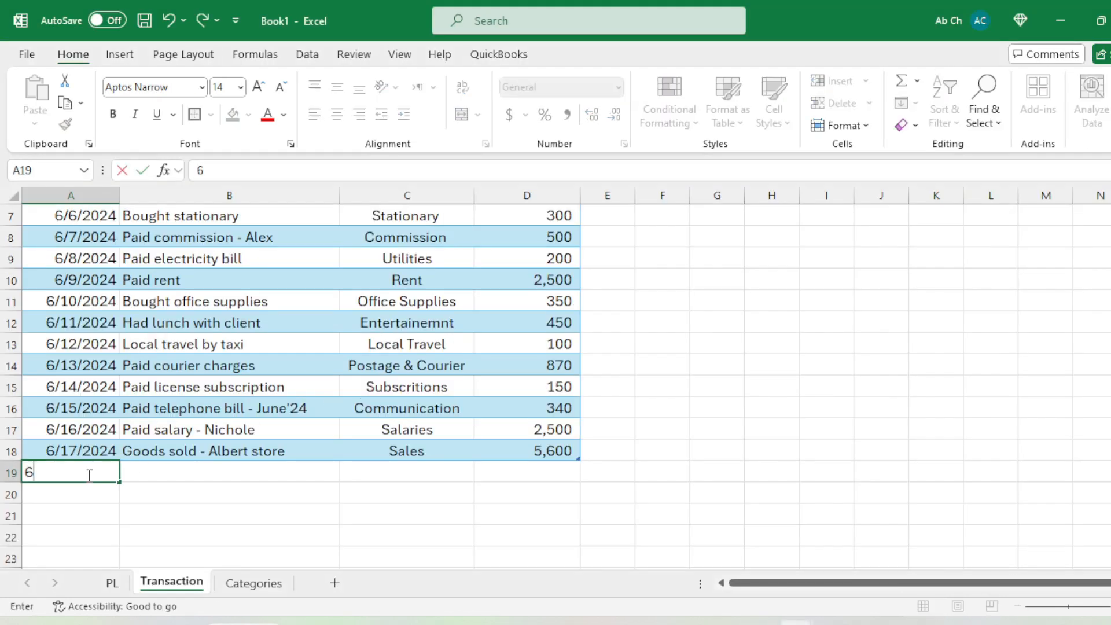
{"action": "type", "text": "/18/"}
{"action": "type", "text": "2024"}
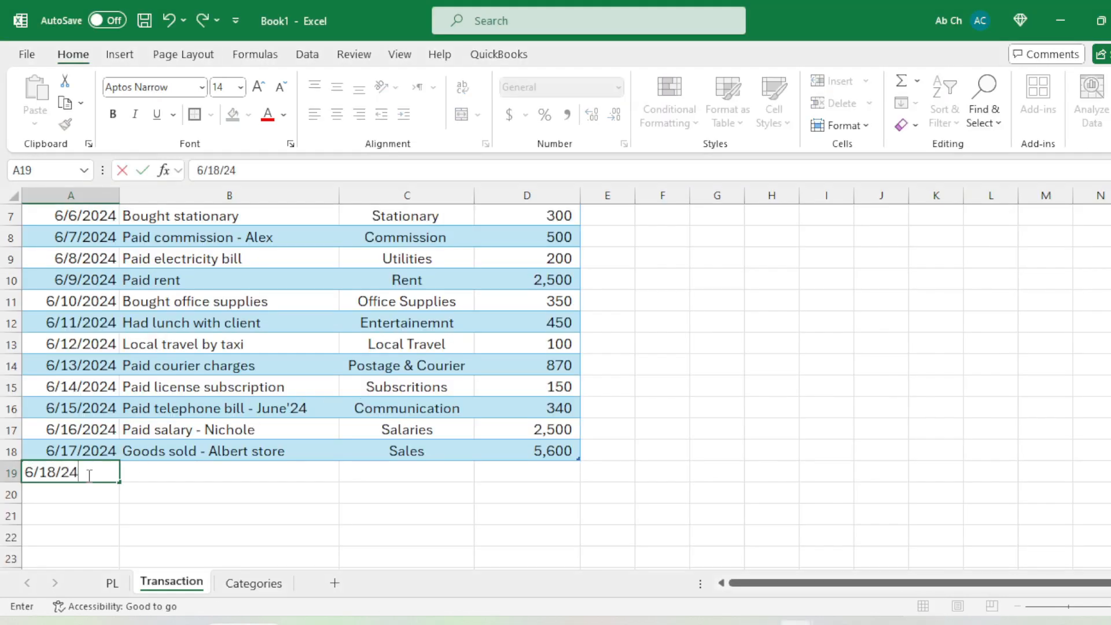
{"action": "key", "text": "Tab"}
- Enter the description "Paid salary -" in B19, replacing the autocompleted employee name with the second employee's name
{"action": "type", "text": "Paid"}
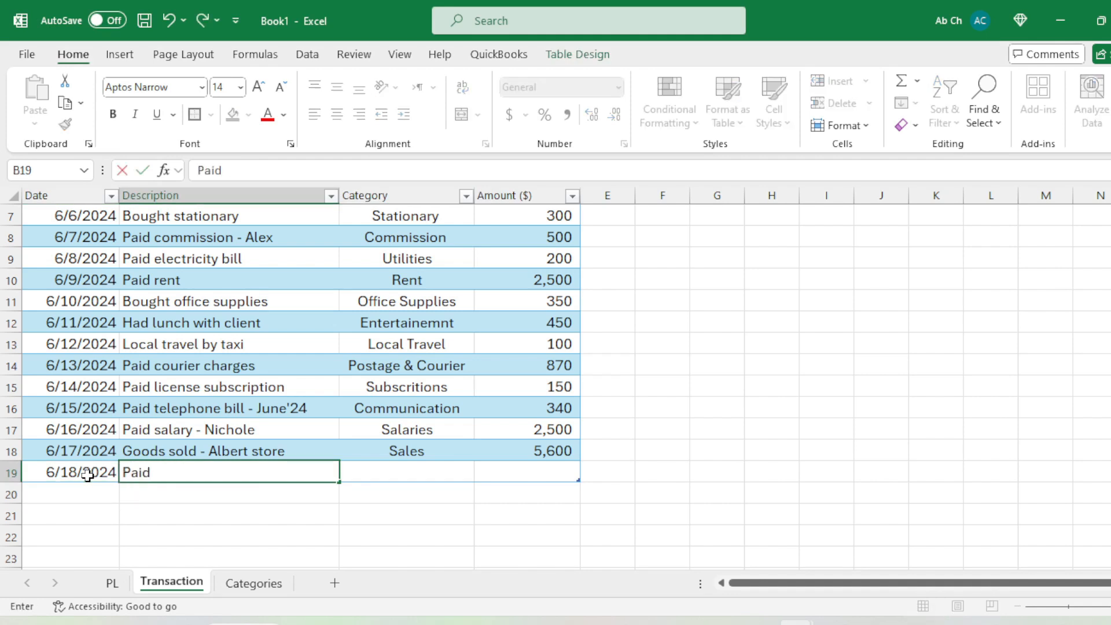
{"action": "type", "text": " sal"}
{"action": "key", "text": "Return"}
{"action": "key", "text": "Up"}
{"action": "key", "text": "F2"}
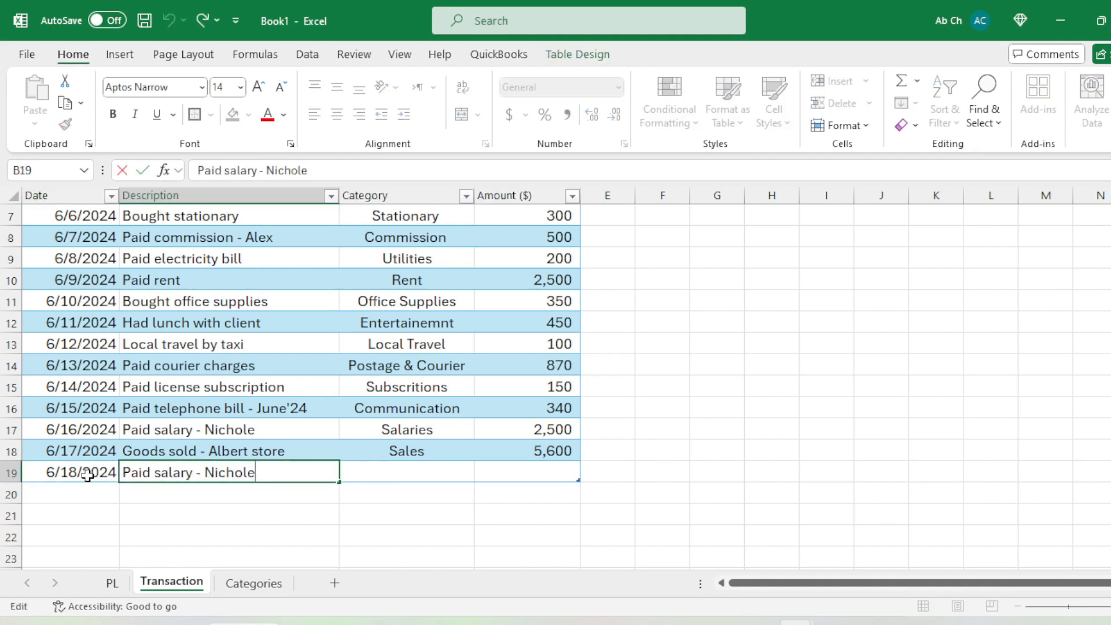
{"action": "key", "text": "BackSpace"}
{"action": "key", "text": "BackSpace"}
{"action": "key", "text": "BackSpace"}
{"action": "key", "text": "BackSpace"}
{"action": "key", "text": "BackSpace"}
{"action": "key", "text": "BackSpace"}
{"action": "key", "text": "BackSpace"}
{"action": "type", "text": "San"}
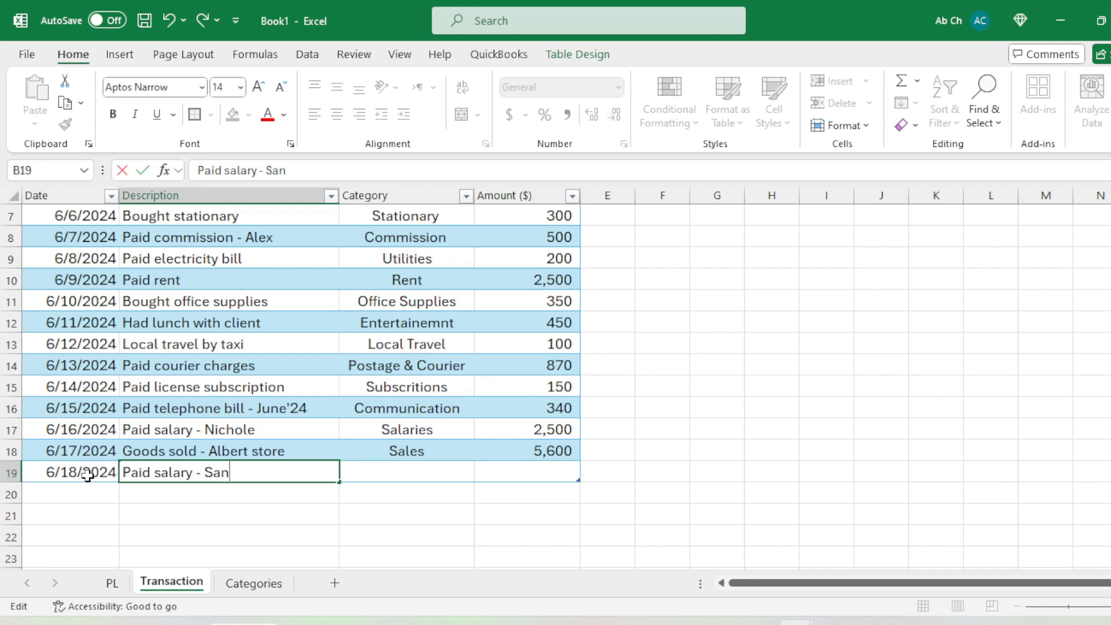
{"action": "type", "text": "du"}
{"action": "type", "text": "y"}
{"action": "key", "text": "Tab"}
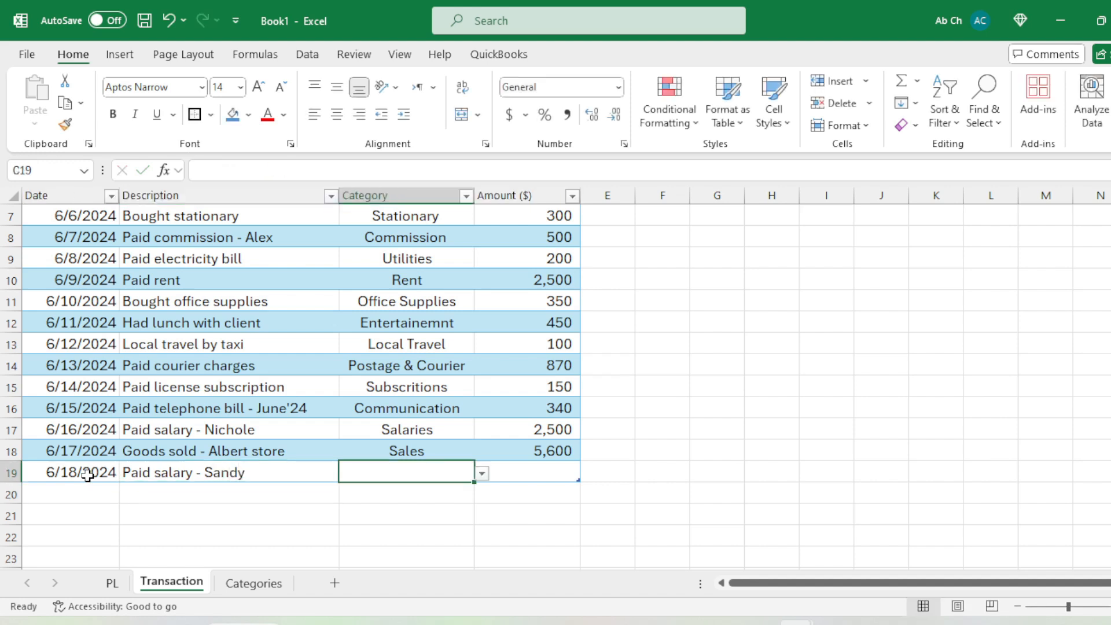
- Set the category in C19 to Salaries and, checking the amount in the Word list, enter 1600 in D19 of the Excel sheet
{"action": "type", "text": "sale"}
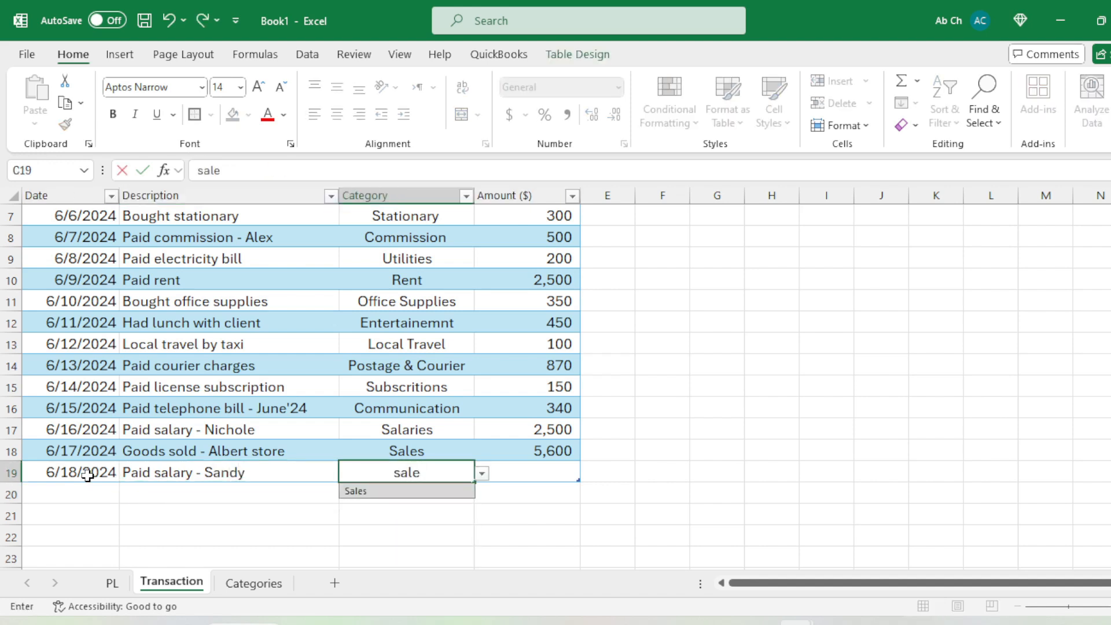
{"action": "key", "text": "BackSpace"}
{"action": "key", "text": "Tab"}
{"action": "key", "text": "alt+Tab"}
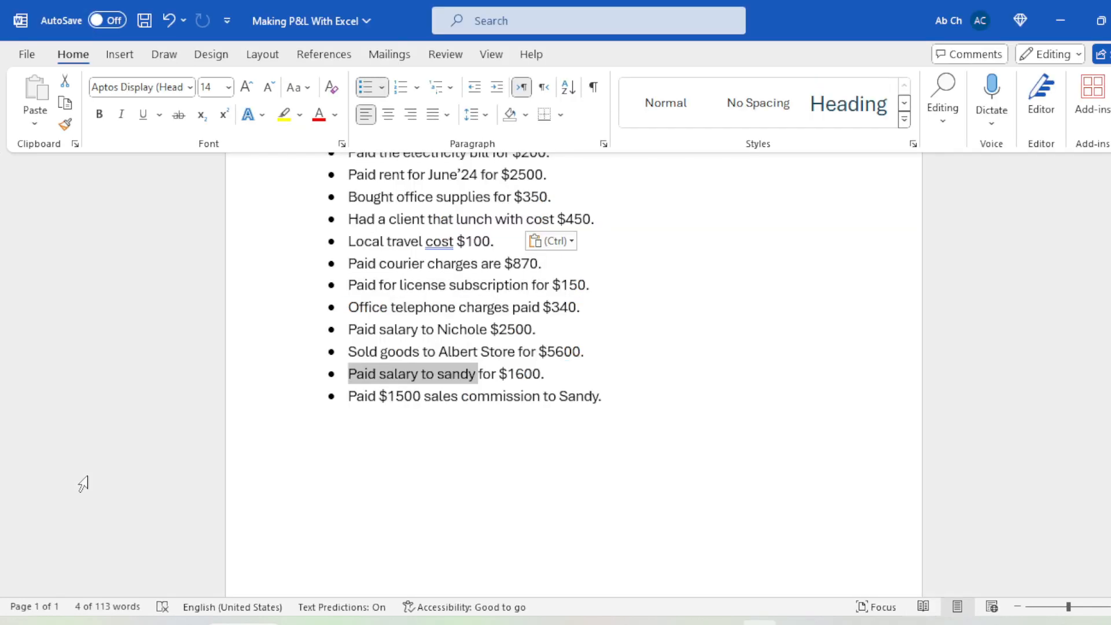
{"action": "key", "text": "alt+Tab"}
{"action": "type", "text": "1600"}
{"action": "key", "text": "Return"}
{"action": "key", "text": "Up"}
{"action": "key", "text": "Left"}
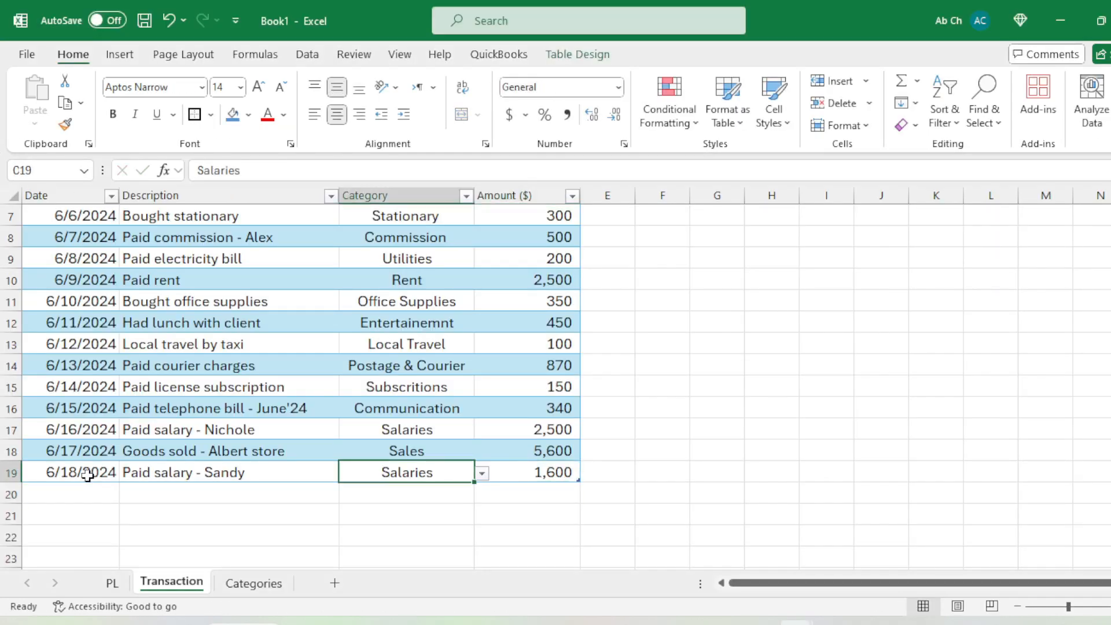
- Look up the sales commission payment in the Word list and enter the date 6/19/2024 in A20 of the Excel sheet
{"action": "key", "text": "Left"}
{"action": "key", "text": "Left"}
{"action": "key", "text": "Down"}
{"action": "key", "text": "alt+Tab"}
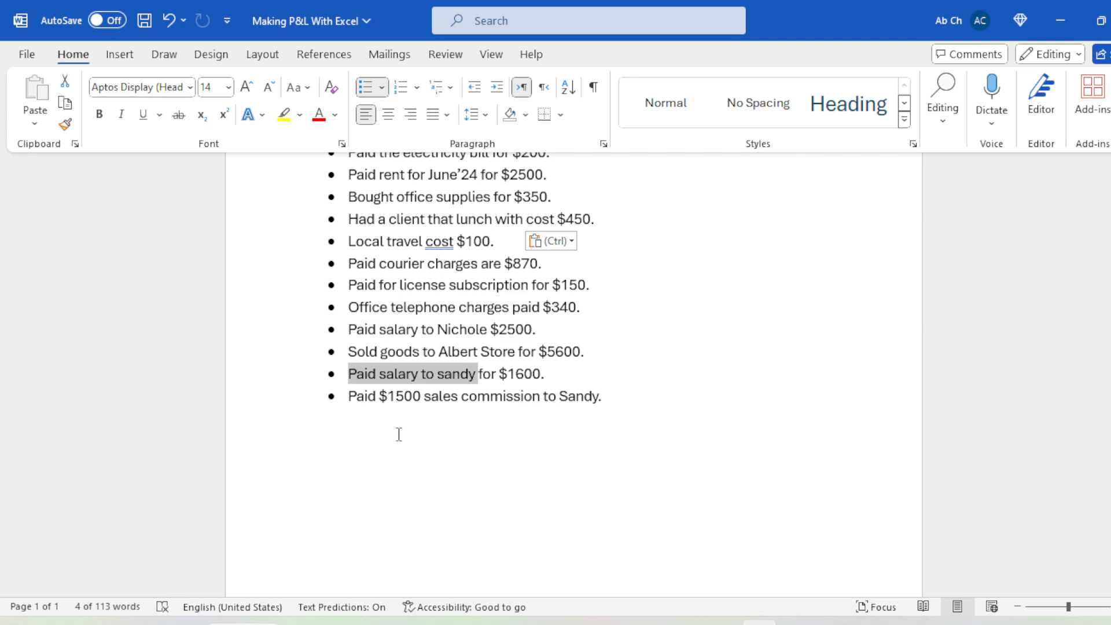
{"action": "left_click_drag", "start_coordinate": [416, 408], "coordinate": [578, 404]}
{"action": "left_click", "coordinate": [532, 397]}
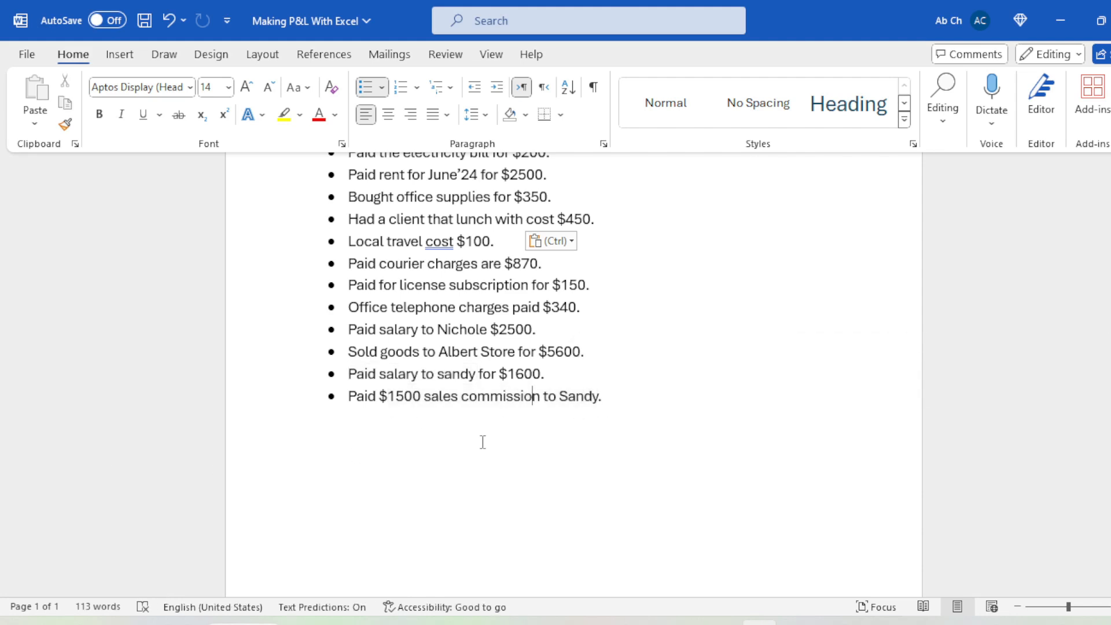
{"action": "mouse_move", "coordinate": [399, 398]}
{"action": "left_mouse_down"}
{"action": "mouse_move", "coordinate": [625, 393]}
{"action": "mouse_move", "coordinate": [394, 401]}
{"action": "left_mouse_up"}
{"action": "left_click", "coordinate": [610, 394]}
{"action": "key", "text": "alt+Tab"}
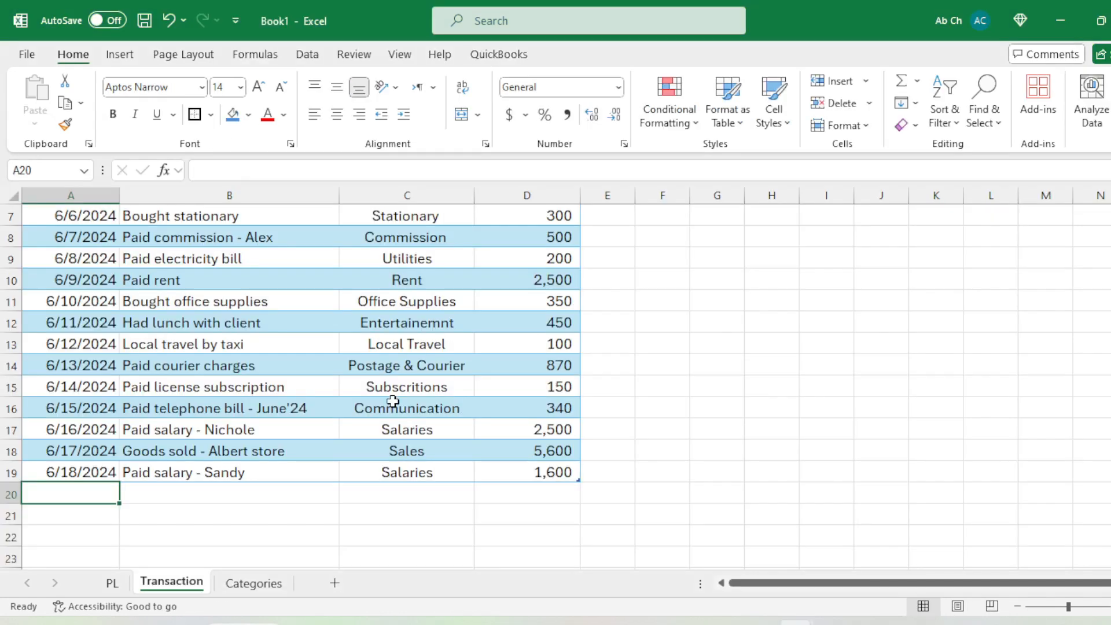
{"action": "type", "text": "6/19/"}
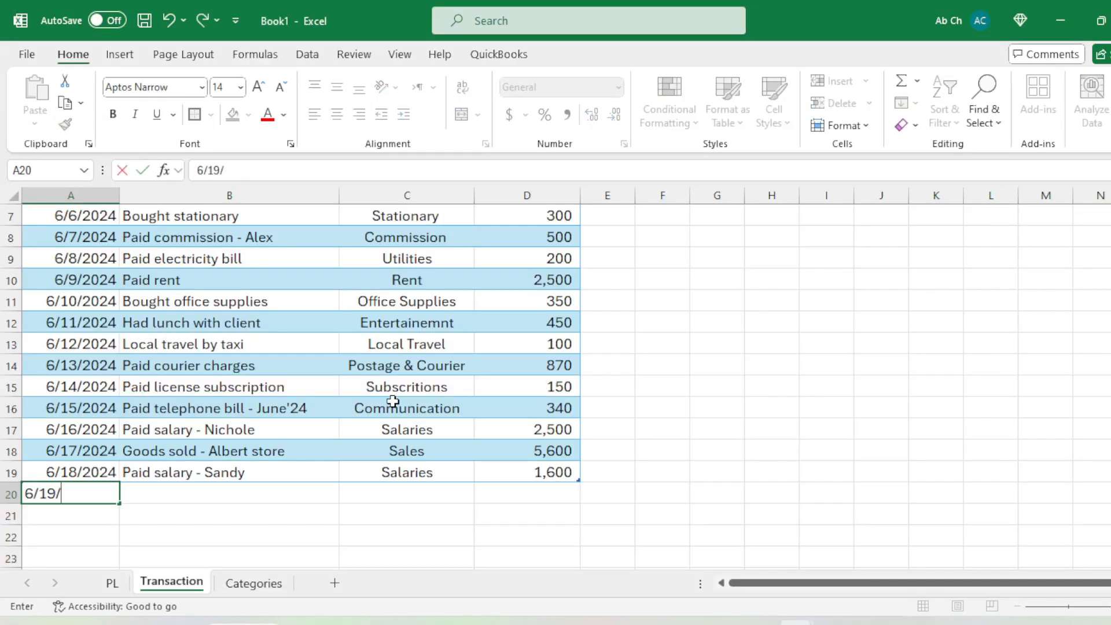
{"action": "type", "text": "2024"}
{"action": "key", "text": "Tab"}
- Enter the description "Sales commission paid -" followed by the employee's name in B20
{"action": "type", "text": "Sal"}
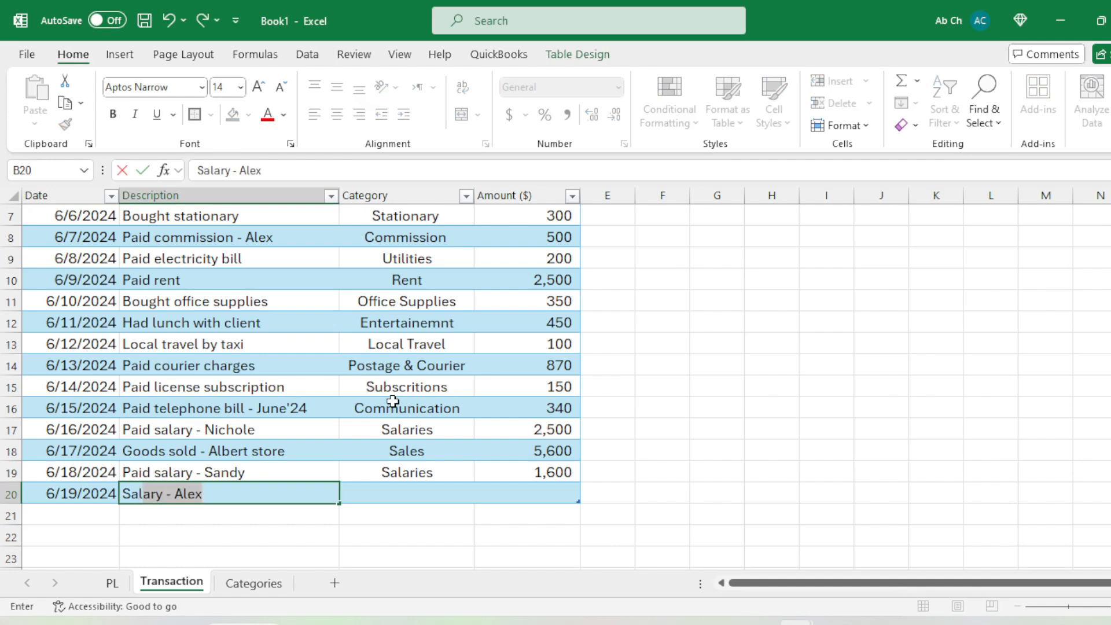
{"action": "type", "text": "es commissio"}
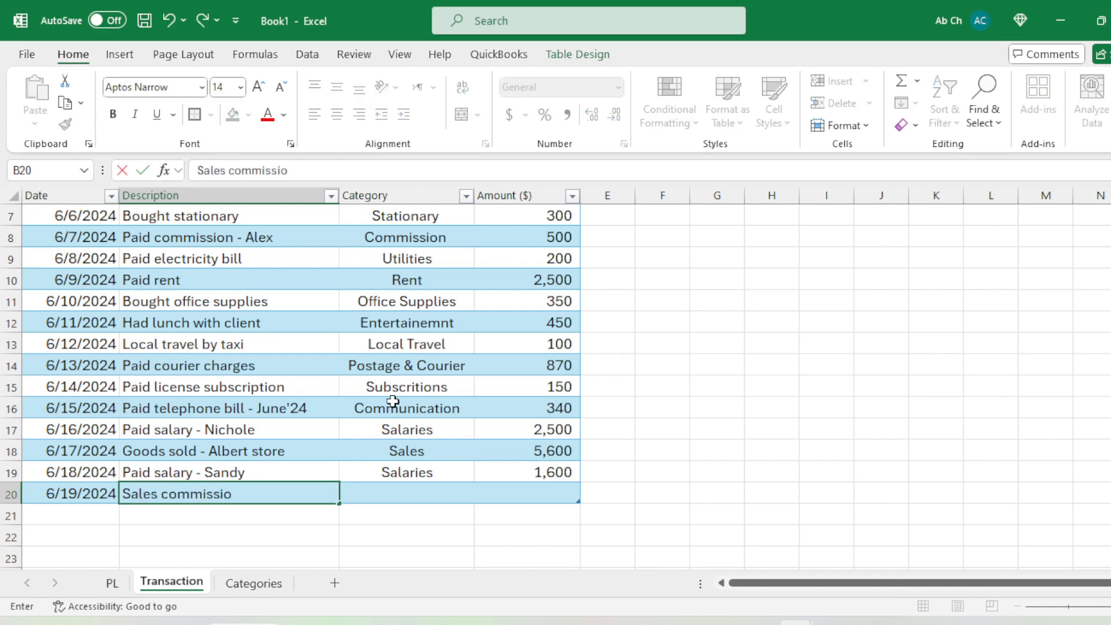
{"action": "type", "text": "n paid - Sandy"}
{"action": "key", "text": "Tab"}
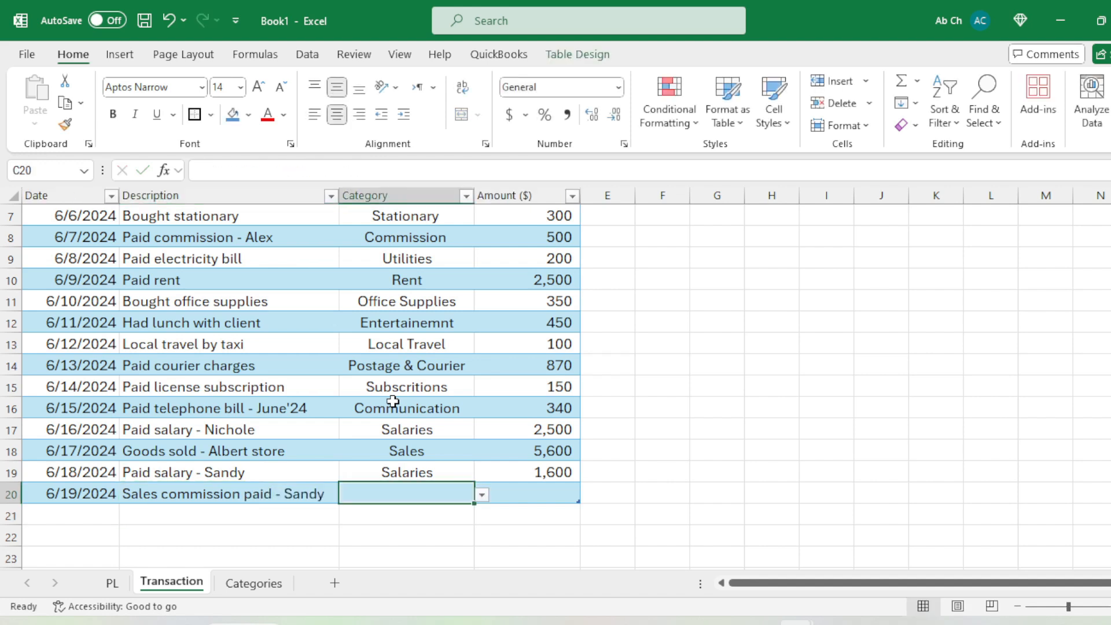
- Set the category in C20 to Commission and, checking the amount in the Word list, enter 1500 in D20 of the Excel sheet
{"action": "type", "text": "com"}
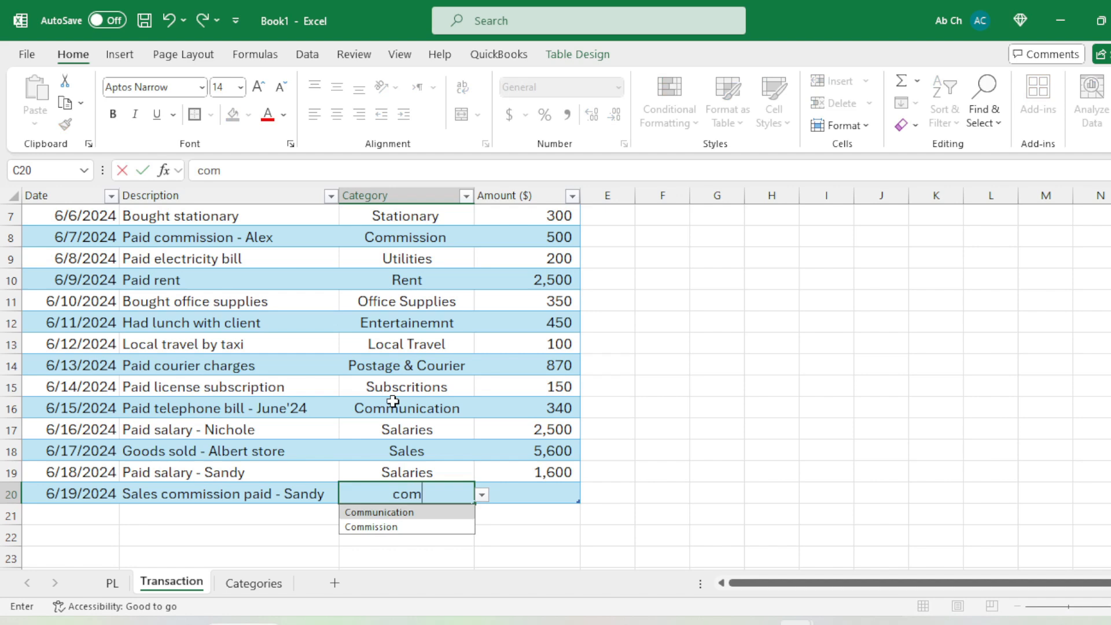
{"action": "key", "text": "Down"}
{"action": "key", "text": "Return"}
{"action": "key", "text": "Tab"}
{"action": "key", "text": "alt+Tab"}
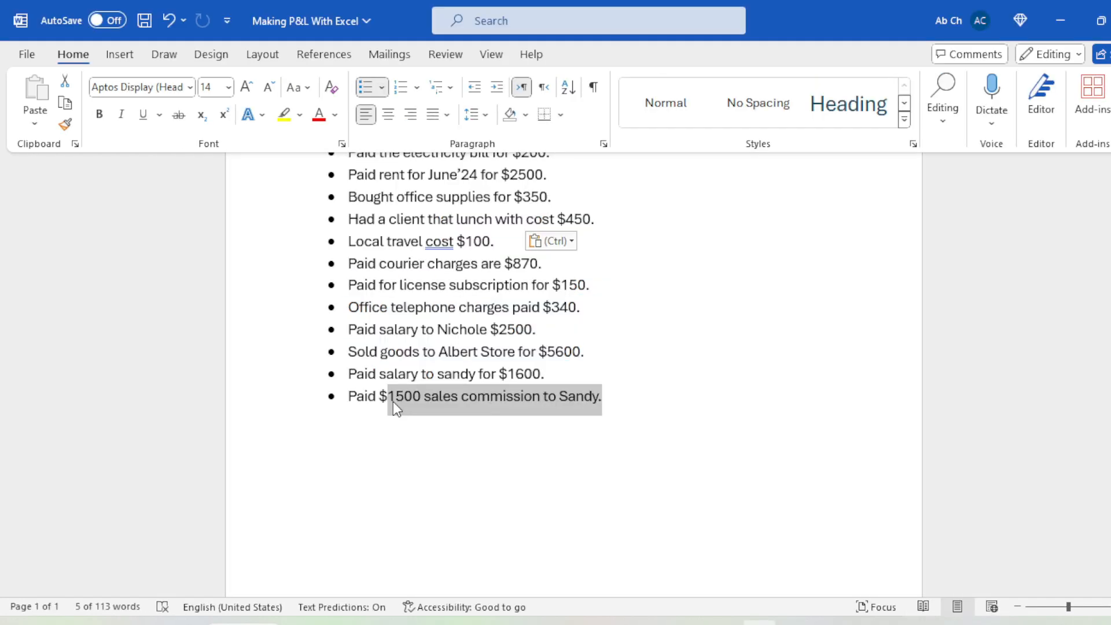
{"action": "key", "text": "alt+Tab"}
{"action": "type", "text": "1500"}
{"action": "key", "text": "Return"}
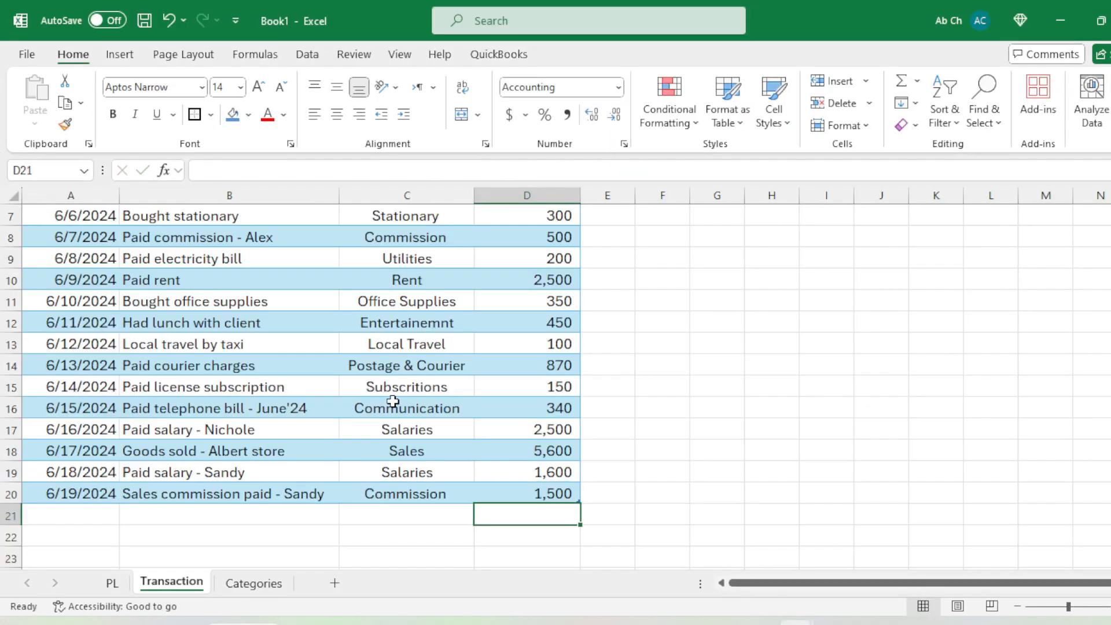
- Review the completed transaction table and center the contents of the Date column
{"action": "scroll", "coordinate": [312, 431], "scroll_direction": "up", "scroll_amount": 2}
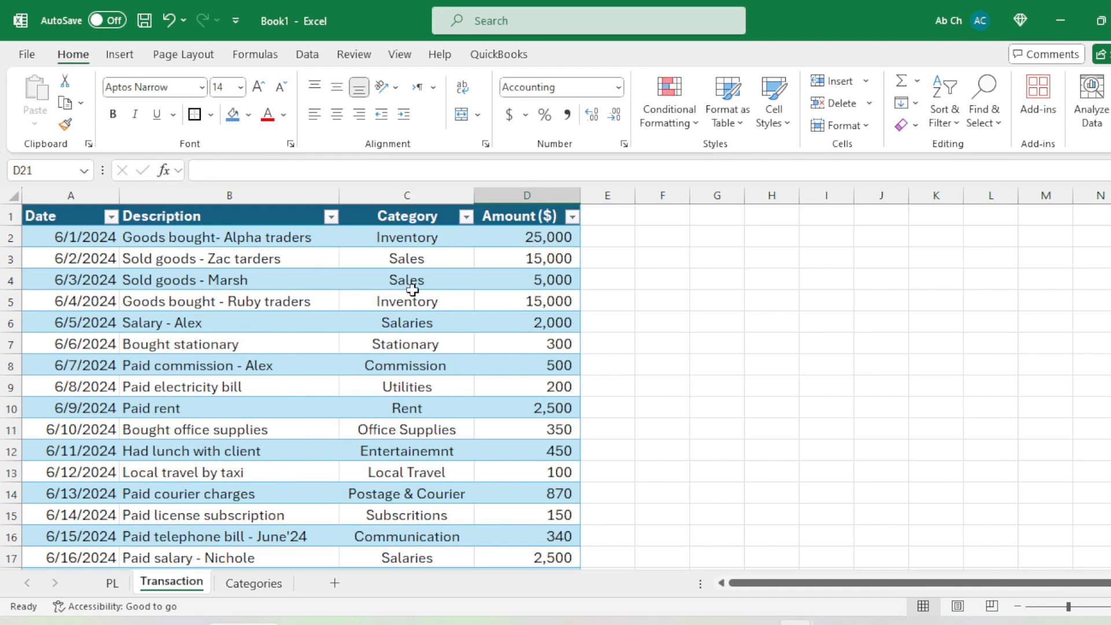
{"action": "left_click", "coordinate": [408, 322]}
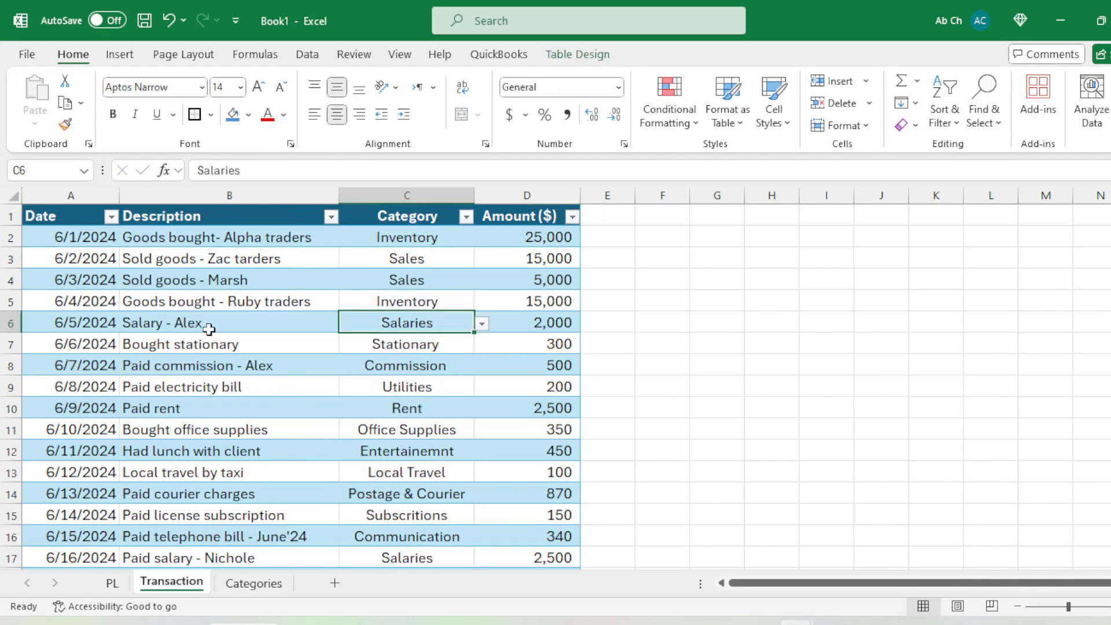
{"action": "scroll", "coordinate": [209, 329], "scroll_direction": "down", "scroll_amount": 6}
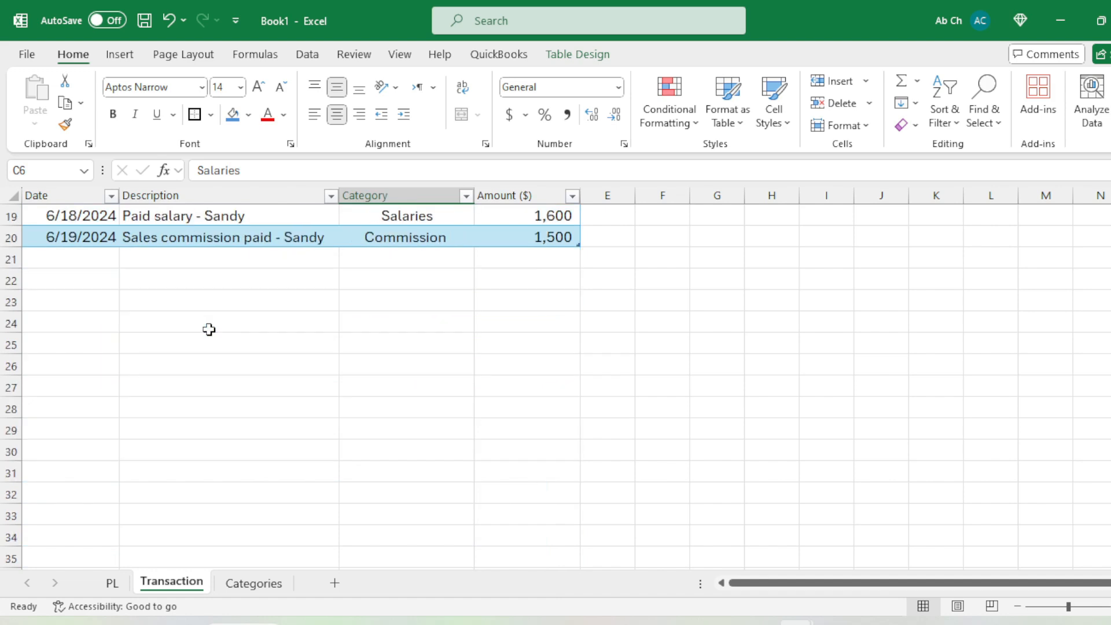
{"action": "scroll", "coordinate": [293, 385], "scroll_direction": "up", "scroll_amount": 6}
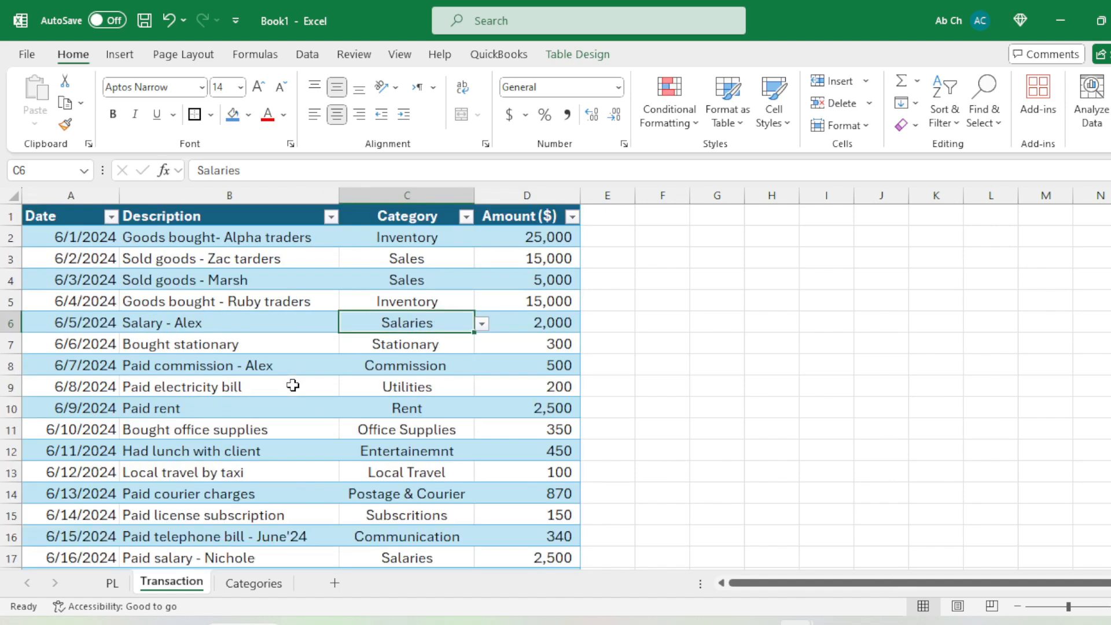
{"action": "left_click", "coordinate": [96, 200]}
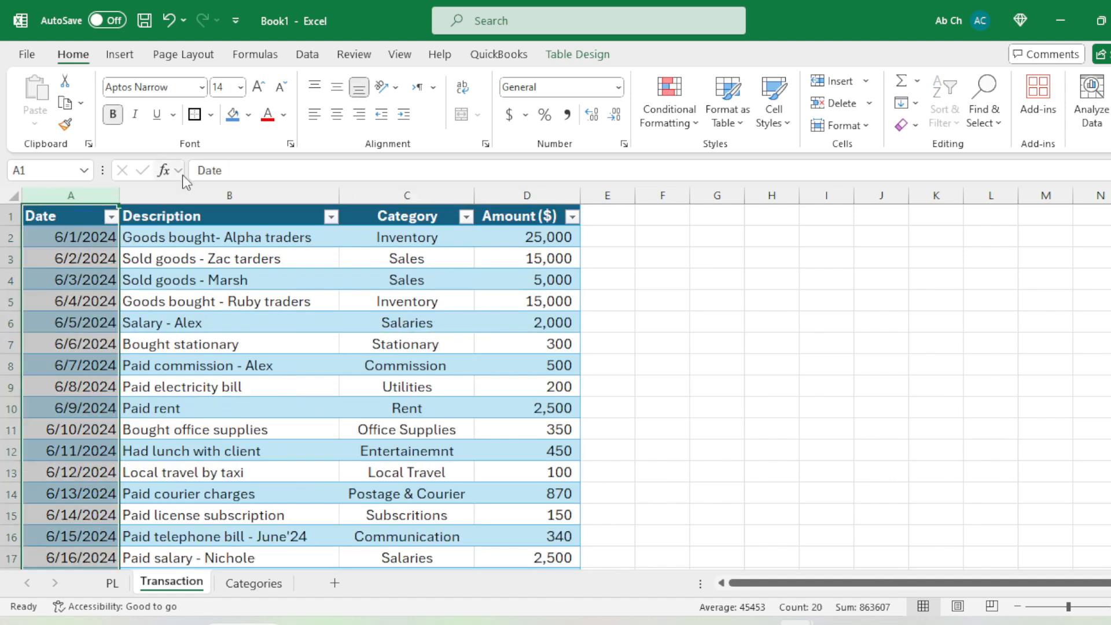
{"action": "left_click", "coordinate": [346, 110]}
{"action": "left_click", "coordinate": [426, 299]}
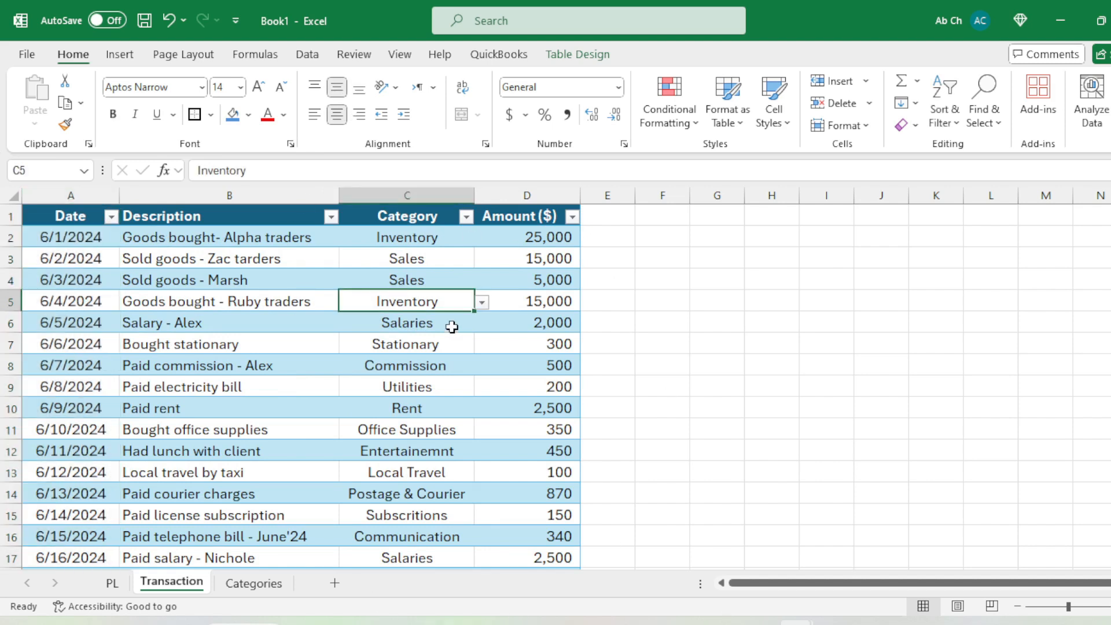
{"action": "left_click", "coordinate": [662, 302]}
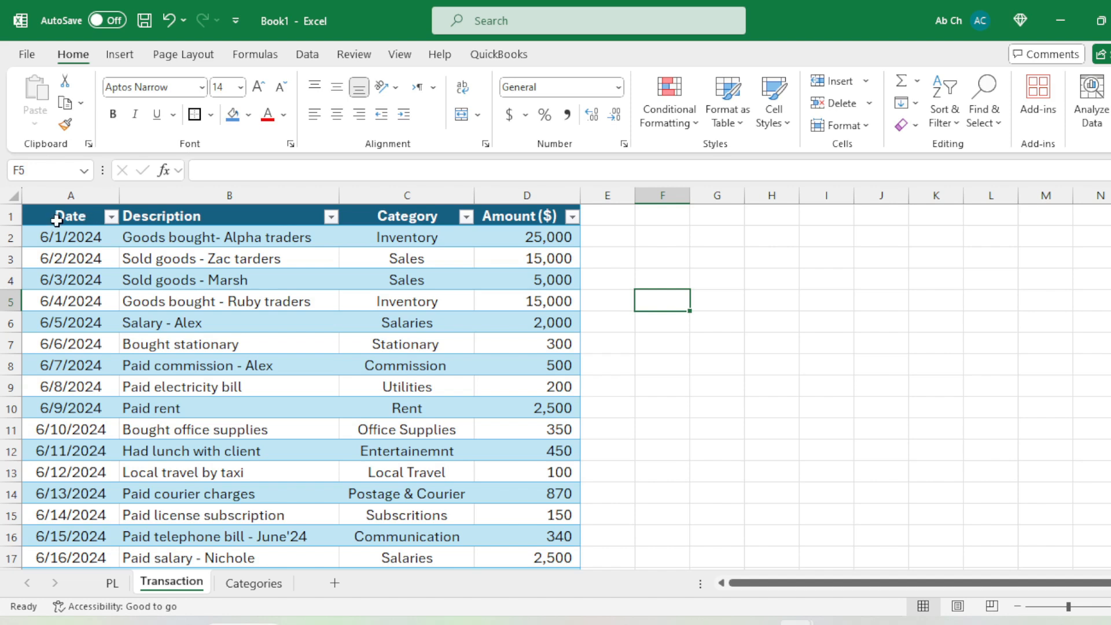
{"action": "left_click_drag", "start_coordinate": [58, 216], "coordinate": [483, 489]}
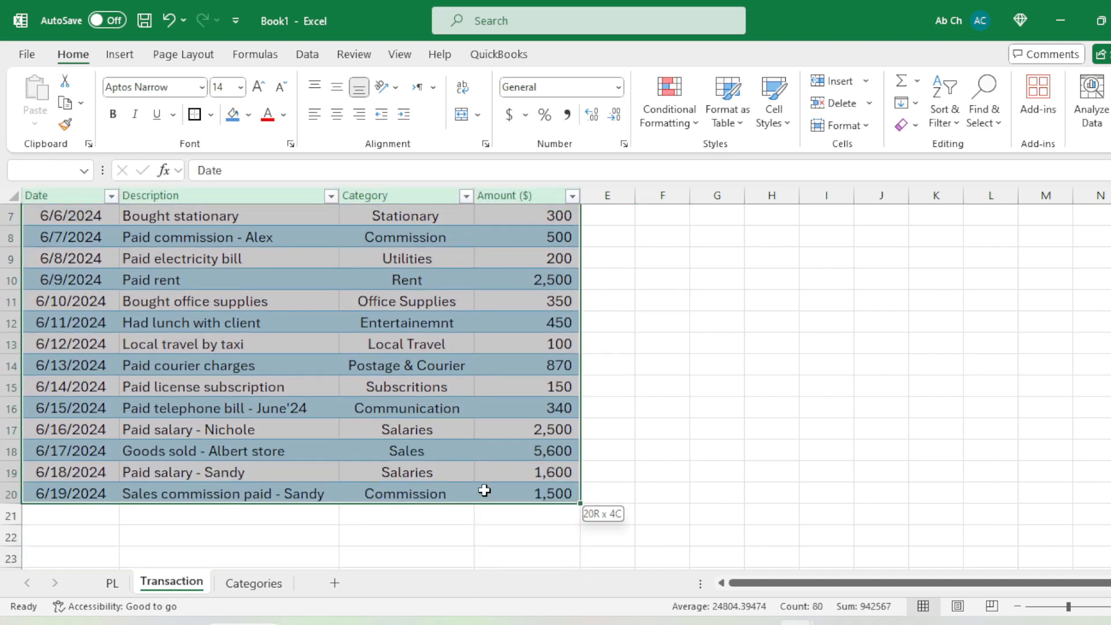
{"action": "left_click", "coordinate": [602, 426]}
{"action": "scroll", "coordinate": [356, 343], "scroll_direction": "up", "scroll_amount": 2}
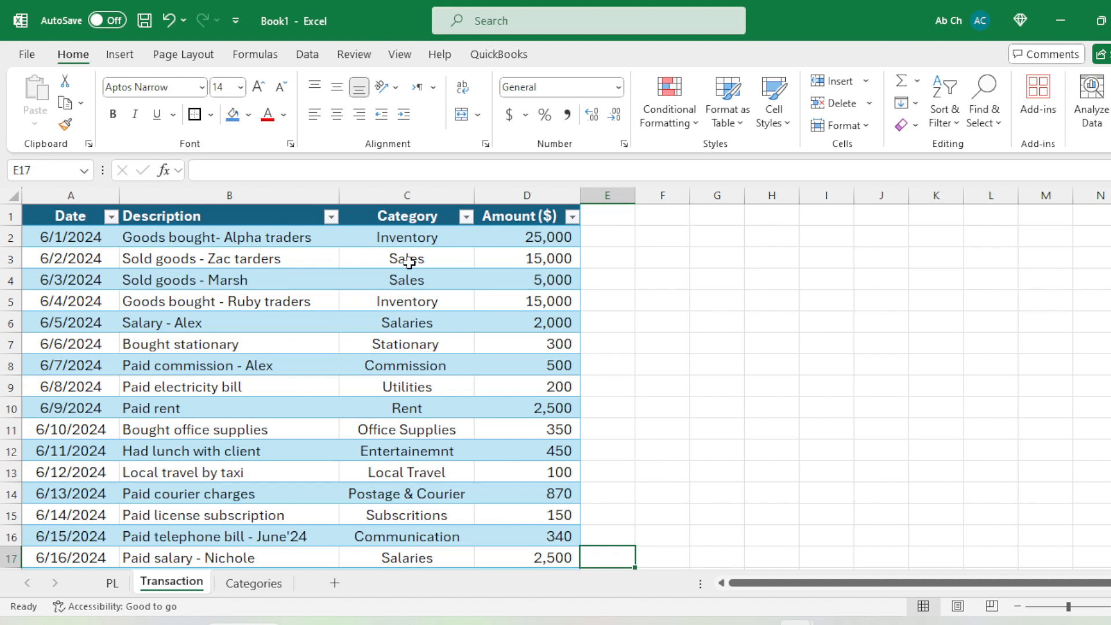
- Select the whole transaction table, including its headers, and create a PivotTable from it on a new worksheet
{"action": "left_click_drag", "start_coordinate": [90, 216], "coordinate": [503, 536]}
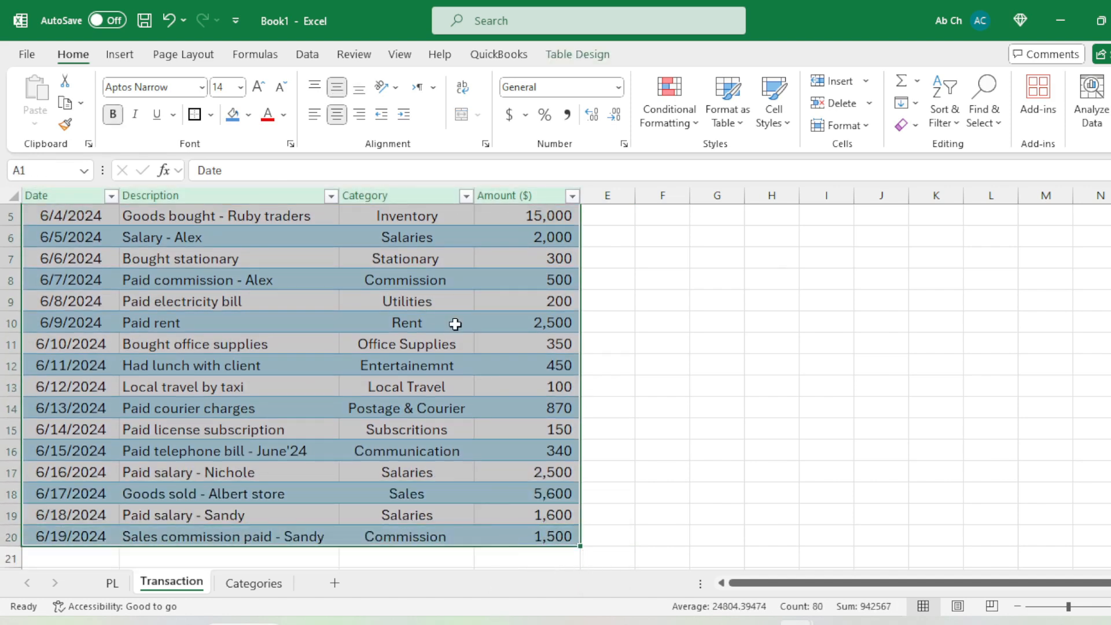
{"action": "left_click", "coordinate": [114, 58]}
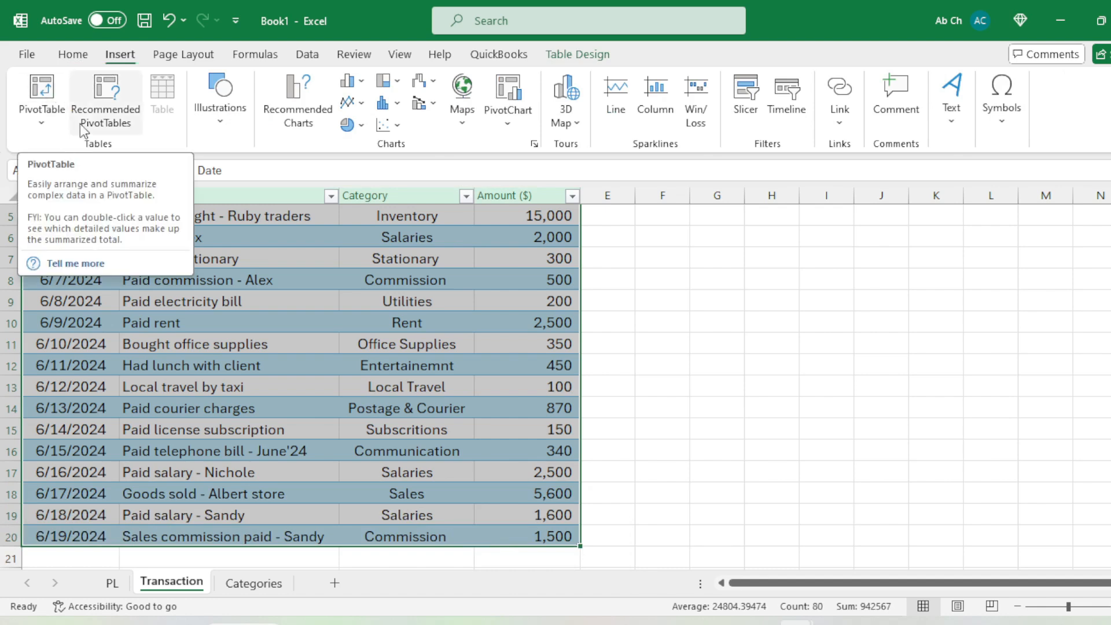
{"action": "left_click", "coordinate": [40, 95]}
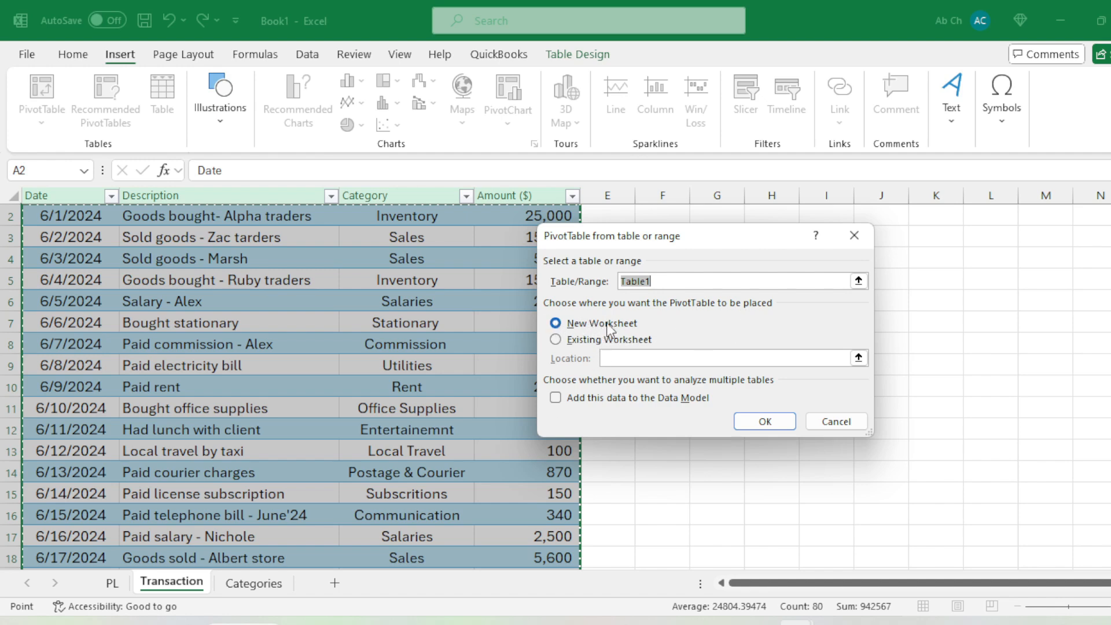
{"action": "left_click", "coordinate": [751, 422]}
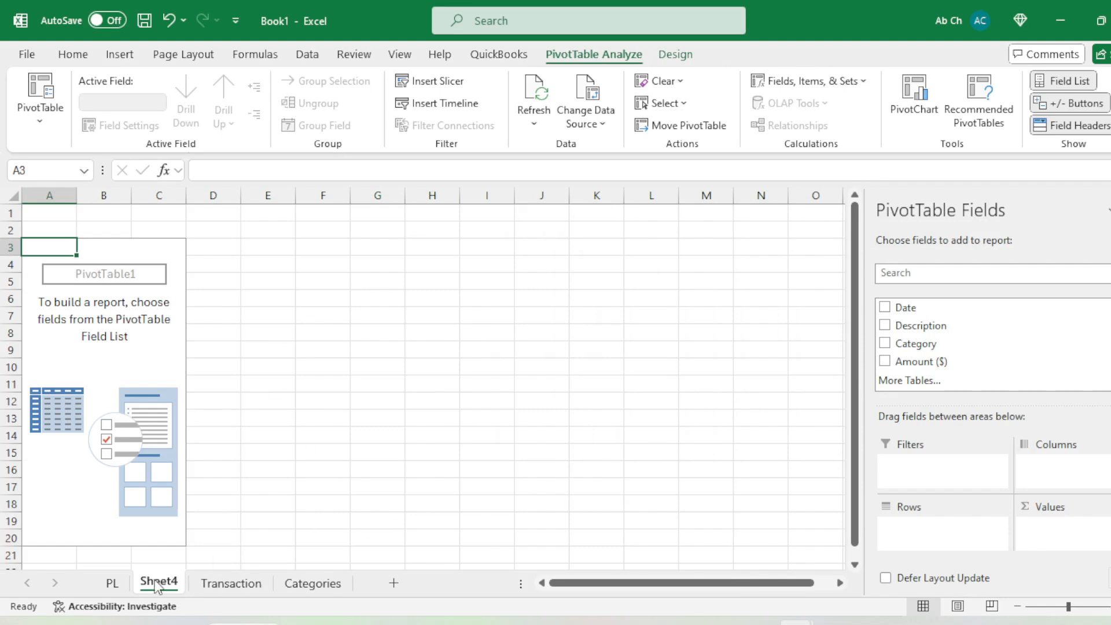
- Rename the new PivotTable worksheet as Ledger
{"action": "left_click", "coordinate": [111, 583]}
{"action": "left_click", "coordinate": [142, 582]}
{"action": "double_click", "coordinate": [160, 581]}
{"action": "type", "text": "G"}
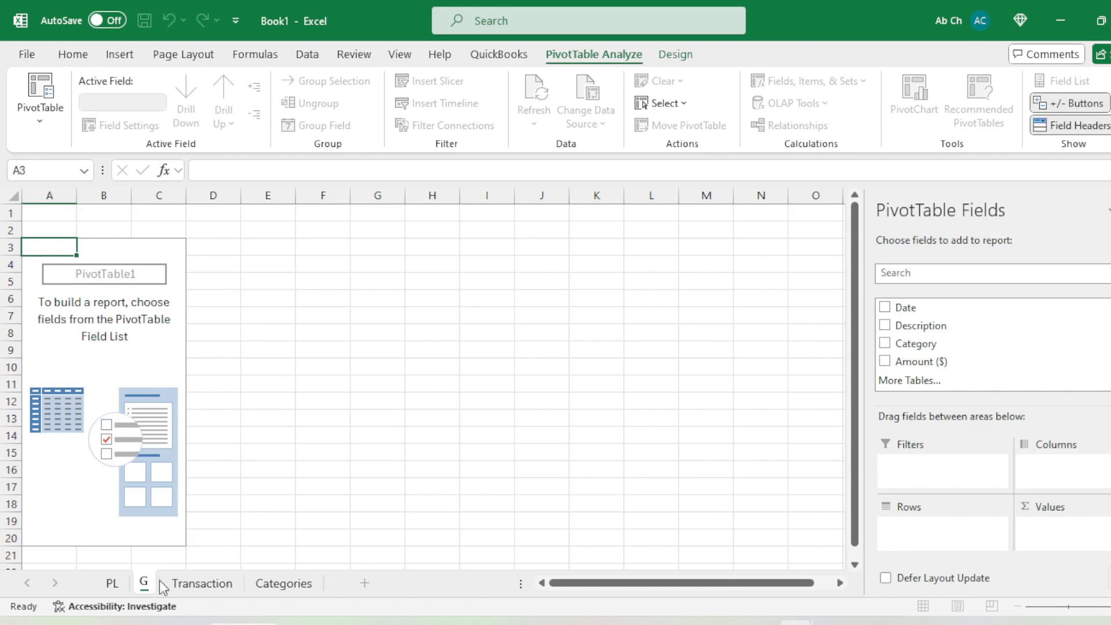
{"action": "key", "text": "BackSpace"}
{"action": "type", "text": "Ledger"}
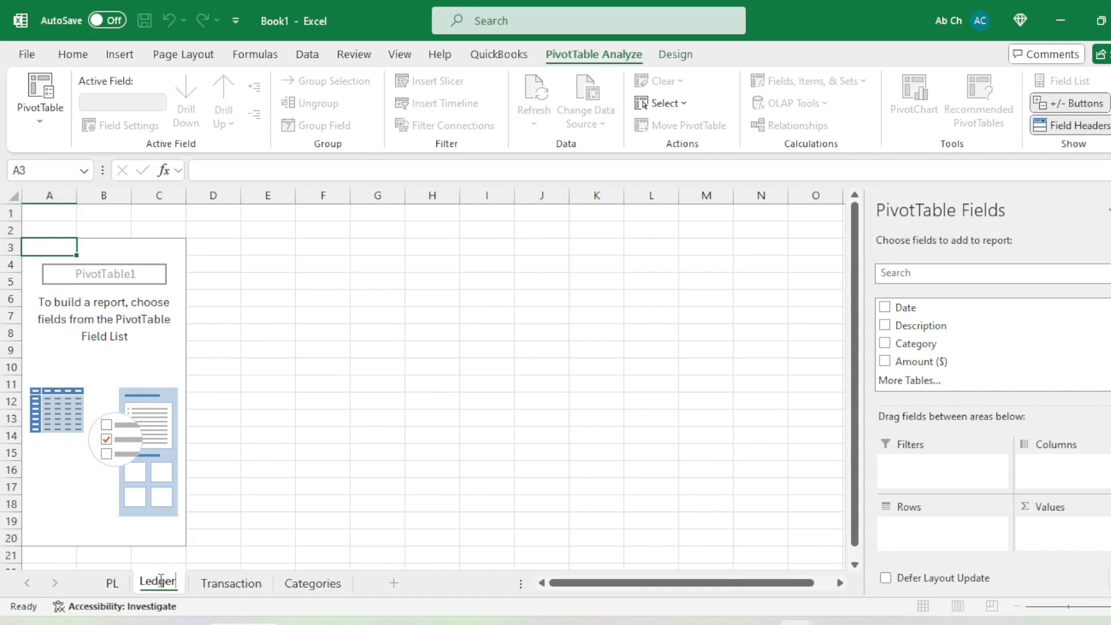
{"action": "key", "text": "Return"}
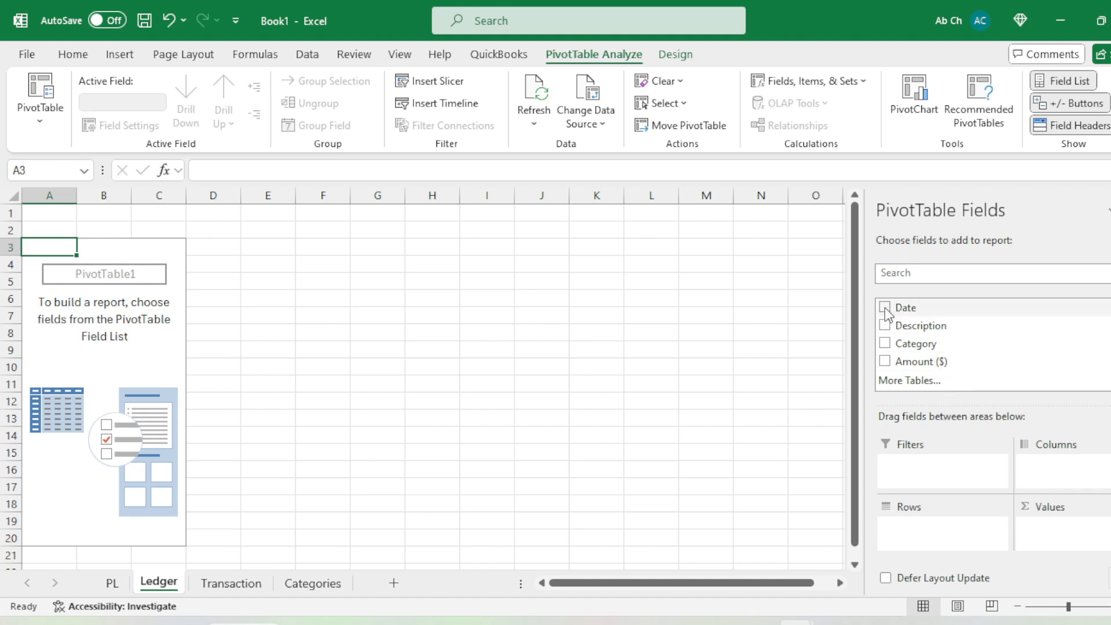
- Add Date, Description and Category to the PivotTable's rows in that order, and Amount ($) to its values
{"action": "left_click_drag", "start_coordinate": [885, 309], "coordinate": [890, 528]}
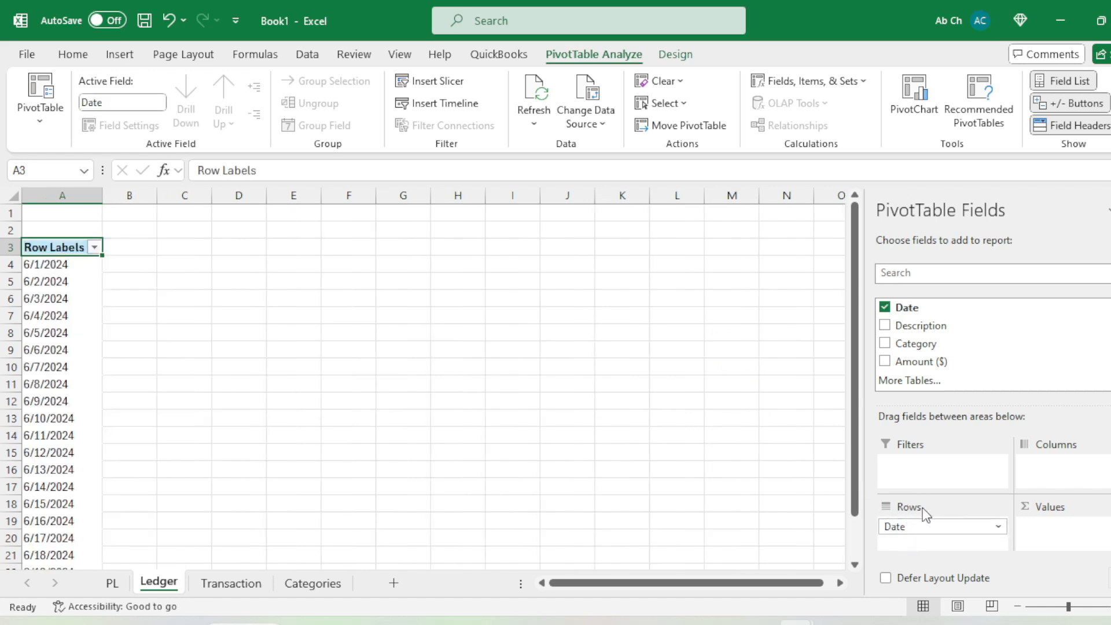
{"action": "left_click_drag", "start_coordinate": [884, 326], "coordinate": [926, 547]}
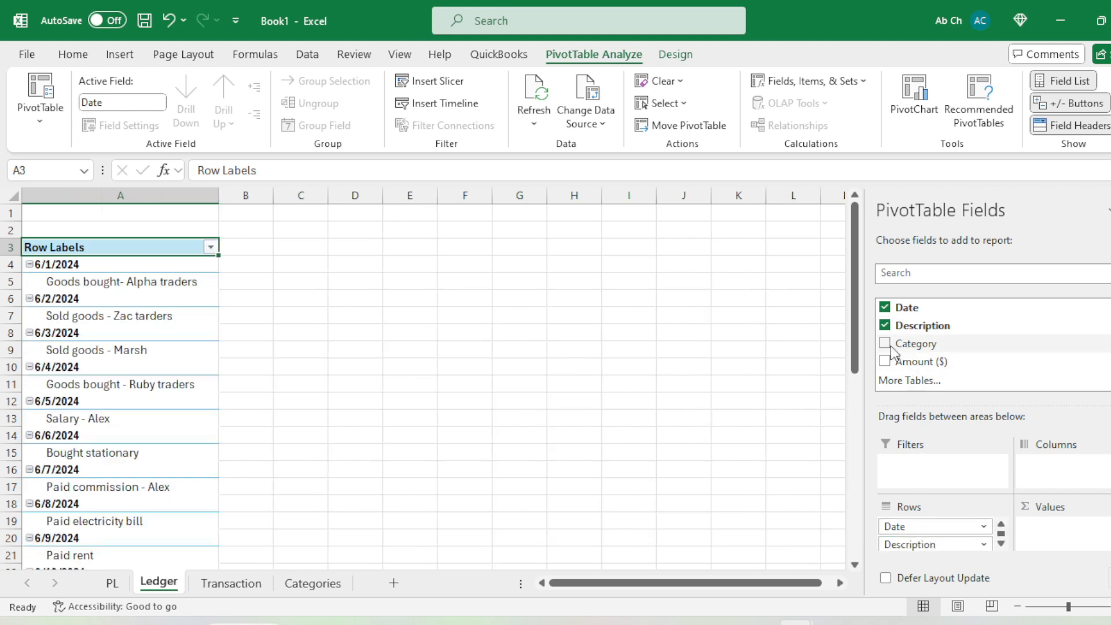
{"action": "left_click_drag", "start_coordinate": [885, 343], "coordinate": [919, 552]}
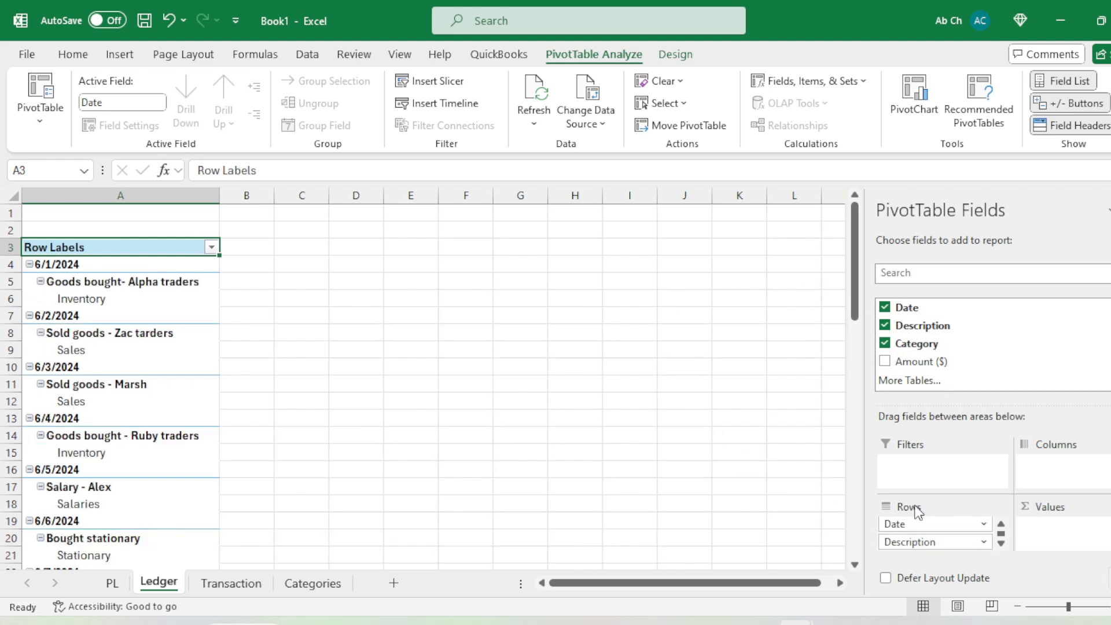
{"action": "left_click_drag", "start_coordinate": [884, 365], "coordinate": [1077, 538]}
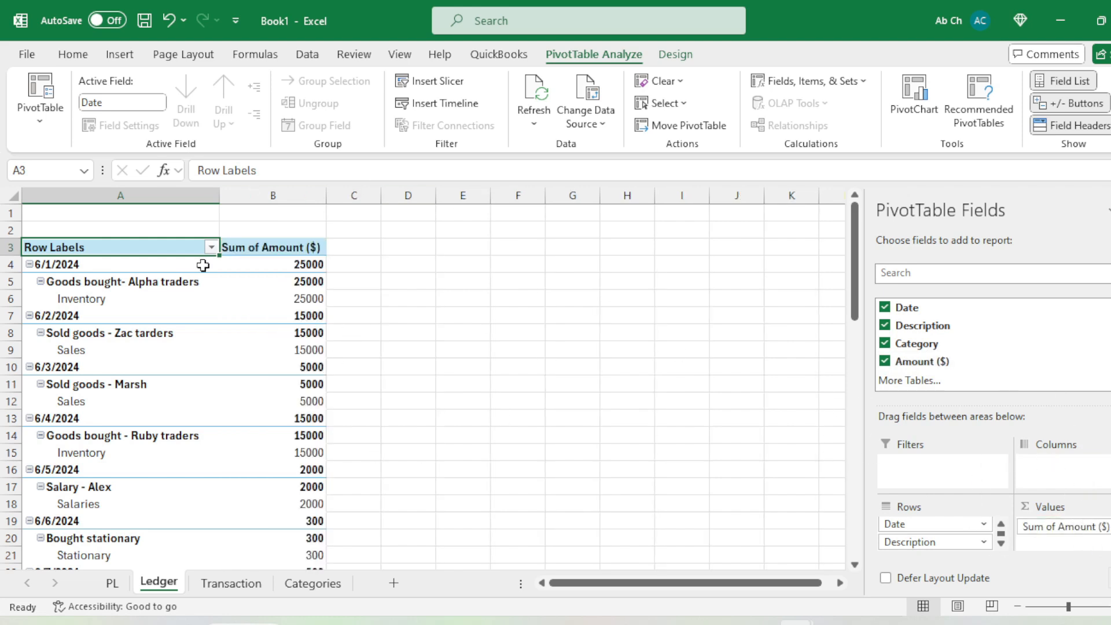
- Turn off all subtotals in the Ledger PivotTable and show its report layout in Tabular Form
{"action": "left_click", "coordinate": [183, 284]}
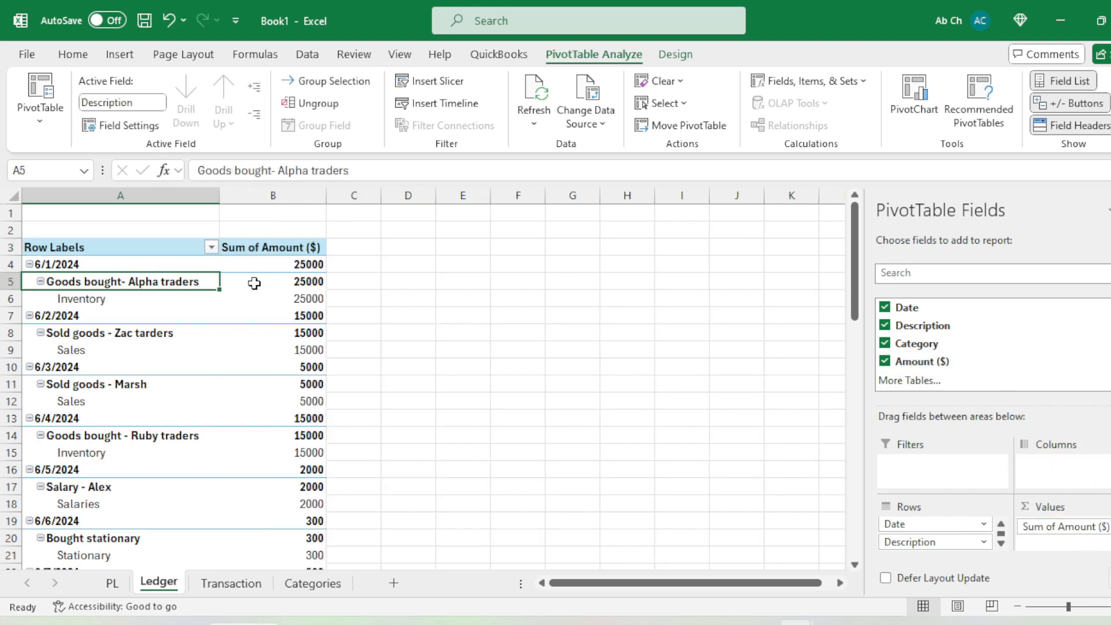
{"action": "left_click", "coordinate": [680, 58]}
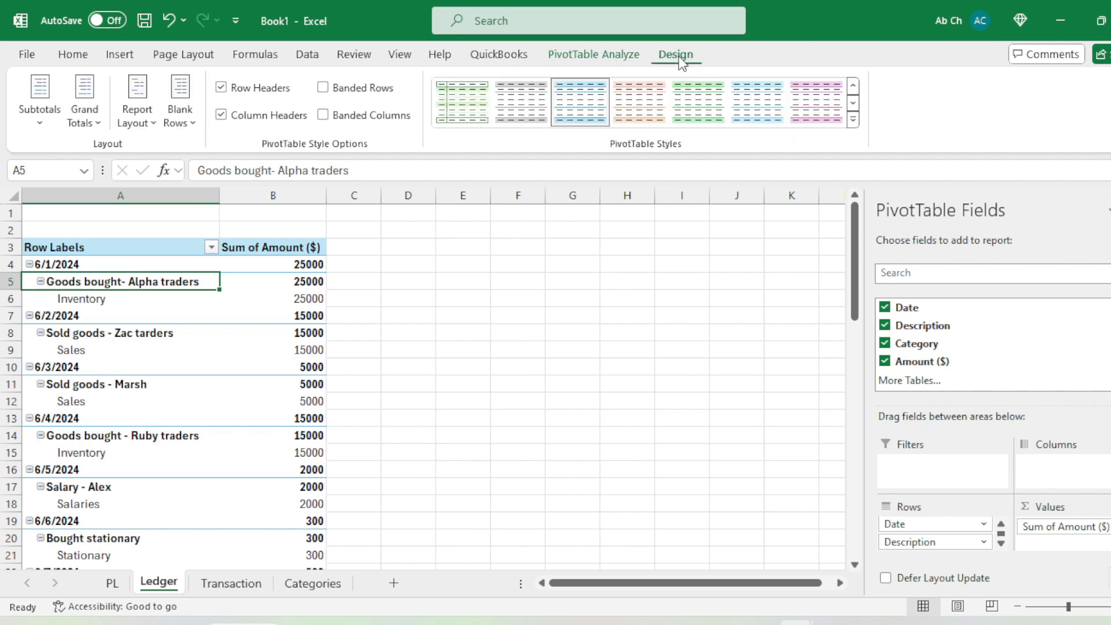
{"action": "left_click", "coordinate": [44, 124]}
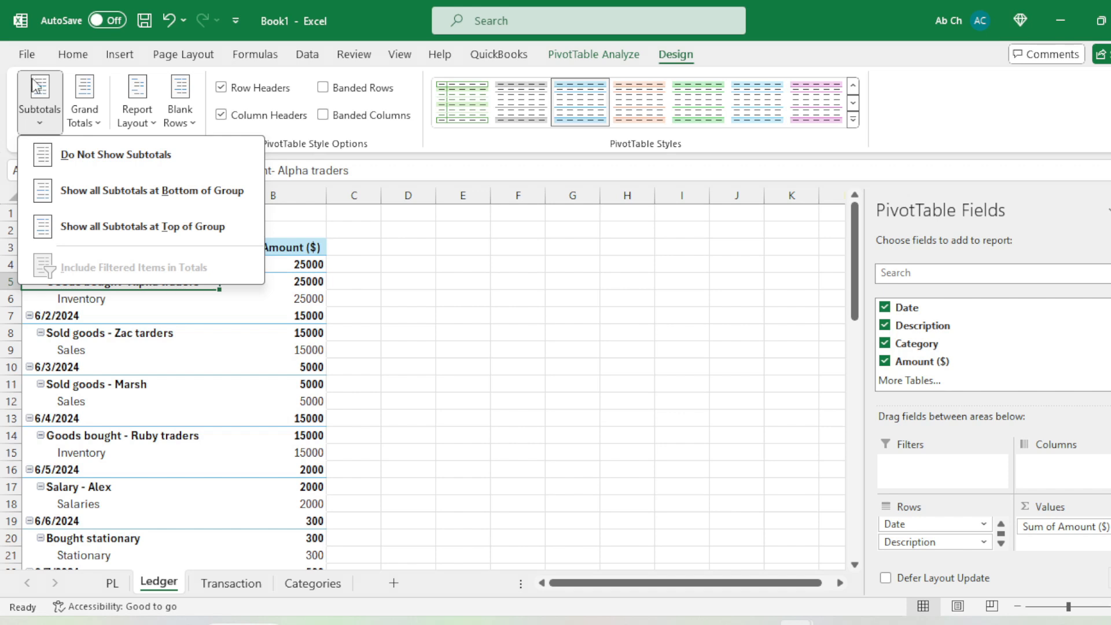
{"action": "left_click", "coordinate": [119, 159]}
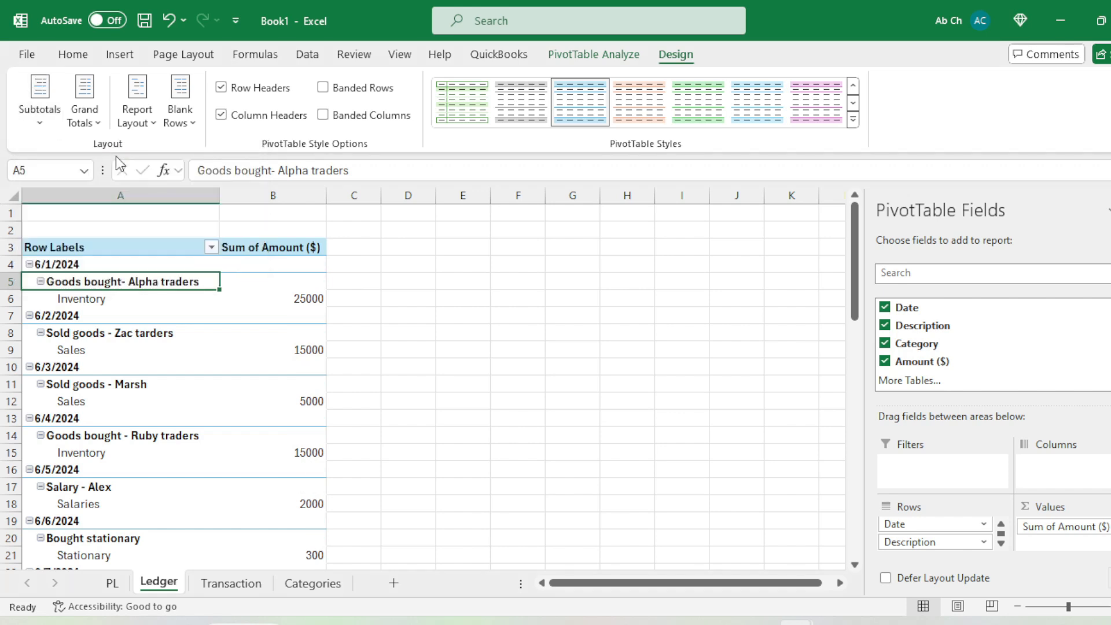
{"action": "left_click", "coordinate": [142, 114]}
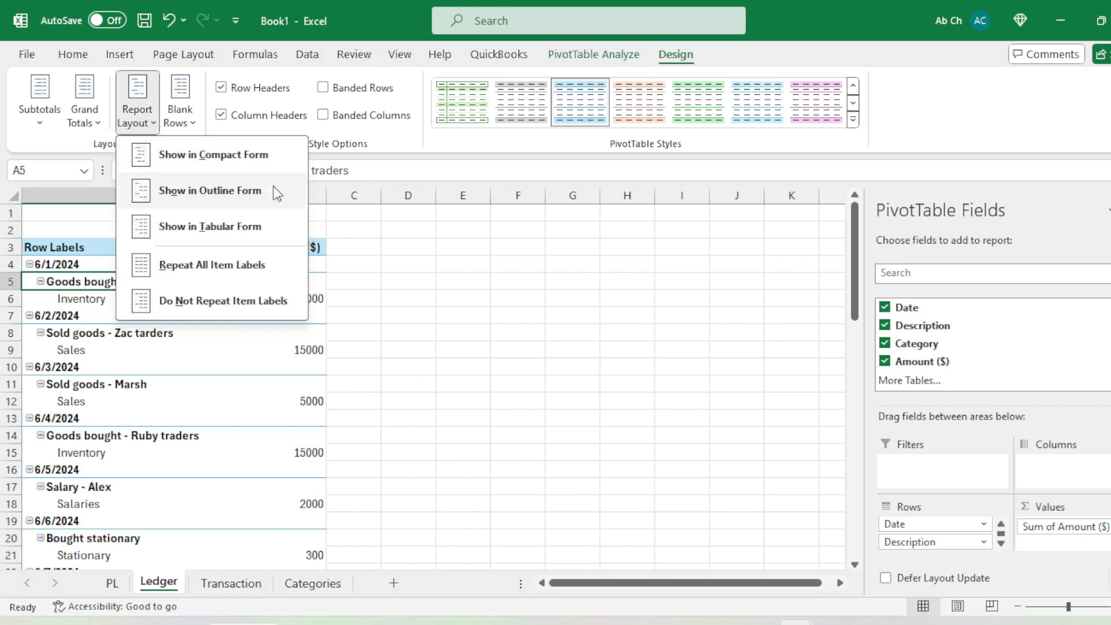
{"action": "left_click", "coordinate": [258, 227]}
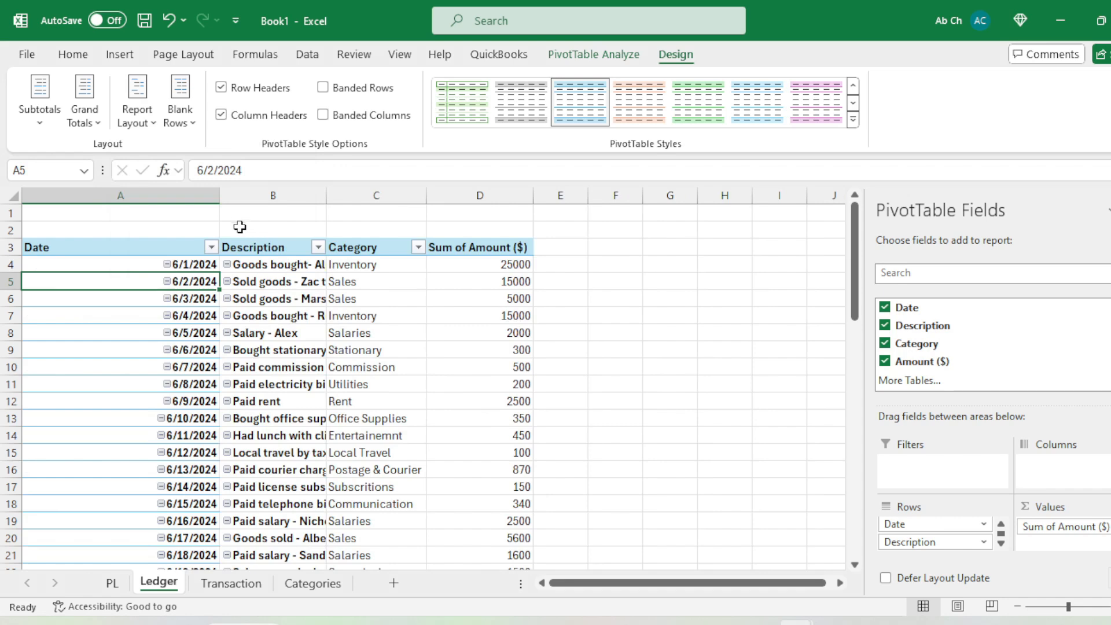
- Narrow the PivotTable's Date column and widen its Description column so that the full descriptions fit
{"action": "left_click_drag", "start_coordinate": [219, 195], "coordinate": [93, 196]}
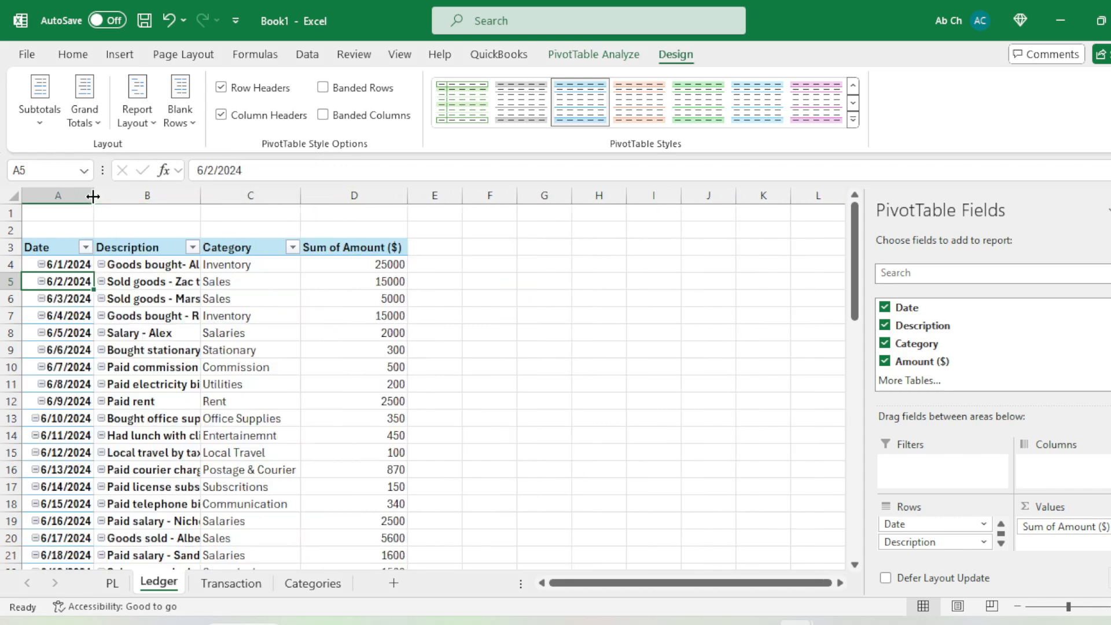
{"action": "left_click_drag", "start_coordinate": [201, 196], "coordinate": [317, 196]}
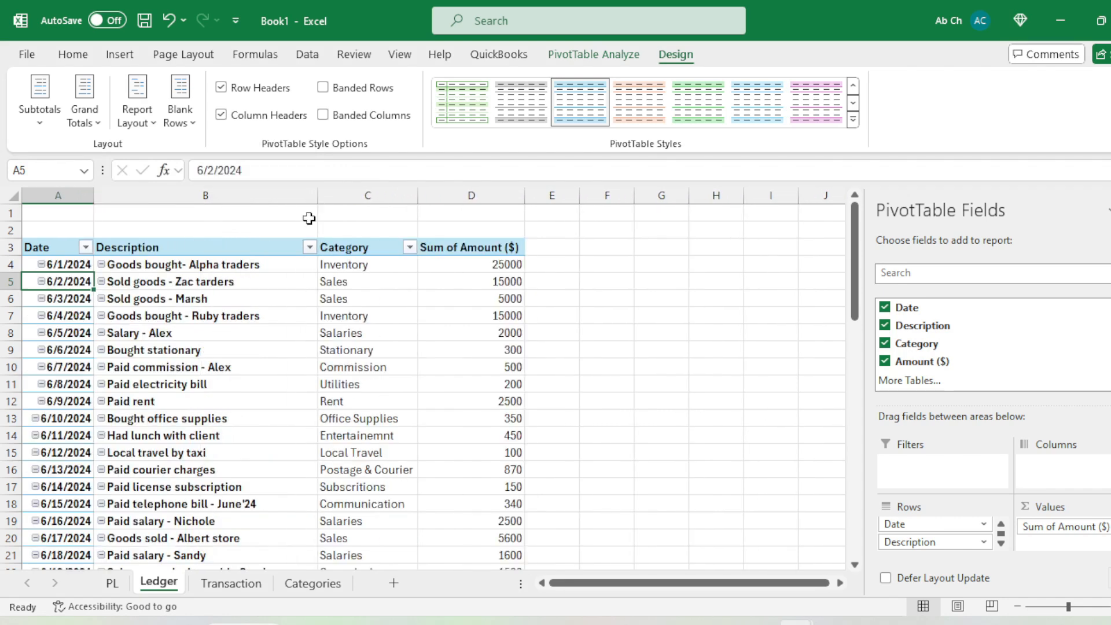
{"action": "scroll", "coordinate": [409, 337], "scroll_direction": "down", "scroll_amount": 3}
{"action": "scroll", "coordinate": [375, 340], "scroll_direction": "up", "scroll_amount": 3}
- Set the font size of the entire Ledger sheet to 14
{"action": "left_click", "coordinate": [169, 316]}
{"action": "left_click", "coordinate": [27, 54]}
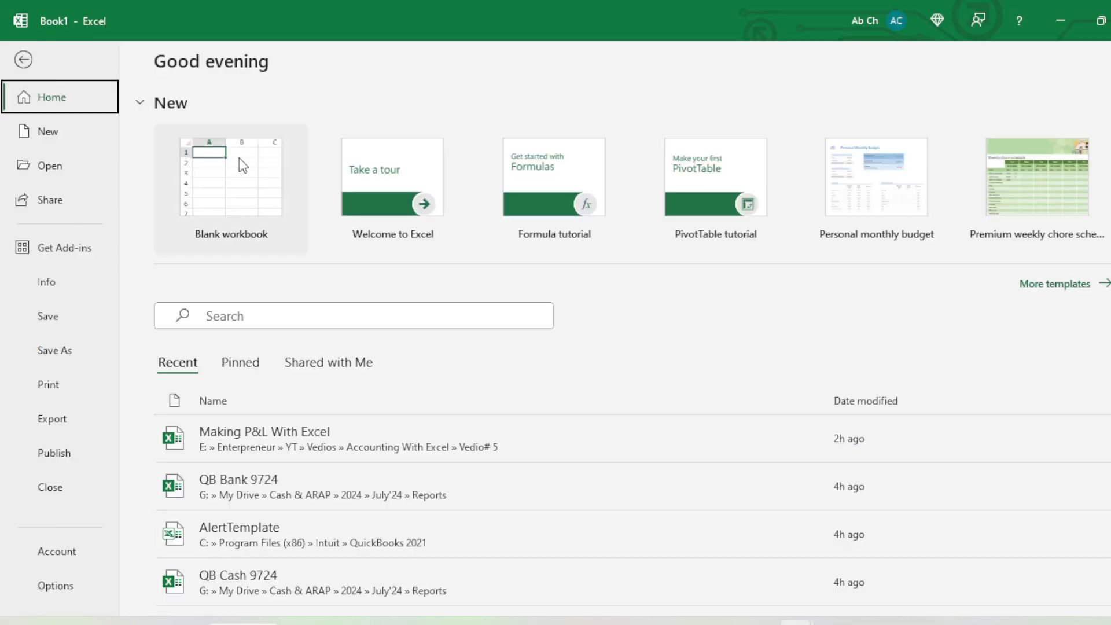
{"action": "key", "text": "Escape"}
{"action": "left_click", "coordinate": [74, 62]}
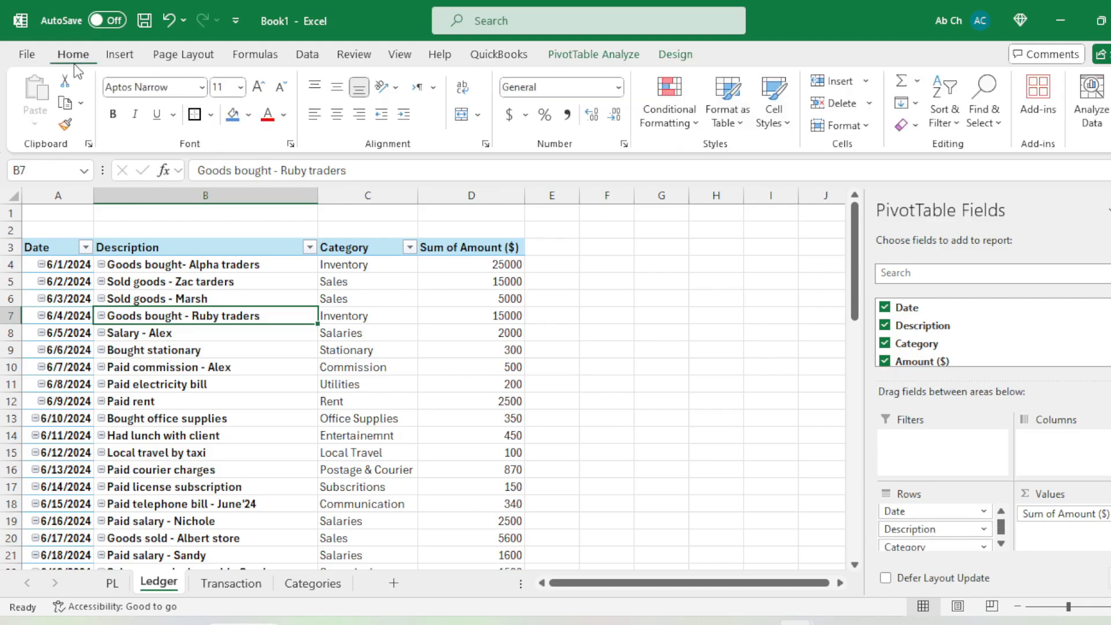
{"action": "left_click", "coordinate": [14, 196]}
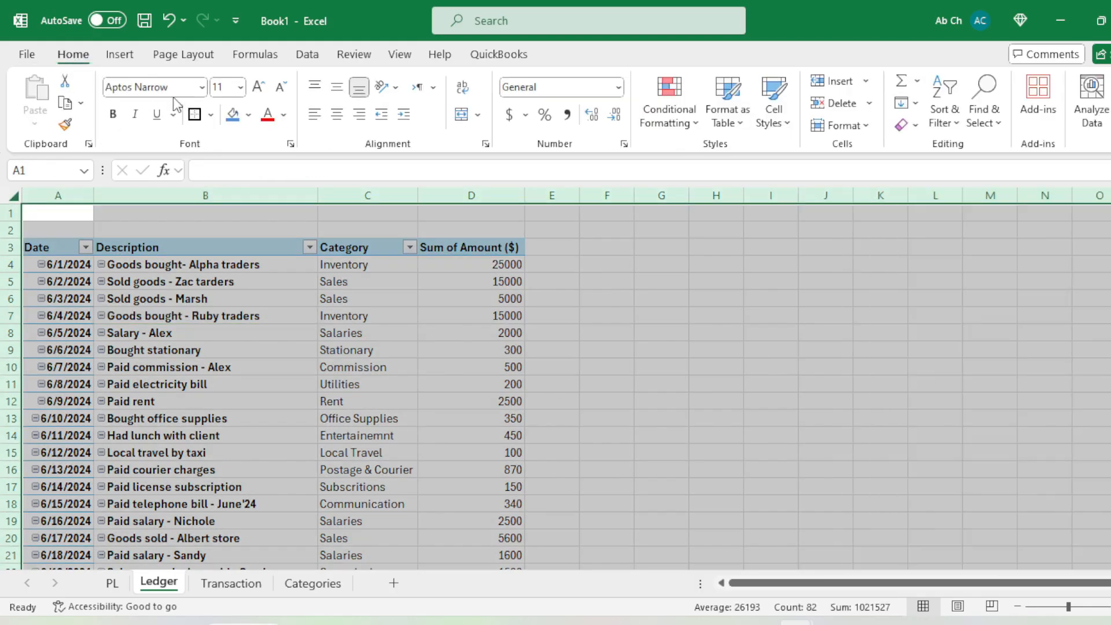
{"action": "left_click", "coordinate": [256, 89]}
{"action": "left_click", "coordinate": [255, 91]}
- Widen all columns of the Ledger sheet together, and narrow Date, Category and Sum of Amount ($) to fit their contents
{"action": "left_click_drag", "start_coordinate": [96, 192], "coordinate": [137, 189]}
{"action": "left_click_drag", "start_coordinate": [250, 195], "coordinate": [395, 199]}
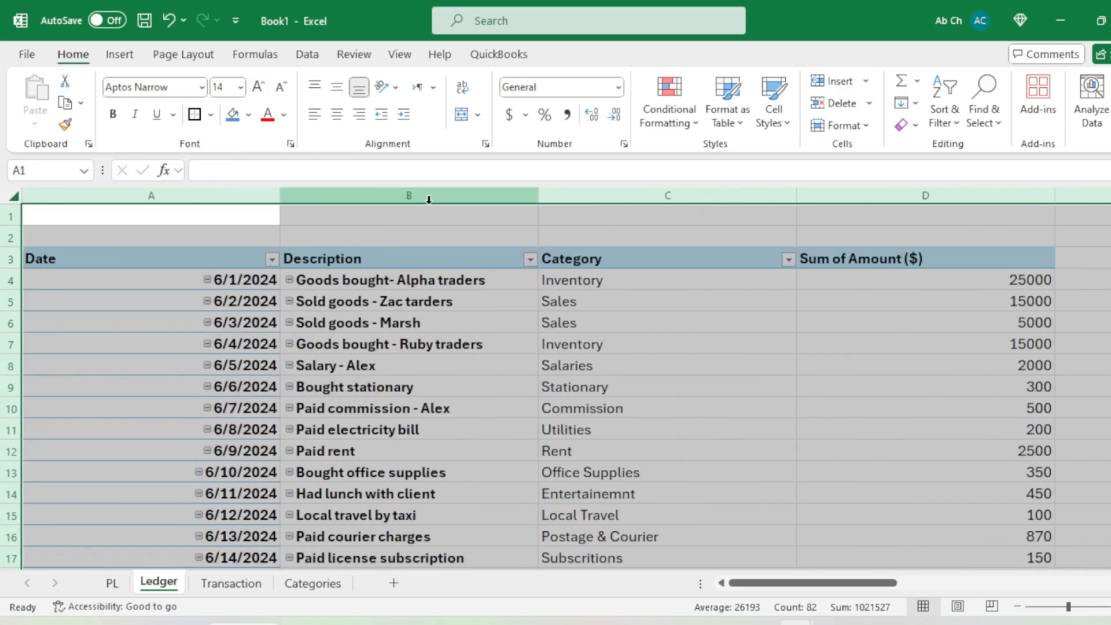
{"action": "left_click", "coordinate": [252, 219]}
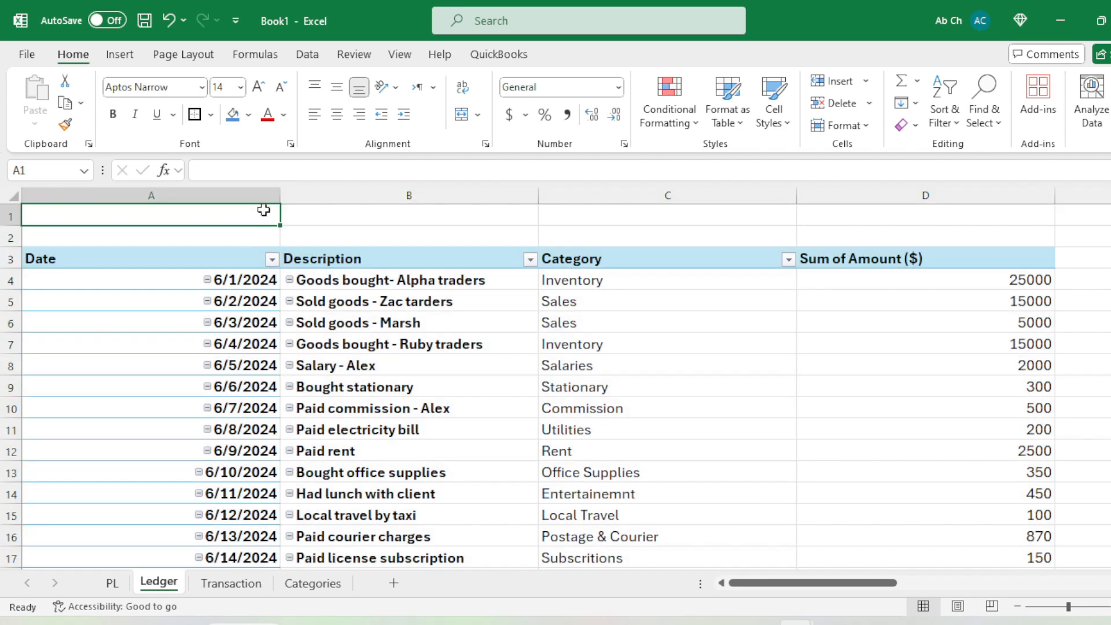
{"action": "left_click_drag", "start_coordinate": [278, 195], "coordinate": [119, 191]}
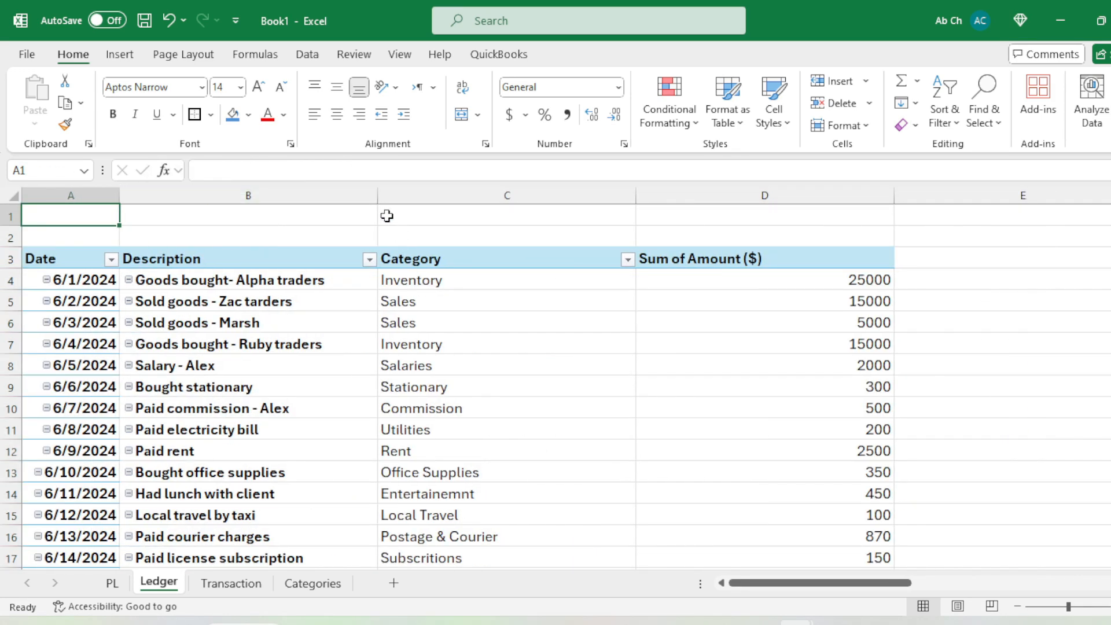
{"action": "left_click_drag", "start_coordinate": [635, 194], "coordinate": [508, 199]}
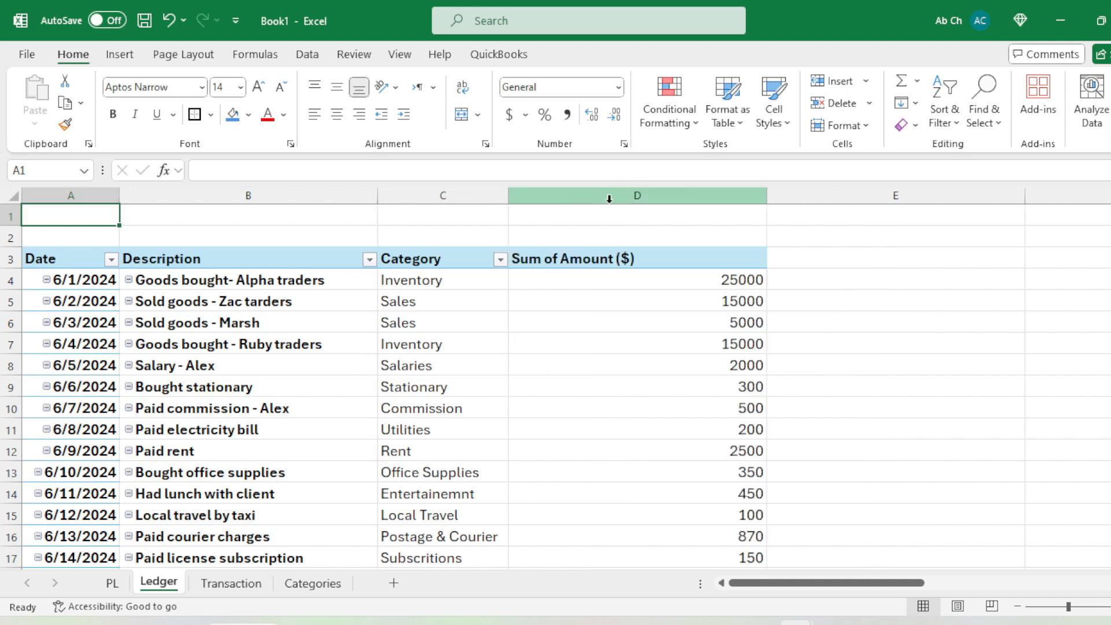
{"action": "left_click_drag", "start_coordinate": [766, 194], "coordinate": [629, 199]}
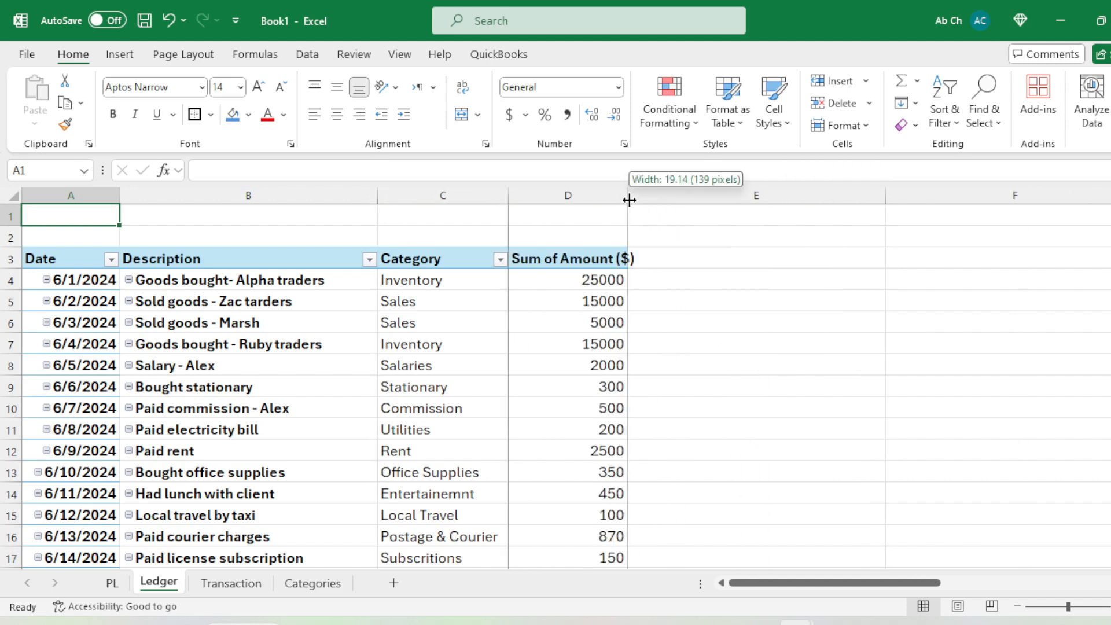
{"action": "double_click", "coordinate": [629, 200]}
- Center the contents of the Category column horizontally and vertically
{"action": "left_click", "coordinate": [443, 195]}
{"action": "left_click", "coordinate": [337, 114]}
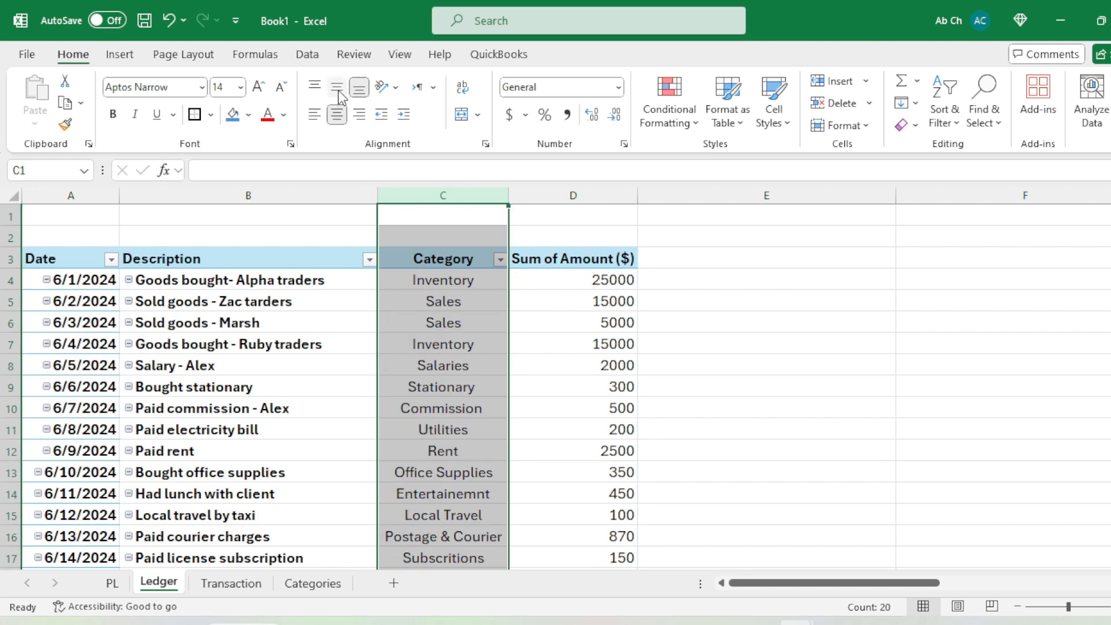
{"action": "left_click", "coordinate": [336, 87]}
{"action": "left_click", "coordinate": [443, 343]}
{"action": "scroll", "coordinate": [352, 365], "scroll_direction": "down", "scroll_amount": 3}
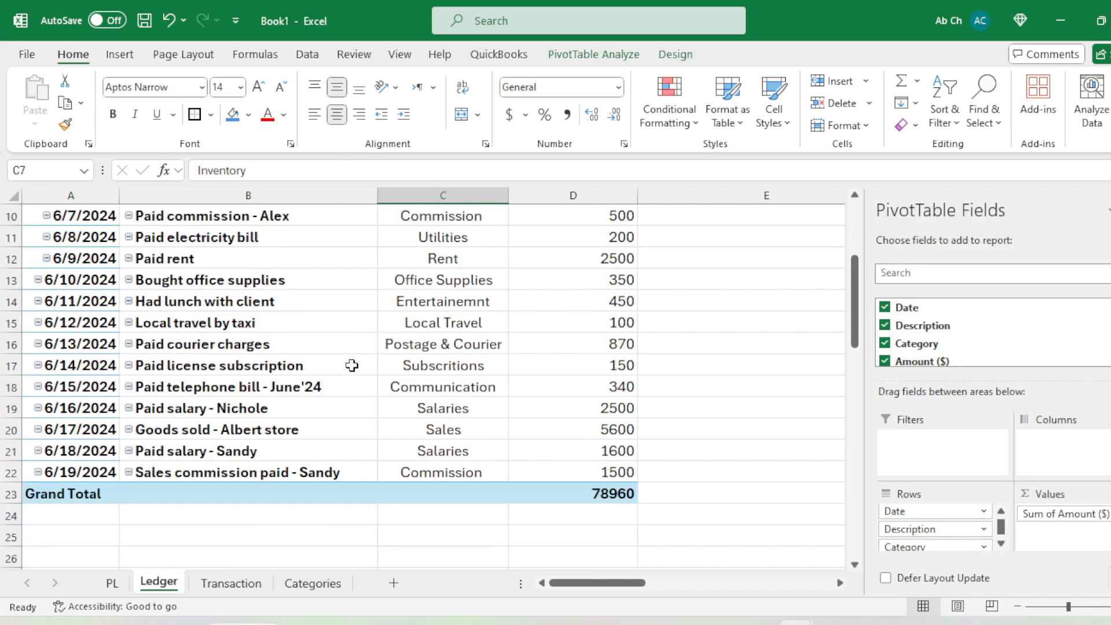
{"action": "scroll", "coordinate": [351, 365], "scroll_direction": "down", "scroll_amount": 1}
{"action": "scroll", "coordinate": [614, 431], "scroll_direction": "up", "scroll_amount": 4}
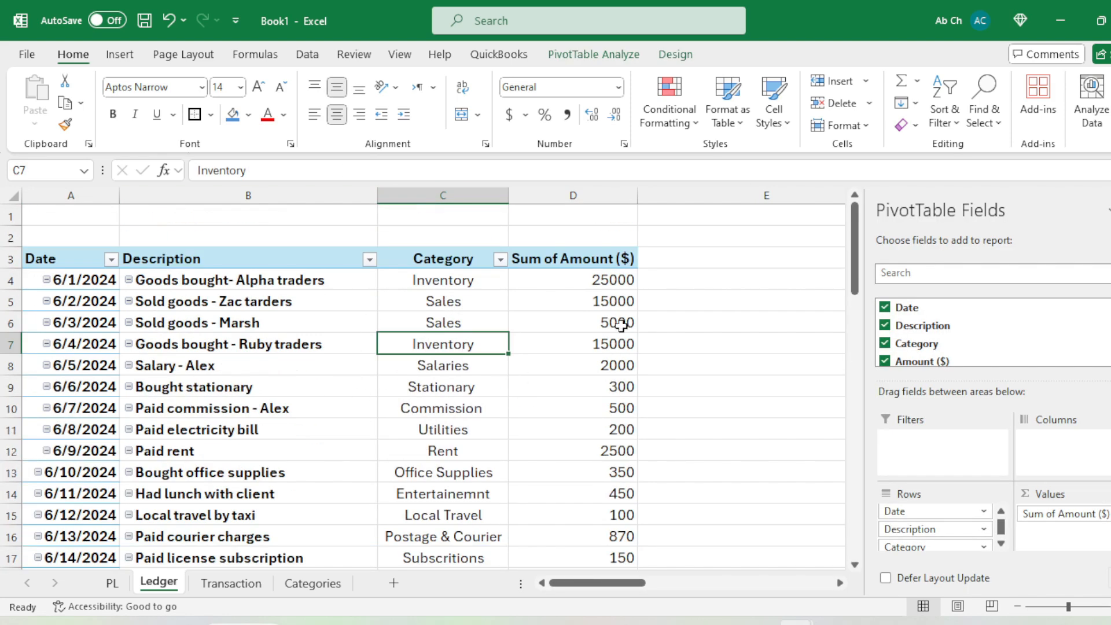
- Format the Sum of Amount ($) column as Accounting with 0 decimal places and no currency symbol
{"action": "left_click", "coordinate": [593, 198]}
{"action": "right_click", "coordinate": [595, 200]}
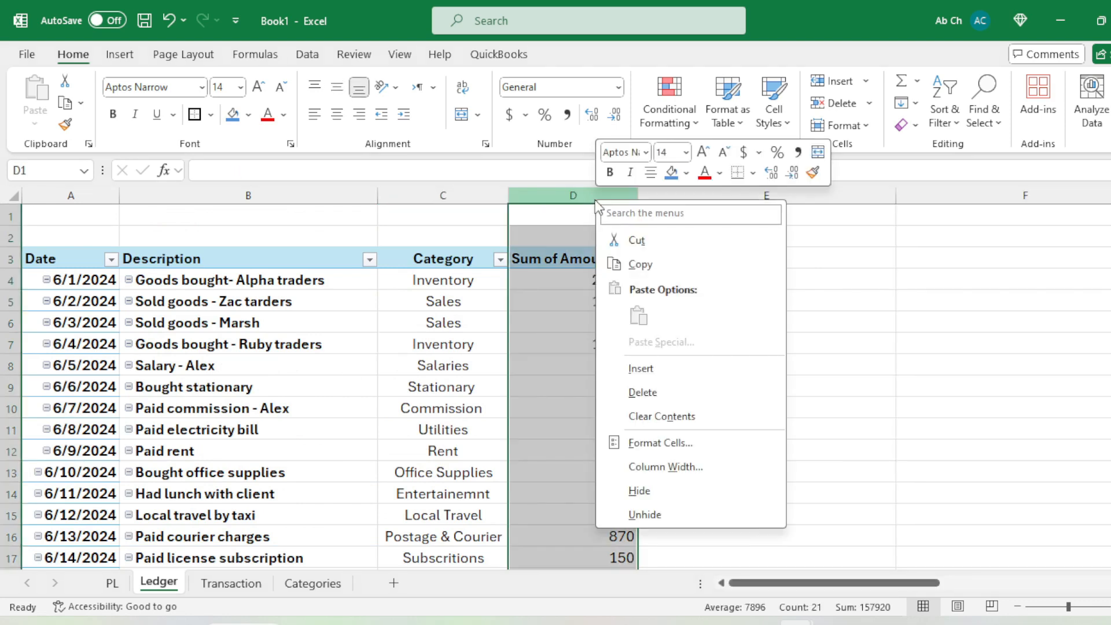
{"action": "left_click", "coordinate": [686, 444]}
{"action": "left_click", "coordinate": [500, 299]}
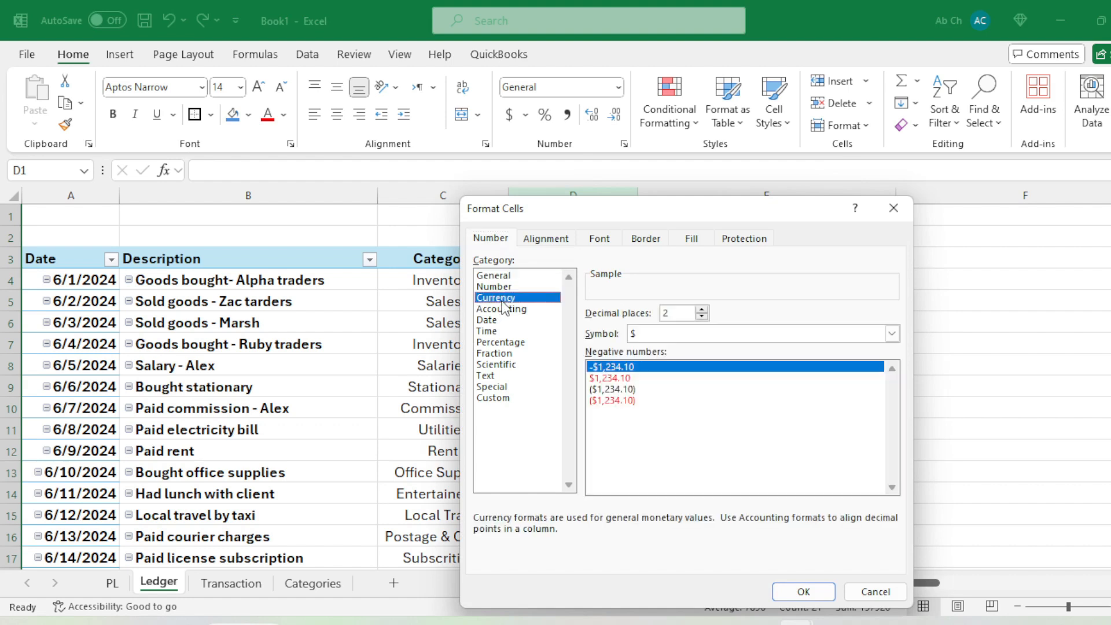
{"action": "left_click_drag", "start_coordinate": [691, 317], "coordinate": [625, 318]}
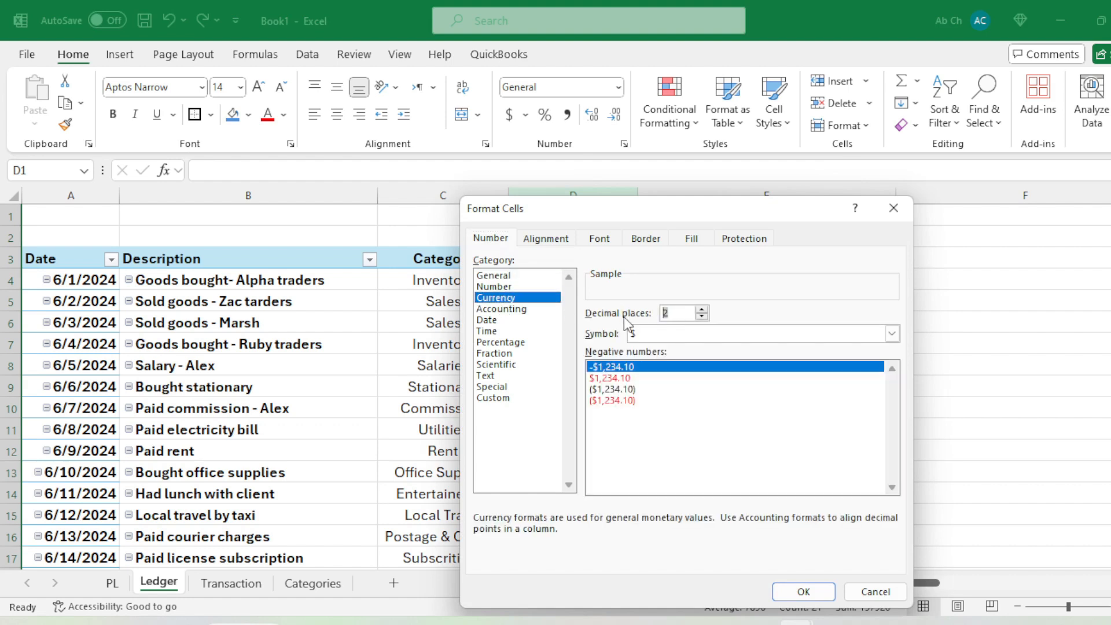
{"action": "left_click", "coordinate": [501, 287]}
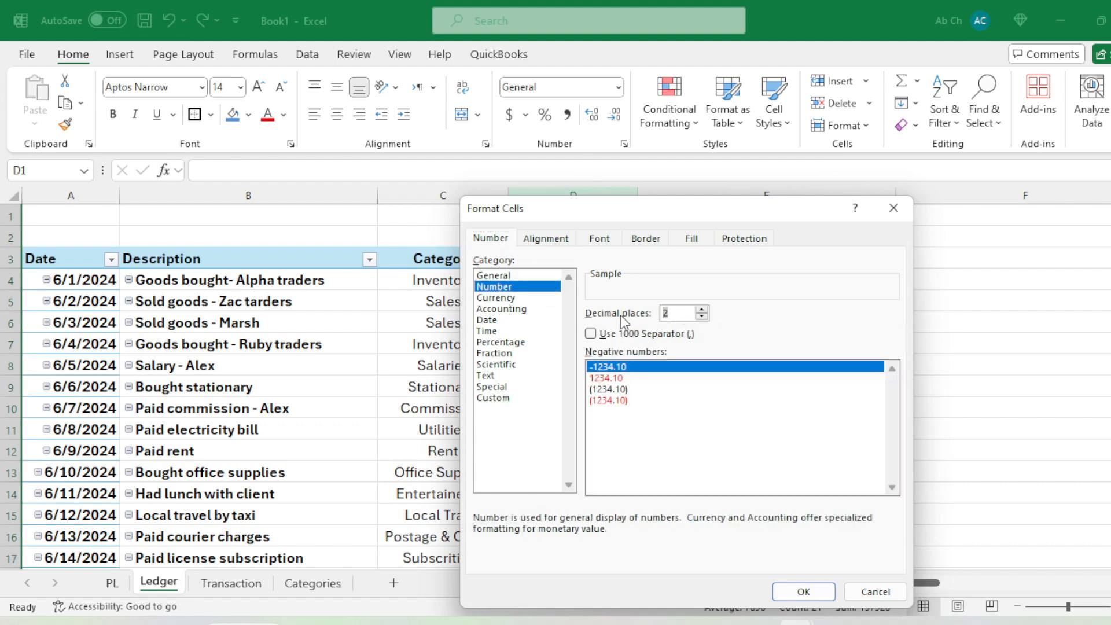
{"action": "type", "text": "0"}
{"action": "left_click", "coordinate": [501, 309]}
{"action": "left_click", "coordinate": [689, 335]}
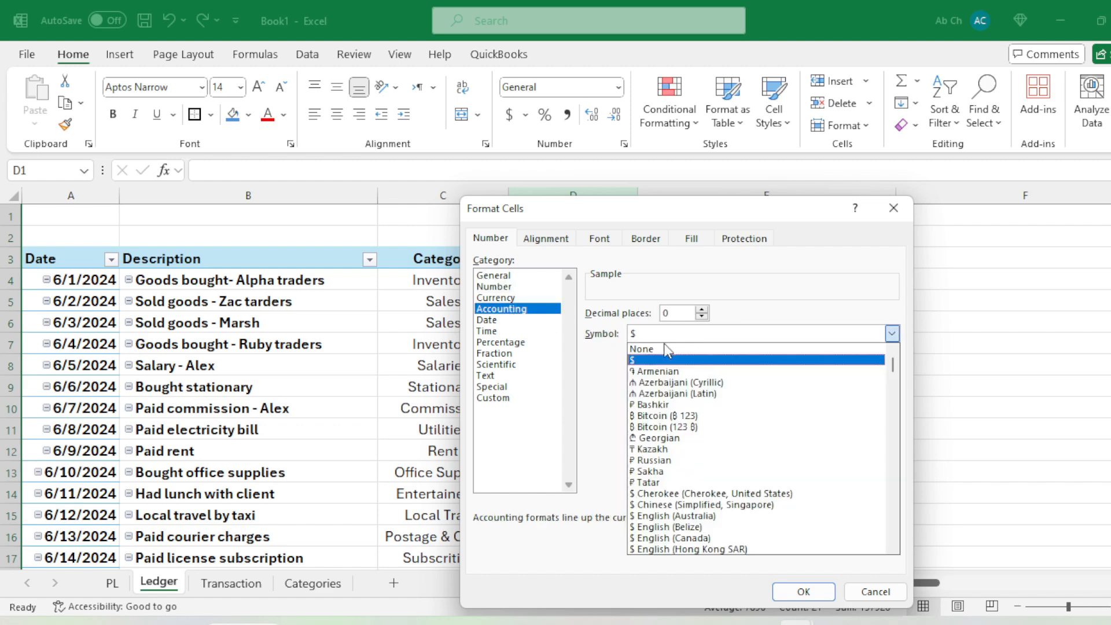
{"action": "left_click", "coordinate": [665, 349]}
{"action": "left_click", "coordinate": [804, 591]}
{"action": "left_click", "coordinate": [697, 401]}
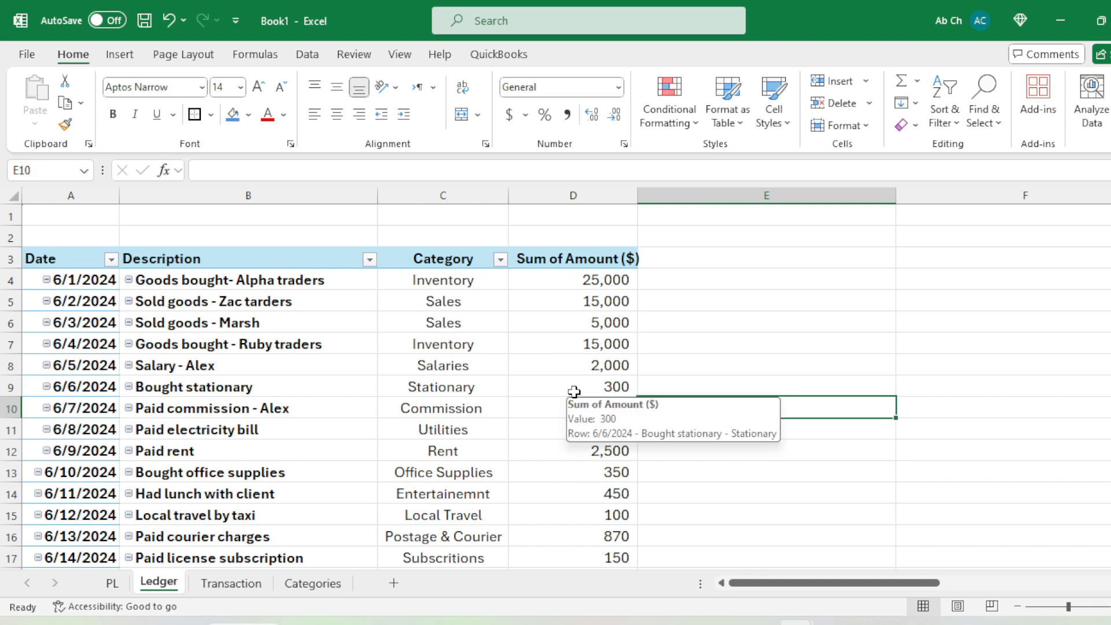
{"action": "scroll", "coordinate": [605, 426], "scroll_direction": "down", "scroll_amount": 3}
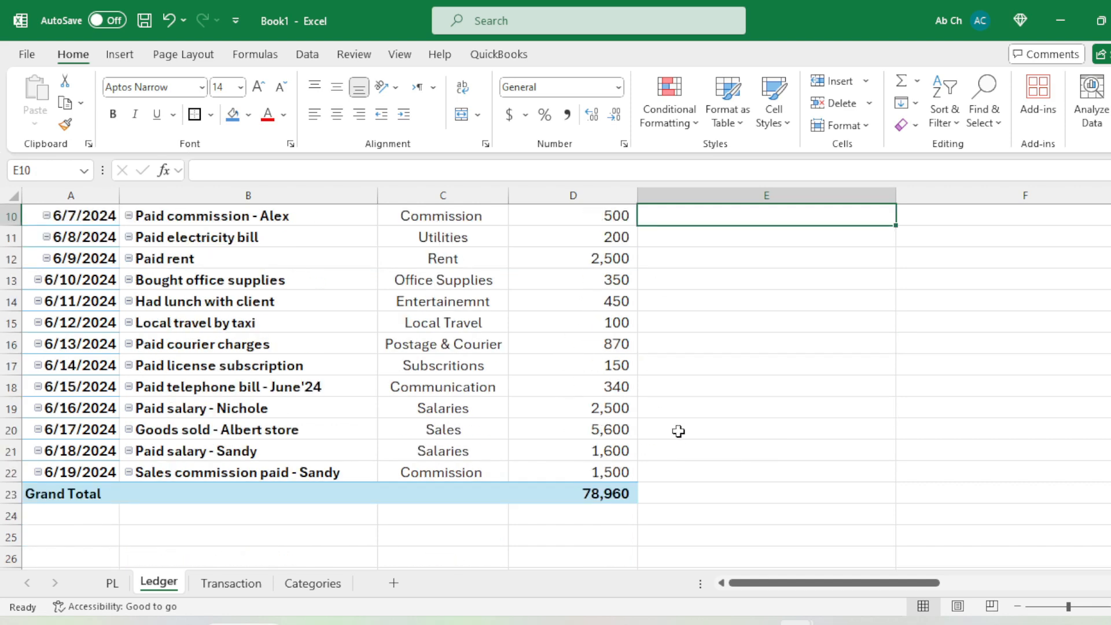
{"action": "left_click", "coordinate": [666, 429]}
{"action": "scroll", "coordinate": [636, 417], "scroll_direction": "up", "scroll_amount": 3}
- Insert a slicer for the Category field and place it in column E beside the PivotTable
{"action": "left_click", "coordinate": [547, 344]}
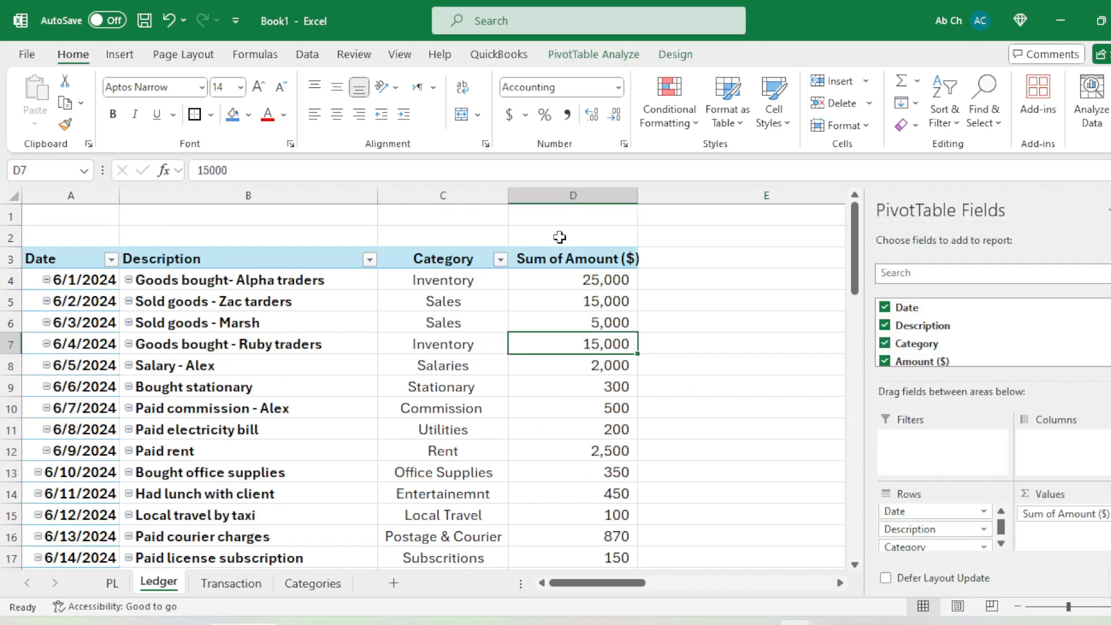
{"action": "left_click", "coordinate": [585, 56]}
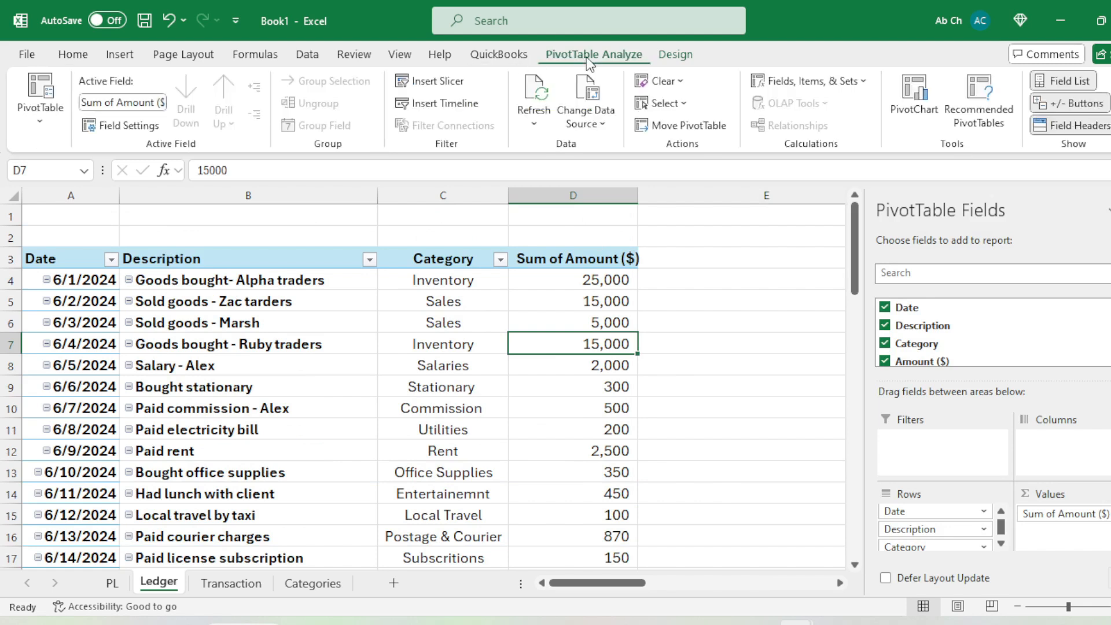
{"action": "left_click", "coordinate": [439, 85]}
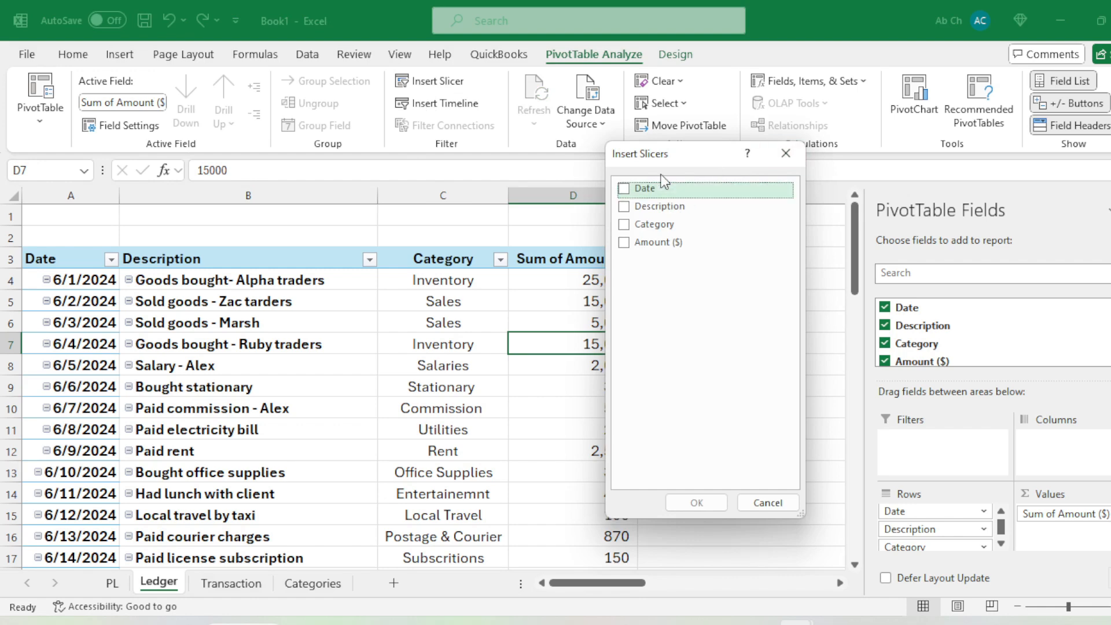
{"action": "left_click", "coordinate": [637, 225]}
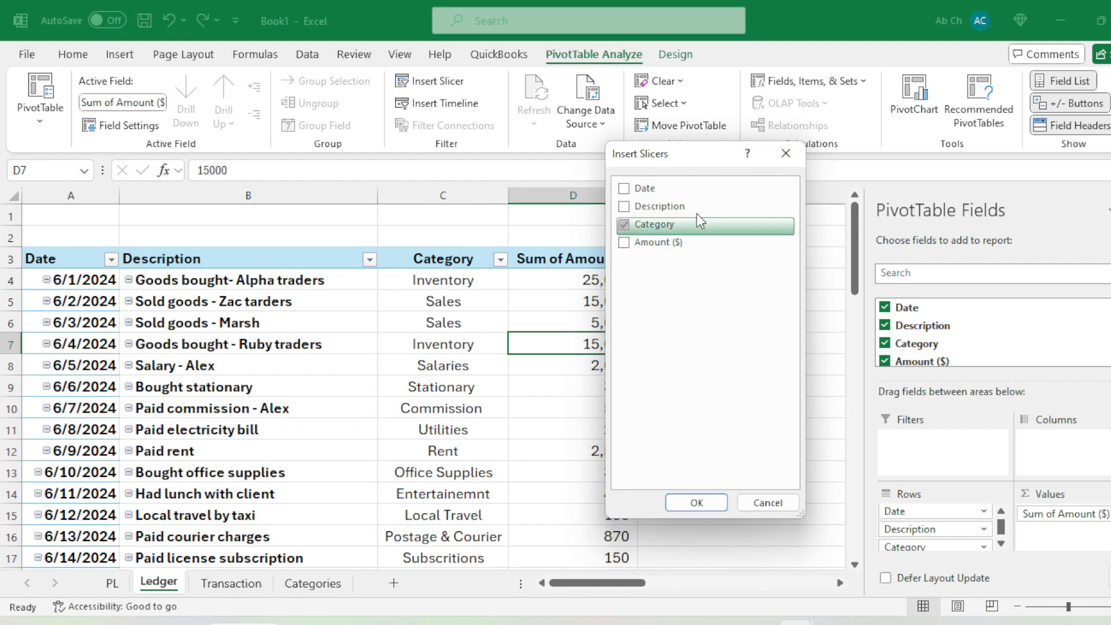
{"action": "left_click", "coordinate": [696, 502]}
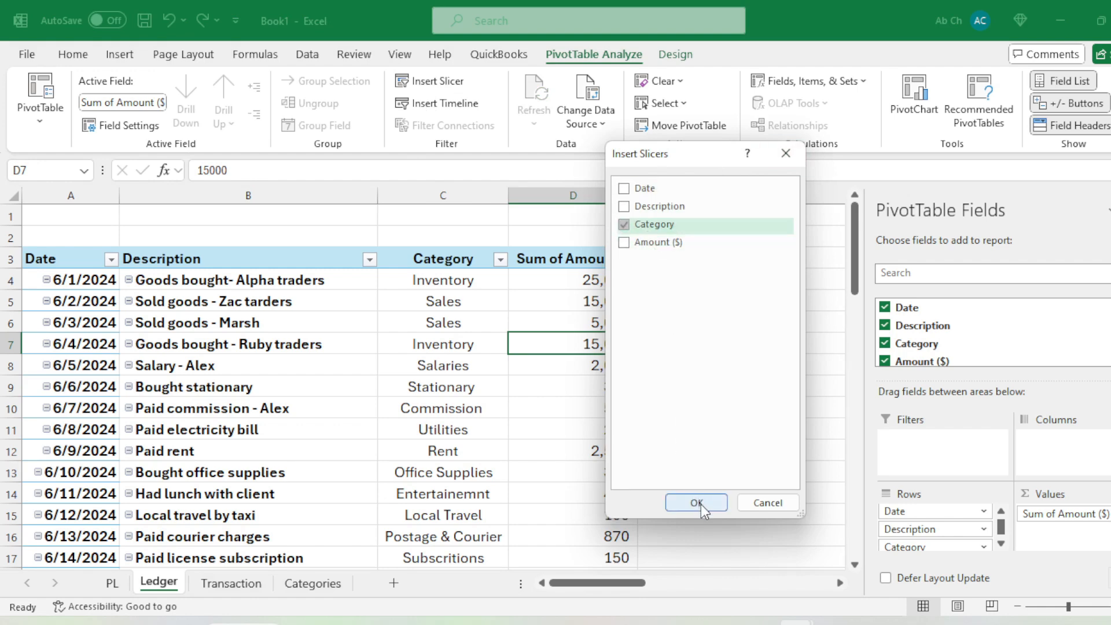
{"action": "left_click_drag", "start_coordinate": [431, 290], "coordinate": [801, 283]}
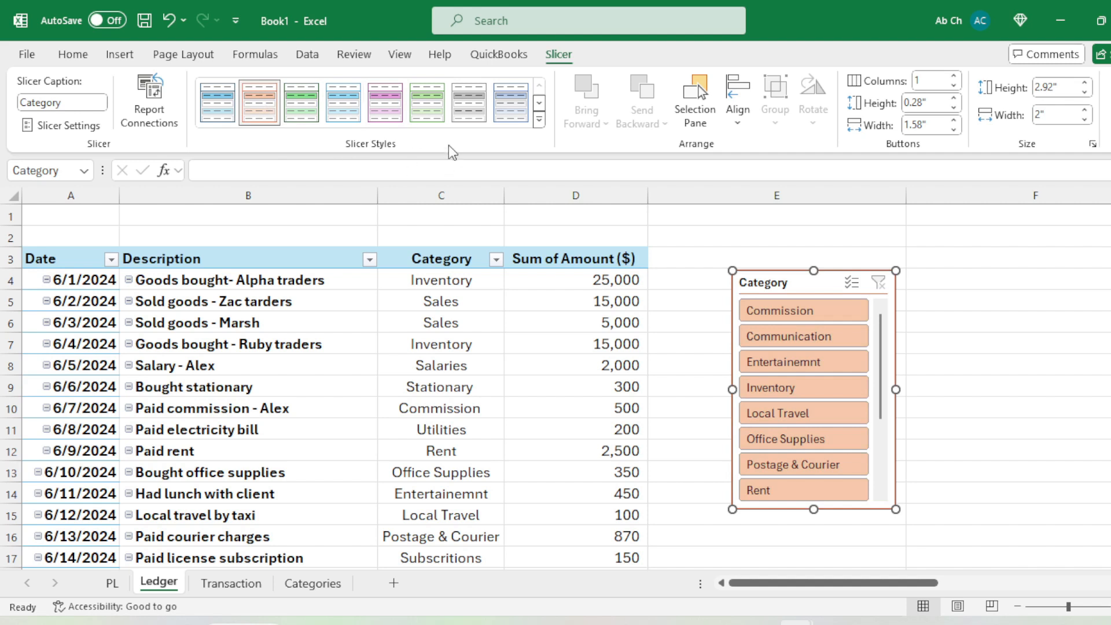
- Apply a light blue style to the Category slicer and enlarge it to about 3.15" high by 2.19" wide
{"action": "left_click", "coordinate": [511, 102]}
{"action": "left_click", "coordinate": [216, 120]}
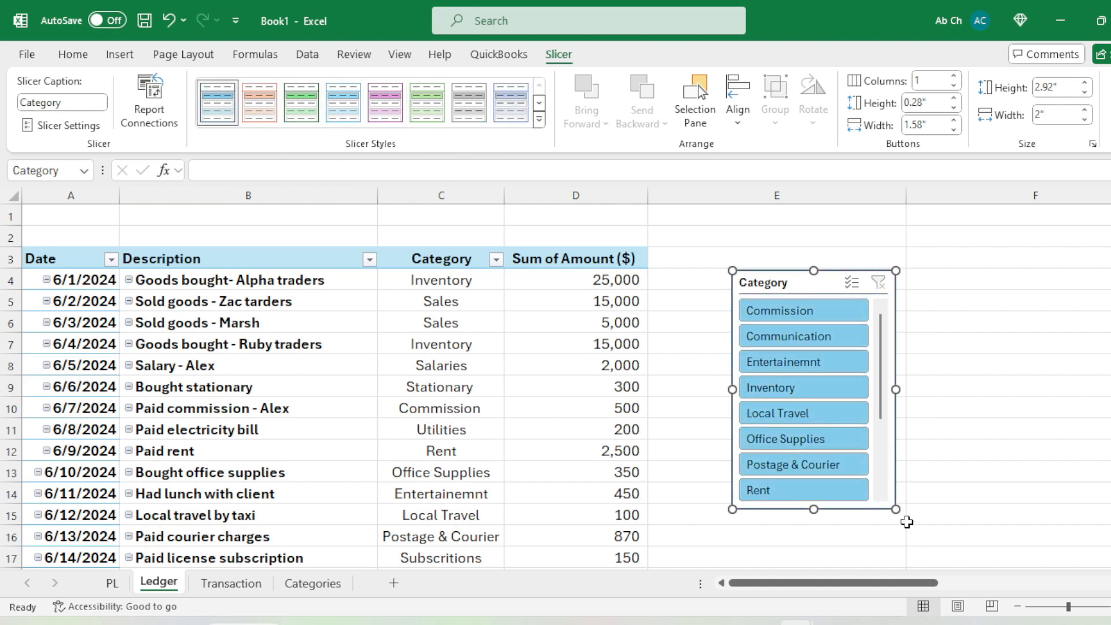
{"action": "left_click_drag", "start_coordinate": [893, 509], "coordinate": [912, 522]}
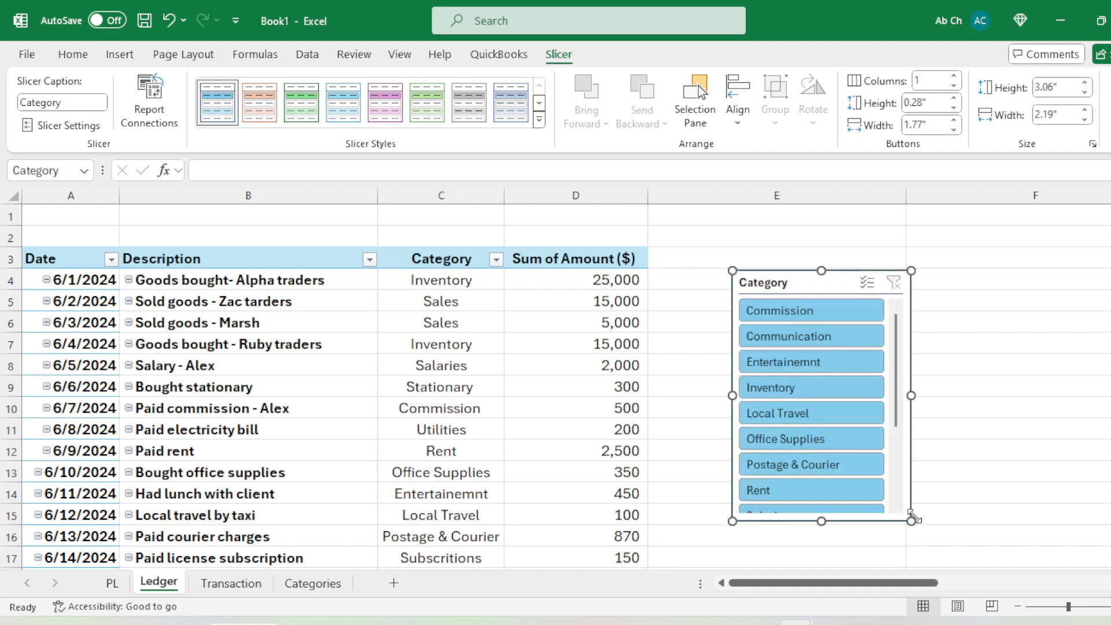
{"action": "left_click_drag", "start_coordinate": [821, 521], "coordinate": [821, 527]}
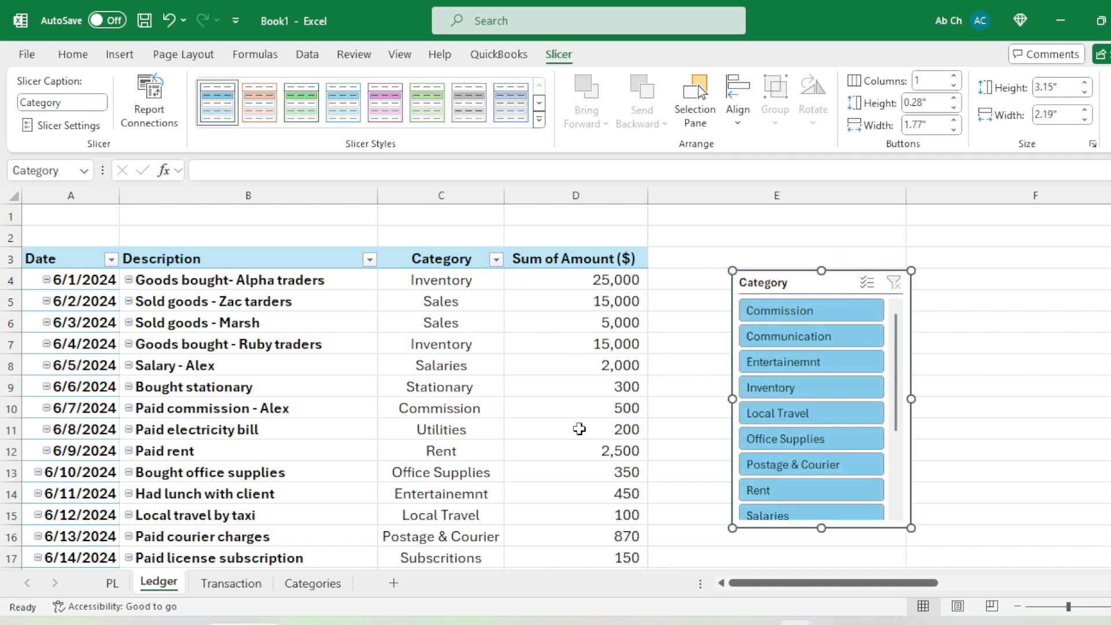
- Apply a medium turquoise-blue PivotTable style to the Ledger PivotTable and close its field list
{"action": "left_click", "coordinate": [364, 294]}
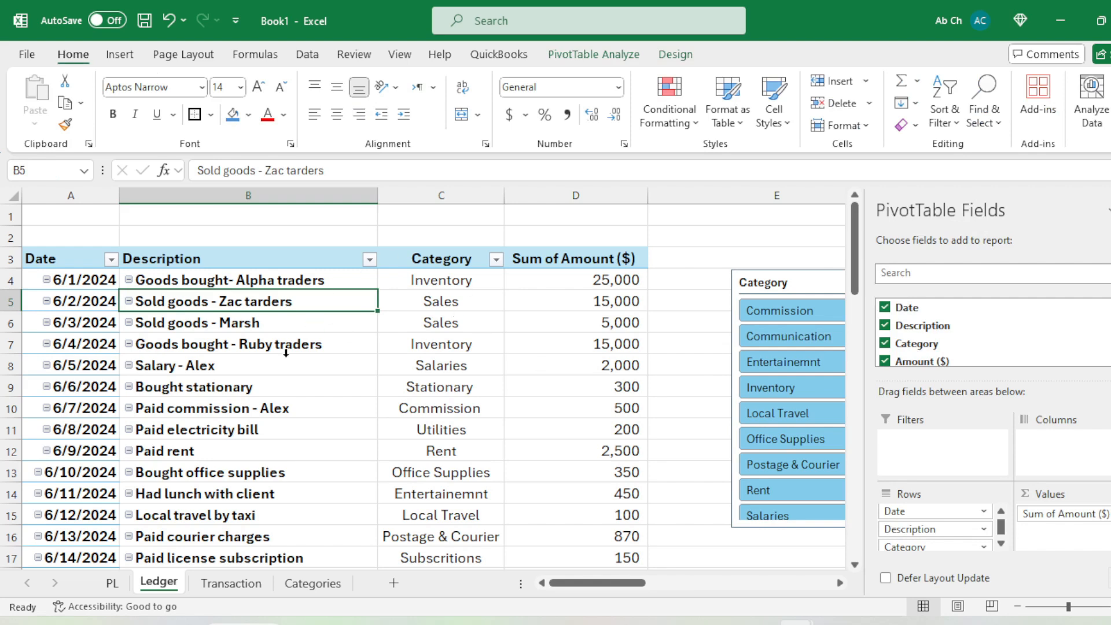
{"action": "left_click", "coordinate": [675, 56]}
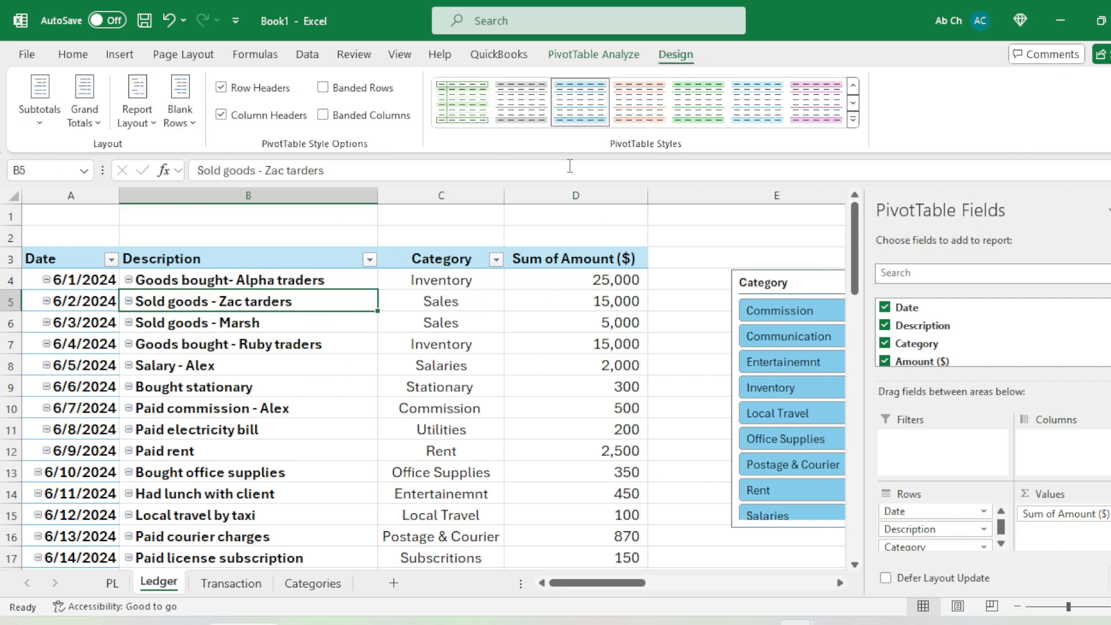
{"action": "left_click", "coordinate": [853, 119]}
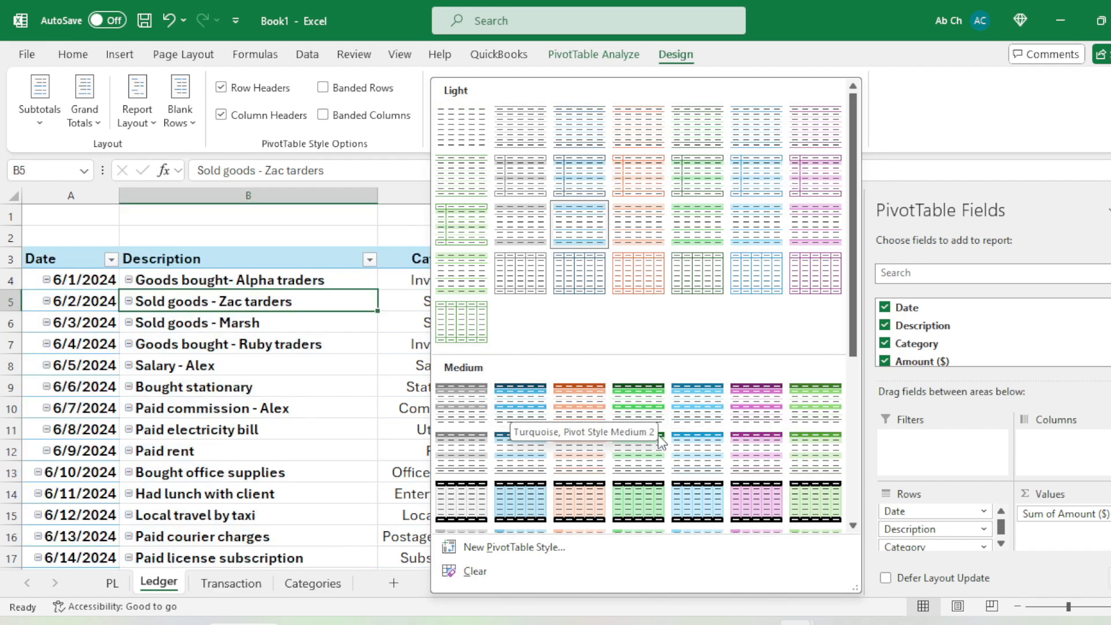
{"action": "left_click", "coordinate": [681, 447]}
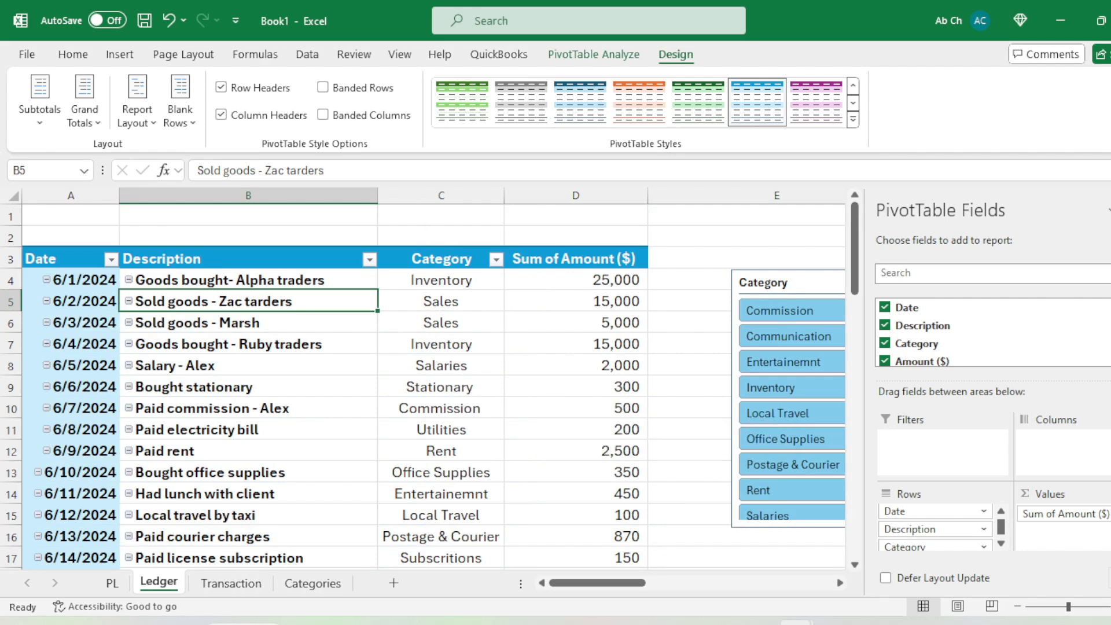
{"action": "left_click", "coordinate": [1110, 210]}
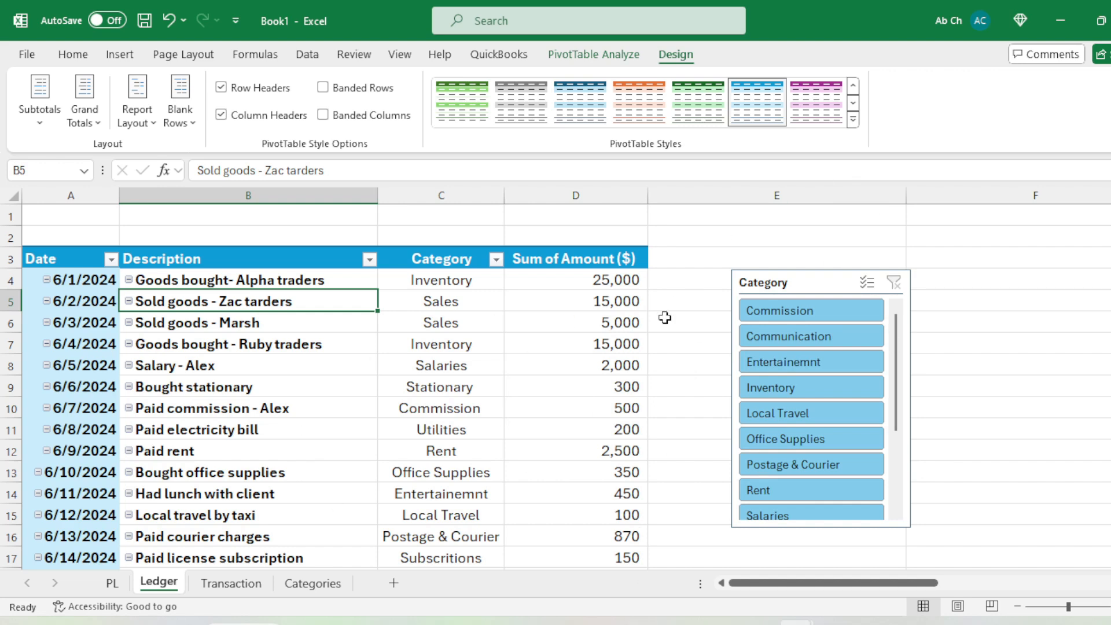
{"action": "scroll", "coordinate": [538, 365], "scroll_direction": "down", "scroll_amount": 1}
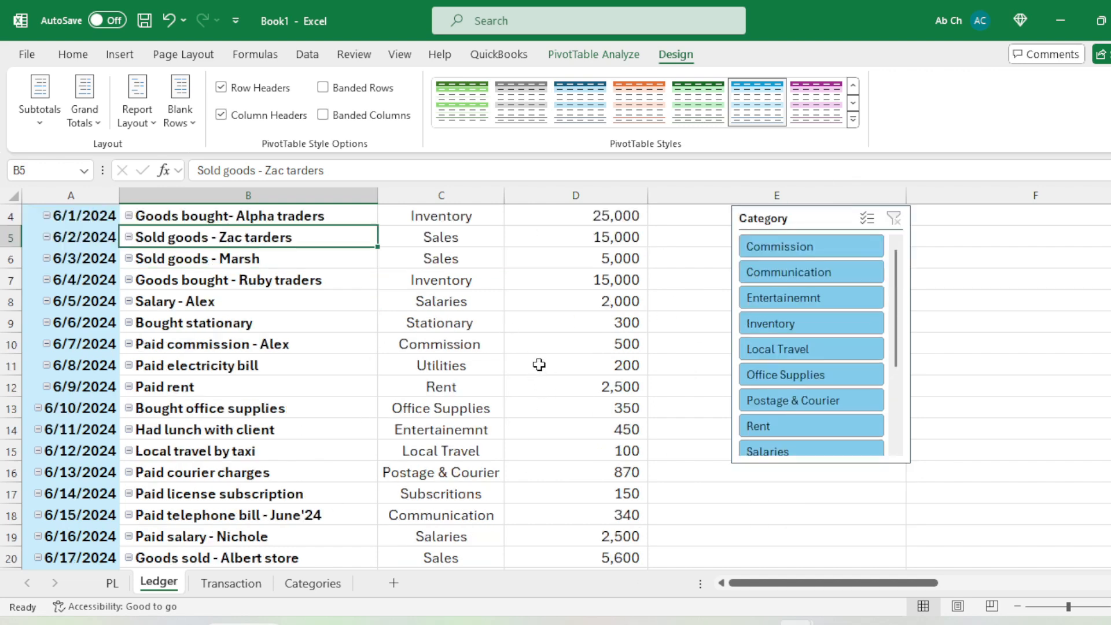
{"action": "scroll", "coordinate": [539, 365], "scroll_direction": "up", "scroll_amount": 1}
- Filter the Ledger PivotTable with the Category slicer by Sales, Salaries, Rent and Inventory in turn to examine each category's entries
{"action": "left_click_drag", "start_coordinate": [898, 354], "coordinate": [900, 431]}
{"action": "left_click", "coordinate": [782, 416]}
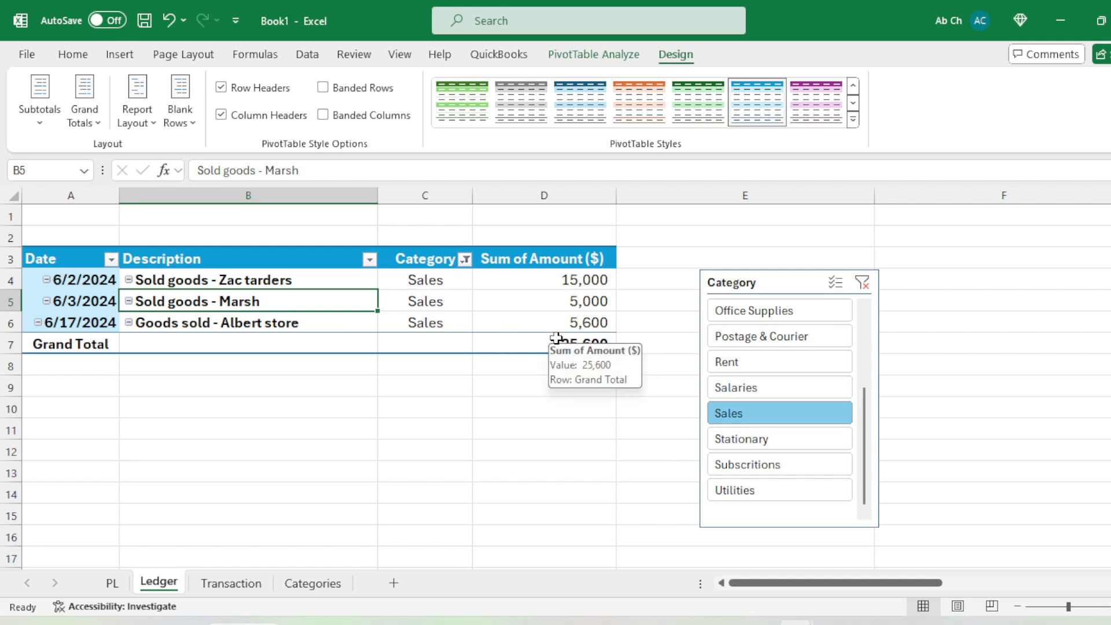
{"action": "left_click", "coordinate": [742, 390]}
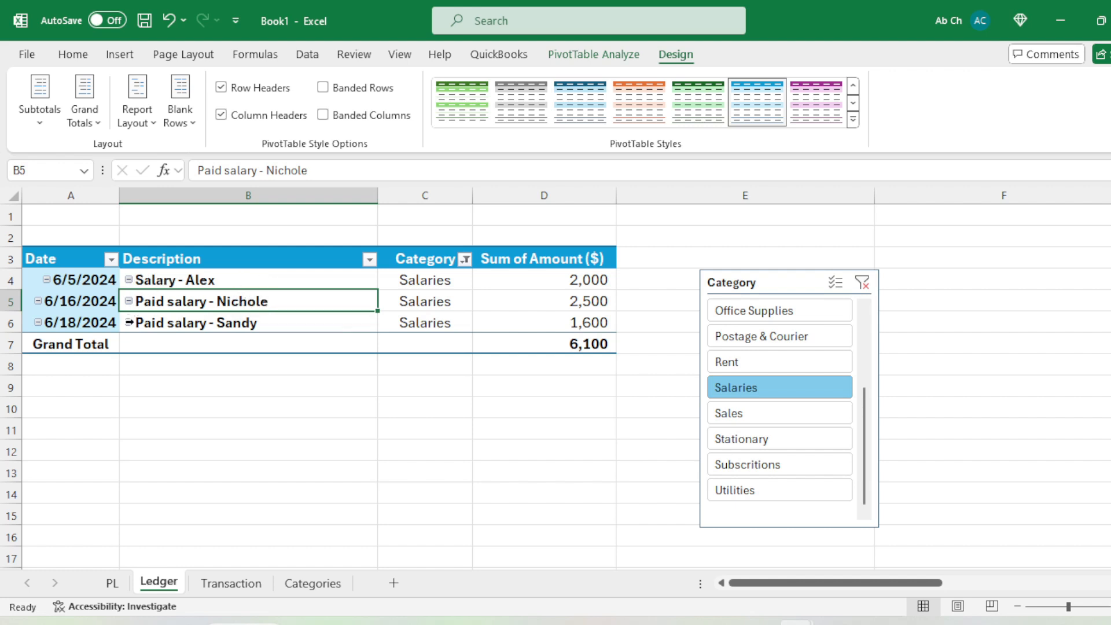
{"action": "left_click", "coordinate": [786, 370]}
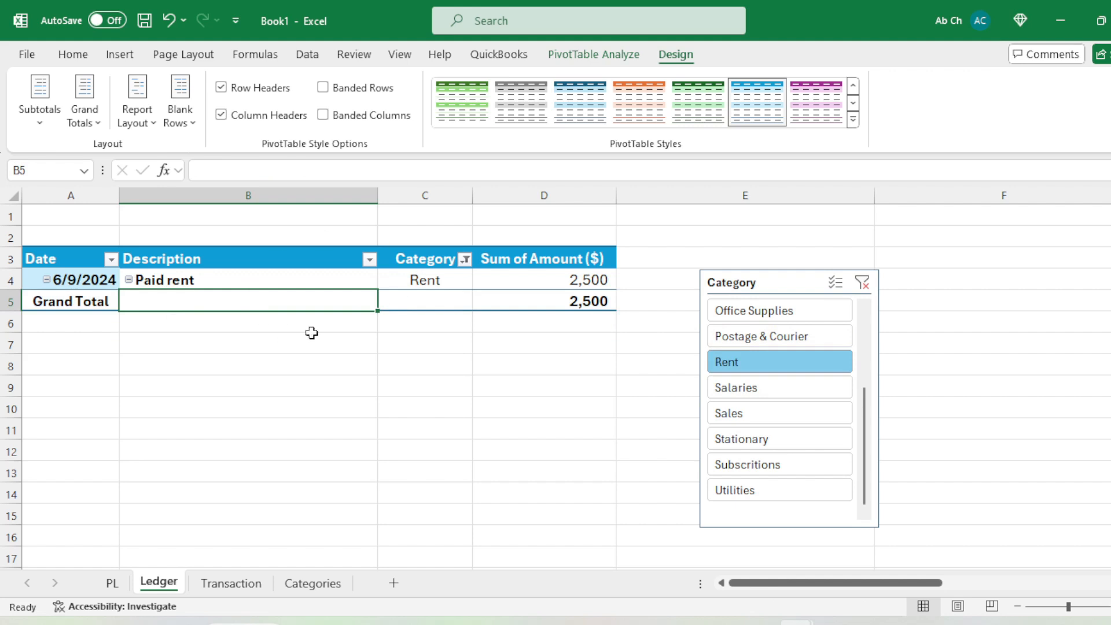
{"action": "left_click_drag", "start_coordinate": [865, 438], "coordinate": [864, 379]}
{"action": "left_click", "coordinate": [741, 362]}
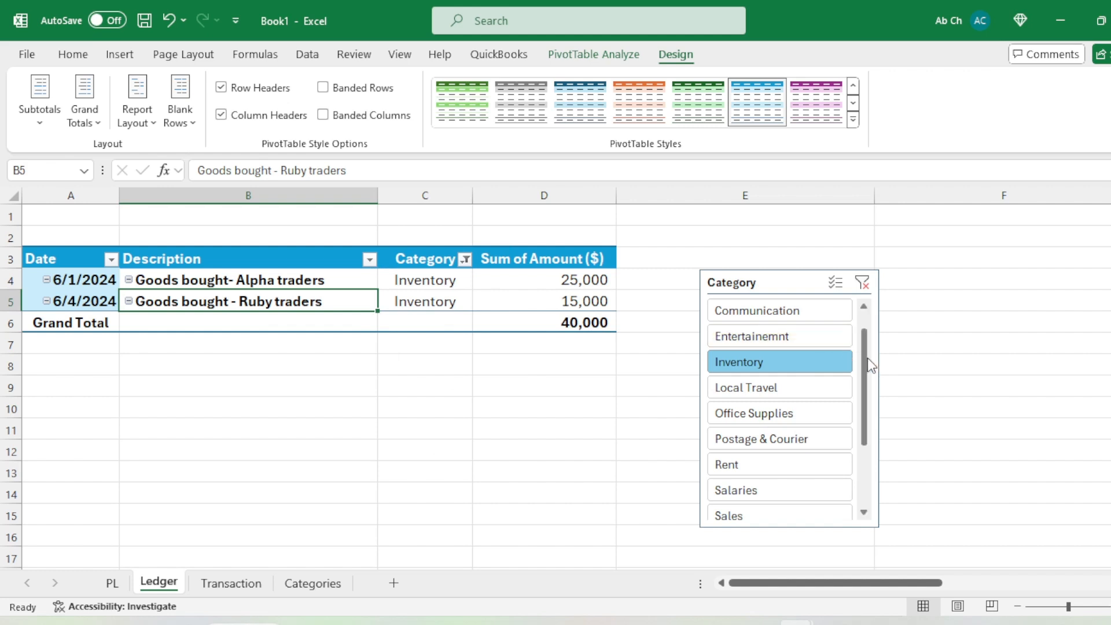
{"action": "left_click_drag", "start_coordinate": [867, 357], "coordinate": [866, 488]}
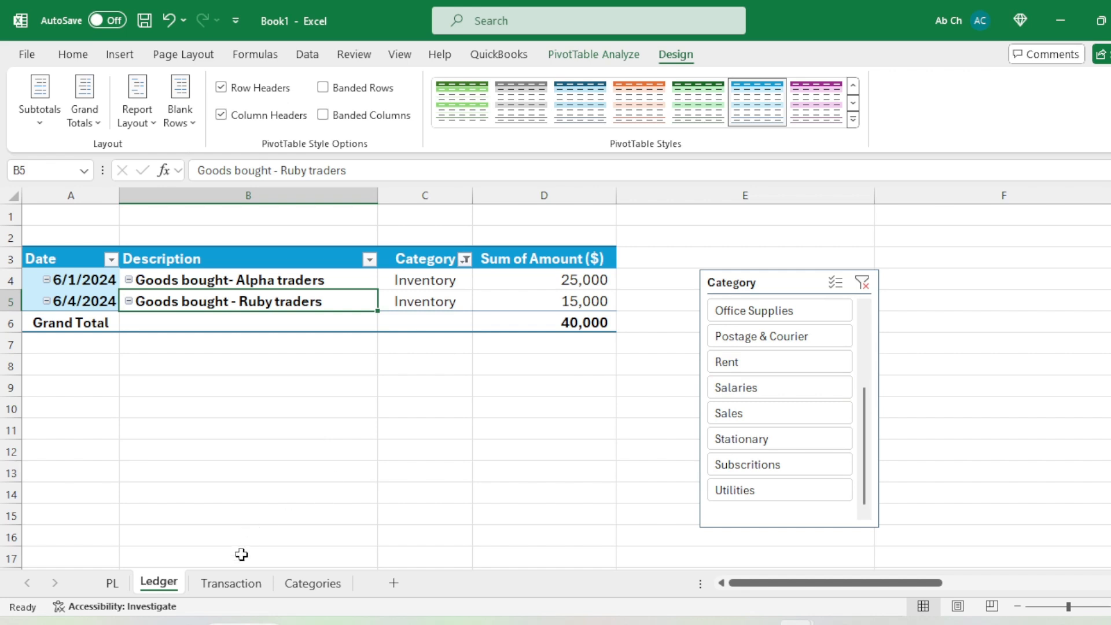
- Review the records on the Transaction sheet and the list on the Categories sheet
{"action": "left_click", "coordinate": [231, 583]}
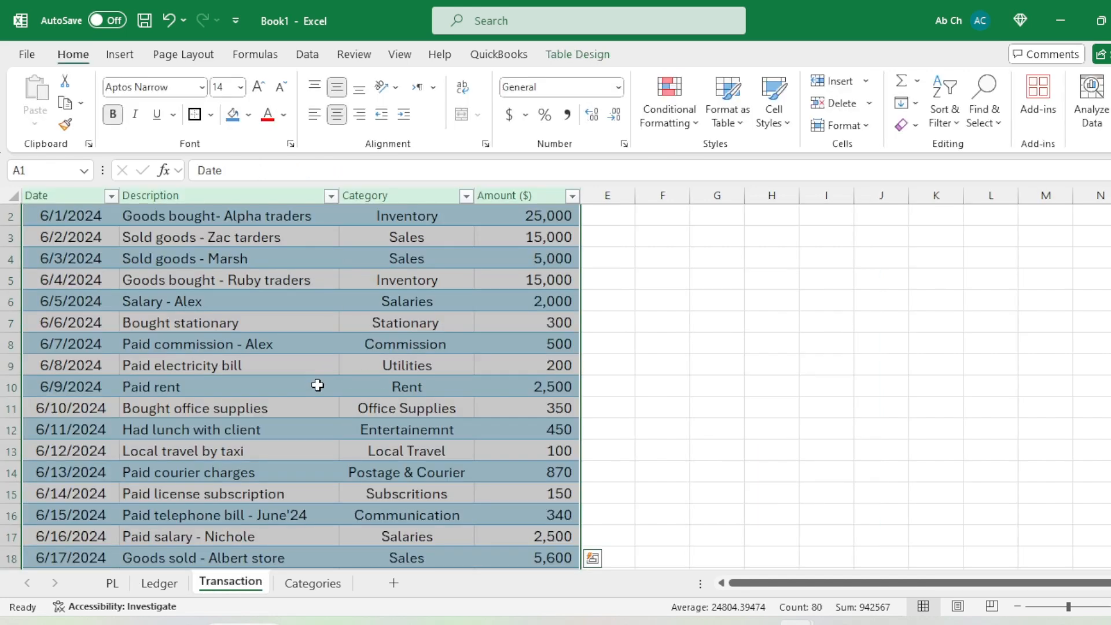
{"action": "left_click", "coordinate": [252, 298]}
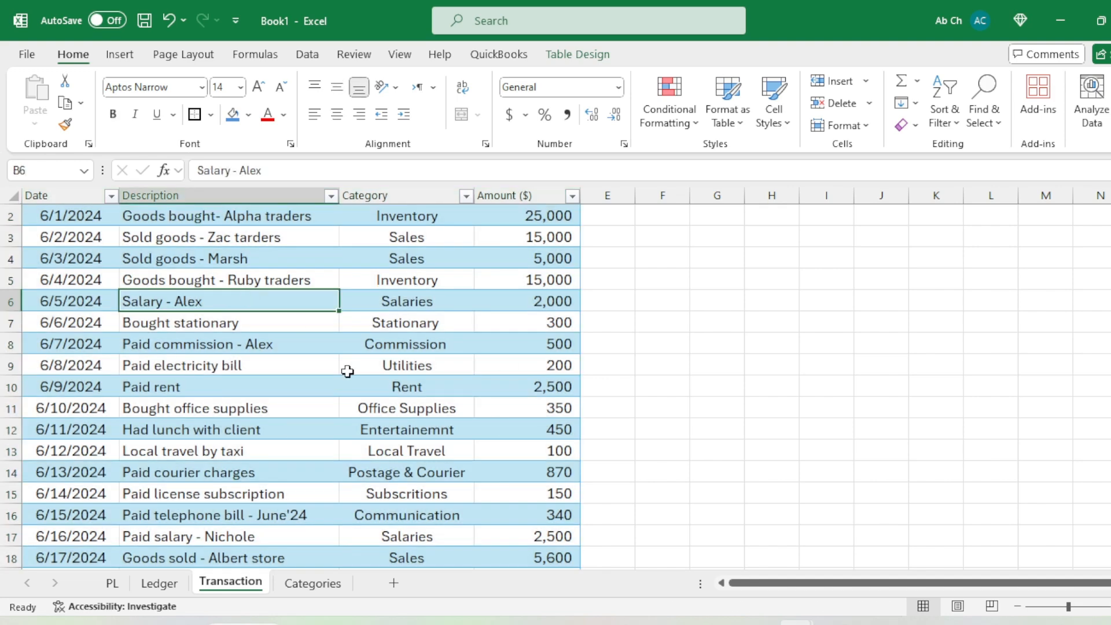
{"action": "scroll", "coordinate": [347, 371], "scroll_direction": "down", "scroll_amount": 1}
{"action": "left_click", "coordinate": [312, 583]}
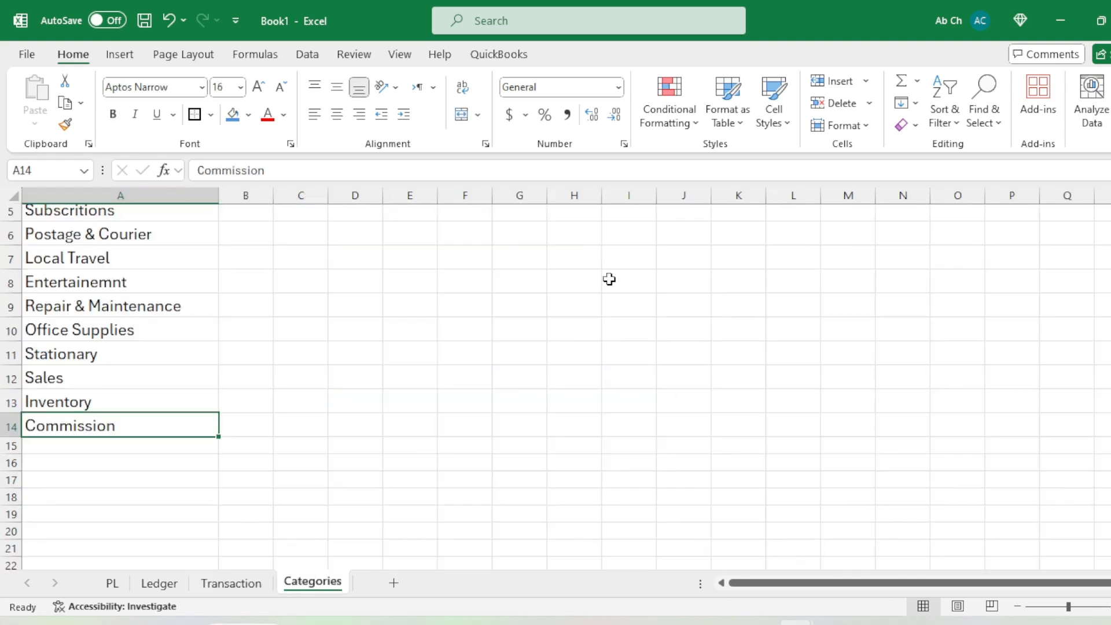
- Clear the Category slicer's filter on the Ledger sheet and move the slicer slightly up and to the left
{"action": "left_click", "coordinate": [159, 582]}
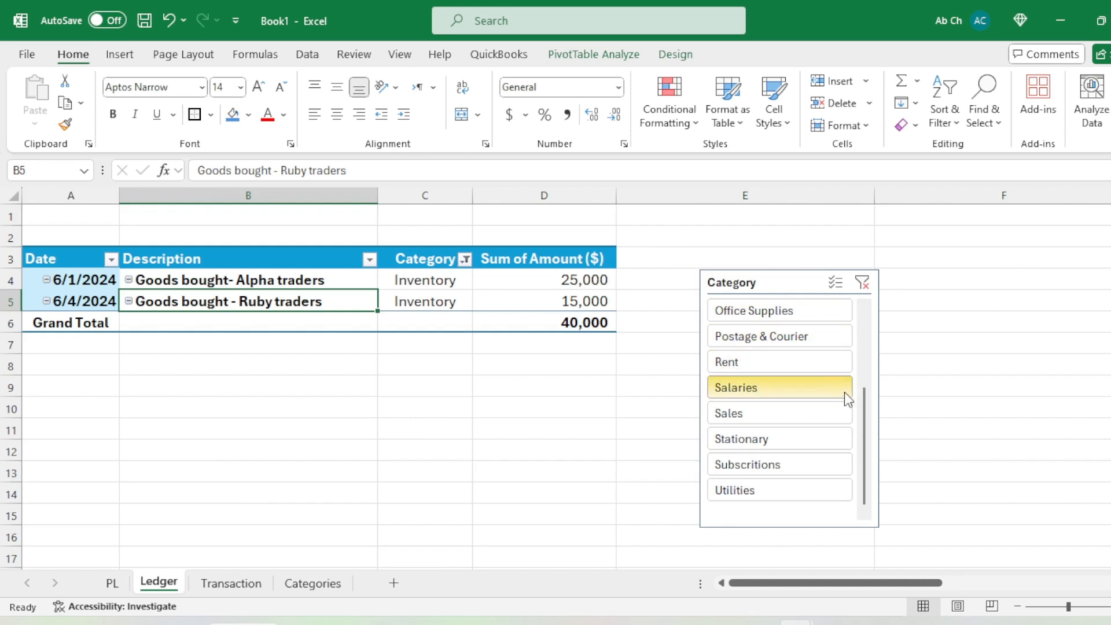
{"action": "left_click_drag", "start_coordinate": [862, 414], "coordinate": [872, 346]}
{"action": "left_click", "coordinate": [861, 282]}
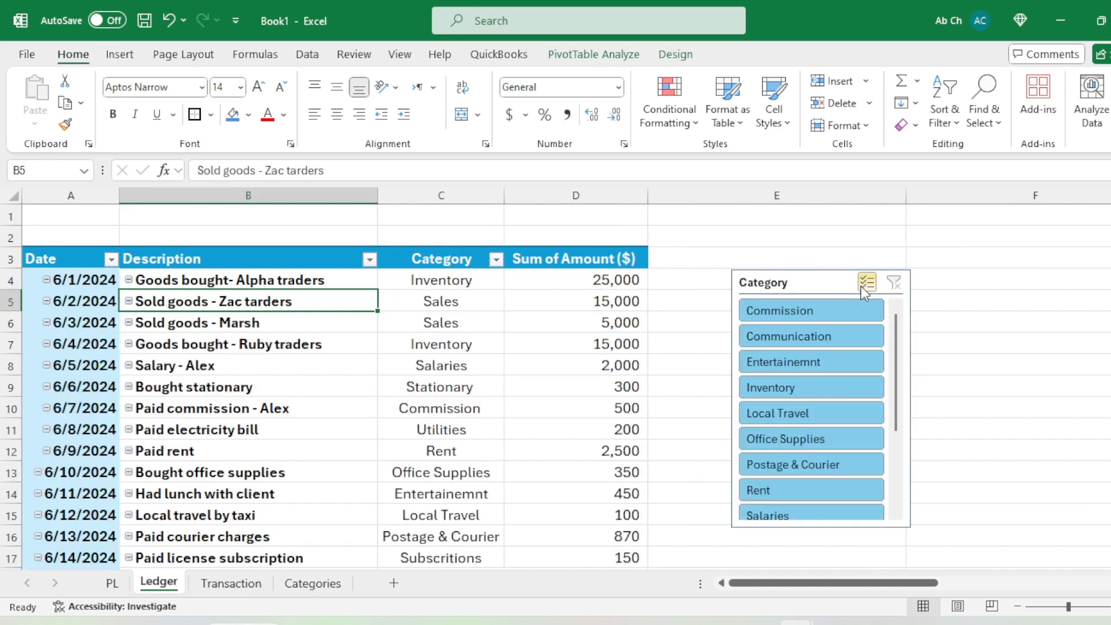
{"action": "mouse_move", "coordinate": [776, 282]}
{"action": "left_mouse_down"}
{"action": "mouse_move", "coordinate": [771, 253]}
{"action": "mouse_move", "coordinate": [791, 270]}
{"action": "left_mouse_up"}
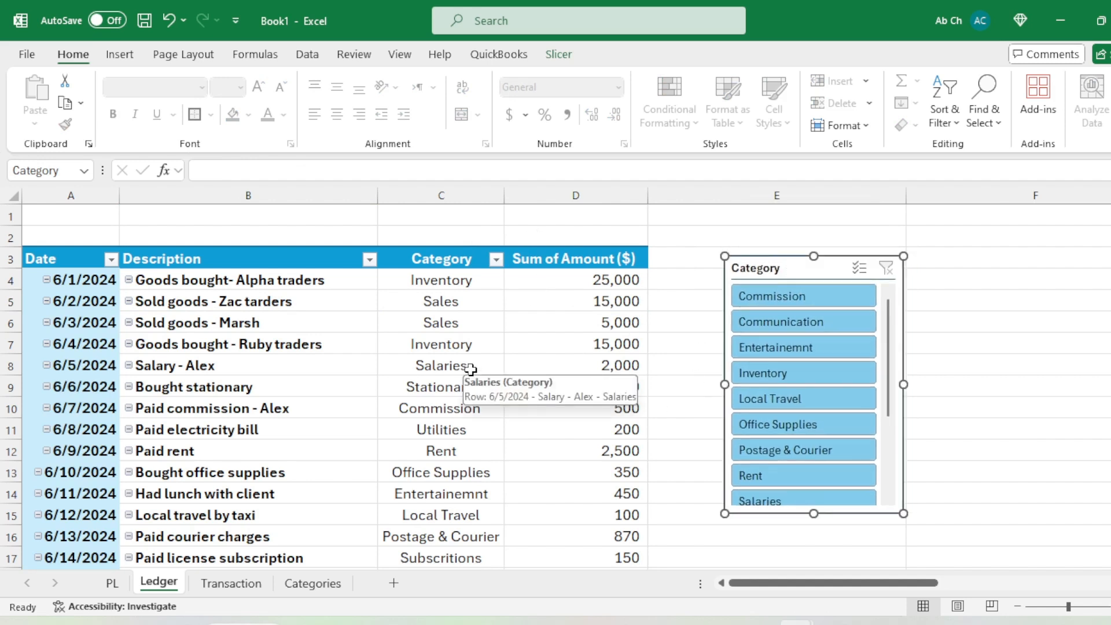
- Start a SUMIF formula in the Sales amount cell C7 of the PL sheet, using the Transaction table's Category column as the range
{"action": "left_click", "coordinate": [697, 390]}
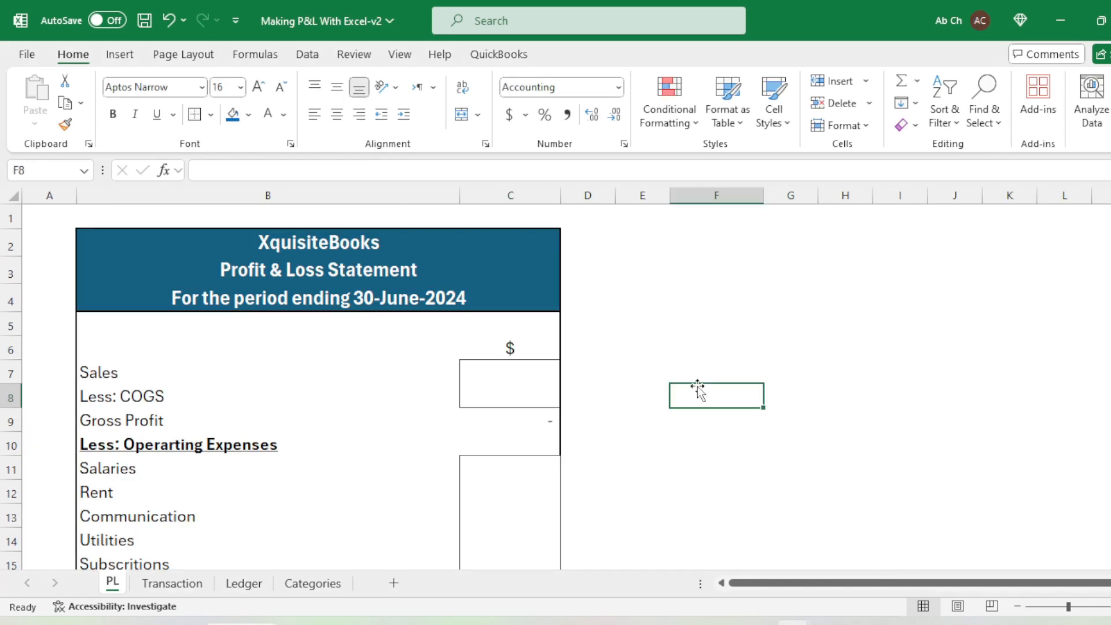
{"action": "left_click", "coordinate": [574, 365]}
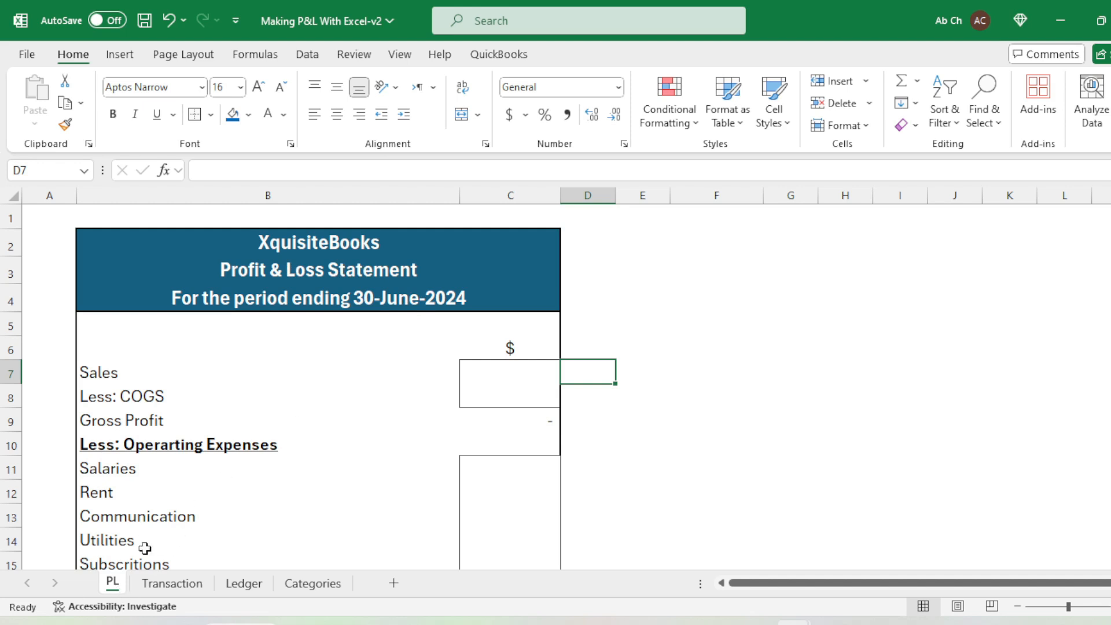
{"action": "left_click", "coordinate": [522, 375]}
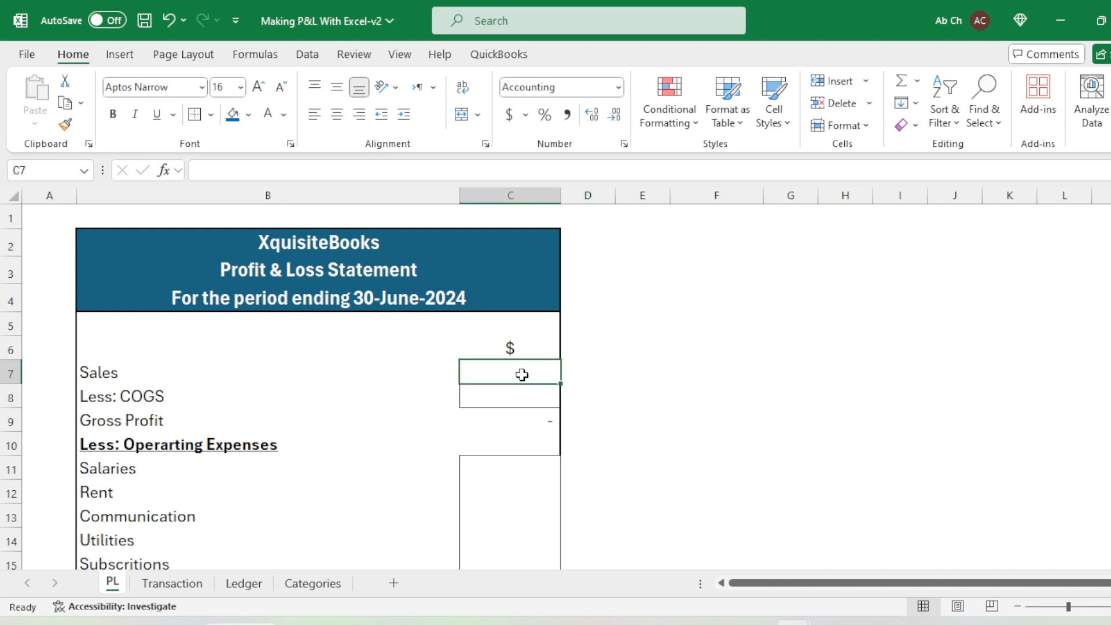
{"action": "type", "text": "=sum"}
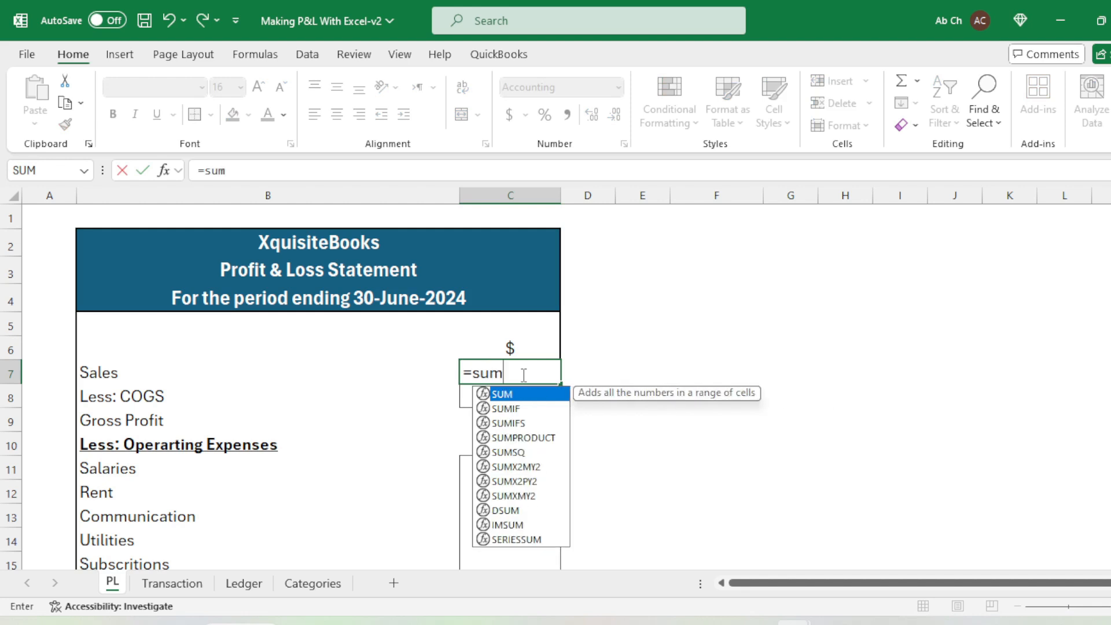
{"action": "type", "text": "if("}
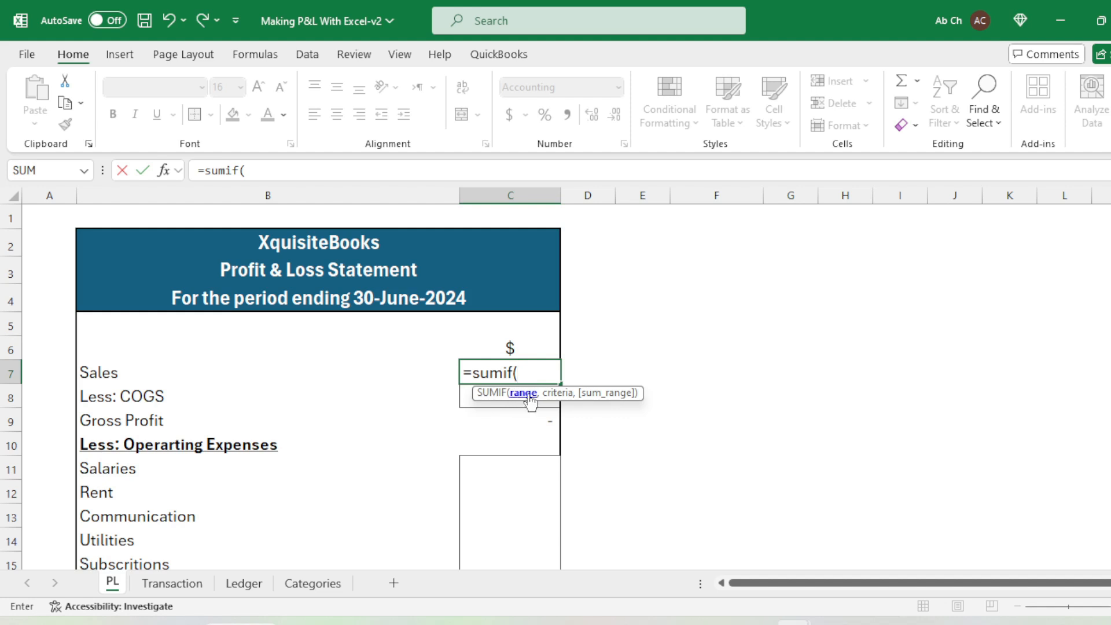
{"action": "left_click", "coordinate": [185, 584]}
{"action": "scroll", "coordinate": [422, 354], "scroll_direction": "up", "scroll_amount": 2}
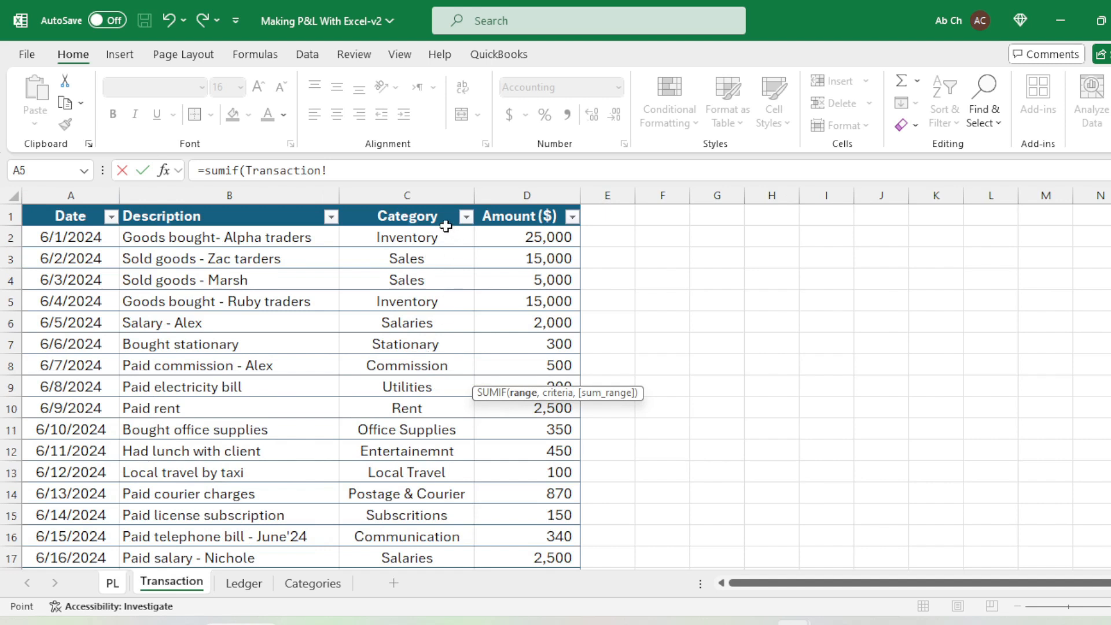
{"action": "left_click_drag", "start_coordinate": [427, 236], "coordinate": [435, 531]}
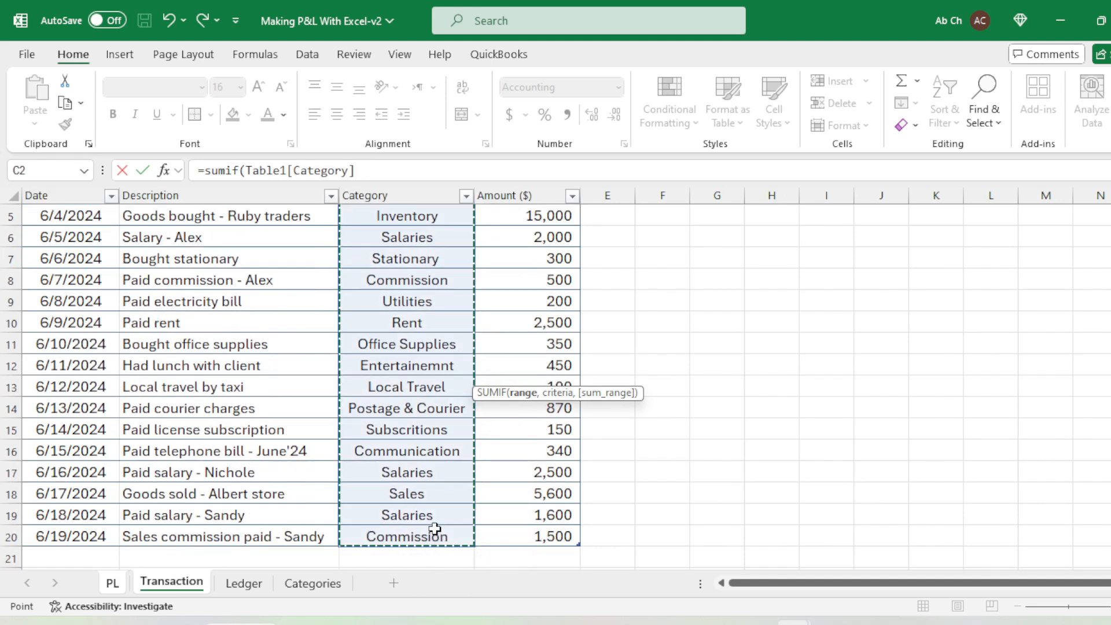
{"action": "type", "text": ","}
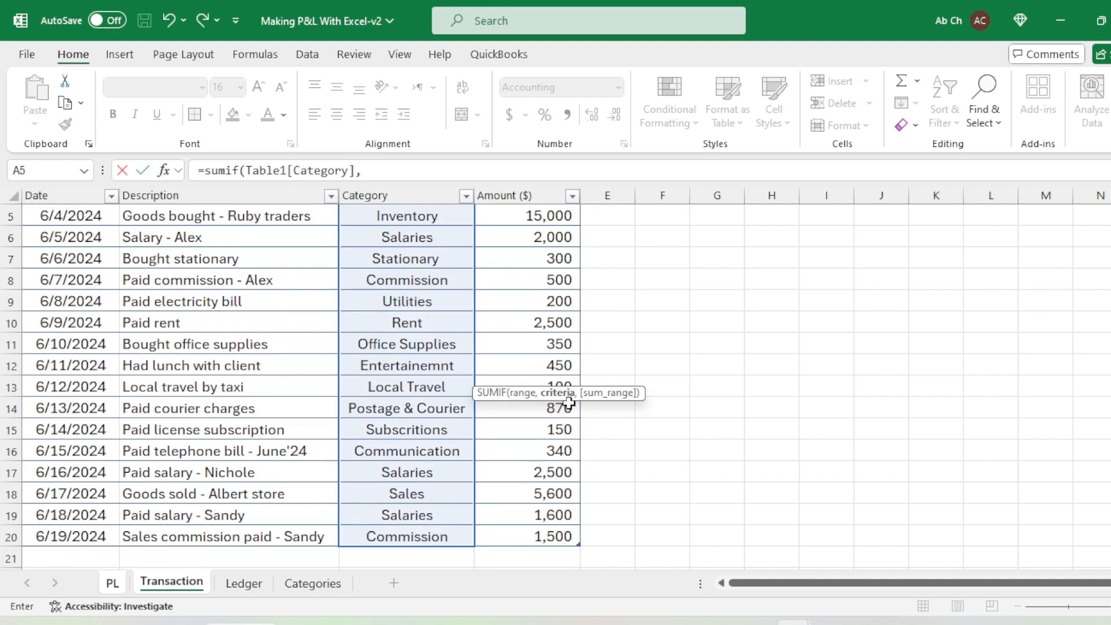
- Complete the SUMIF formula in C7 with the Sales label in PL!B7 as criteria and Table1[Amount ($)] as the sum range
{"action": "left_click", "coordinate": [112, 583]}
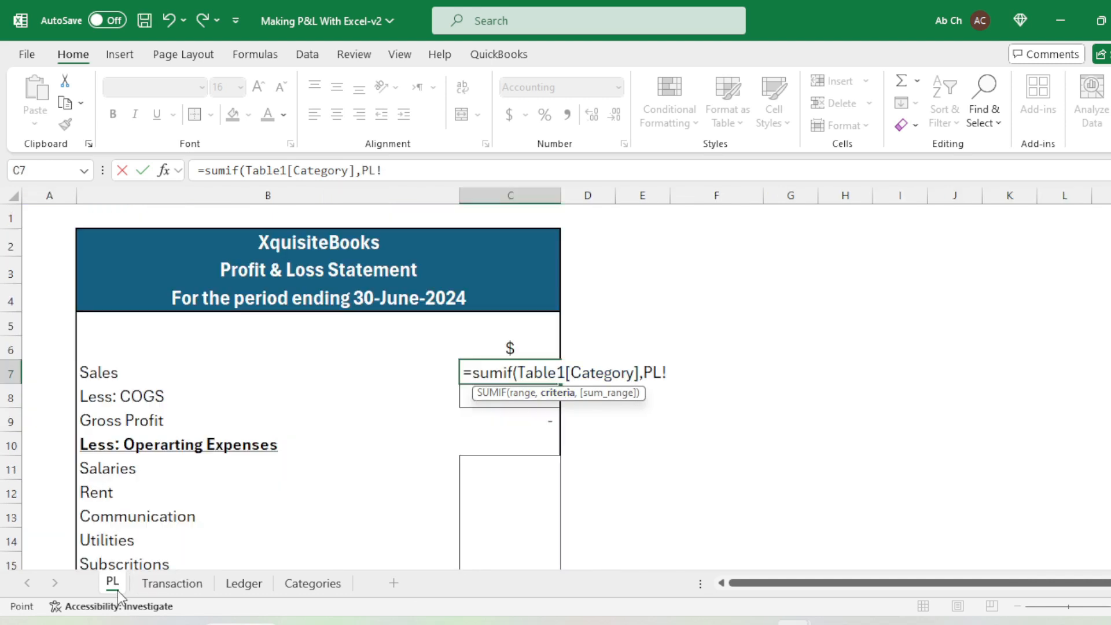
{"action": "left_click", "coordinate": [111, 376]}
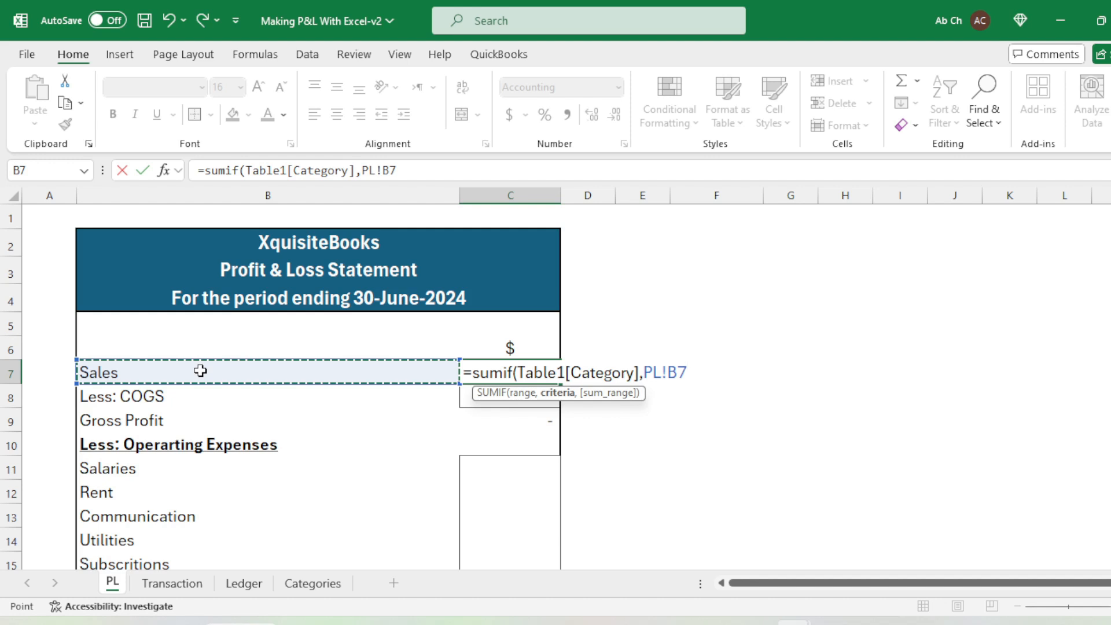
{"action": "type", "text": ","}
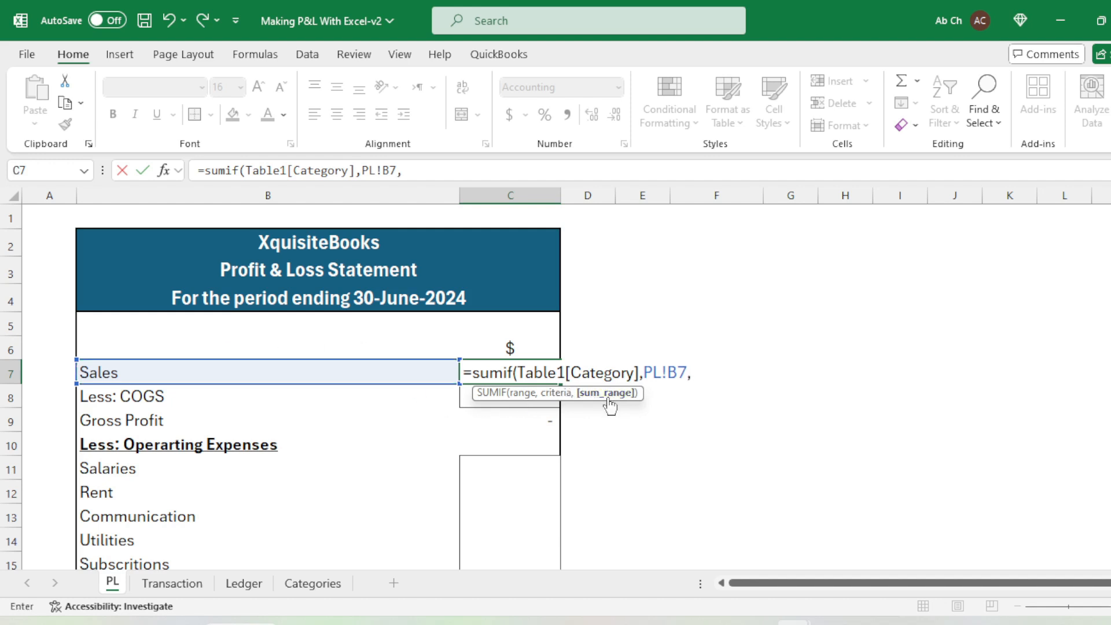
{"action": "left_click", "coordinate": [172, 583]}
{"action": "scroll", "coordinate": [615, 459], "scroll_direction": "up", "scroll_amount": 2}
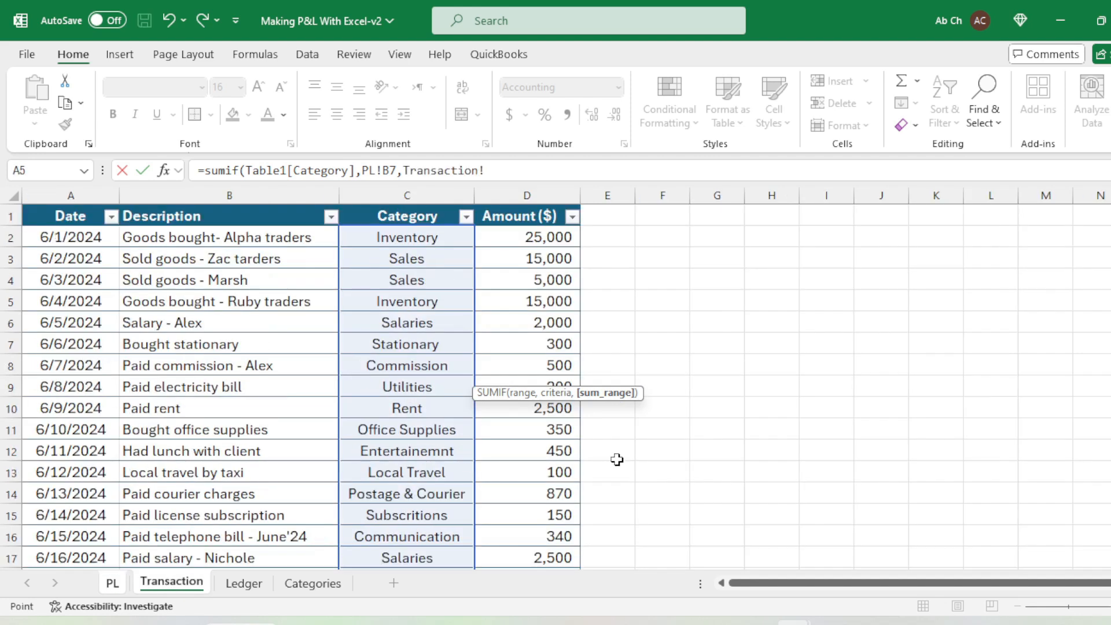
{"action": "left_click_drag", "start_coordinate": [547, 236], "coordinate": [537, 531]}
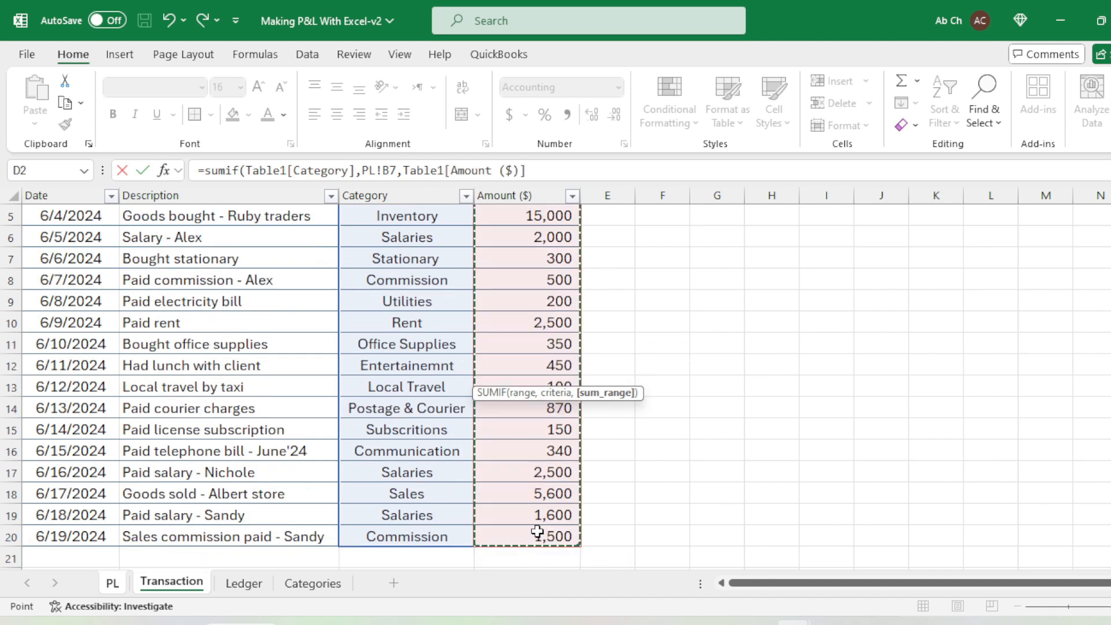
{"action": "type", "text": ")"}
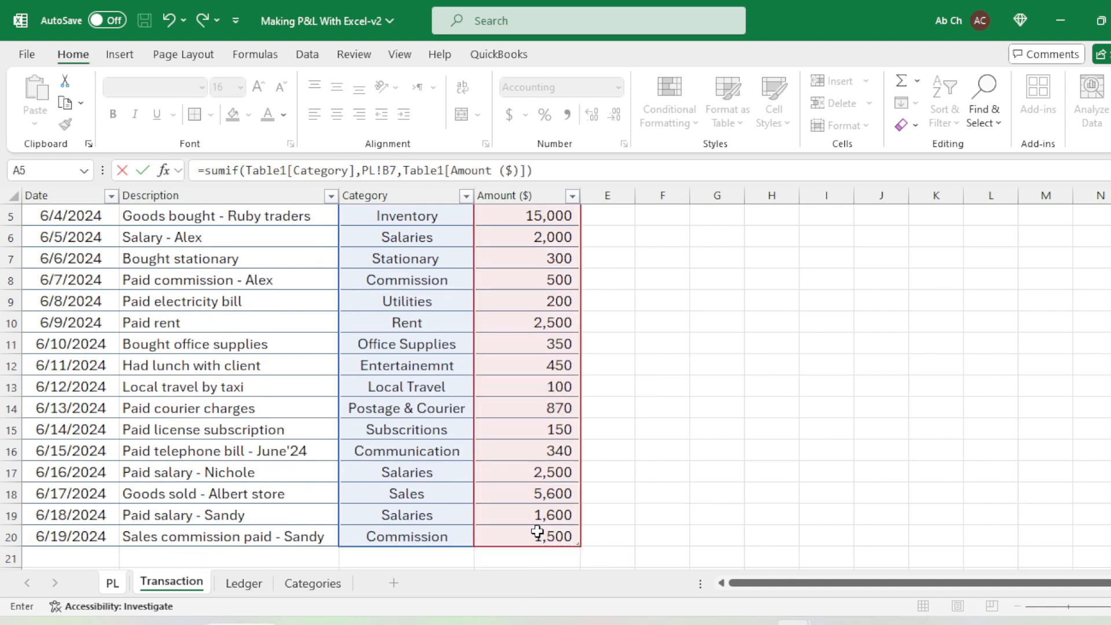
{"action": "key", "text": "Return"}
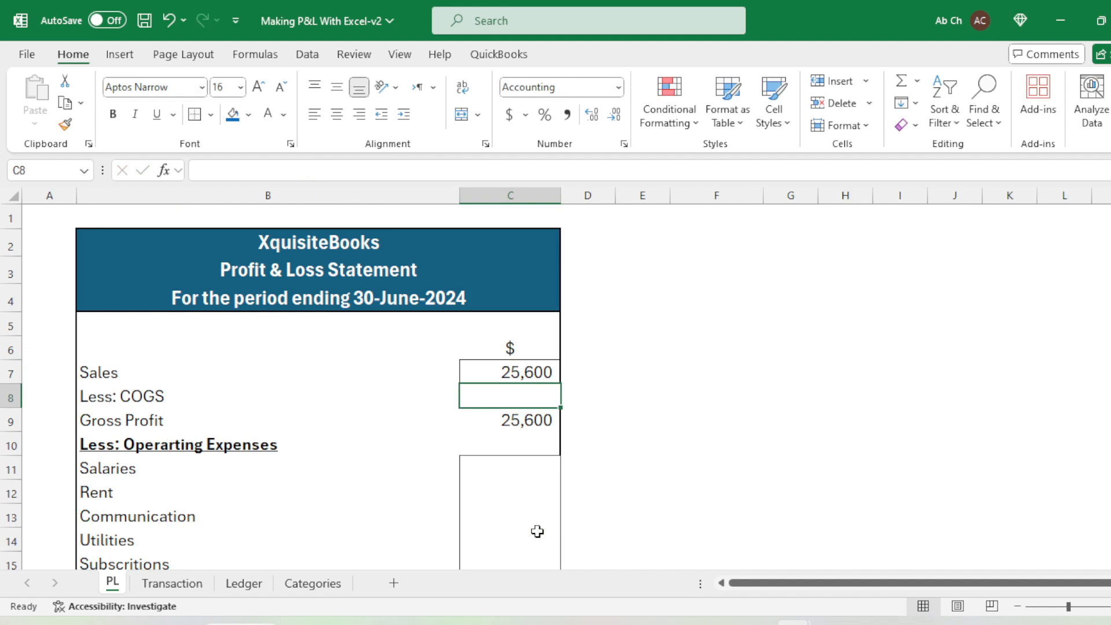
- Filter the Ledger PivotTable to Sales and compare its grand total with the Sales amount in C7 of the PL sheet
{"action": "left_click", "coordinate": [581, 372]}
{"action": "left_click", "coordinate": [533, 366]}
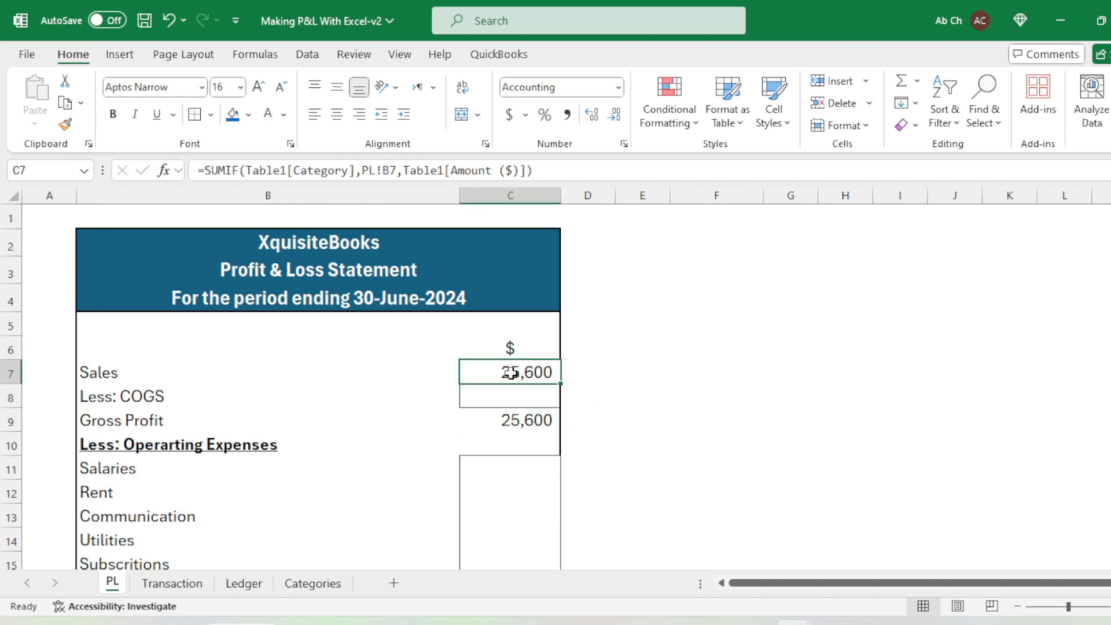
{"action": "left_click", "coordinate": [247, 585]}
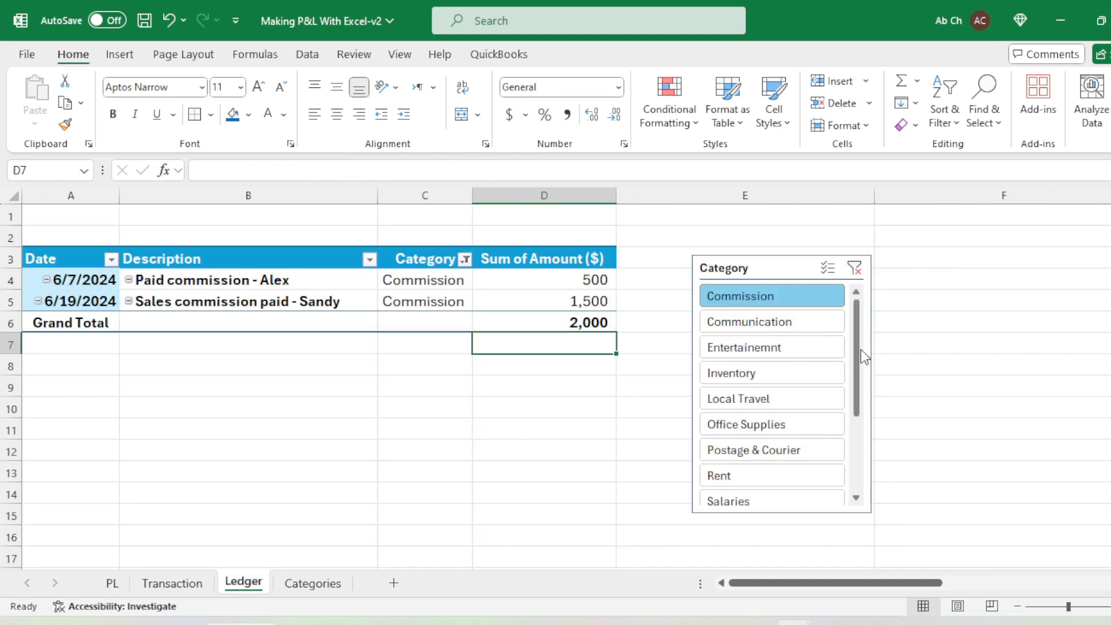
{"action": "left_click_drag", "start_coordinate": [860, 351], "coordinate": [860, 431]}
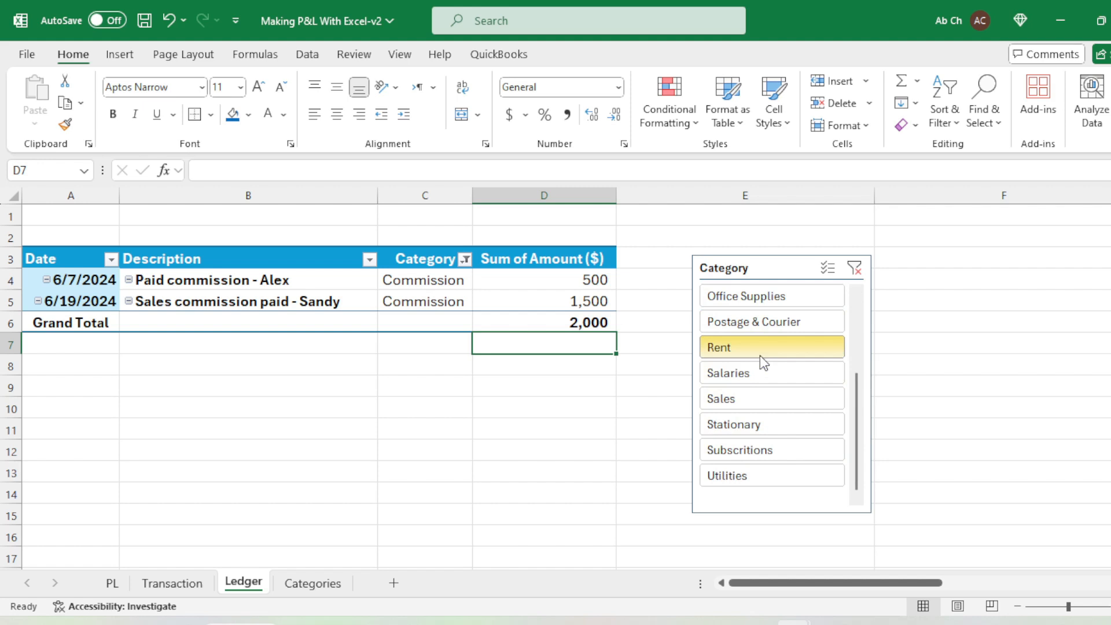
{"action": "left_click", "coordinate": [748, 396]}
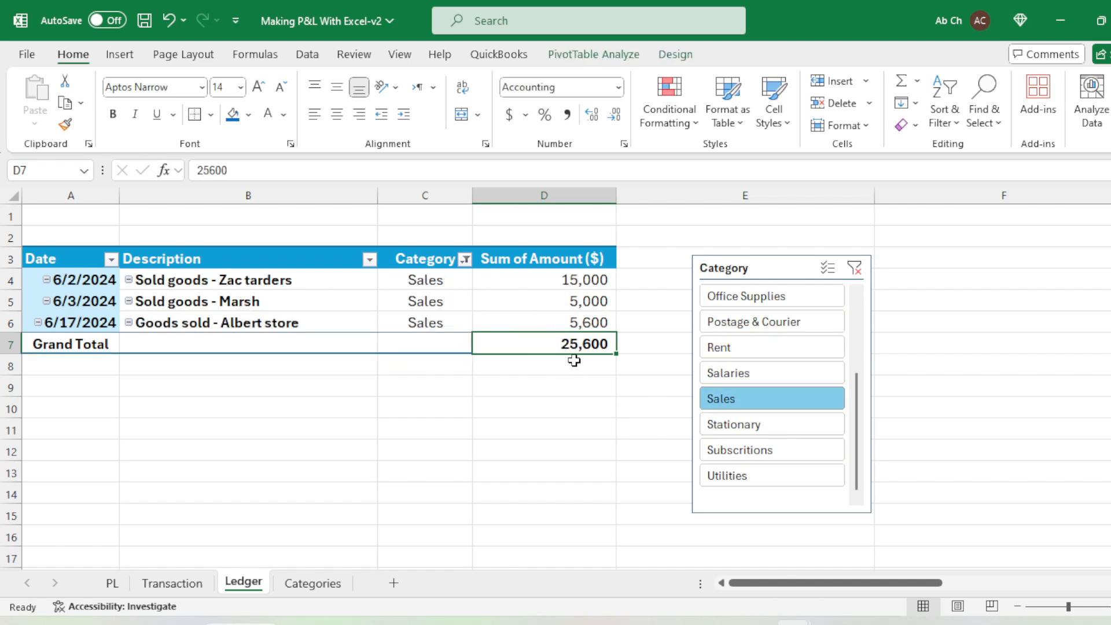
{"action": "left_click", "coordinate": [112, 583]}
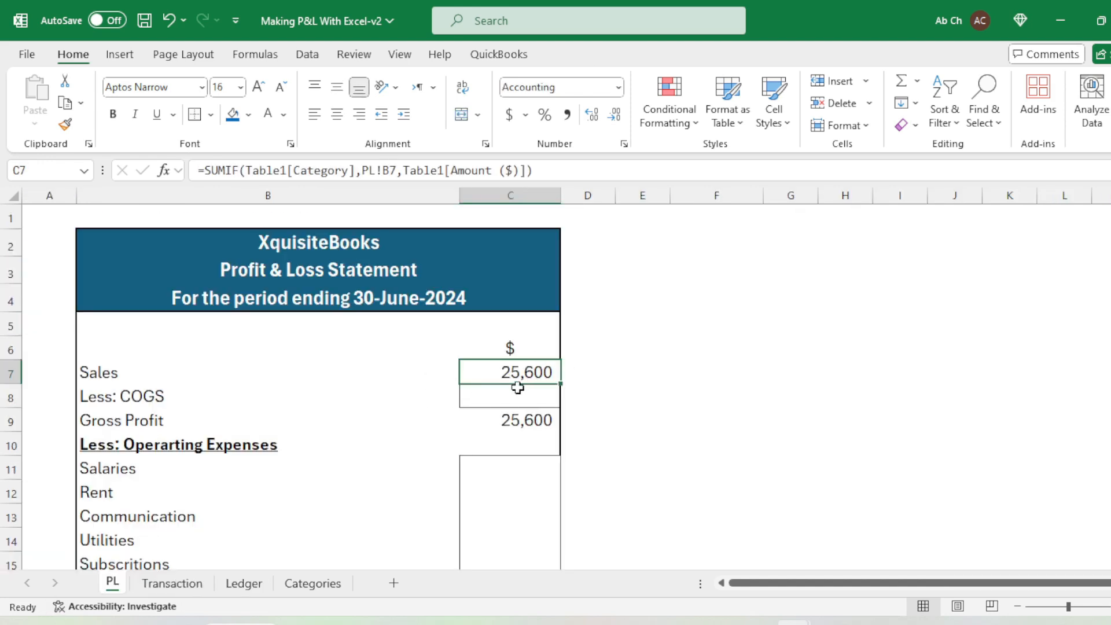
{"action": "left_click", "coordinate": [570, 372]}
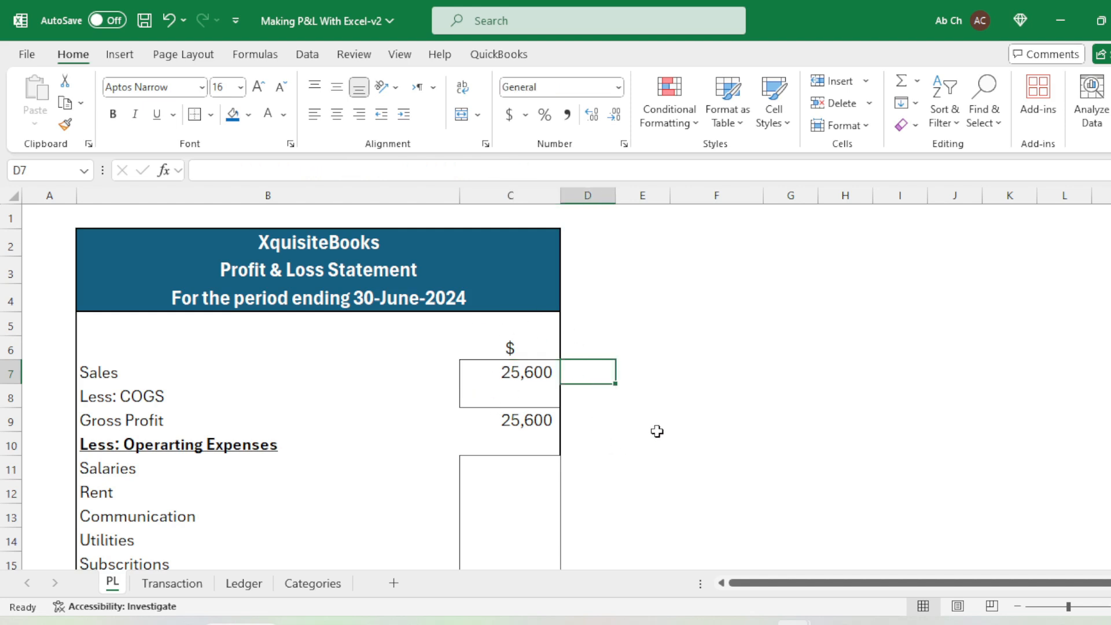
{"action": "left_click", "coordinate": [515, 376]}
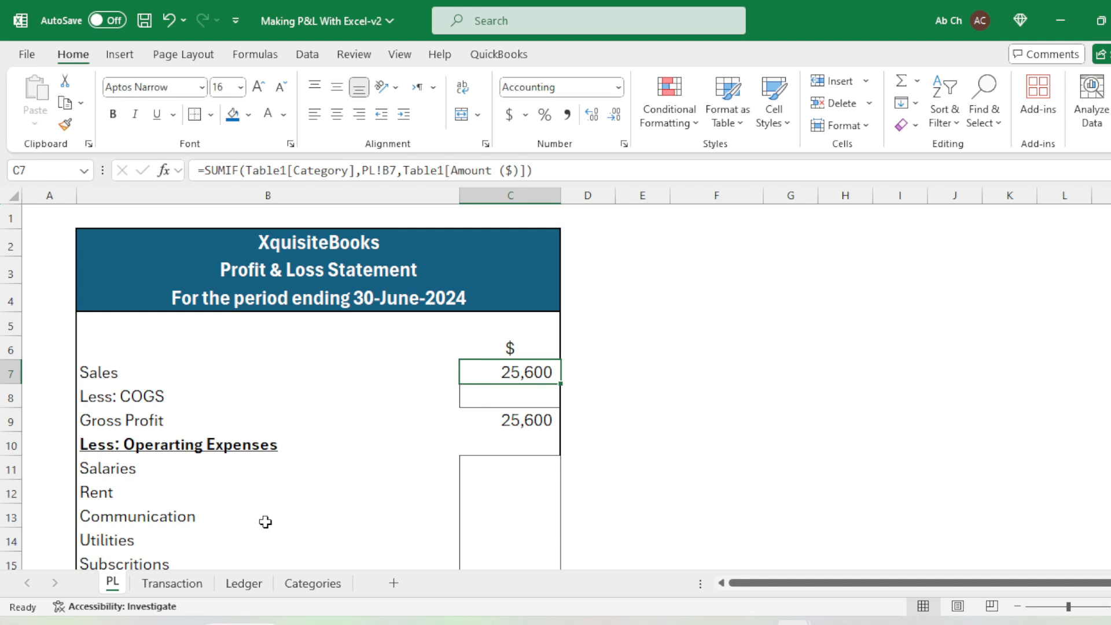
{"action": "left_click", "coordinate": [244, 584]}
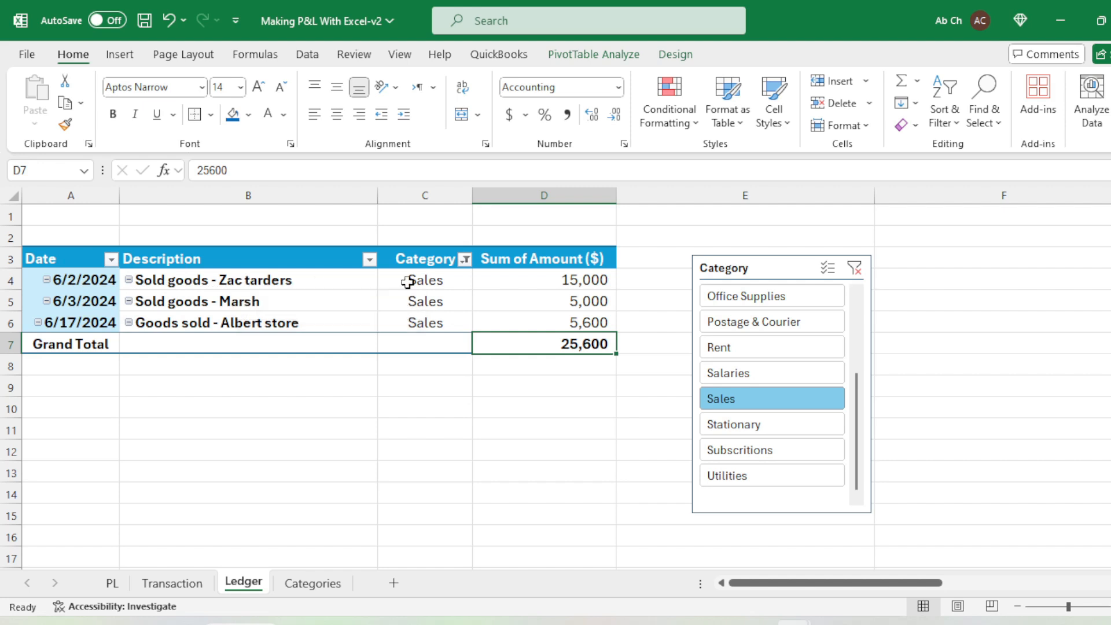
{"action": "left_click", "coordinate": [113, 582]}
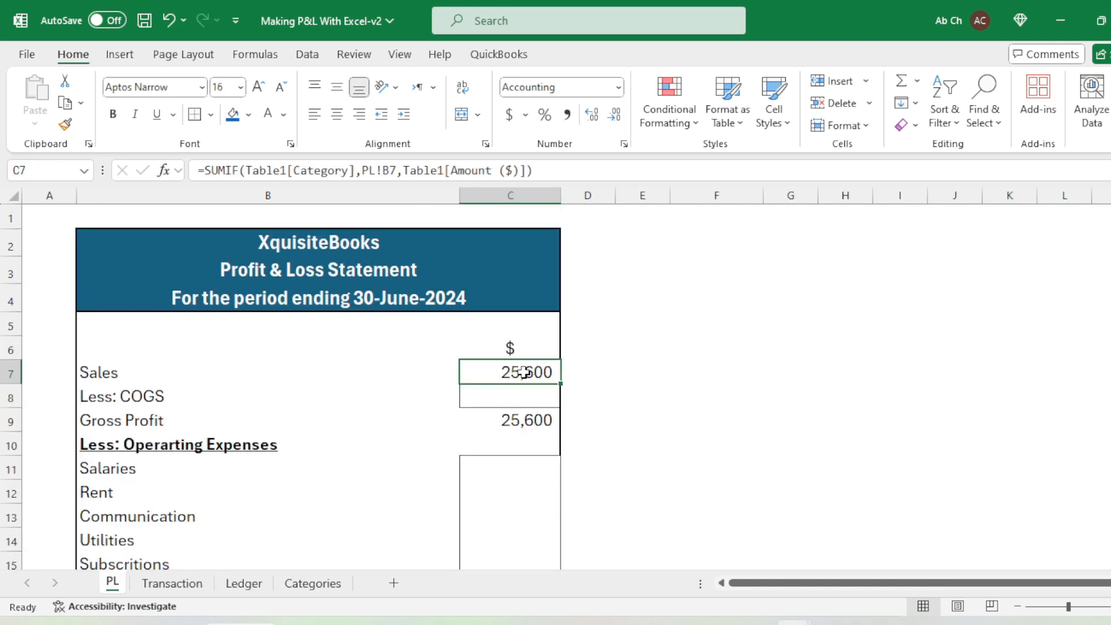
- Copy the SUMIF formula from C7 into the operating expense amount cells C11:C22, from Salaries to Stationary
{"action": "key", "text": "ctrl+c"}
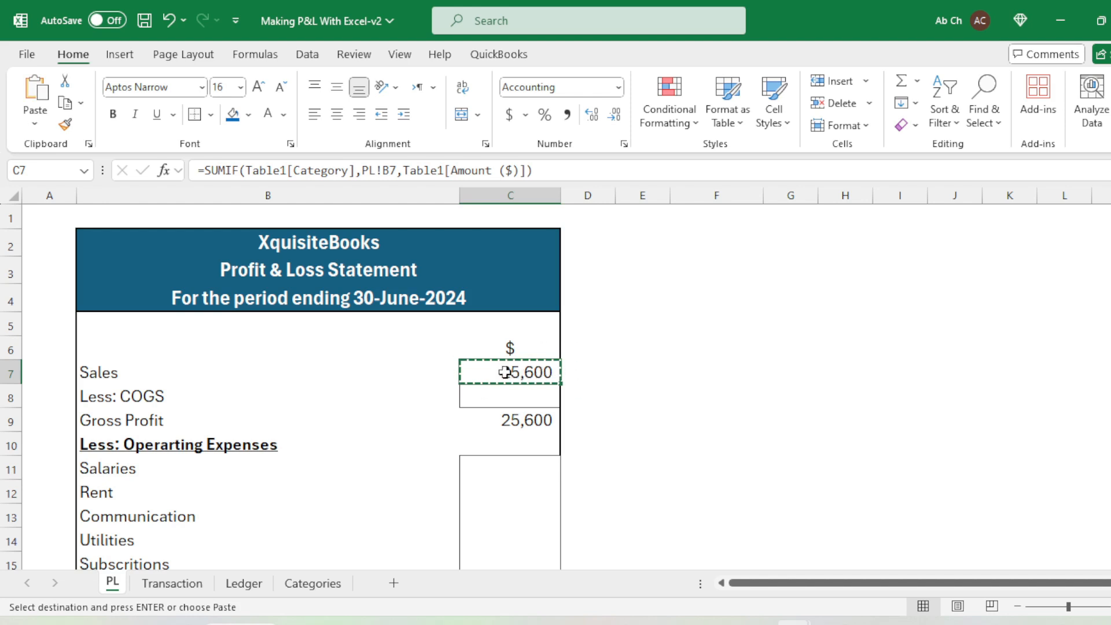
{"action": "scroll", "coordinate": [506, 364], "scroll_direction": "down", "scroll_amount": 1}
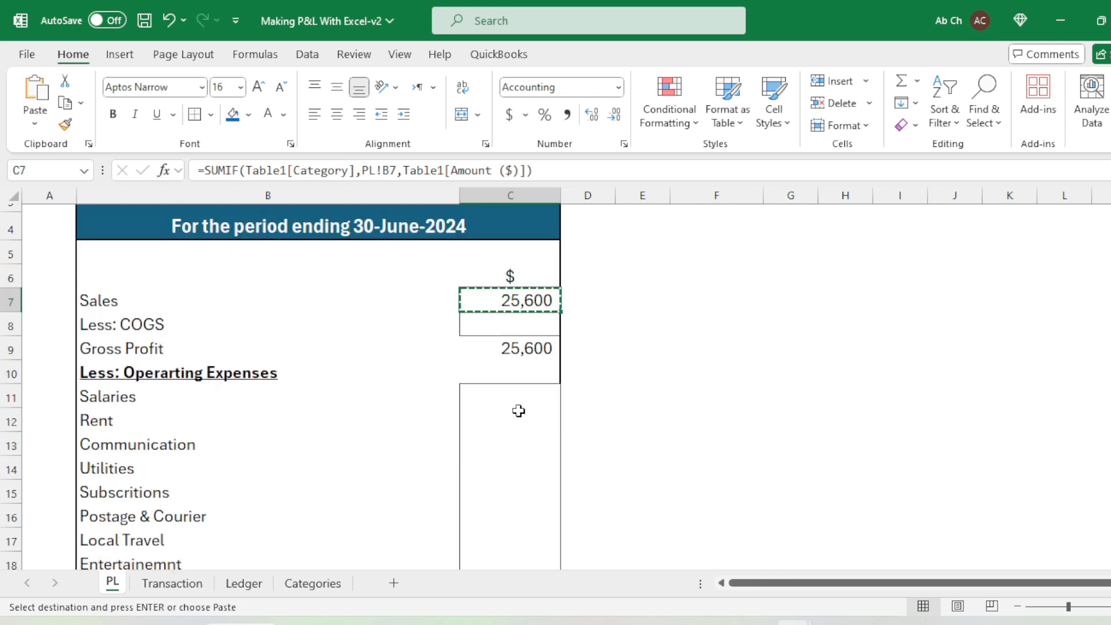
{"action": "left_click_drag", "start_coordinate": [515, 403], "coordinate": [522, 476]}
{"action": "key", "text": "ctrl+v"}
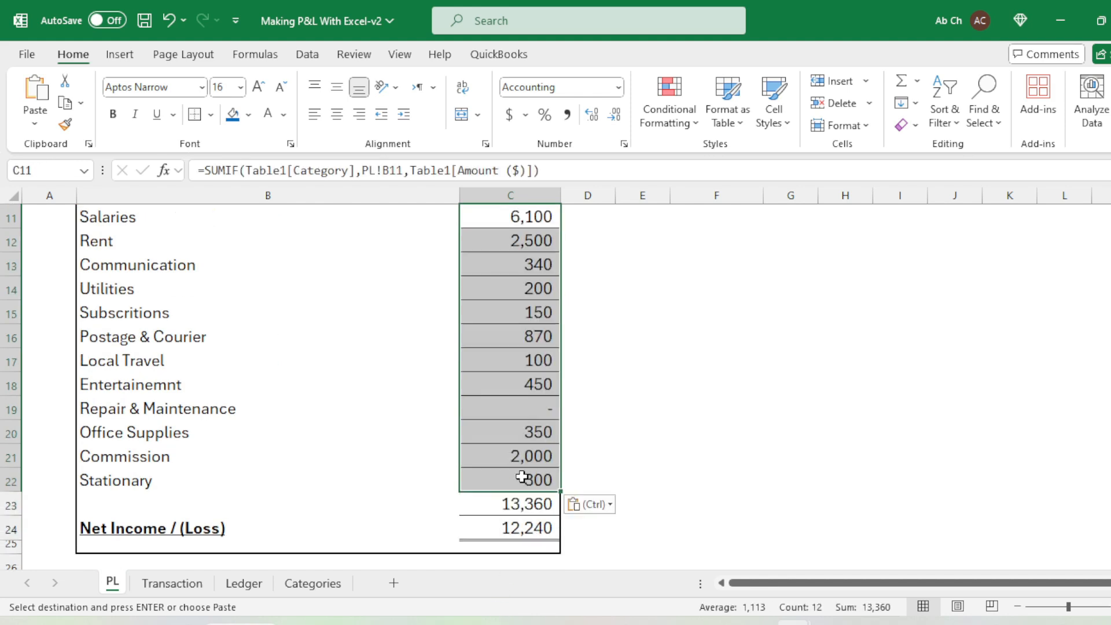
- Remove the inner borders from expense cells C11:C22 and apply Outside Borders around the range
{"action": "scroll", "coordinate": [594, 481], "scroll_direction": "up", "scroll_amount": 1}
{"action": "left_click", "coordinate": [697, 311]}
{"action": "left_click_drag", "start_coordinate": [509, 288], "coordinate": [501, 502]}
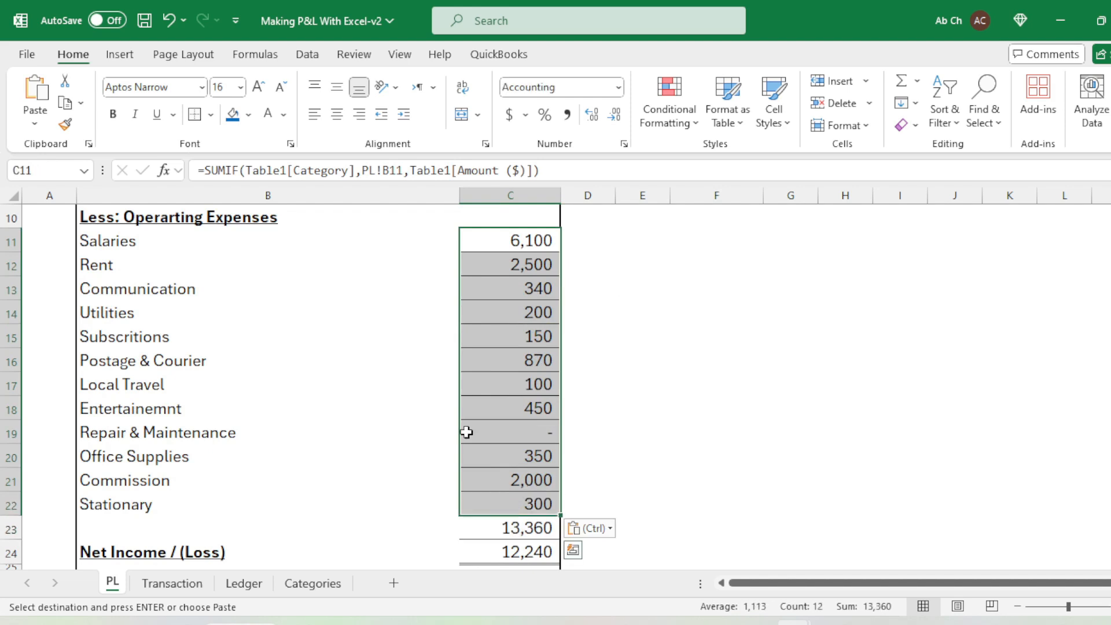
{"action": "left_click", "coordinate": [211, 114]}
{"action": "left_click", "coordinate": [226, 261]}
{"action": "left_click", "coordinate": [211, 114]}
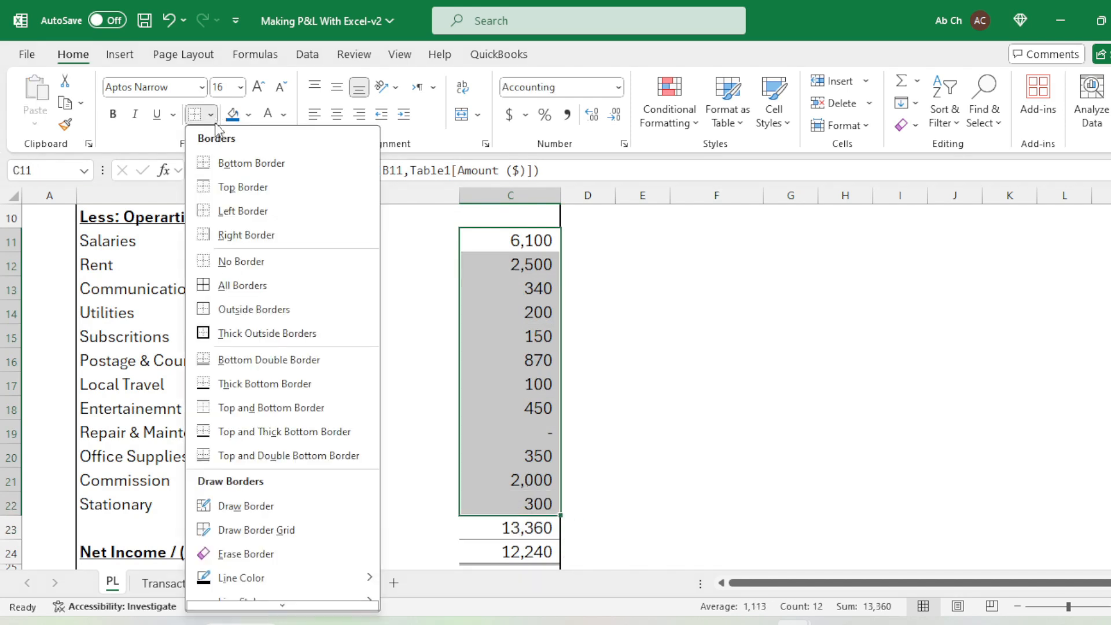
{"action": "left_click", "coordinate": [228, 311]}
{"action": "left_click", "coordinate": [707, 409]}
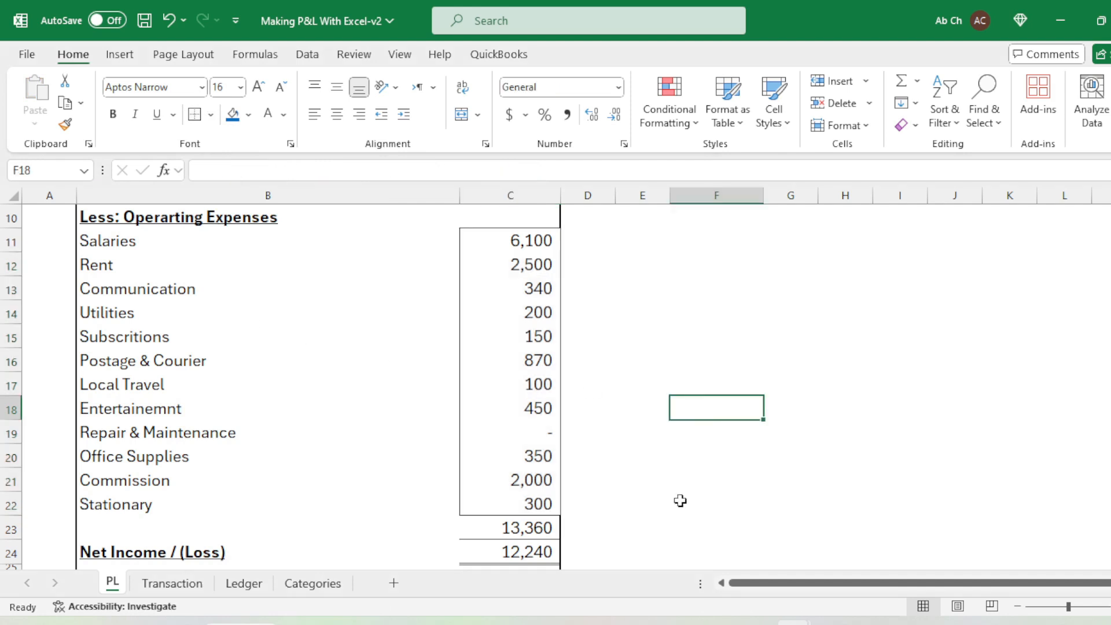
- Filter the Ledger PivotTable to Salaries and compare its grand total with the Salaries amount in PL cell C11
{"action": "scroll", "coordinate": [486, 472], "scroll_direction": "up", "scroll_amount": 2}
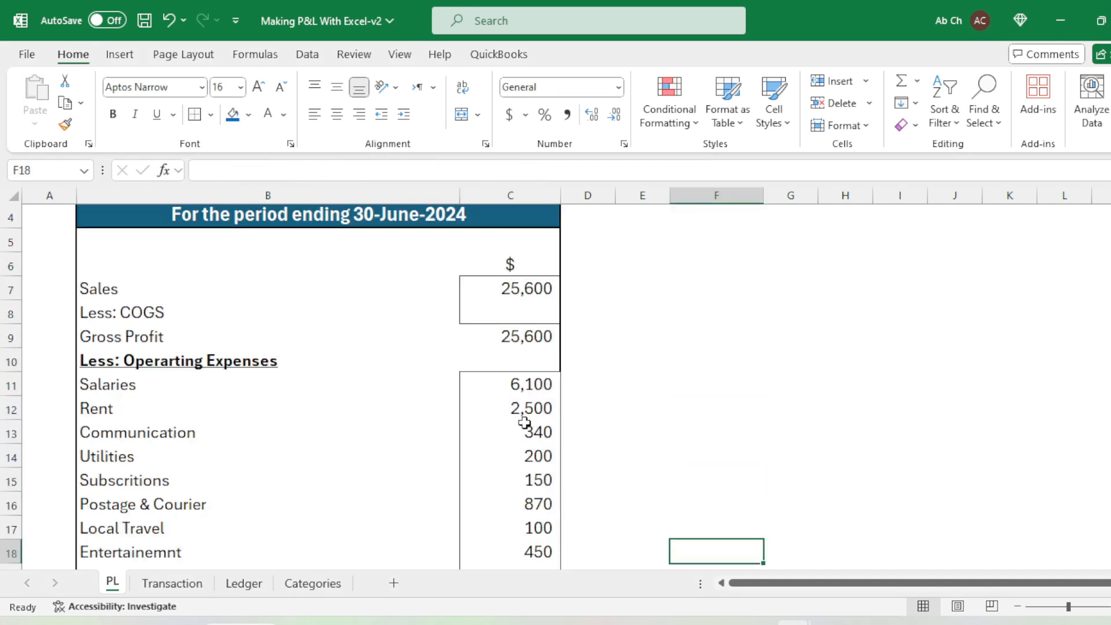
{"action": "left_click", "coordinate": [516, 298]}
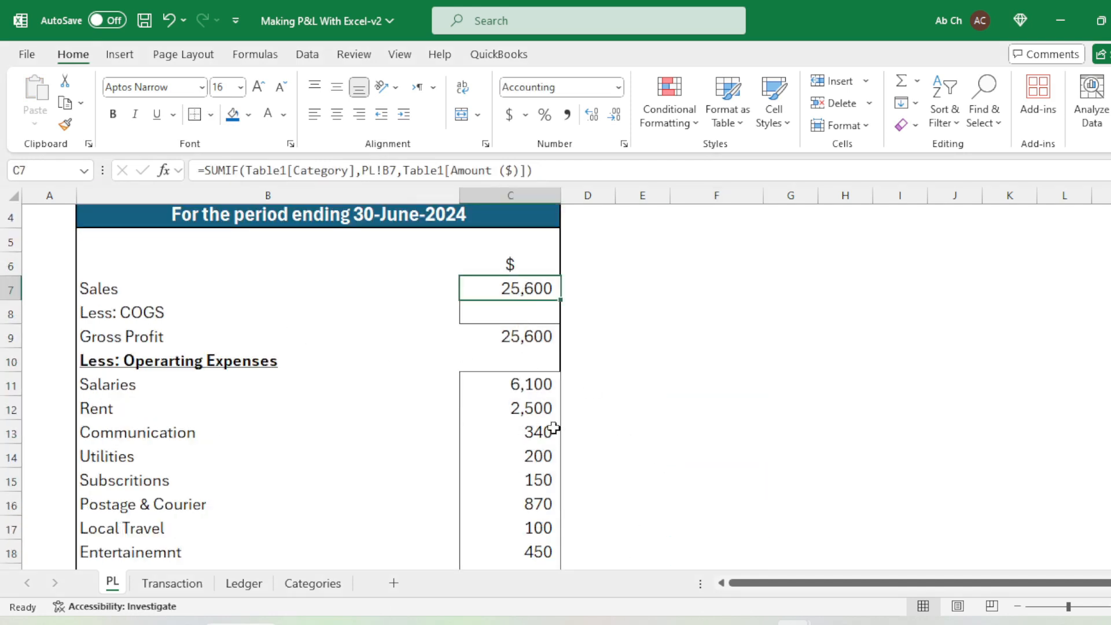
{"action": "left_click", "coordinate": [527, 384]}
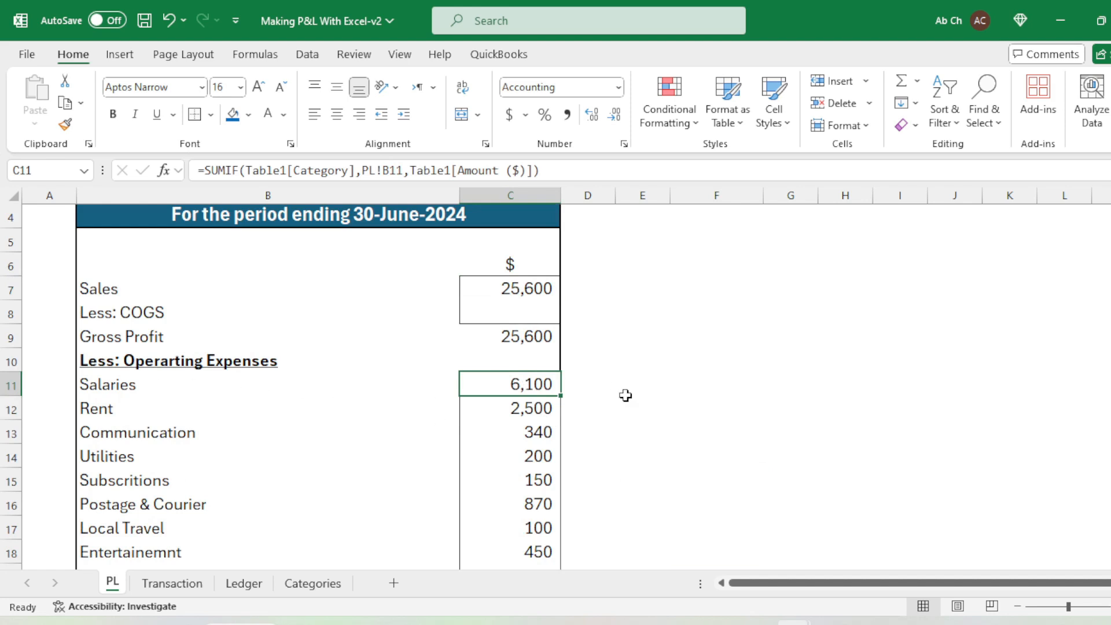
{"action": "left_click", "coordinate": [243, 583]}
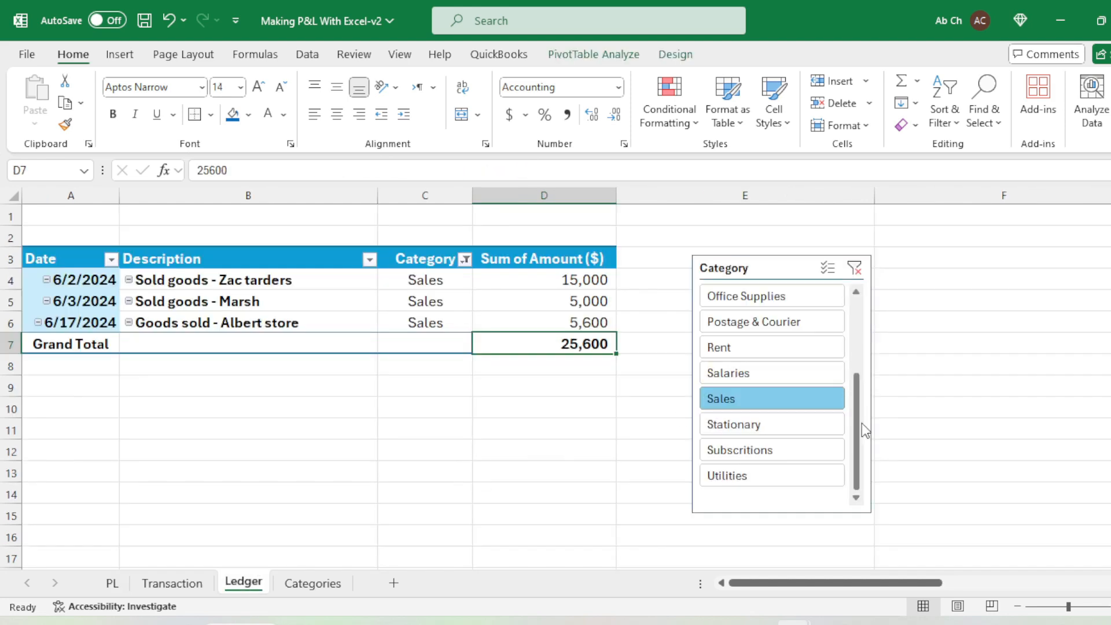
{"action": "left_click_drag", "start_coordinate": [860, 458], "coordinate": [852, 435]}
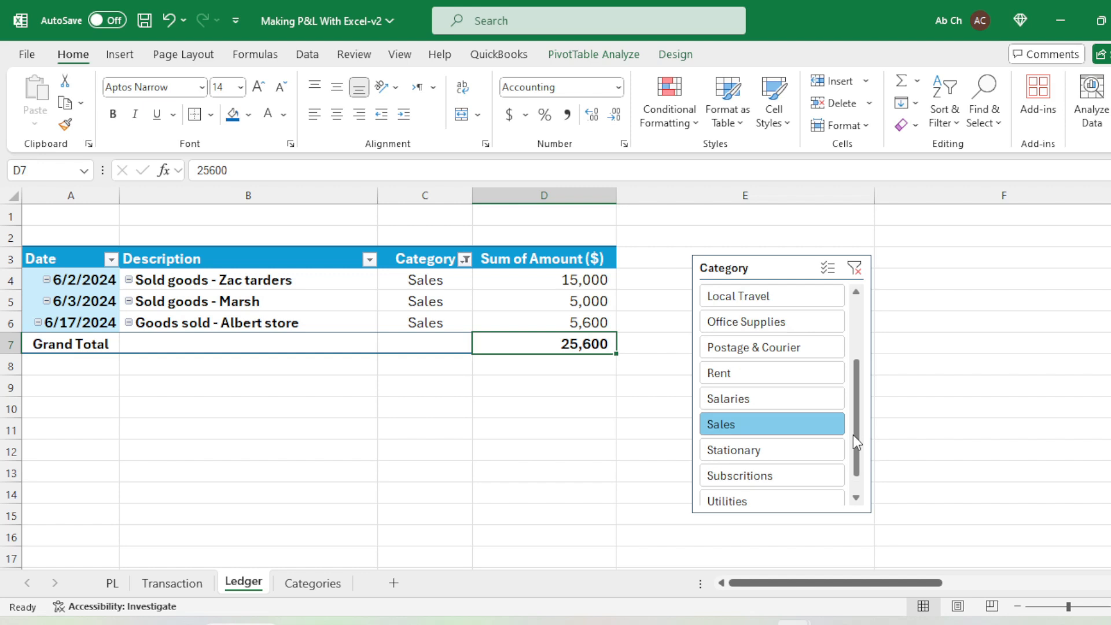
{"action": "left_click", "coordinate": [786, 407]}
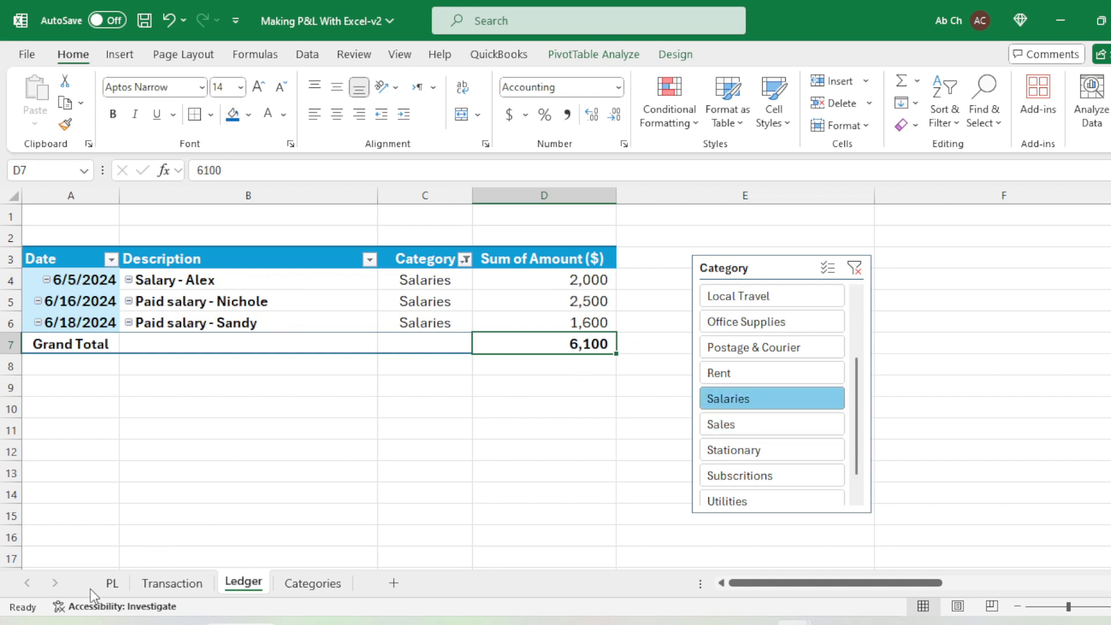
{"action": "left_click", "coordinate": [111, 584]}
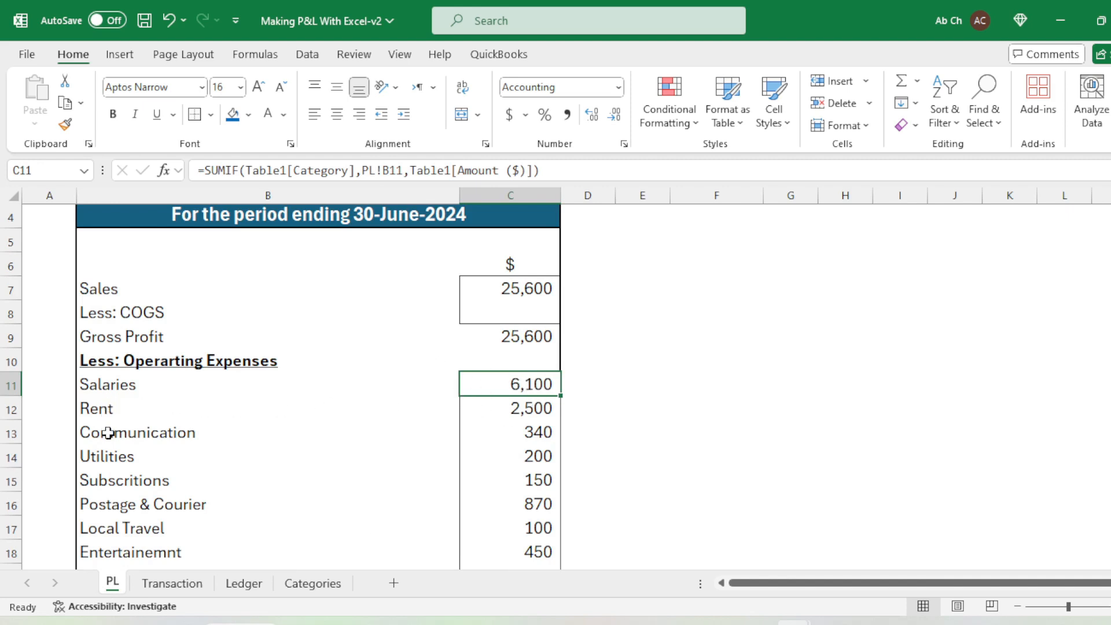
- Filter the Ledger PivotTable to Rent and check its grand total against the Rent line on the PL sheet
{"action": "left_click", "coordinate": [113, 416]}
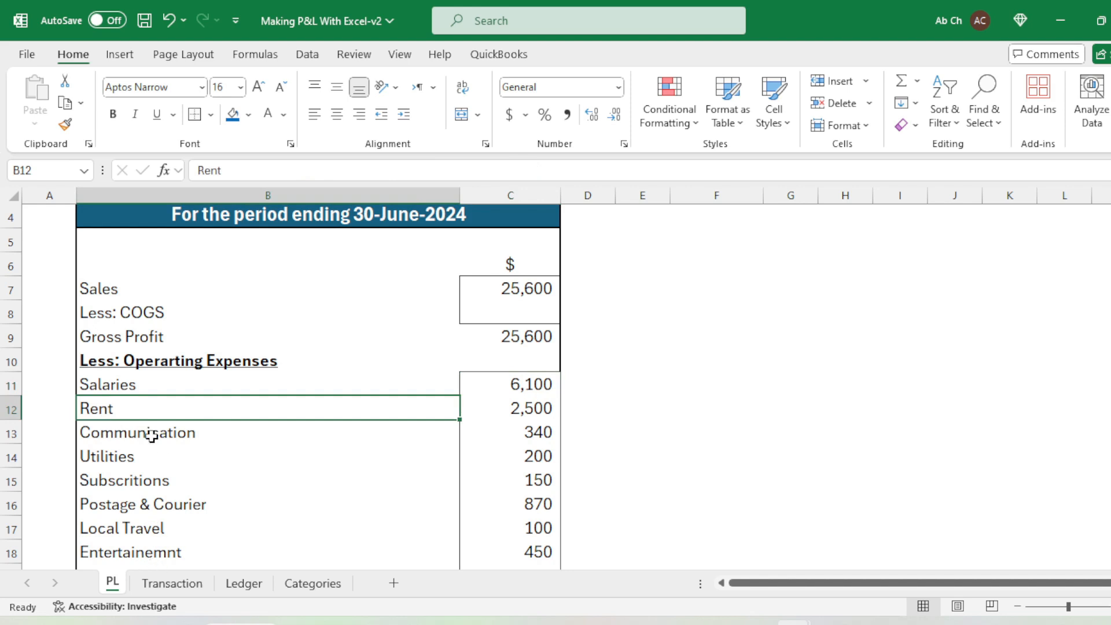
{"action": "left_click", "coordinate": [243, 584]}
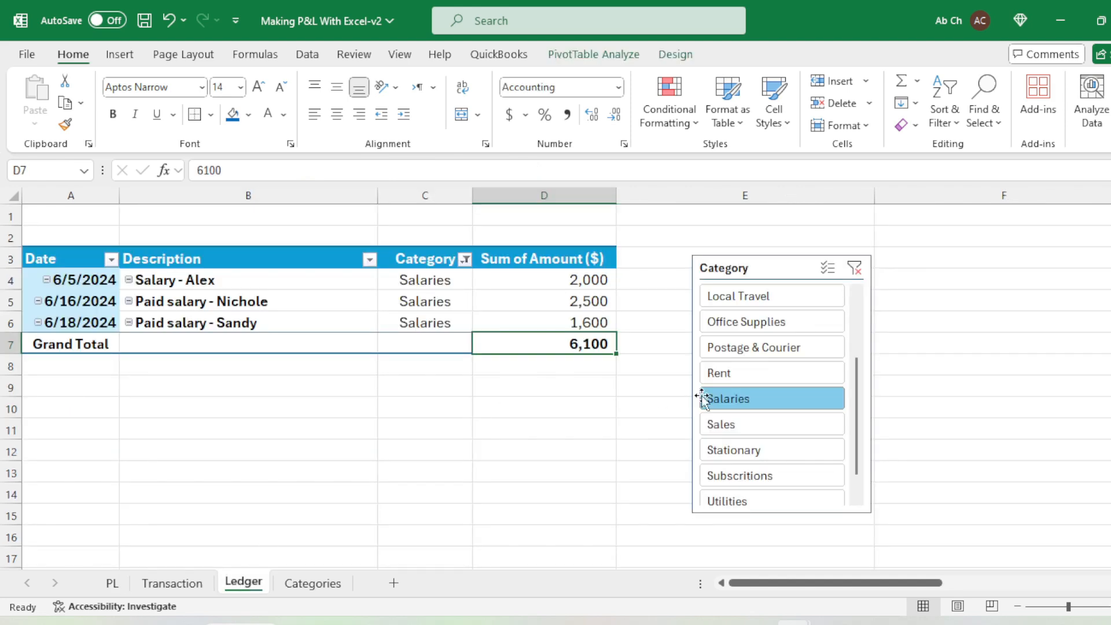
{"action": "left_click", "coordinate": [788, 373]}
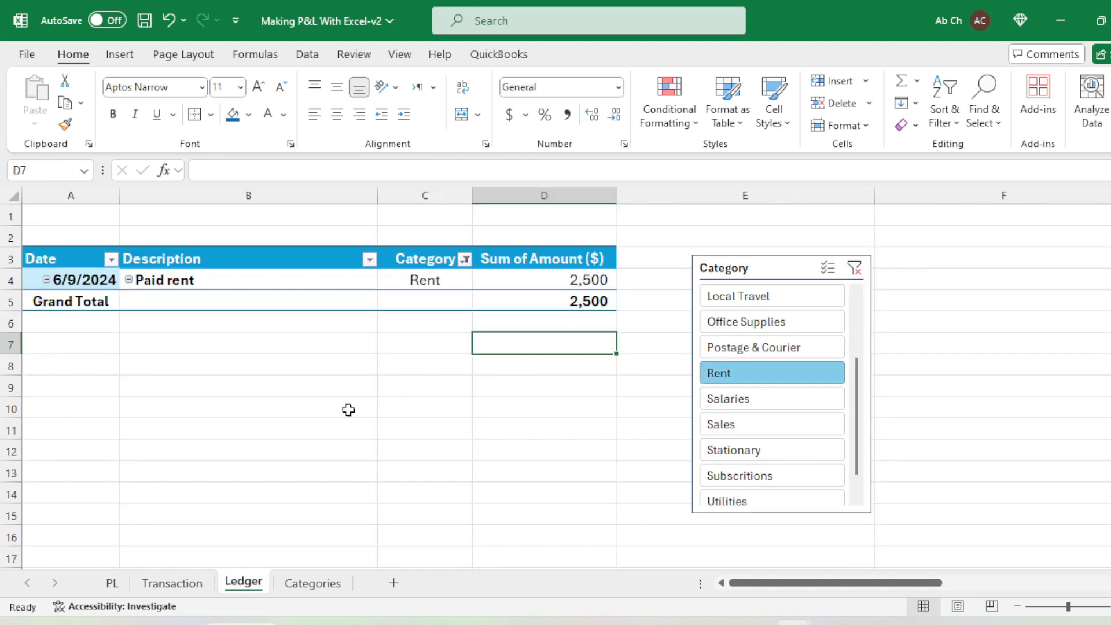
{"action": "left_click", "coordinate": [112, 583]}
- Filter the Ledger PivotTable to Entertainemnt and compare its grand total with the matching expense in row 18 of the PL sheet
{"action": "scroll", "coordinate": [229, 422], "scroll_direction": "down", "scroll_amount": 3}
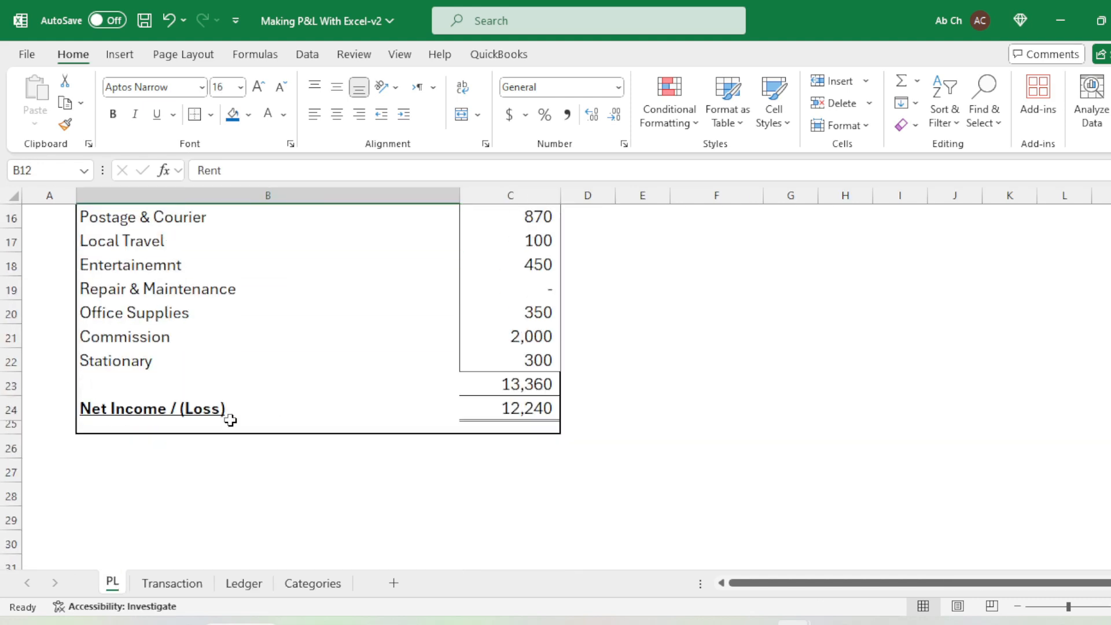
{"action": "scroll", "coordinate": [230, 420], "scroll_direction": "up", "scroll_amount": 1}
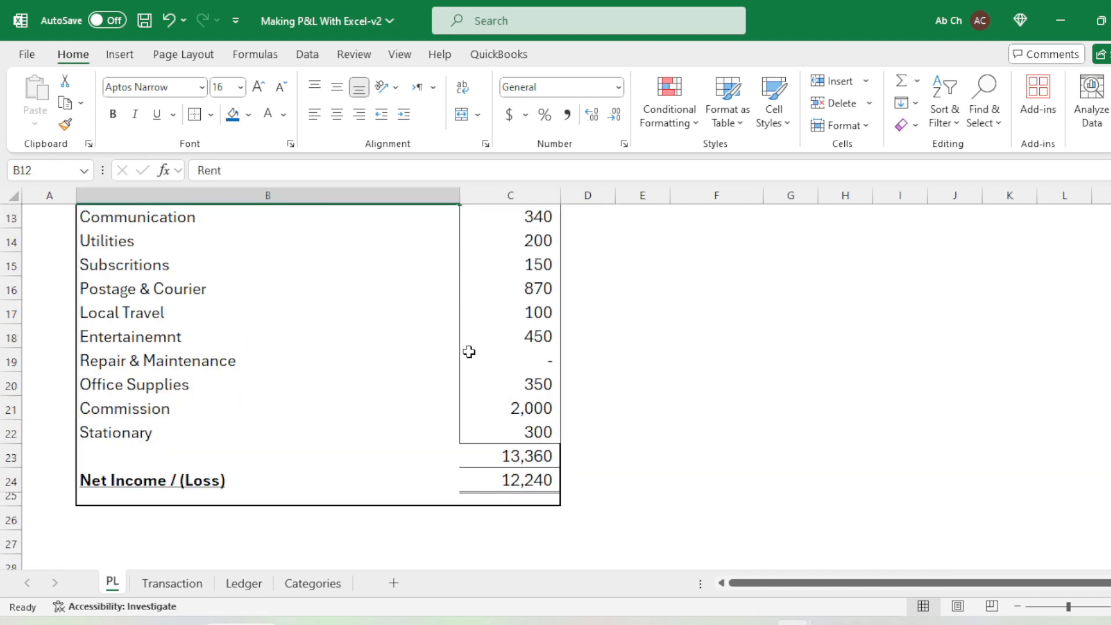
{"action": "left_click", "coordinate": [244, 583]}
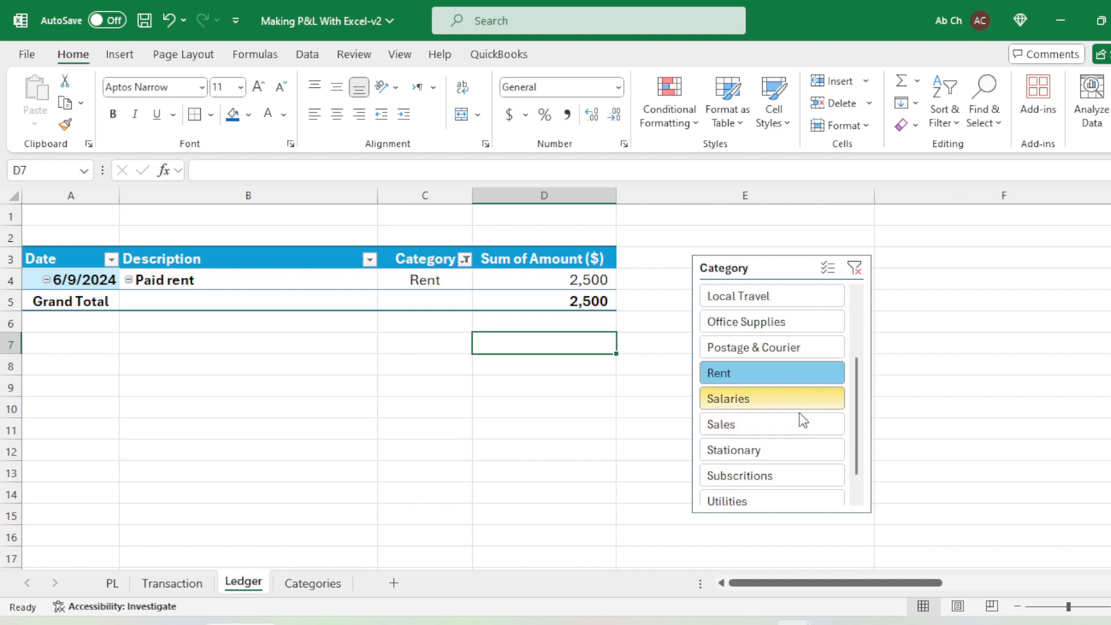
{"action": "scroll", "coordinate": [856, 388], "scroll_direction": "up", "scroll_amount": 1}
{"action": "scroll", "coordinate": [861, 385], "scroll_direction": "up", "scroll_amount": 1}
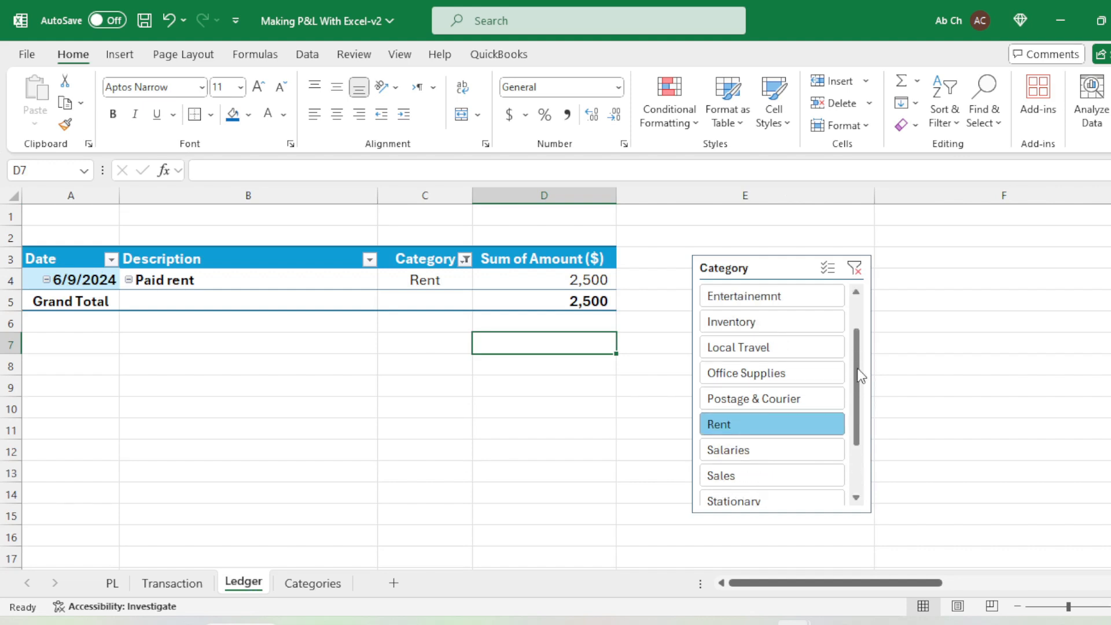
{"action": "left_click", "coordinate": [811, 301]}
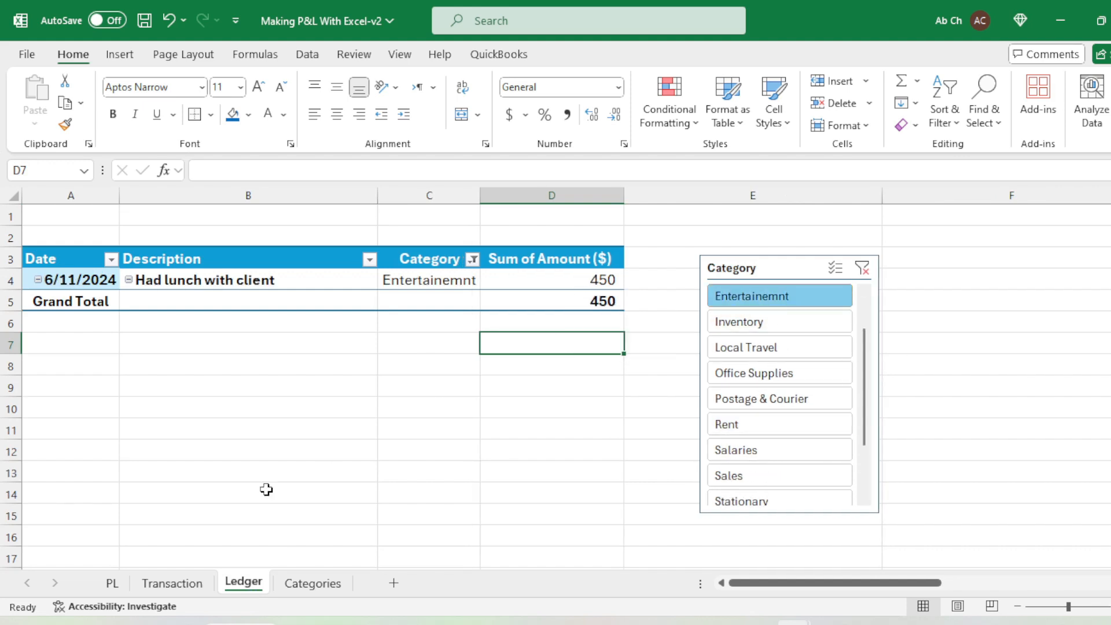
{"action": "left_click", "coordinate": [112, 584]}
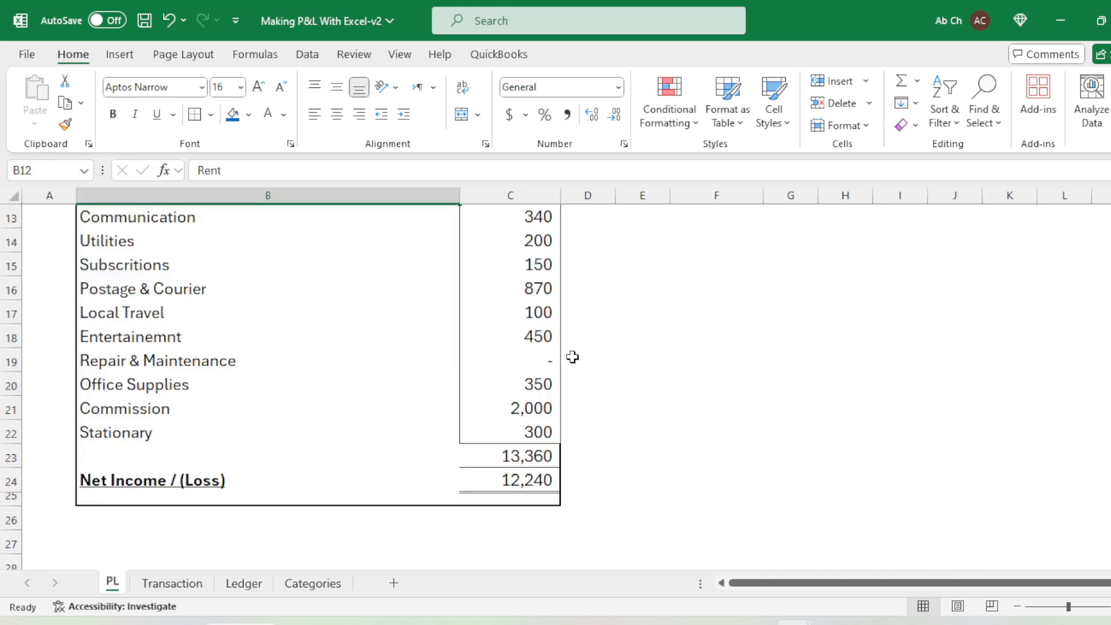
{"action": "left_click_drag", "start_coordinate": [537, 340], "coordinate": [250, 337]}
{"action": "left_click", "coordinate": [611, 338]}
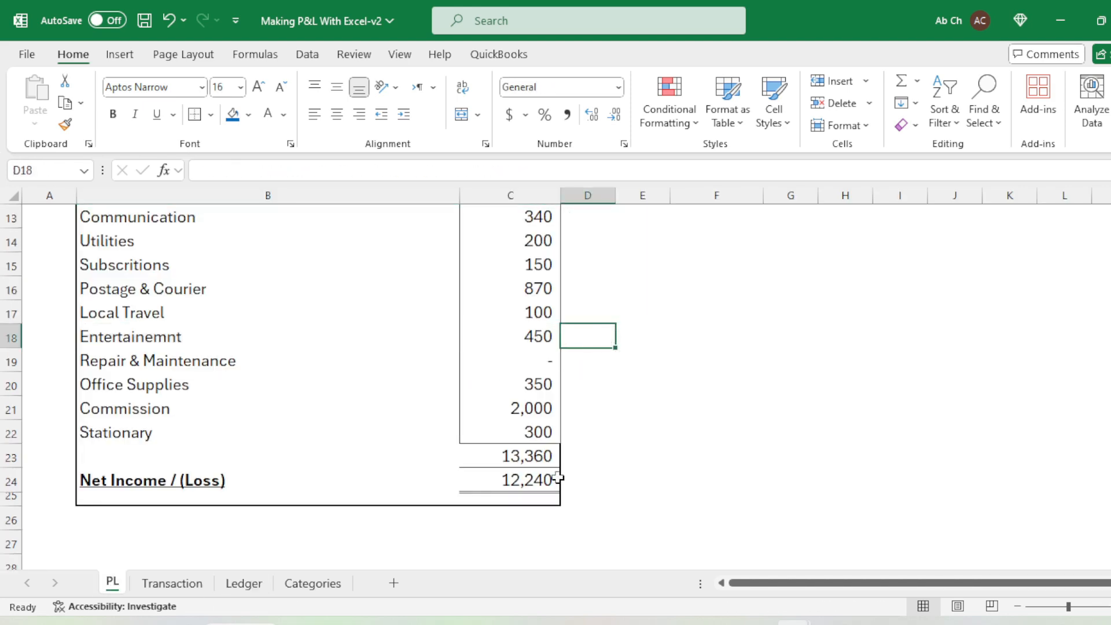
- Check the Repair & Maintenance formula in PL cell C19 against the categories recorded on the Transaction sheet
{"action": "left_click", "coordinate": [524, 362]}
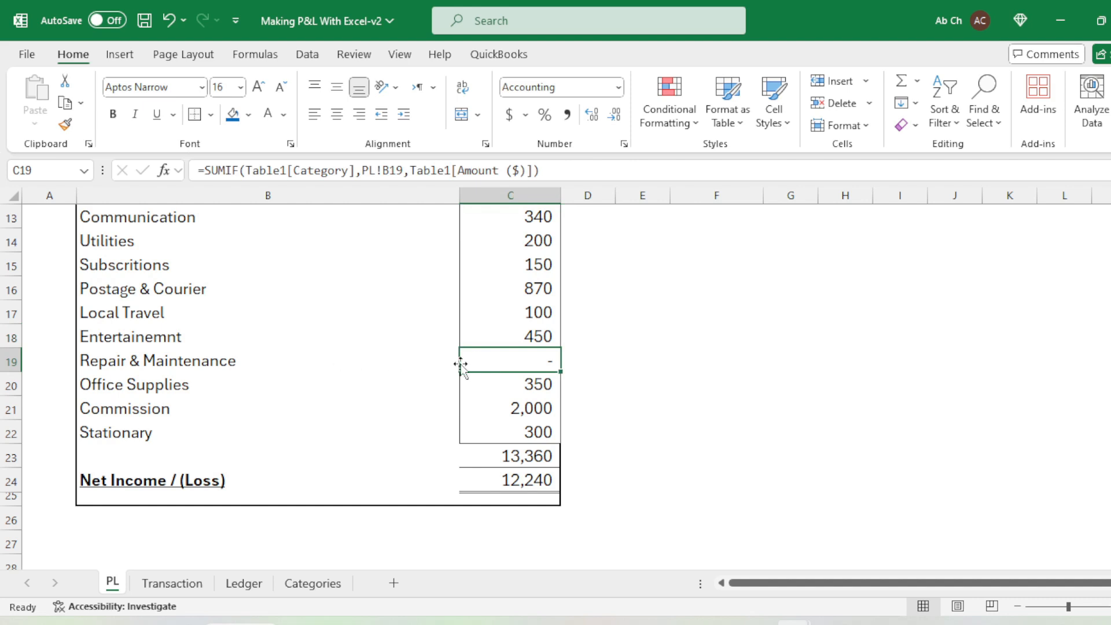
{"action": "left_click", "coordinate": [170, 583]}
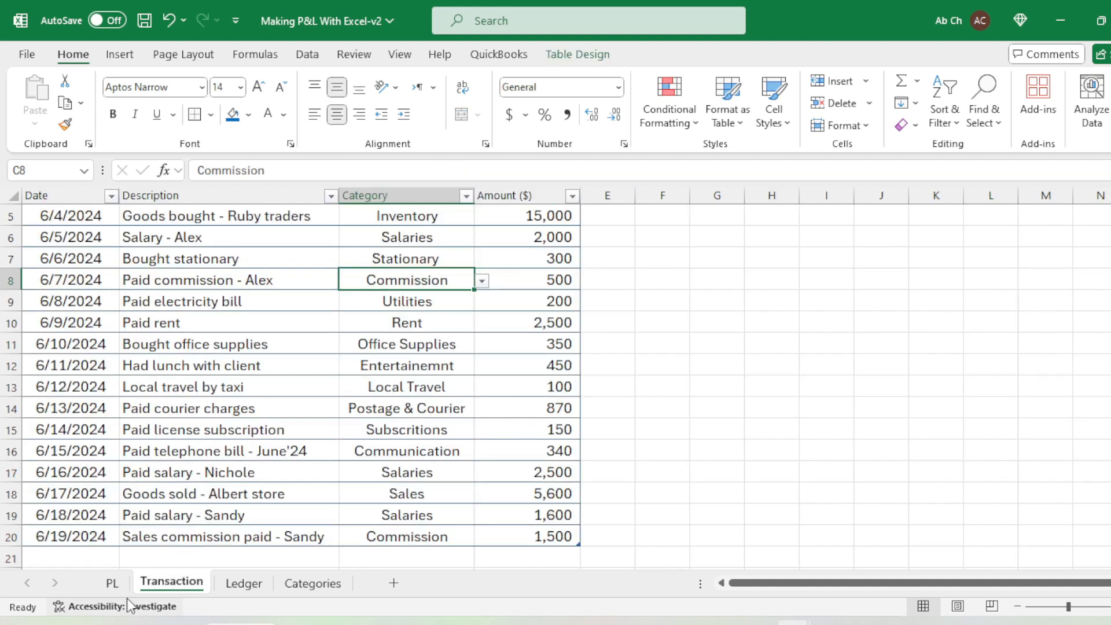
{"action": "left_click", "coordinate": [110, 570]}
{"action": "left_click", "coordinate": [112, 582]}
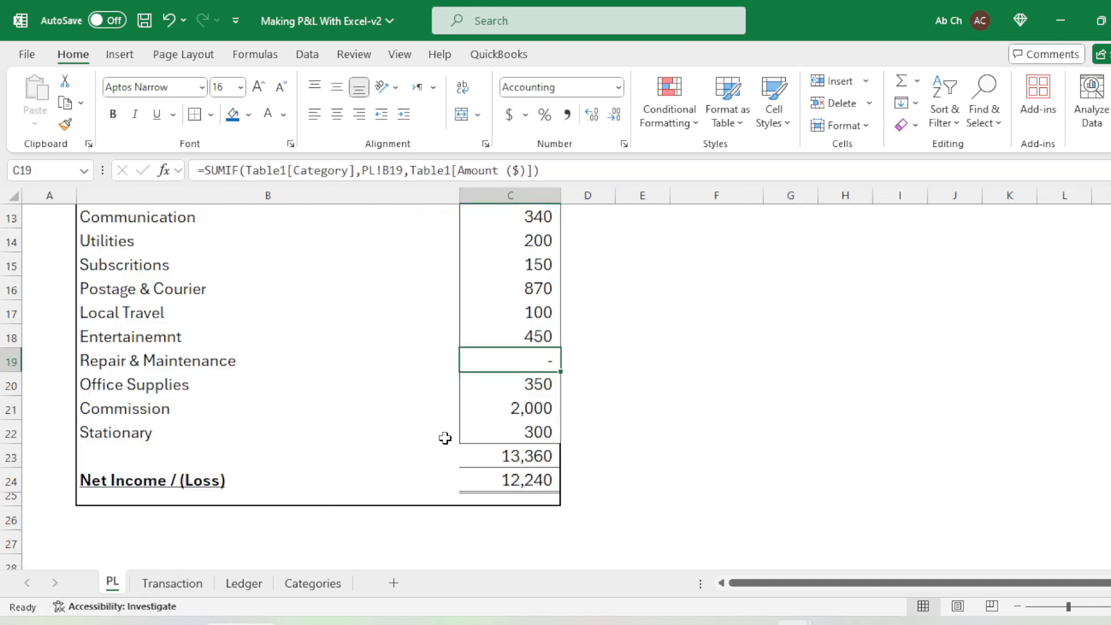
- Check that the total formula in PL cell C23 covers every operating expense line from Salaries to Stationary
{"action": "double_click", "coordinate": [550, 461]}
{"action": "scroll", "coordinate": [550, 461], "scroll_direction": "up", "scroll_amount": 2}
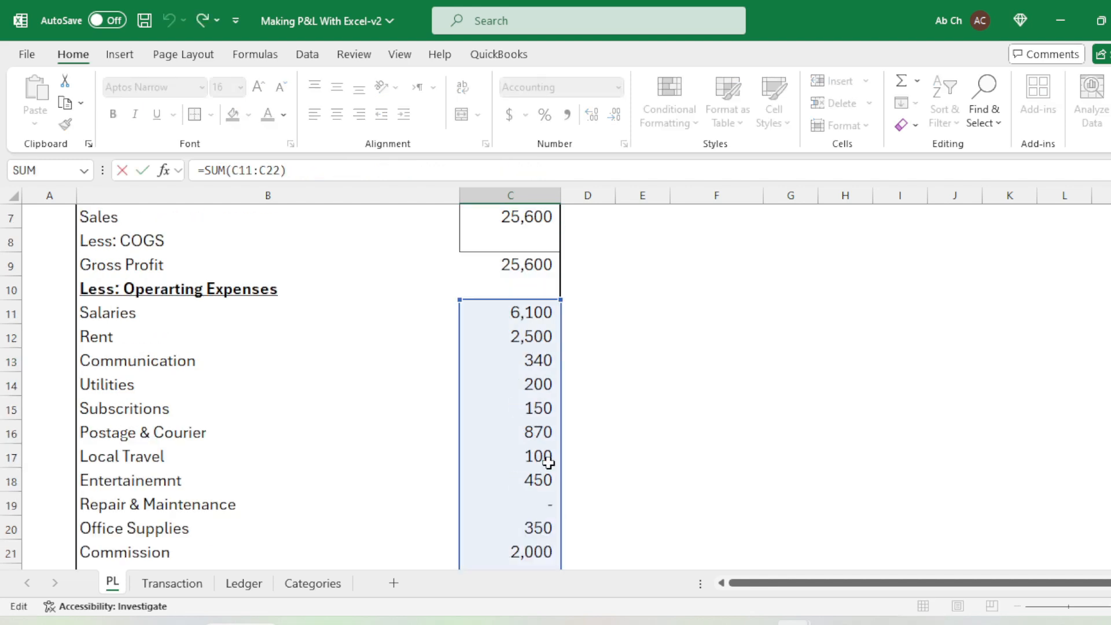
{"action": "key", "text": "Escape"}
{"action": "left_click", "coordinate": [523, 271]}
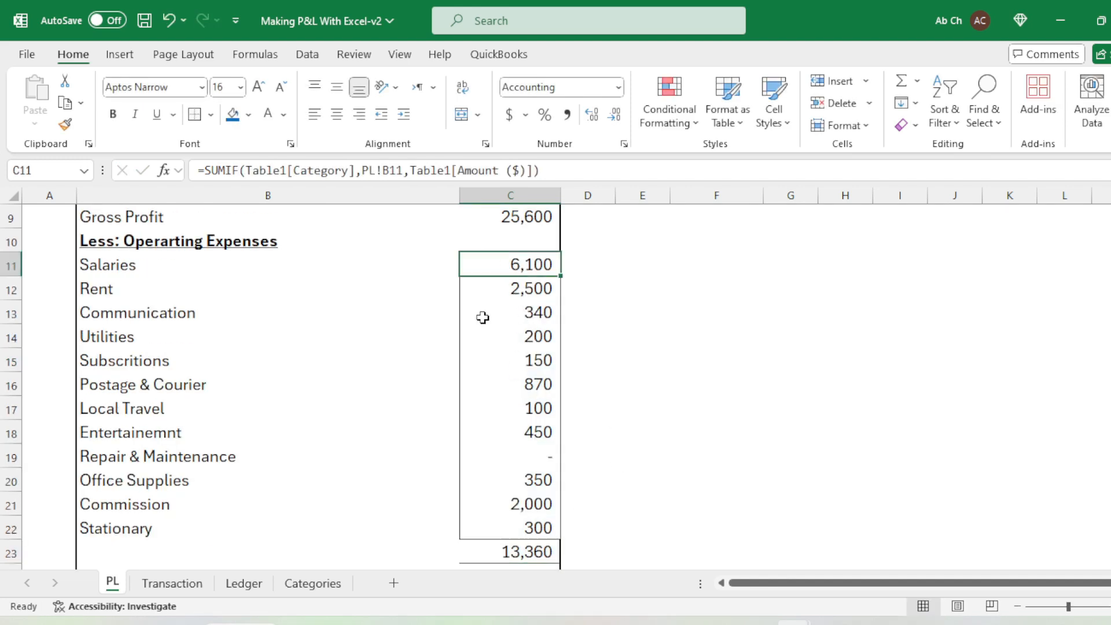
{"action": "scroll", "coordinate": [536, 361], "scroll_direction": "down", "scroll_amount": 1}
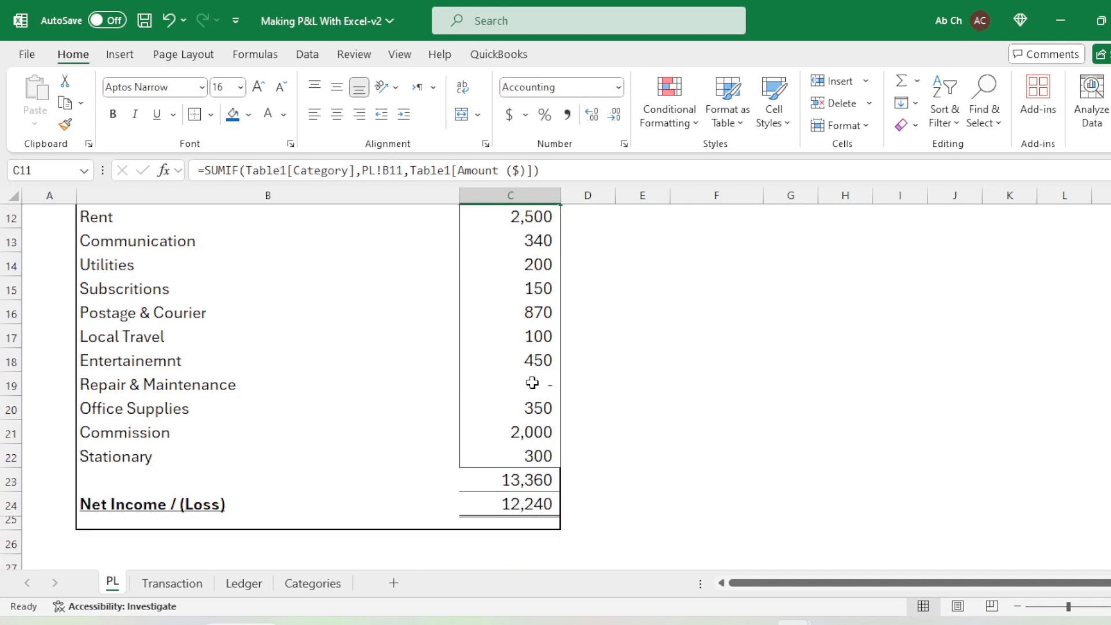
{"action": "scroll", "coordinate": [528, 384], "scroll_direction": "up", "scroll_amount": 3}
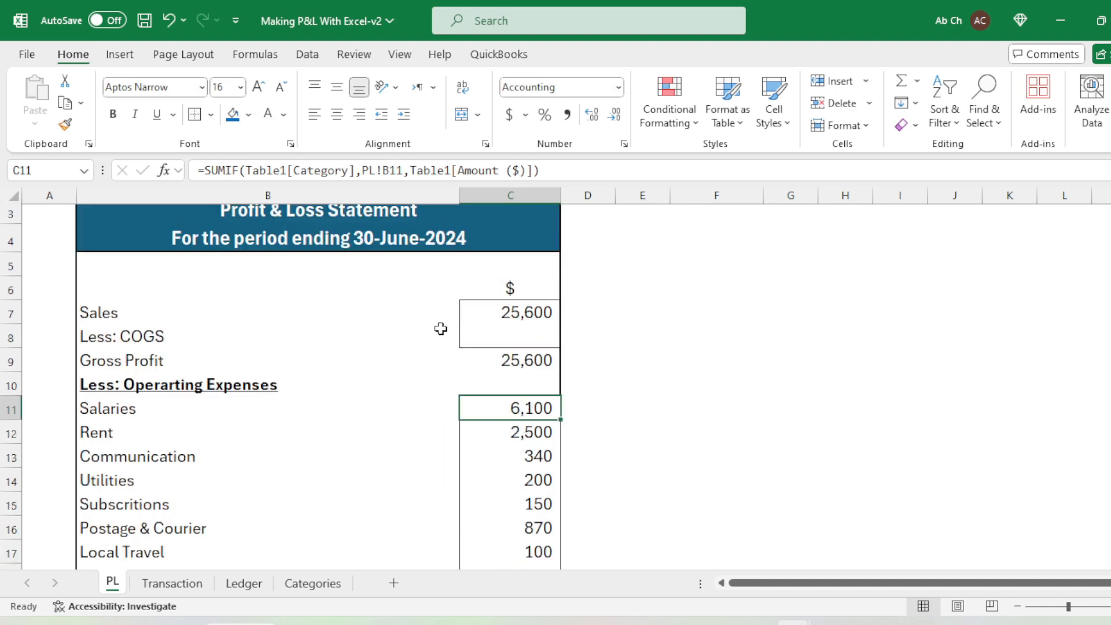
- Examine the Sales formula in C7 and the COGS cell C8 on the PL sheet
{"action": "left_click", "coordinate": [488, 334]}
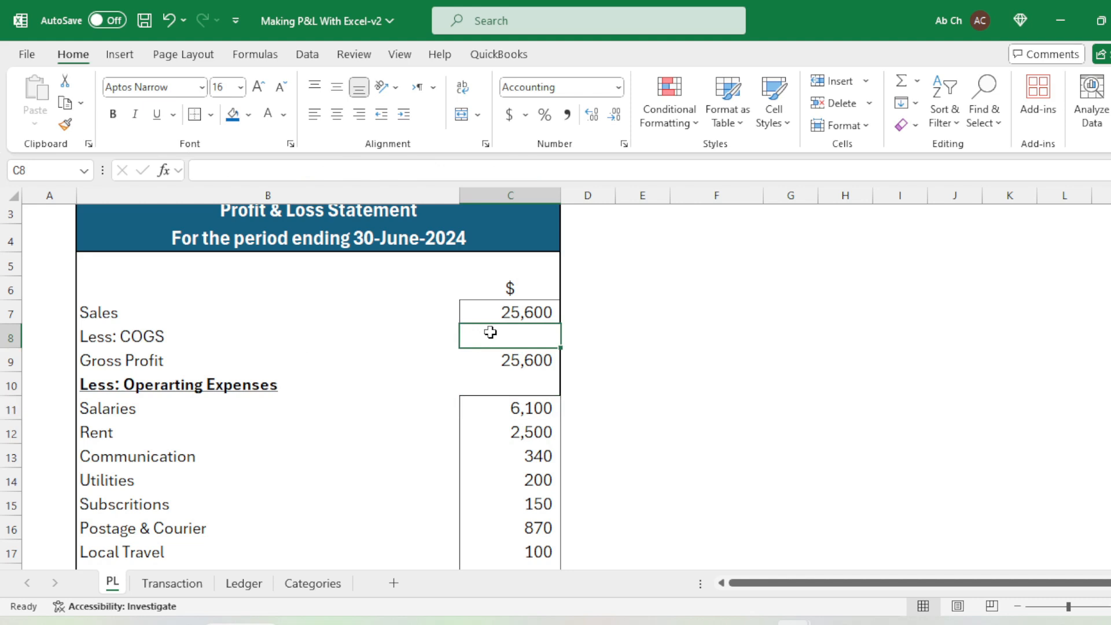
{"action": "left_click", "coordinate": [589, 335]}
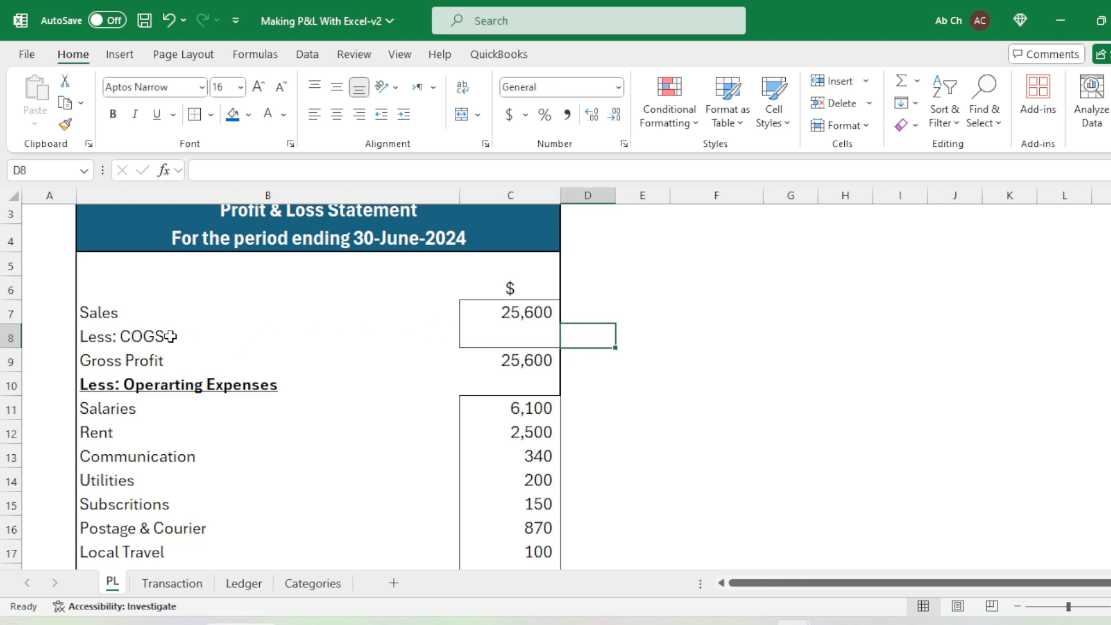
{"action": "left_click", "coordinate": [508, 318]}
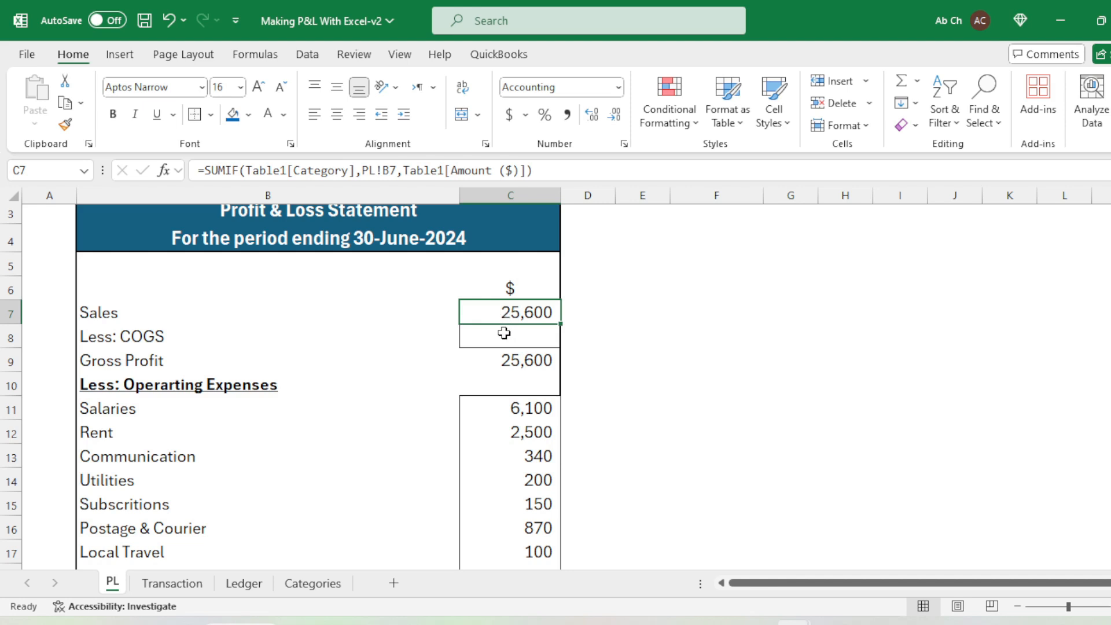
{"action": "left_click", "coordinate": [504, 334]}
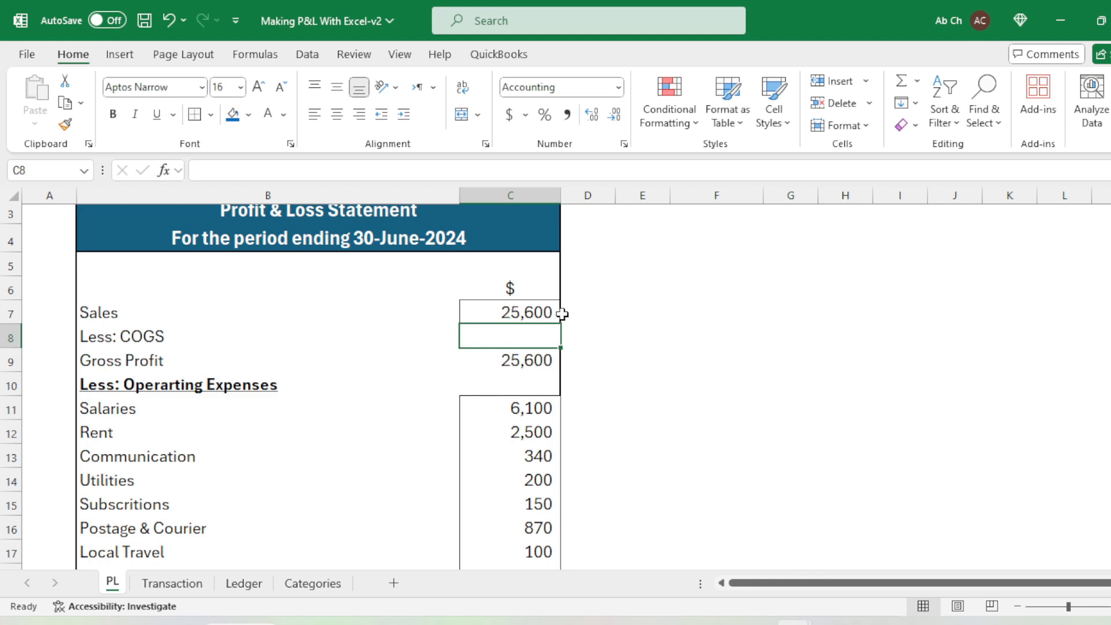
- Calculate half of the sales figure in scratch cell E8 with +25600*.5 and compare it with Sales in C7
{"action": "left_click", "coordinate": [622, 341]}
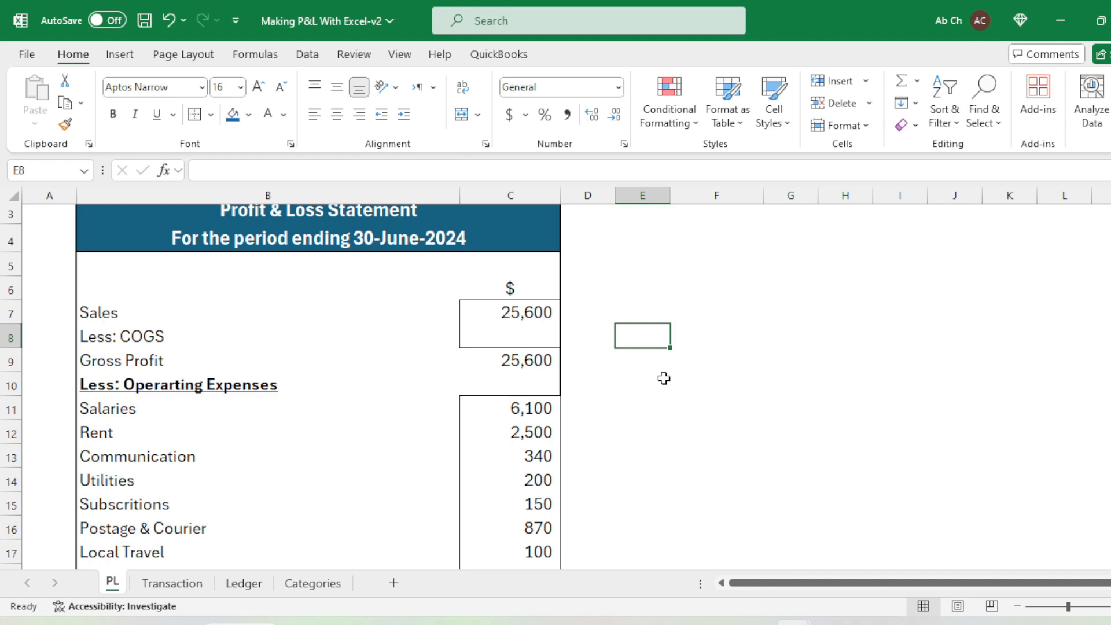
{"action": "type", "text": "+"}
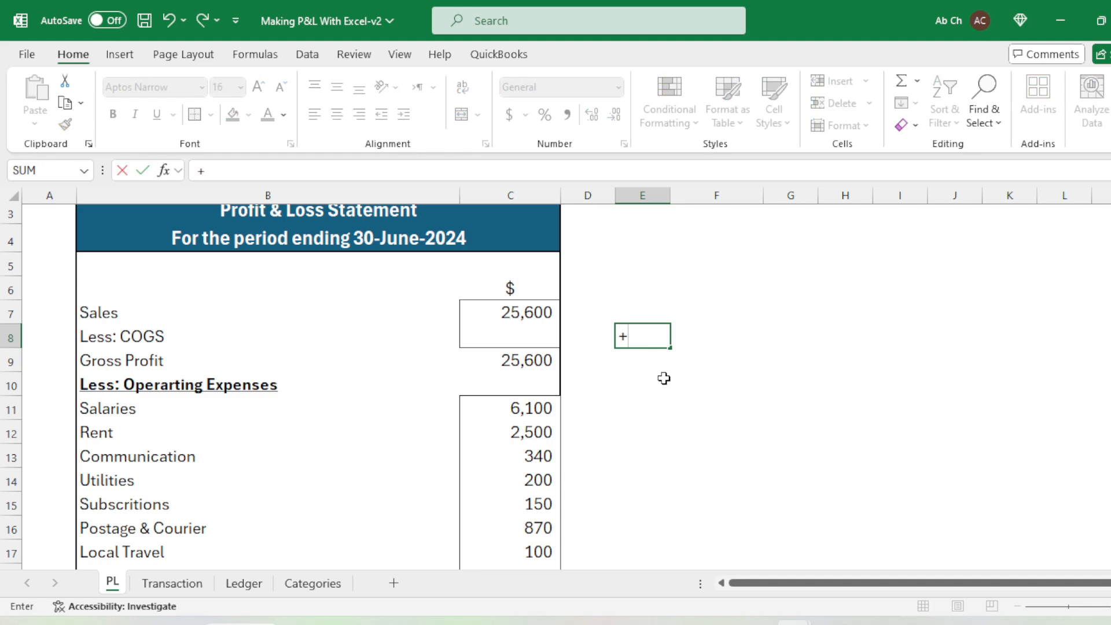
{"action": "type", "text": "25600*.5"}
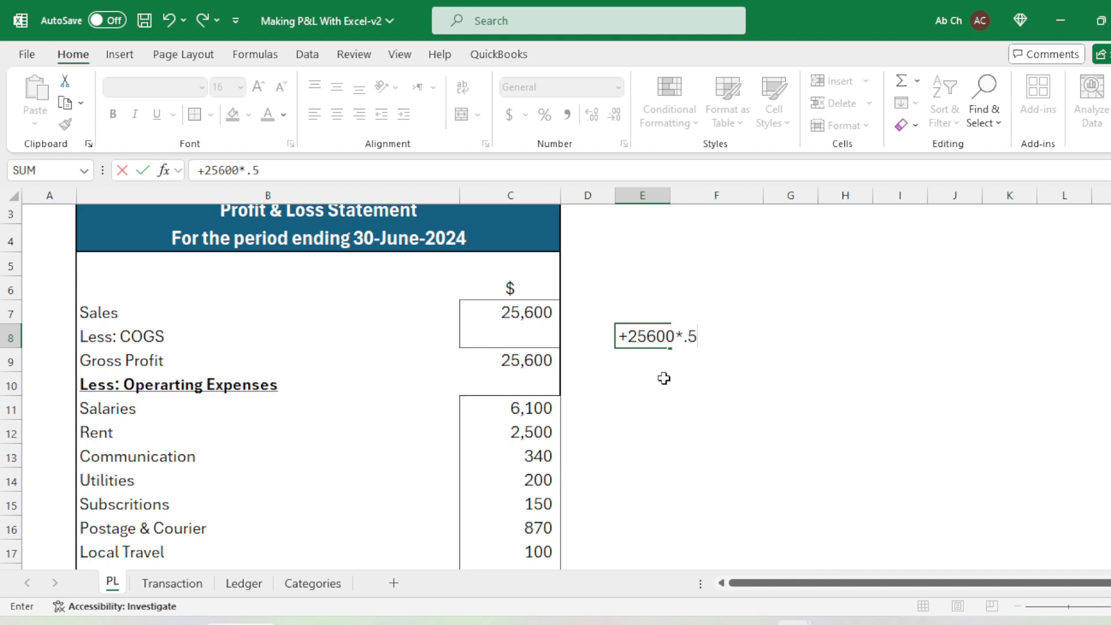
{"action": "key", "text": "Return"}
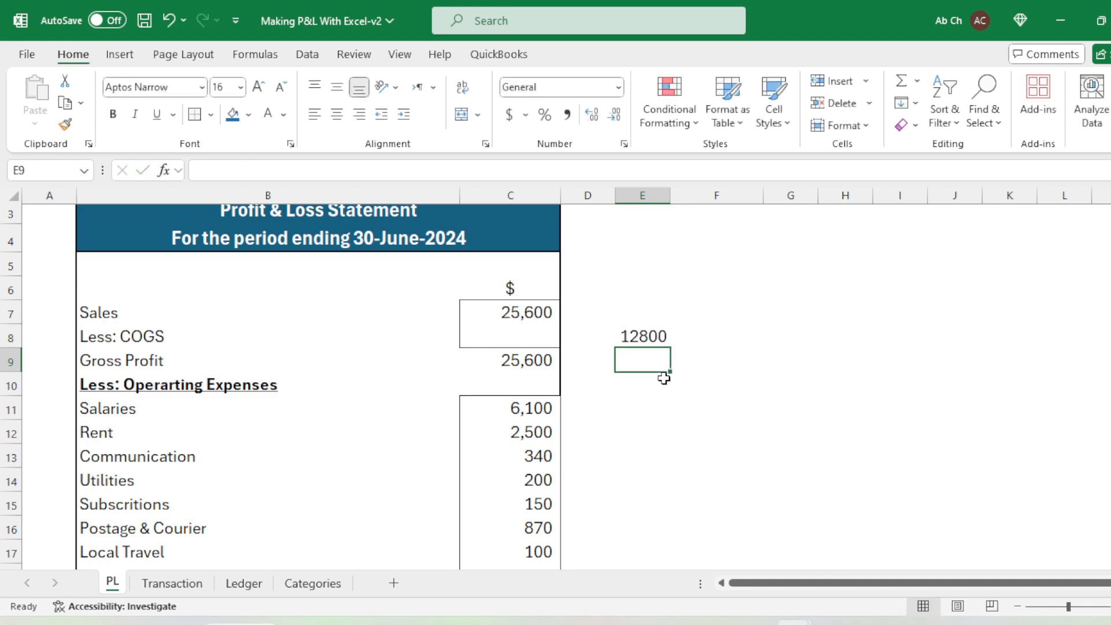
{"action": "key", "text": "Up"}
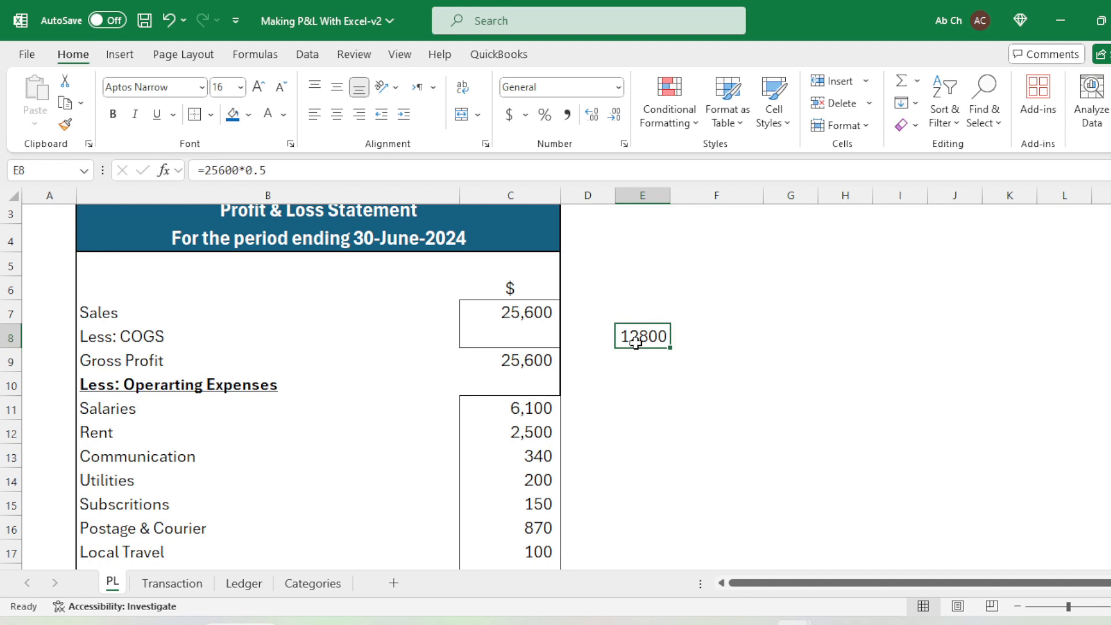
{"action": "left_click", "coordinate": [530, 315]}
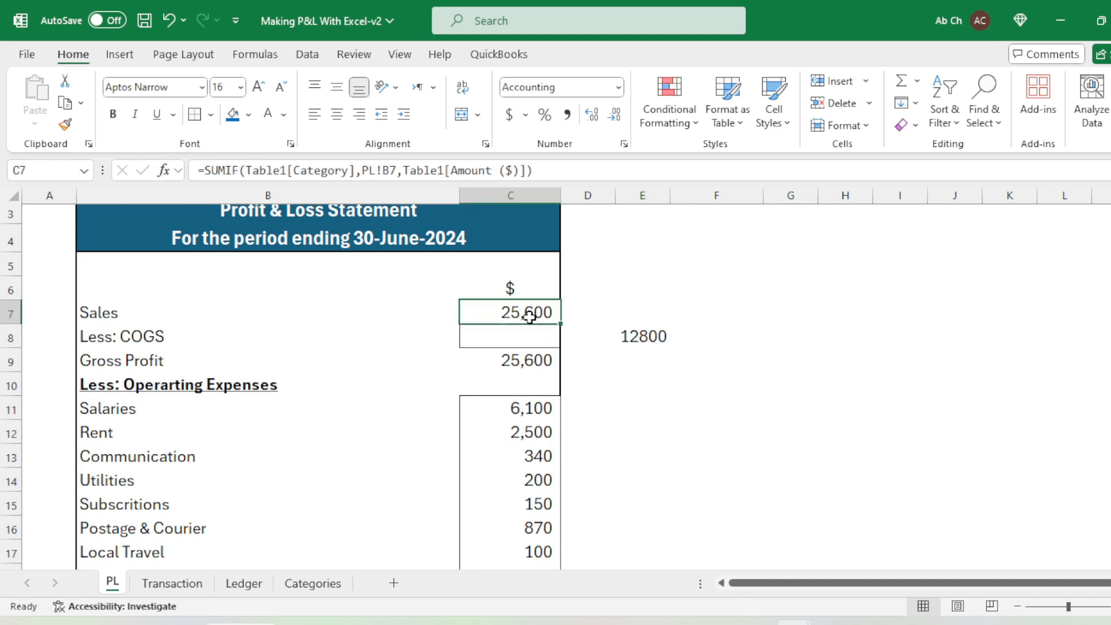
{"action": "left_click", "coordinate": [637, 338]}
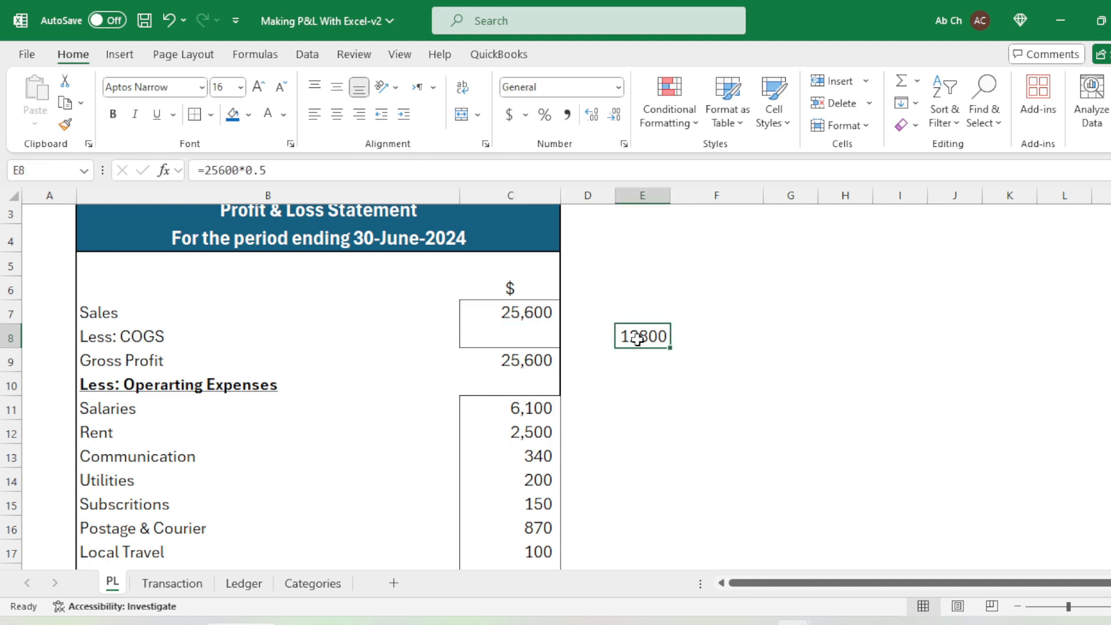
- Cross-check the half-of-sales calculation in scratch cell E9 with +12800/.5
{"action": "left_click", "coordinate": [650, 361]}
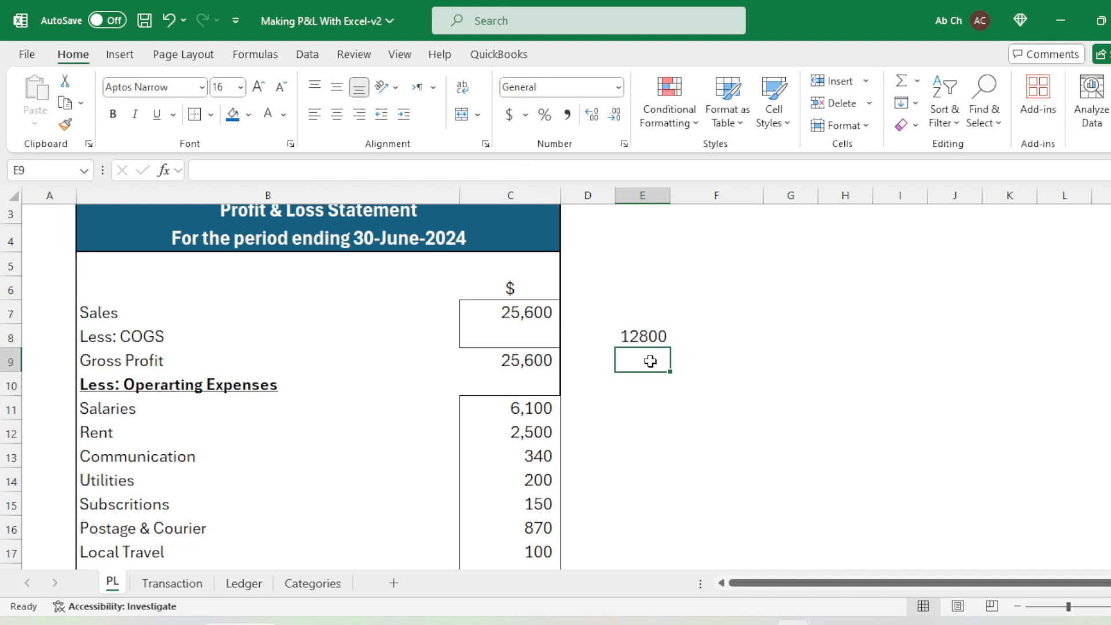
{"action": "type", "text": "+"}
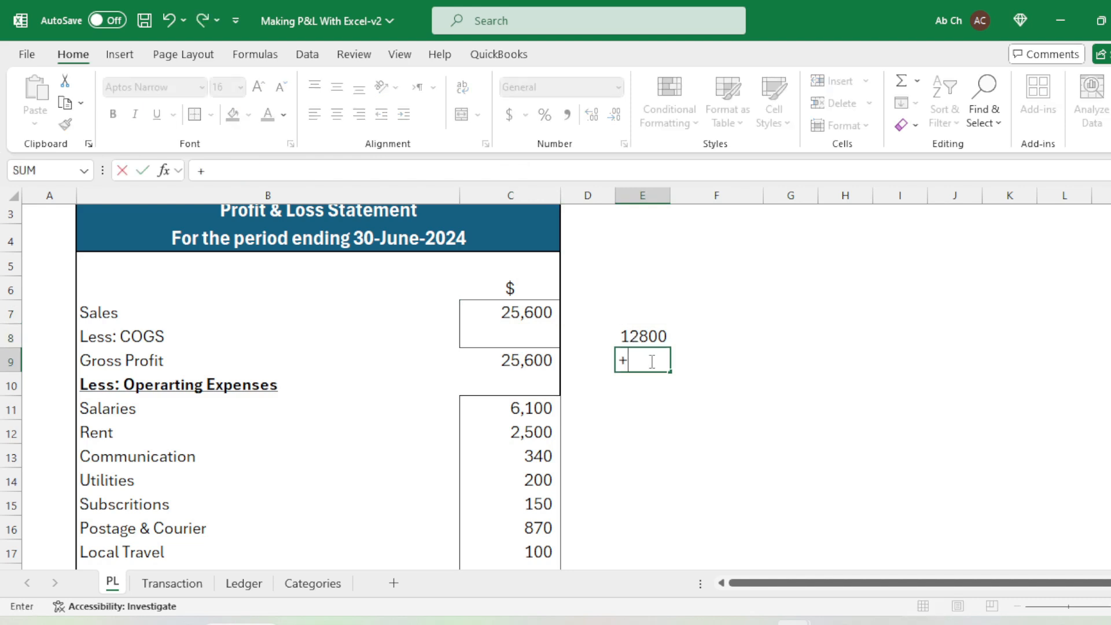
{"action": "type", "text": "12800/."}
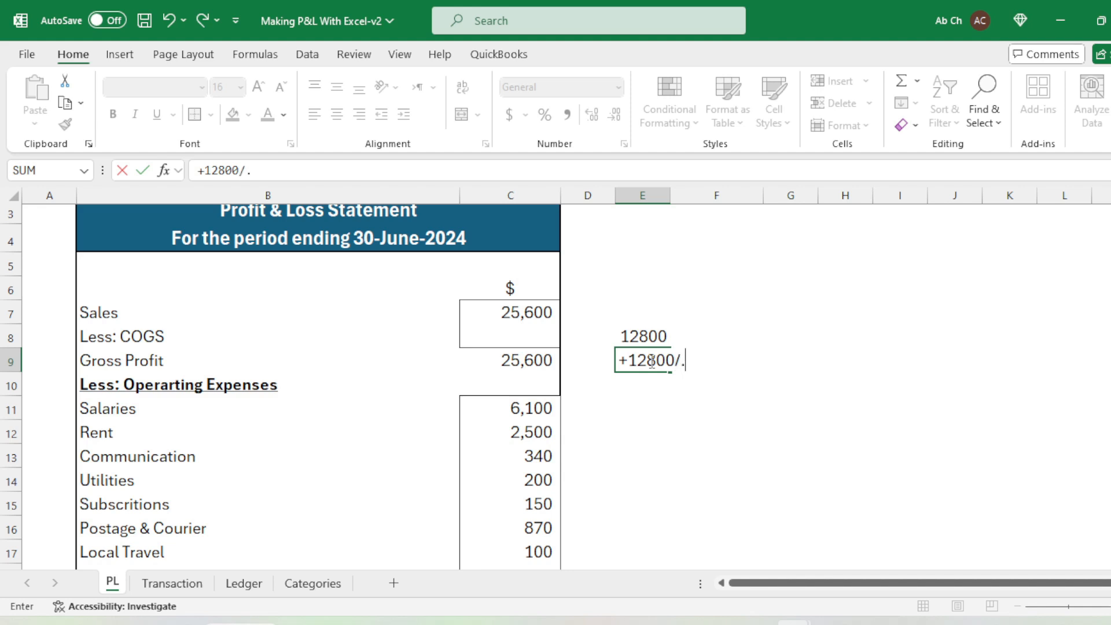
{"action": "type", "text": "5"}
{"action": "key", "text": "Return"}
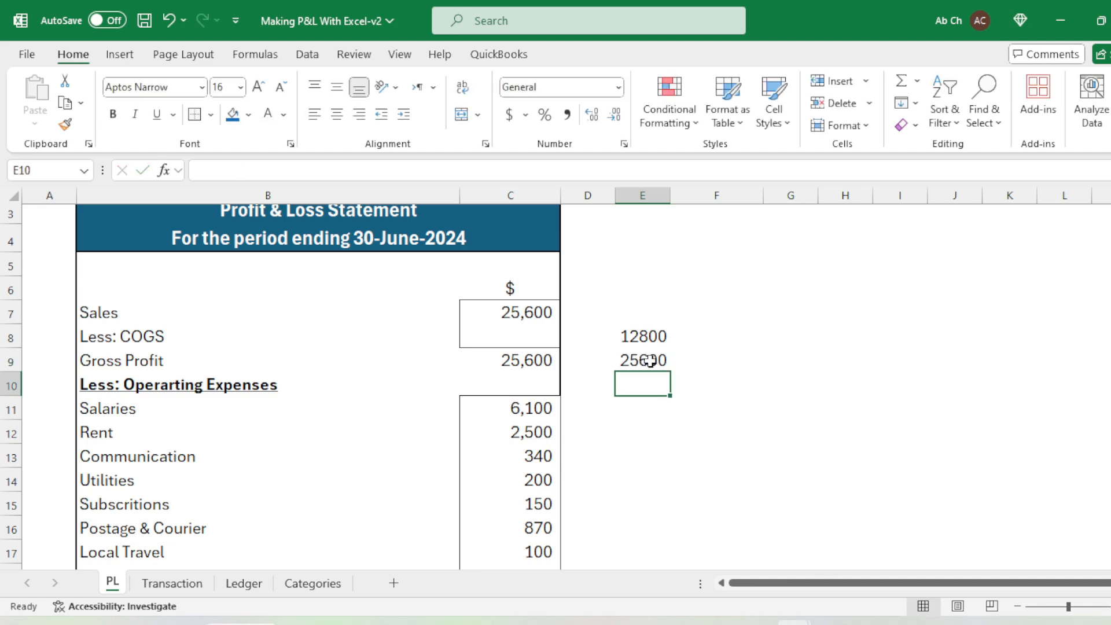
{"action": "left_click", "coordinate": [651, 362]}
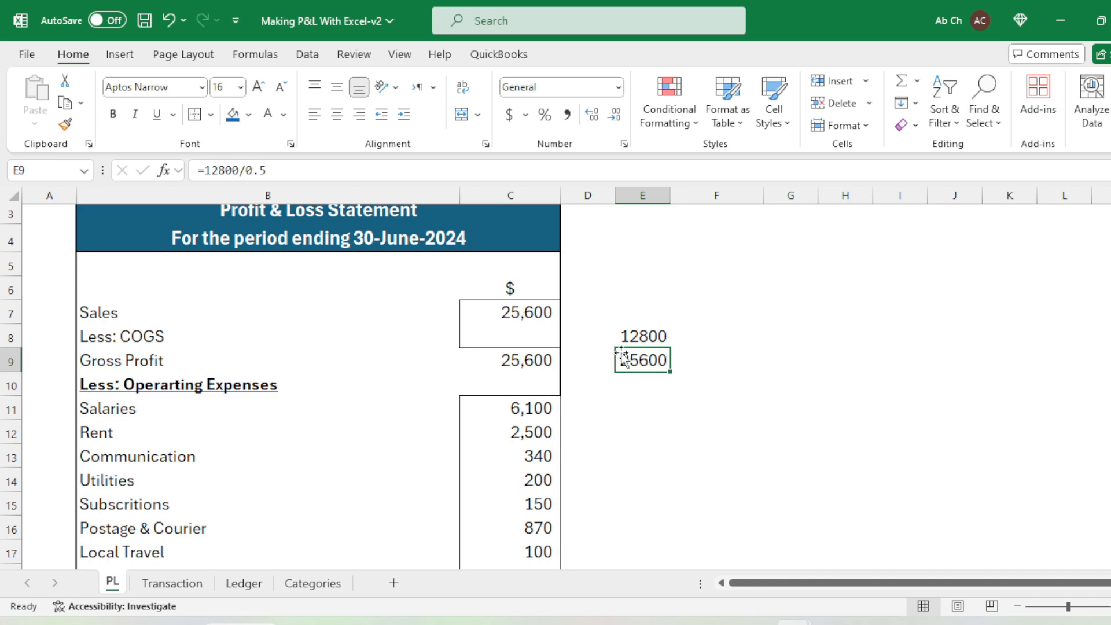
- Enter -12800 as the COGS amount in C8 and check the Gross Profit formula in C9
{"action": "left_click", "coordinate": [536, 337]}
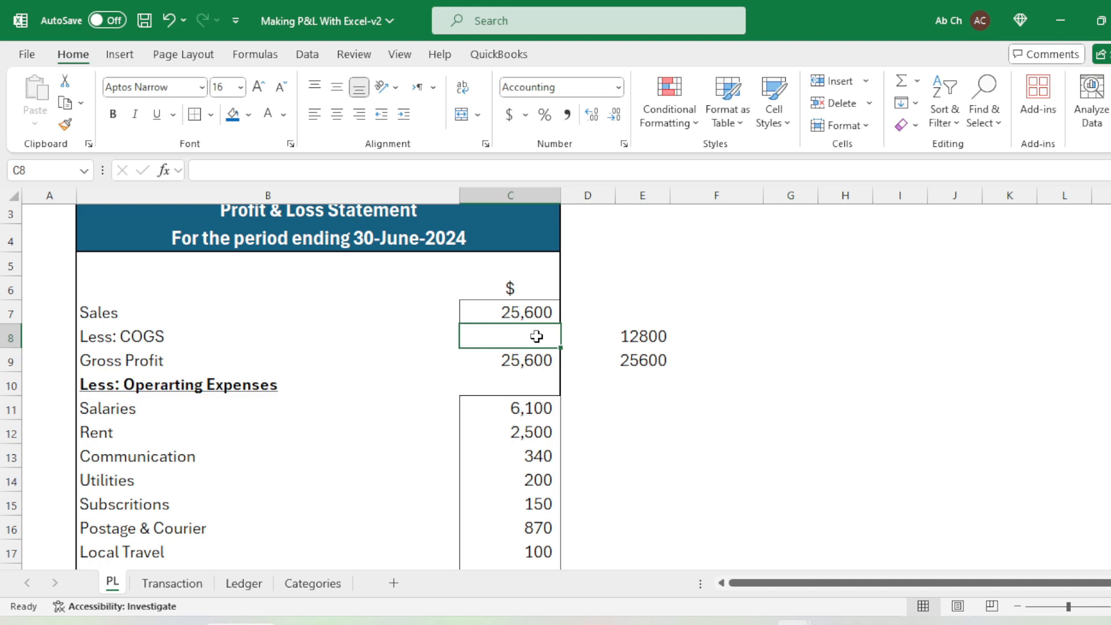
{"action": "type", "text": "-12800"}
{"action": "key", "text": "Return"}
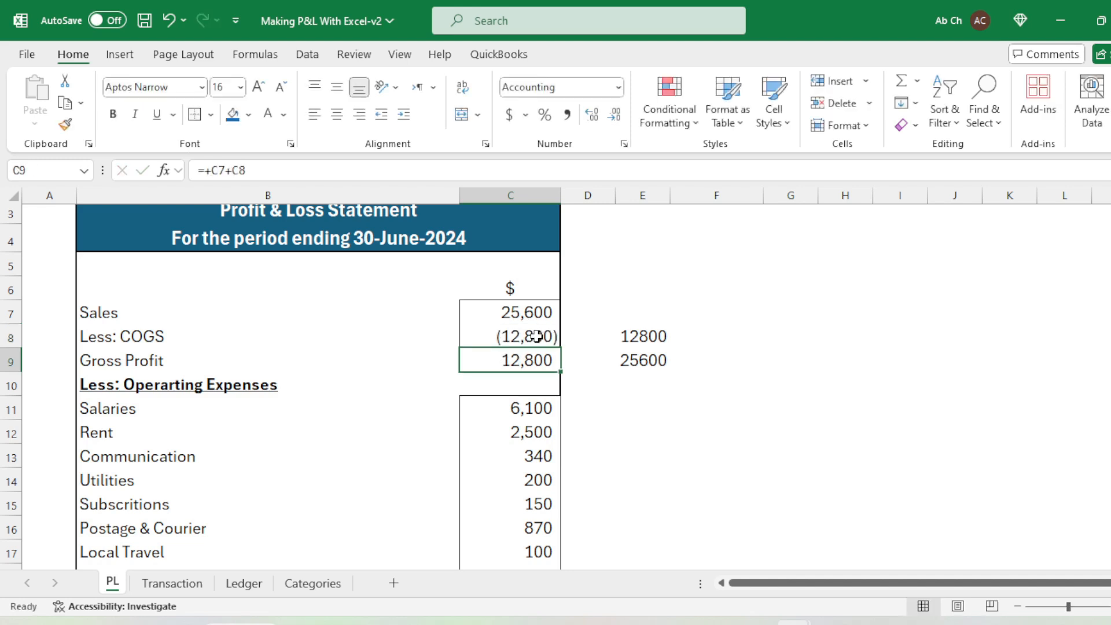
{"action": "double_click", "coordinate": [508, 363]}
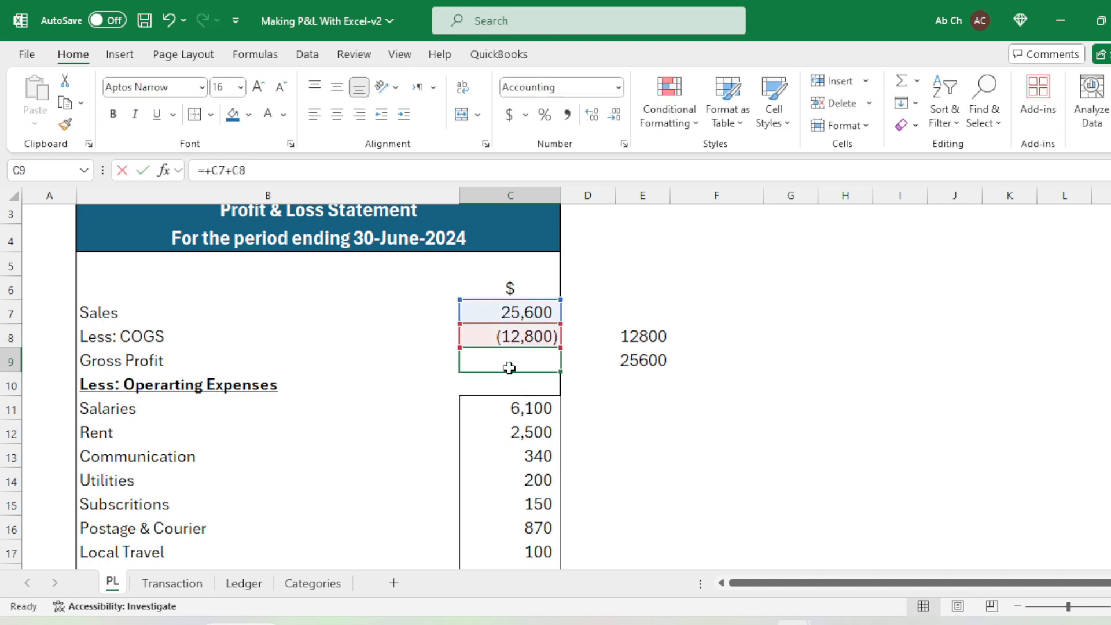
{"action": "key", "text": "Escape"}
- Check the Net Income / (Loss) formula in C24 against gross profit and total operating expenses
{"action": "scroll", "coordinate": [518, 362], "scroll_direction": "down", "scroll_amount": 4}
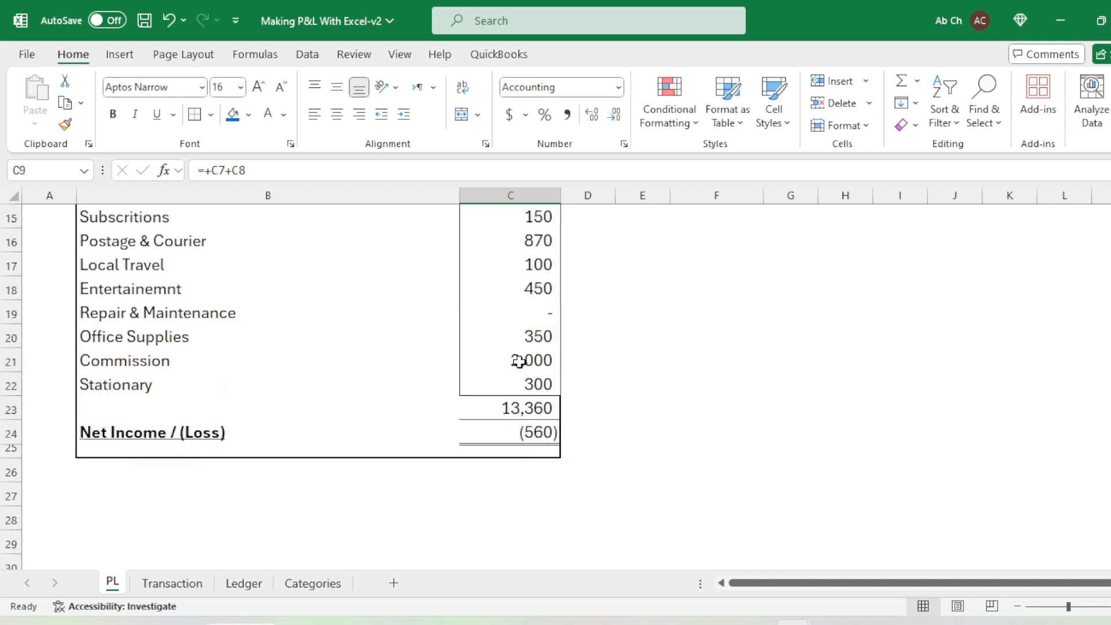
{"action": "left_click", "coordinate": [528, 438]}
{"action": "double_click", "coordinate": [485, 435]}
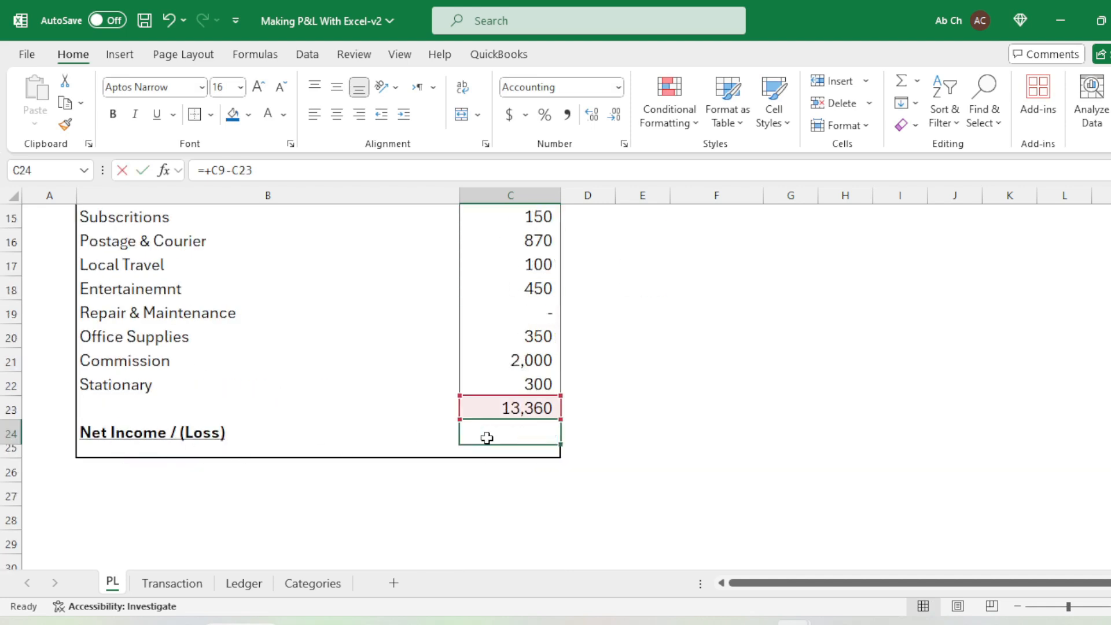
{"action": "key", "text": "Escape"}
- Clear the scratch calculations beside the COGS and Gross Profit lines in column E
{"action": "scroll", "coordinate": [515, 458], "scroll_direction": "up", "scroll_amount": 4}
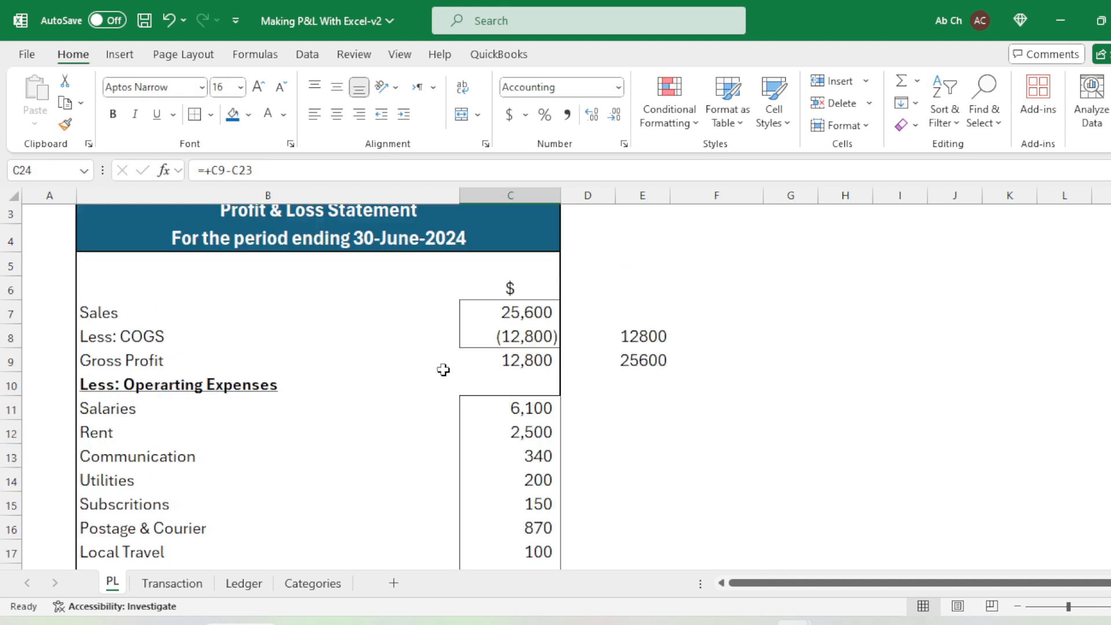
{"action": "left_click_drag", "start_coordinate": [641, 313], "coordinate": [650, 377]}
{"action": "key", "text": "Delete"}
{"action": "left_click", "coordinate": [645, 432]}
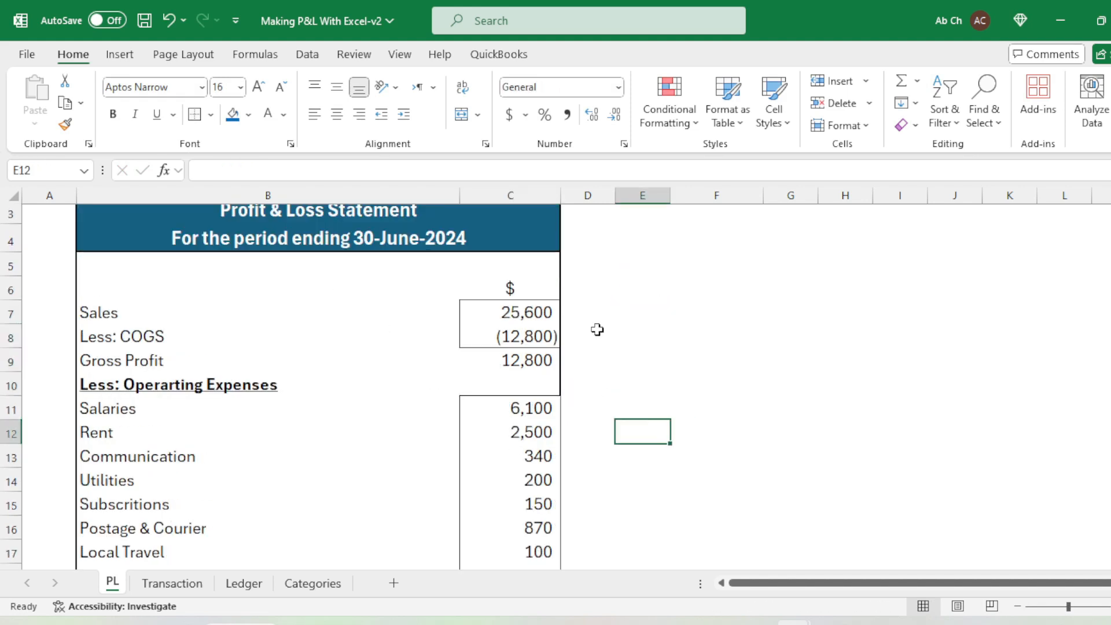
{"action": "scroll", "coordinate": [390, 396], "scroll_direction": "up", "scroll_amount": 1}
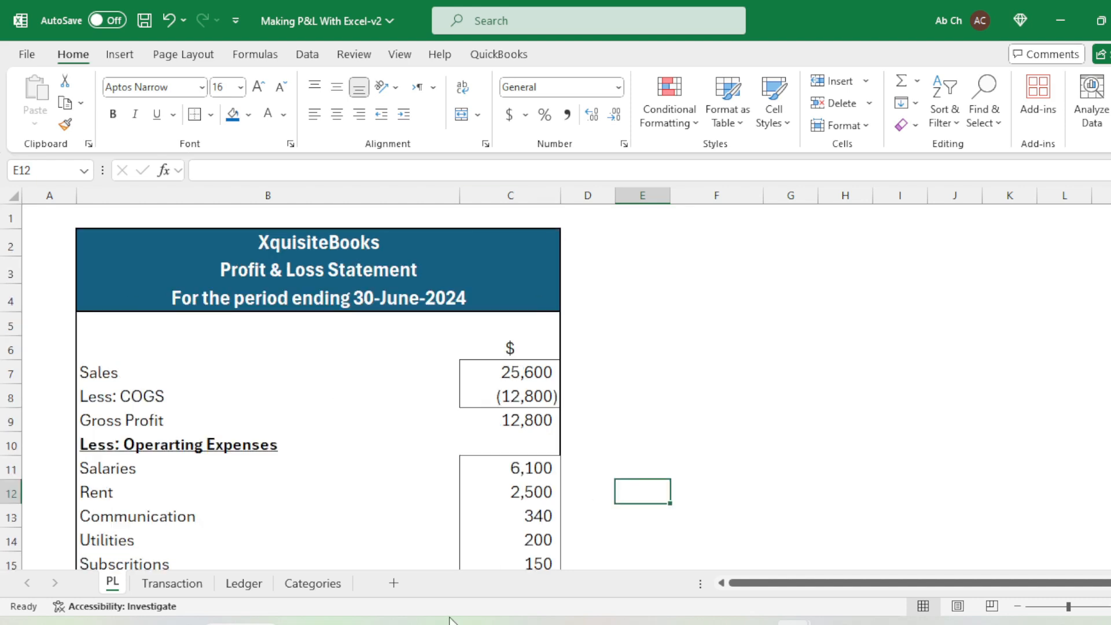
{"action": "left_click", "coordinate": [617, 366]}
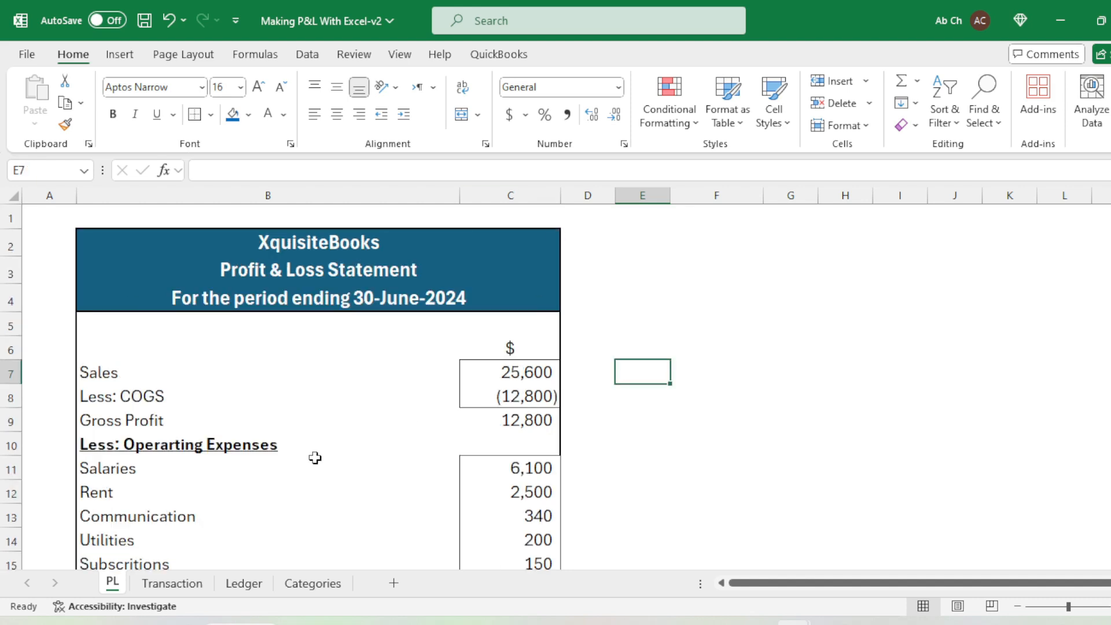
{"action": "left_click", "coordinate": [618, 402]}
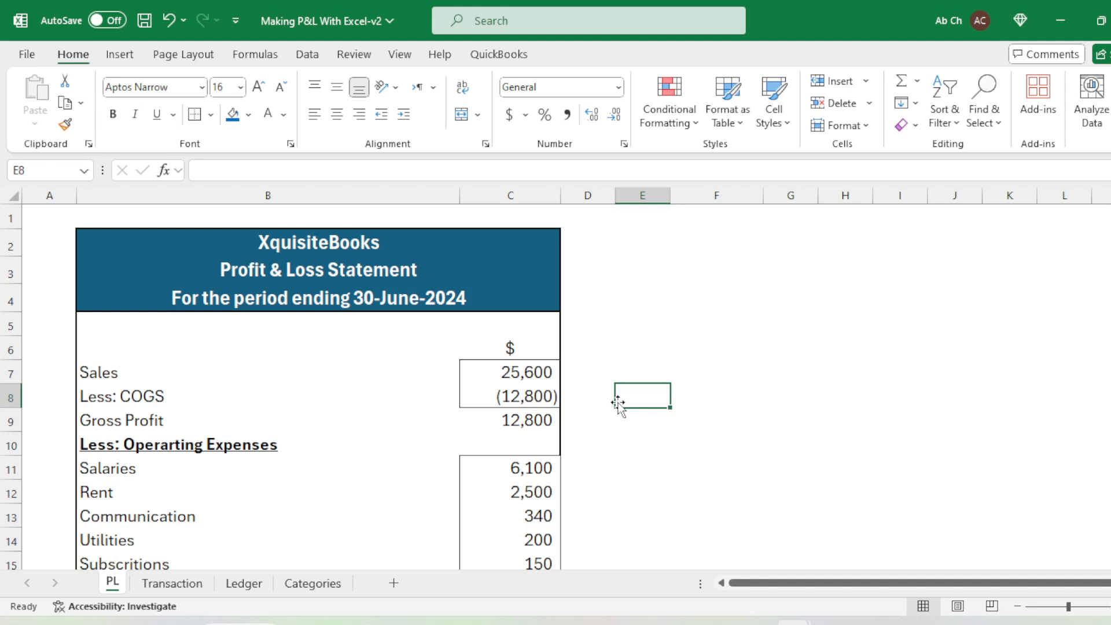
- Review the categorized entries on the Transaction sheet and the Ledger PivotTable, and return to the PL sheet
{"action": "left_click", "coordinate": [172, 583]}
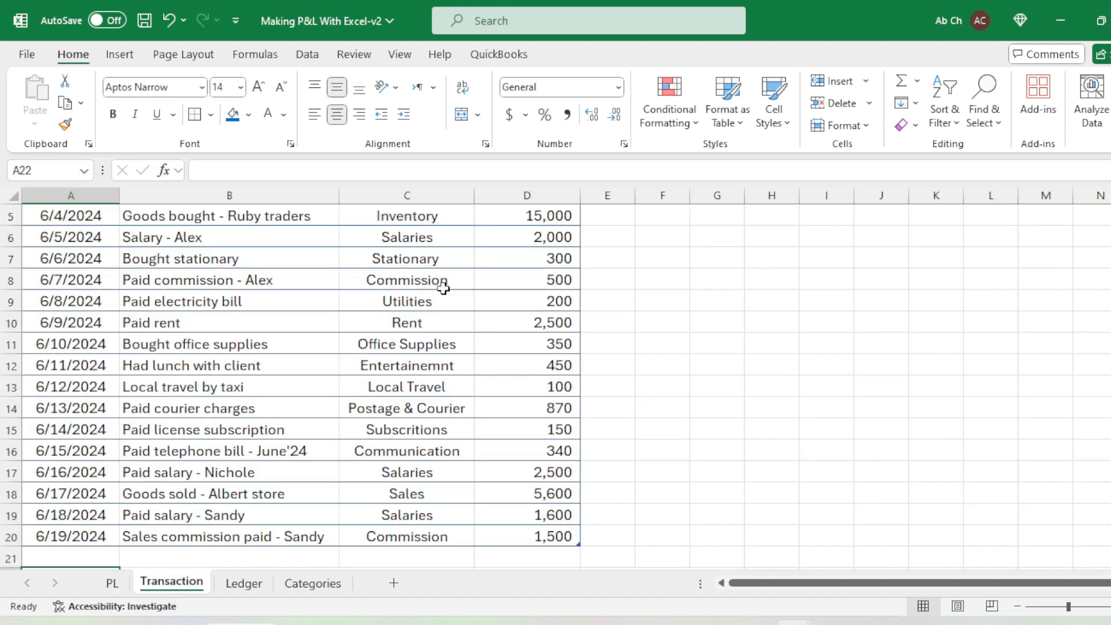
{"action": "scroll", "coordinate": [492, 343], "scroll_direction": "up", "scroll_amount": 2}
{"action": "left_click", "coordinate": [449, 244]}
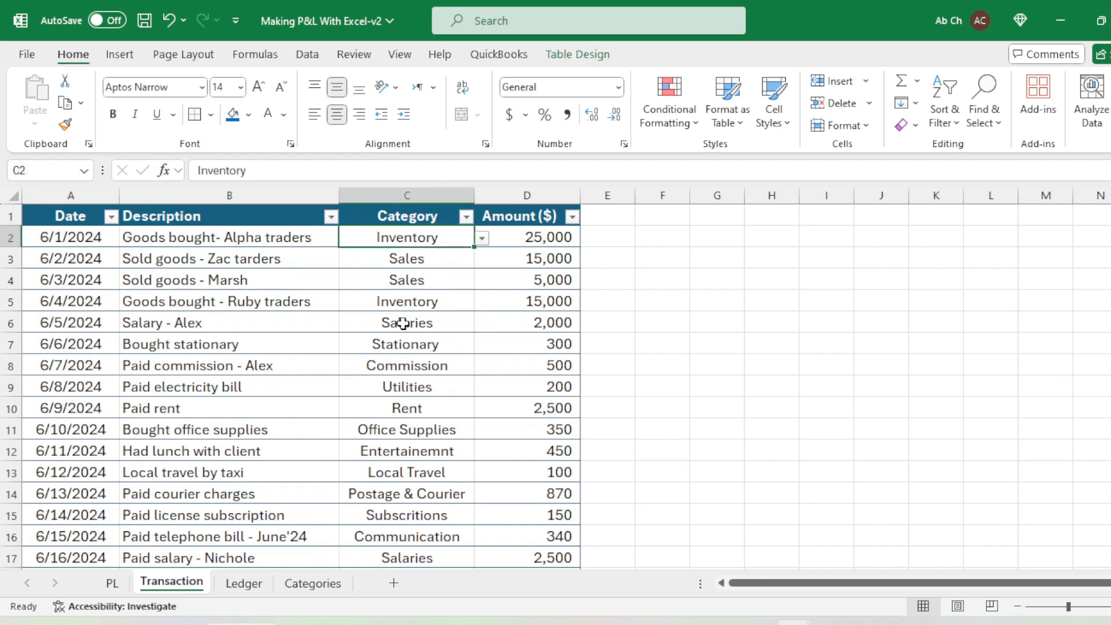
{"action": "scroll", "coordinate": [404, 323], "scroll_direction": "down", "scroll_amount": 4}
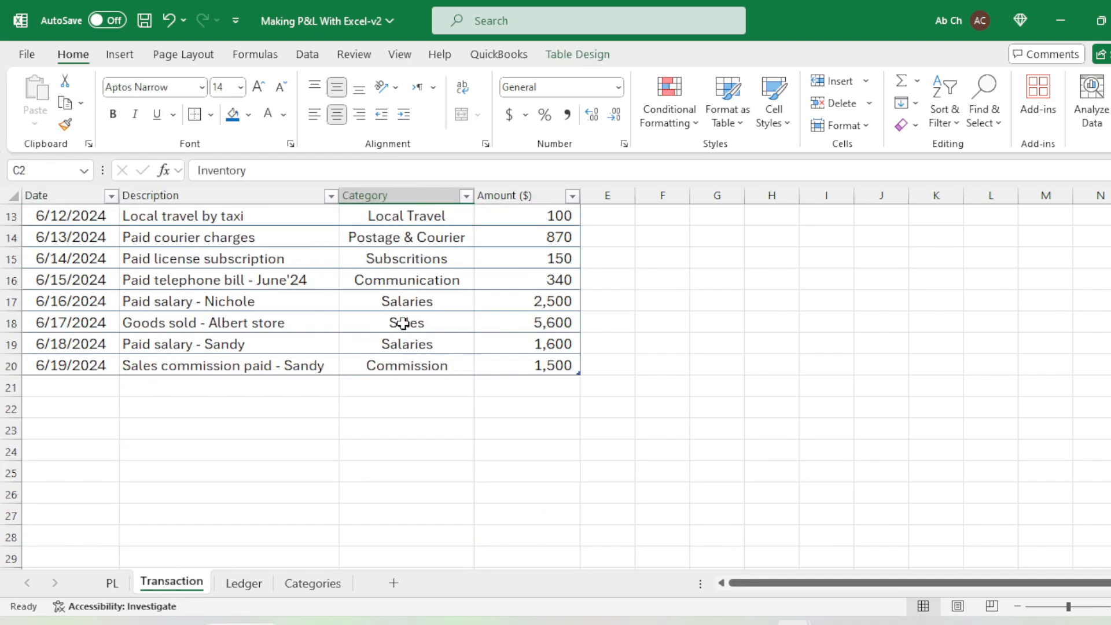
{"action": "scroll", "coordinate": [411, 357], "scroll_direction": "up", "scroll_amount": 4}
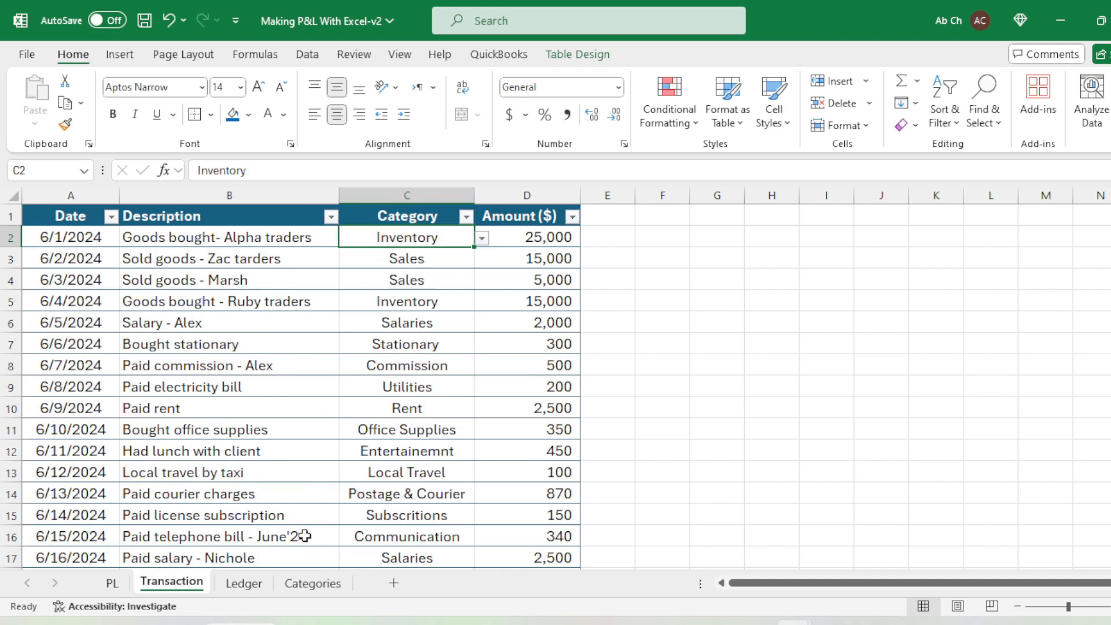
{"action": "left_click", "coordinate": [238, 584]}
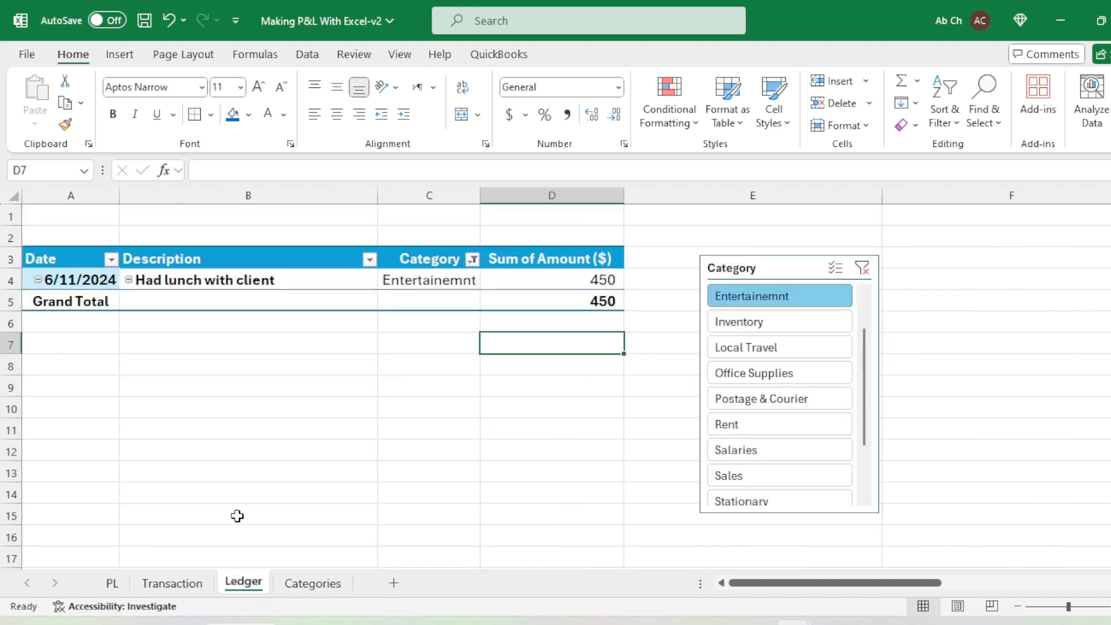
{"action": "left_click", "coordinate": [112, 583]}
{"action": "left_click", "coordinate": [612, 453]}
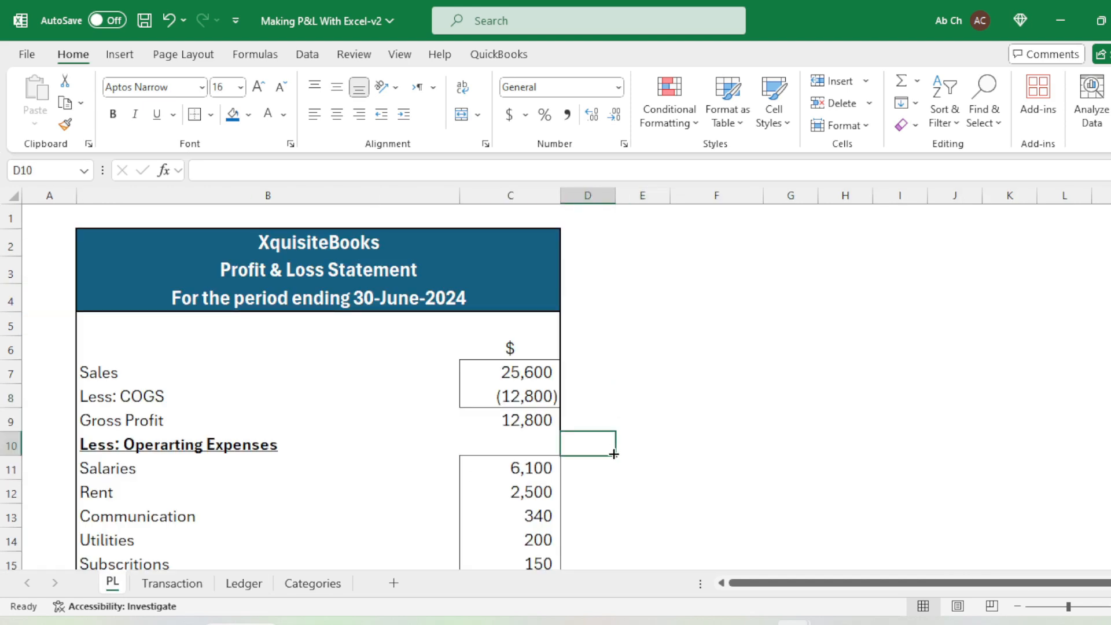